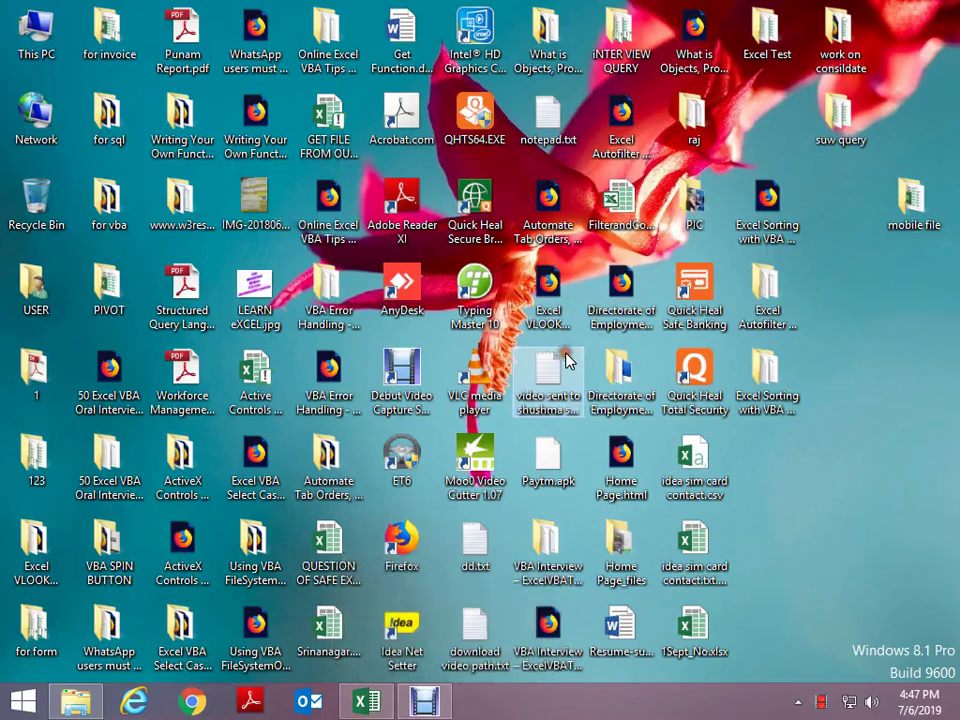
Type the heading LOOP into cell A2 of Sheet1, then switch over to File Explorer
{"action": "key", "text": "alt+Tab"}
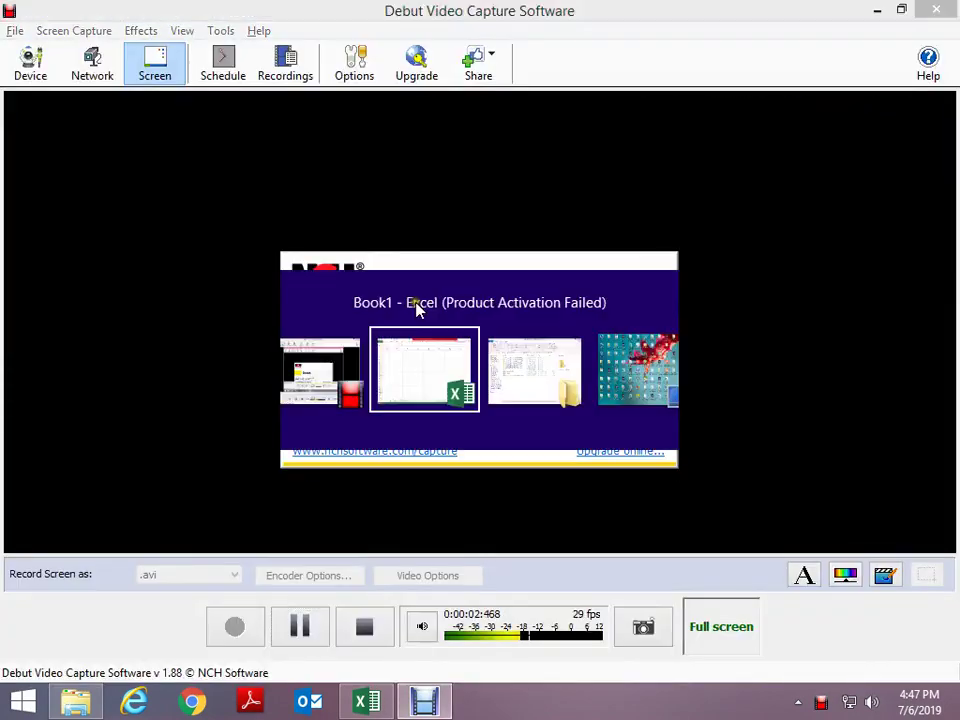
{"action": "key", "text": "alt+F11"}
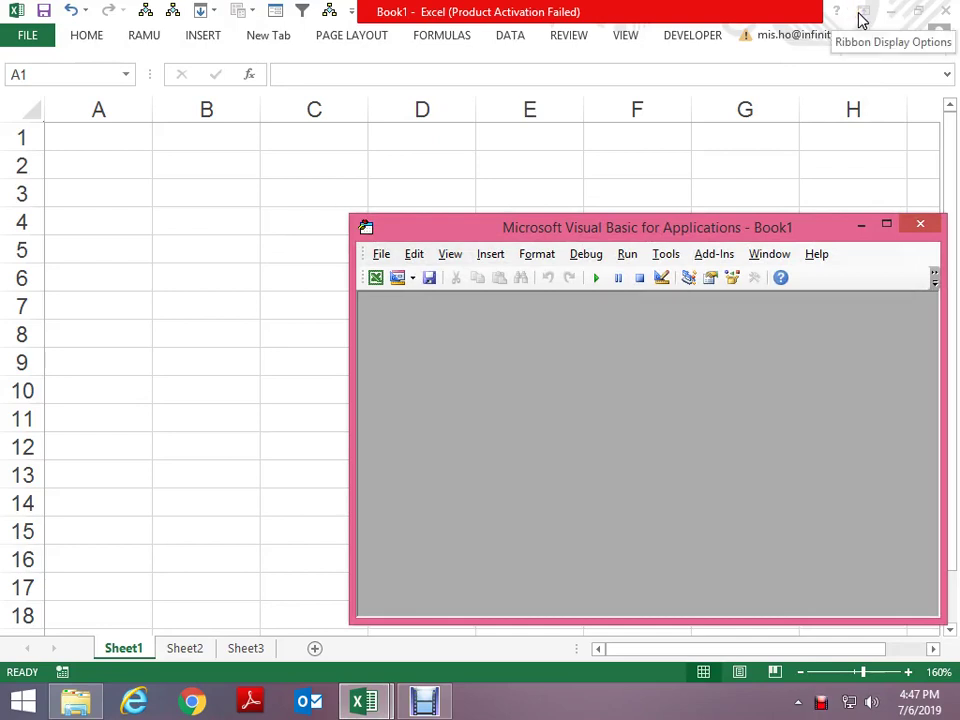
{"action": "left_click", "coordinate": [90, 168]}
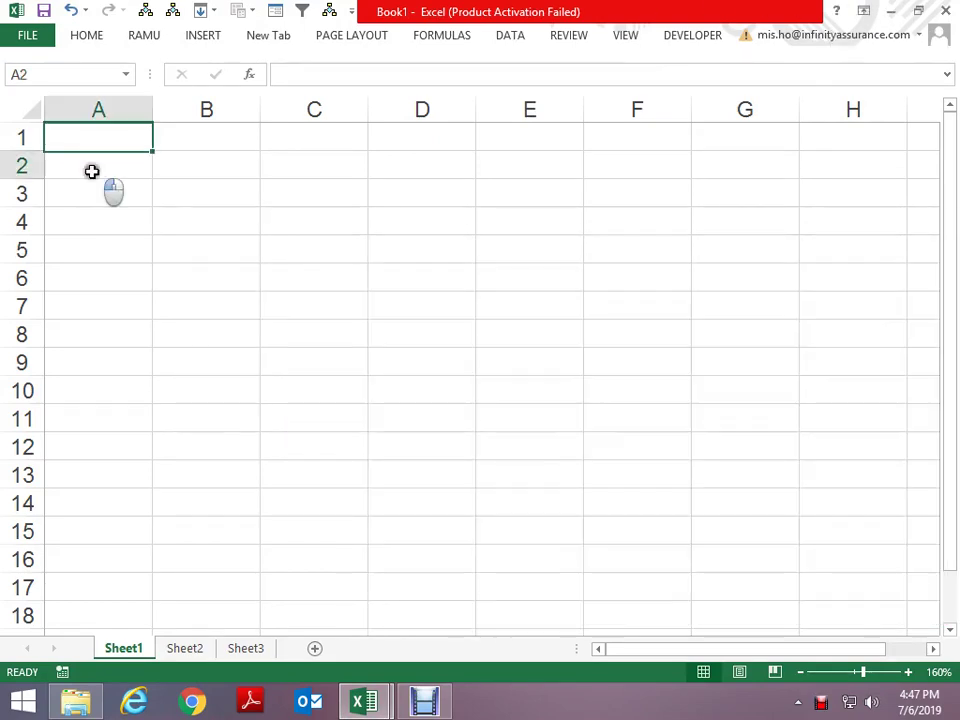
{"action": "type", "text": "loo"}
{"action": "key", "text": "BackSpace"}
{"action": "key", "text": "BackSpace"}
{"action": "key", "text": "BackSpace"}
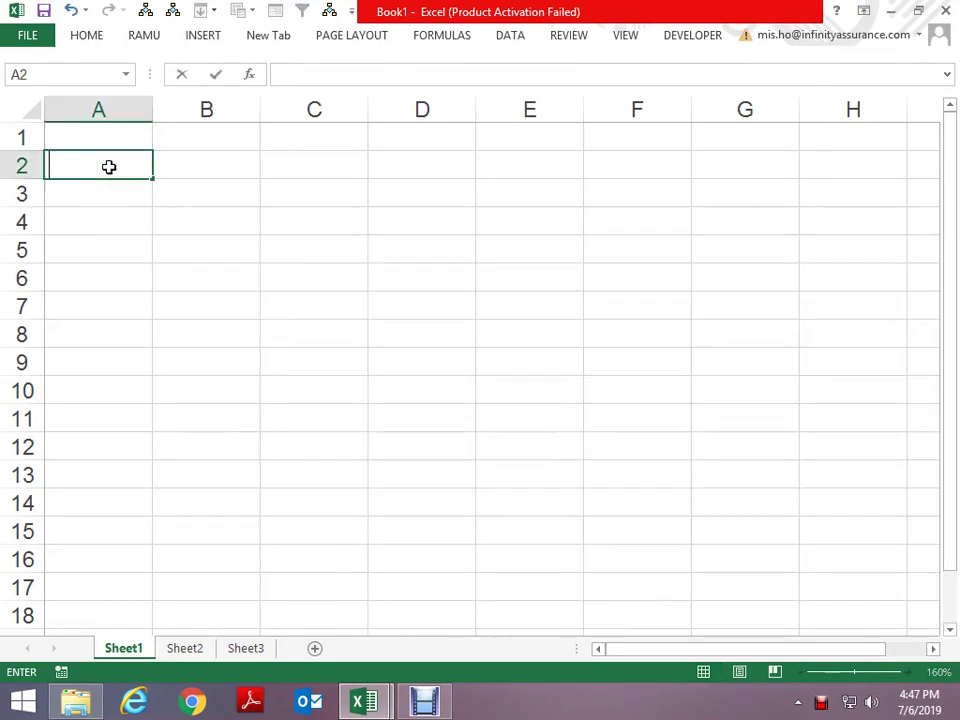
{"action": "type", "text": "LOOP"}
{"action": "key", "text": "Return"}
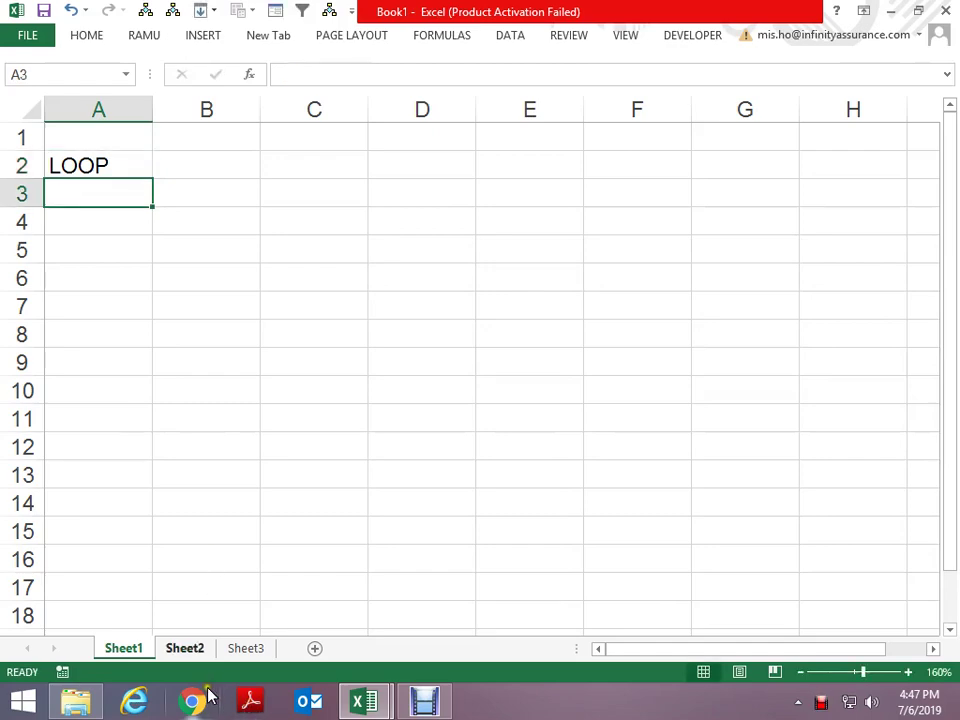
{"action": "left_click", "coordinate": [78, 703]}
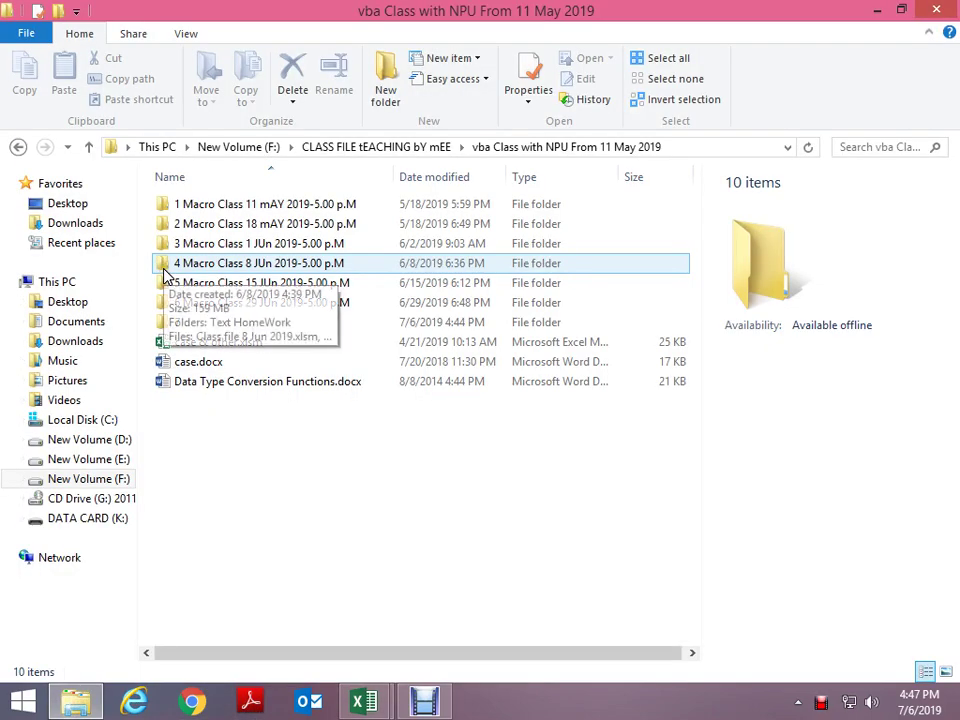
Open folder 7, then the New Volume (F:) drive
{"action": "key", "text": "Down"}
{"action": "key", "text": "Down"}
{"action": "key", "text": "Down"}
{"action": "key", "text": "Down"}
{"action": "key", "text": "Down"}
{"action": "key", "text": "Return"}
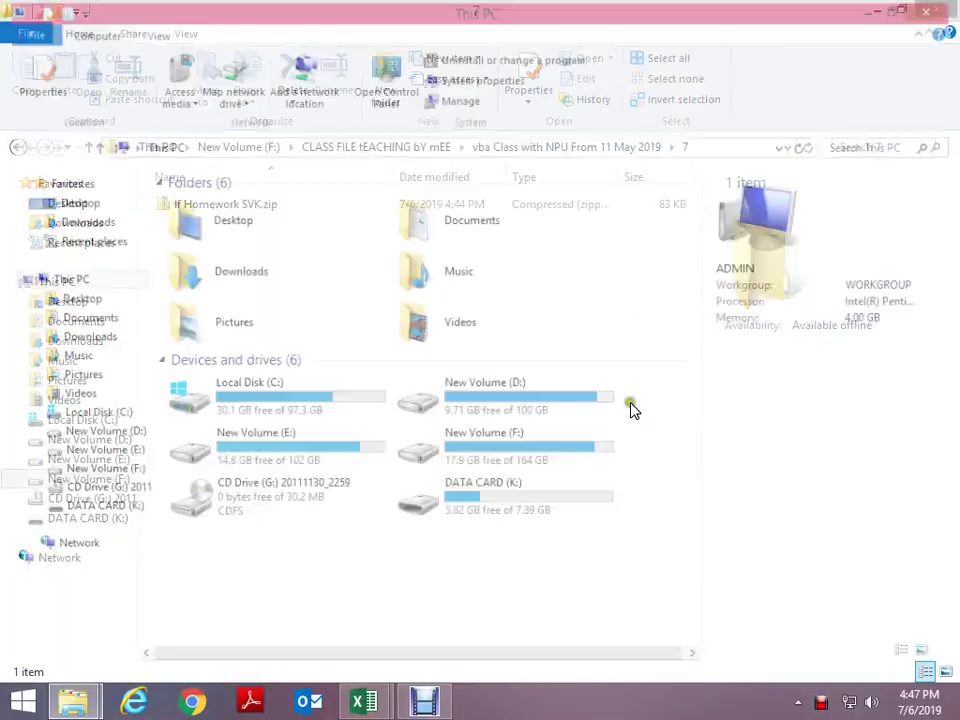
{"action": "double_click", "coordinate": [519, 450]}
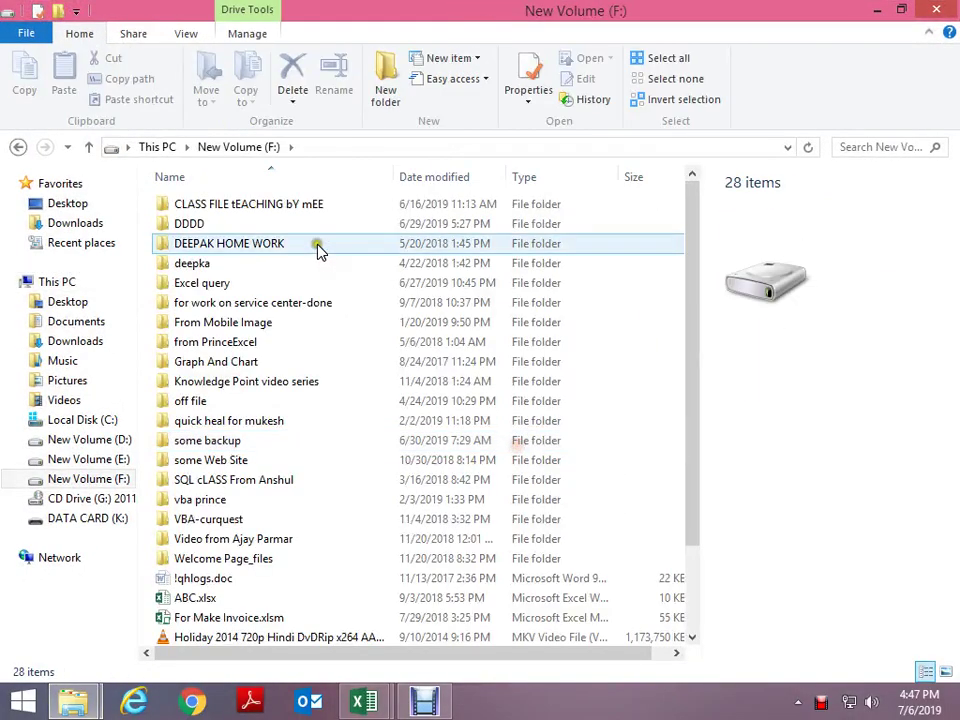
Search the F: drive for LOOP and select LOOP.docx in the results
{"action": "left_click", "coordinate": [880, 148]}
{"action": "type", "text": "LOOP"}
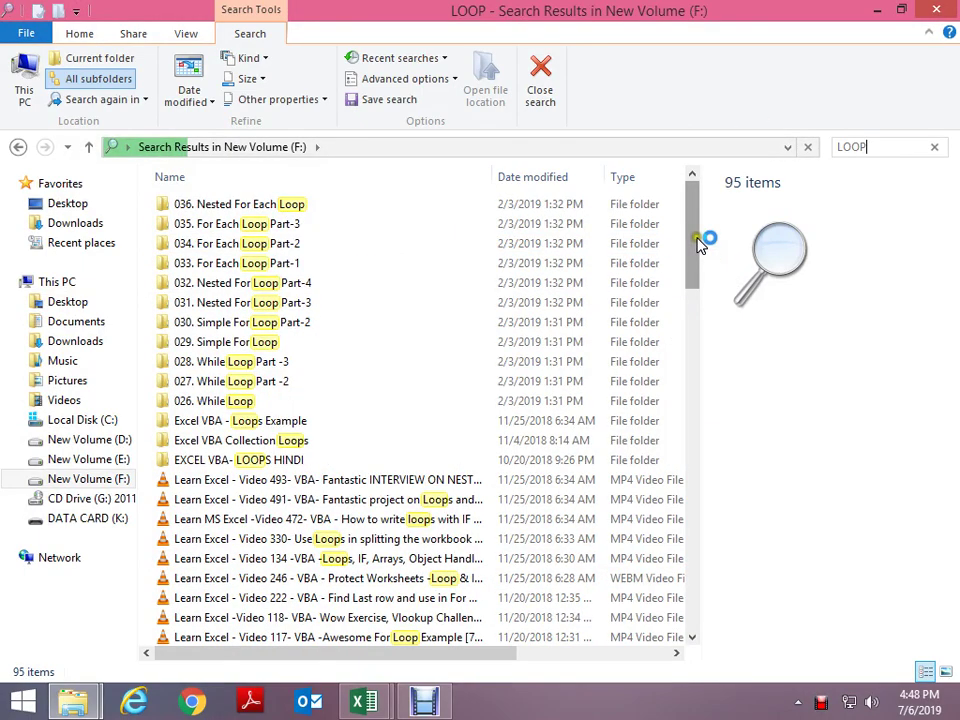
{"action": "left_click_drag", "start_coordinate": [697, 245], "coordinate": [705, 630]}
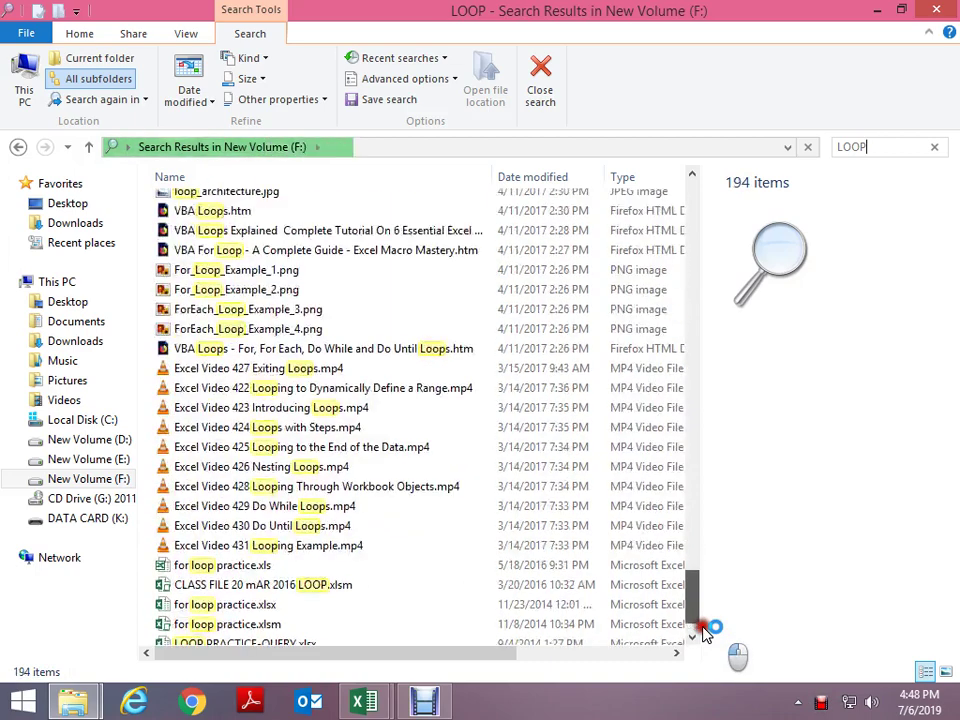
{"action": "left_click", "coordinate": [694, 638]}
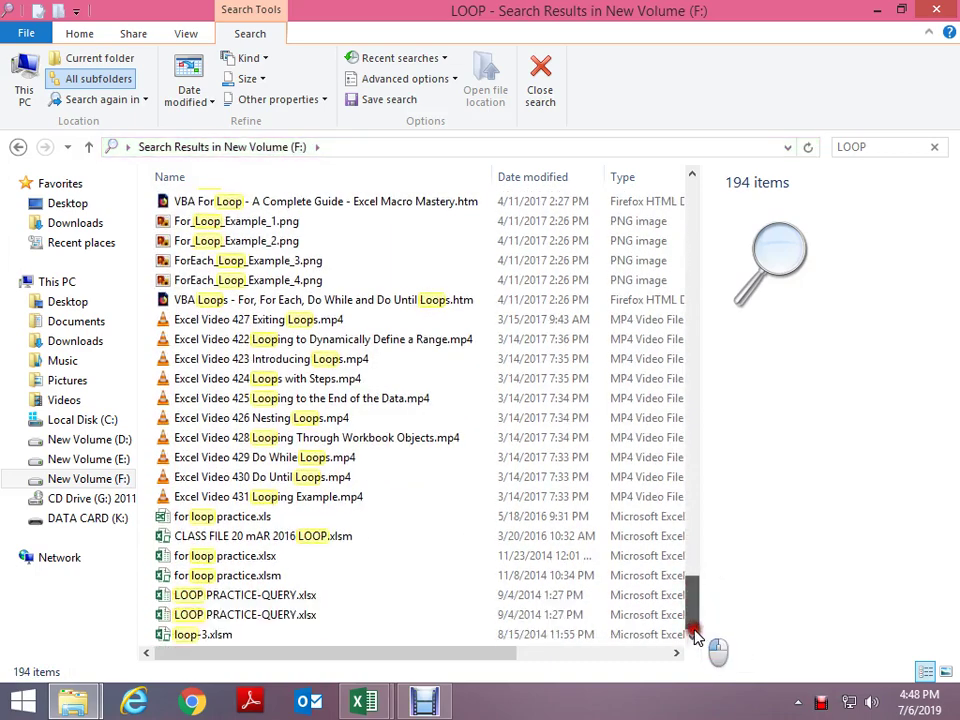
{"action": "left_click_drag", "start_coordinate": [699, 620], "coordinate": [709, 545]}
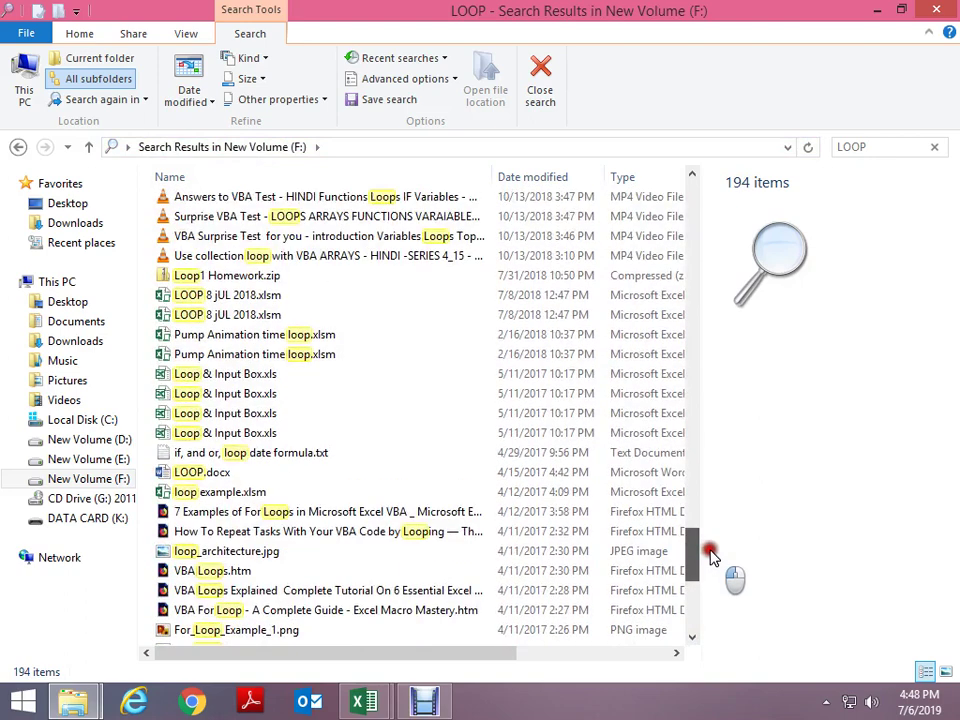
{"action": "left_click", "coordinate": [200, 473]}
Open LOOP.docx, dismiss the activation notice, scroll through the loop notes, and close Word
{"action": "double_click", "coordinate": [200, 474]}
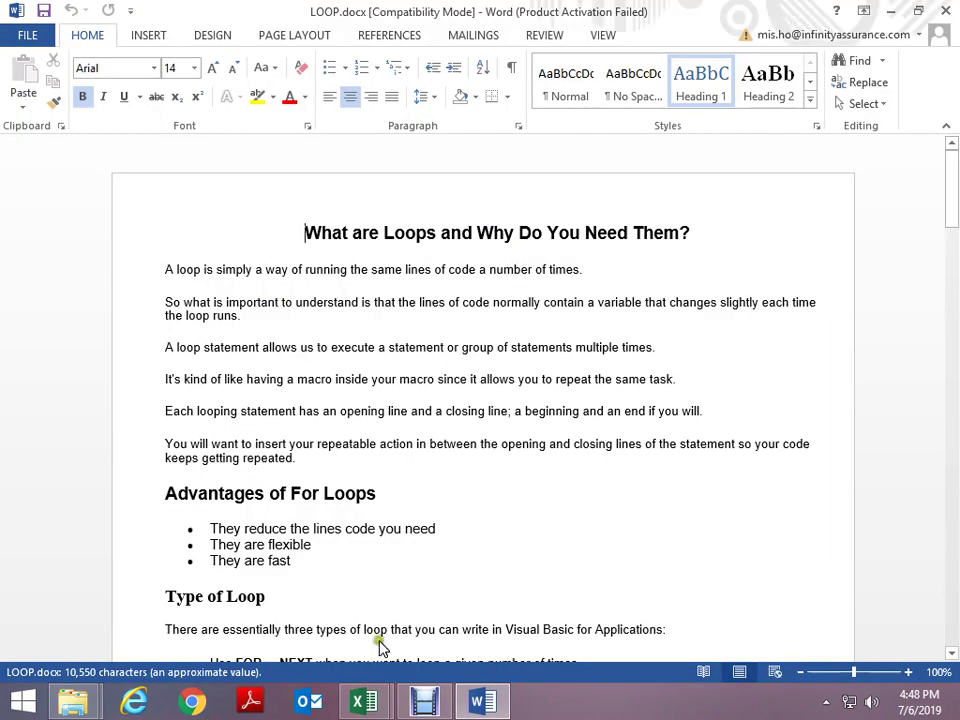
{"action": "left_click", "coordinate": [665, 531]}
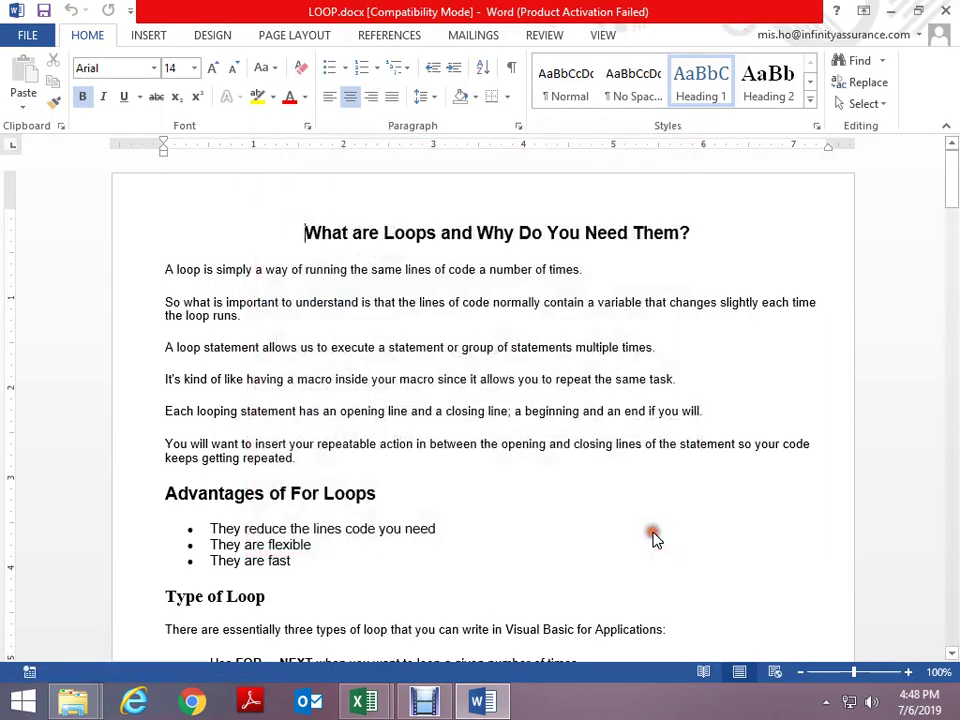
{"action": "scroll", "coordinate": [643, 479], "scroll_direction": "down", "scroll_amount": 3}
{"action": "scroll", "coordinate": [643, 479], "scroll_direction": "down", "scroll_amount": 5}
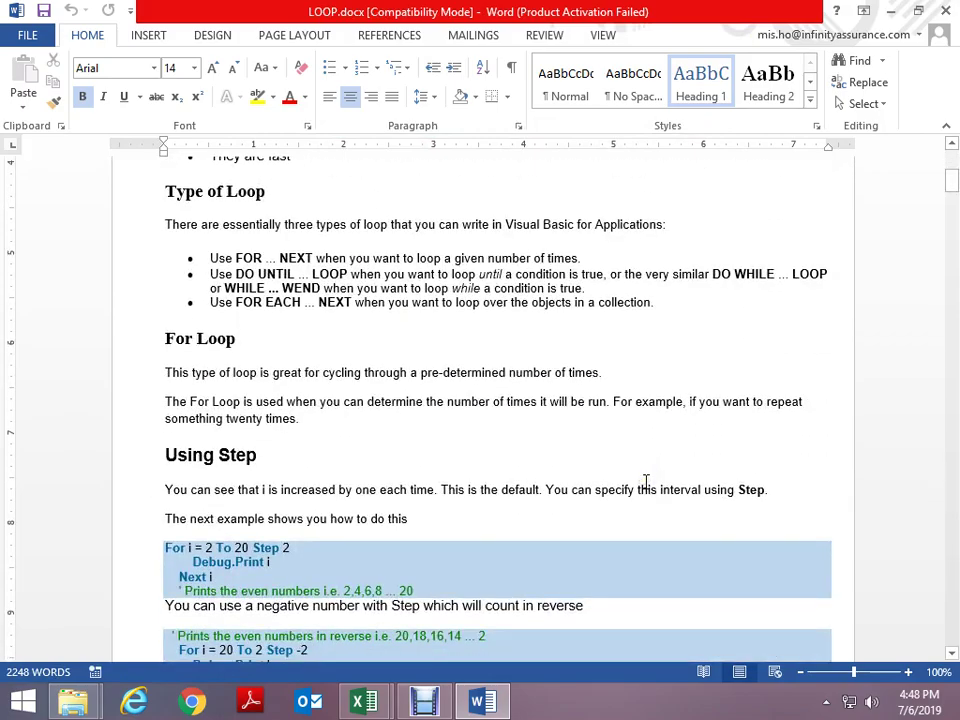
{"action": "scroll", "coordinate": [644, 480], "scroll_direction": "down", "scroll_amount": 3}
{"action": "scroll", "coordinate": [644, 480], "scroll_direction": "down", "scroll_amount": 5}
{"action": "scroll", "coordinate": [647, 461], "scroll_direction": "down", "scroll_amount": 5}
{"action": "scroll", "coordinate": [649, 463], "scroll_direction": "down", "scroll_amount": 5}
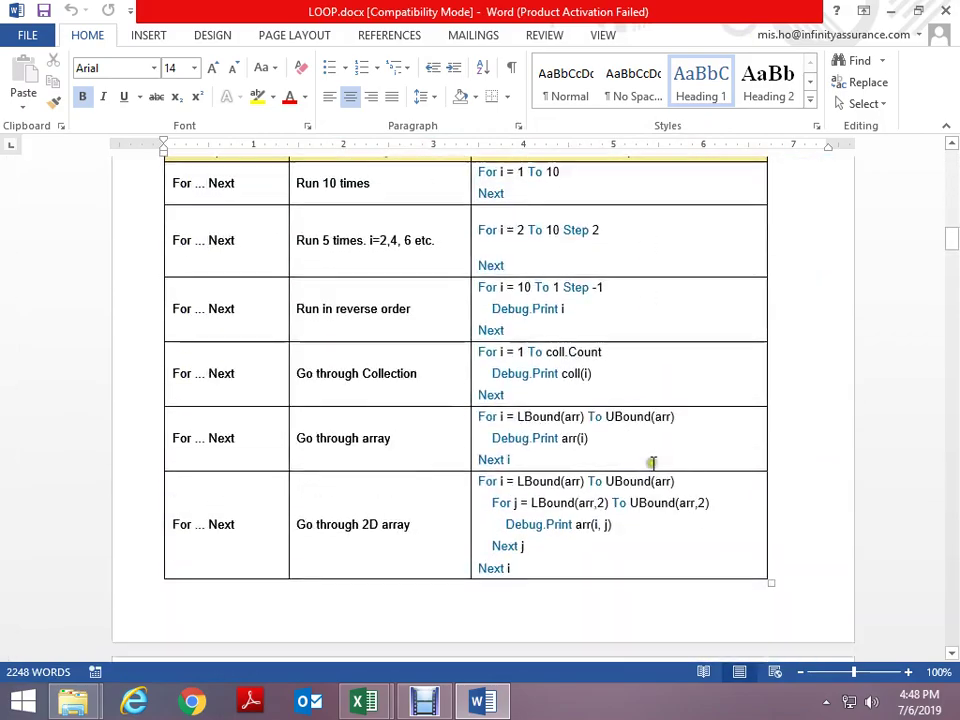
{"action": "scroll", "coordinate": [649, 470], "scroll_direction": "down", "scroll_amount": 5}
{"action": "scroll", "coordinate": [654, 464], "scroll_direction": "down", "scroll_amount": 10}
{"action": "scroll", "coordinate": [666, 484], "scroll_direction": "down", "scroll_amount": 5}
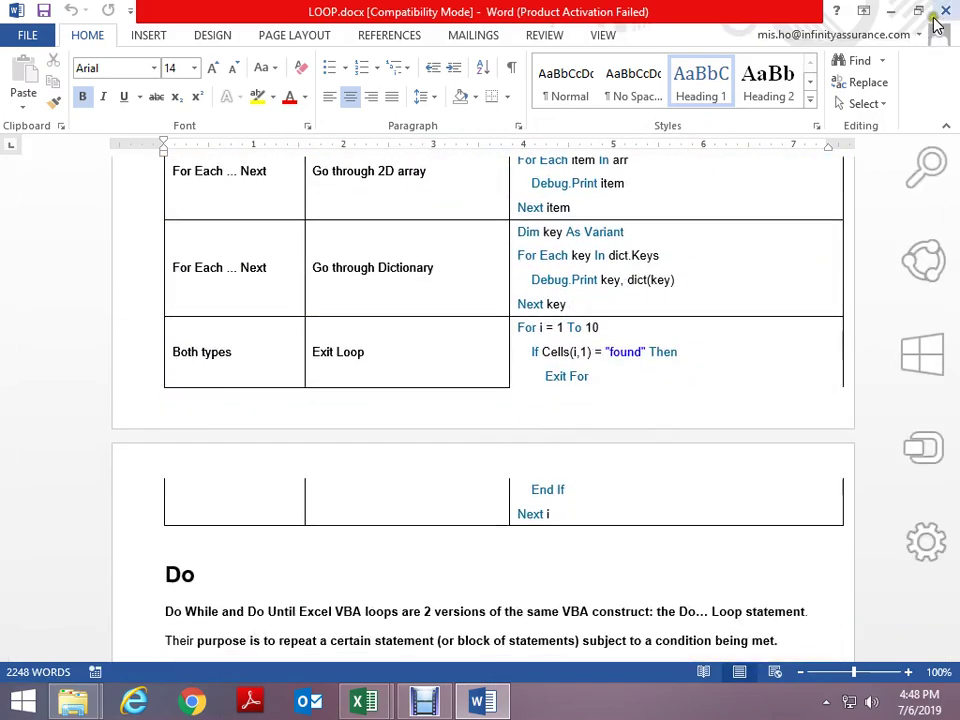
{"action": "left_click", "coordinate": [946, 10]}
Paste LOOP.docx into folder 7 and open the pasted copy in Word
{"action": "left_click", "coordinate": [302, 320]}
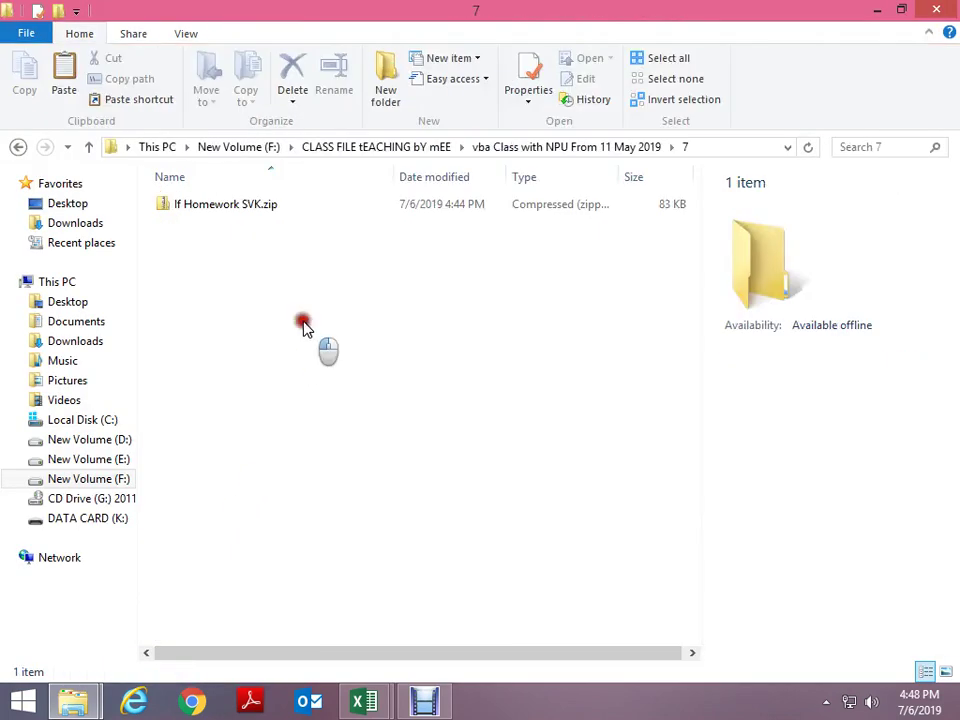
{"action": "key", "text": "ctrl+v"}
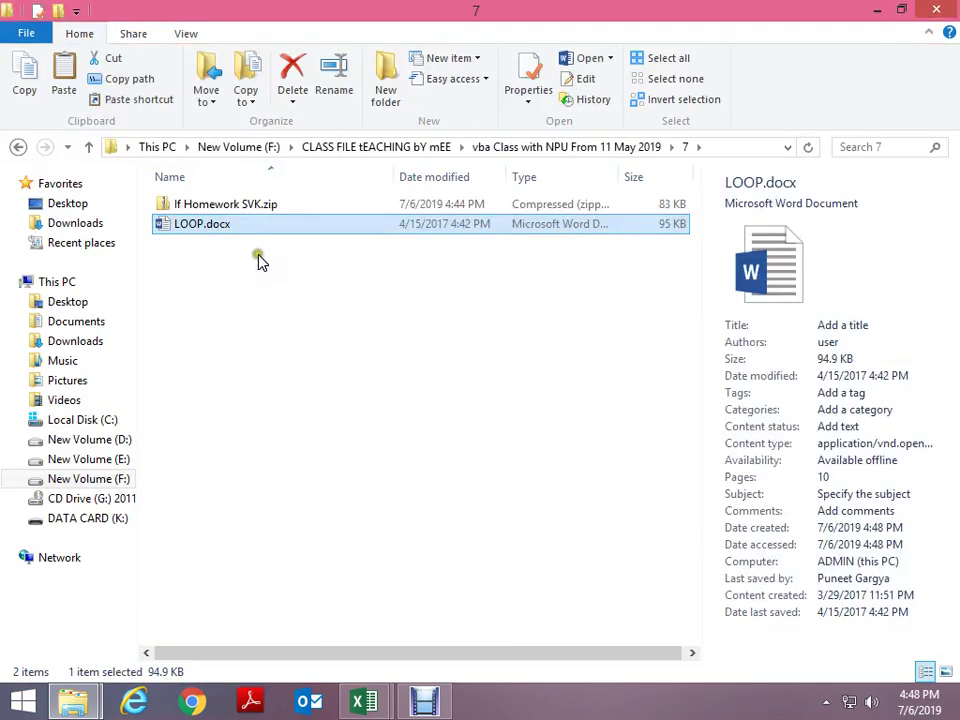
{"action": "left_click", "coordinate": [231, 224]}
{"action": "double_click", "coordinate": [231, 224]}
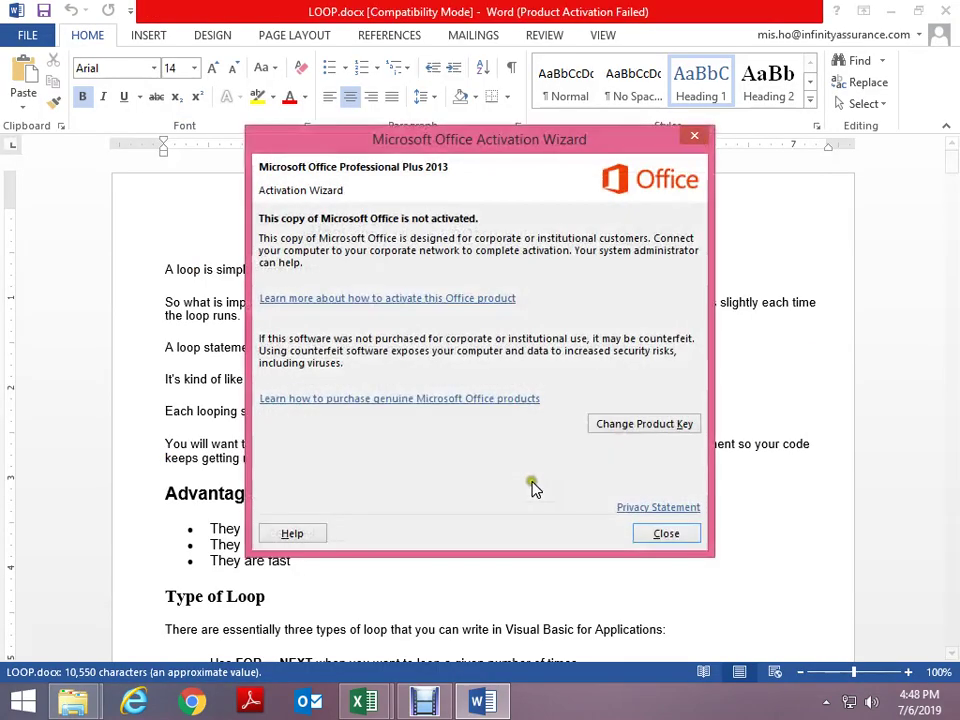
Dismiss the activation notice, scroll through the LOOP.docx copy to its end, and close Word
{"action": "left_click", "coordinate": [645, 536]}
{"action": "left_click", "coordinate": [643, 536]}
{"action": "scroll", "coordinate": [696, 538], "scroll_direction": "down", "scroll_amount": 1}
{"action": "scroll", "coordinate": [677, 431], "scroll_direction": "down", "scroll_amount": 10}
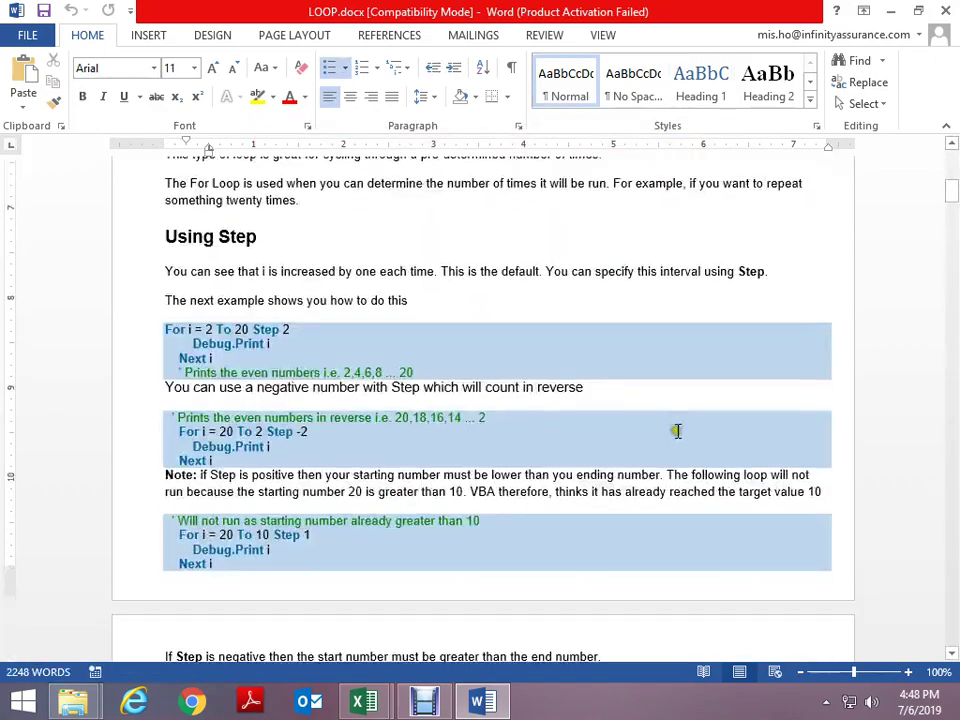
{"action": "scroll", "coordinate": [686, 422], "scroll_direction": "down", "scroll_amount": 10}
{"action": "scroll", "coordinate": [703, 418], "scroll_direction": "down", "scroll_amount": 10}
{"action": "scroll", "coordinate": [705, 411], "scroll_direction": "down", "scroll_amount": 10}
{"action": "scroll", "coordinate": [728, 467], "scroll_direction": "down", "scroll_amount": 10}
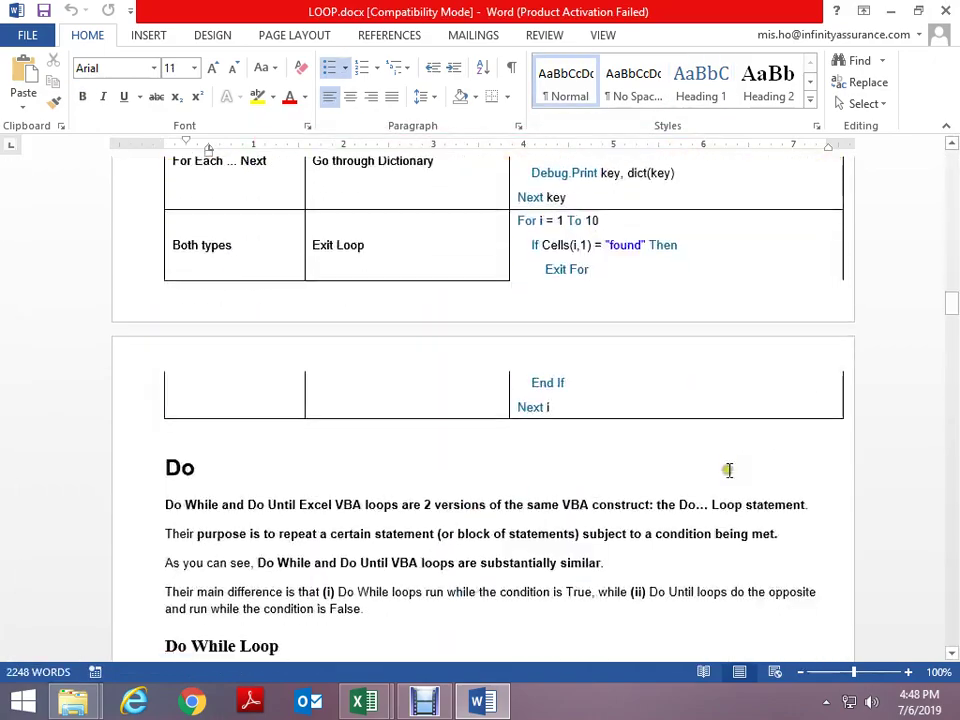
{"action": "scroll", "coordinate": [728, 467], "scroll_direction": "down", "scroll_amount": 5}
{"action": "mouse_move", "coordinate": [953, 314]}
{"action": "left_mouse_down"}
{"action": "mouse_move", "coordinate": [934, 561]}
{"action": "mouse_move", "coordinate": [949, 375]}
{"action": "left_mouse_up"}
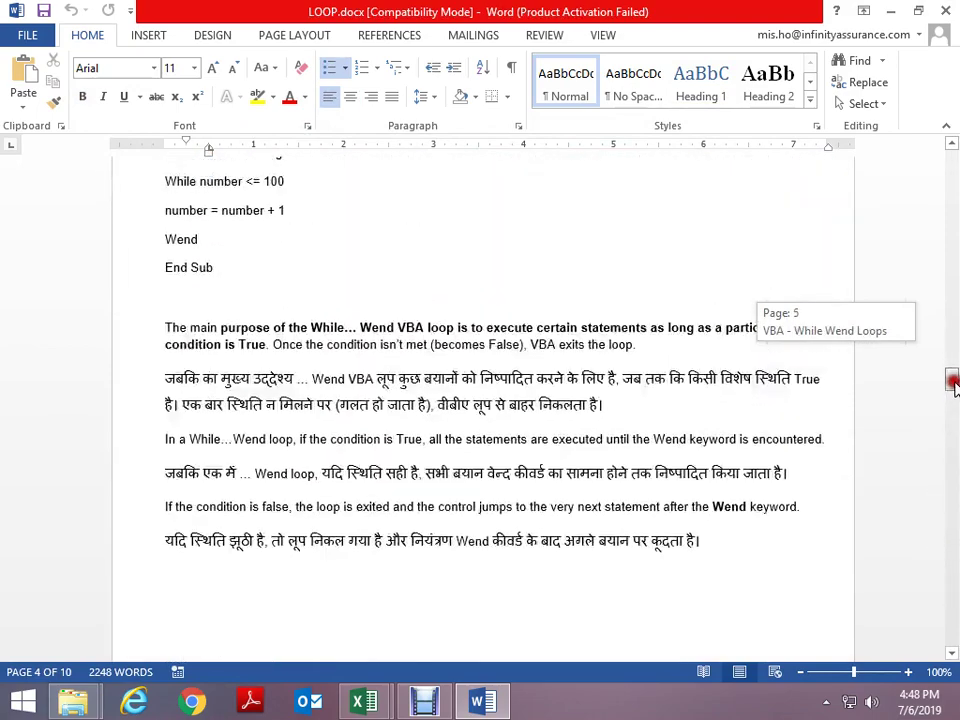
{"action": "left_click", "coordinate": [949, 9]}
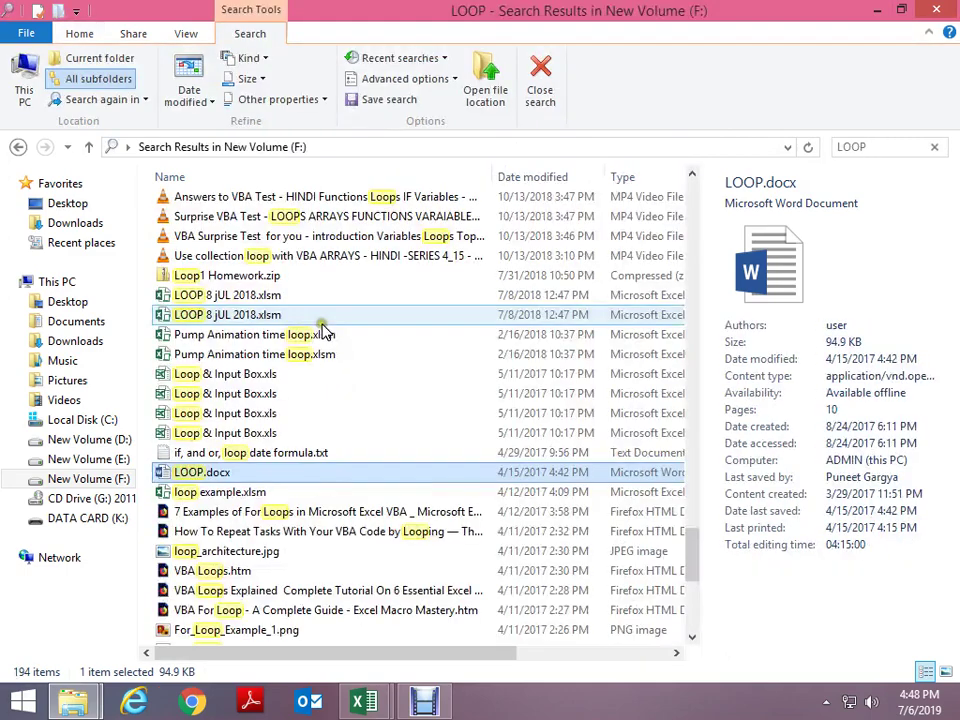
Close the LOOP search-results window and switch back to the Excel Book1 workbook
{"action": "key", "text": "alt+Left"}
{"action": "left_click", "coordinate": [936, 9]}
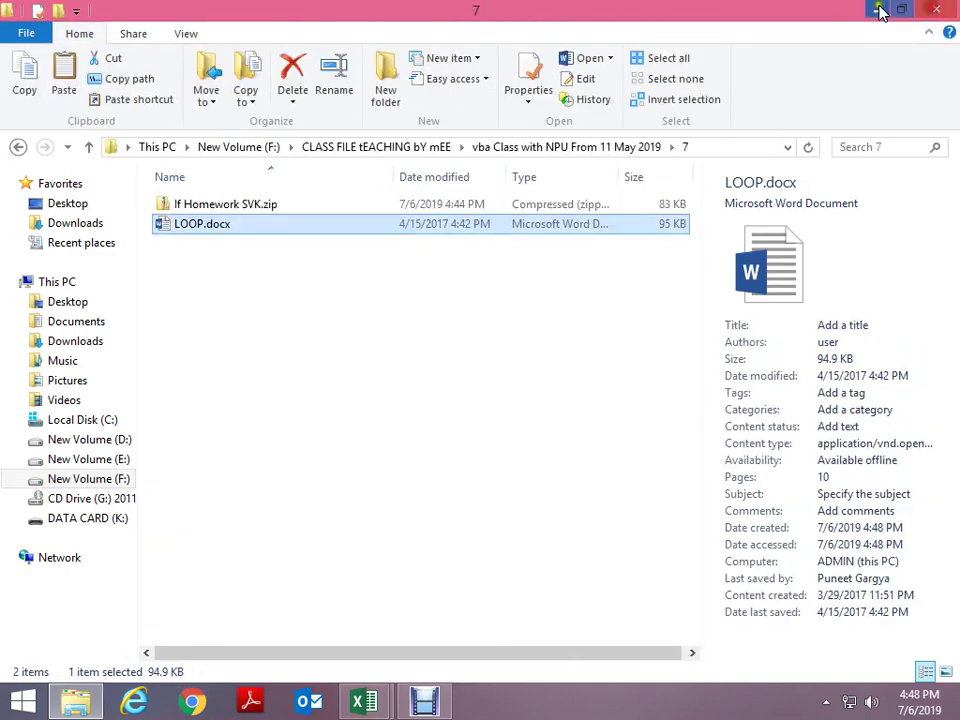
{"action": "key", "text": "alt+Tab"}
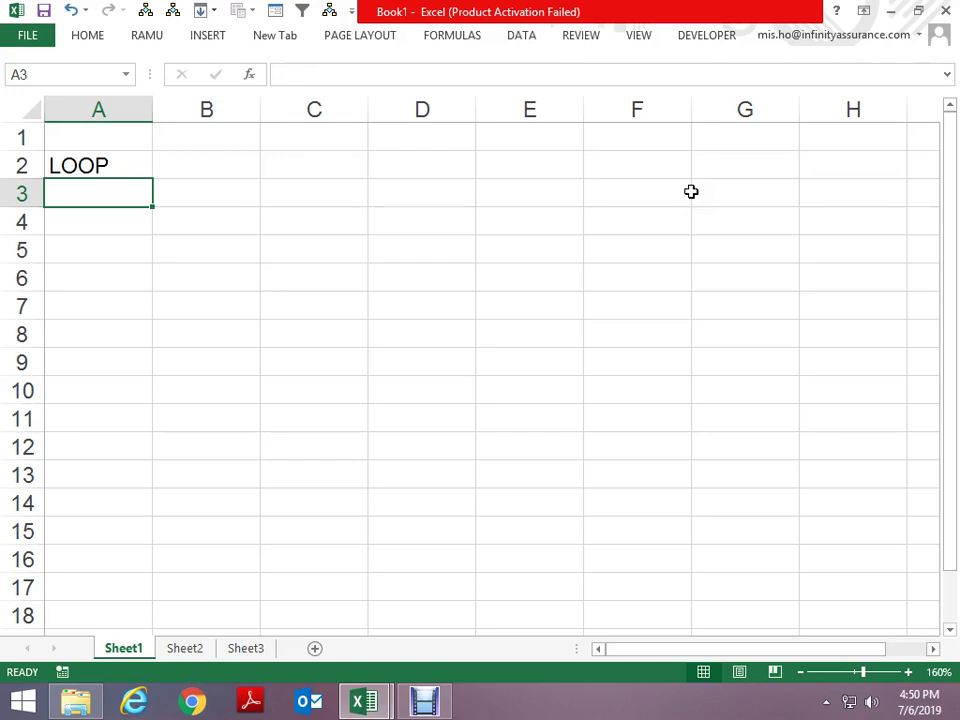
Extend the worksheet selection down column A, then open the VBA editor with Alt+F11
{"action": "key", "text": "shift+Down"}
{"action": "key", "text": "shift+Down"}
{"action": "key", "text": "shift+Down"}
{"action": "key", "text": "shift+Down"}
{"action": "key", "text": "shift+Down"}
{"action": "key", "text": "shift+Down"}
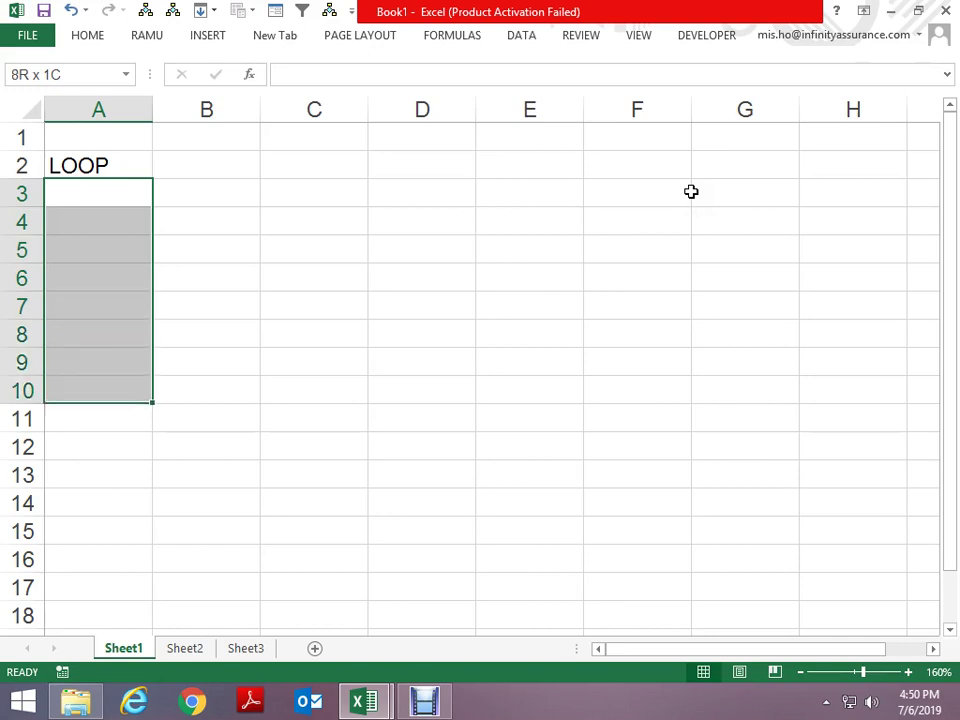
{"action": "key", "text": "shift+Down"}
{"action": "key", "text": "shift+Right"}
{"action": "key", "text": "shift+Right"}
{"action": "key", "text": "shift+Right"}
{"action": "key", "text": "shift+Right"}
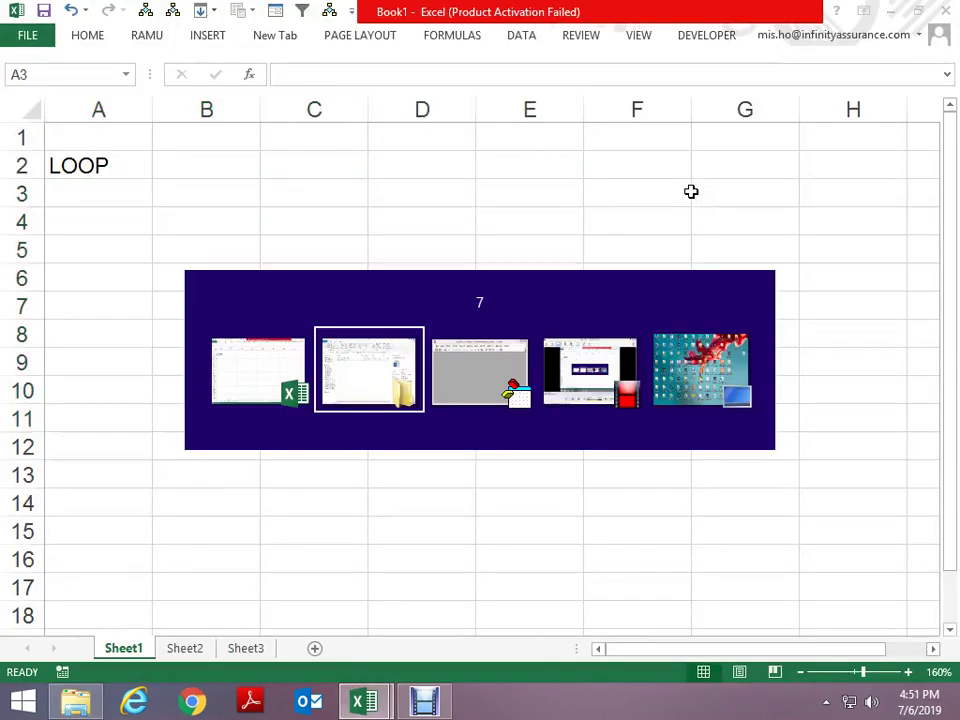
{"action": "key", "text": "alt+F11"}
Insert a new module with Sub LOOP_1 containing For I = 1 To 5 and Next I
{"action": "key", "text": "alt+i"}
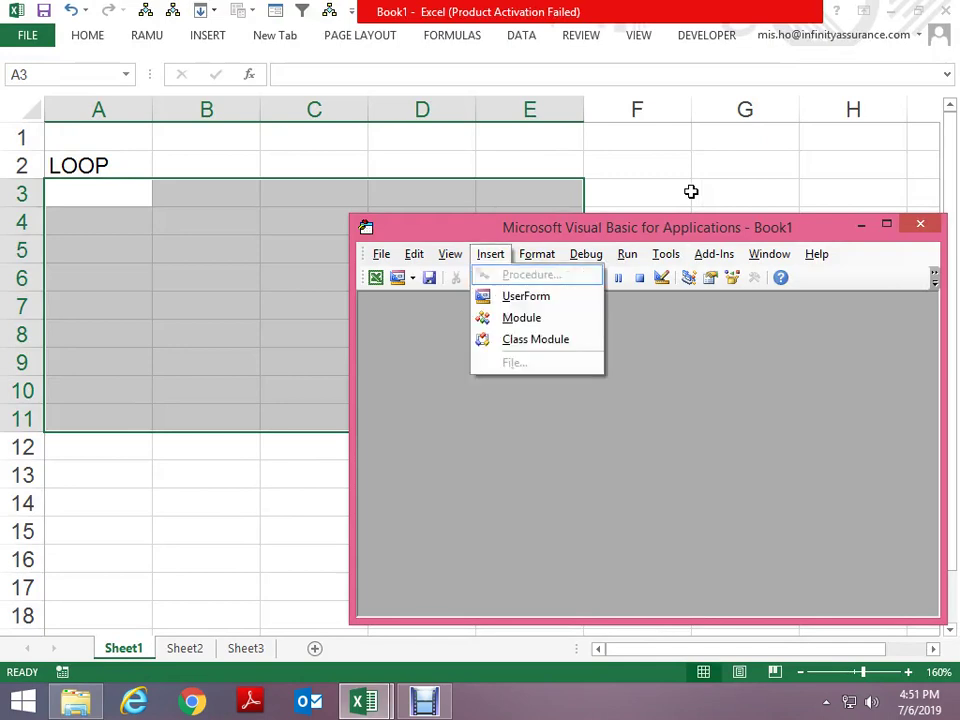
{"action": "type", "text": "m"}
{"action": "type", "text": "SUB "}
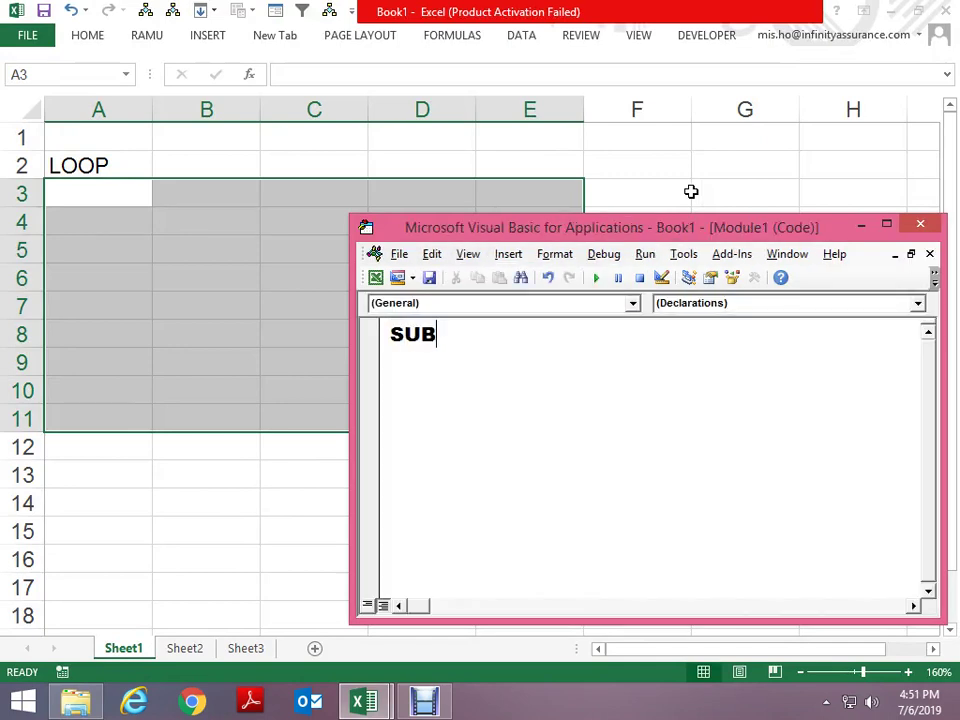
{"action": "type", "text": "LOOP"}
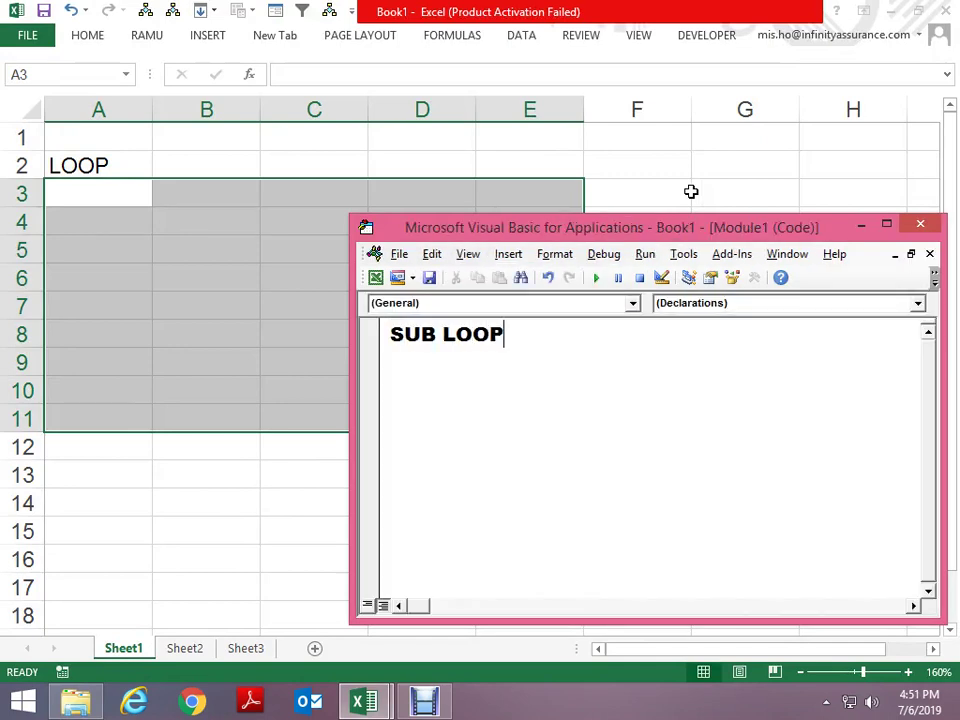
{"action": "type", "text": "_1"}
{"action": "key", "text": "Return"}
{"action": "key", "text": "Down"}
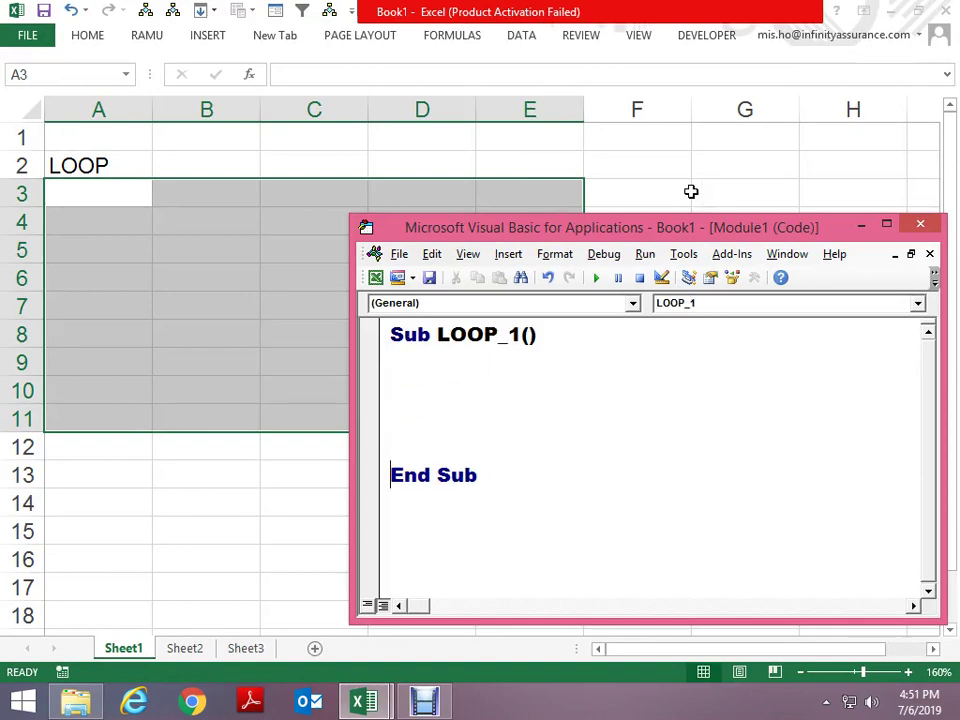
{"action": "key", "text": "Up"}
{"action": "key", "text": "Up"}
{"action": "key", "text": "Up"}
{"action": "type", "text": "FOR I "}
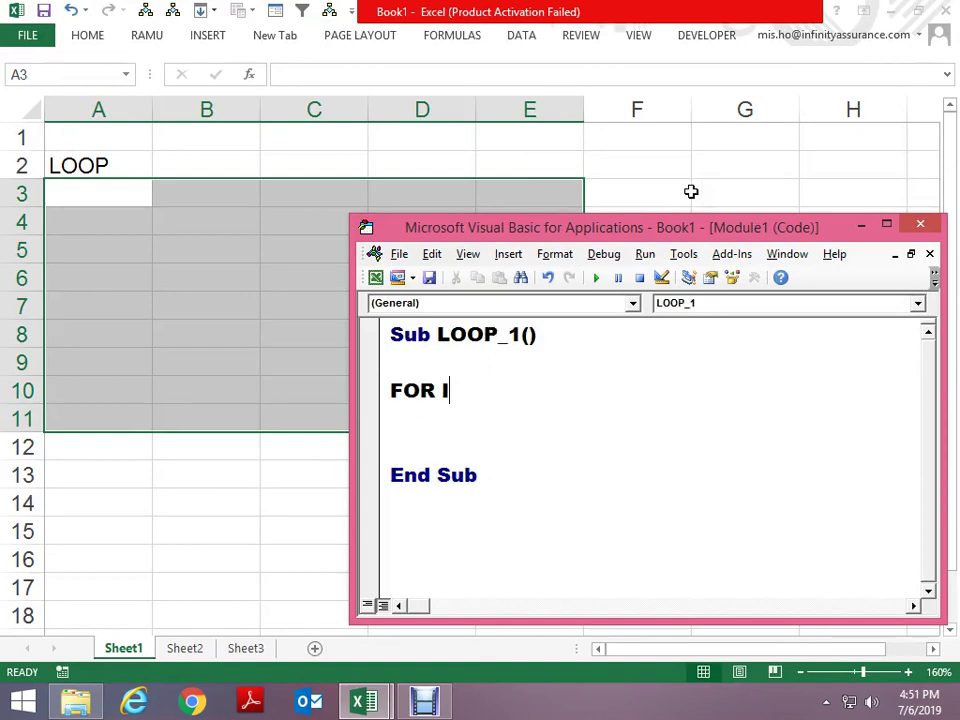
{"action": "type", "text": "= "}
{"action": "type", "text": "1 TO "}
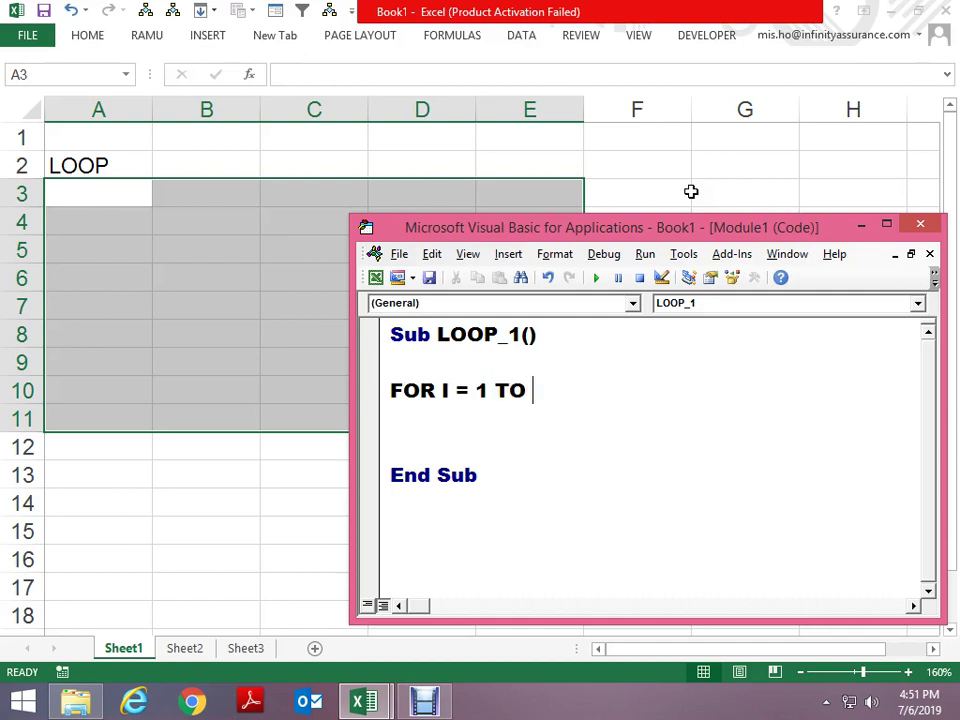
{"action": "type", "text": "5"}
{"action": "key", "text": "Return"}
{"action": "key", "text": "Return"}
{"action": "type", "text": "NE"}
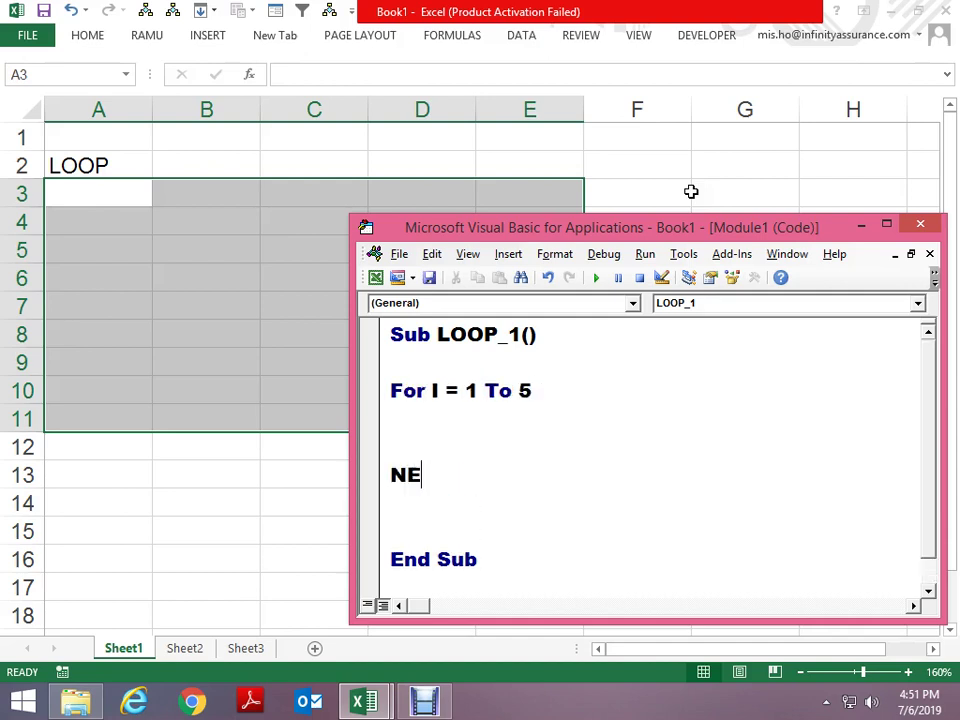
{"action": "type", "text": "XT I"}
{"action": "key", "text": "Up"}
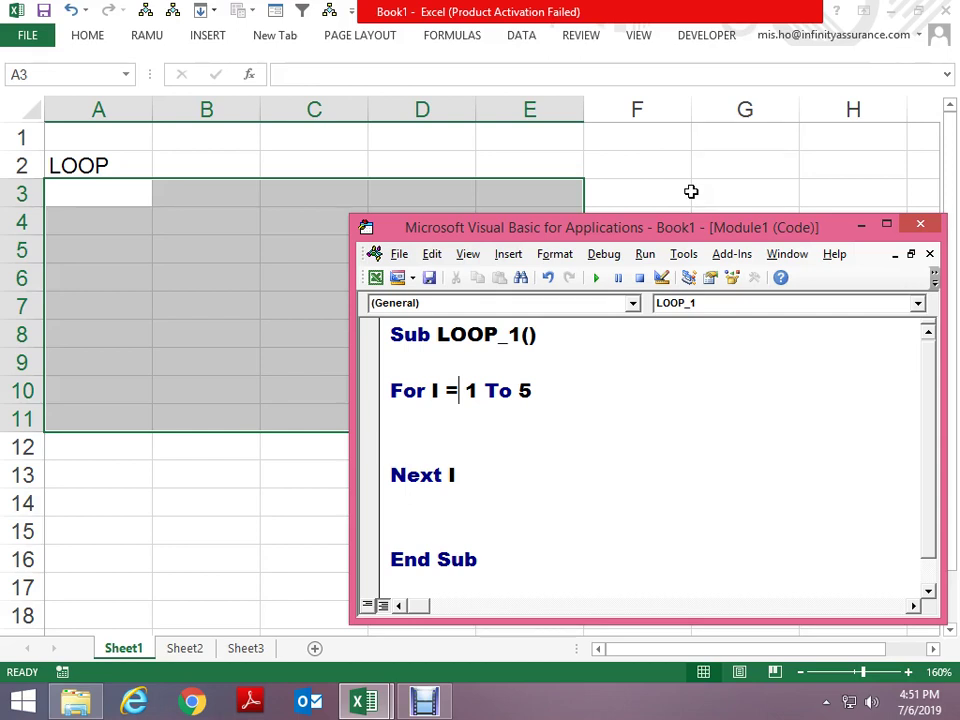
Highlight the loop's 1 To 5 range and the Next I line, ending in the empty loop body
{"action": "key", "text": "Right"}
{"action": "key", "text": "shift+Right"}
{"action": "key", "text": "shift+Right"}
{"action": "key", "text": "shift+Right"}
{"action": "key", "text": "shift+Right"}
{"action": "key", "text": "shift+Right"}
{"action": "key", "text": "shift+Right"}
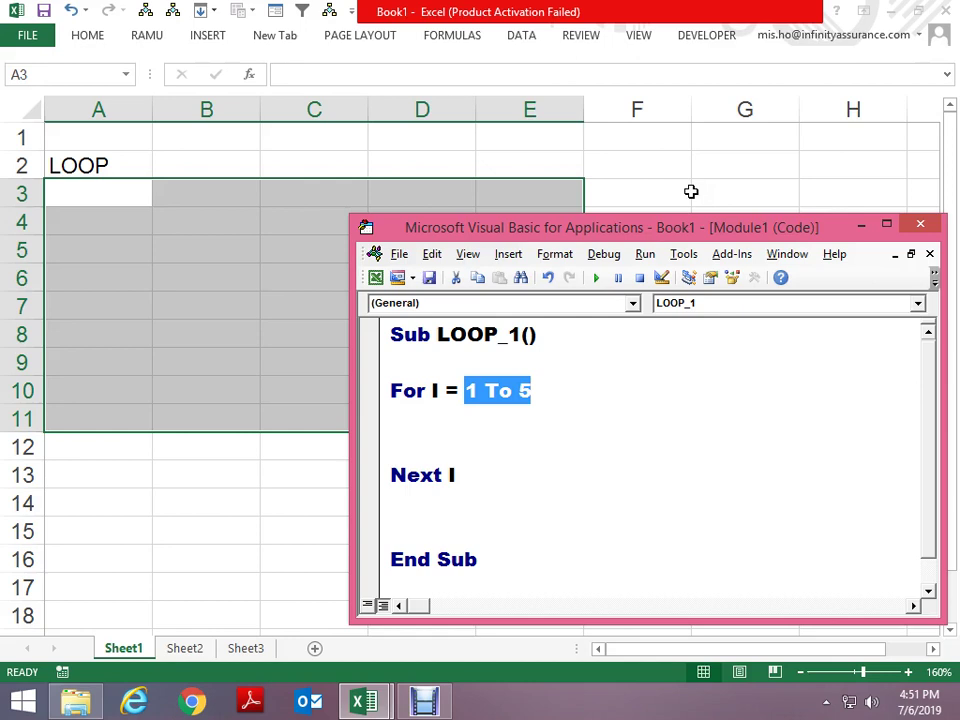
{"action": "key", "text": "Right"}
{"action": "key", "text": "Down"}
{"action": "key", "text": "Down"}
{"action": "key", "text": "Down"}
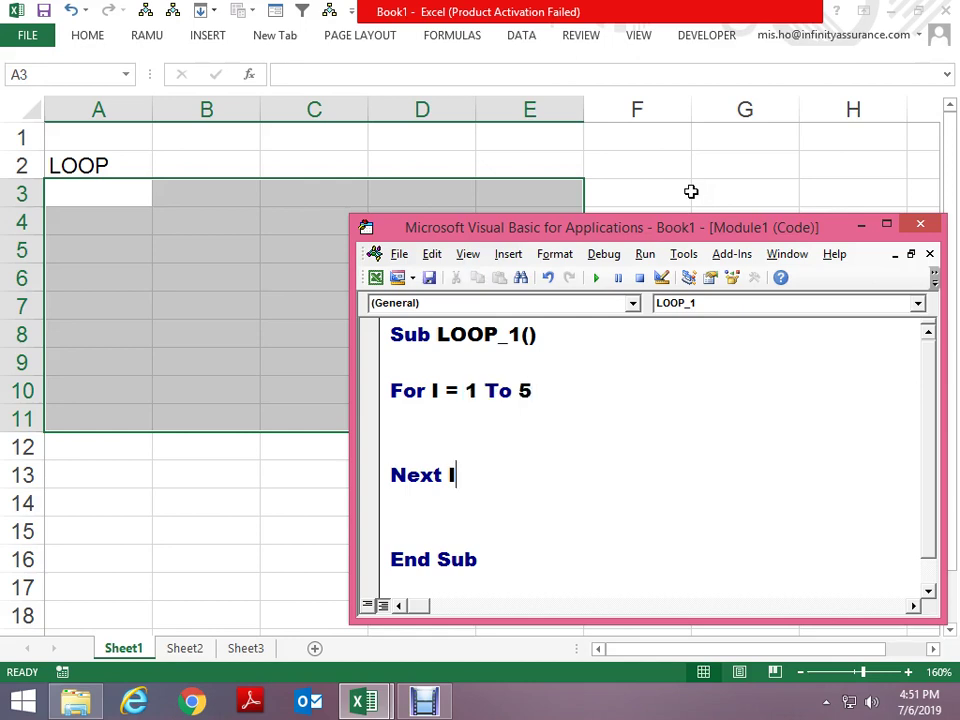
{"action": "key", "text": "Up"}
{"action": "key", "text": "Up"}
{"action": "key", "text": "Up"}
{"action": "key", "text": "Down"}
{"action": "key", "text": "Down"}
{"action": "key", "text": "Up"}
{"action": "key", "text": "Up"}
{"action": "key", "text": "Down"}
{"action": "key", "text": "Down"}
{"action": "key", "text": "Down"}
{"action": "key", "text": "Down"}
{"action": "key", "text": "End"}
{"action": "key", "text": "shift+Home"}
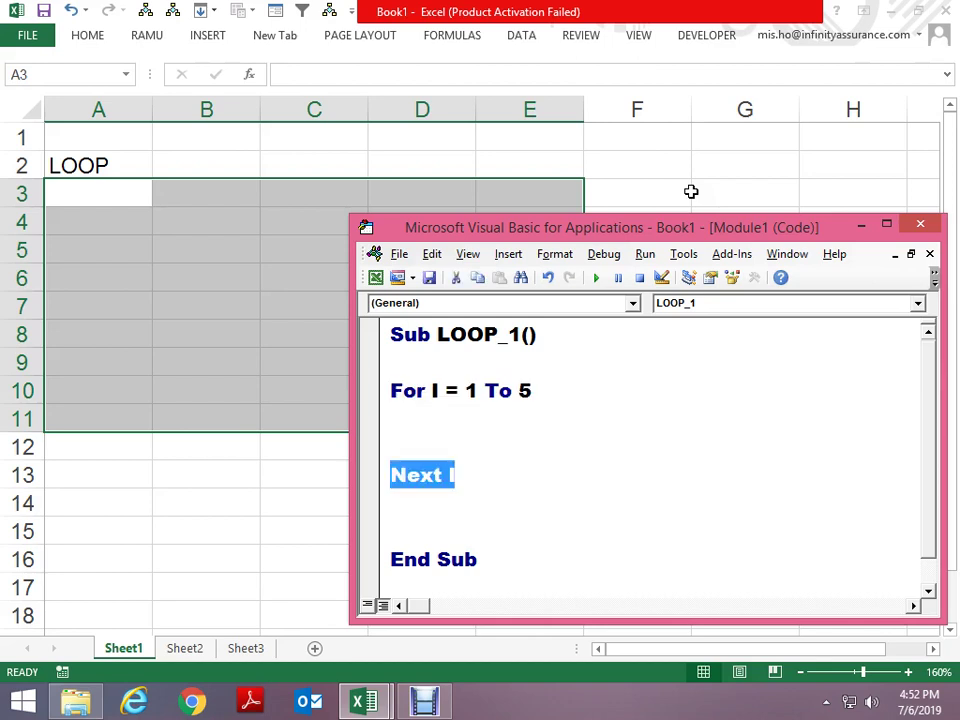
{"action": "key", "text": "Up"}
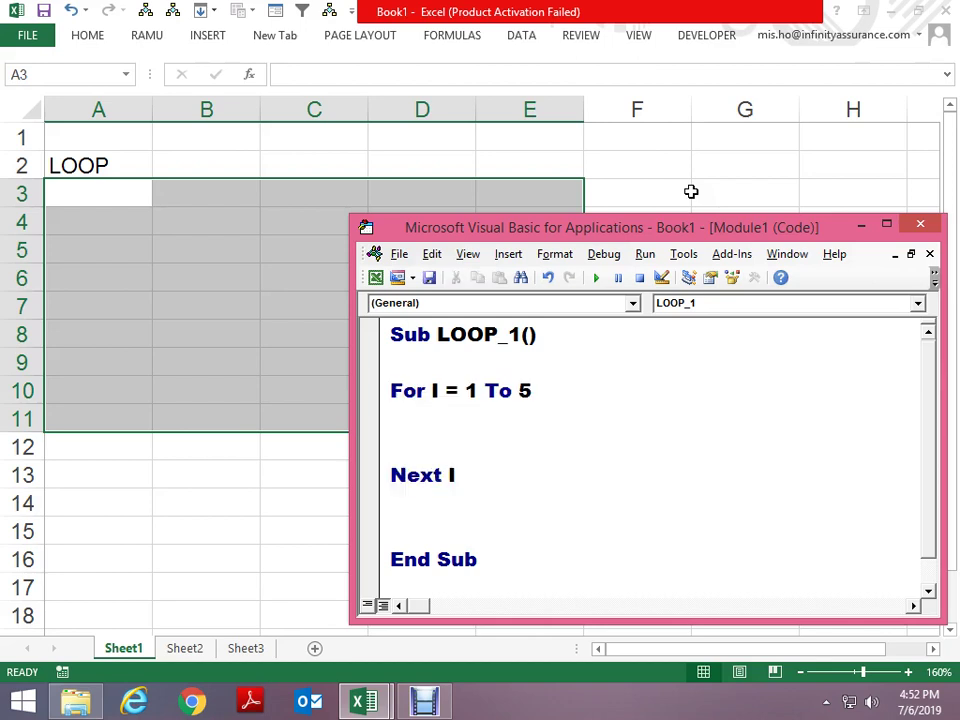
Step through LOOP_1 with F8, reposition the code window, and restart stepping
{"action": "key", "text": "F8"}
{"action": "key", "text": "F8"}
{"action": "key", "text": "F8"}
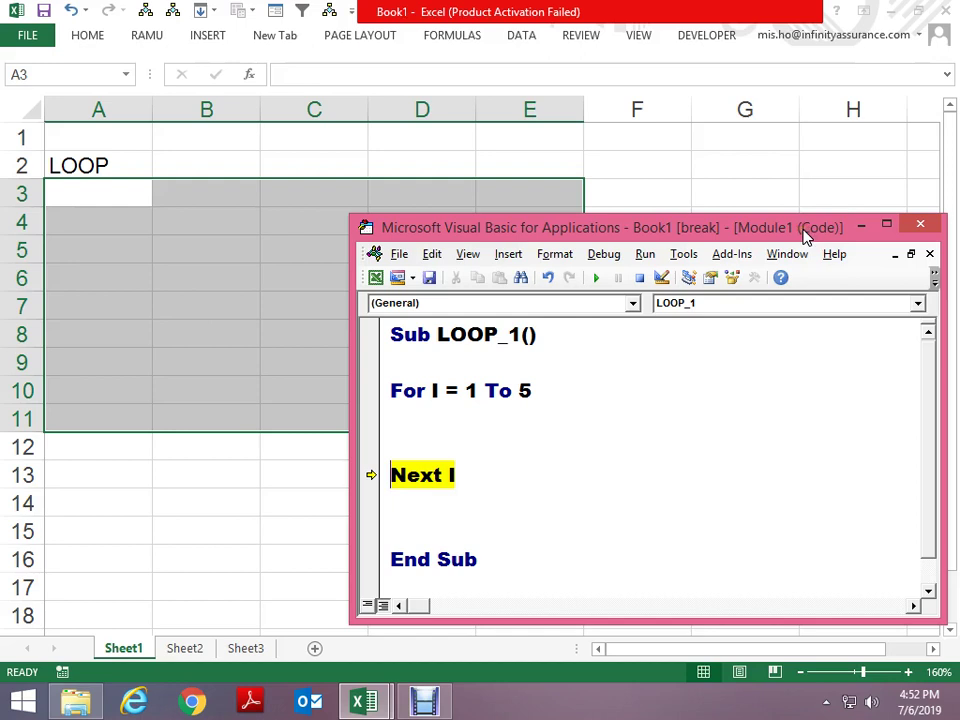
{"action": "left_click_drag", "start_coordinate": [805, 235], "coordinate": [748, 241]}
{"action": "key", "text": "F5"}
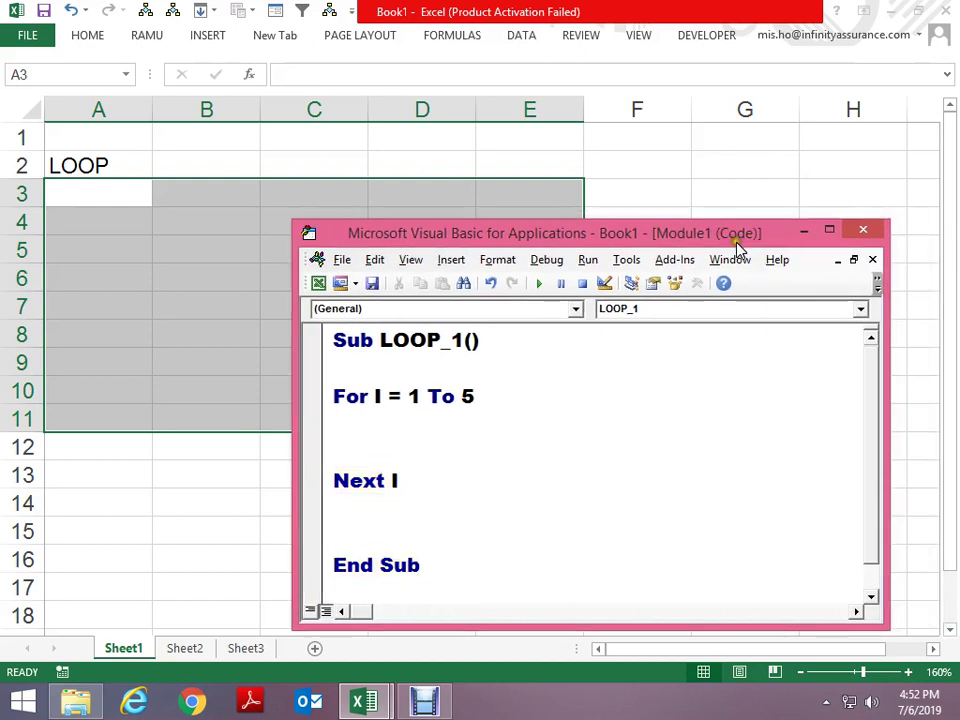
{"action": "key", "text": "F8"}
{"action": "key", "text": "F8"}
{"action": "key", "text": "F8"}
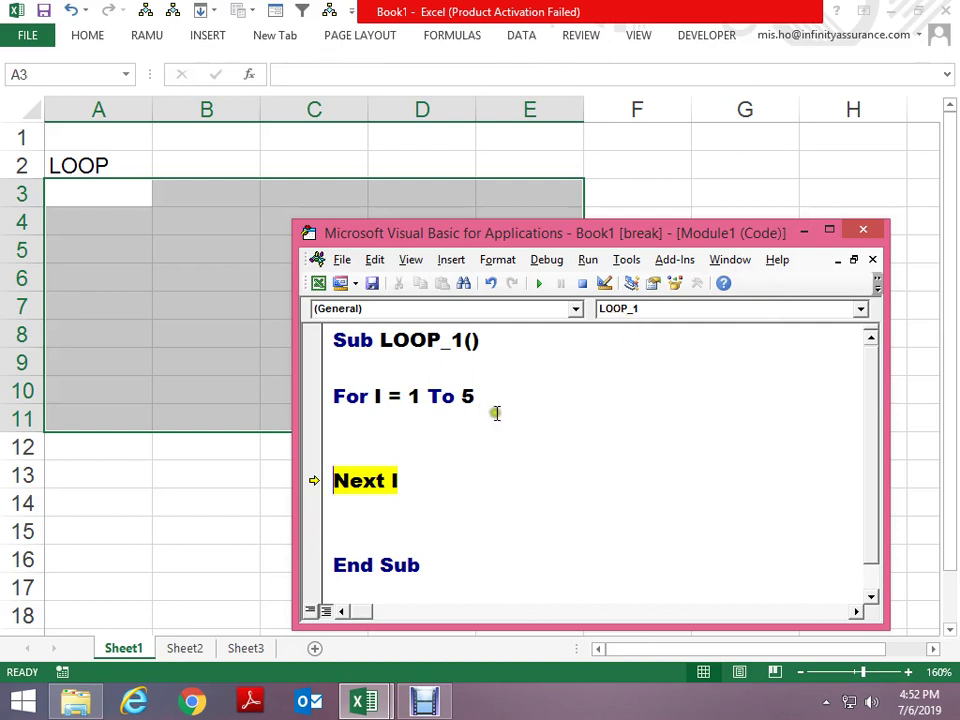
Add MsgBox I inside the loop, step into it, then reset the run
{"action": "left_click", "coordinate": [367, 434]}
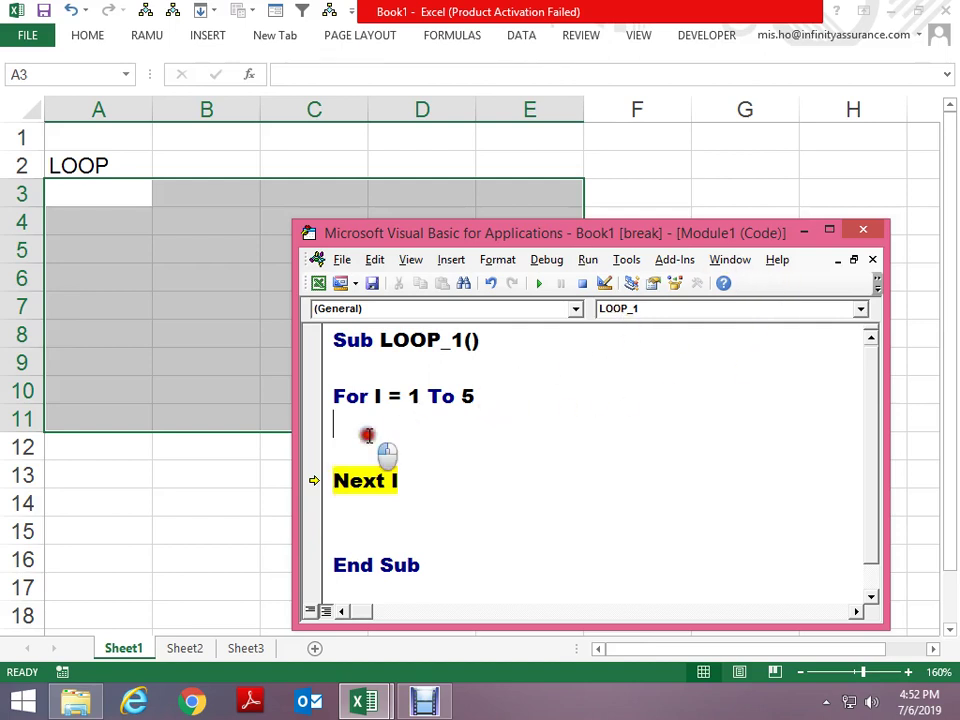
{"action": "type", "text": "MSGBOX"}
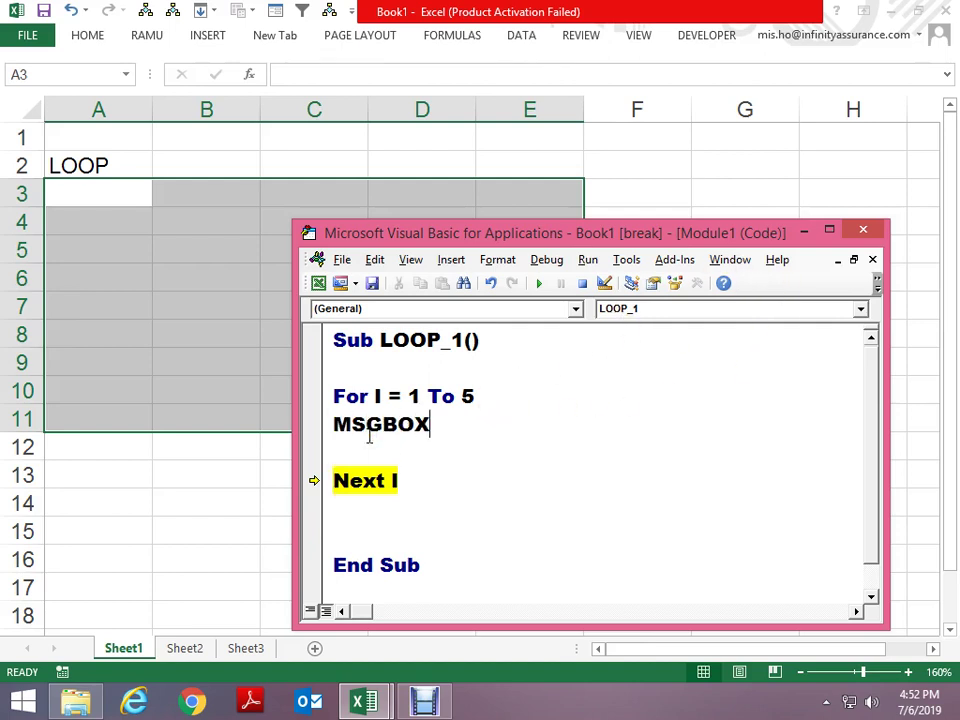
{"action": "type", "text": " I"}
{"action": "key", "text": "Down"}
{"action": "key", "text": "alt+F11"}
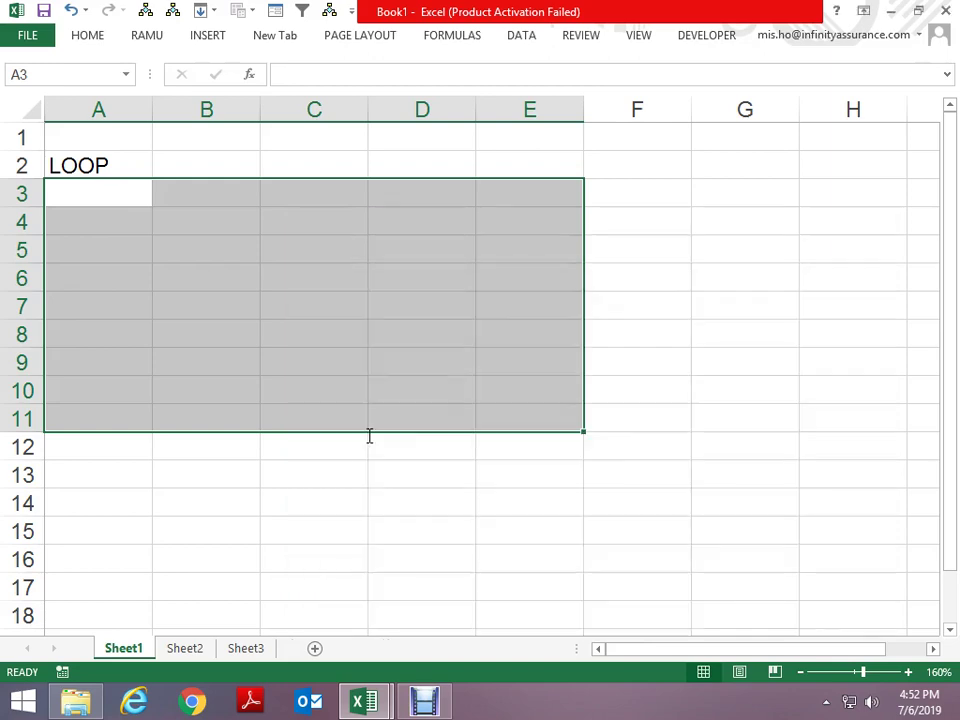
{"action": "key", "text": "Return"}
{"action": "key", "text": "F8"}
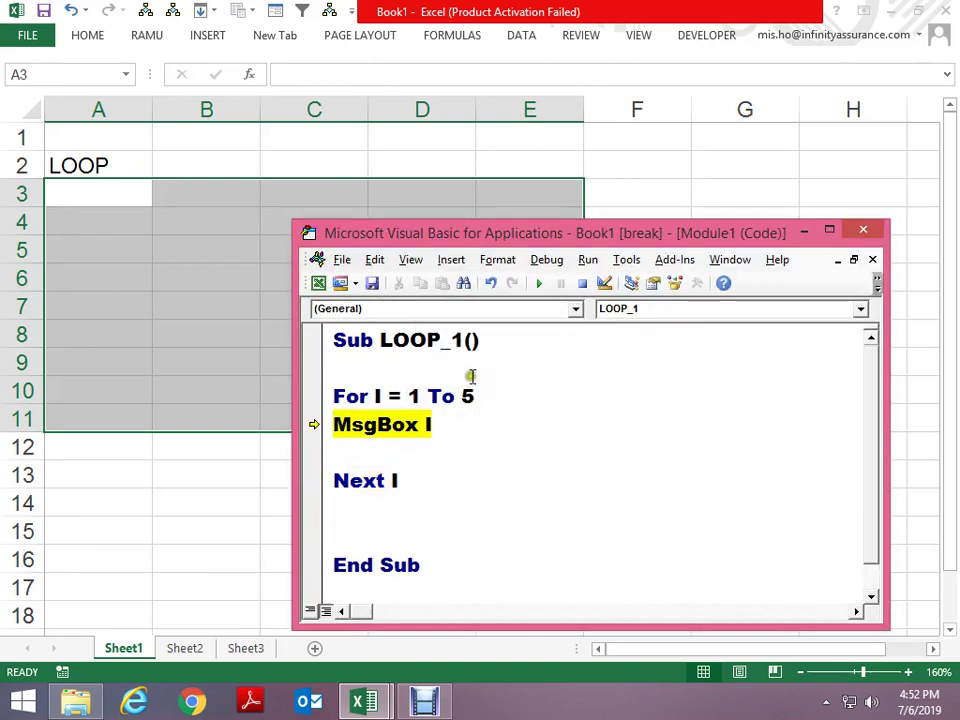
{"action": "left_click", "coordinate": [582, 283]}
Step through LOOP_1 with F8, confirming message boxes showing 1, 2, 3, 4 and 5
{"action": "key", "text": "F8"}
{"action": "key", "text": "F8"}
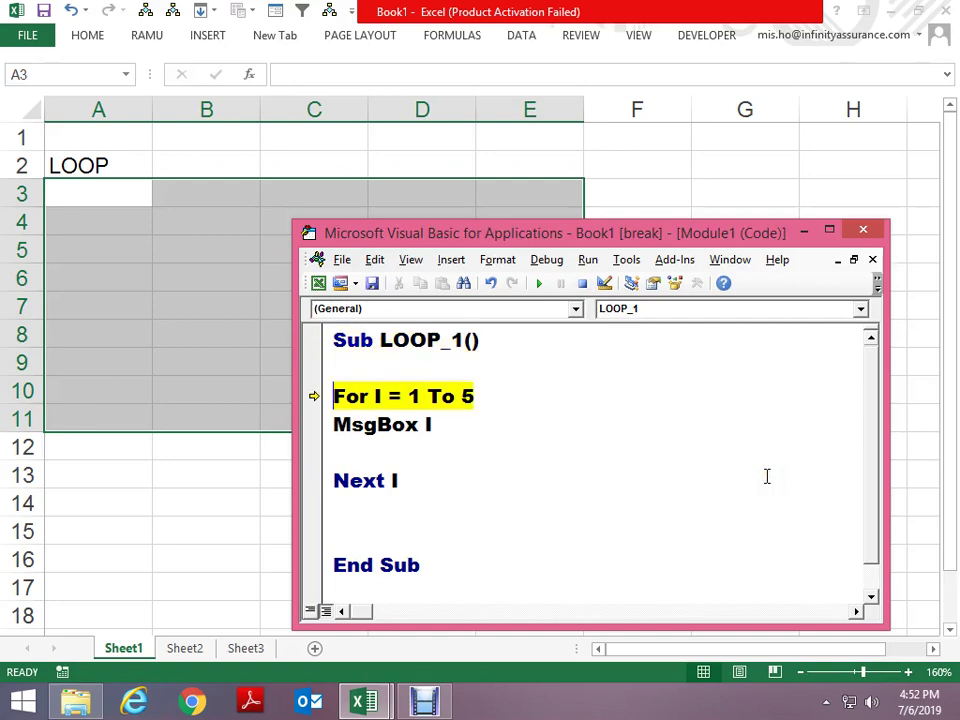
{"action": "key", "text": "F8"}
{"action": "key", "text": "F8"}
{"action": "left_click", "coordinate": [510, 407]}
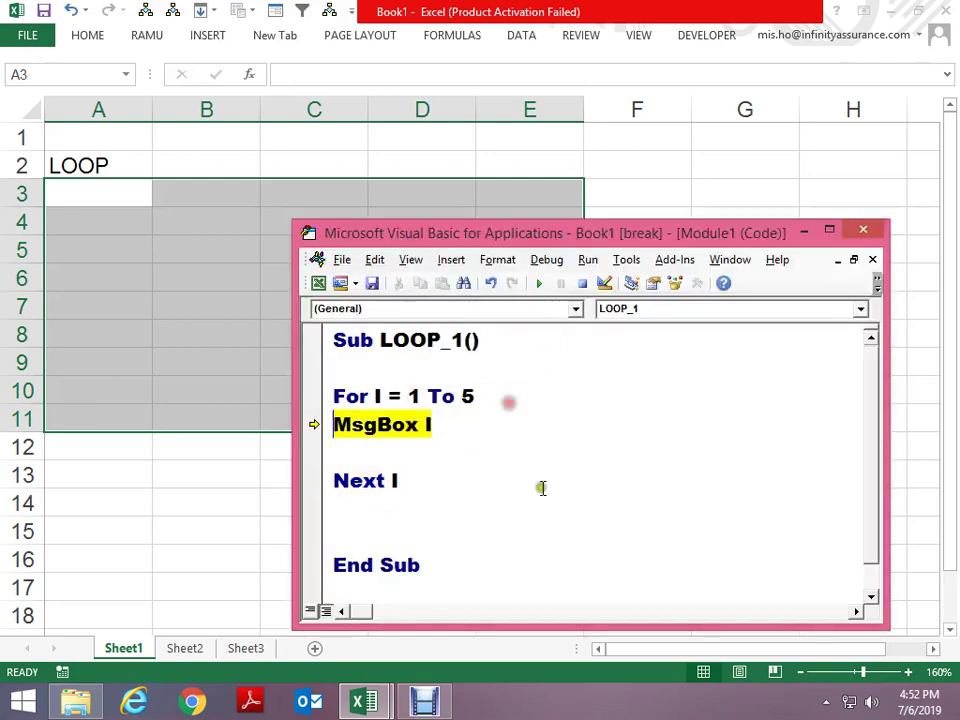
{"action": "key", "text": "F8"}
{"action": "left_click", "coordinate": [506, 409]}
{"action": "key", "text": "F8"}
{"action": "key", "text": "F8"}
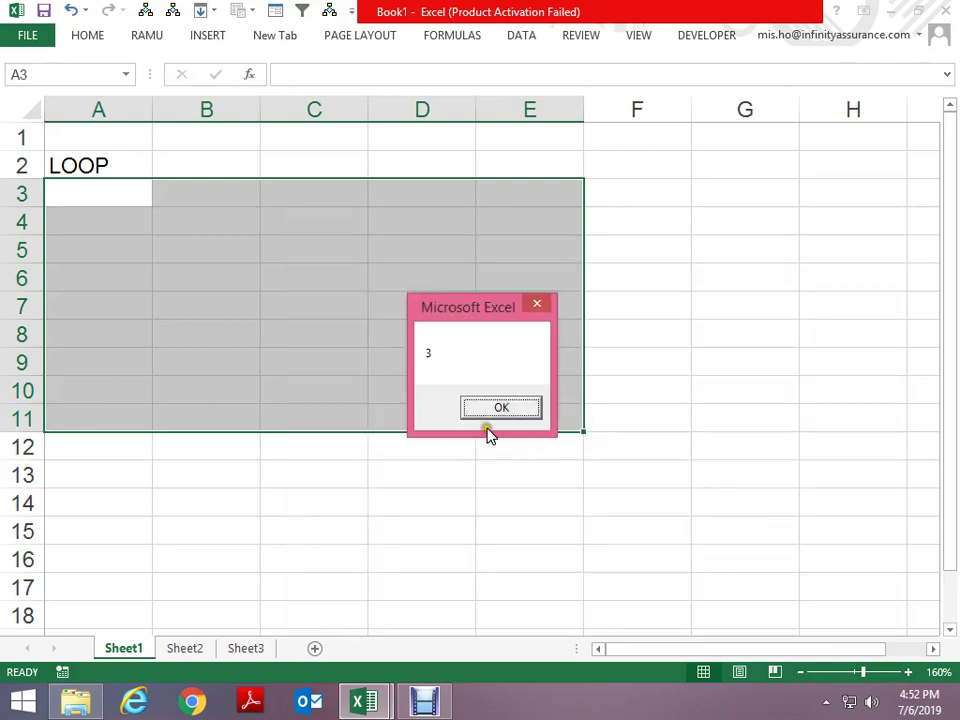
{"action": "left_click", "coordinate": [489, 414]}
{"action": "key", "text": "F8"}
{"action": "key", "text": "F8"}
{"action": "left_click", "coordinate": [501, 409]}
{"action": "key", "text": "F8"}
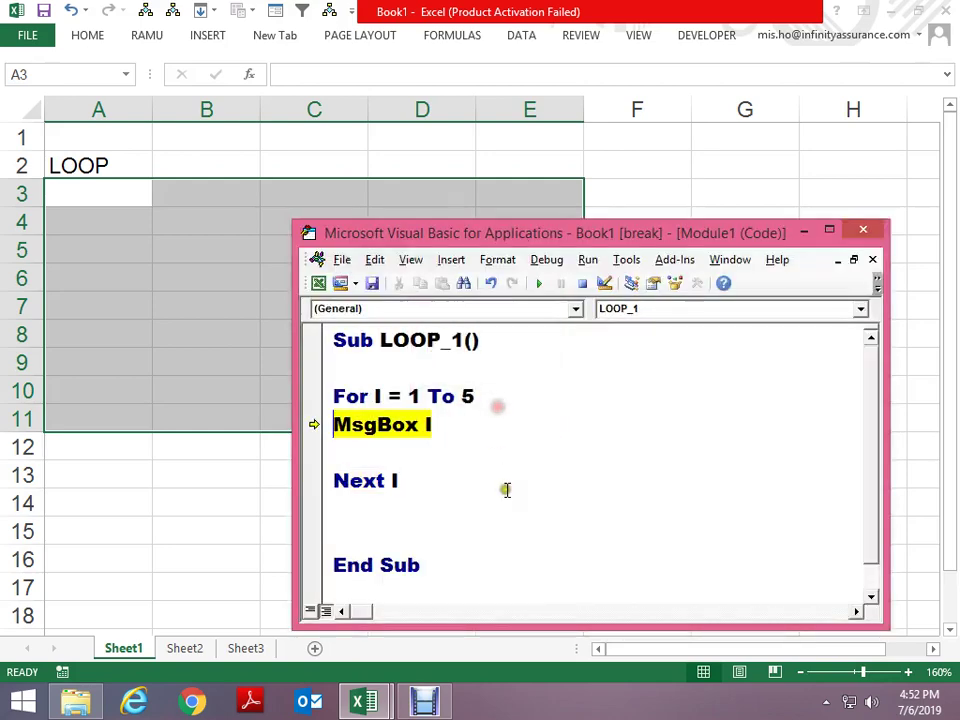
{"action": "key", "text": "F8"}
{"action": "left_click", "coordinate": [500, 408]}
{"action": "key", "text": "F8"}
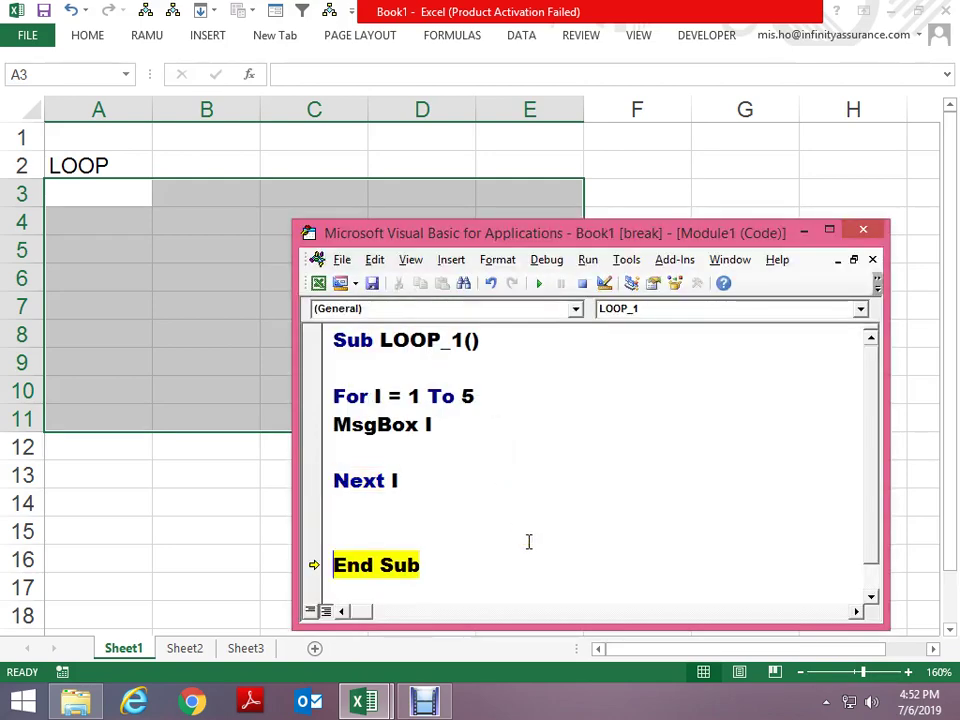
{"action": "key", "text": "F8"}
{"action": "key", "text": "F8"}
{"action": "key", "text": "F8"}
{"action": "key", "text": "F8"}
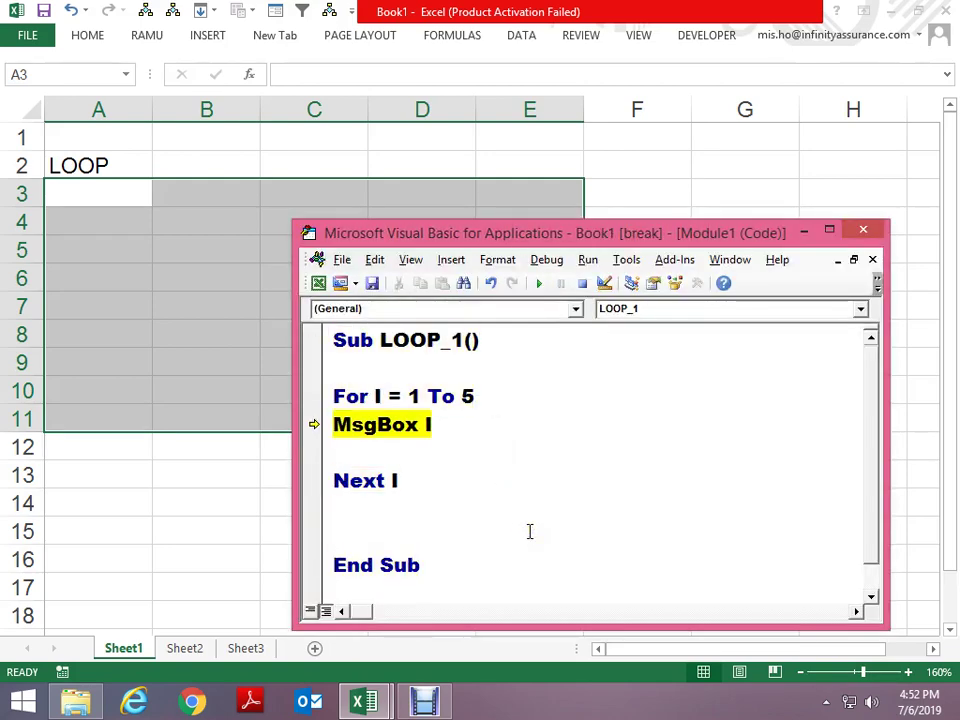
Restart the run, acknowledge the value 1, and delete the MsgBox I line
{"action": "key", "text": "F8"}
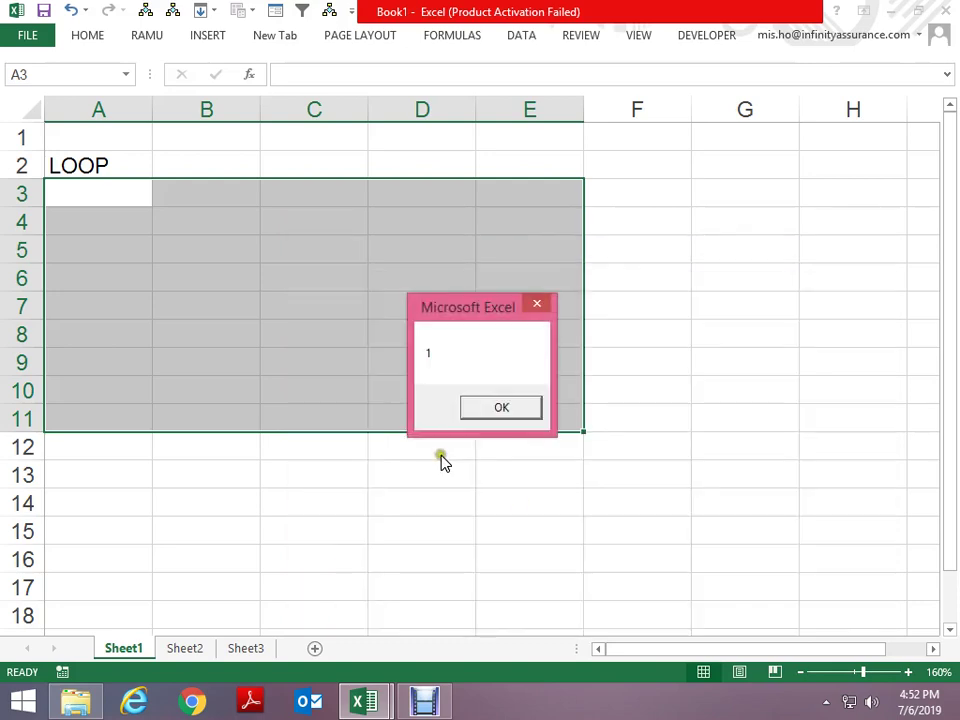
{"action": "left_click", "coordinate": [472, 412]}
{"action": "key", "text": "F8"}
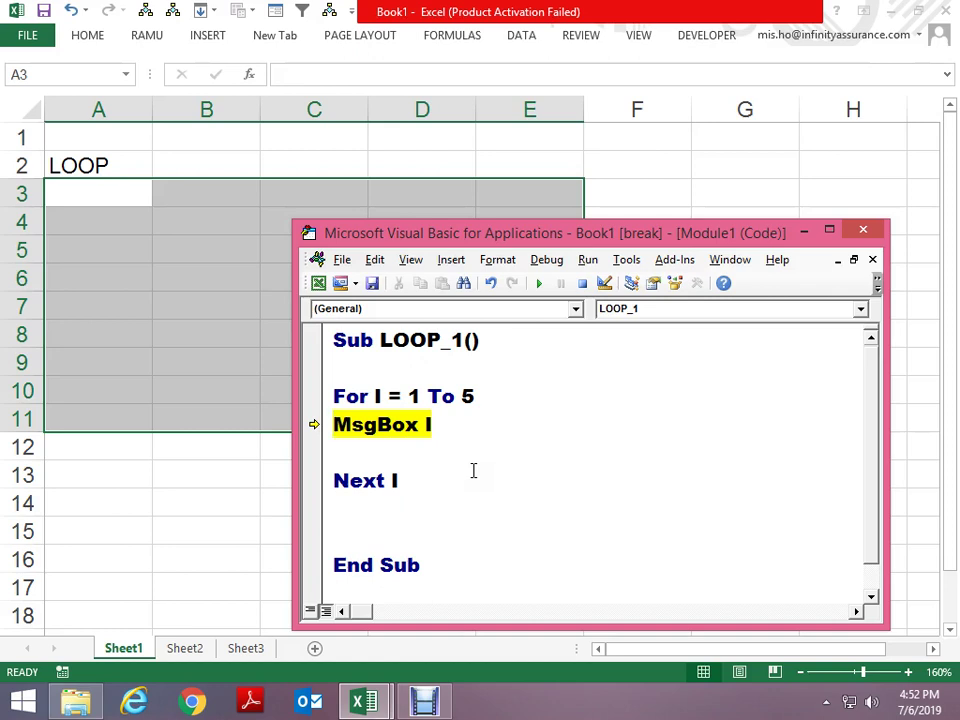
{"action": "key", "text": "F8"}
{"action": "key", "text": "Delete"}
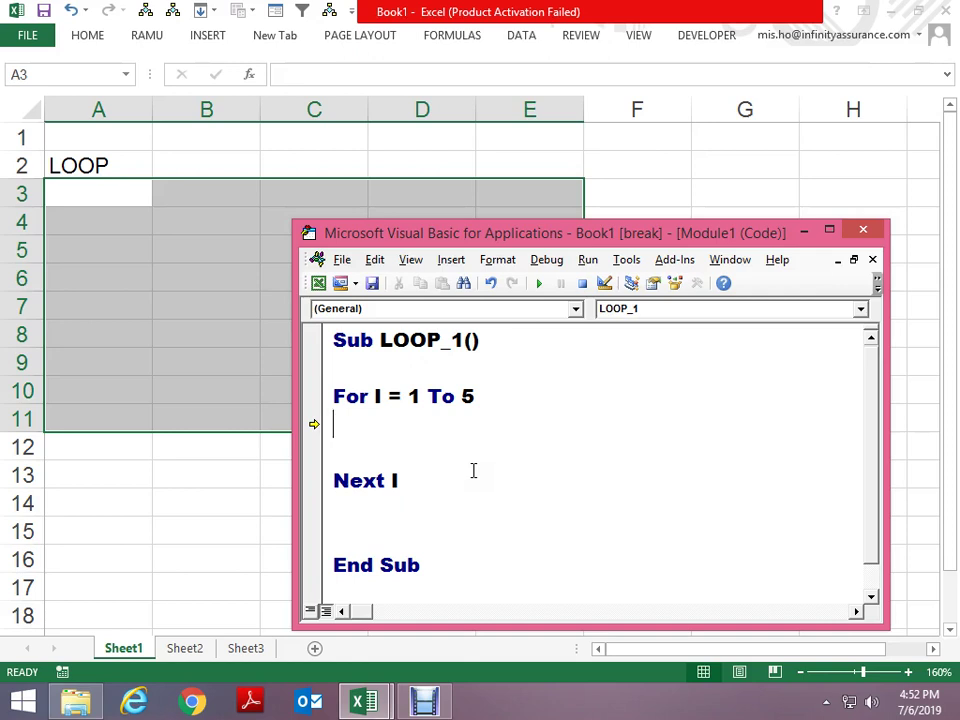
Cut the LOOP label from A2 and paste it into C2
{"action": "key", "text": "alt+F11"}
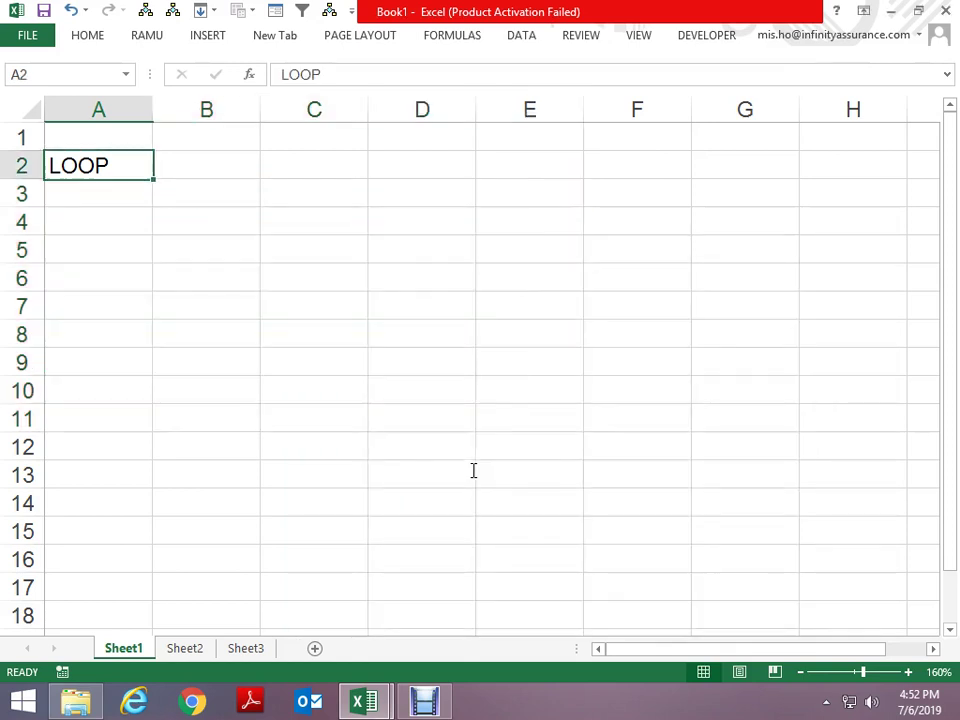
{"action": "key", "text": "Down"}
{"action": "key", "text": "Down"}
{"action": "key", "text": "Down"}
{"action": "key", "text": "Down"}
{"action": "key", "text": "Down"}
{"action": "key", "text": "Down"}
{"action": "key", "text": "Down"}
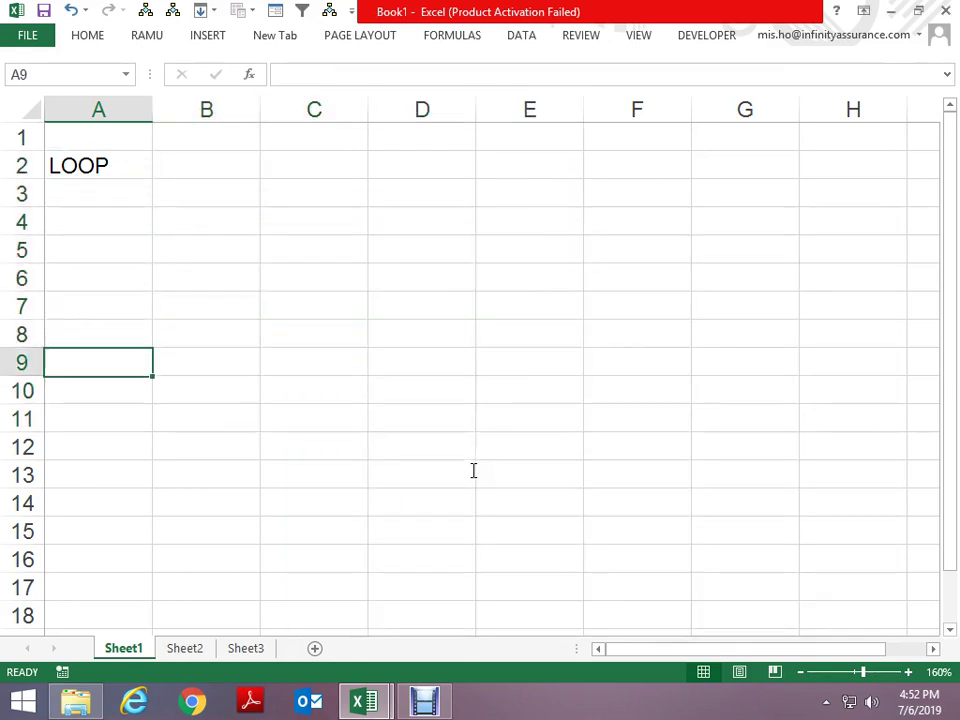
{"action": "key", "text": "Up"}
{"action": "key", "text": "Up"}
{"action": "key", "text": "Up"}
{"action": "key", "text": "Up"}
{"action": "key", "text": "Up"}
{"action": "key", "text": "Up"}
{"action": "key", "text": "ctrl+x"}
{"action": "key", "text": "Right"}
{"action": "key", "text": "Right"}
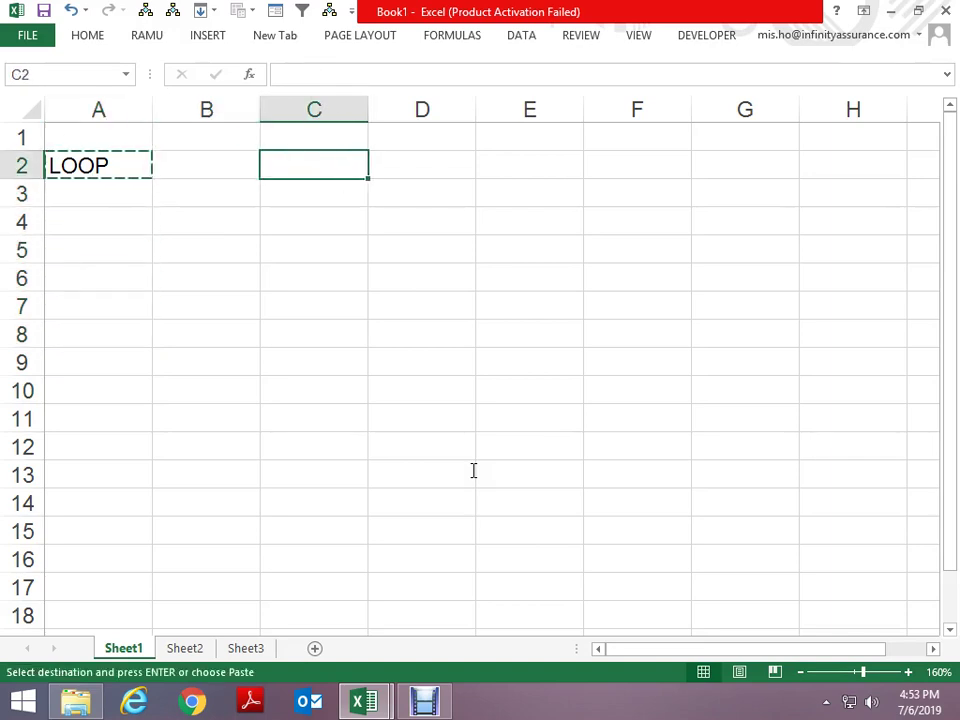
{"action": "key", "text": "ctrl+v"}
In LOOP_1, try RANGE( and CELLS in the loop body, remove them, and select the For line
{"action": "key", "text": "alt+F11"}
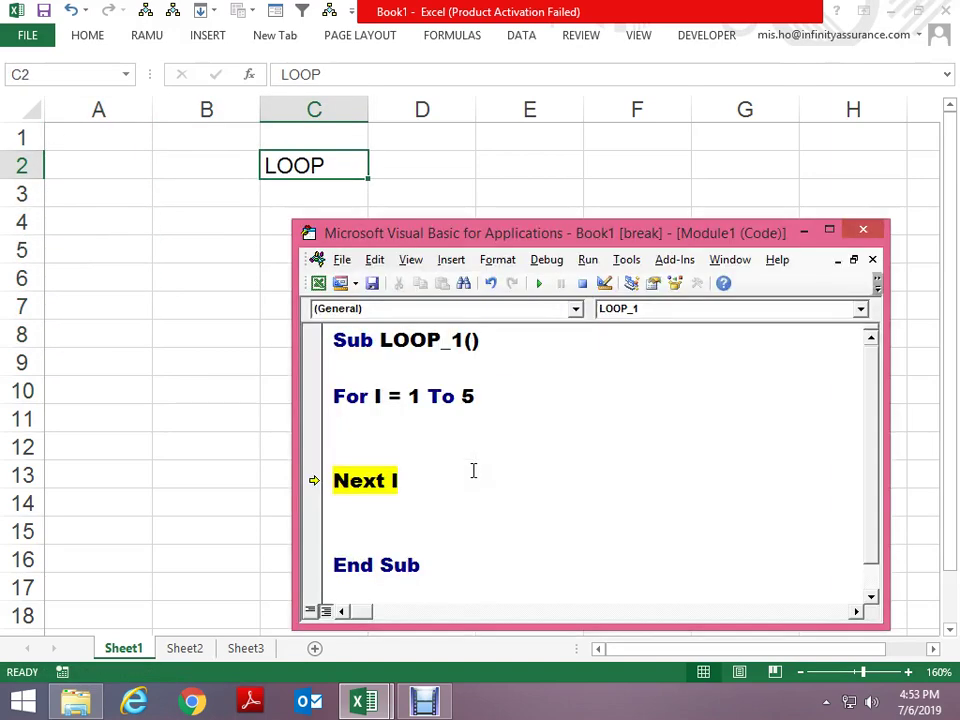
{"action": "type", "text": "RANGE"}
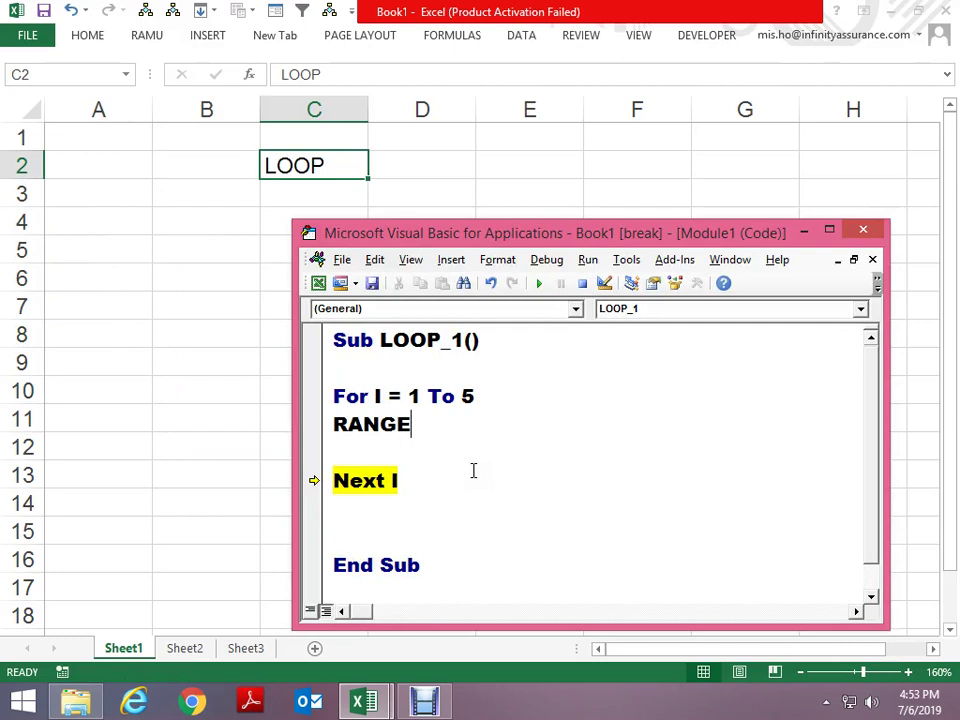
{"action": "type", "text": "("}
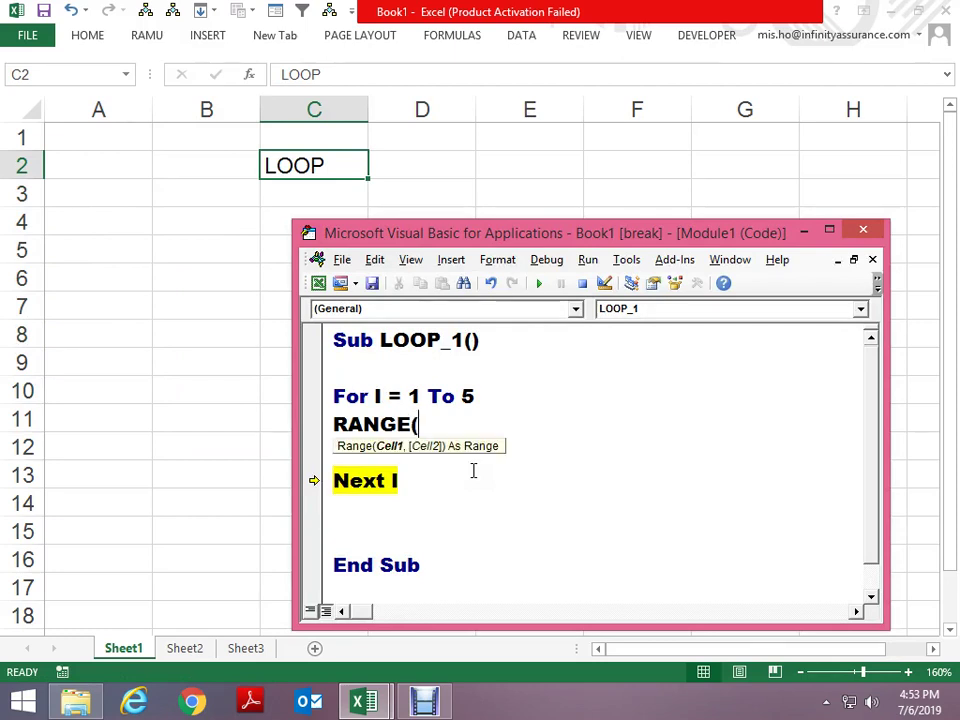
{"action": "key", "text": "BackSpace"}
{"action": "key", "text": "BackSpace"}
{"action": "key", "text": "BackSpace"}
{"action": "key", "text": "BackSpace"}
{"action": "key", "text": "BackSpace"}
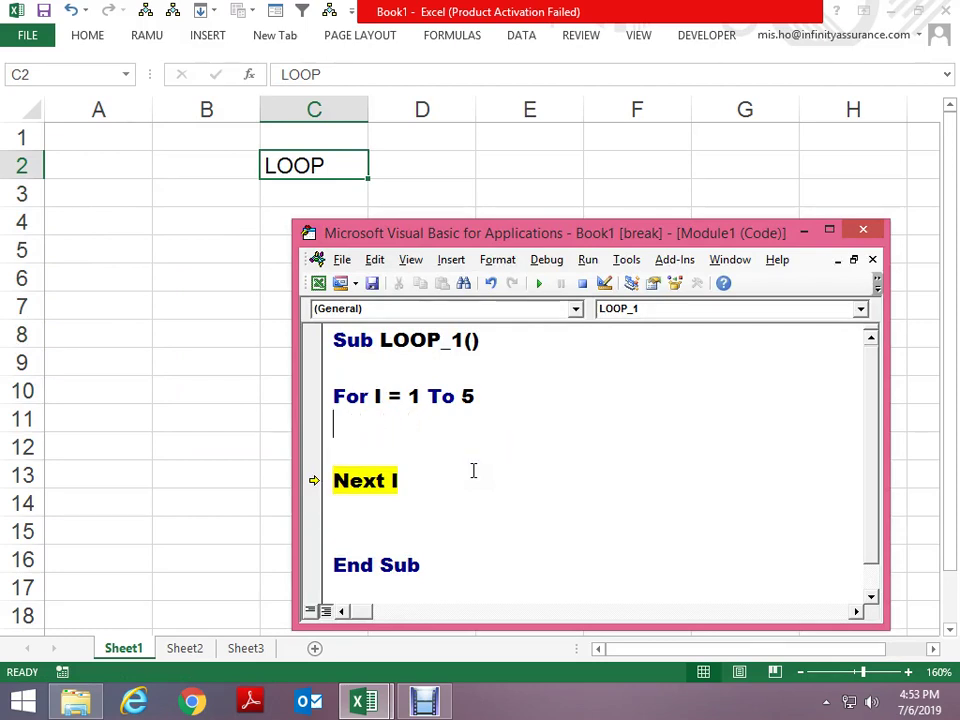
{"action": "type", "text": "CELLS"}
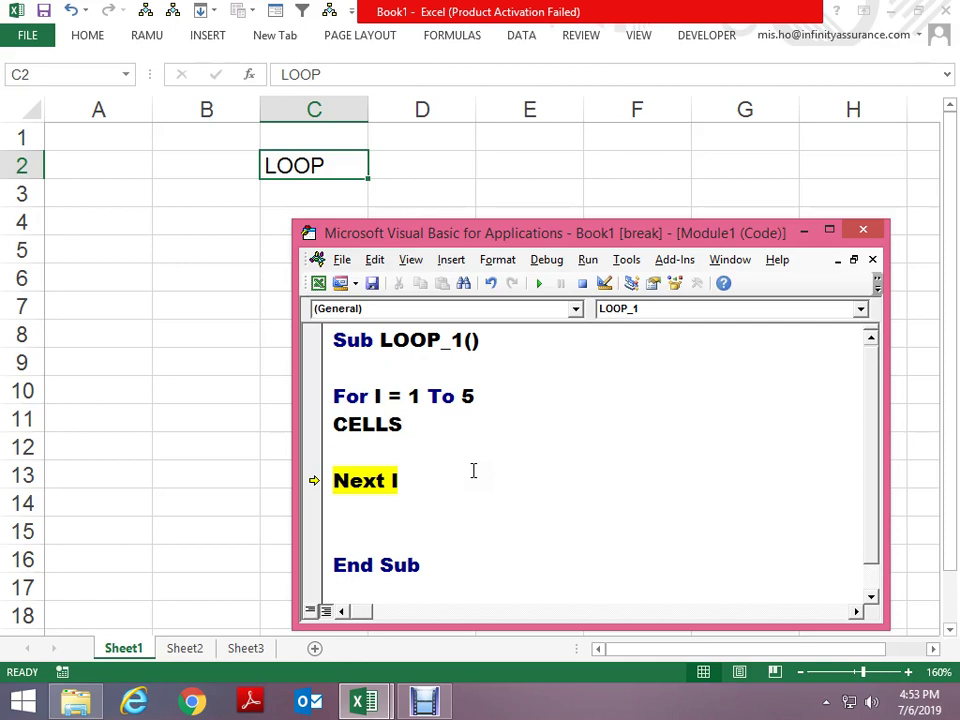
{"action": "key", "text": "BackSpace"}
{"action": "key", "text": "BackSpace"}
{"action": "key", "text": "BackSpace"}
{"action": "key", "text": "Up"}
{"action": "key", "text": "shift+End"}
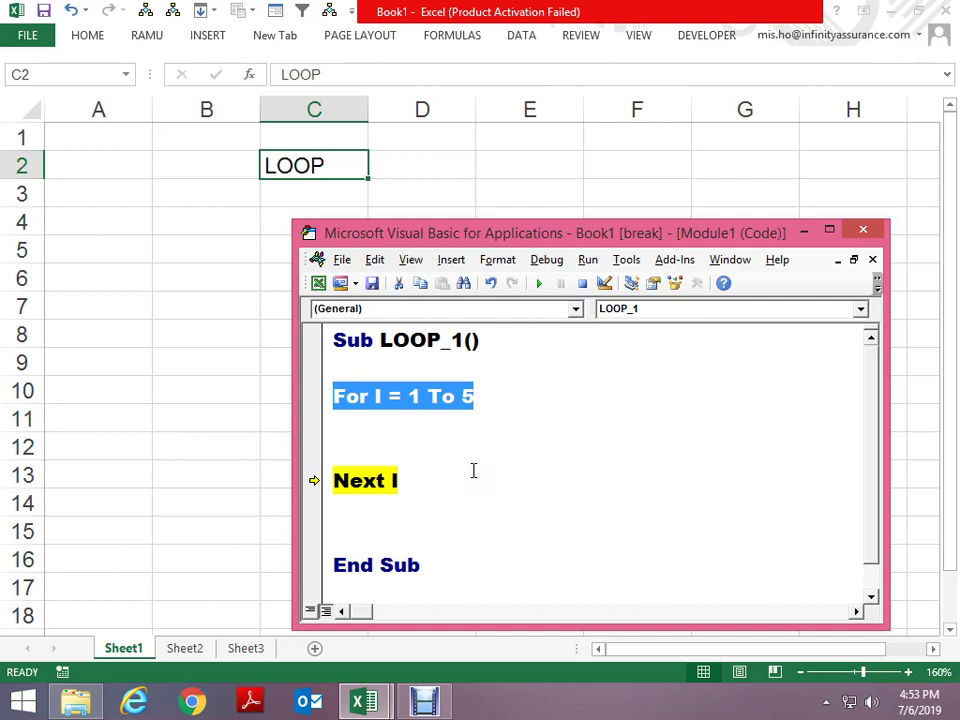
Add Range("A" & I).Value = I as LOOP_1's loop body and step onto it
{"action": "key", "text": "Up"}
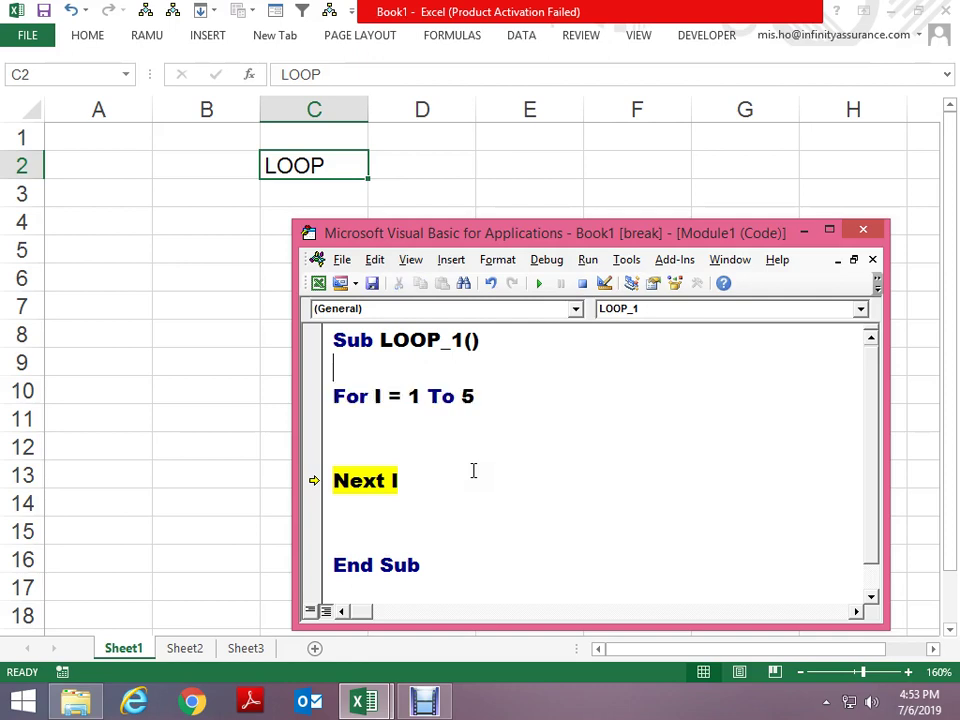
{"action": "key", "text": "Down"}
{"action": "key", "text": "Down"}
{"action": "key", "text": "Down"}
{"action": "key", "text": "Up"}
{"action": "type", "text": "R"}
{"action": "type", "text": "ANGE("}
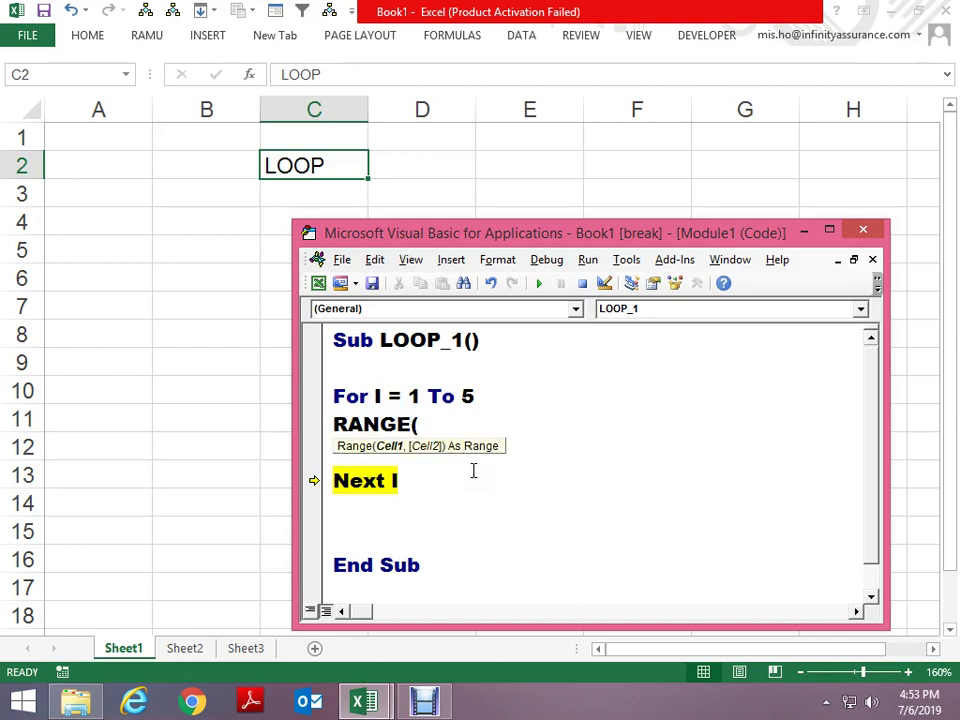
{"action": "type", "text": "\"A\"& i"}
{"action": "type", "text": ")."}
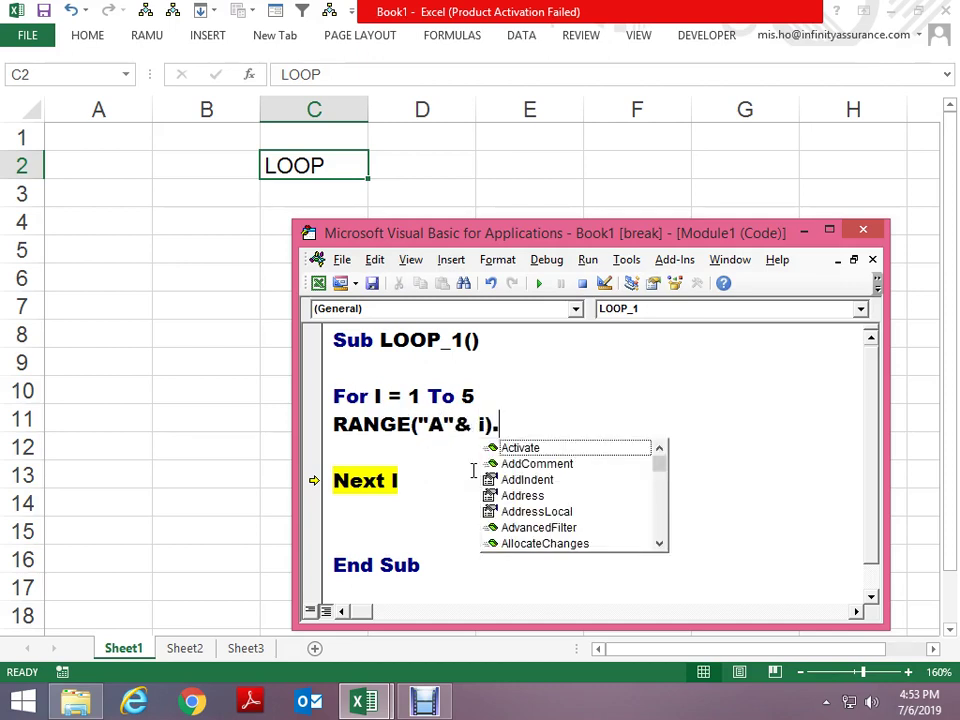
{"action": "type", "text": "VALUE=I"}
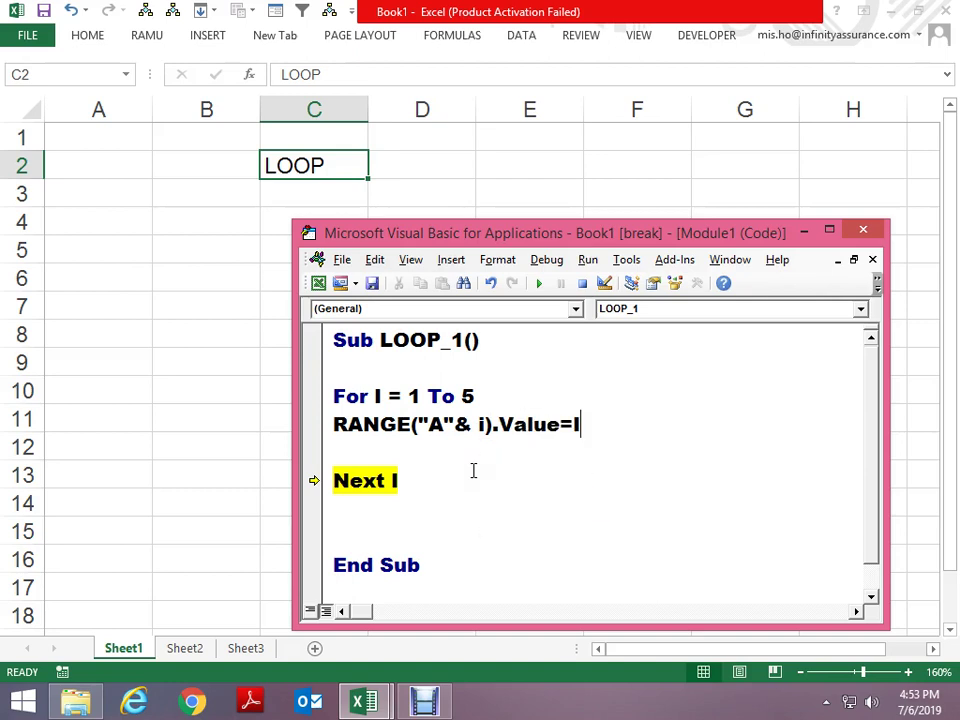
{"action": "key", "text": "F8"}
Highlight the Range("A" part and the counter I in the new line to explain them
{"action": "key", "text": "shift+Right"}
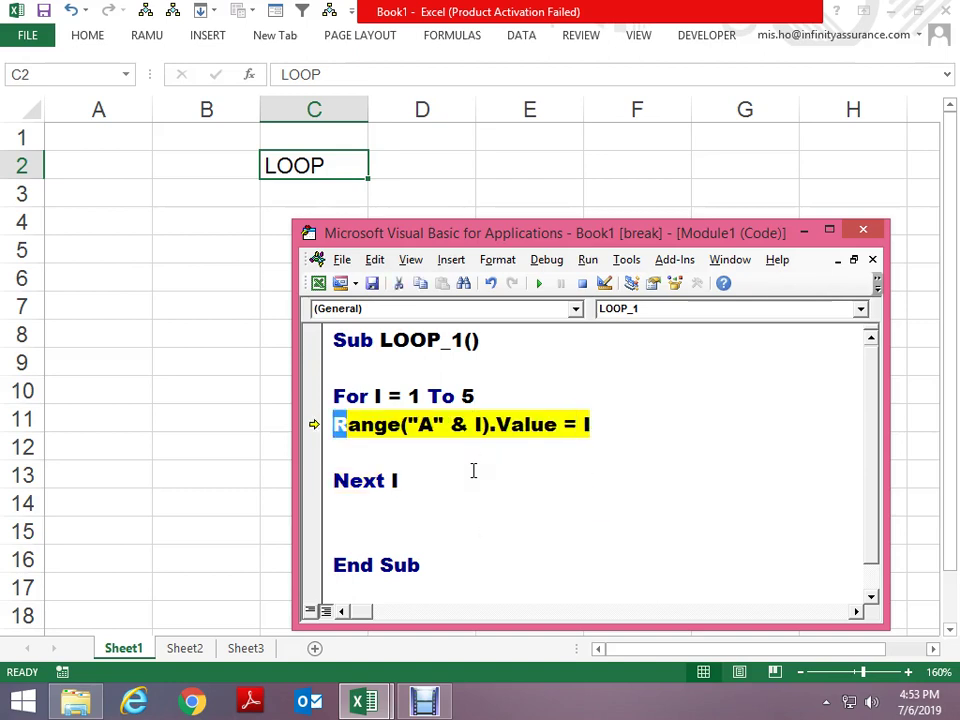
{"action": "key", "text": "shift+Right"}
{"action": "key", "text": "shift+Right"}
{"action": "key", "text": "shift+Right"}
{"action": "key", "text": "shift+Right"}
{"action": "key", "text": "shift+Right"}
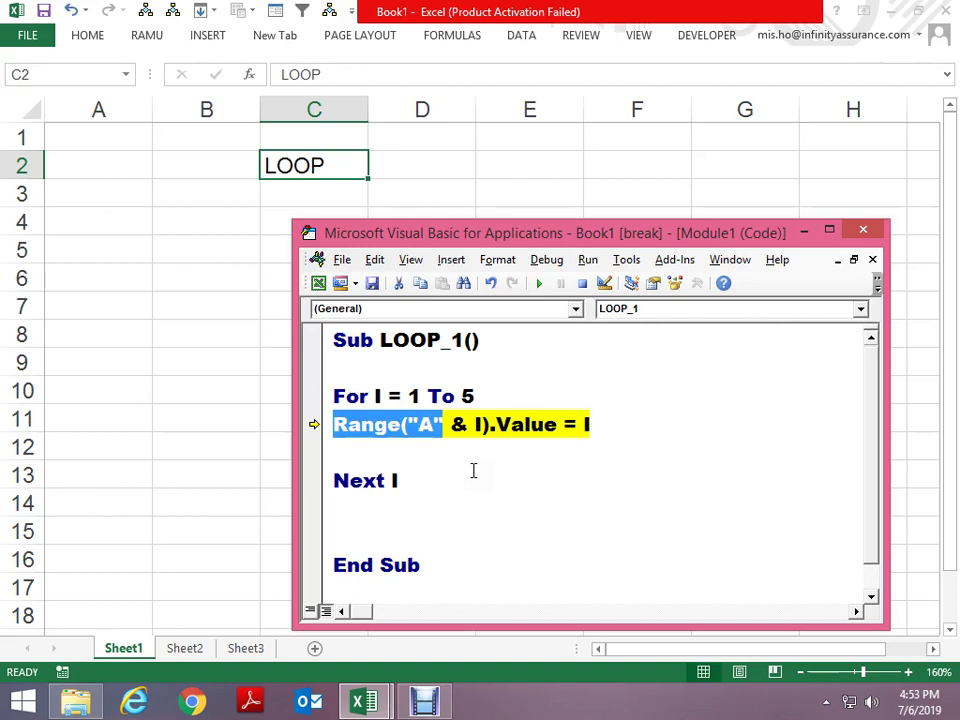
{"action": "key", "text": "Right"}
{"action": "key", "text": "Right"}
{"action": "key", "text": "Right"}
{"action": "key", "text": "shift+Right"}
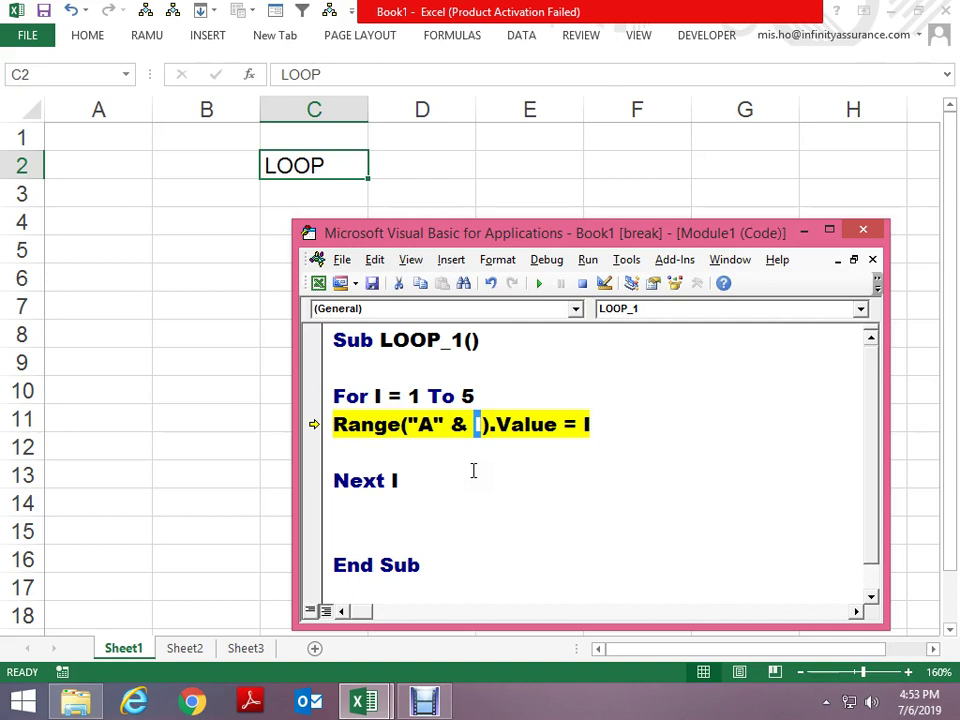
Reset and step through LOOP_1 so A1:A5 fill with 1 to 5
{"action": "left_click", "coordinate": [584, 284]}
{"action": "key", "text": "F8"}
{"action": "key", "text": "F8"}
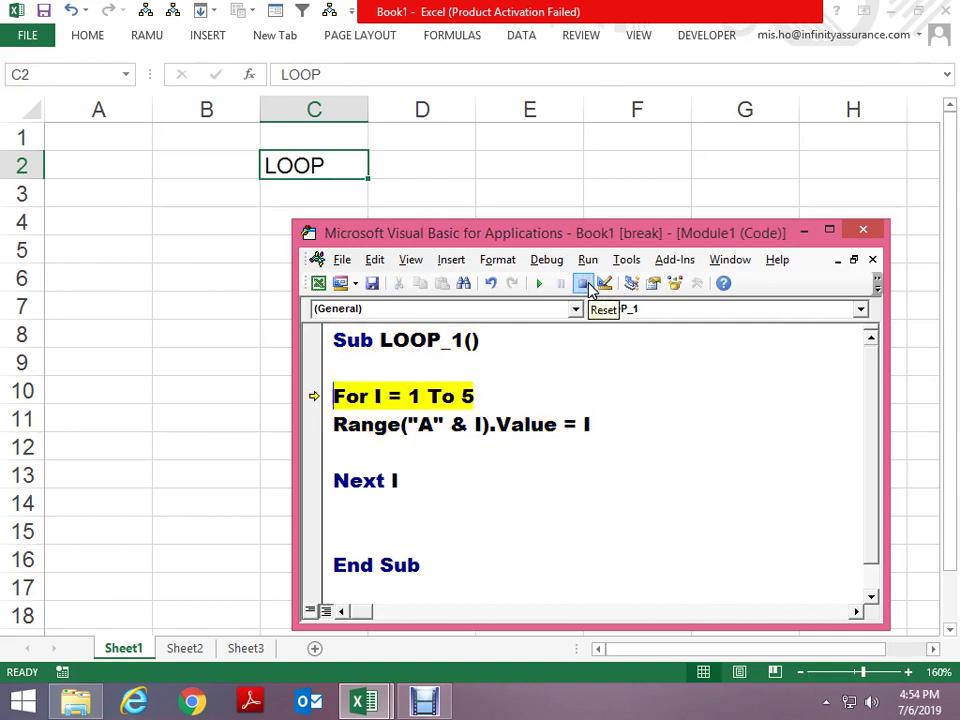
{"action": "key", "text": "F8"}
{"action": "key", "text": "F8"}
{"action": "key", "text": "F8"}
{"action": "key", "text": "F8"}
{"action": "key", "text": "F8"}
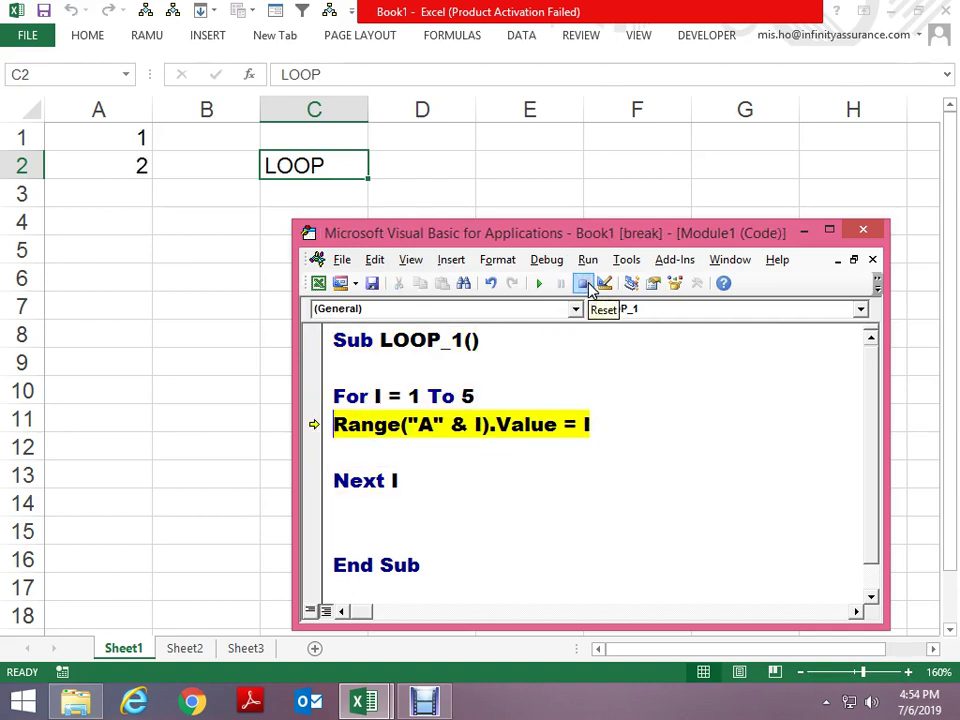
{"action": "key", "text": "F8"}
{"action": "key", "text": "F8"}
{"action": "key", "text": "F8"}
{"action": "key", "text": "F8"}
{"action": "key", "text": "F8"}
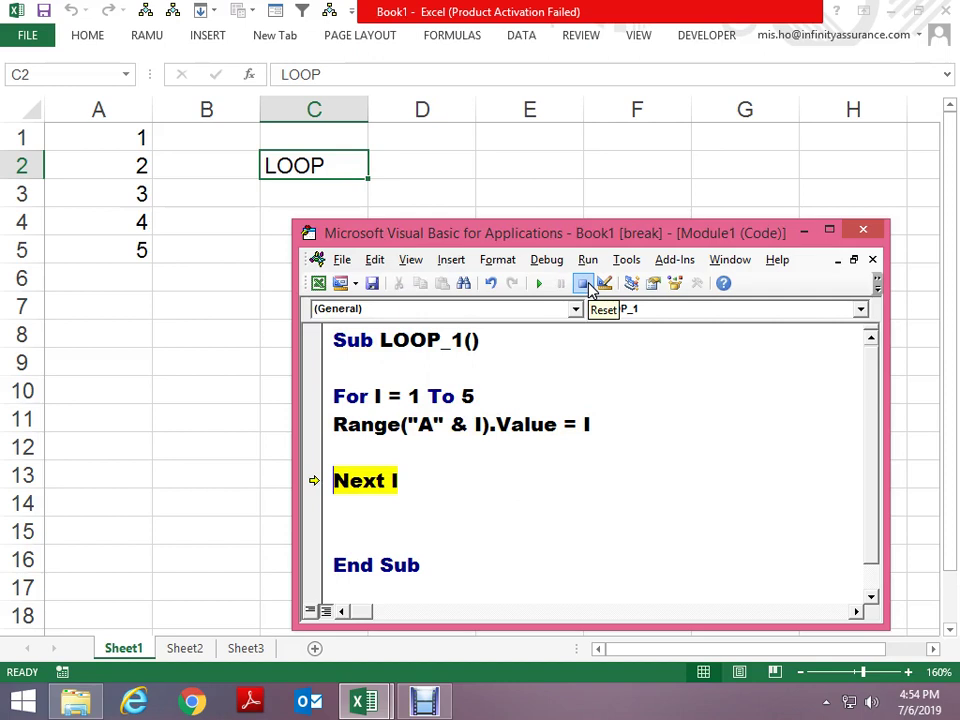
{"action": "key", "text": "F8"}
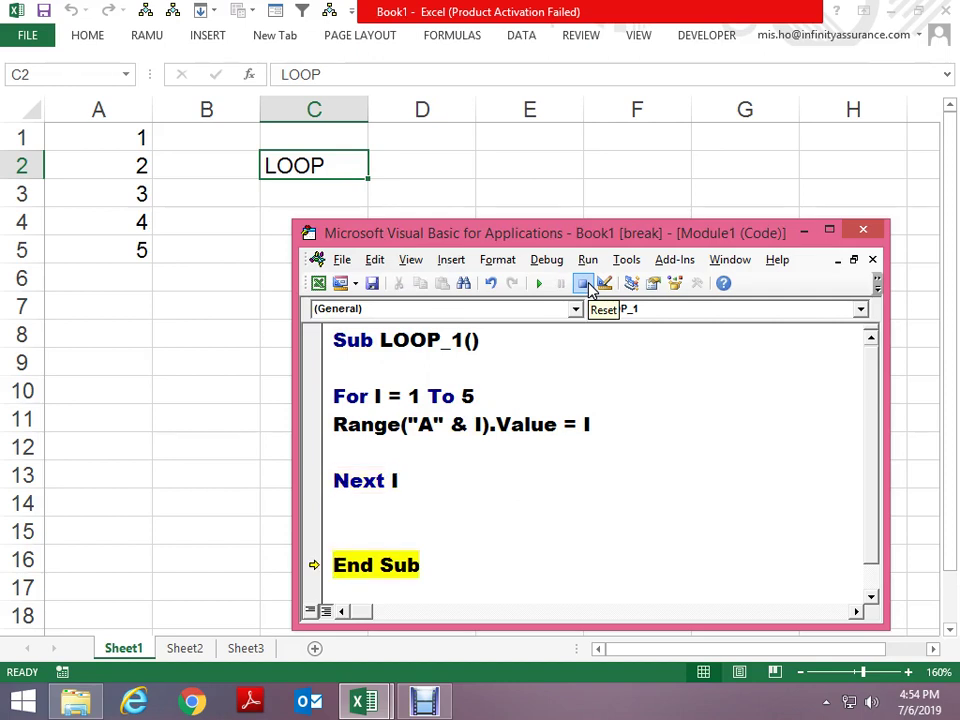
Change LOOP_1's loop from For I = 1 To 5 to For I = 5 To 12
{"action": "key", "text": "Up"}
{"action": "key", "text": "Up"}
{"action": "key", "text": "Up"}
{"action": "key", "text": "Up"}
{"action": "key", "text": "Right"}
{"action": "key", "text": "Right"}
{"action": "key", "text": "Right"}
{"action": "key", "text": "Right"}
{"action": "key", "text": "Right"}
{"action": "key", "text": "Right"}
{"action": "key", "text": "Right"}
{"action": "key", "text": "BackSpace"}
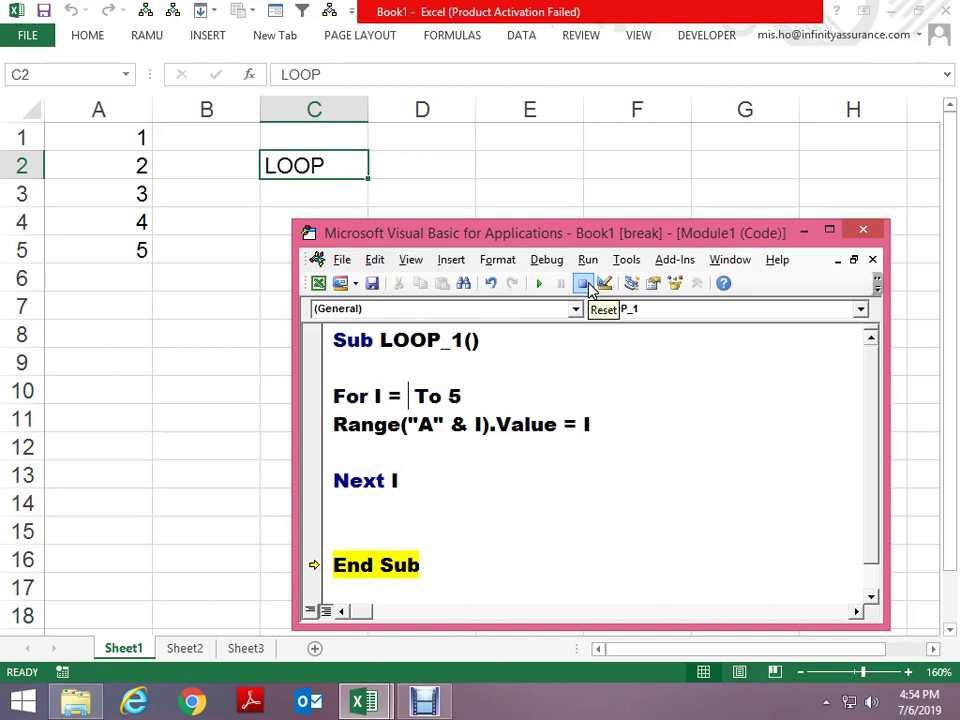
{"action": "type", "text": "5"}
{"action": "key", "text": "Right"}
{"action": "key", "text": "Right"}
{"action": "key", "text": "End"}
{"action": "key", "text": "BackSpace"}
{"action": "type", "text": "12"}
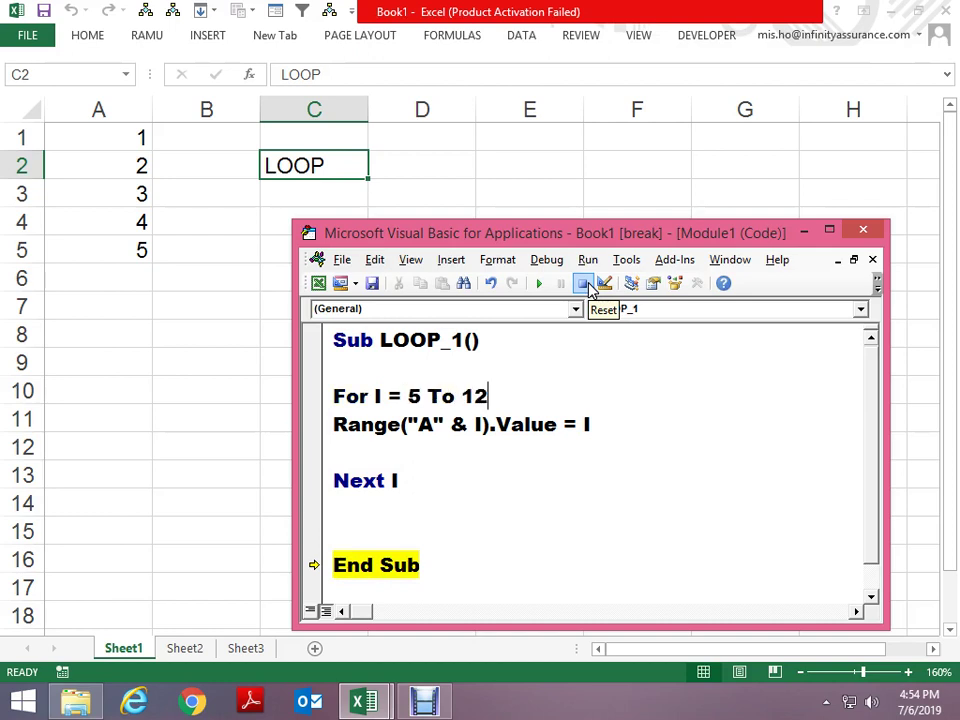
Clear the values 1 to 5 from A1:A5 on Sheet1
{"action": "key", "text": "alt+F11"}
{"action": "key", "text": "Up"}
{"action": "key", "text": "ctrl+shift+Down"}
{"action": "key", "text": "Delete"}
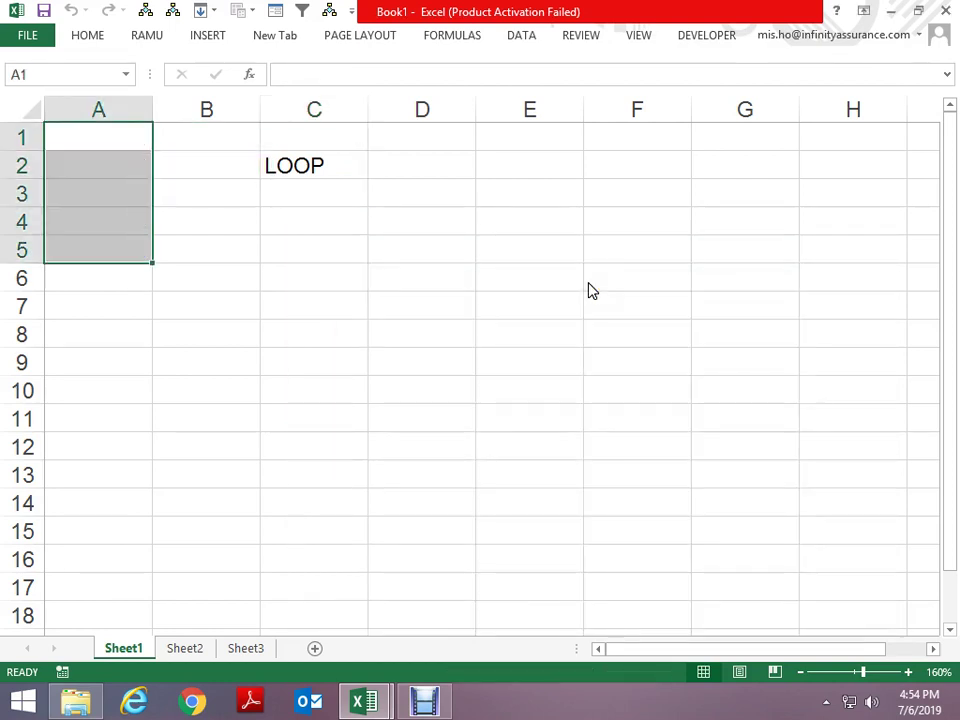
{"action": "key", "text": "alt+Tab"}
{"action": "key", "text": "alt+Tab"}
{"action": "key", "text": "alt+Tab"}
{"action": "key", "text": "alt+Tab"}
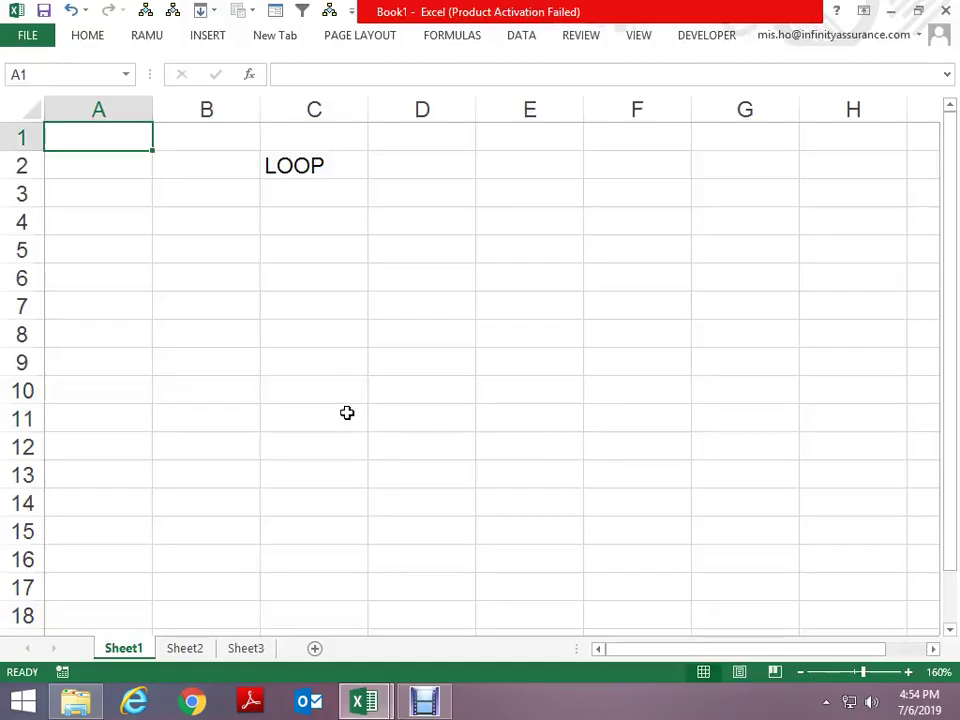
Reset and step the For I = 5 To 12 loop through, filling A5:A12, then reset
{"action": "key", "text": "alt+F11"}
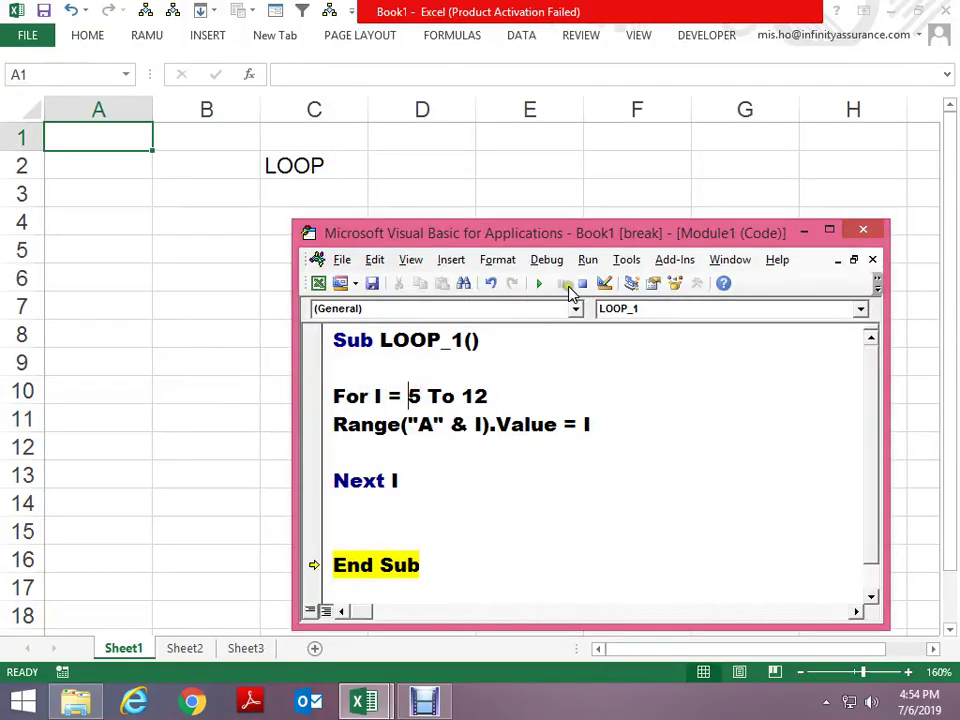
{"action": "left_click", "coordinate": [582, 283]}
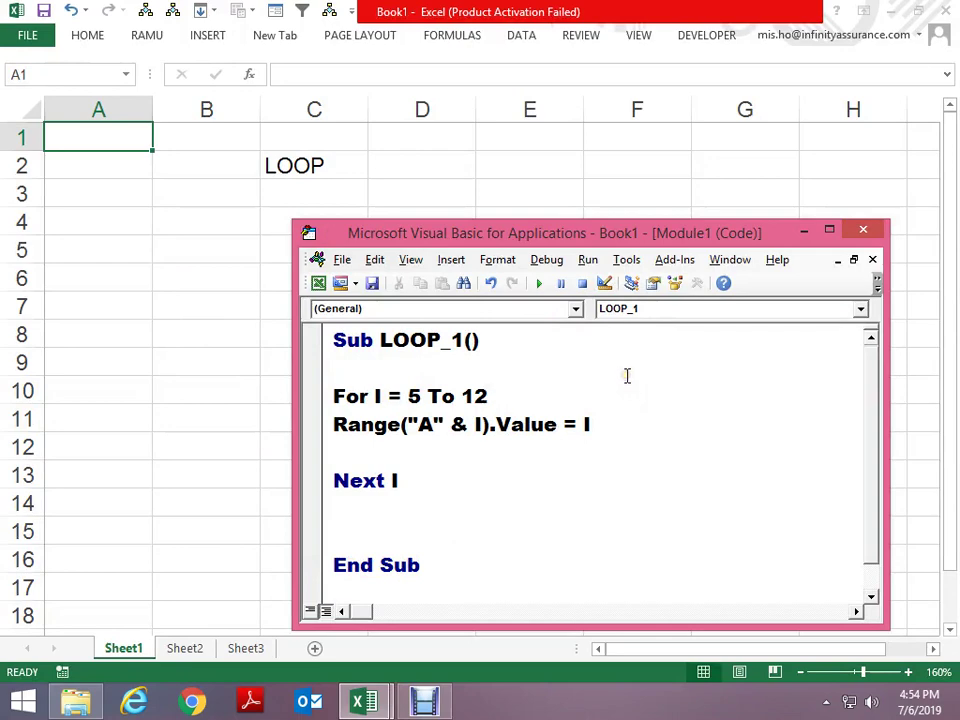
{"action": "key", "text": "F8"}
{"action": "key", "text": "F8"}
{"action": "key", "text": "F8"}
{"action": "key", "text": "F8"}
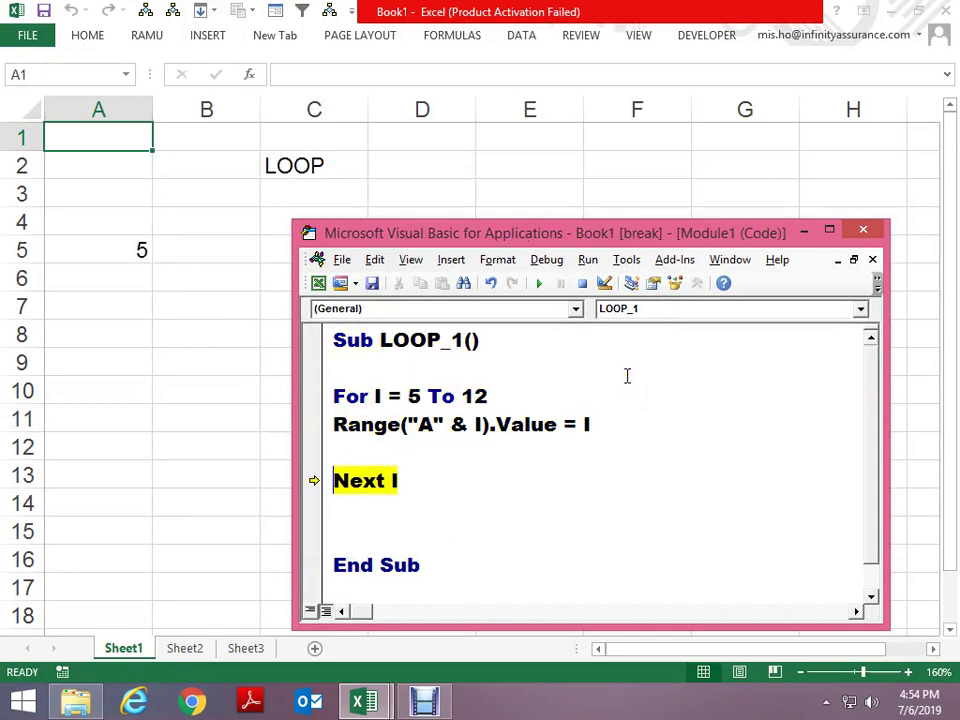
{"action": "key", "text": "F8"}
{"action": "key", "text": "F8"}
{"action": "key", "text": "F8"}
{"action": "key", "text": "F8"}
{"action": "mouse_move", "coordinate": [377, 397]}
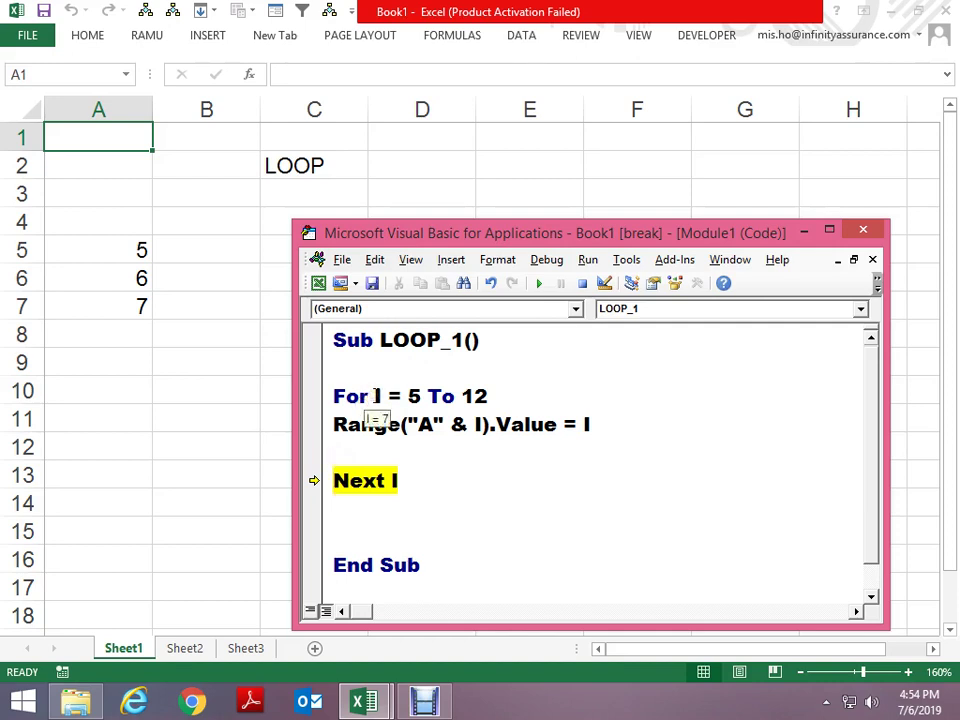
{"action": "key", "text": "F8"}
{"action": "key", "text": "F8"}
{"action": "key", "text": "F8"}
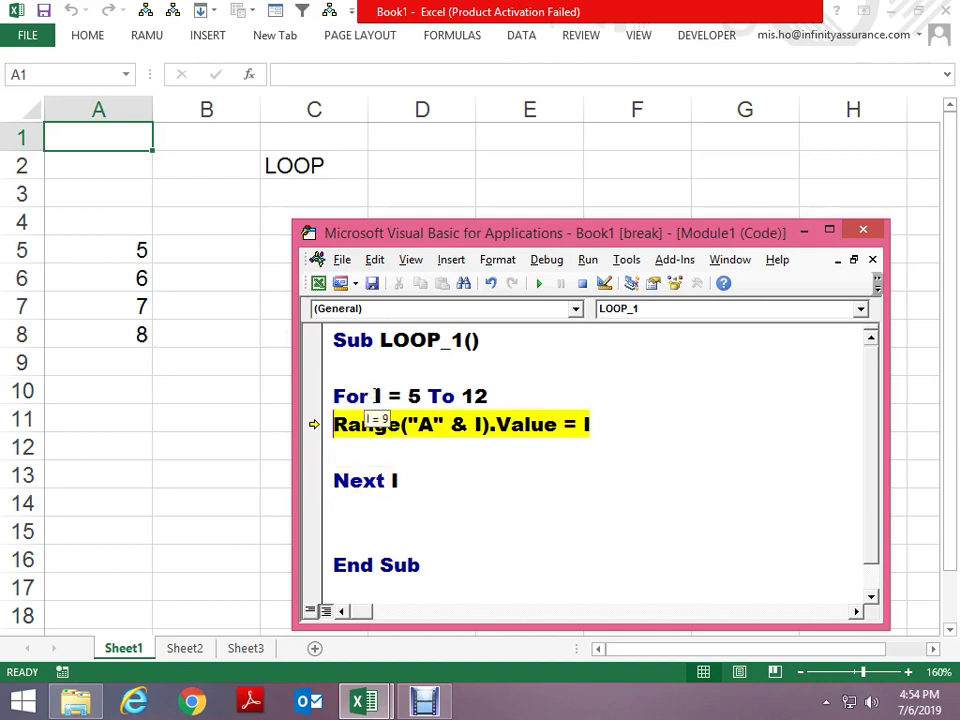
{"action": "key", "text": "F8"}
{"action": "key", "text": "F8"}
{"action": "key", "text": "F8"}
{"action": "key", "text": "F8"}
{"action": "key", "text": "F8"}
{"action": "key", "text": "F8"}
{"action": "key", "text": "F8"}
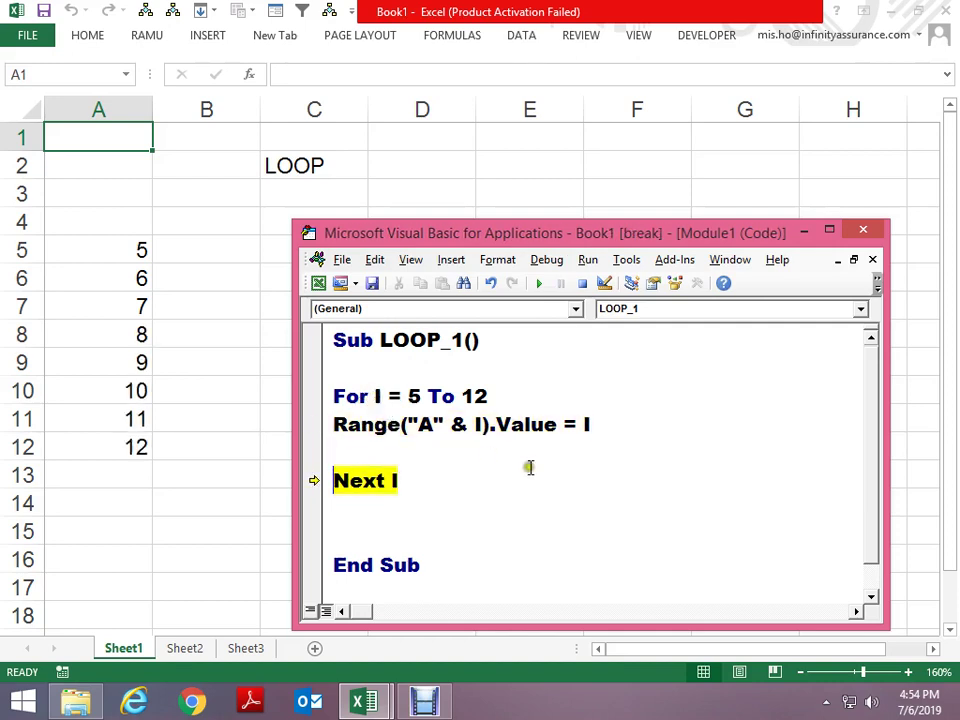
{"action": "key", "text": "F8"}
{"action": "key", "text": "F8"}
{"action": "key", "text": "F8"}
{"action": "left_click", "coordinate": [585, 288]}
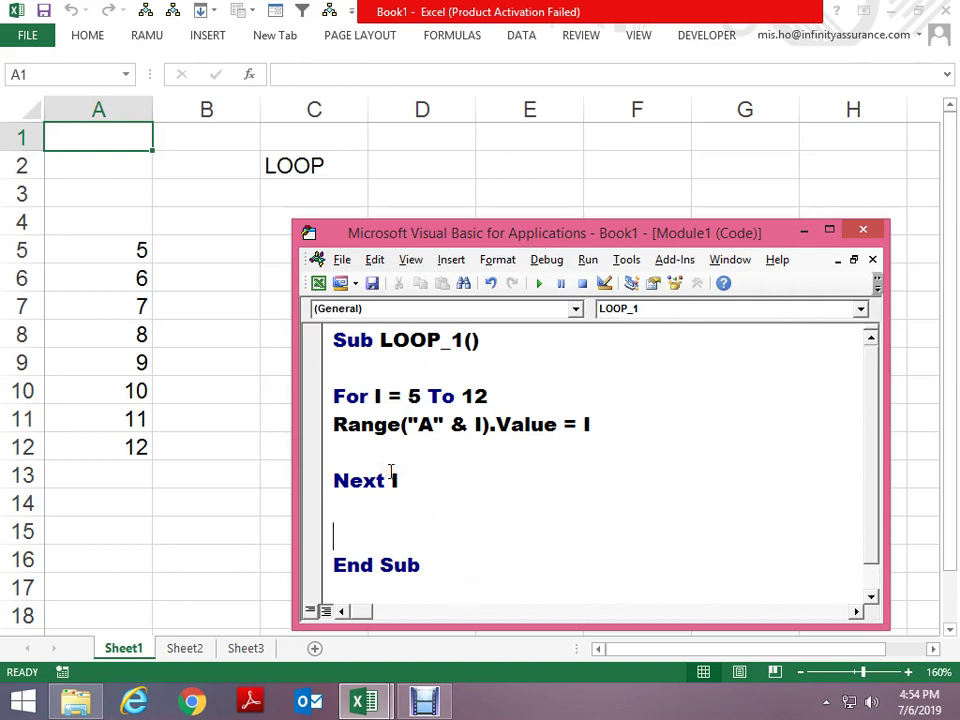
Duplicate LOOP_1's For I = 5 To 12 line above itself
{"action": "key", "text": "Down"}
{"action": "key", "text": "Up"}
{"action": "key", "text": "Up"}
{"action": "key", "text": "Up"}
{"action": "key", "text": "Up"}
{"action": "key", "text": "Up"}
{"action": "key", "text": "Home"}
{"action": "key", "text": "shift+End"}
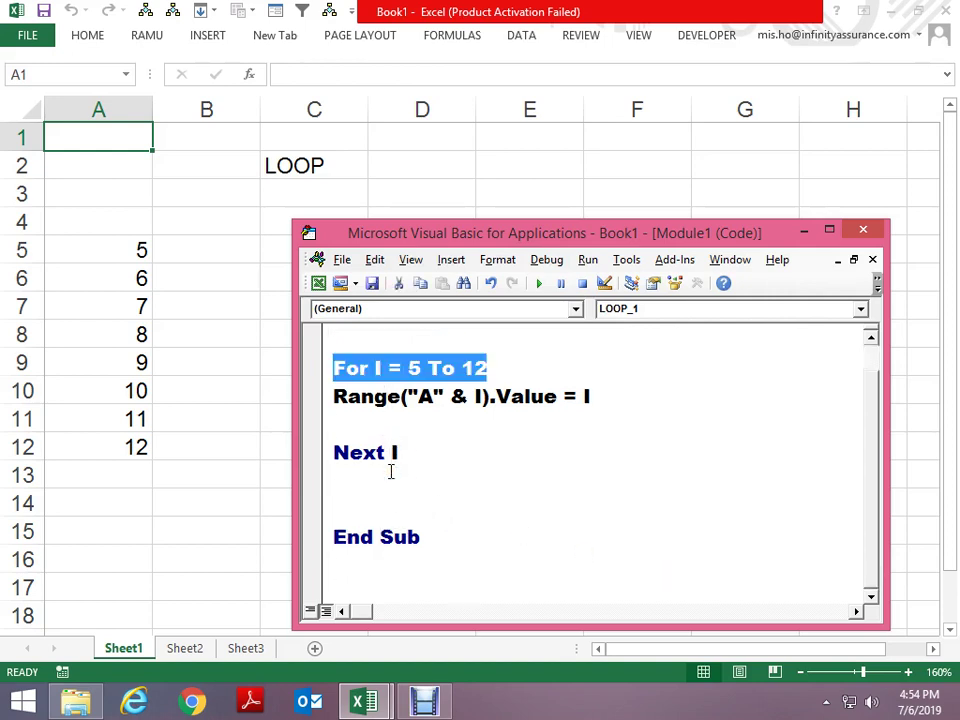
{"action": "key", "text": "ctrl+c"}
{"action": "key", "text": "Up"}
{"action": "key", "text": "ctrl+v"}
Comment out the copied line with an apostrophe and change its bounds to 1 To 5
{"action": "key", "text": "Home"}
{"action": "type", "text": "'"}
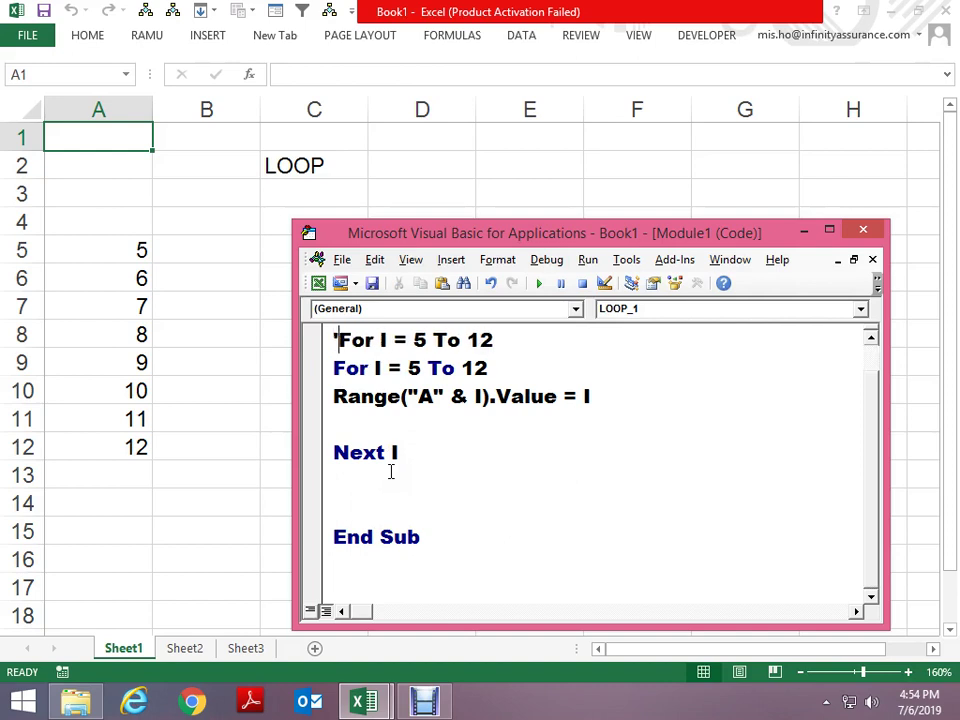
{"action": "key", "text": "Right"}
{"action": "key", "text": "Right"}
{"action": "key", "text": "Right"}
{"action": "key", "text": "Right"}
{"action": "key", "text": "Right"}
{"action": "key", "text": "Right"}
{"action": "key", "text": "Delete"}
{"action": "type", "text": "1"}
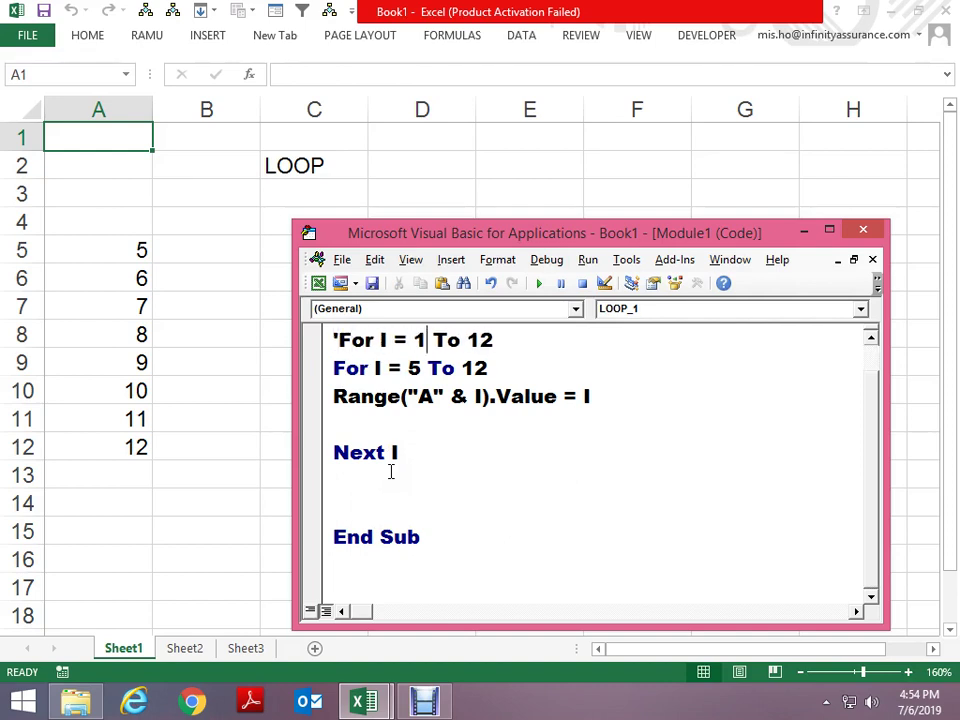
{"action": "key", "text": "Left"}
{"action": "key", "text": "BackSpace"}
{"action": "key", "text": "Delete"}
{"action": "type", "text": "5"}
{"action": "key", "text": "Down"}
{"action": "key", "text": "Down"}
{"action": "key", "text": "Down"}
{"action": "key", "text": "Down"}
{"action": "key", "text": "Down"}
{"action": "key", "text": "Down"}
{"action": "key", "text": "Down"}
Start Sub LOOP2 with a For computer = 1 To 10 loop ending in Next computer
{"action": "key", "text": "Return"}
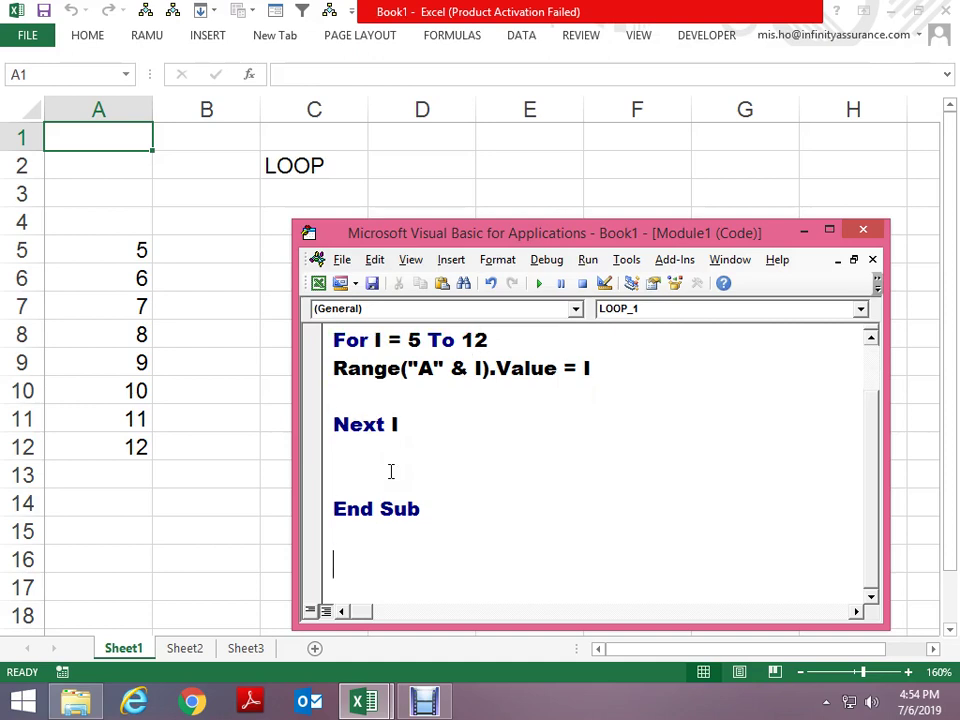
{"action": "type", "text": "SUB LOOP"}
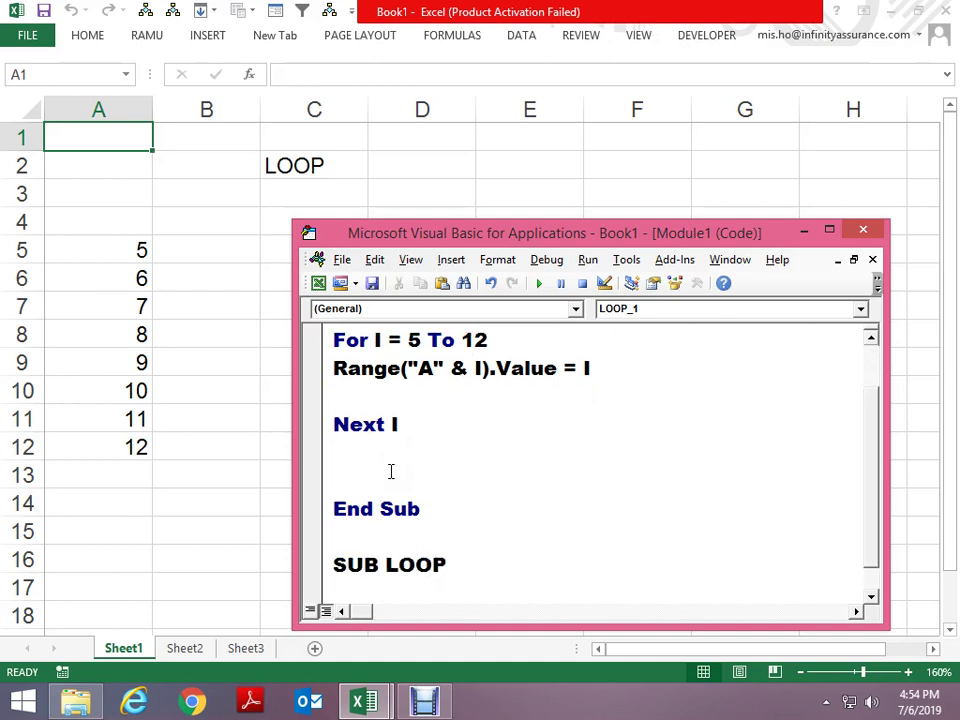
{"action": "type", "text": "2"}
{"action": "key", "text": "Return"}
{"action": "type", "text": "F"}
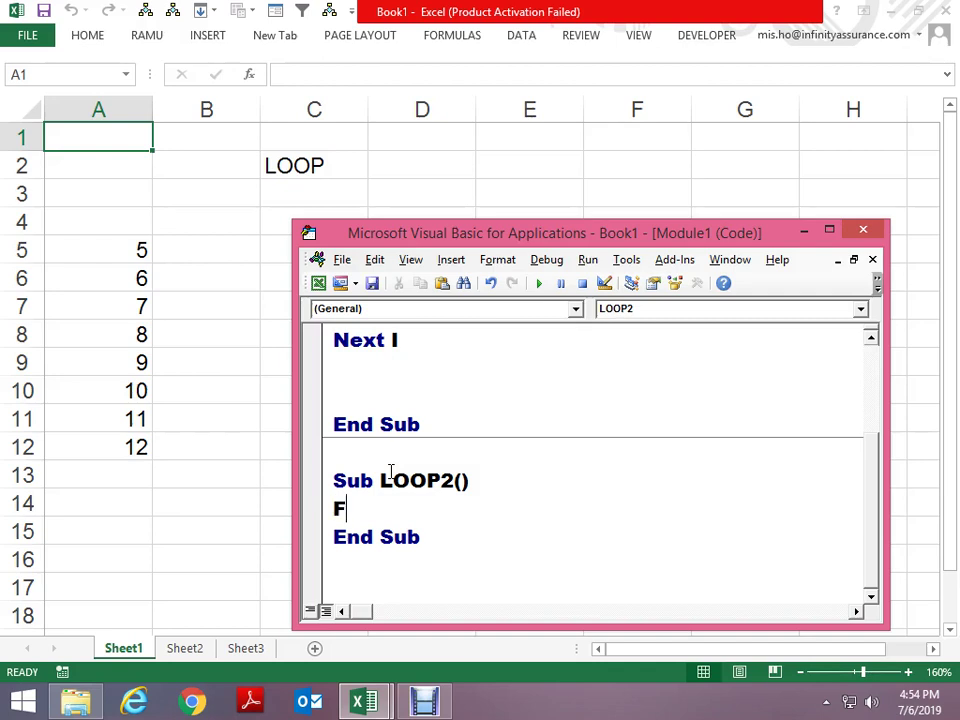
{"action": "type", "text": "OR "}
{"action": "type", "text": "computer="}
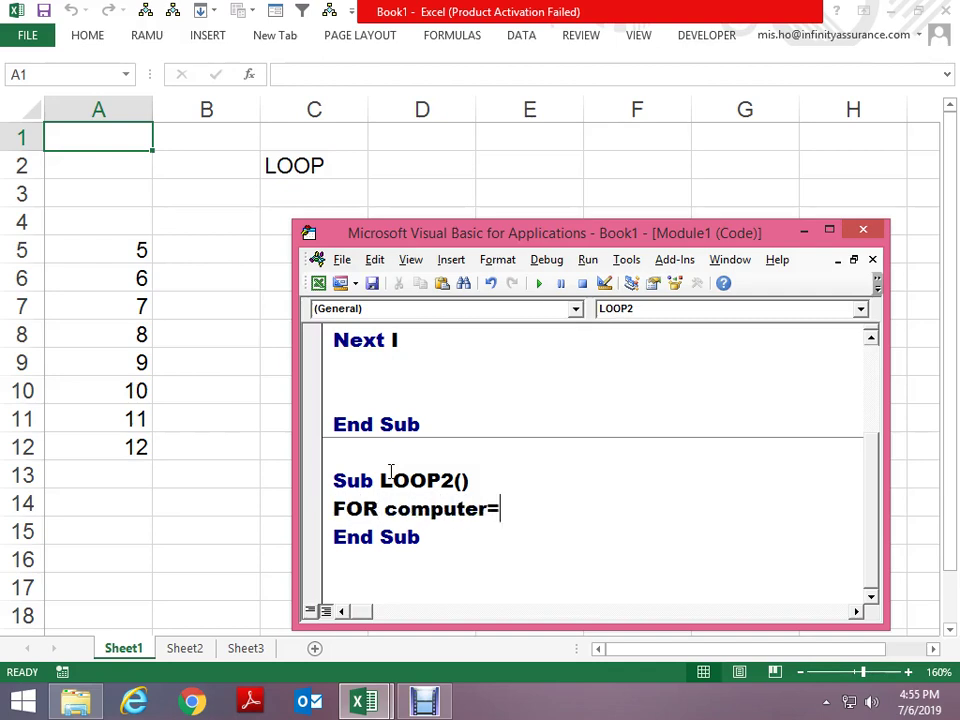
{"action": "type", "text": "1to "}
{"action": "type", "text": "10"}
{"action": "key", "text": "Return"}
{"action": "key", "text": "Return"}
{"action": "type", "text": "nex"}
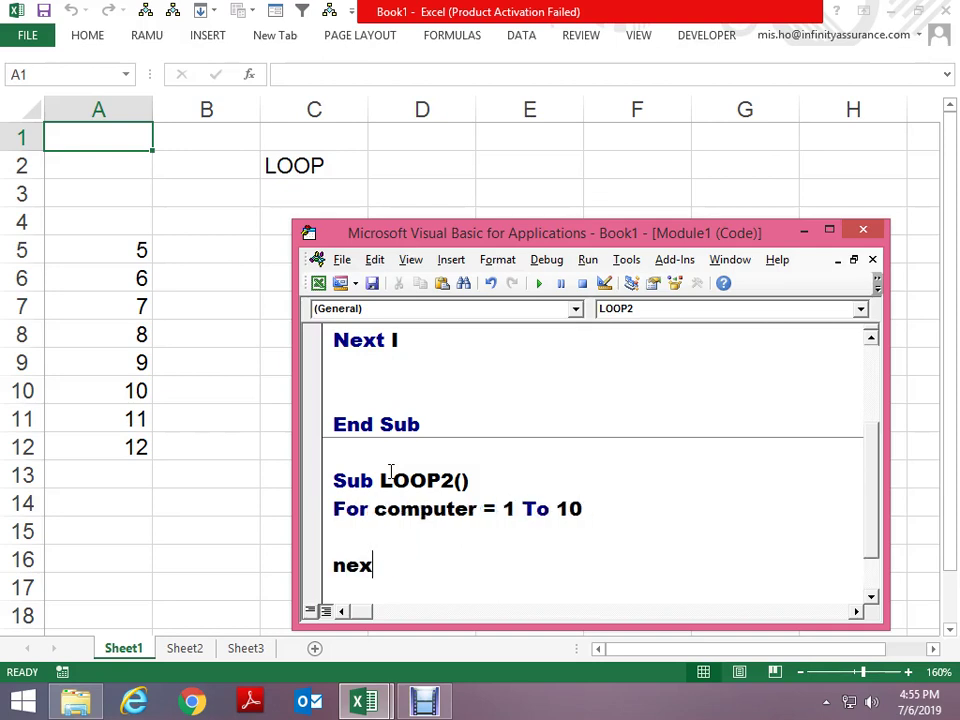
{"action": "type", "text": "t compute"}
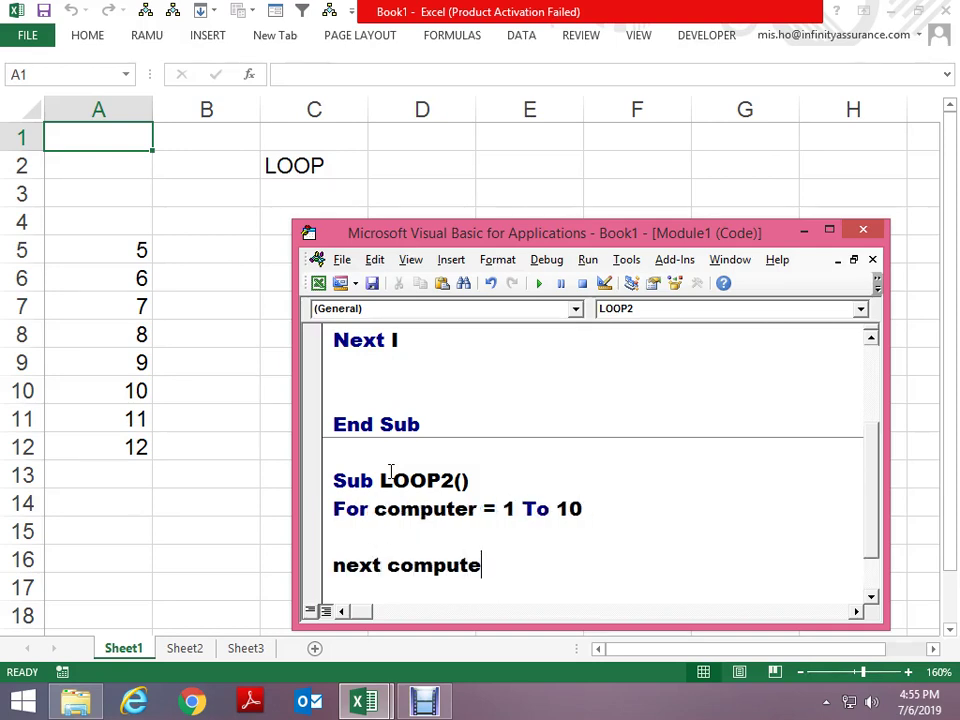
{"action": "type", "text": "r"}
{"action": "key", "text": "Up"}
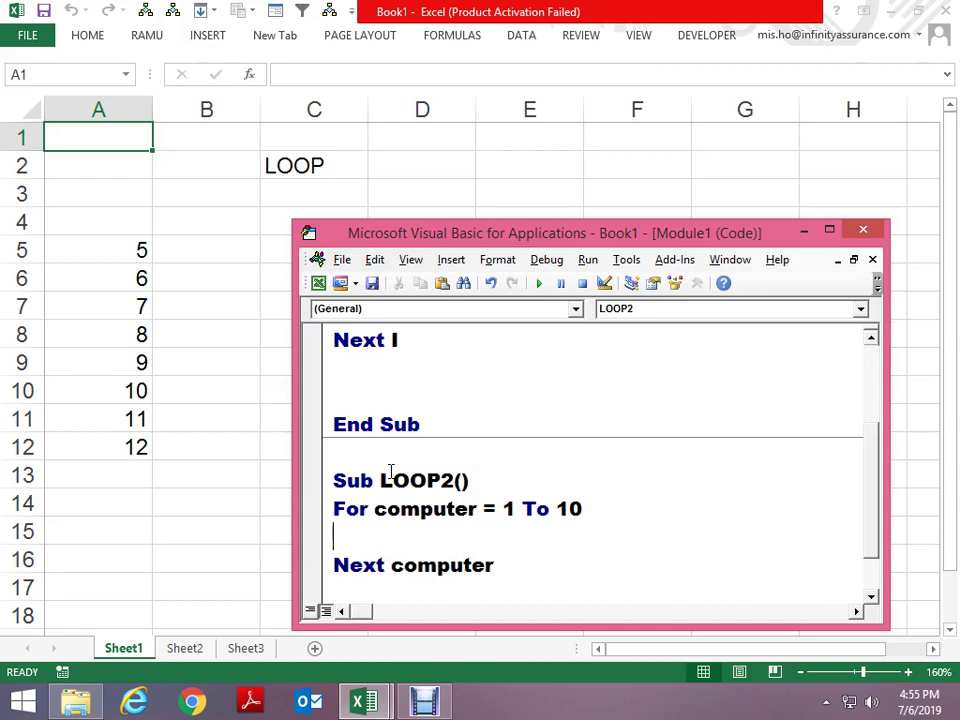
Highlight the loop variable name computer in LOOP2's For line
{"action": "key", "text": "Left"}
{"action": "key", "text": "Left"}
{"action": "key", "text": "Left"}
{"action": "key", "text": "Left"}
{"action": "key", "text": "Left"}
{"action": "key", "text": "shift+Right"}
{"action": "key", "text": "shift+Right"}
{"action": "key", "text": "shift+Right"}
{"action": "key", "text": "shift+Right"}
{"action": "key", "text": "shift+Right"}
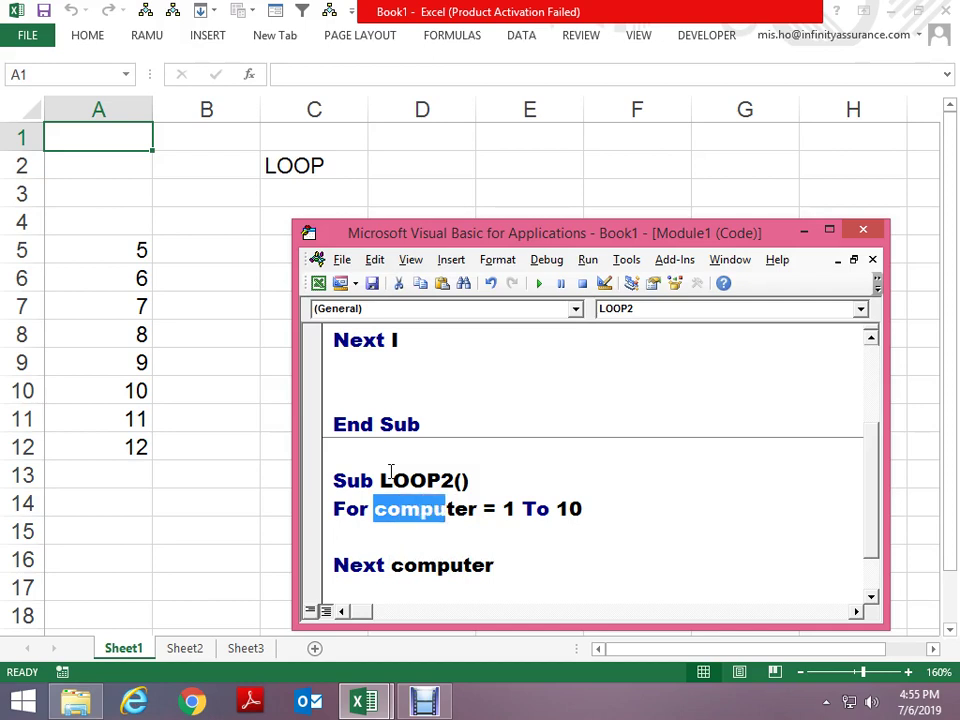
{"action": "key", "text": "shift+Right"}
{"action": "key", "text": "shift+Right"}
{"action": "key", "text": "shift+Right"}
{"action": "key", "text": "Down"}
{"action": "key", "text": "Up"}
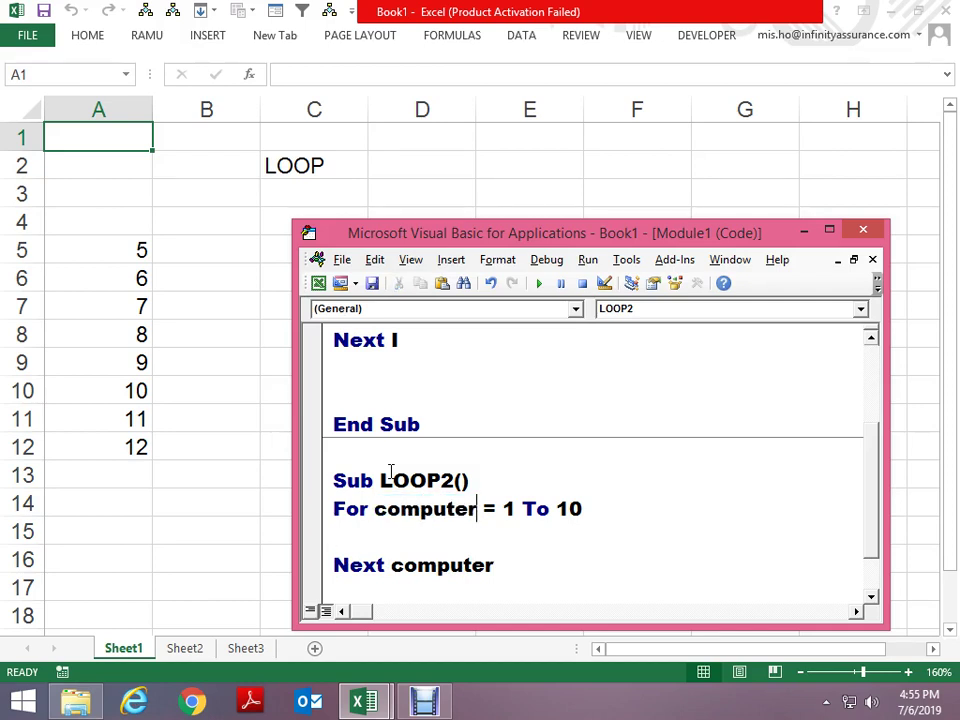
{"action": "key", "text": "Down"}
{"action": "key", "text": "shift+Right"}
{"action": "key", "text": "shift+ctrl+Right"}
{"action": "key", "text": "Up"}
{"action": "key", "text": "Up"}
{"action": "key", "text": "Down"}
Close LOOP2 with End Sub, remove the blank line inside its loop, and begin Sub loop3
{"action": "key", "text": "ctrl+End"}
{"action": "key", "text": "Return"}
{"action": "type", "text": "End Sub"}
{"action": "key", "text": "Up"}
{"action": "key", "text": "Up"}
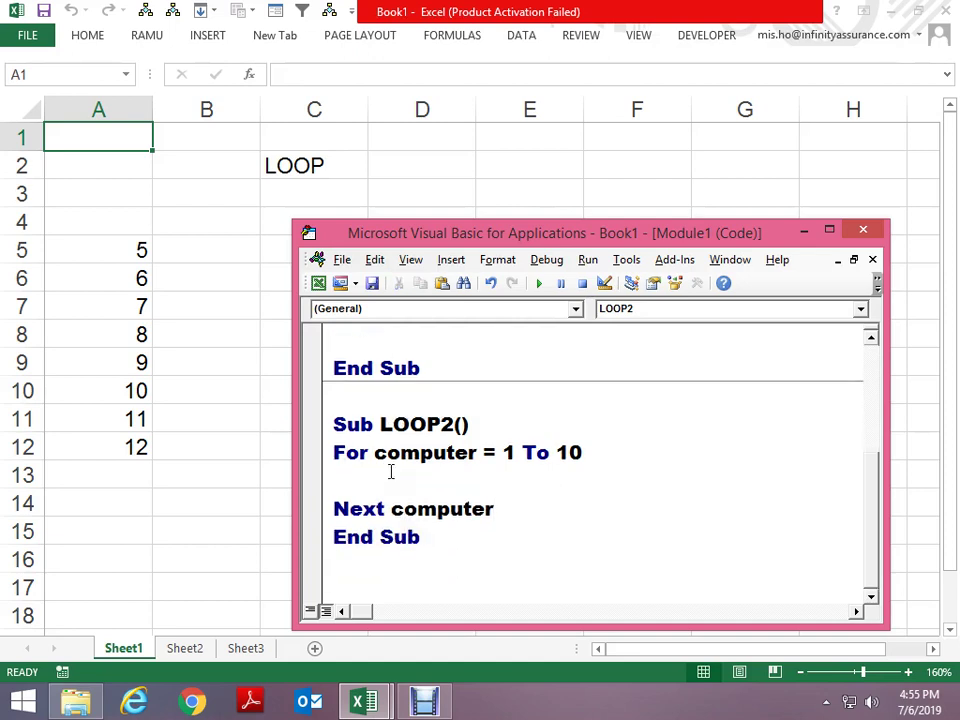
{"action": "key", "text": "Up"}
{"action": "key", "text": "Down"}
{"action": "key", "text": "Delete"}
{"action": "key", "text": "ctrl+End"}
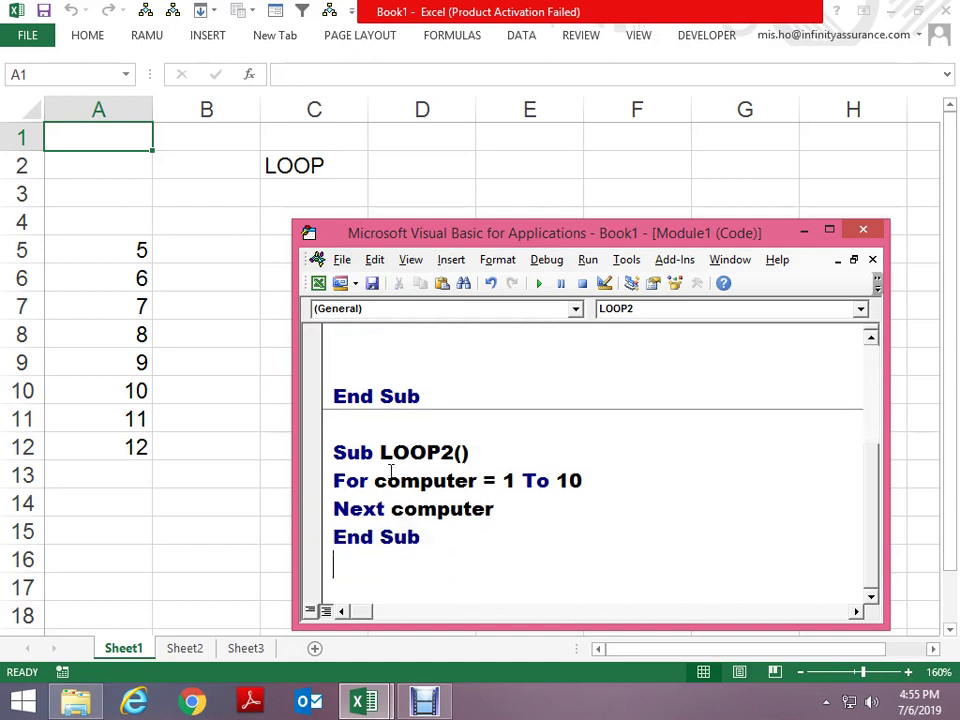
{"action": "type", "text": "sub loop"}
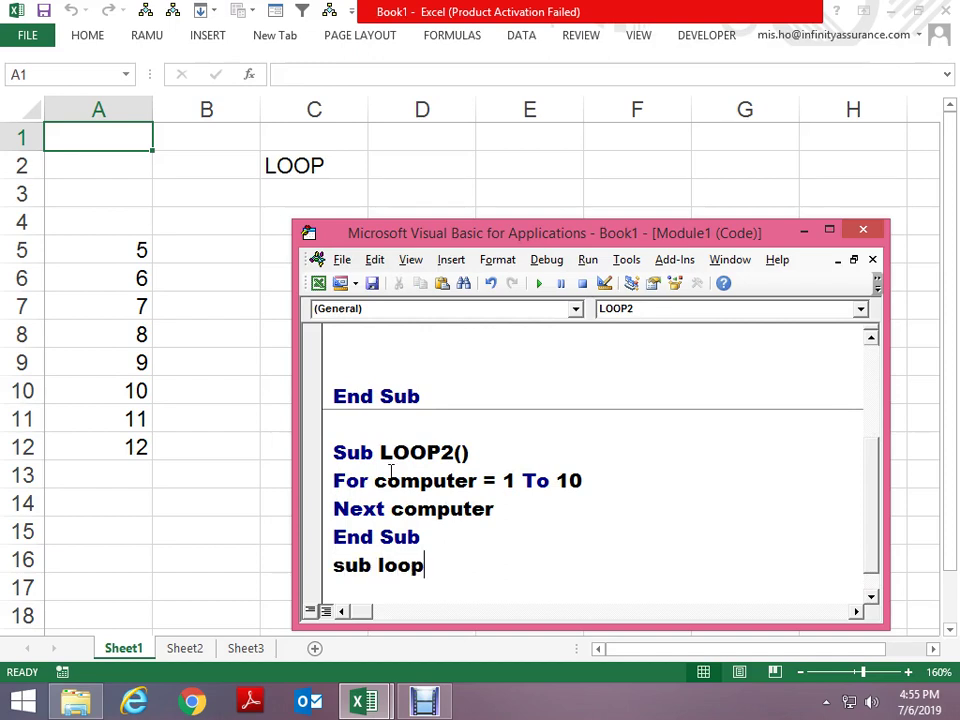
{"action": "type", "text": "3"}
Give loop3 a For j = 10 To 1 loop closed by a Next line
{"action": "key", "text": "Return"}
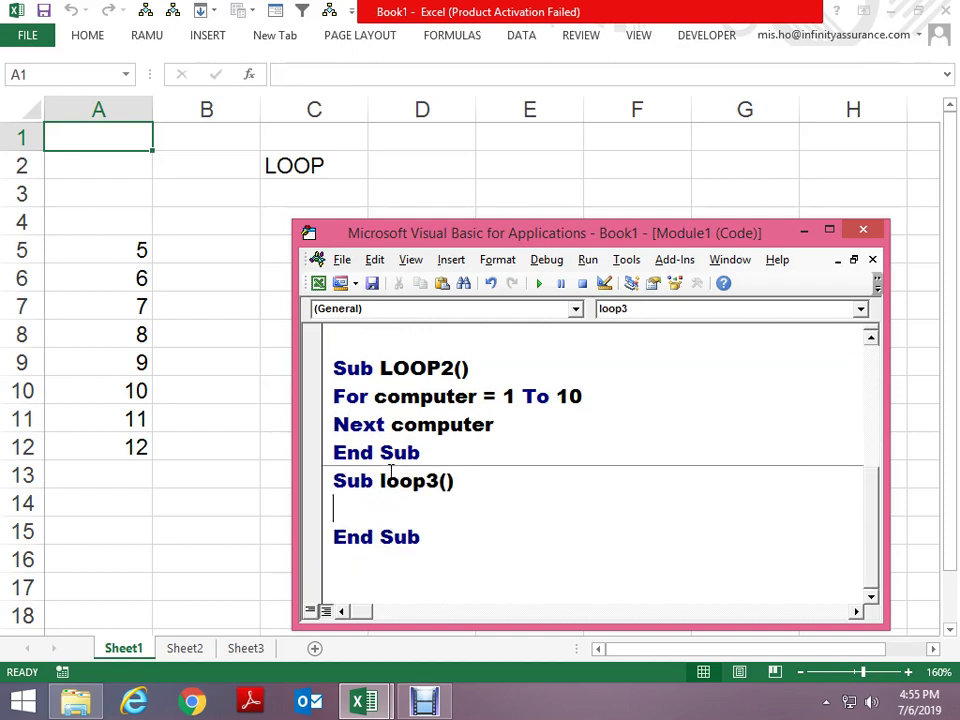
{"action": "type", "text": "for j "}
{"action": "type", "text": "= "}
{"action": "type", "text": "1"}
{"action": "key", "text": "BackSpace"}
{"action": "key", "text": "BackSpace"}
{"action": "type", "text": "10 to 1"}
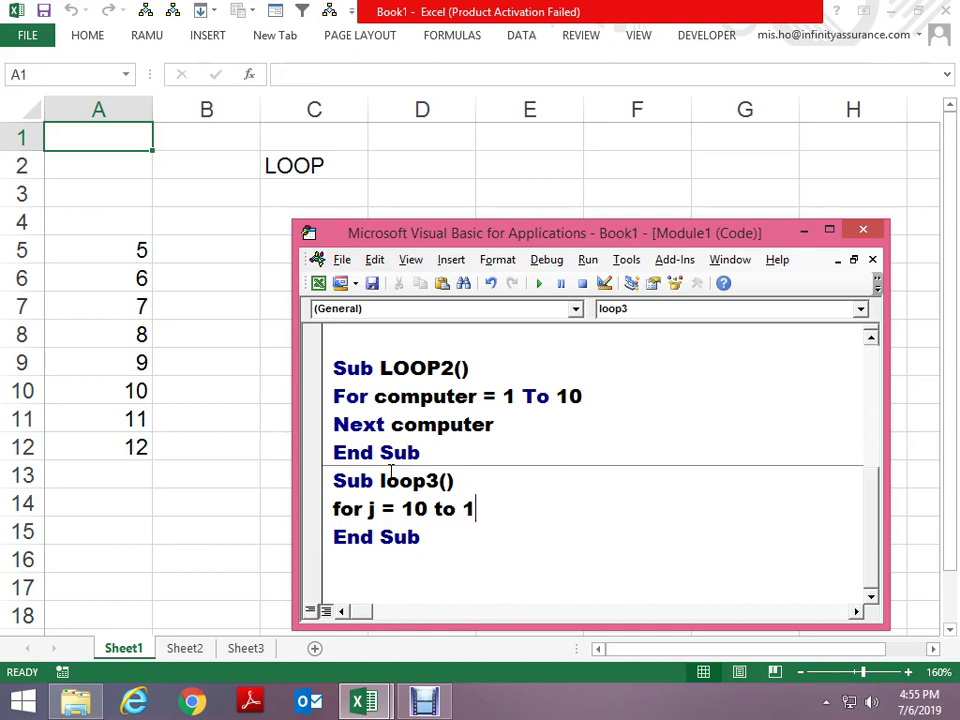
{"action": "key", "text": "Return"}
{"action": "key", "text": "Return"}
{"action": "type", "text": "next i"}
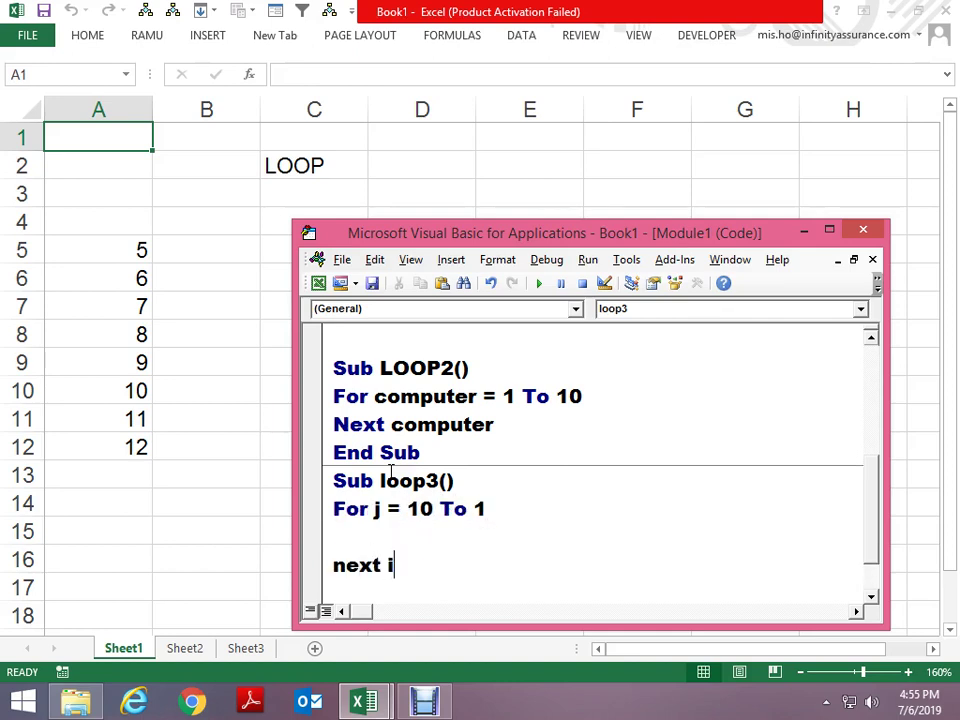
{"action": "key", "text": "Down"}
{"action": "key", "text": "Down"}
Put MsgBox j inside the loop, correct Next i to Next j, and run loop3
{"action": "key", "text": "Up"}
{"action": "key", "text": "Up"}
{"action": "key", "text": "Up"}
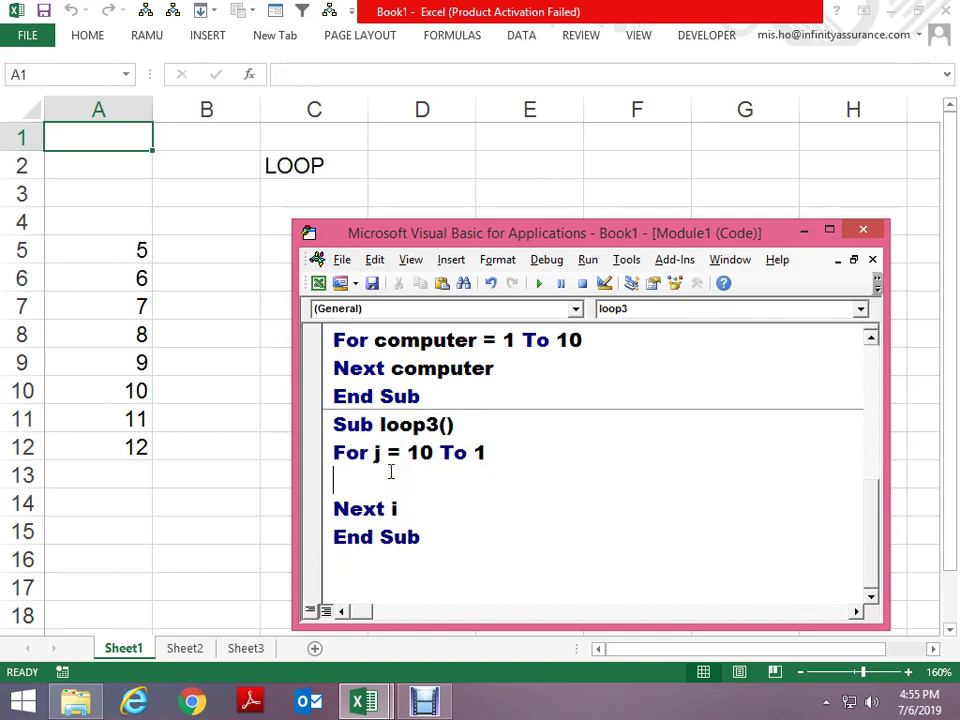
{"action": "type", "text": "msgbox j"}
{"action": "key", "text": "Down"}
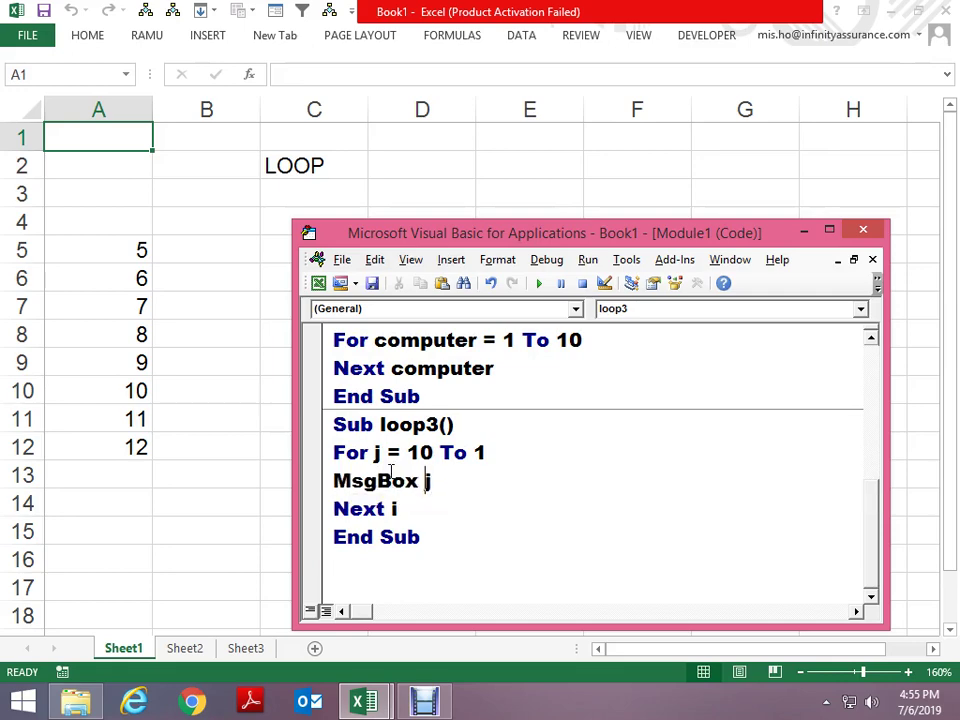
{"action": "key", "text": "BackSpace"}
{"action": "type", "text": "j"}
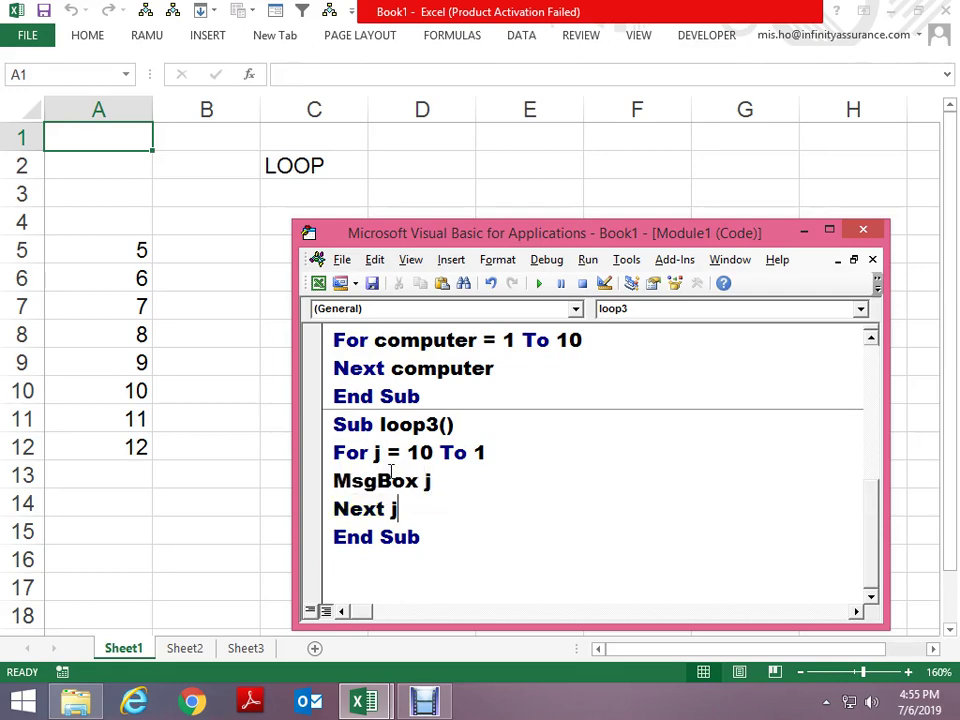
{"action": "key", "text": "F8"}
{"action": "key", "text": "F8"}
{"action": "key", "text": "F8"}
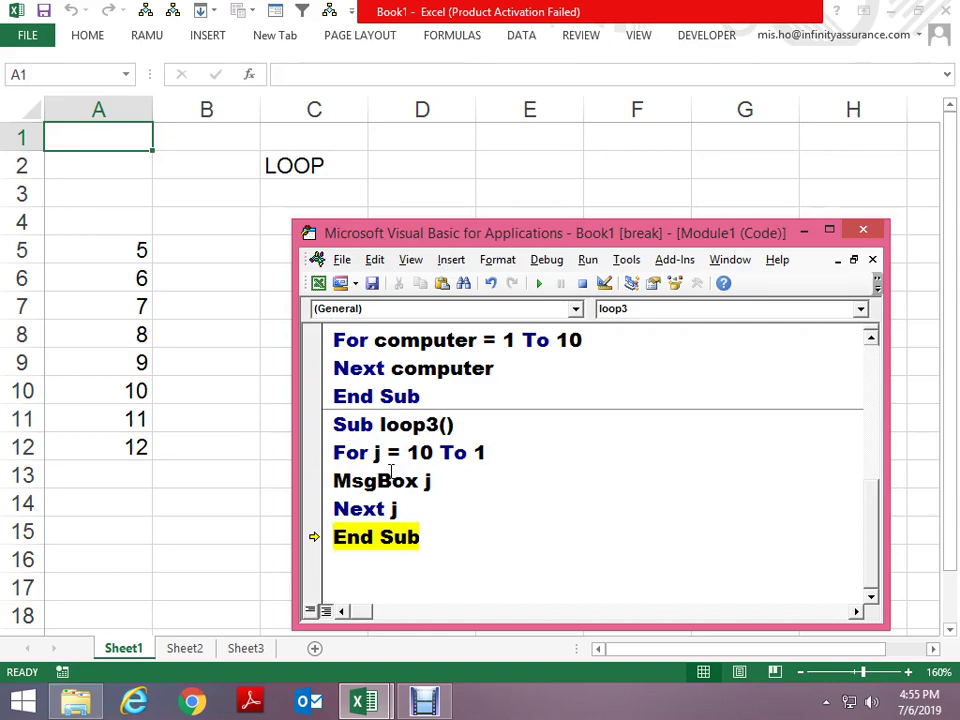
Step loop3 again, then add Step -1 to its For j = 10 To 1 line
{"action": "key", "text": "F8"}
{"action": "key", "text": "F8"}
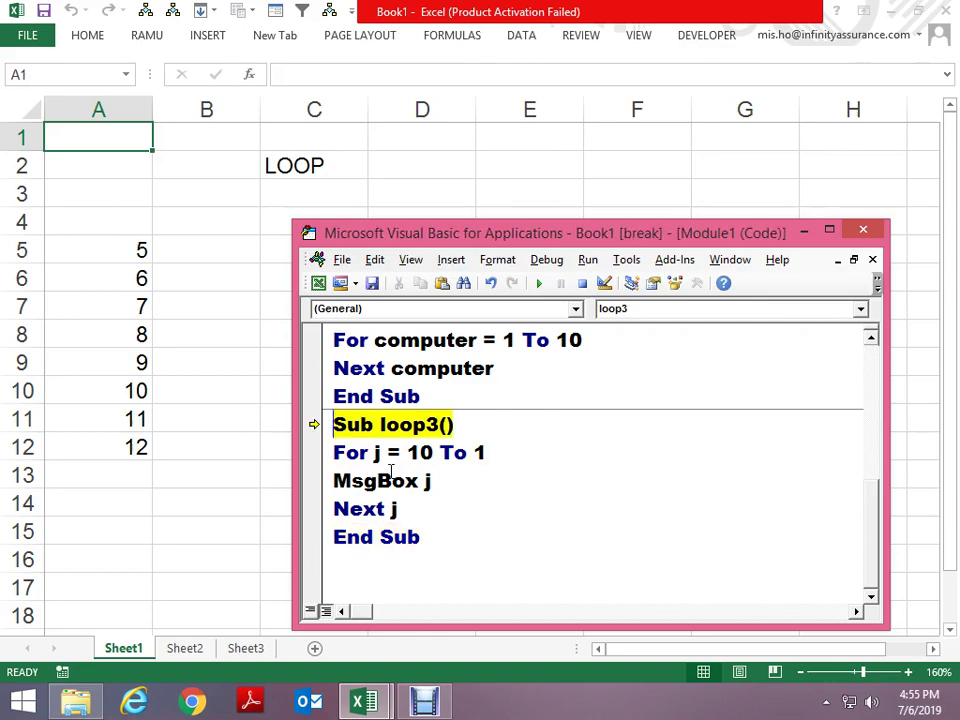
{"action": "key", "text": "F8"}
{"action": "key", "text": "F8"}
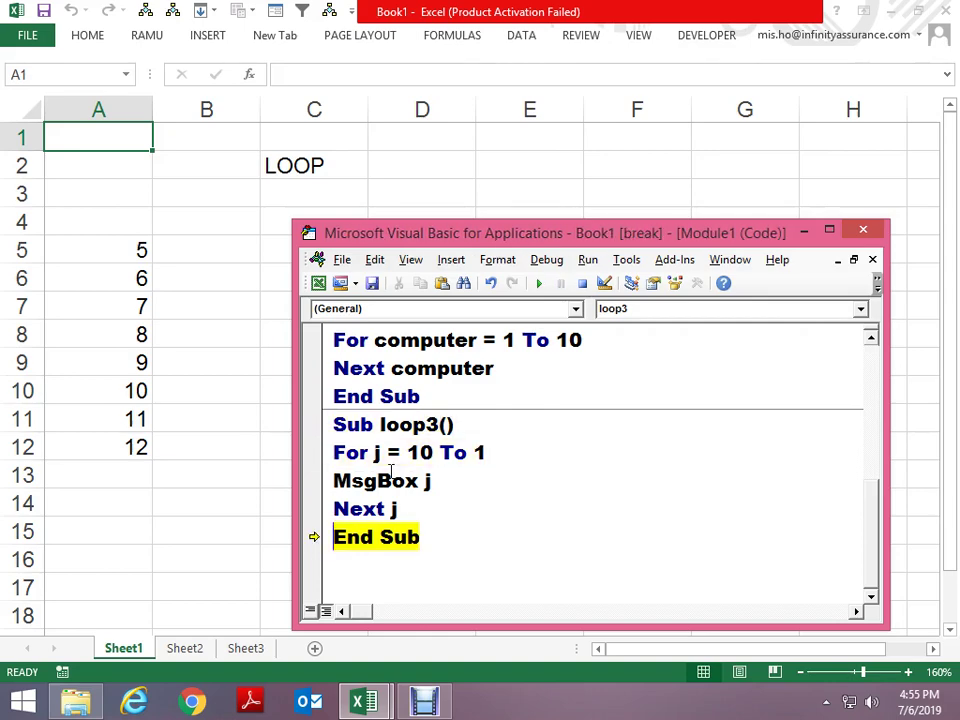
{"action": "key", "text": "F8"}
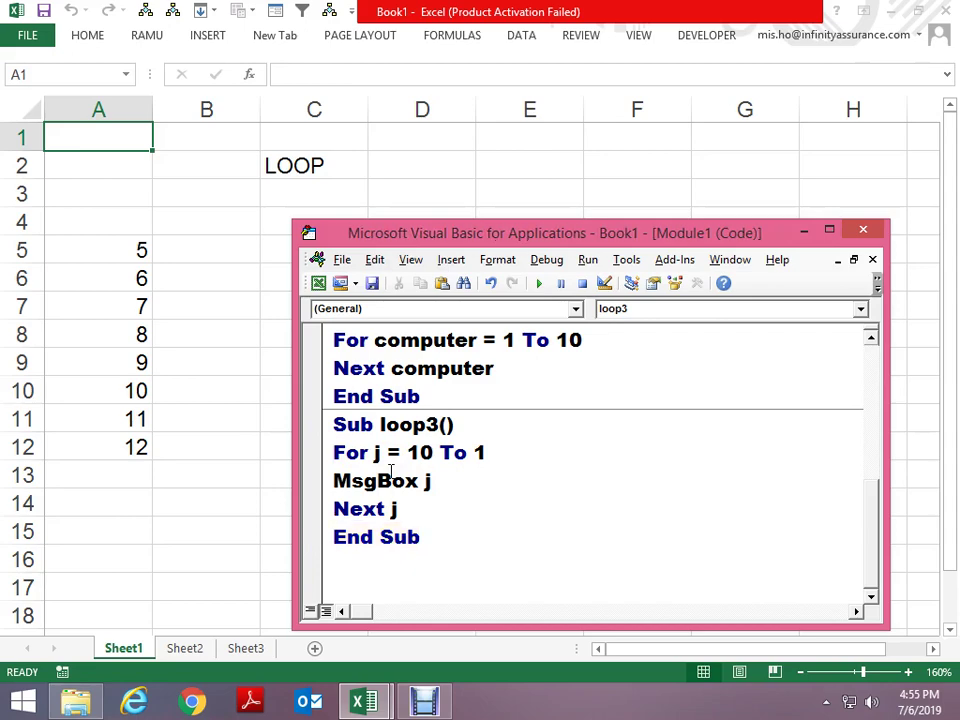
{"action": "left_click", "coordinate": [533, 456]}
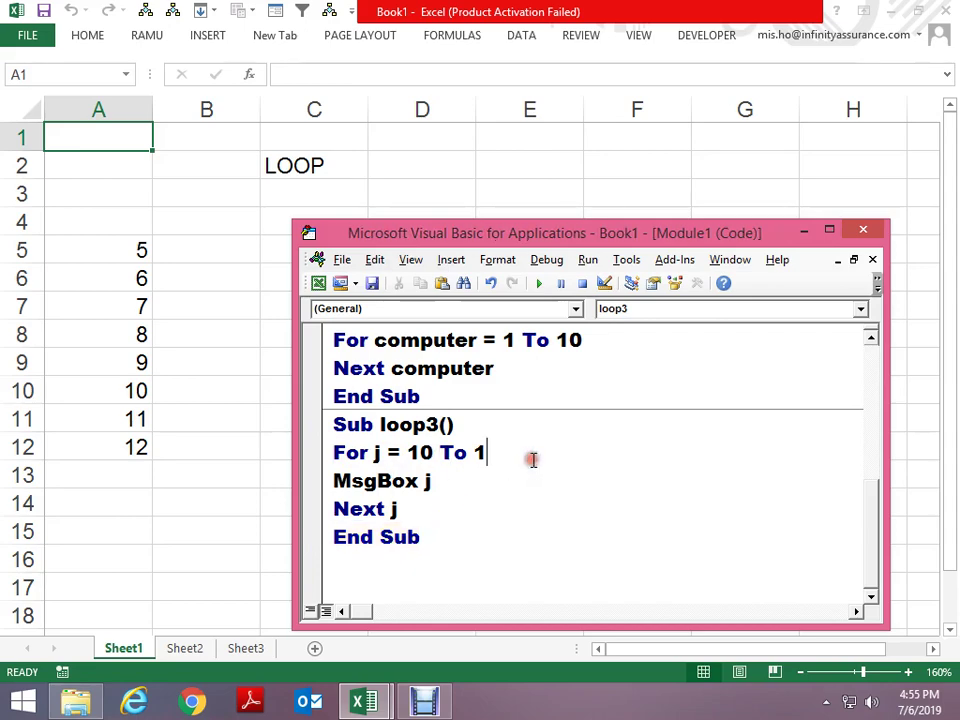
{"action": "type", "text": " step "}
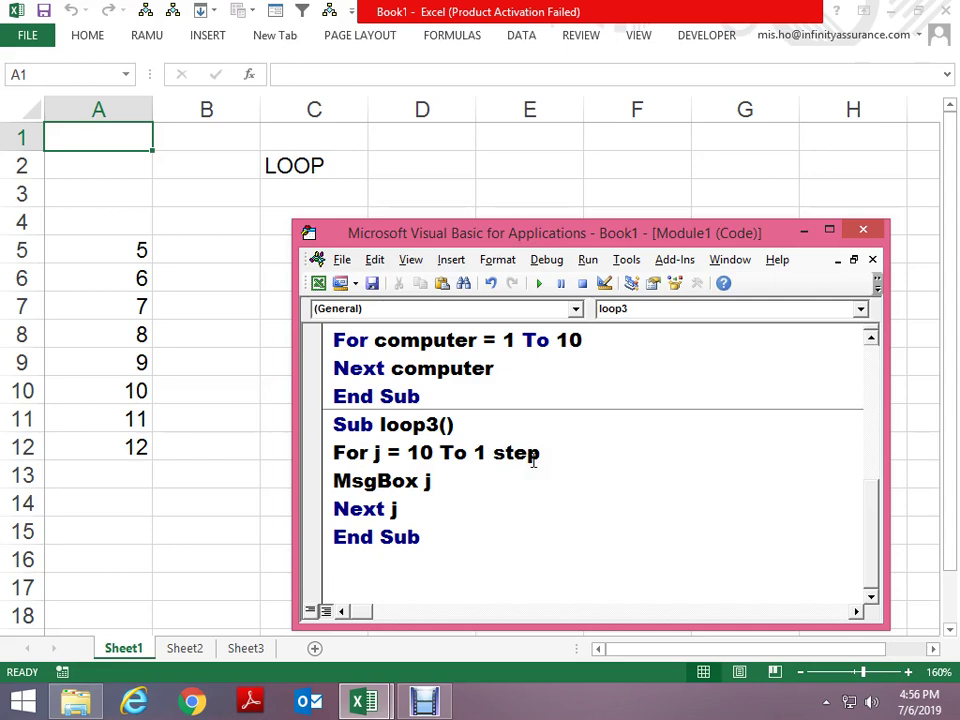
{"action": "type", "text": "-1"}
{"action": "key", "text": "Up"}
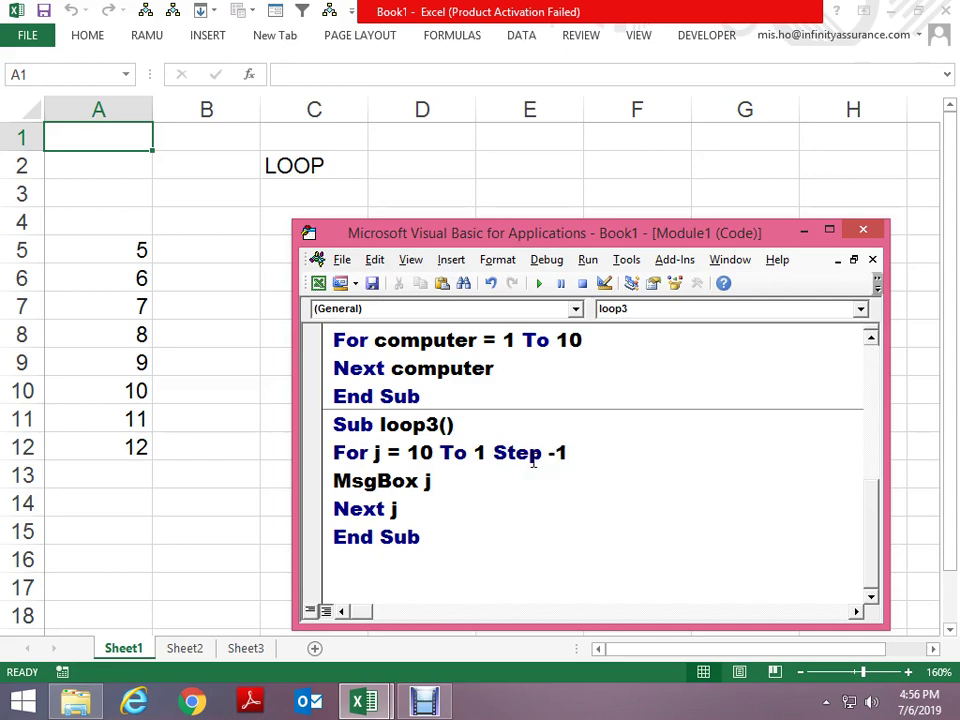
Step loop3 through message boxes counting down from 10 to 1, then return to Sheet1
{"action": "key", "text": "F8"}
{"action": "key", "text": "F8"}
{"action": "key", "text": "F8"}
{"action": "key", "text": "F8"}
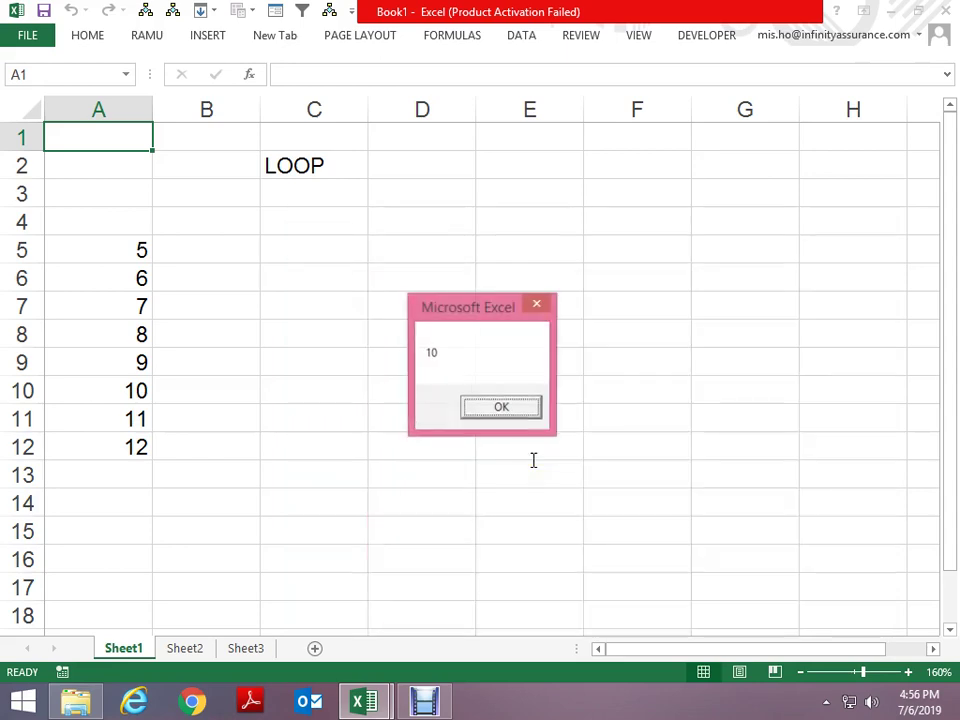
{"action": "key", "text": "Return"}
{"action": "key", "text": "F8"}
{"action": "key", "text": "Return"}
{"action": "key", "text": "F8"}
{"action": "key", "text": "F8"}
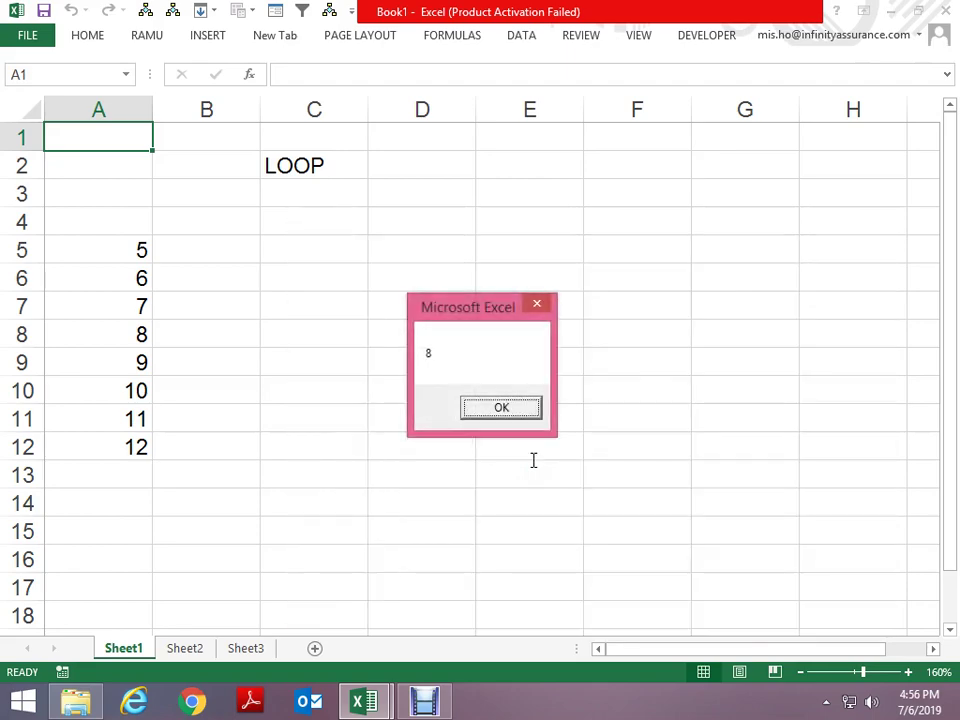
{"action": "key", "text": "Return"}
{"action": "key", "text": "Return"}
{"action": "key", "text": "F8"}
{"action": "key", "text": "F8"}
{"action": "key", "text": "Return"}
{"action": "key", "text": "F8"}
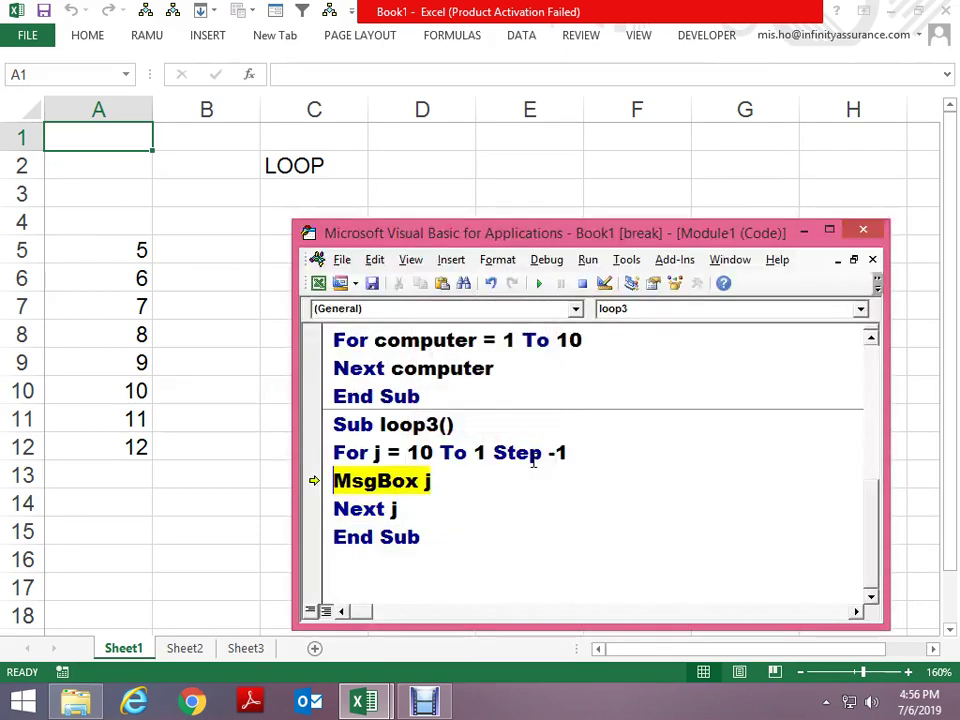
{"action": "key", "text": "F8"}
{"action": "key", "text": "Return"}
{"action": "key", "text": "F8"}
{"action": "key", "text": "F8"}
{"action": "key", "text": "Return"}
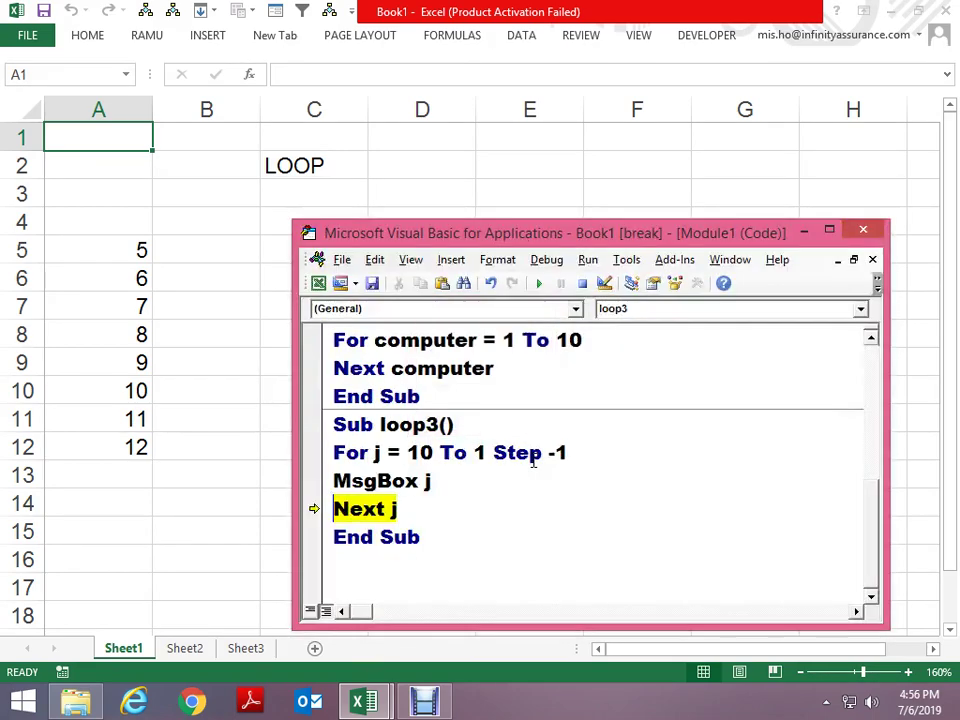
{"action": "key", "text": "F8"}
{"action": "key", "text": "F8"}
{"action": "key", "text": "Return"}
{"action": "key", "text": "F8"}
{"action": "key", "text": "F8"}
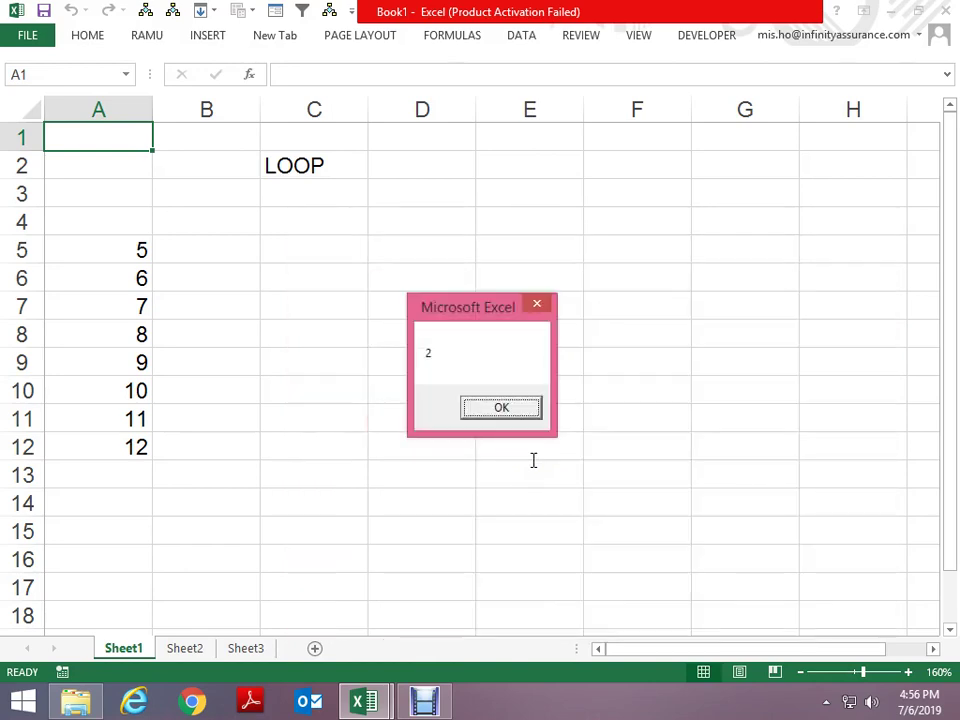
{"action": "key", "text": "Return"}
{"action": "key", "text": "F8"}
{"action": "key", "text": "F8"}
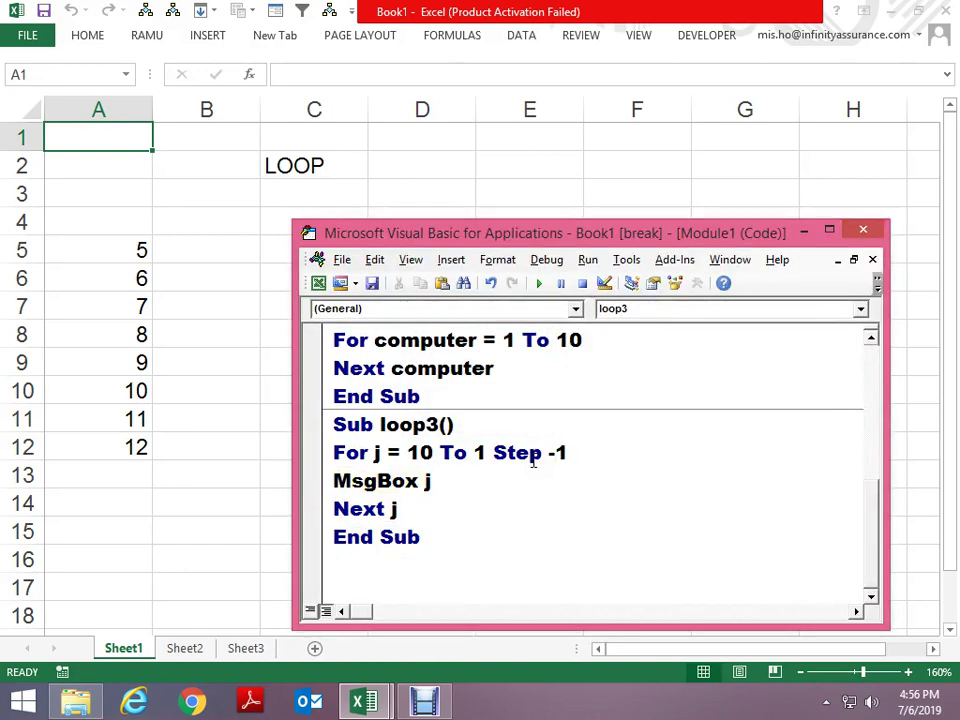
{"action": "key", "text": "Return"}
{"action": "key", "text": "F8"}
{"action": "key", "text": "F8"}
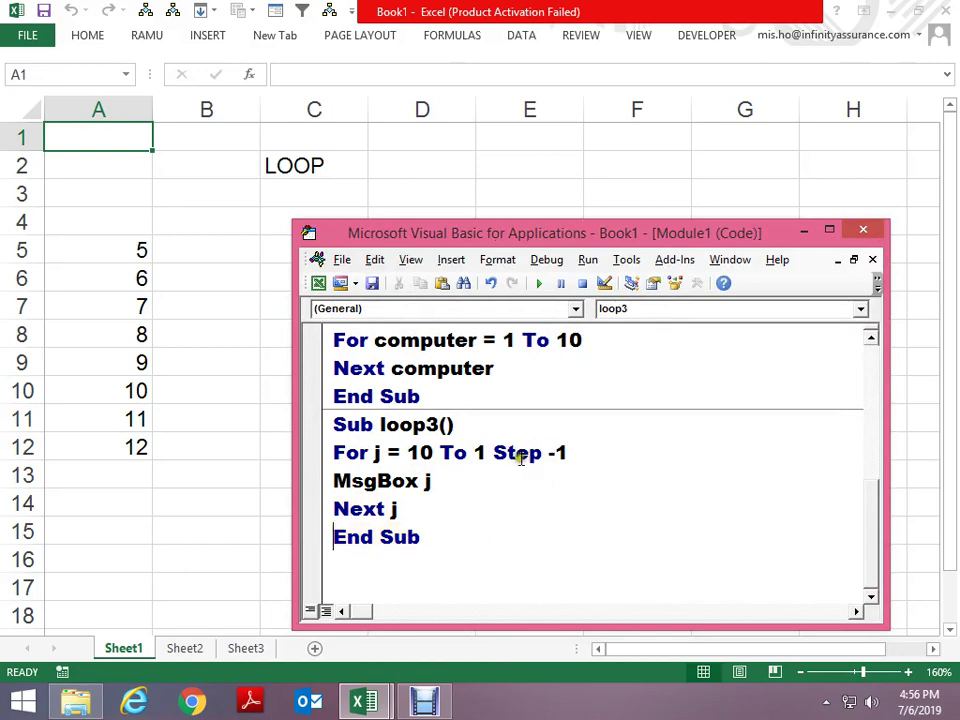
{"action": "left_click", "coordinate": [139, 484]}
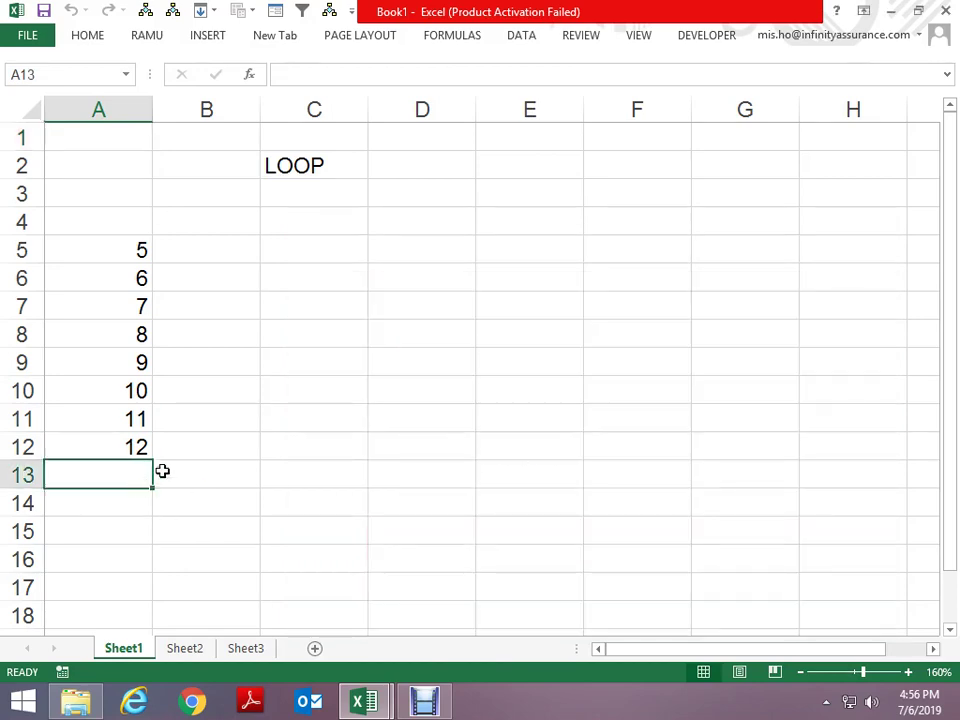
Create a new Sub loop4 procedure in the VBA module
{"action": "key", "text": "alt+F11"}
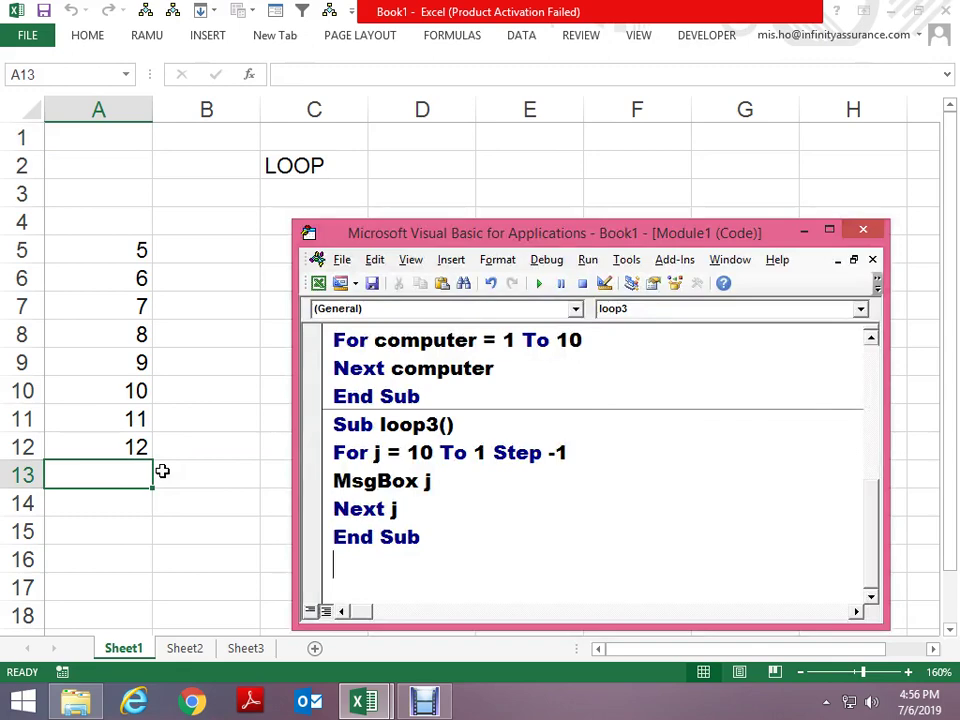
{"action": "type", "text": "sub lop"}
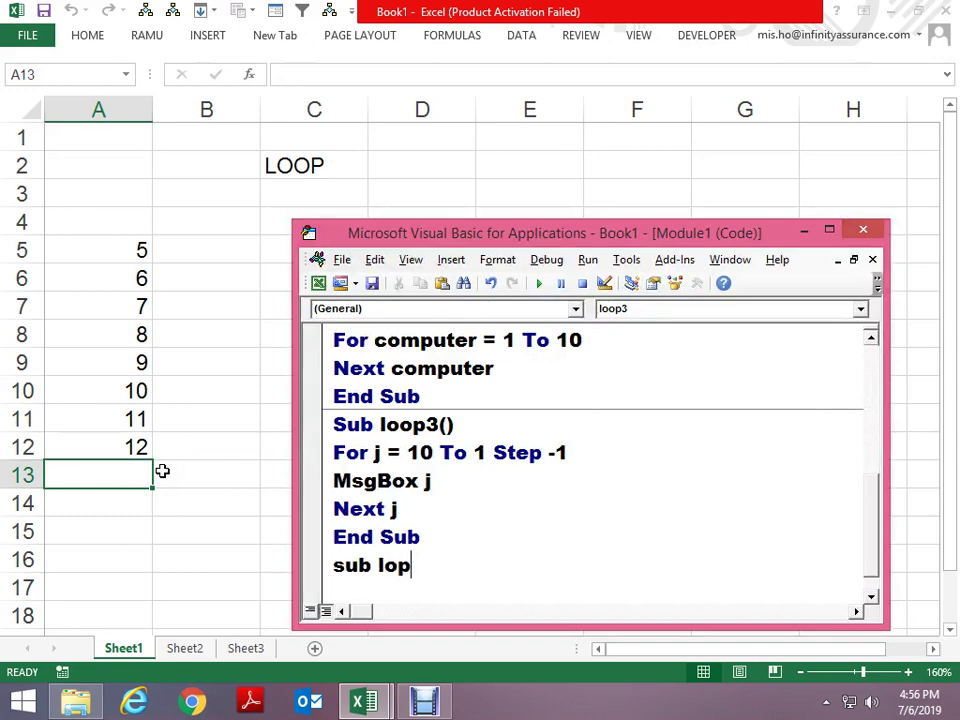
{"action": "key", "text": "BackSpace"}
{"action": "type", "text": "op"}
{"action": "type", "text": "4"}
{"action": "key", "text": "Return"}
{"action": "key", "text": "Return"}
Write loop4's For i = 1 To Sheets.Count line and highlight the Sheets.Count expression
{"action": "key", "text": "Up"}
{"action": "type", "text": "fo"}
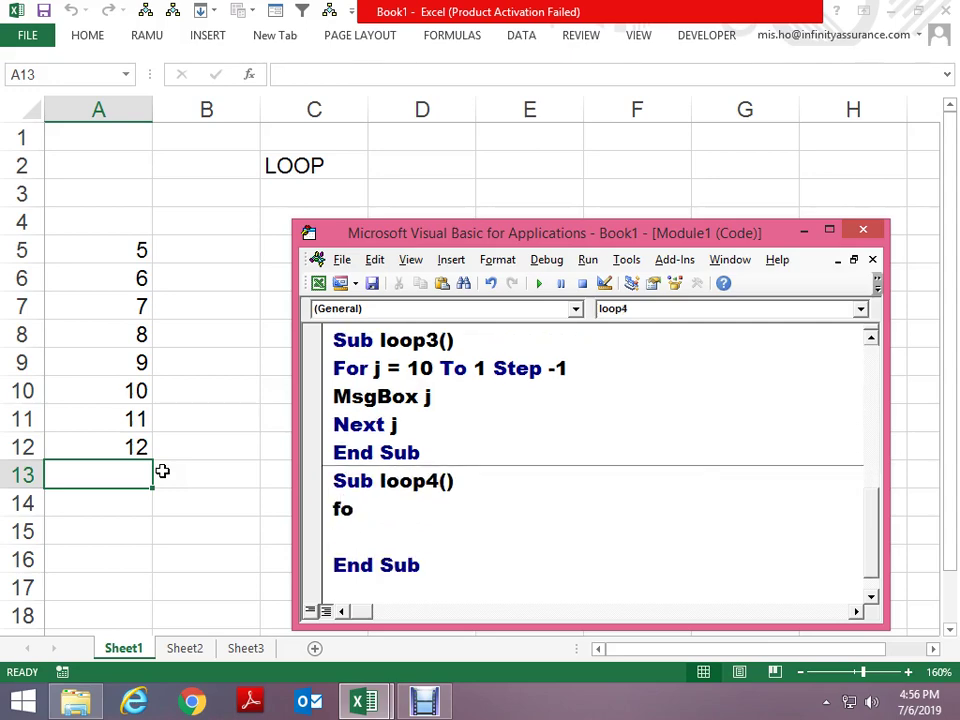
{"action": "type", "text": "r "}
{"action": "type", "text": "sht "}
{"action": "type", "text": "="}
{"action": "key", "text": "BackSpace"}
{"action": "key", "text": "BackSpace"}
{"action": "key", "text": "BackSpace"}
{"action": "key", "text": "BackSpace"}
{"action": "key", "text": "BackSpace"}
{"action": "type", "text": "i = "}
{"action": "type", "text": "1 to"}
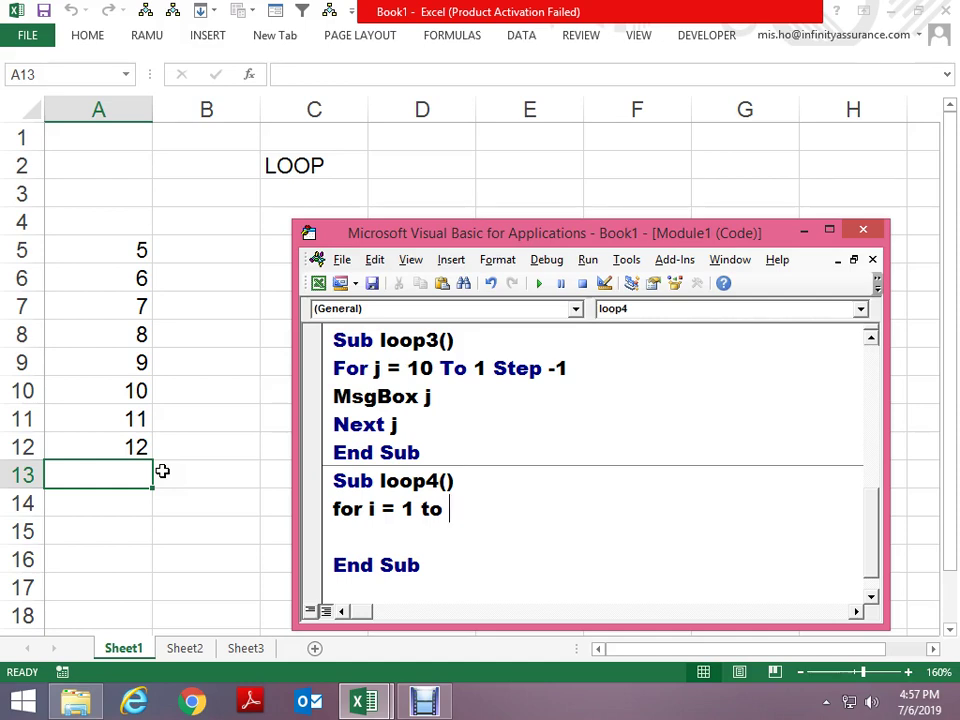
{"action": "key", "text": "Return"}
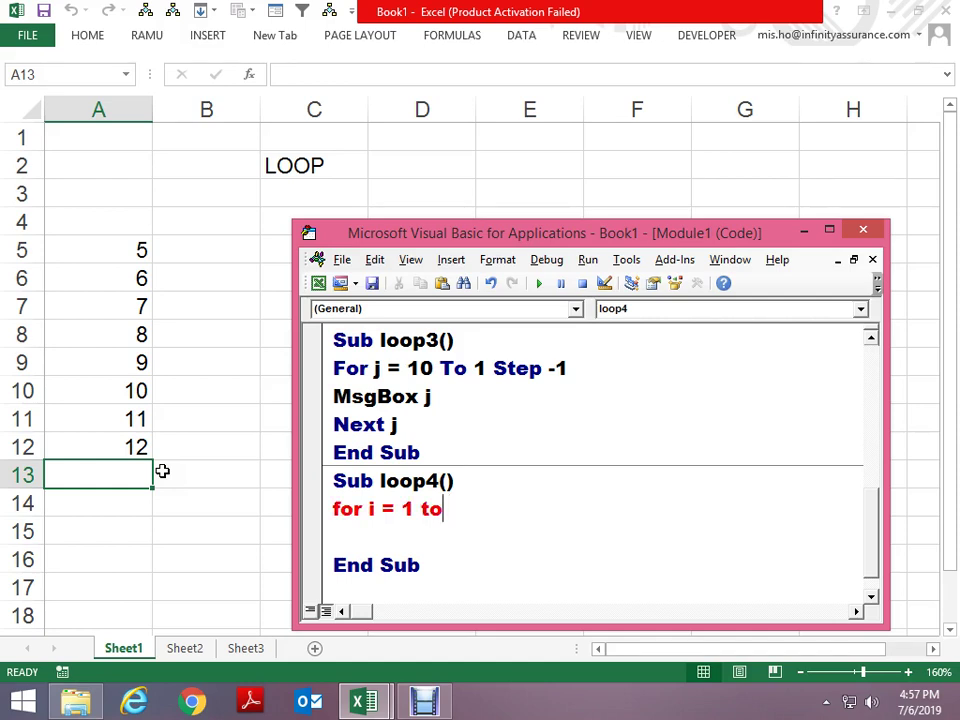
{"action": "type", "text": "shee"}
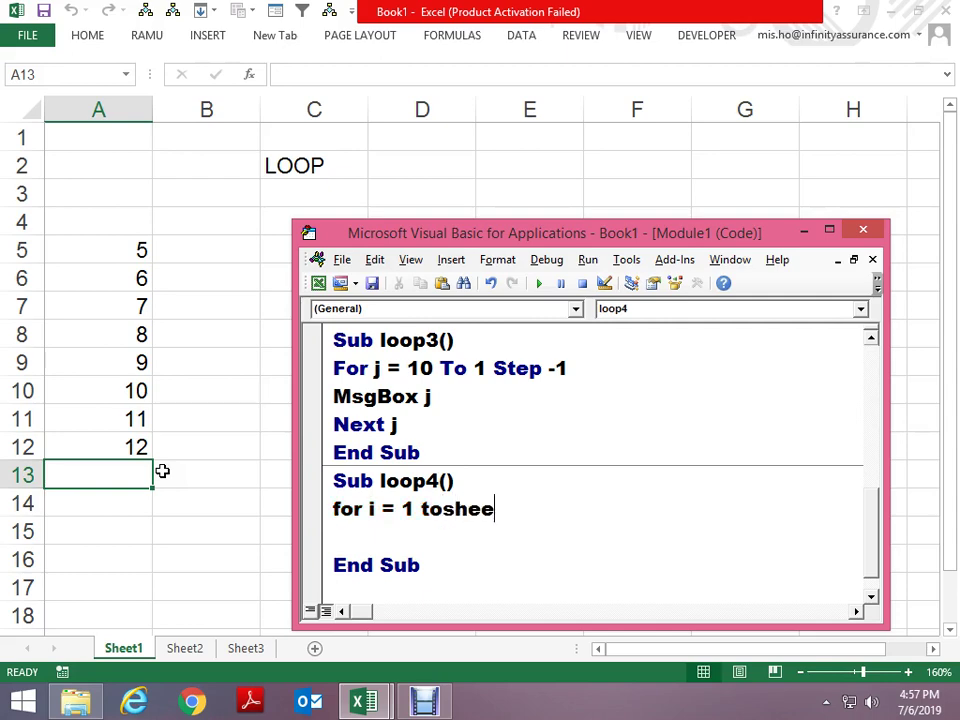
{"action": "key", "text": "BackSpace"}
{"action": "key", "text": "BackSpace"}
{"action": "key", "text": "BackSpace"}
{"action": "key", "text": "BackSpace"}
{"action": "type", "text": "sheet"}
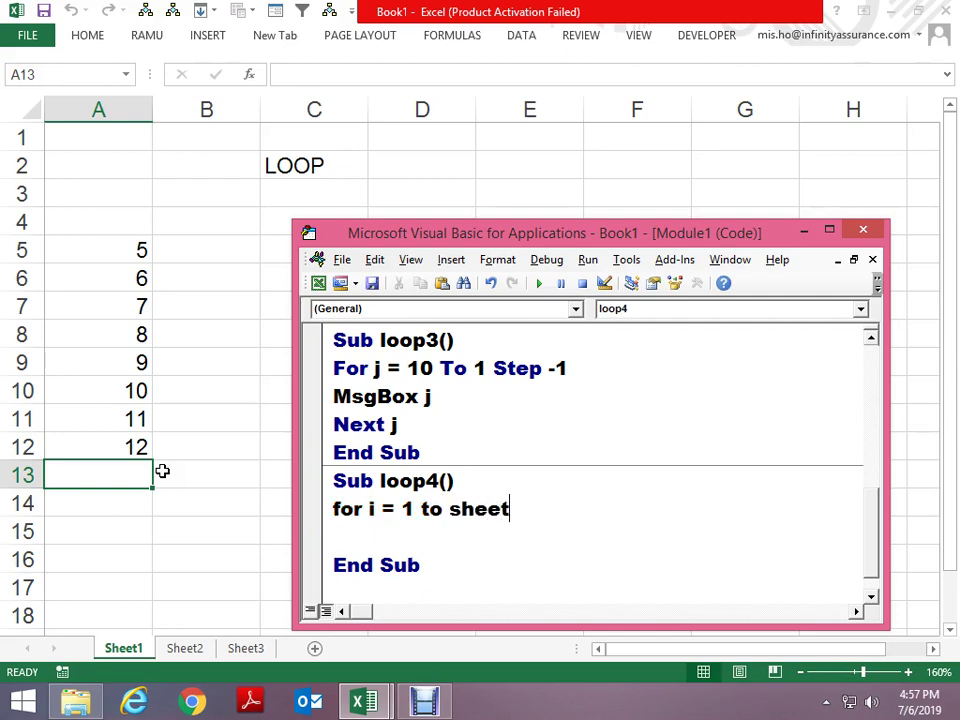
{"action": "type", "text": "s.count"}
{"action": "key", "text": "Return"}
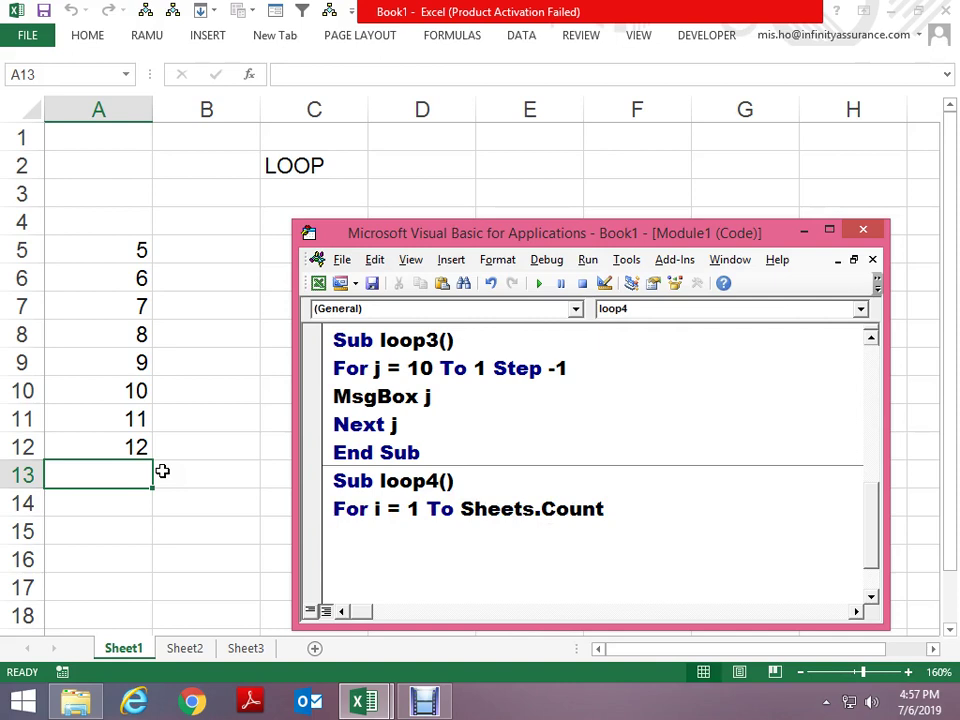
{"action": "key", "text": "ctrl+Right"}
{"action": "key", "text": "ctrl+Right"}
{"action": "key", "text": "ctrl+Right"}
{"action": "key", "text": "shift+End"}
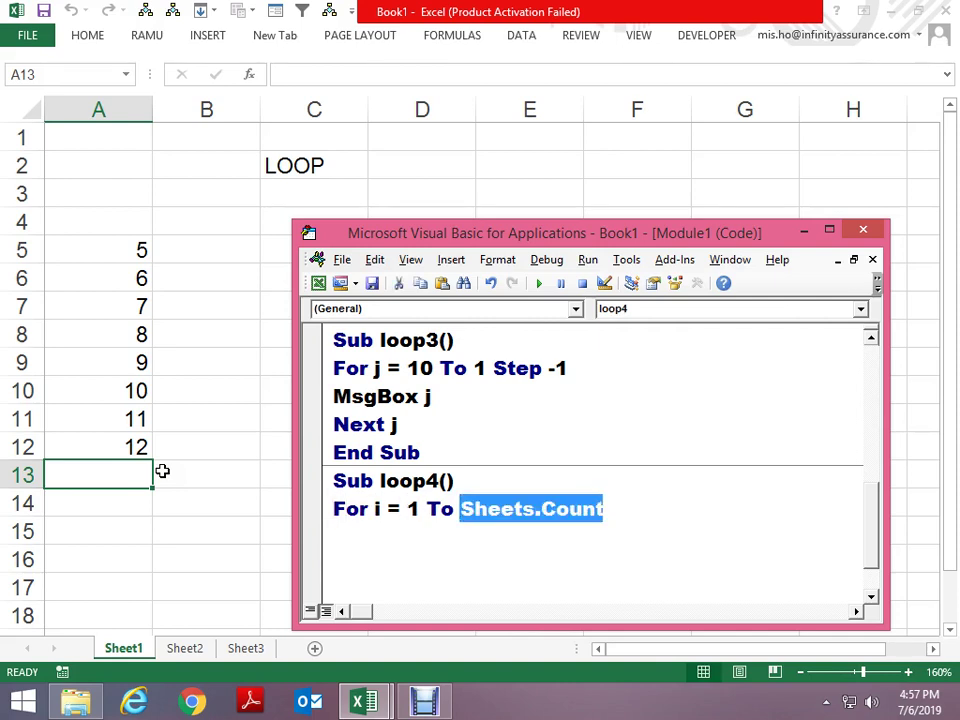
Close loop4 with End Sub and run it, triggering a For without Next error
{"action": "key", "text": "Return"}
{"action": "key", "text": "Return"}
{"action": "type", "text": "End Sub"}
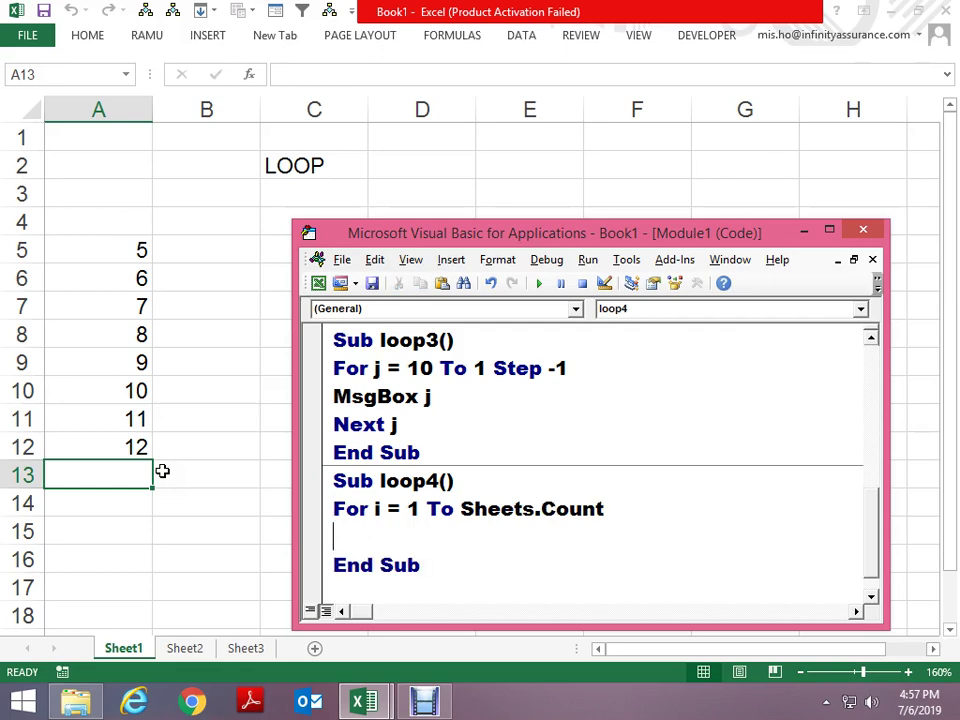
{"action": "key", "text": "F5"}
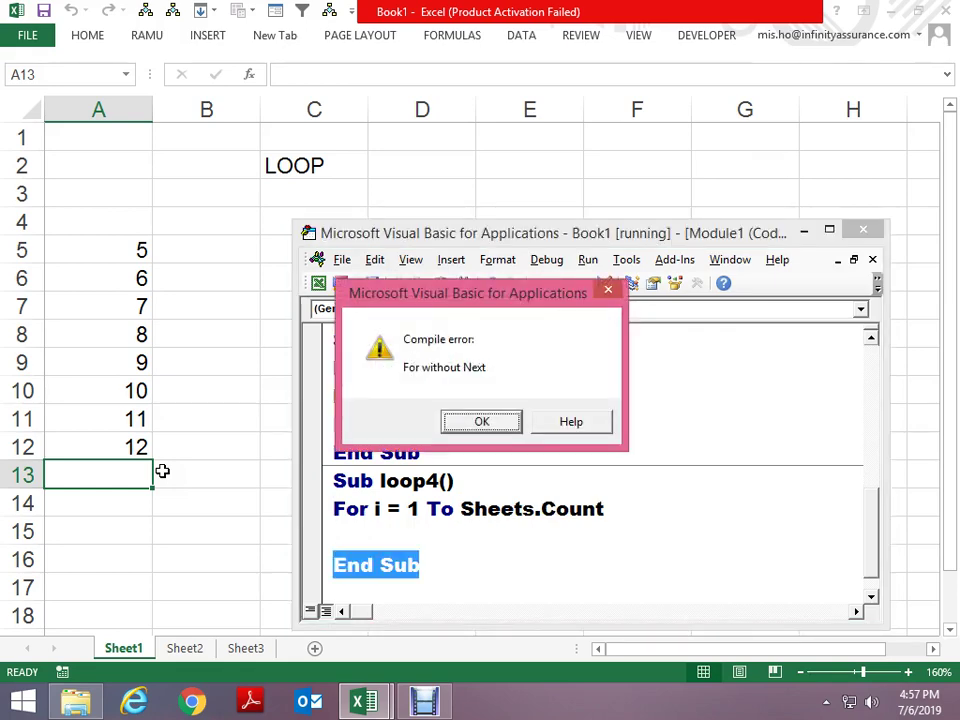
Dismiss the For without Next compile error and close loop4's loop with Next i
{"action": "key", "text": "Tab"}
{"action": "key", "text": "Tab"}
{"action": "key", "text": "Return"}
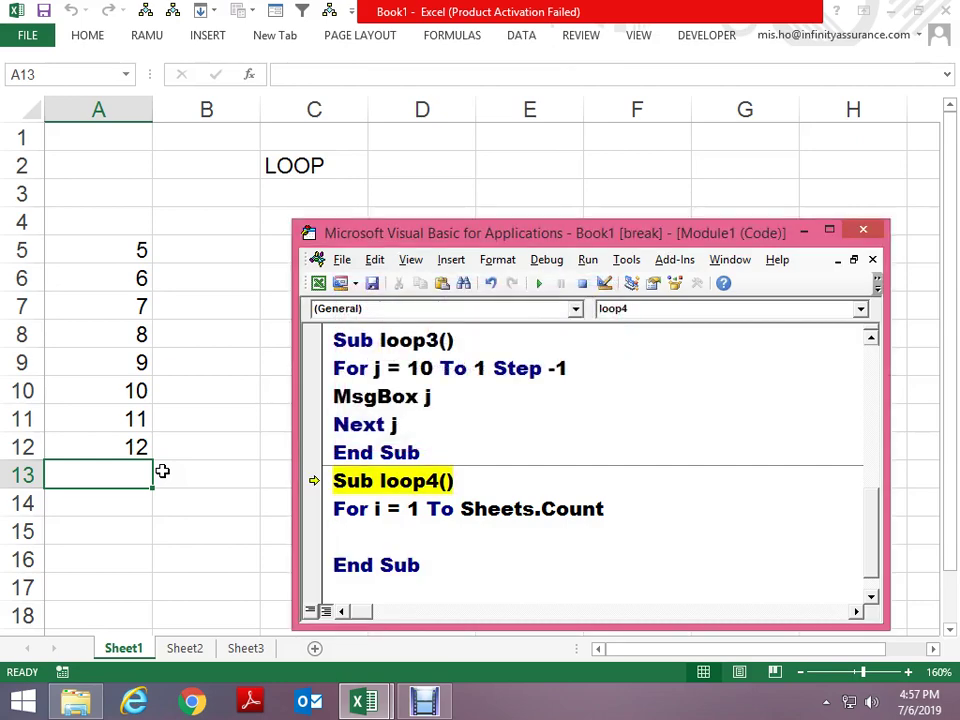
{"action": "type", "text": "next i"}
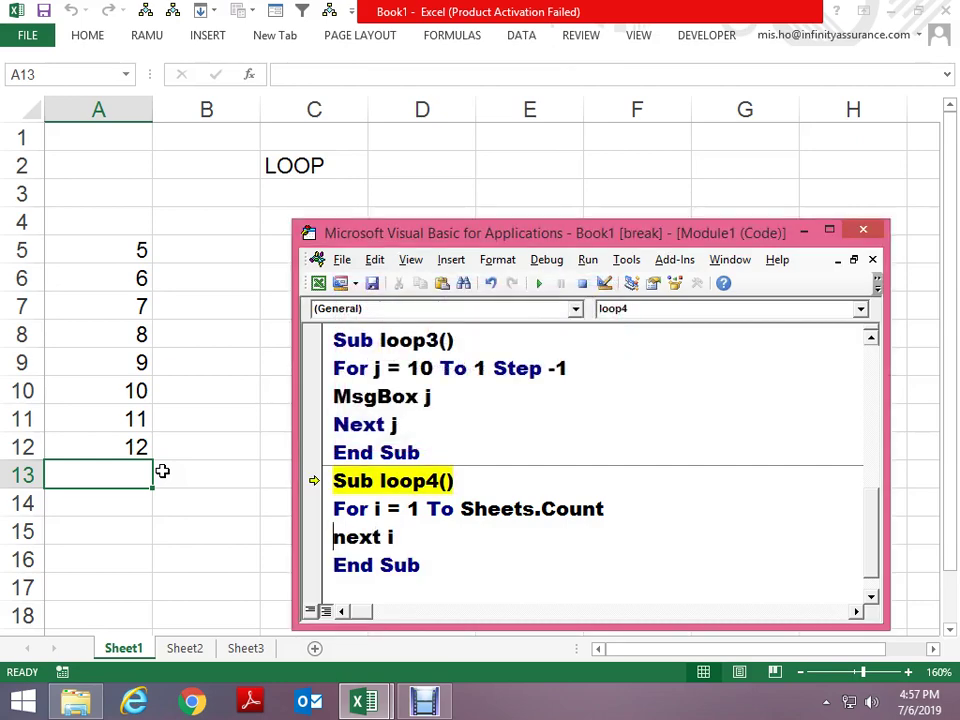
{"action": "key", "text": "Return"}
{"action": "key", "text": "Up"}
{"action": "key", "text": "Up"}
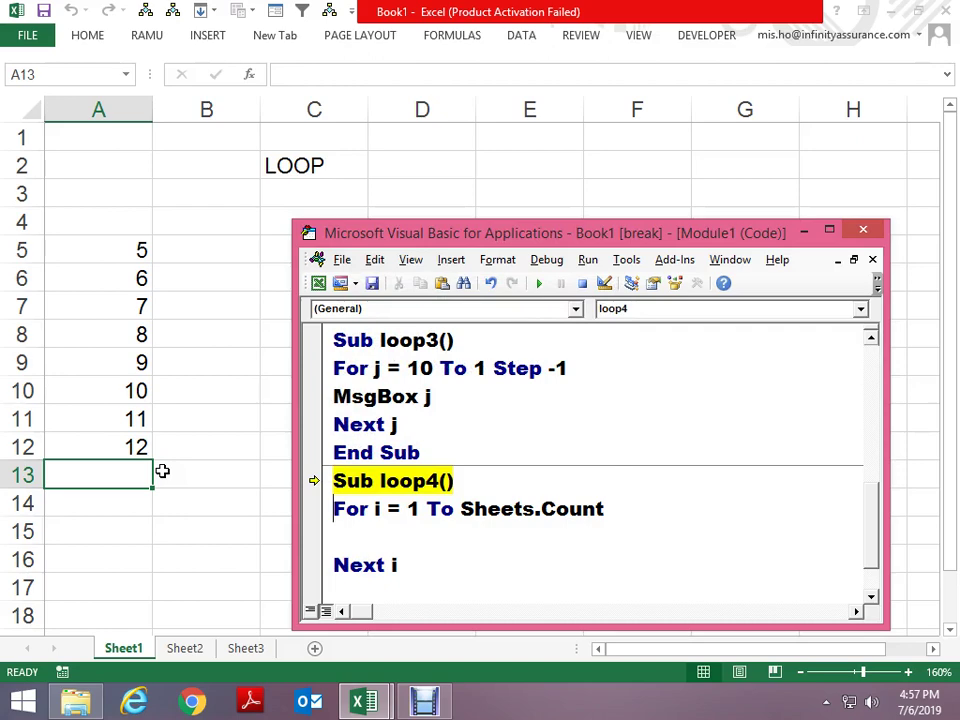
{"action": "key", "text": "F8"}
{"action": "key", "text": "F8"}
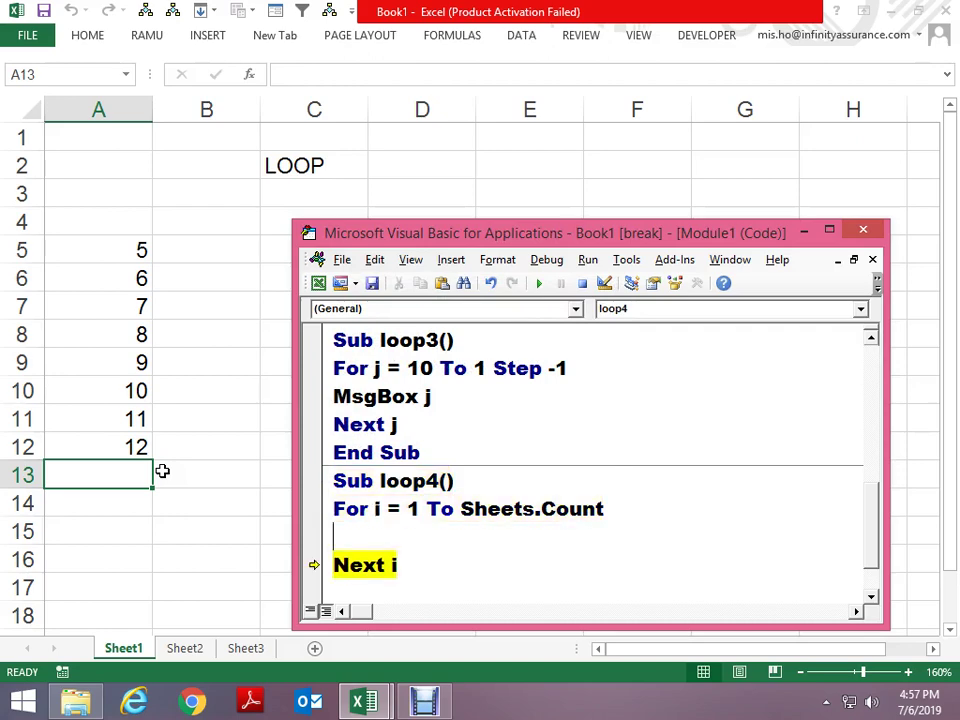
Add Sheets(i).Activate as the loop body and reset the paused run
{"action": "type", "text": "sheets"}
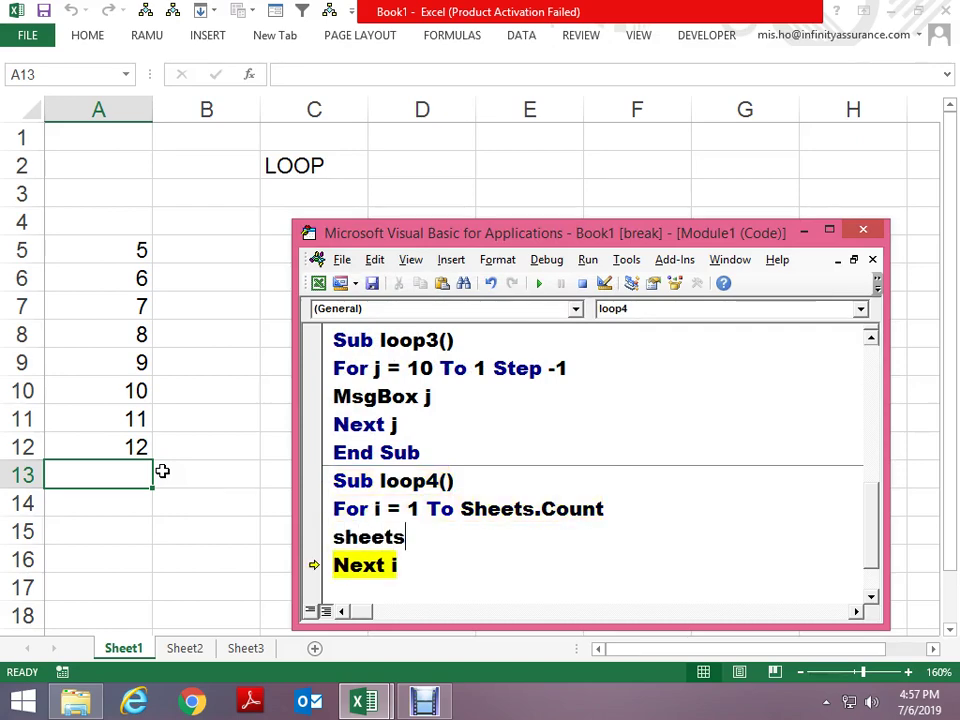
{"action": "type", "text": "(i)."}
{"action": "type", "text": "acv"}
{"action": "key", "text": "BackSpace"}
{"action": "type", "text": "tivat"}
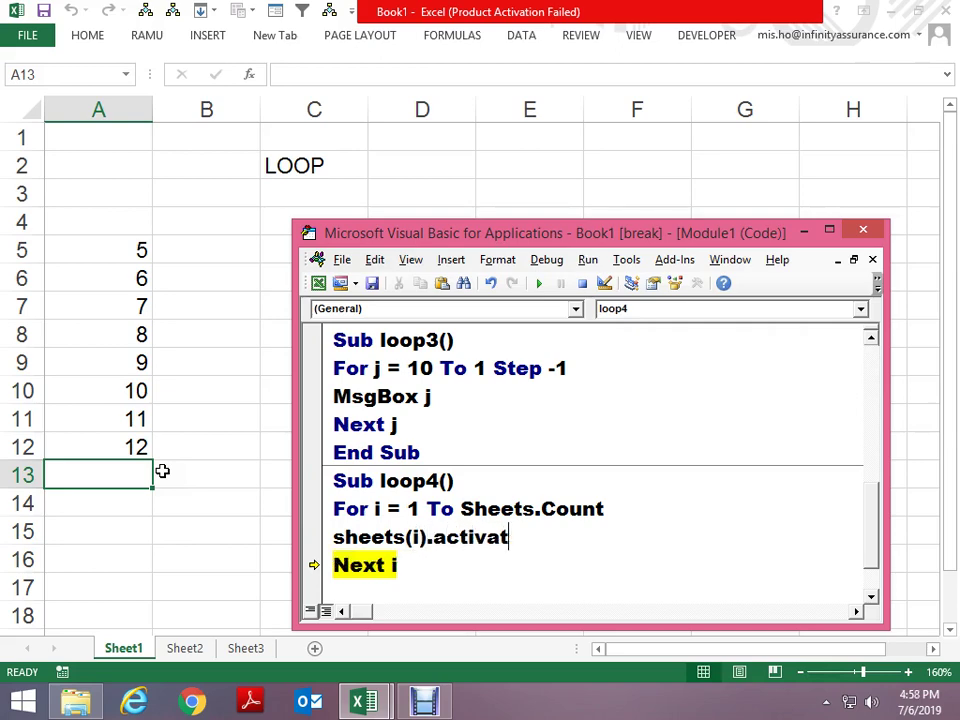
{"action": "type", "text": "e"}
{"action": "key", "text": "Down"}
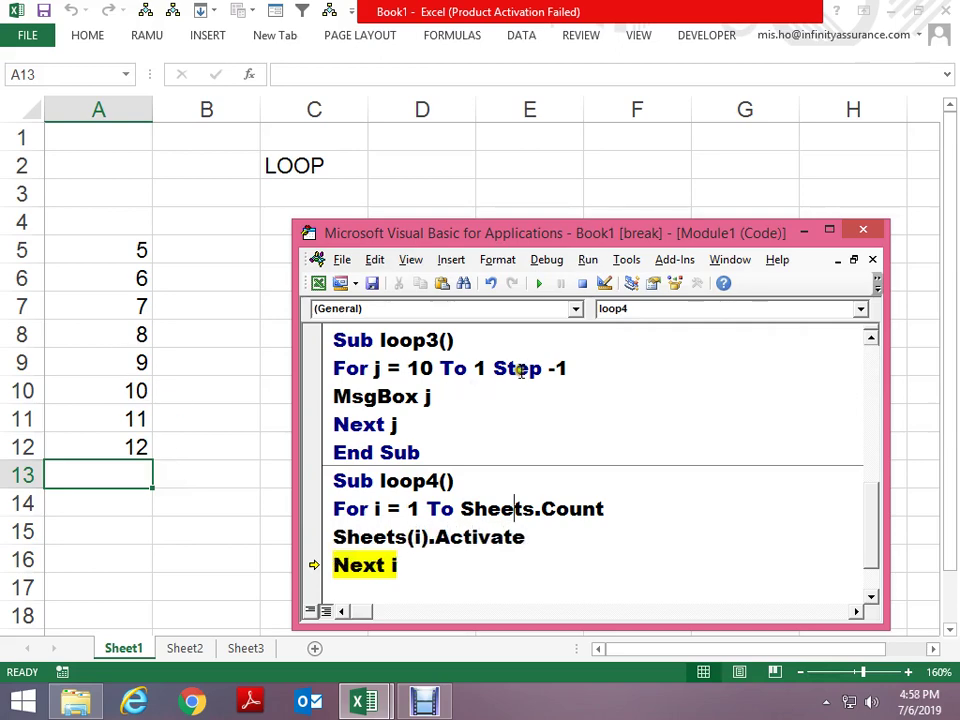
{"action": "left_click", "coordinate": [582, 283]}
{"action": "left_click", "coordinate": [524, 467]}
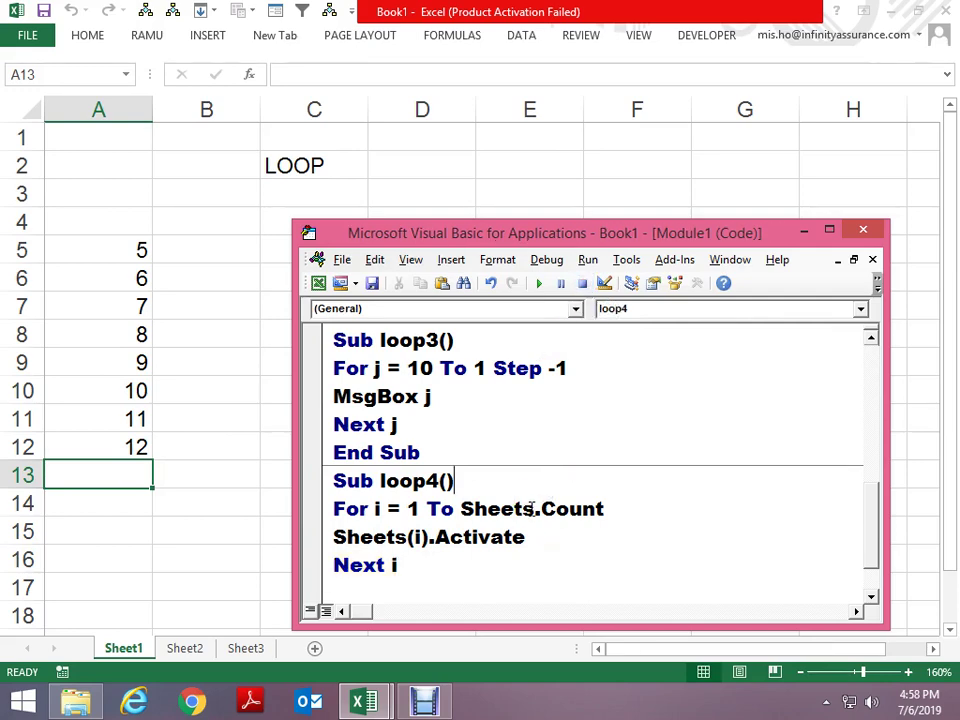
Step through loop4 with F8 until each sheet is activated and it finishes on Sheet3
{"action": "key", "text": "F8"}
{"action": "key", "text": "F8"}
{"action": "key", "text": "F8"}
{"action": "key", "text": "F8"}
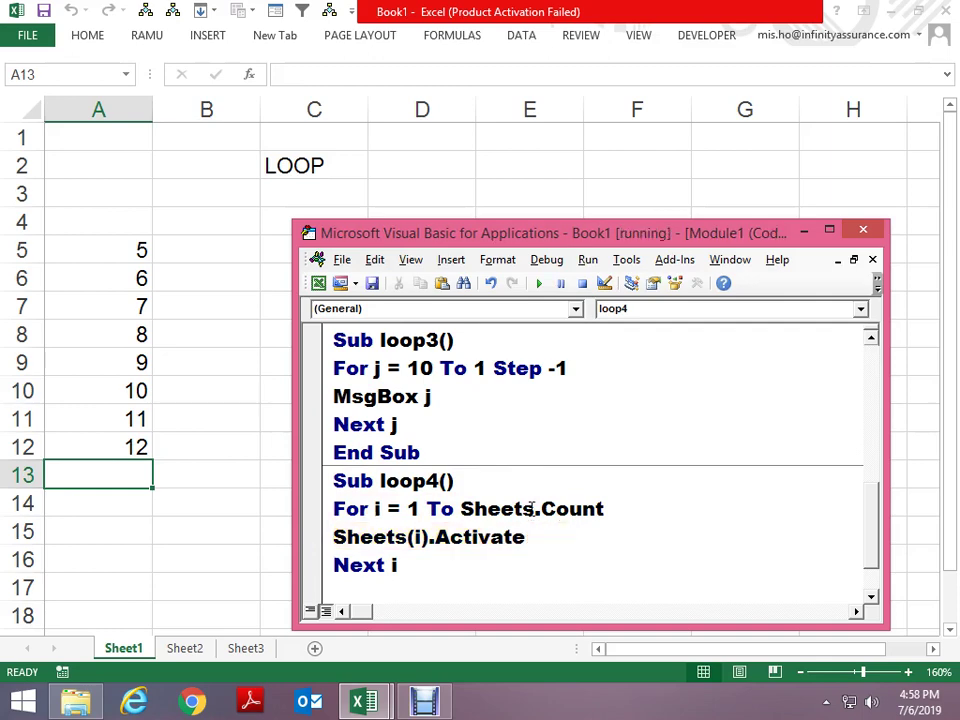
{"action": "key", "text": "F8"}
{"action": "key", "text": "F8"}
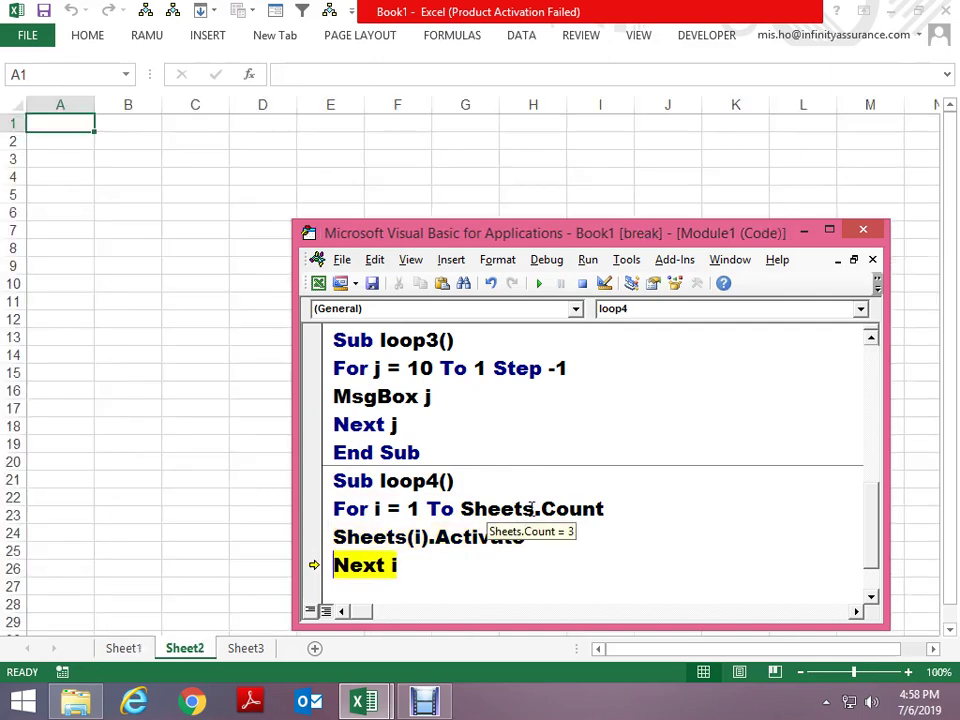
{"action": "key", "text": "F8"}
{"action": "key", "text": "F8"}
{"action": "key", "text": "F8"}
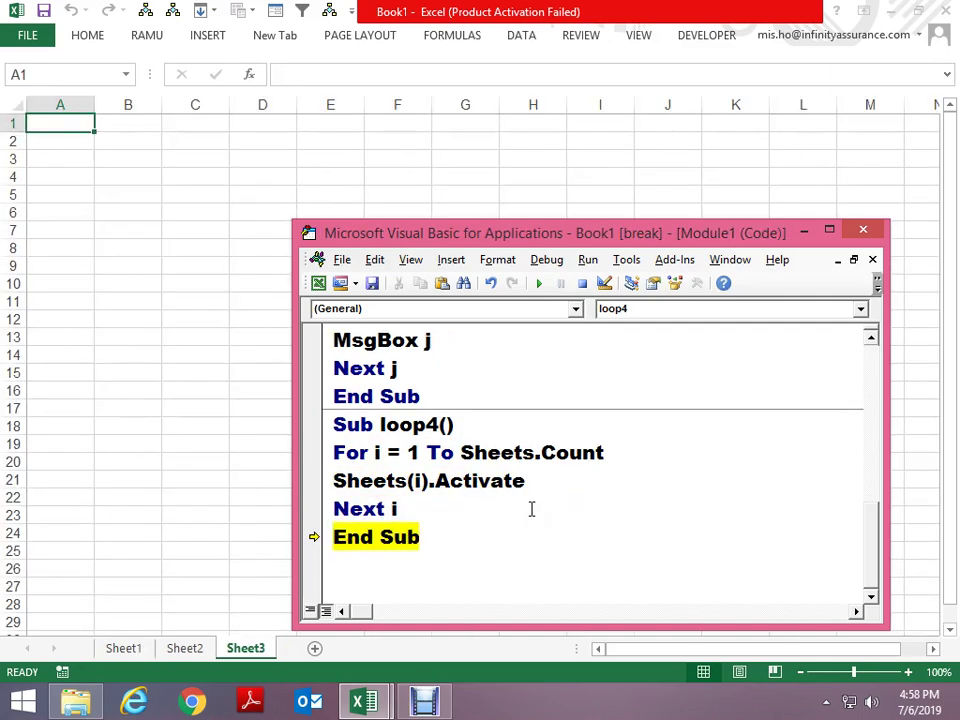
{"action": "key", "text": "F8"}
{"action": "key", "text": "F8"}
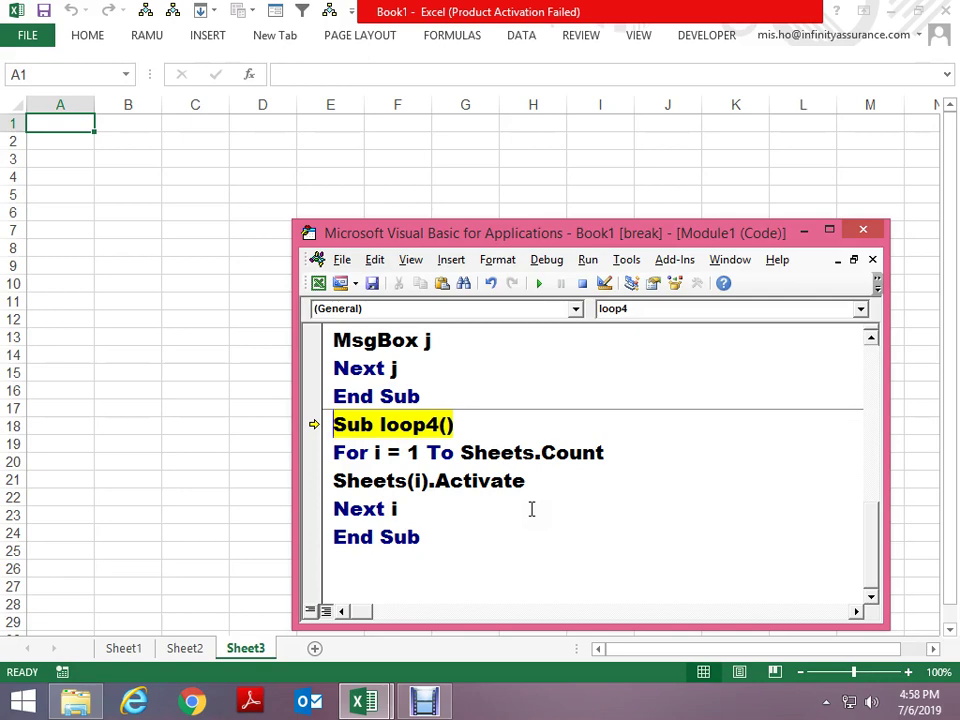
{"action": "key", "text": "F8"}
{"action": "key", "text": "F8"}
{"action": "key", "text": "F8"}
{"action": "key", "text": "F8"}
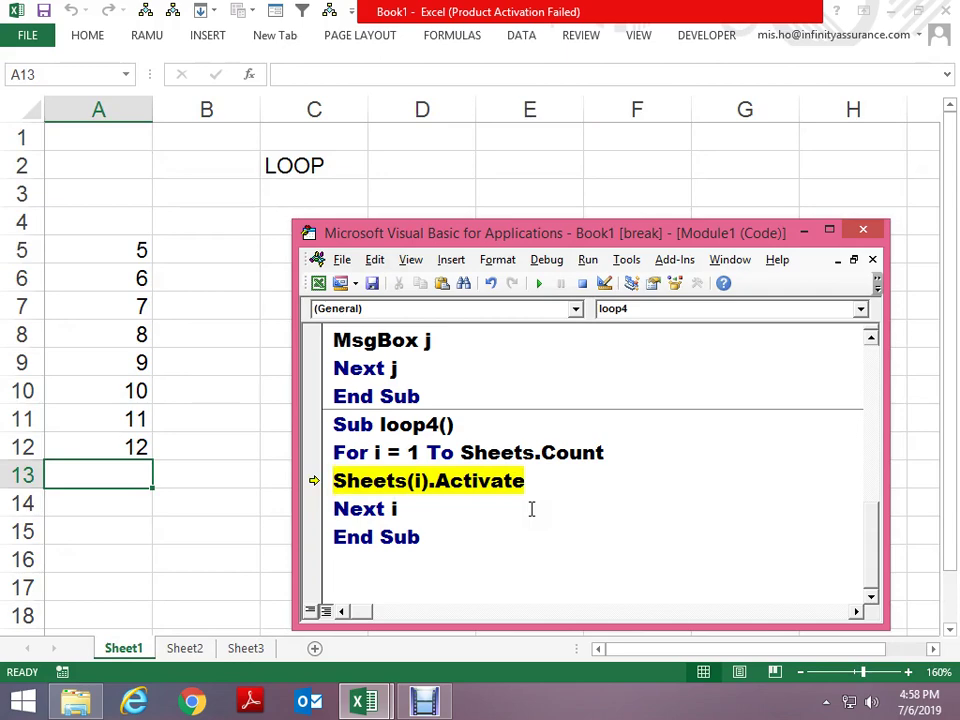
{"action": "key", "text": "super+Up"}
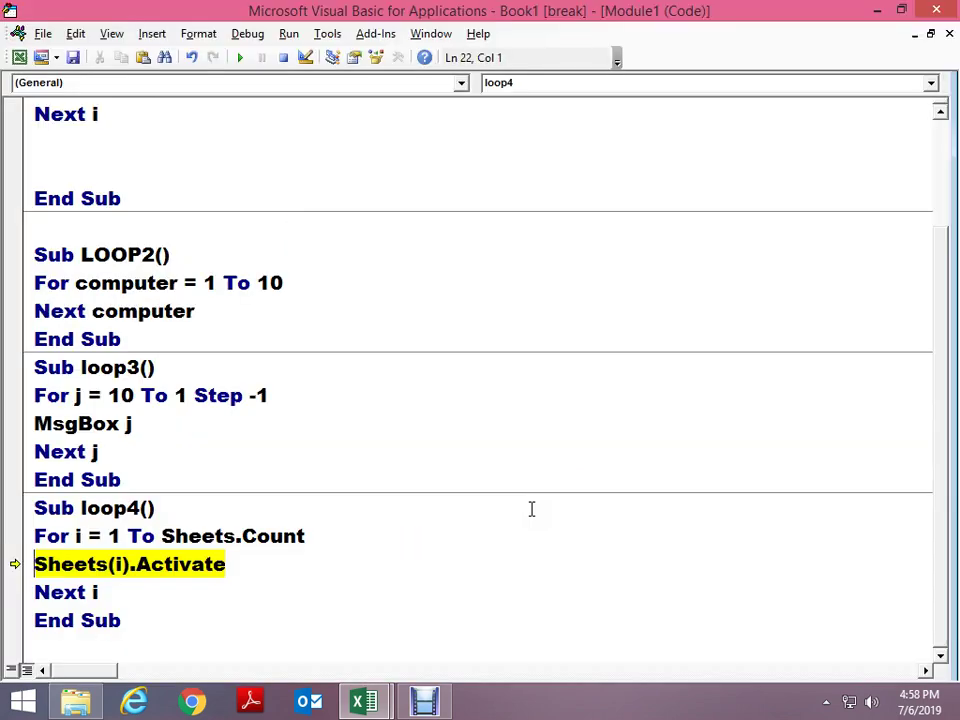
{"action": "key", "text": "F8"}
{"action": "key", "text": "F8"}
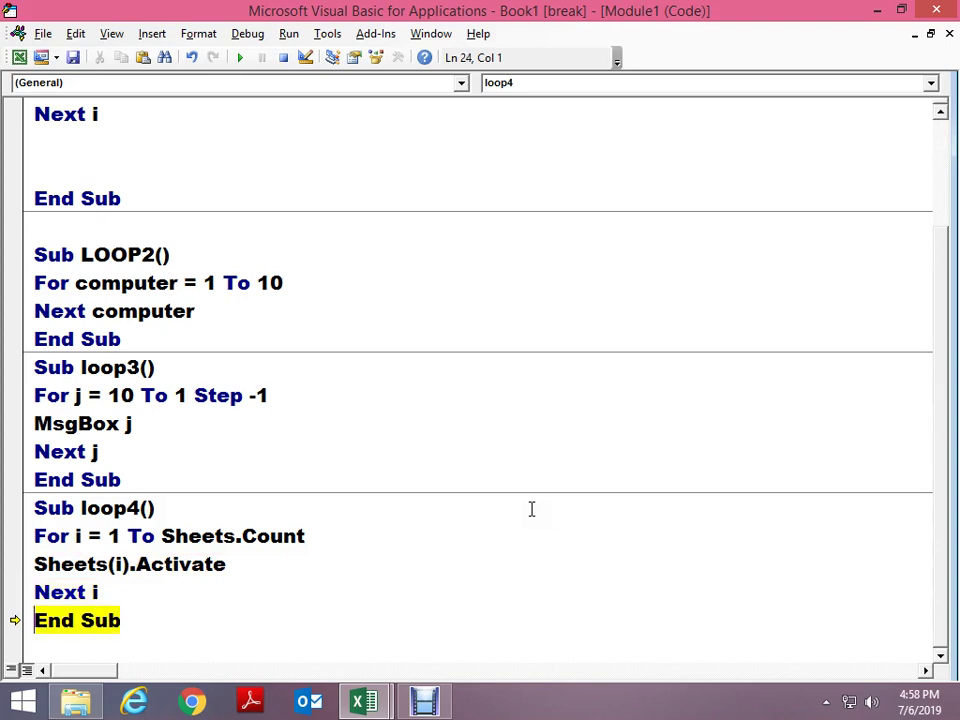
{"action": "key", "text": "F8"}
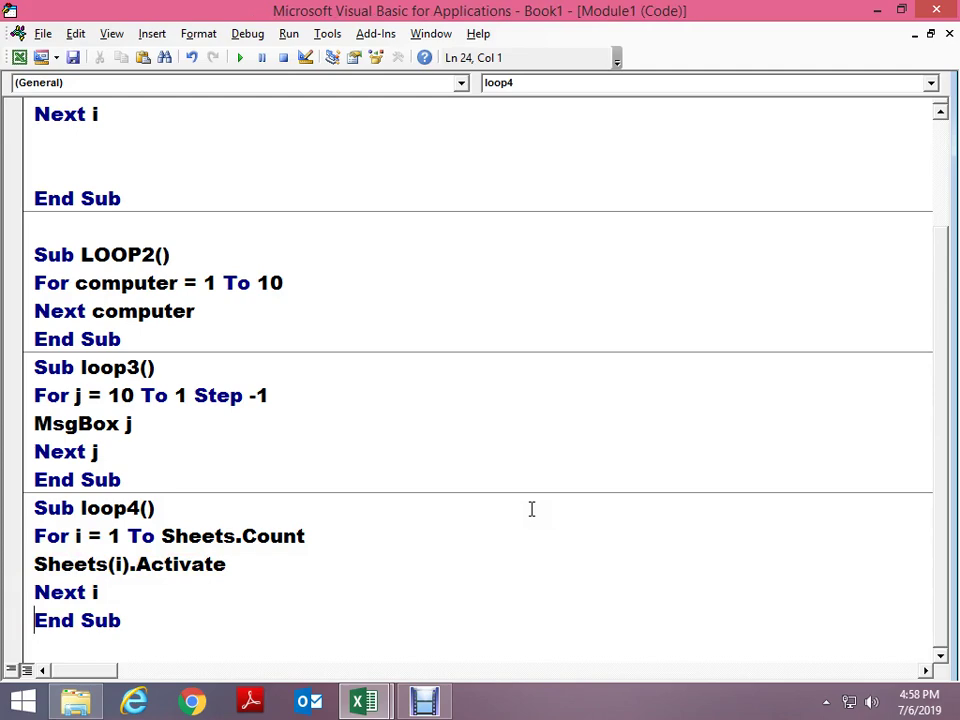
Restore the code editor window and place the cursor below loop4's code
{"action": "left_click", "coordinate": [903, 10]}
{"action": "scroll", "coordinate": [638, 347], "scroll_direction": "down", "scroll_amount": 3}
{"action": "scroll", "coordinate": [601, 400], "scroll_direction": "down", "scroll_amount": 1}
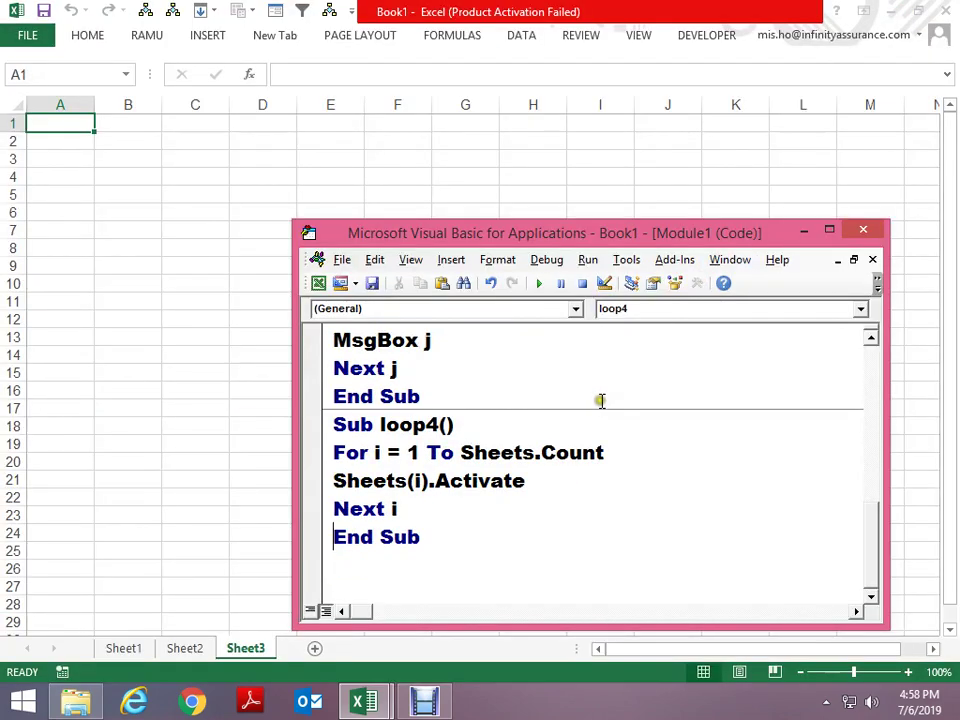
{"action": "left_click", "coordinate": [472, 515]}
Start a Sub loop5 macro with an outer For i = 1 To 5 … Next i loop
{"action": "key", "text": "Return"}
{"action": "type", "text": "sub loo"}
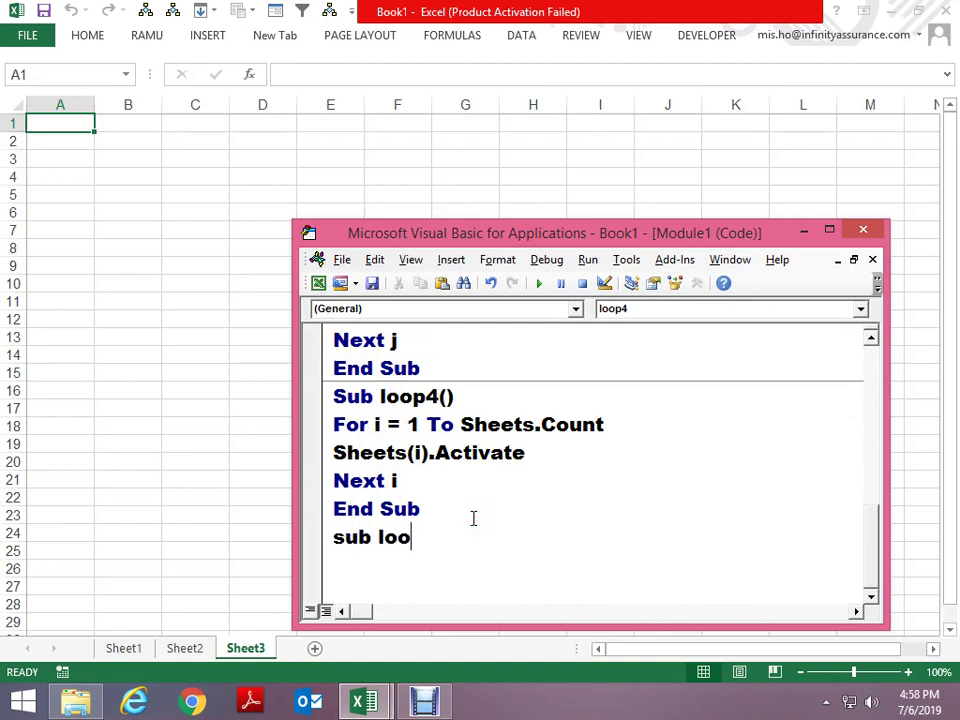
{"action": "type", "text": "p5"}
{"action": "key", "text": "Return"}
{"action": "key", "text": "Return"}
{"action": "type", "text": "for "}
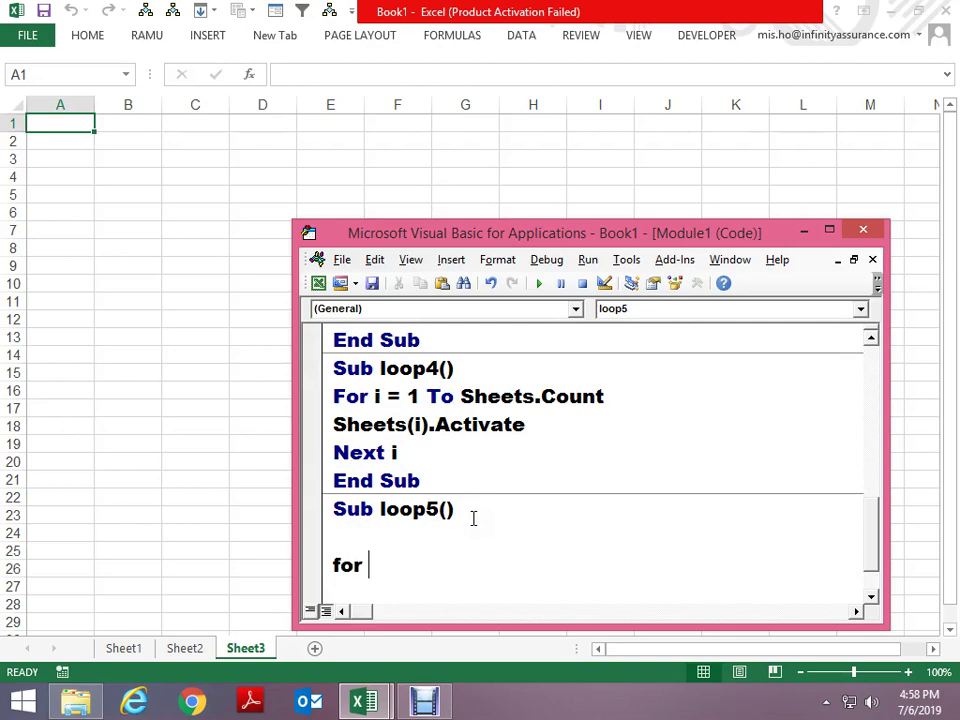
{"action": "type", "text": "i = 1"}
{"action": "type", "text": " to 5"}
{"action": "key", "text": "Return"}
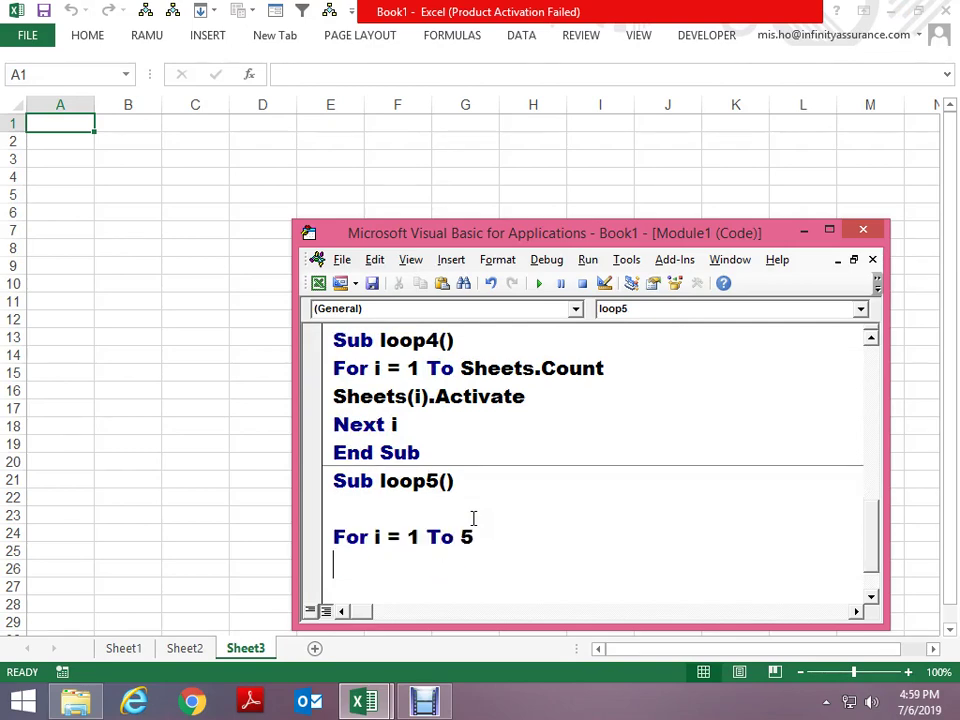
{"action": "scroll", "coordinate": [474, 518], "scroll_direction": "down", "scroll_amount": 1}
{"action": "key", "text": "Down"}
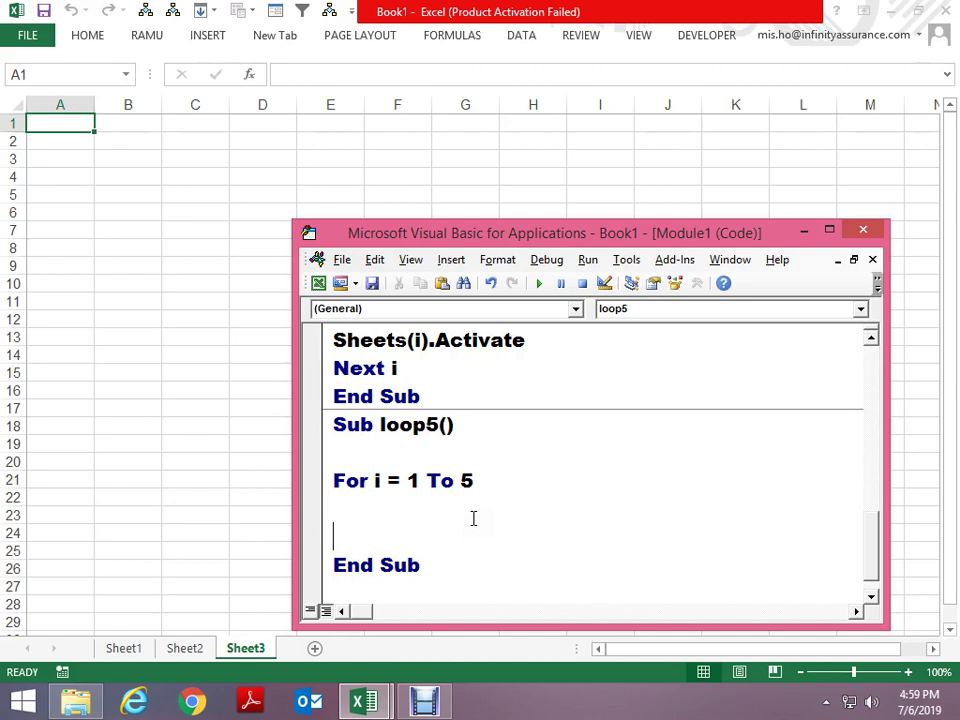
{"action": "type", "text": "next i"}
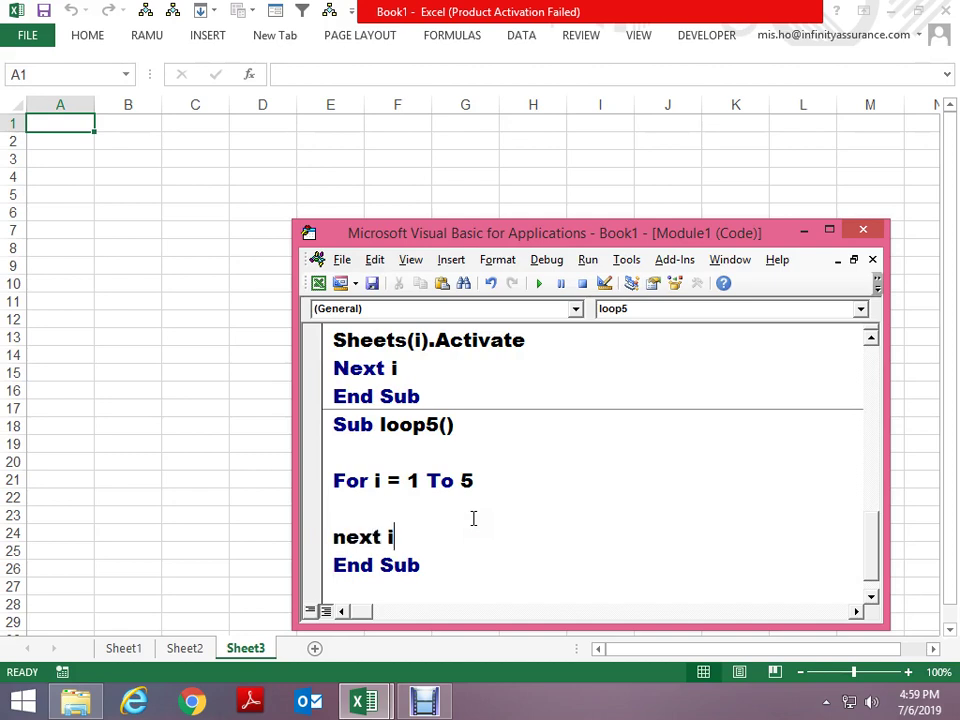
{"action": "key", "text": "Up"}
Nest an indented For j = 1 To 4 … Next j loop inside it and start stepping with F8
{"action": "key", "text": "Tab"}
{"action": "key", "text": "Return"}
{"action": "type", "text": "f"}
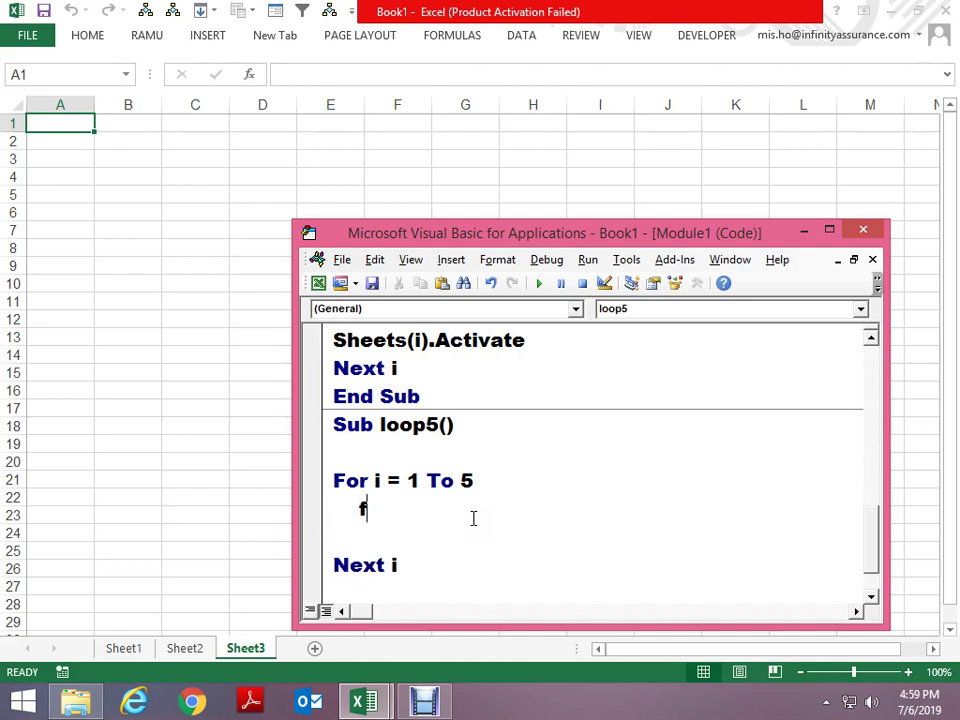
{"action": "type", "text": "or j = 1 "}
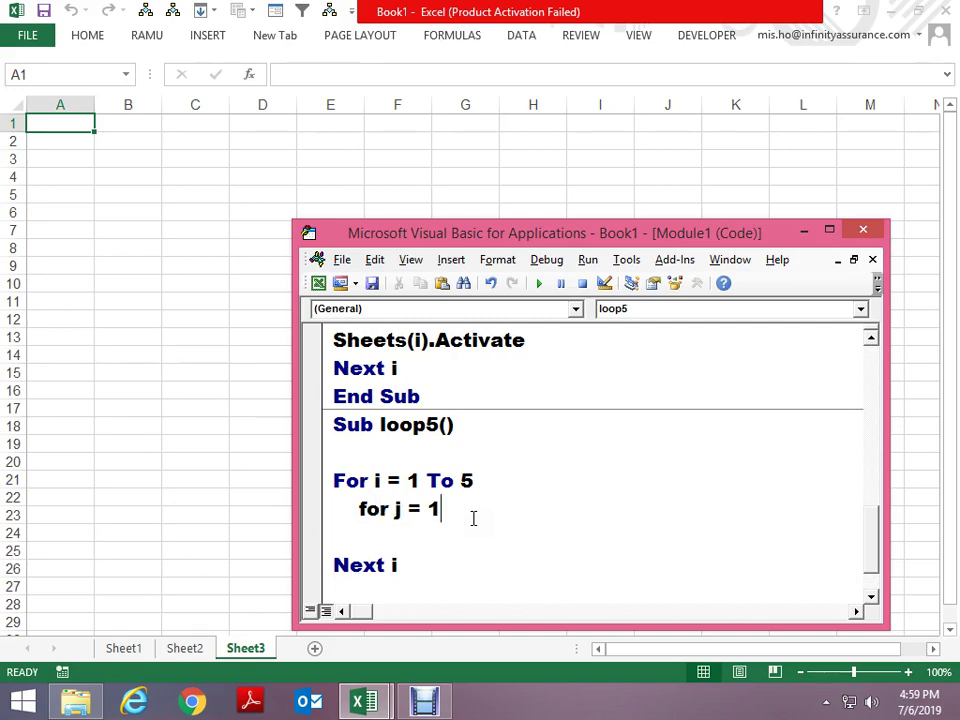
{"action": "type", "text": "t0"}
{"action": "key", "text": "BackSpace"}
{"action": "key", "text": "BackSpace"}
{"action": "type", "text": "t"}
{"action": "type", "text": "o 4"}
{"action": "key", "text": "Return"}
{"action": "key", "text": "Tab"}
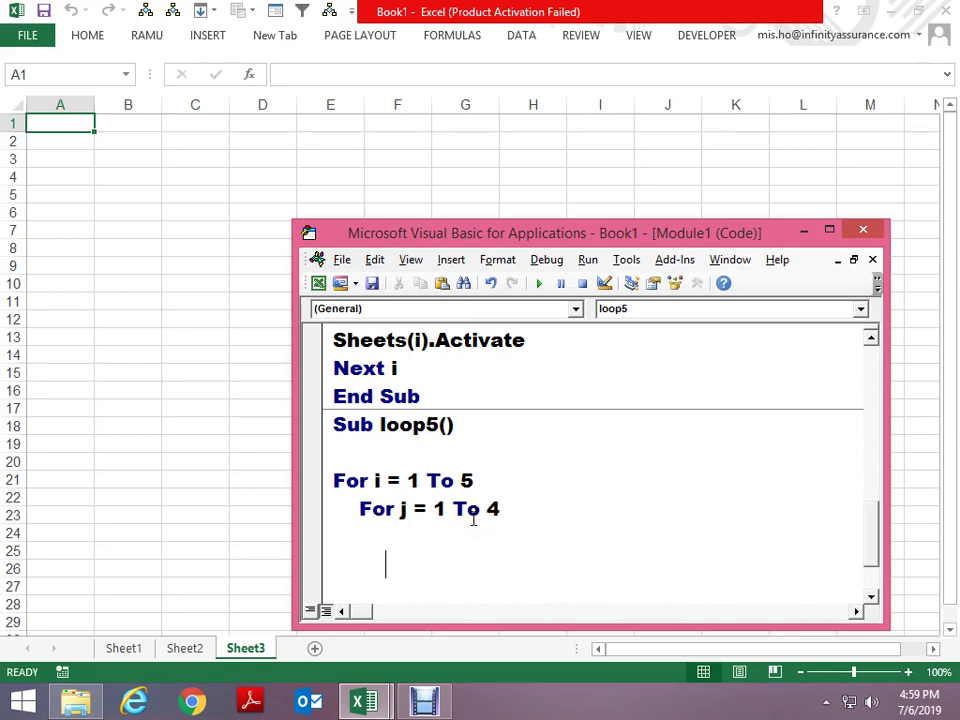
{"action": "type", "text": "next j"}
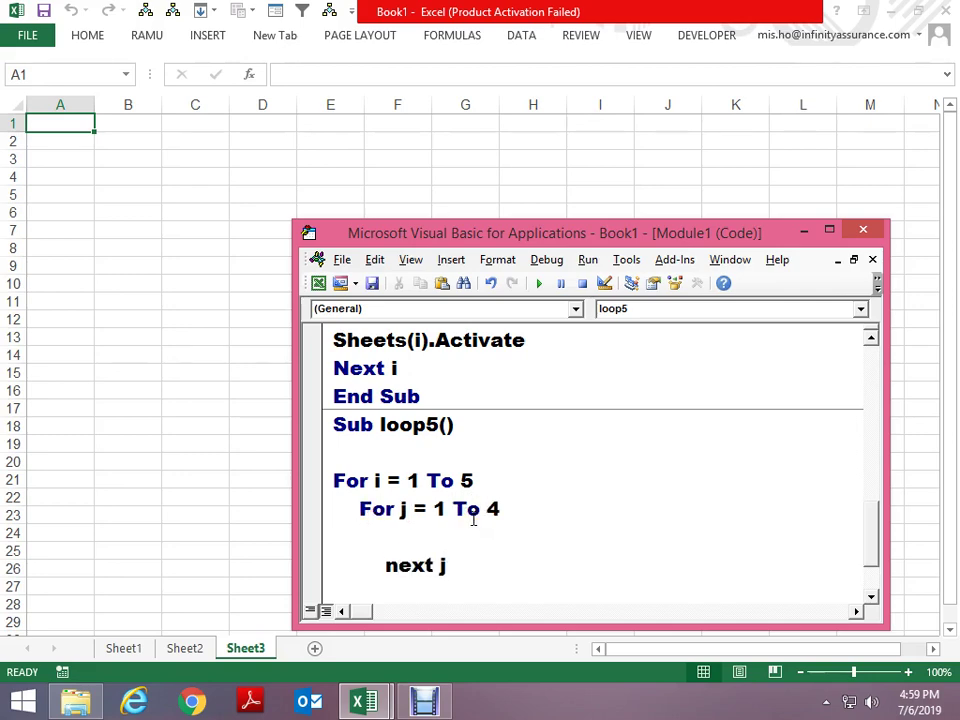
{"action": "key", "text": "Up"}
{"action": "key", "text": "Down"}
{"action": "key", "text": "Down"}
{"action": "key", "text": "Up"}
{"action": "key", "text": "Up"}
{"action": "key", "text": "Up"}
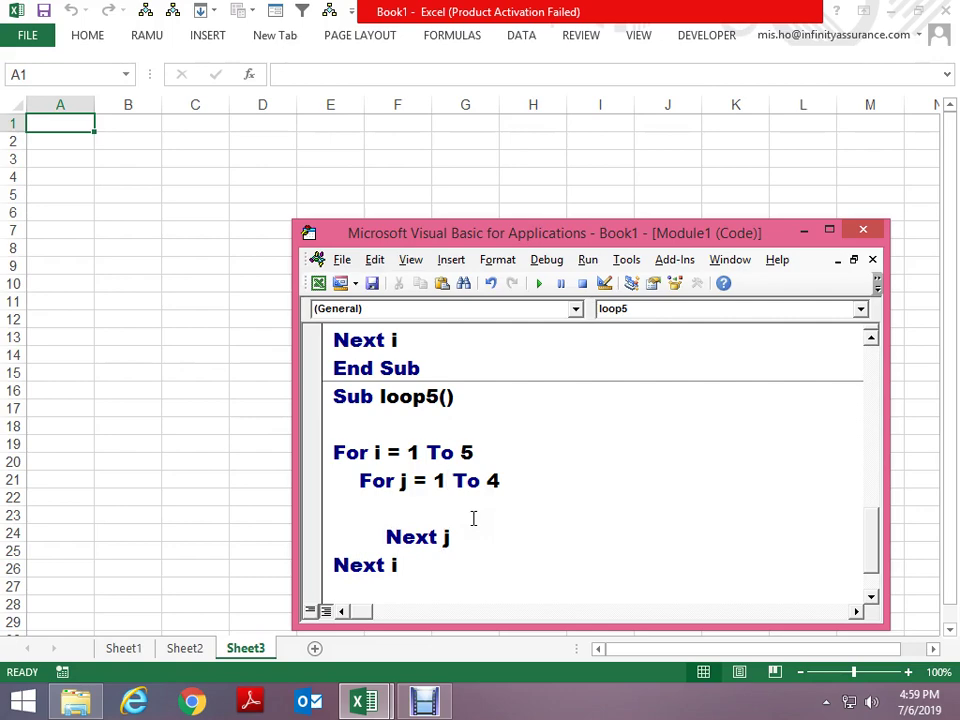
{"action": "left_click_drag", "start_coordinate": [430, 221], "coordinate": [431, 100]}
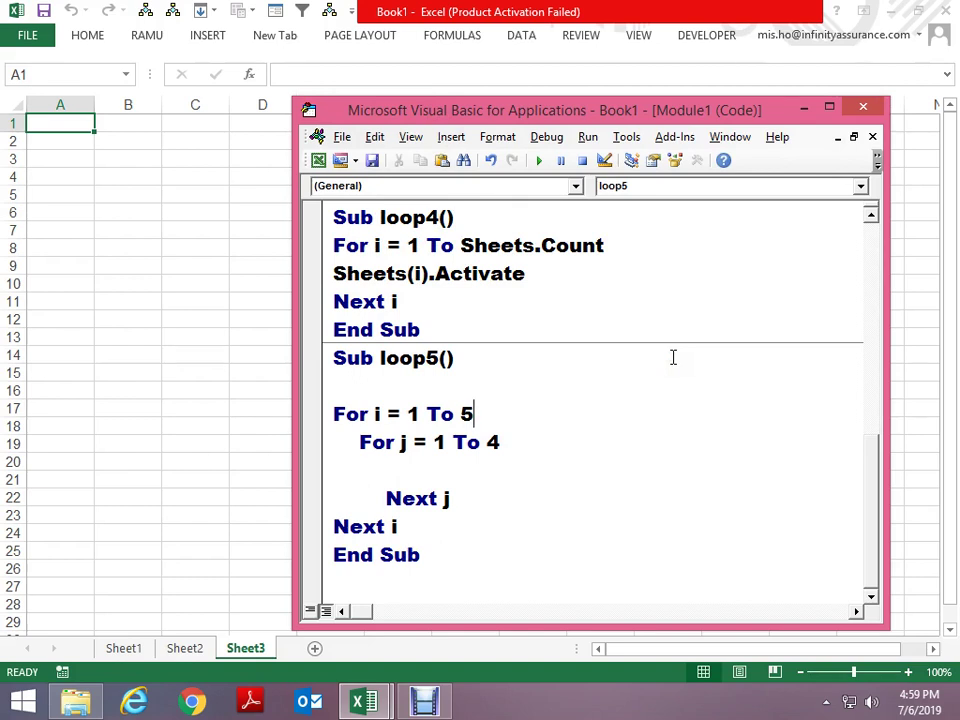
{"action": "key", "text": "F8"}
Add a MsgBox j line inside the inner For j loop
{"action": "key", "text": "F8"}
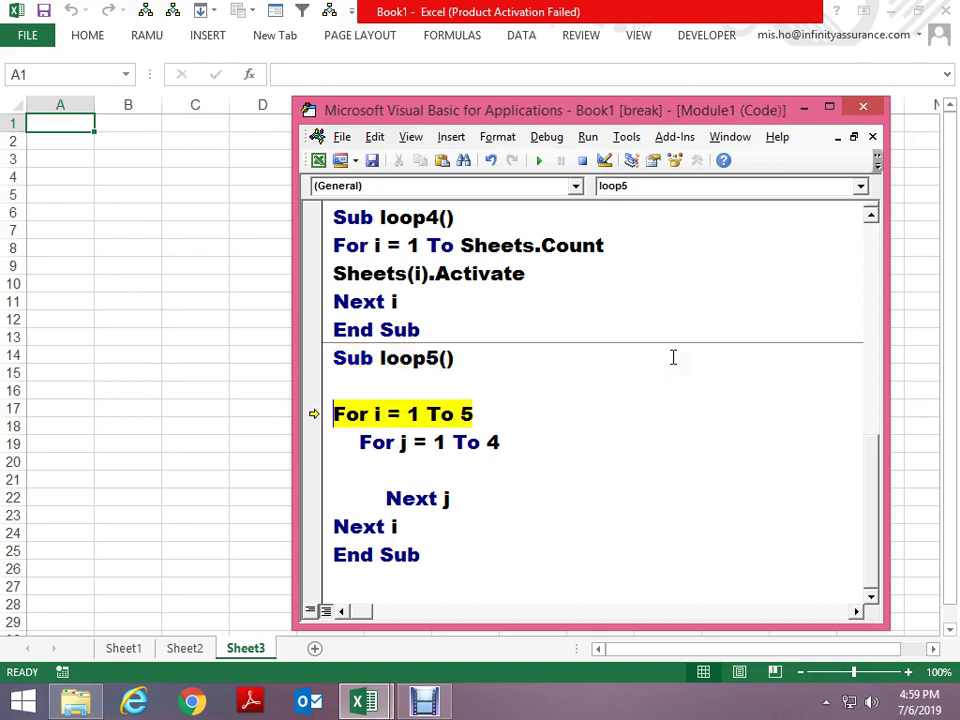
{"action": "key", "text": "F8"}
{"action": "key", "text": "F8"}
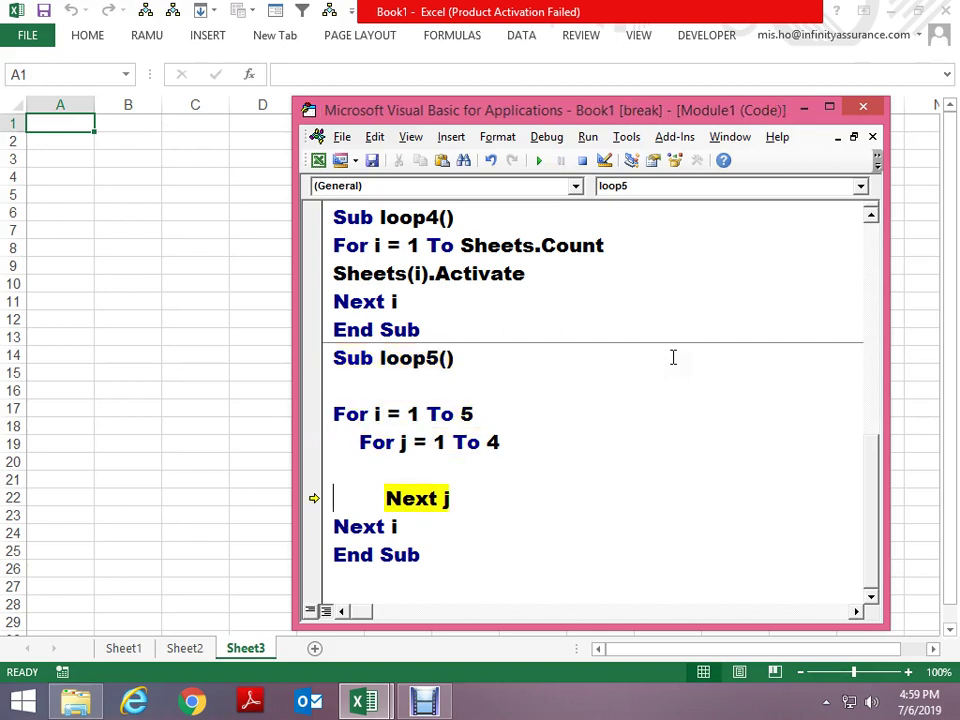
{"action": "key", "text": "Up"}
{"action": "type", "text": "msgbox i"}
{"action": "key", "text": "BackSpace"}
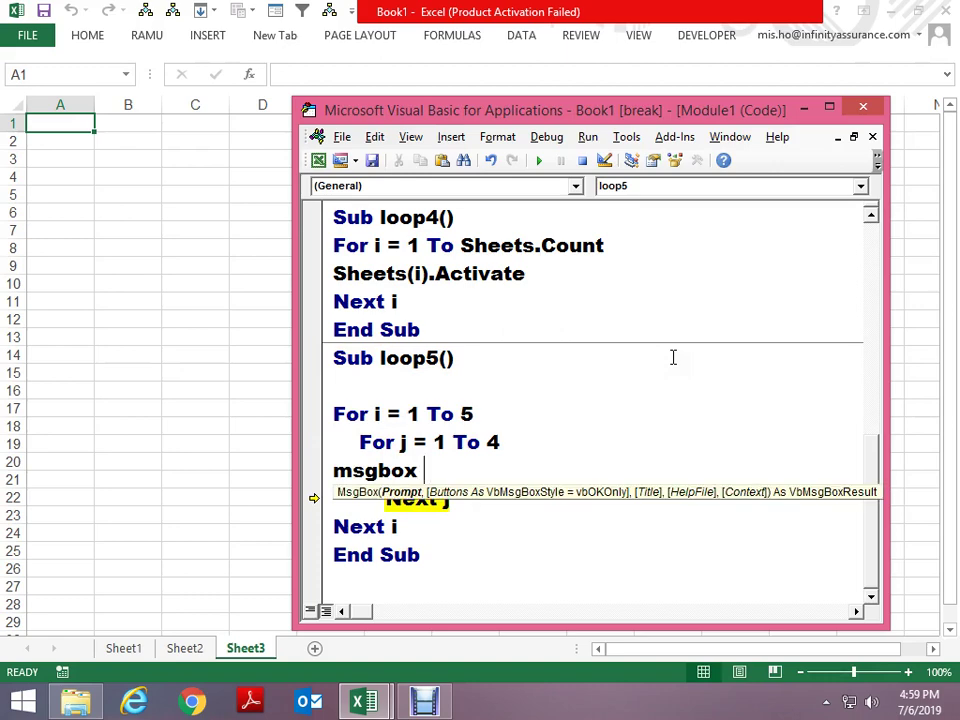
{"action": "type", "text": "j"}
{"action": "key", "text": "Up"}
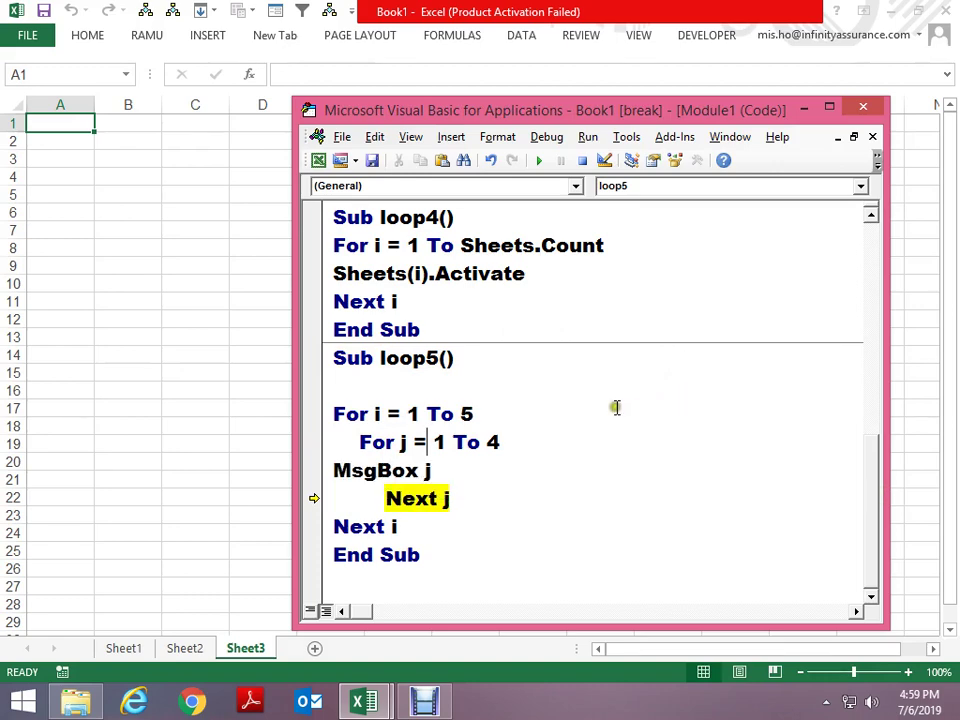
Add a MsgBox i line right after For i = 1 To 5
{"action": "left_click", "coordinate": [519, 408]}
{"action": "key", "text": "Return"}
{"action": "type", "text": "msgo"}
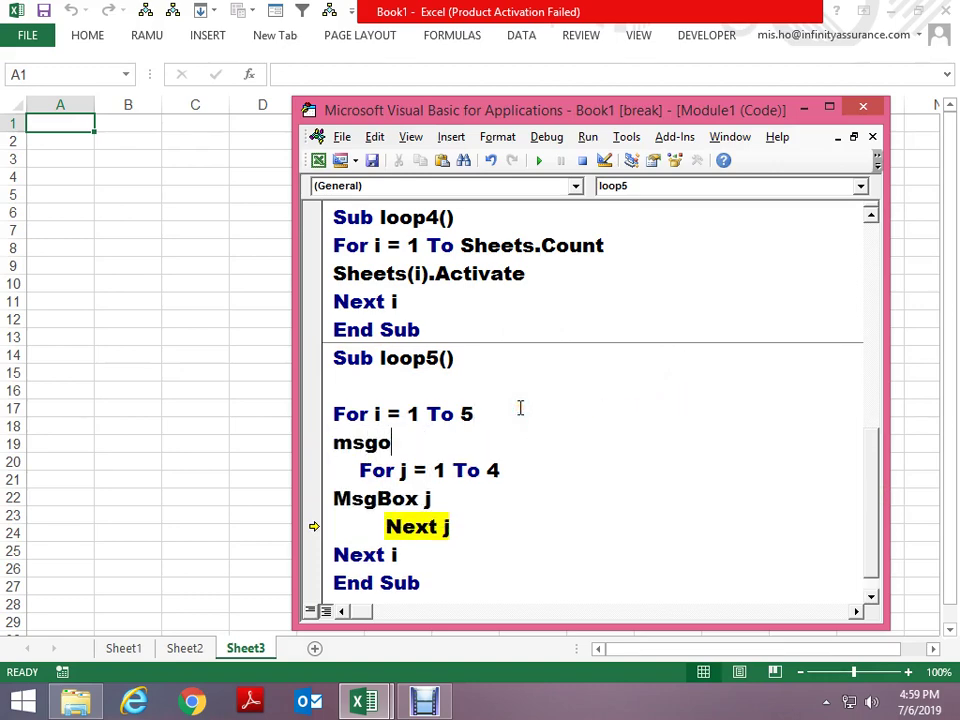
{"action": "key", "text": "BackSpace"}
{"action": "type", "text": "box i"}
{"action": "key", "text": "Up"}
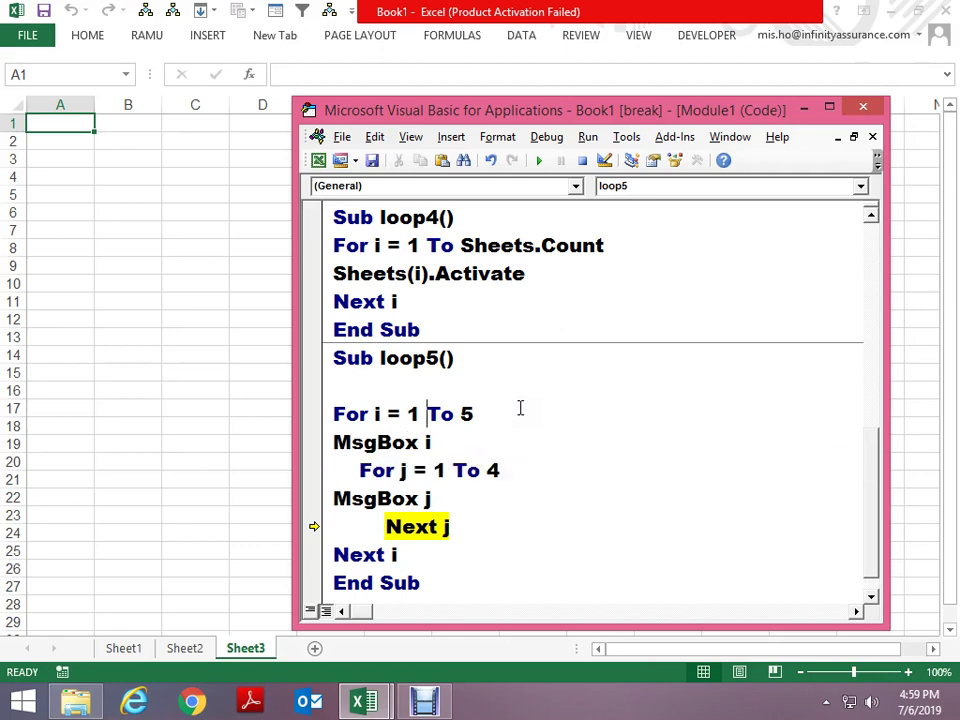
Reset, then step through loop5's first outer pass, dismissing the i = 1 and j = 1–4 message boxes
{"action": "left_click", "coordinate": [580, 160]}
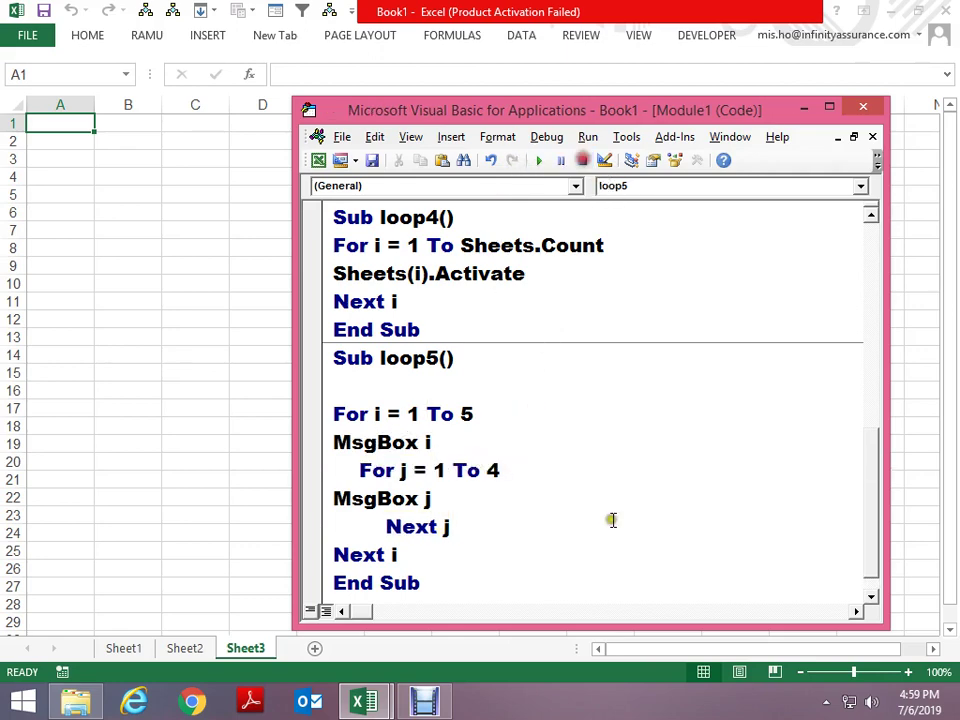
{"action": "left_click", "coordinate": [599, 461]}
{"action": "key", "text": "F8"}
{"action": "key", "text": "F8"}
{"action": "key", "text": "F8"}
{"action": "key", "text": "F8"}
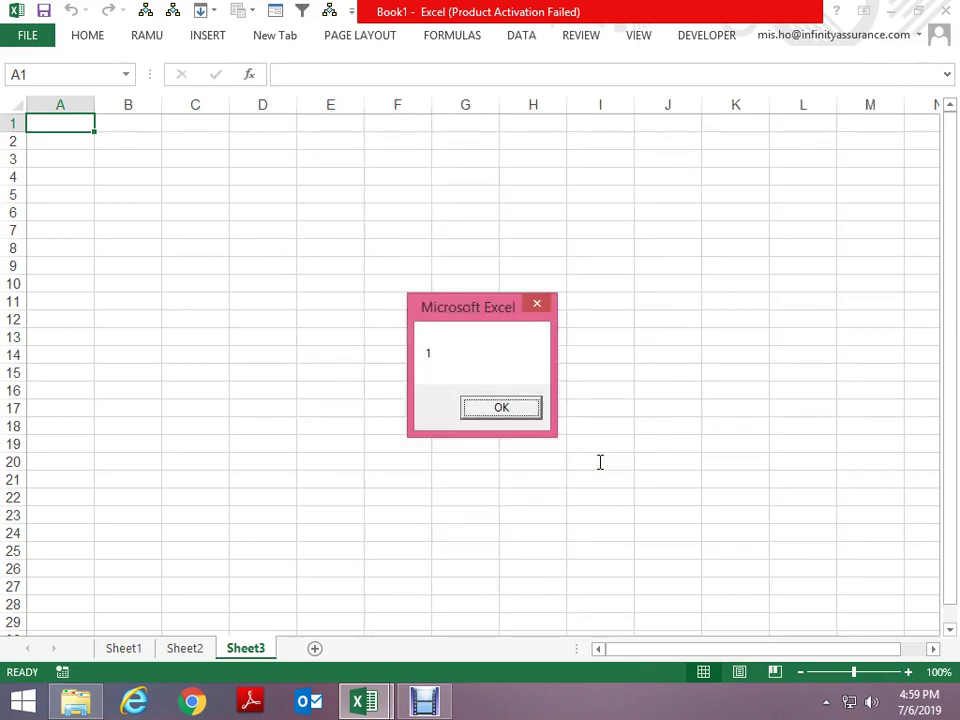
{"action": "key", "text": "Return"}
{"action": "key", "text": "F8"}
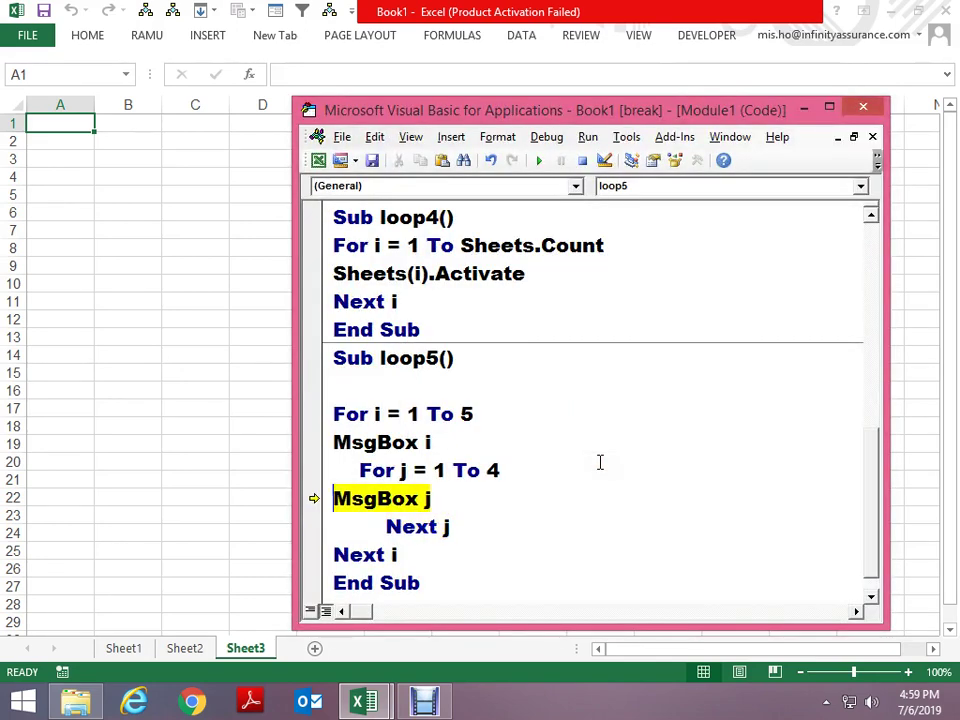
{"action": "key", "text": "F8"}
{"action": "key", "text": "Return"}
{"action": "key", "text": "F8"}
{"action": "key", "text": "F8"}
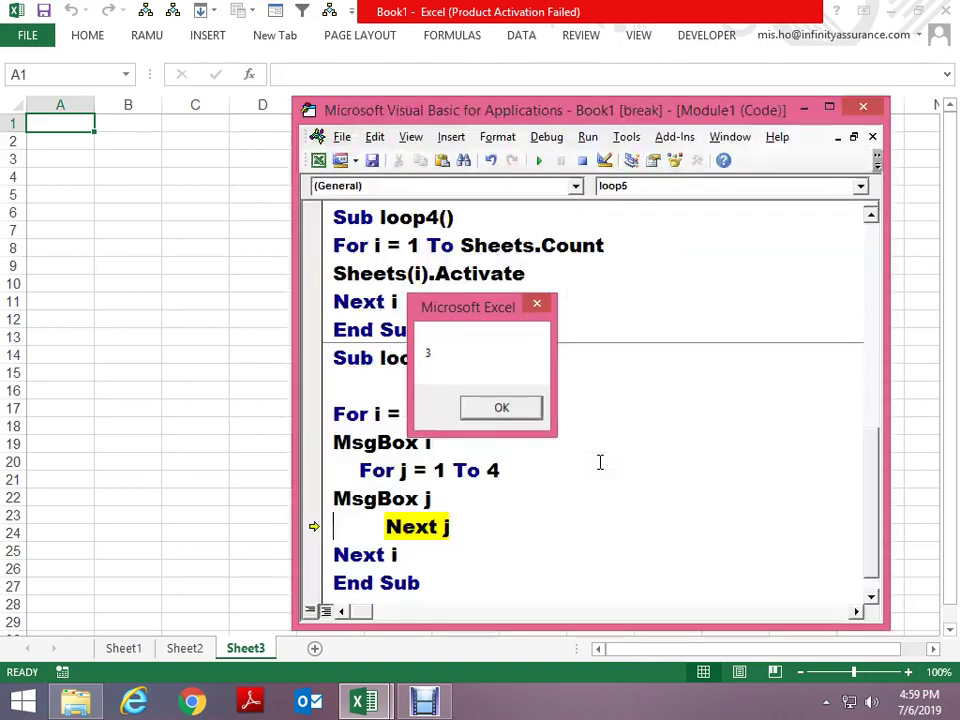
{"action": "key", "text": "Return"}
{"action": "key", "text": "F8"}
{"action": "key", "text": "F8"}
{"action": "key", "text": "Return"}
Keep stepping loop5's remaining outer passes, dismissing each i and j message box until it finishes
{"action": "key", "text": "F8"}
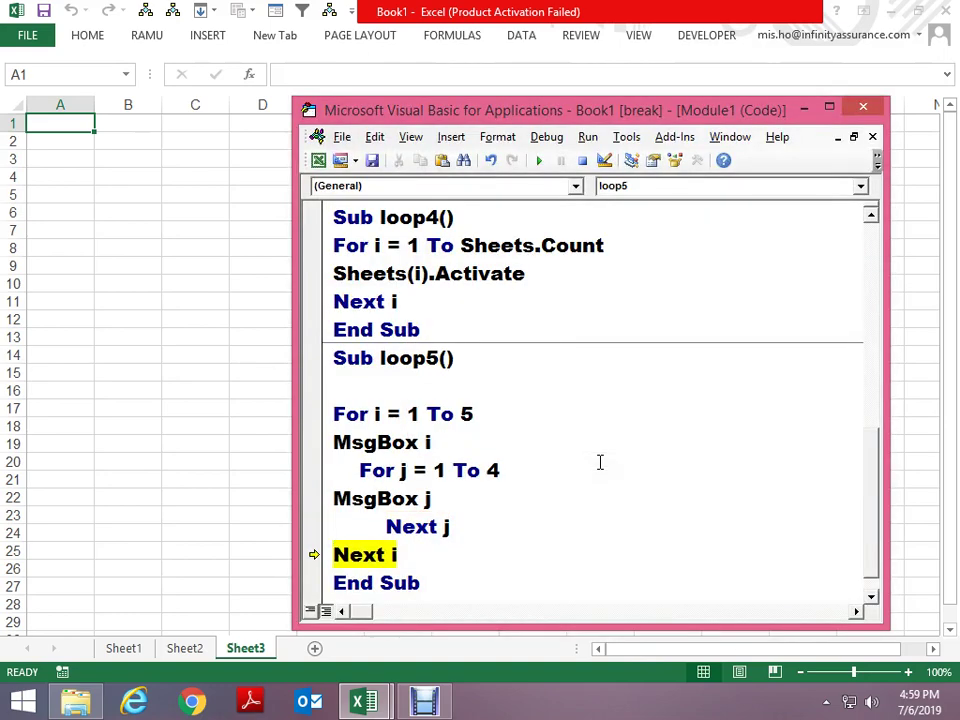
{"action": "key", "text": "F8"}
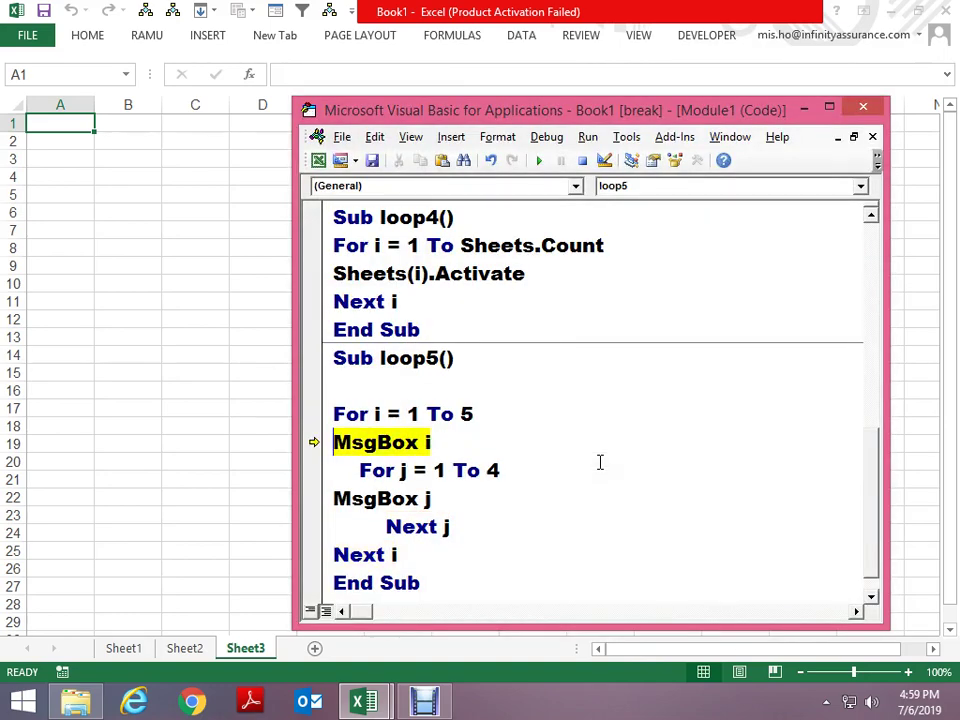
{"action": "key", "text": "F8"}
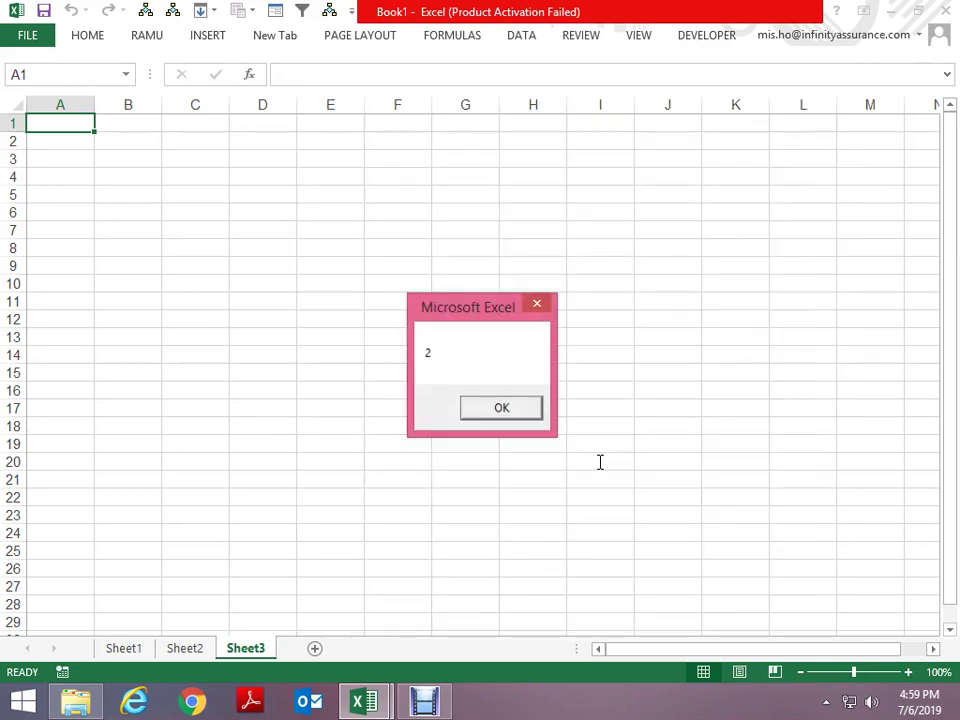
{"action": "key", "text": "Return"}
{"action": "key", "text": "F8"}
{"action": "key", "text": "F8"}
{"action": "key", "text": "Return"}
{"action": "key", "text": "F8"}
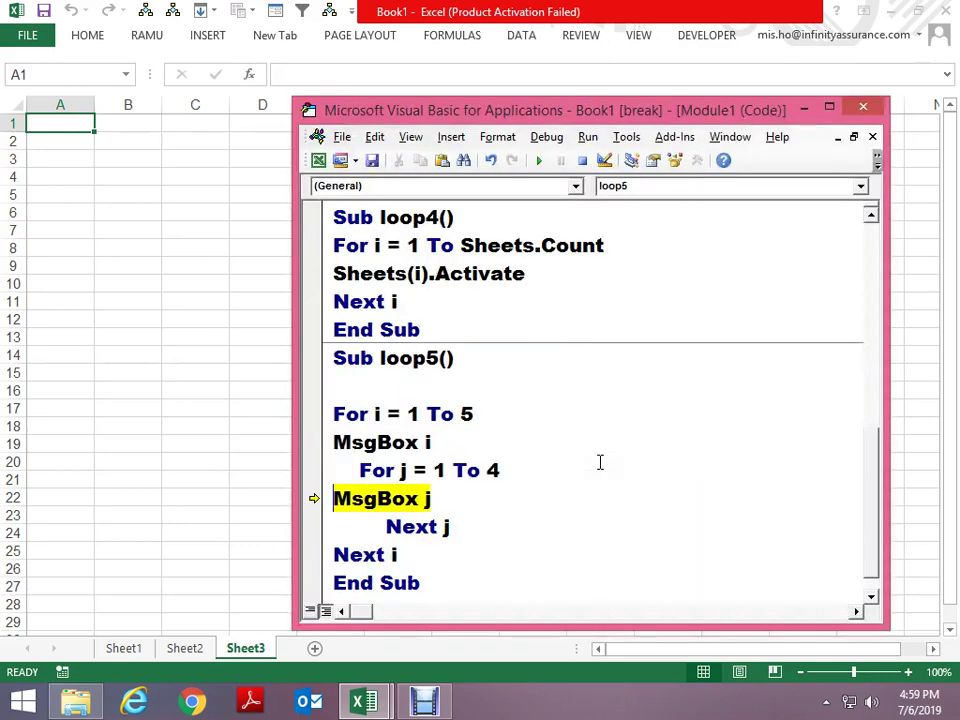
{"action": "key", "text": "F8"}
{"action": "key", "text": "Return"}
{"action": "key", "text": "F8"}
{"action": "key", "text": "F8"}
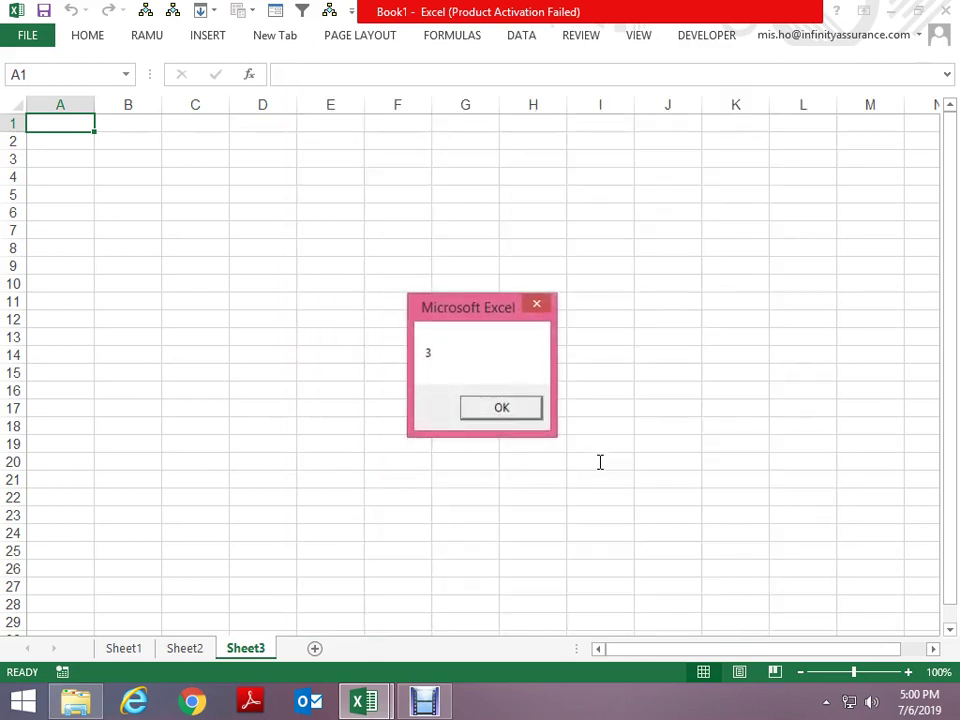
{"action": "key", "text": "Return"}
{"action": "key", "text": "Return"}
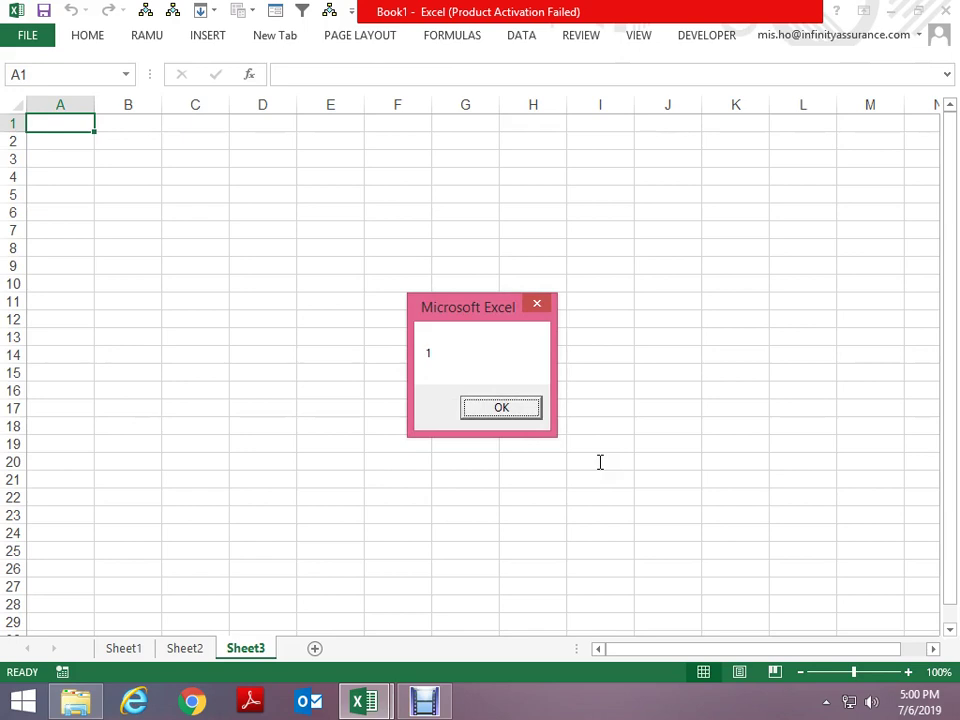
{"action": "key", "text": "Return"}
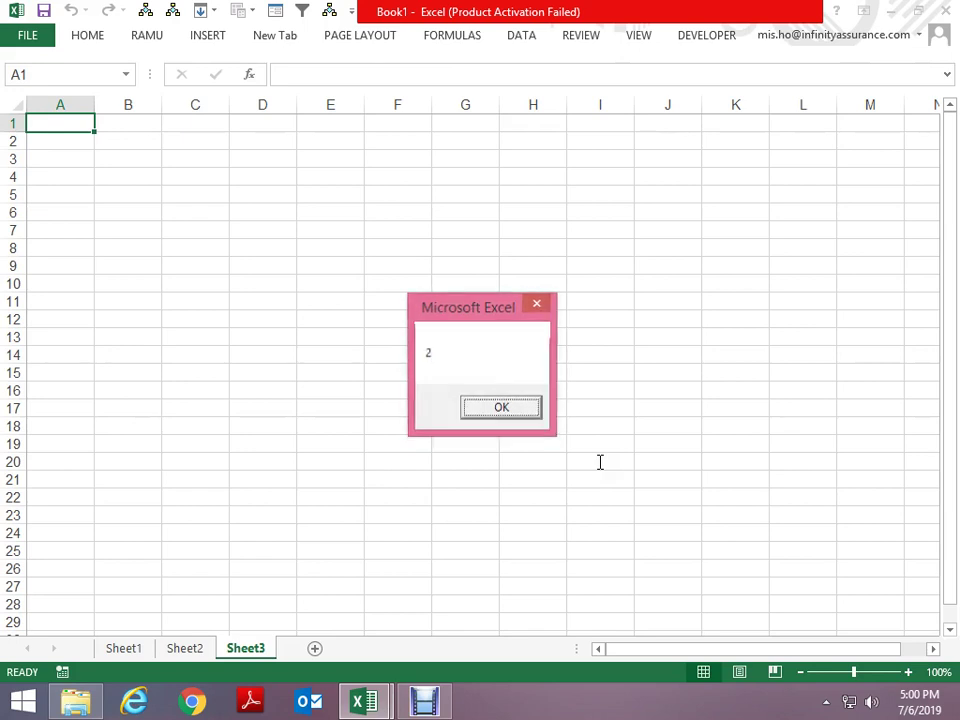
{"action": "key", "text": "Return"}
{"action": "key", "text": "Return"}
{"action": "key", "text": "Return"}
{"action": "key", "text": "Return"}
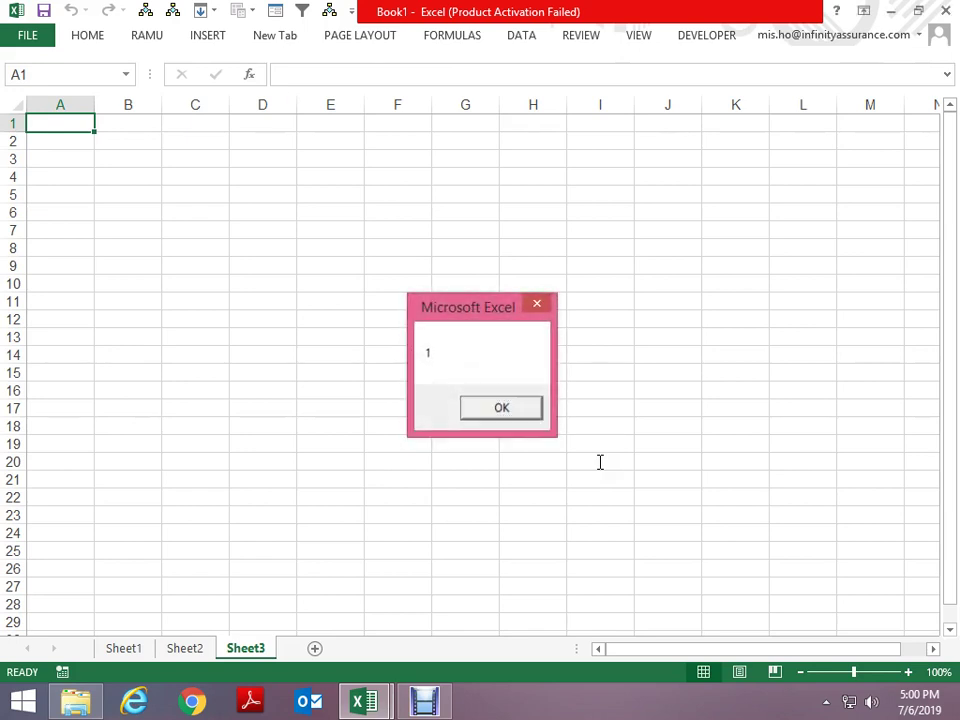
{"action": "key", "text": "Return"}
{"action": "key", "text": "Return"}
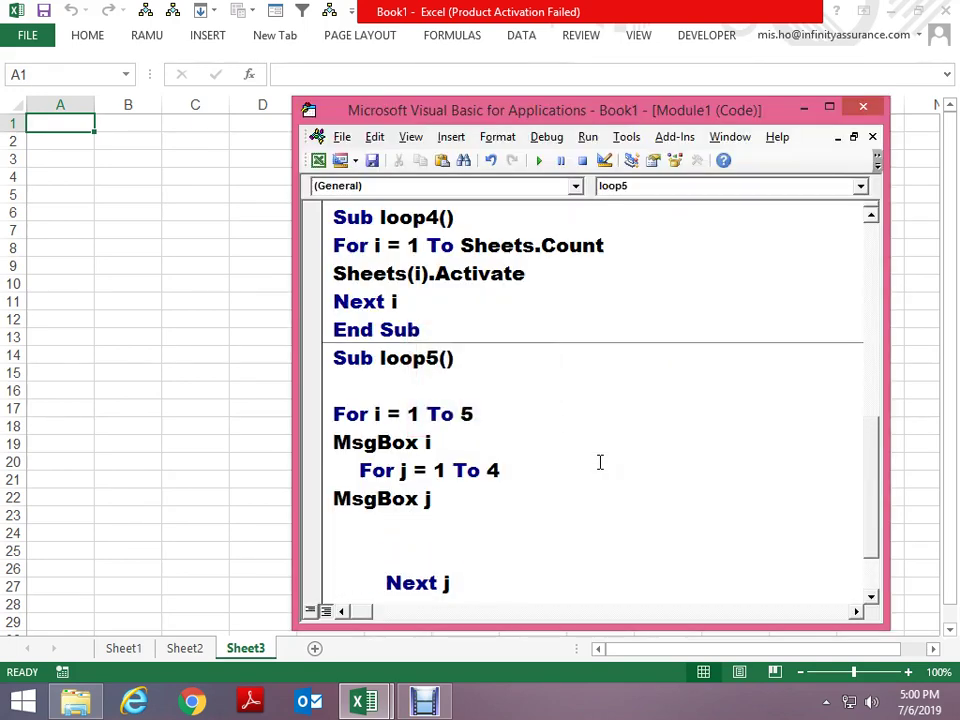
{"action": "key", "text": "Up"}
{"action": "key", "text": "Down"}
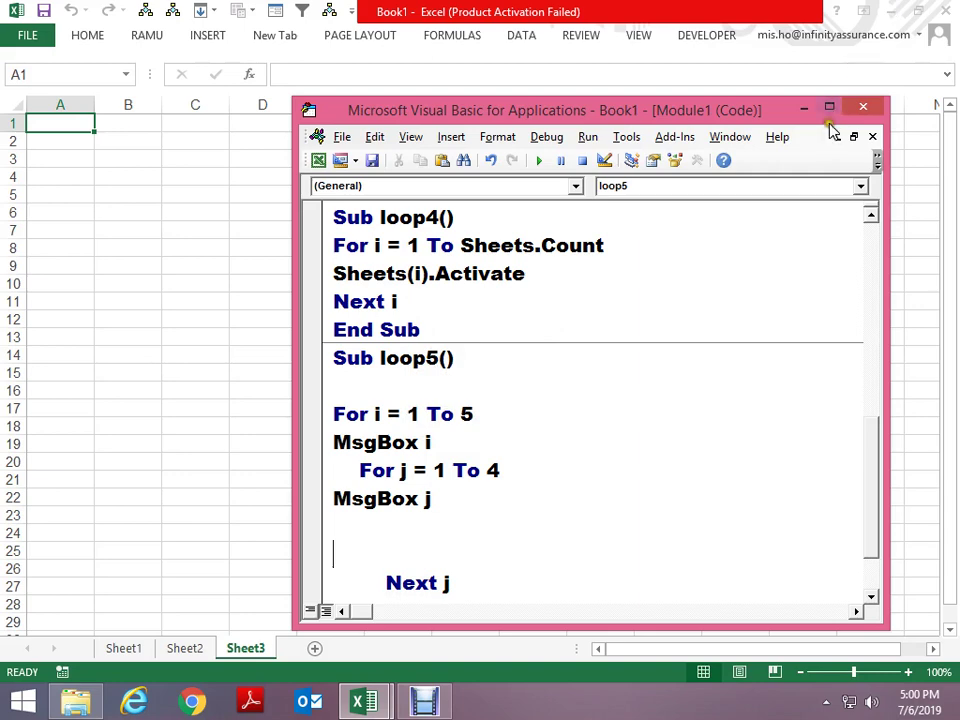
{"action": "left_click", "coordinate": [829, 106]}
{"action": "left_click", "coordinate": [42, 516]}
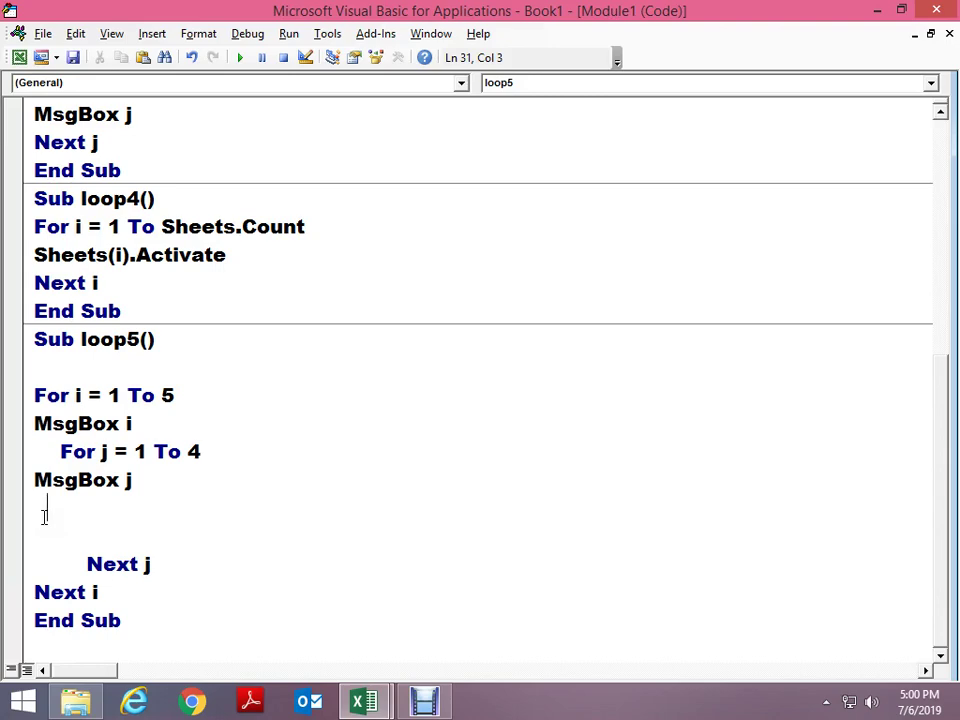
On Sheet1, select cells C5:C12 beside the numbers 5–12 in column A
{"action": "key", "text": "alt+F11"}
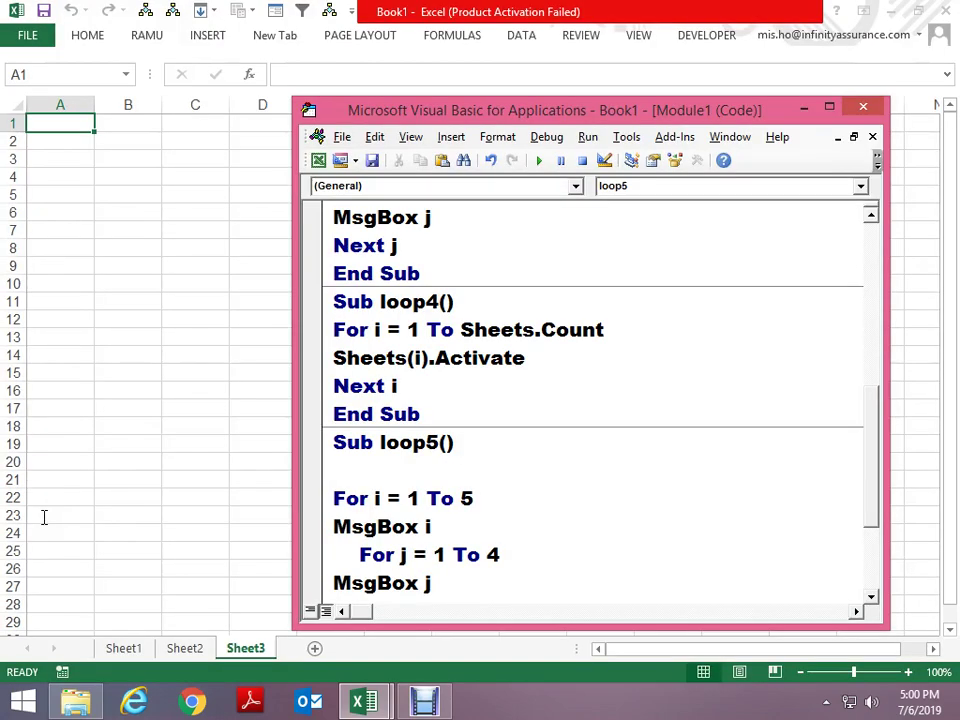
{"action": "key", "text": "ctrl+Page_Up"}
{"action": "key", "text": "ctrl+Page_Up"}
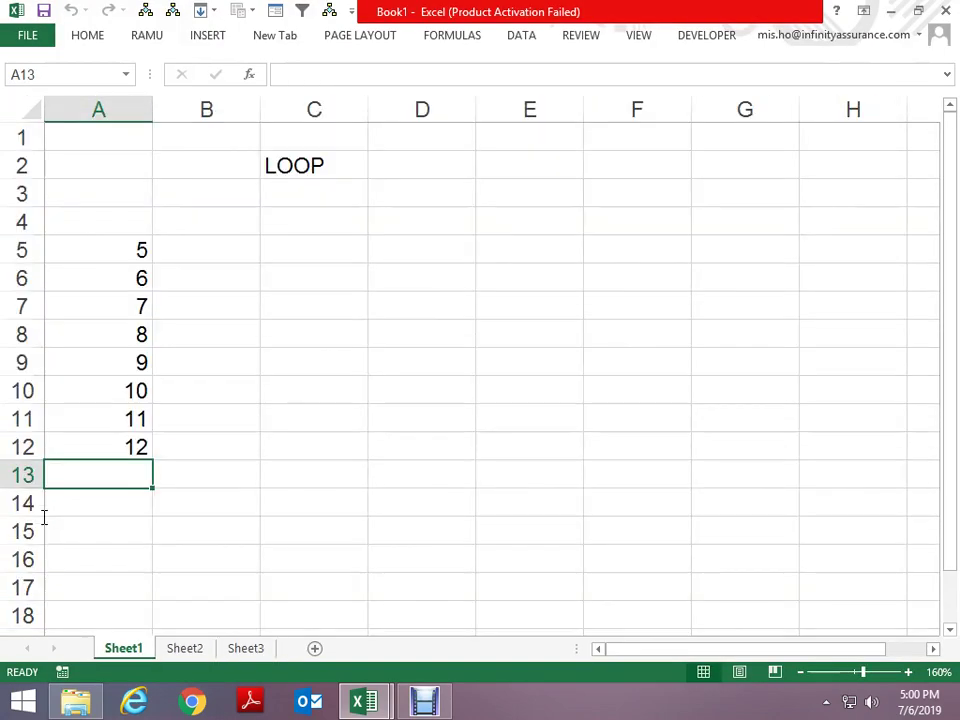
{"action": "key", "text": "Up"}
{"action": "key", "text": "Up"}
{"action": "key", "text": "Up"}
{"action": "key", "text": "Up"}
{"action": "key", "text": "Up"}
{"action": "key", "text": "Up"}
{"action": "key", "text": "ctrl+shift+Down"}
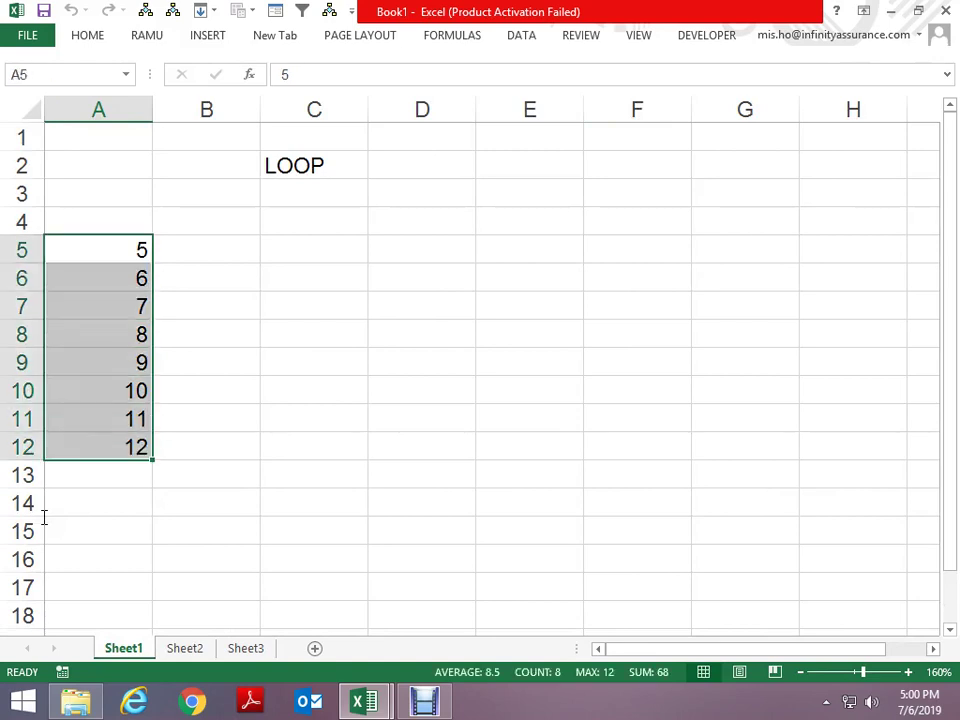
{"action": "key", "text": "Right"}
{"action": "key", "text": "Right"}
{"action": "key", "text": "shift+Down"}
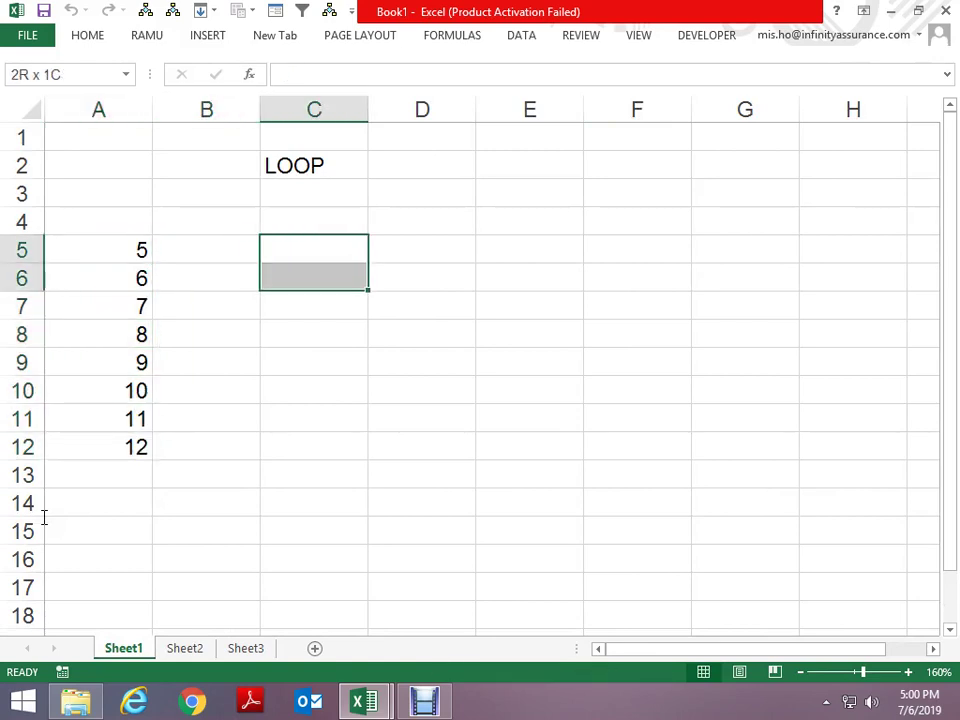
{"action": "key", "text": "shift+Down"}
{"action": "key", "text": "shift+Down"}
{"action": "key", "text": "shift+Down"}
{"action": "key", "text": "shift+Down"}
{"action": "key", "text": "shift+Down"}
Below loop5, create Sub loop6 with a For Each cell In Selection line
{"action": "key", "text": "alt+F11"}
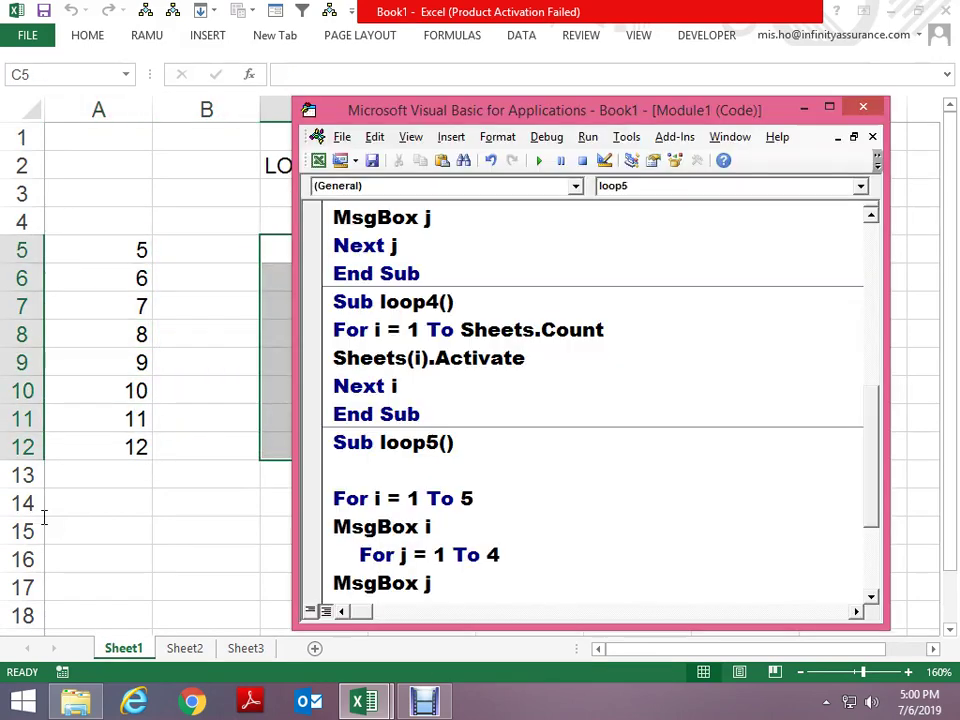
{"action": "key", "text": "Down"}
{"action": "key", "text": "Down"}
{"action": "key", "text": "Down"}
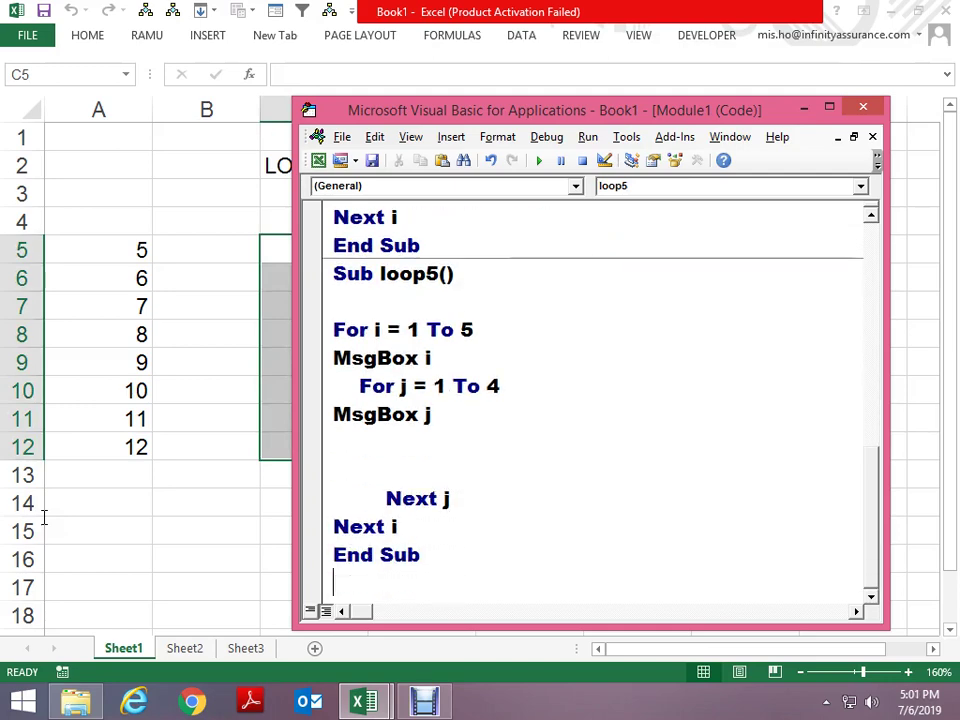
{"action": "type", "text": "sub loo"}
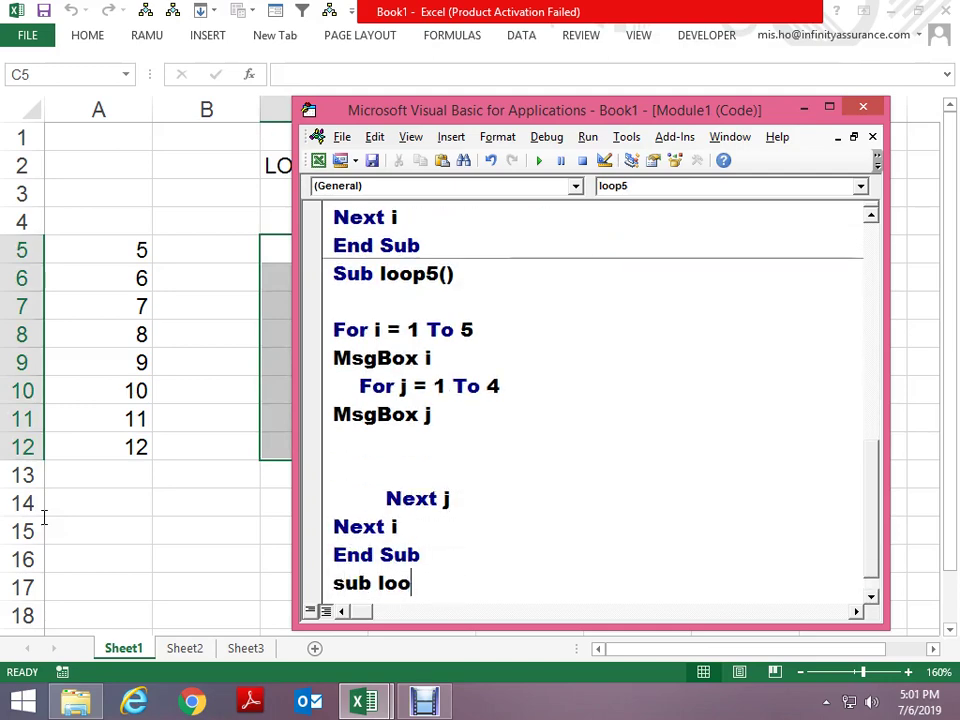
{"action": "type", "text": "p6"}
{"action": "key", "text": "Return"}
{"action": "key", "text": "Return"}
{"action": "type", "text": "fo"}
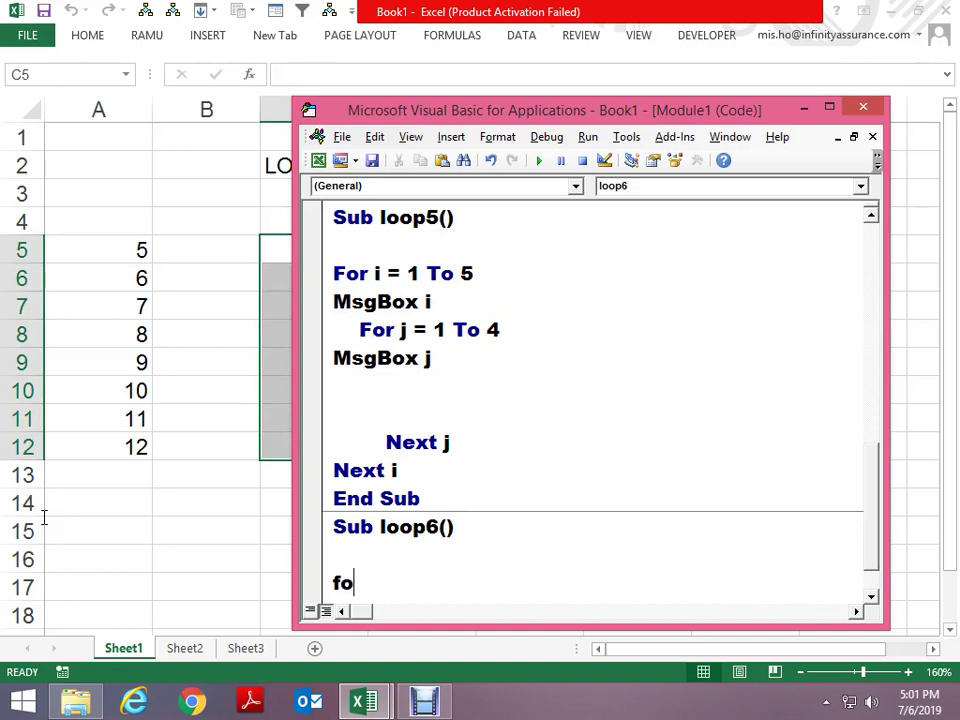
{"action": "type", "text": "r each"}
{"action": "key", "text": "BackSpace"}
{"action": "type", "text": "ch "}
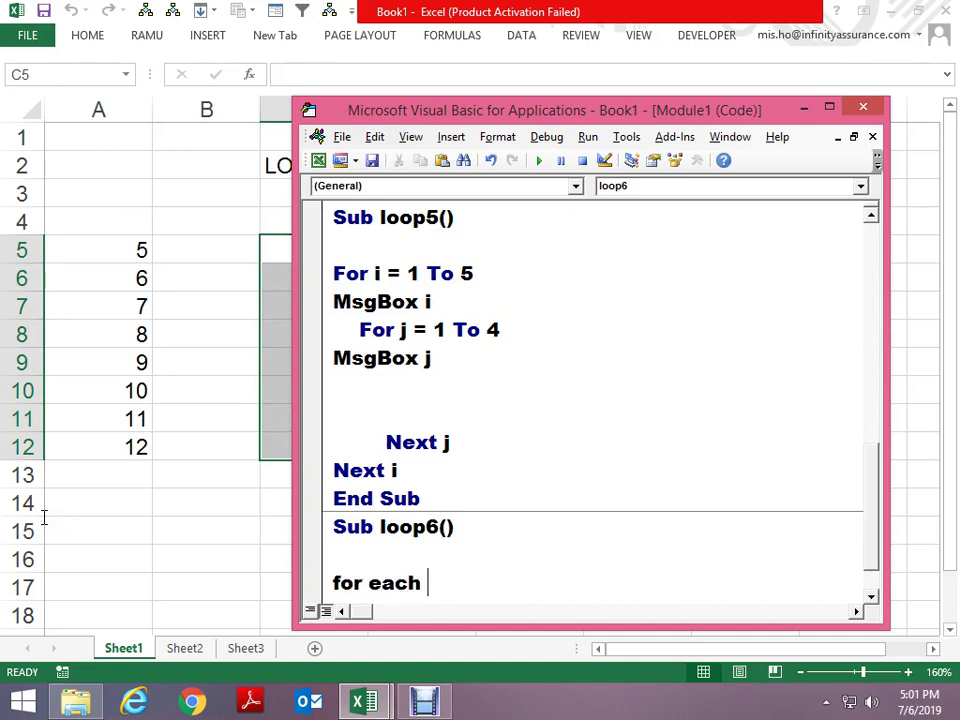
{"action": "type", "text": "cell in selecti"}
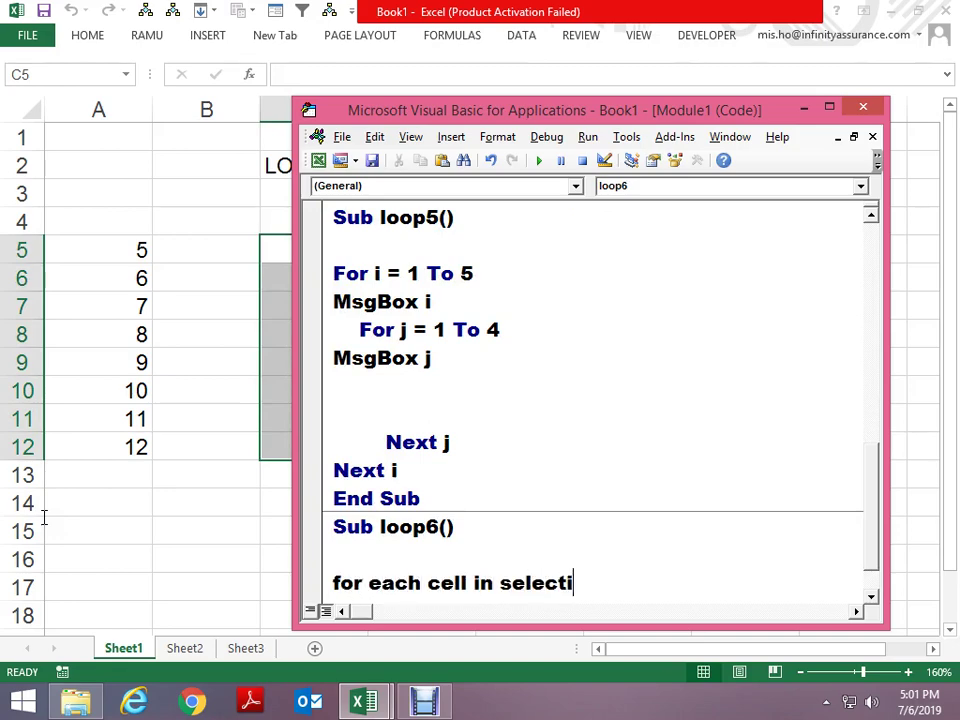
{"action": "type", "text": "on"}
{"action": "key", "text": "Return"}
Close the loop with Next cell, leaving one empty line for the loop body
{"action": "type", "text": "next c"}
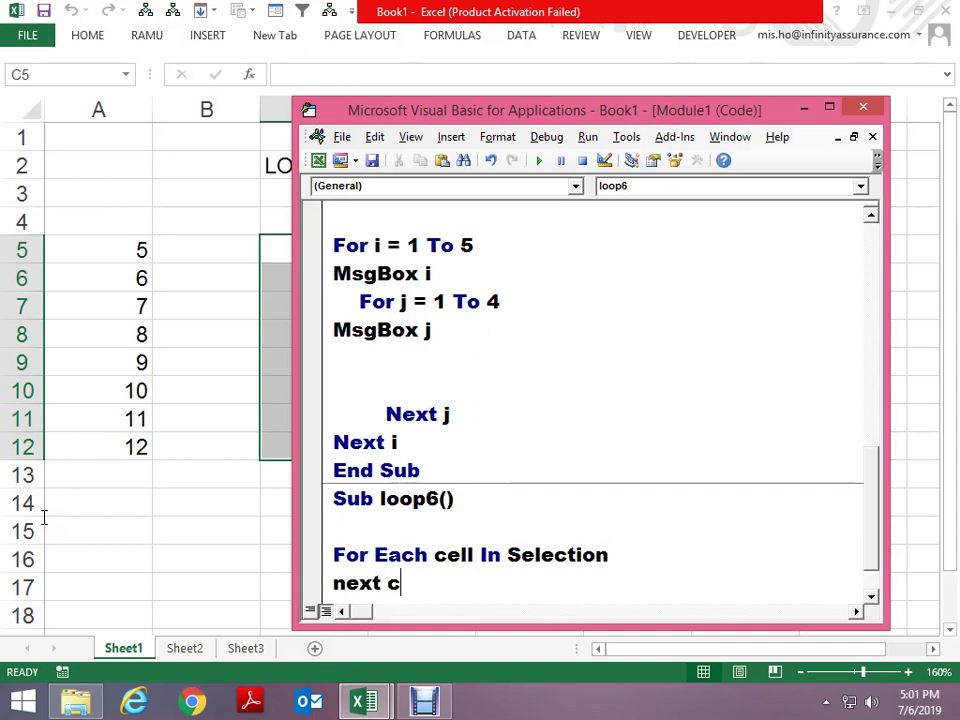
{"action": "type", "text": "ell"}
{"action": "key", "text": "Down"}
{"action": "key", "text": "Up"}
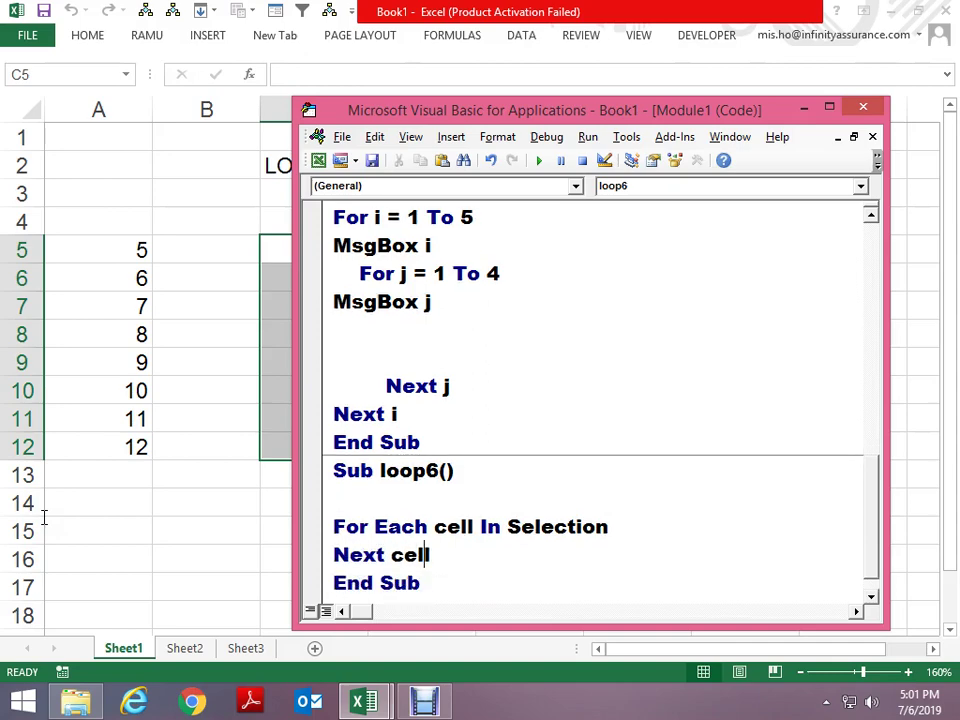
{"action": "key", "text": "Home"}
{"action": "key", "text": "Return"}
{"action": "key", "text": "Down"}
{"action": "key", "text": "Down"}
{"action": "key", "text": "Up"}
{"action": "key", "text": "Up"}
{"action": "key", "text": "Up"}
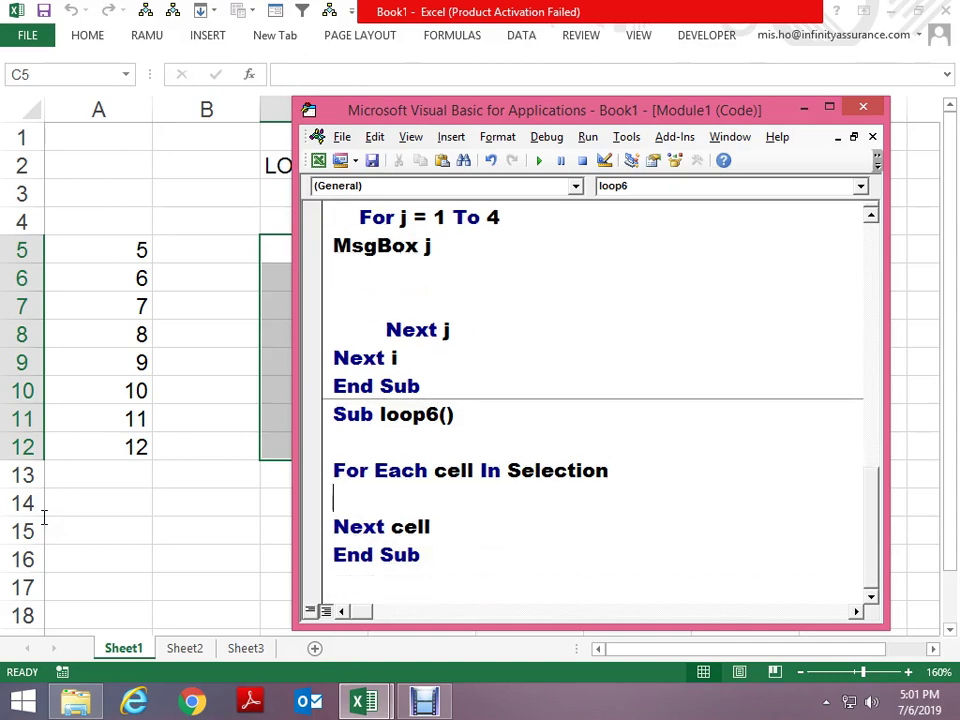
{"action": "key", "text": "Up"}
{"action": "key", "text": "Up"}
{"action": "key", "text": "Delete"}
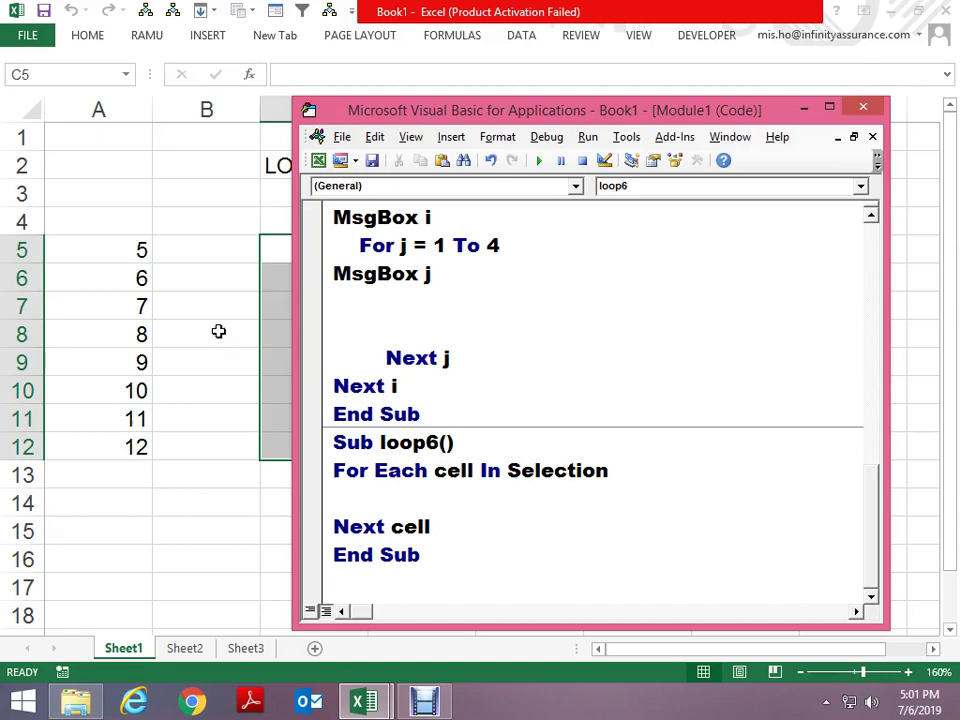
Drag the code editor up and right so Sheet1's selected column C cells show beside loop6
{"action": "mouse_move", "coordinate": [420, 115]}
{"action": "left_mouse_down"}
{"action": "mouse_move", "coordinate": [532, 76]}
{"action": "mouse_move", "coordinate": [510, 74]}
{"action": "left_mouse_up"}
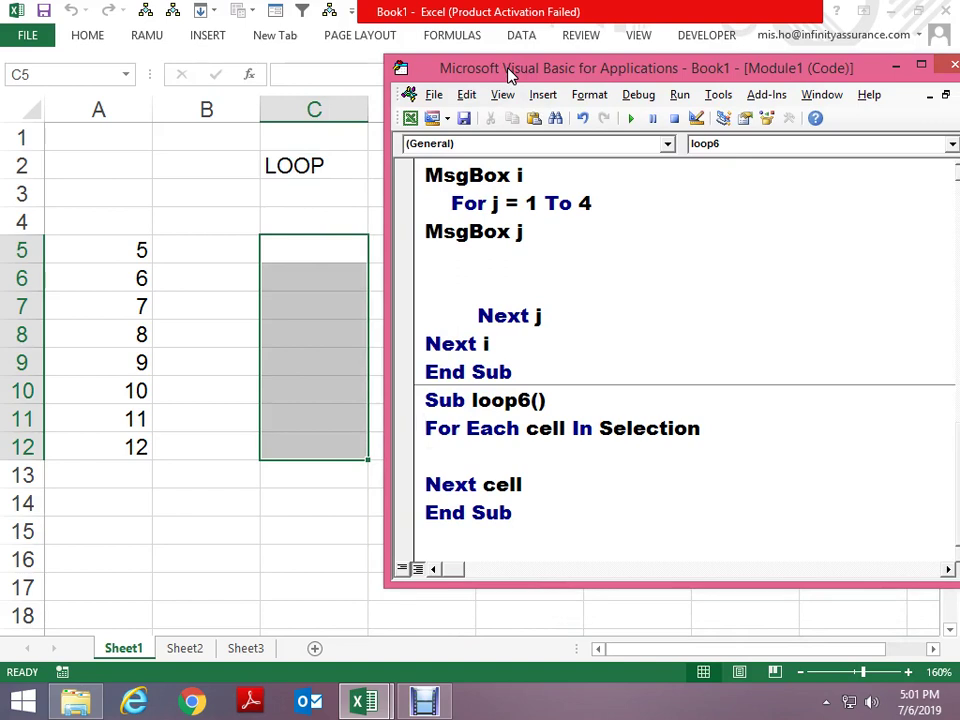
{"action": "key", "text": "alt"}
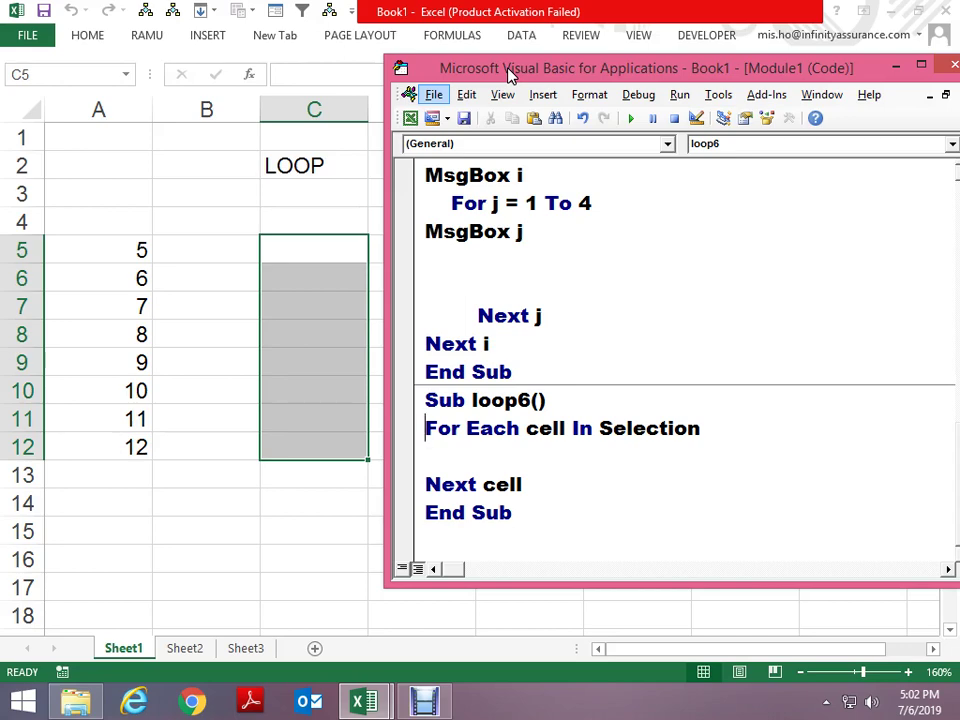
Select cells A5:A12 on the worksheet and return to the code editor
{"action": "key", "text": "alt+F11"}
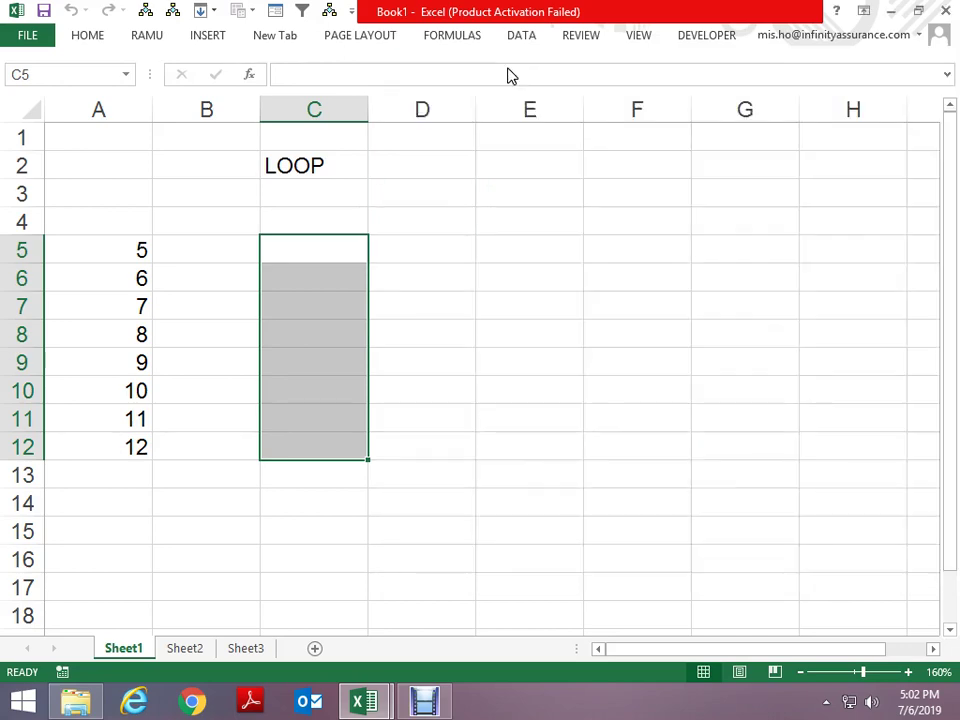
{"action": "key", "text": "Down"}
{"action": "key", "text": "Left"}
{"action": "key", "text": "Left"}
{"action": "key", "text": "Up"}
{"action": "key", "text": "shift+Down"}
{"action": "key", "text": "shift+Down"}
{"action": "key", "text": "shift+Down"}
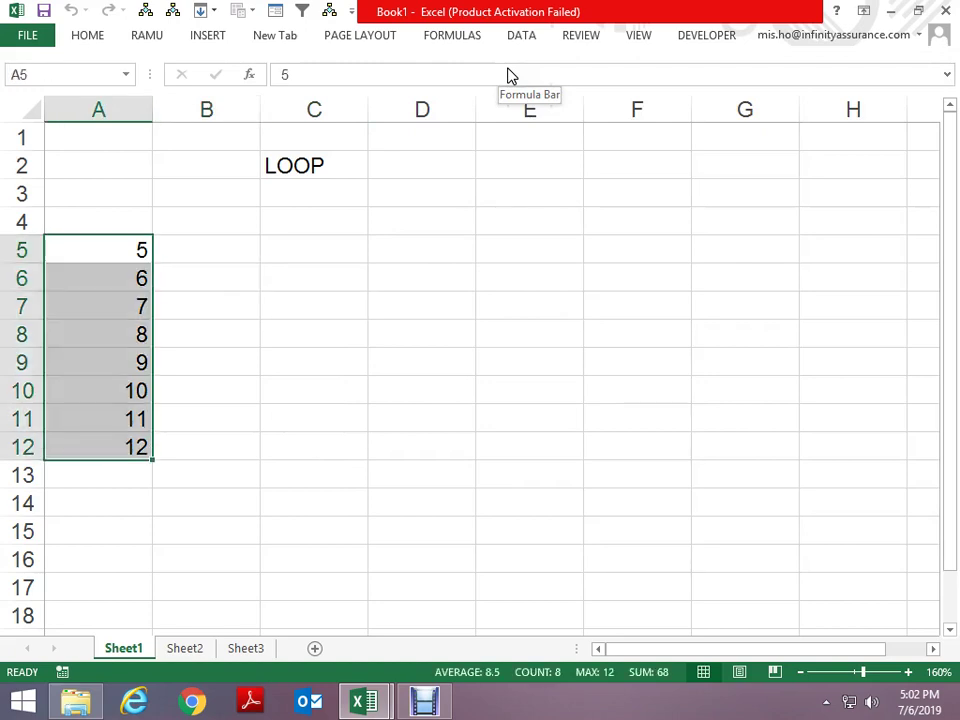
{"action": "key", "text": "alt+F11"}
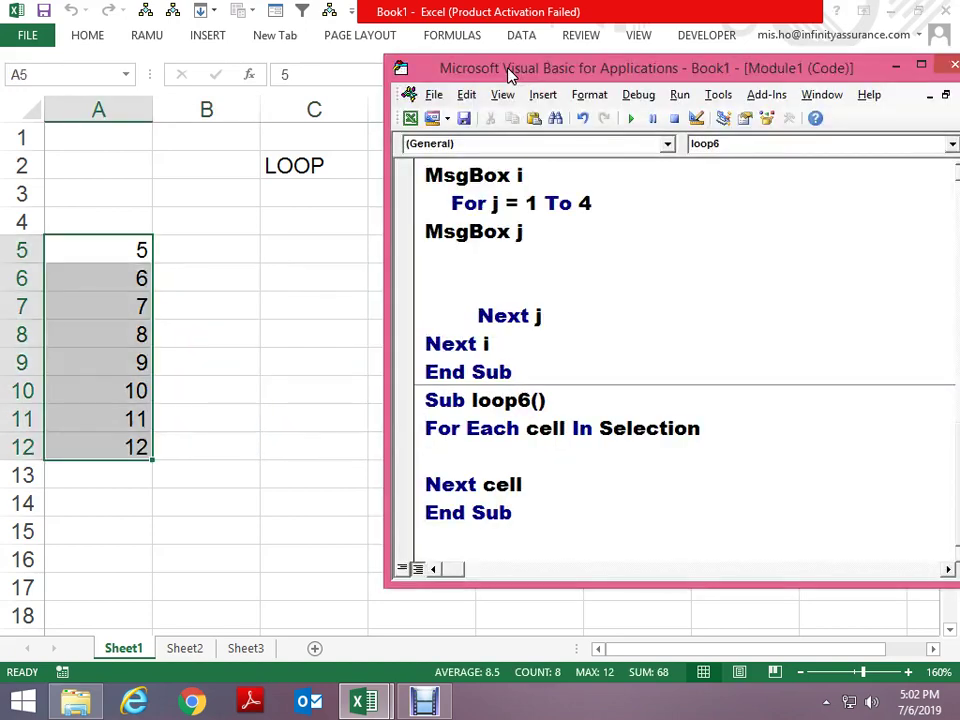
Add MsgBox cell.Value inside loop6's For Each loop and step through, showing 5, 6 and 7
{"action": "type", "text": "ms"}
{"action": "type", "text": "gbox cell.val"}
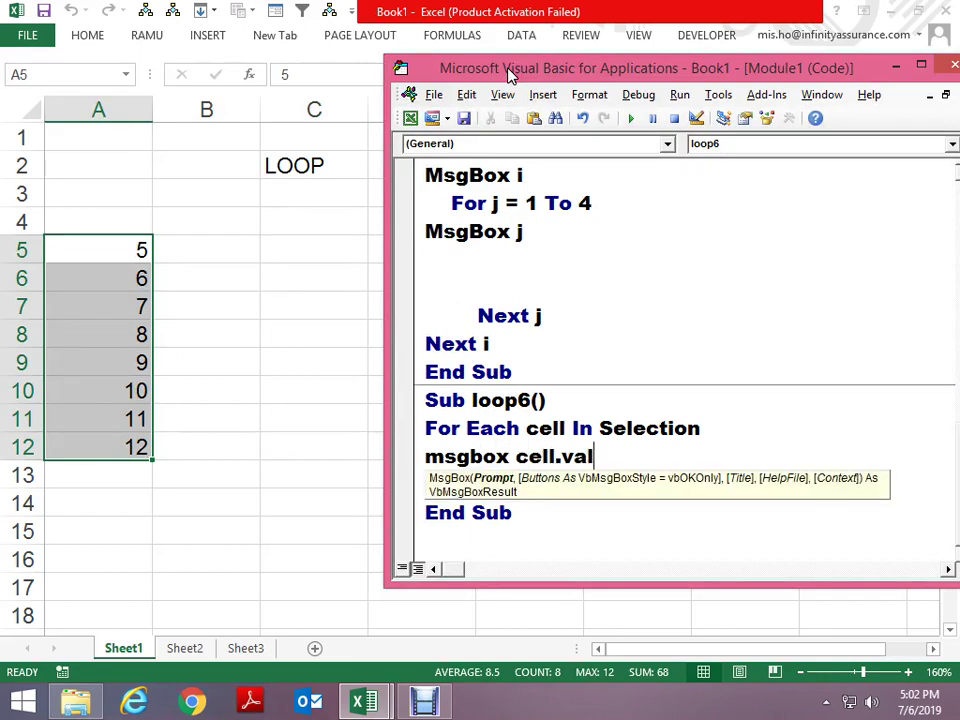
{"action": "type", "text": "ue"}
{"action": "key", "text": "Up"}
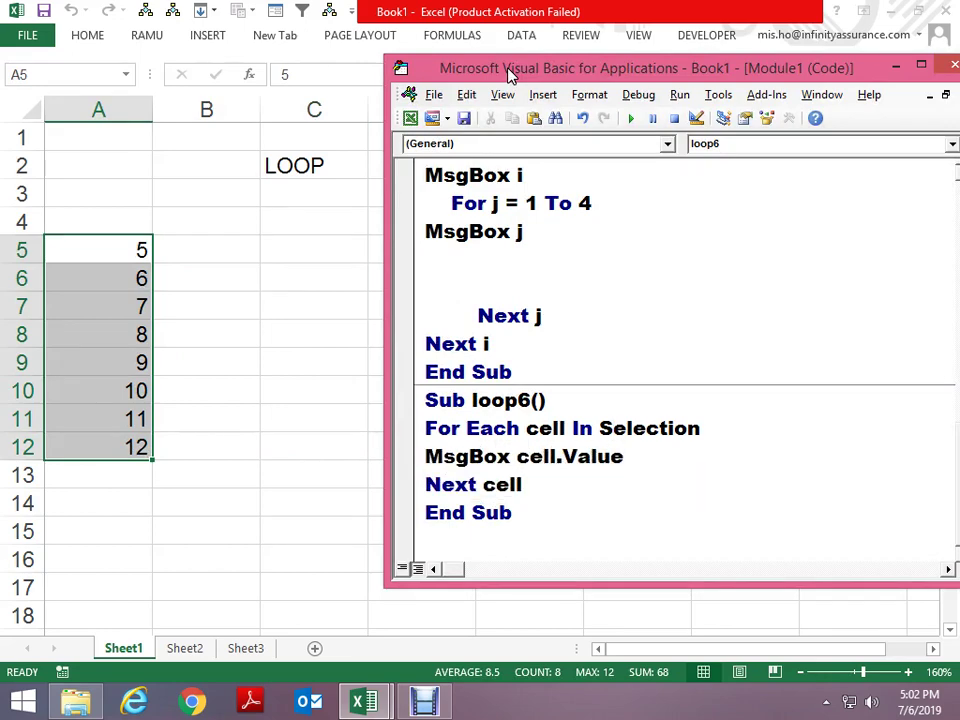
{"action": "key", "text": "F8"}
{"action": "key", "text": "F8"}
{"action": "key", "text": "F8"}
{"action": "key", "text": "F8"}
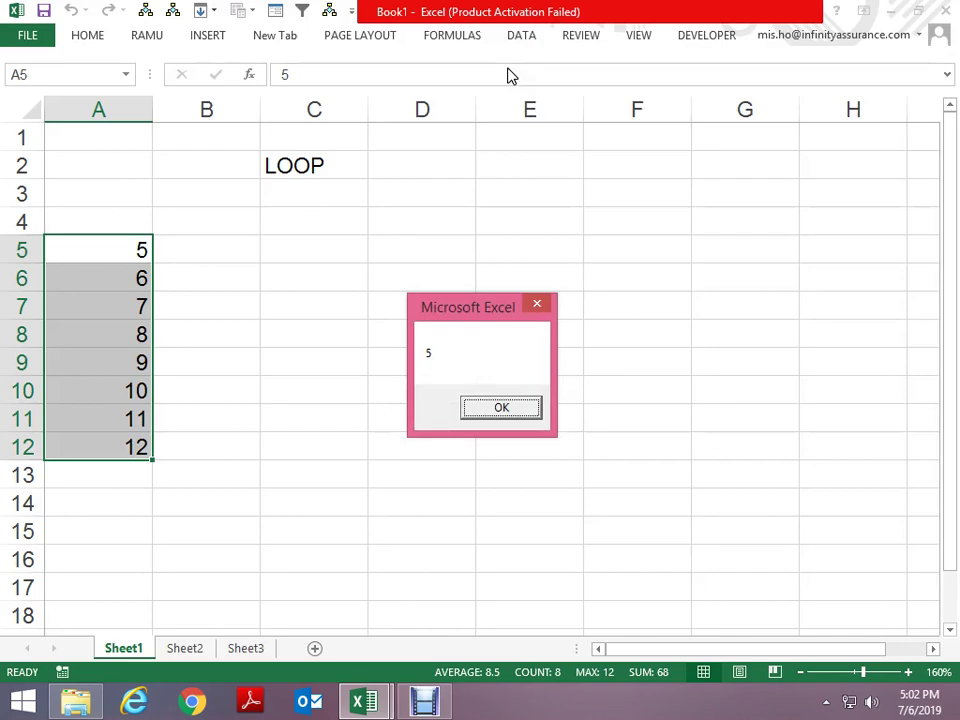
{"action": "key", "text": "Return"}
{"action": "key", "text": "F8"}
{"action": "key", "text": "F8"}
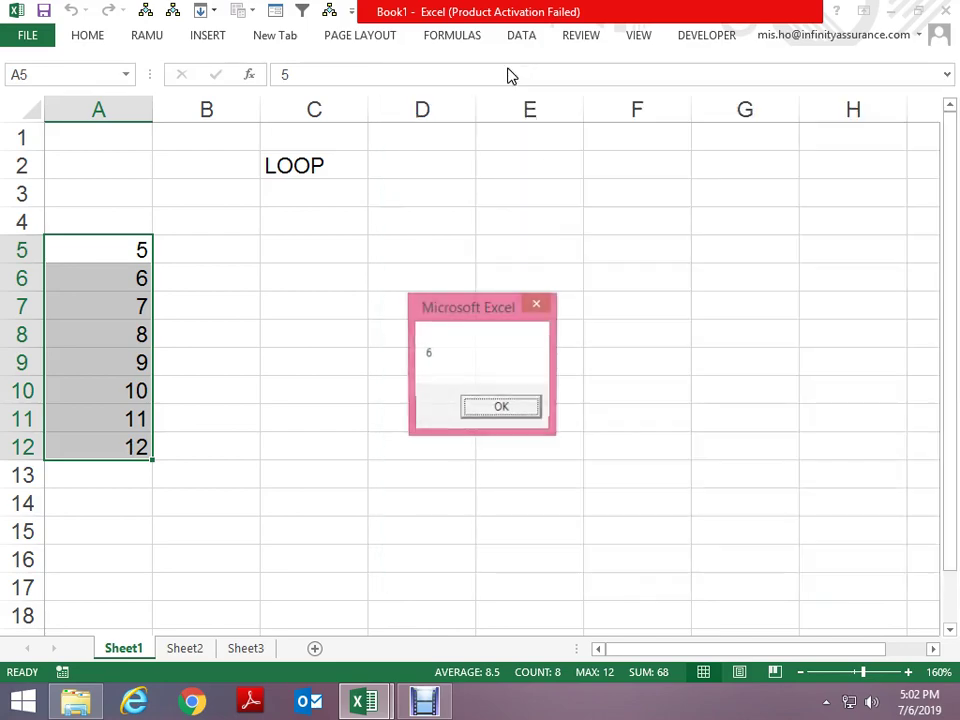
{"action": "key", "text": "Return"}
{"action": "key", "text": "F8"}
{"action": "key", "text": "F8"}
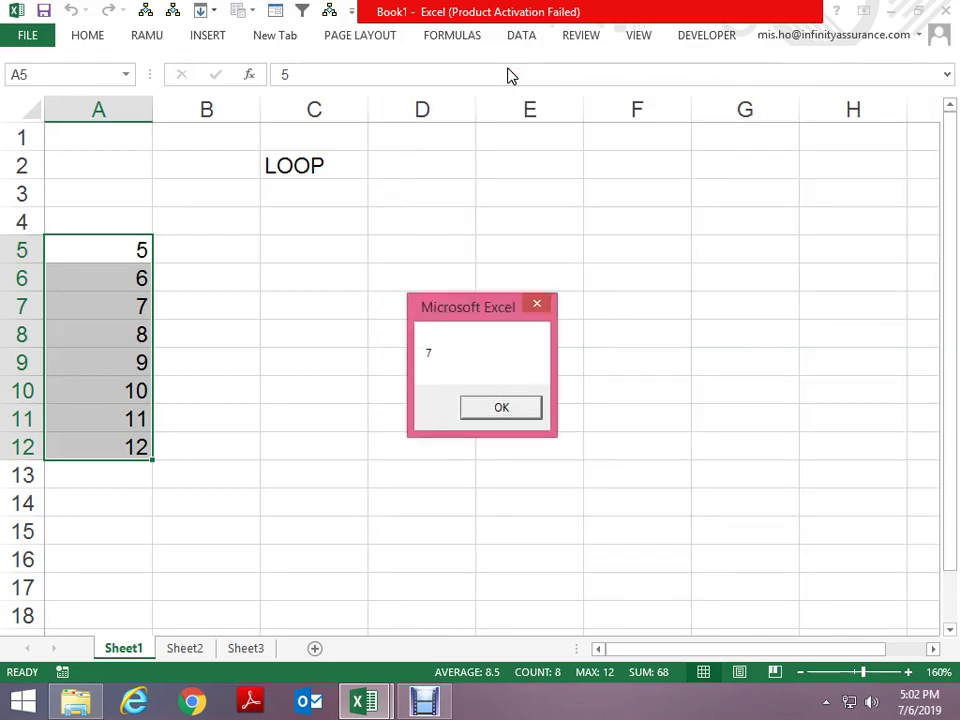
{"action": "key", "text": "Return"}
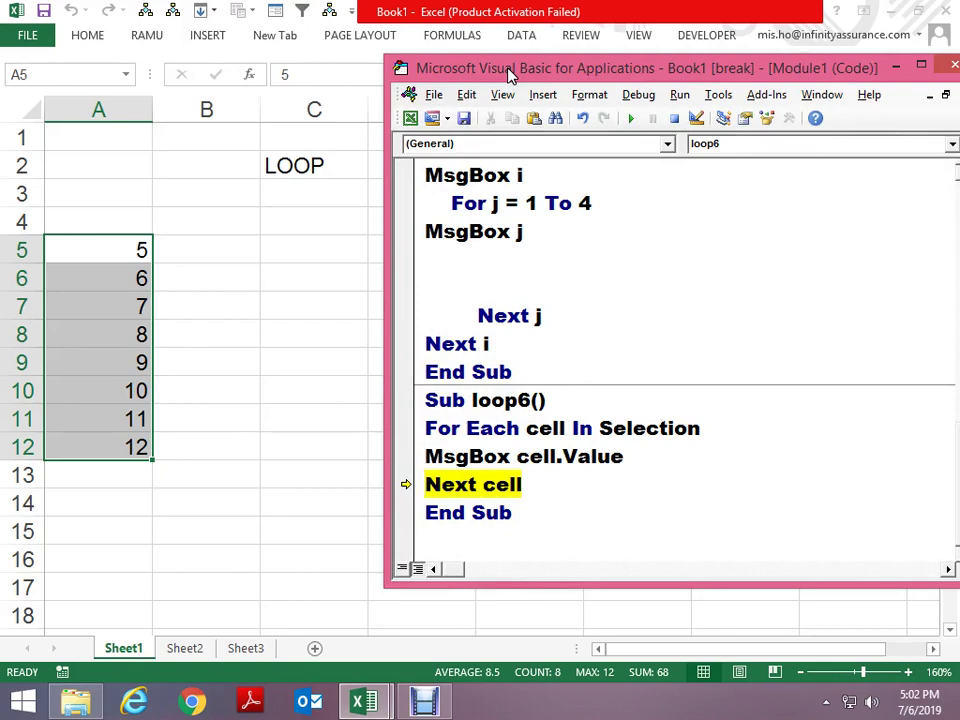
Comment out MsgBox cell.Value and add a MsgBox cell.Address line below it
{"action": "type", "text": "'"}
{"action": "key", "text": "Down"}
{"action": "key", "text": "Return"}
{"action": "type", "text": "ms"}
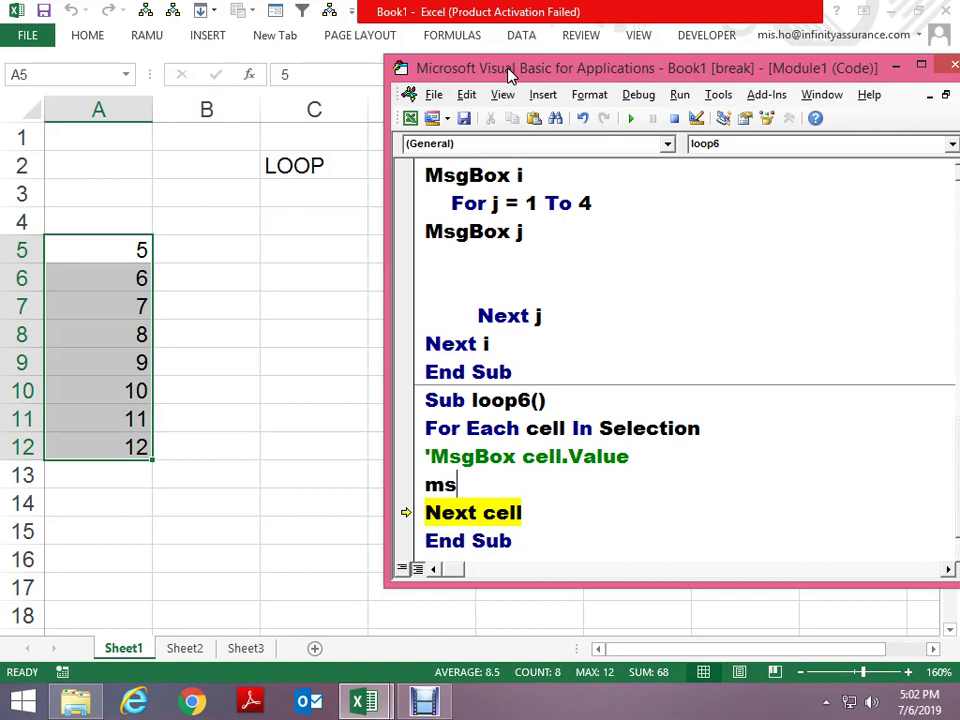
{"action": "type", "text": "gbox cell.add"}
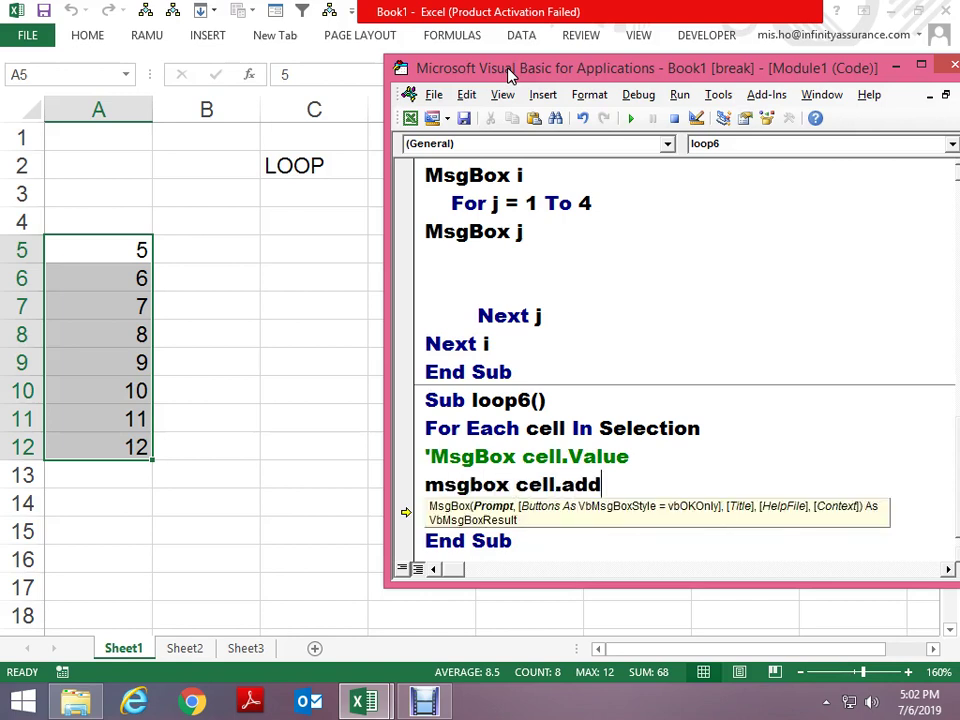
{"action": "type", "text": "ress"}
{"action": "key", "text": "Up"}
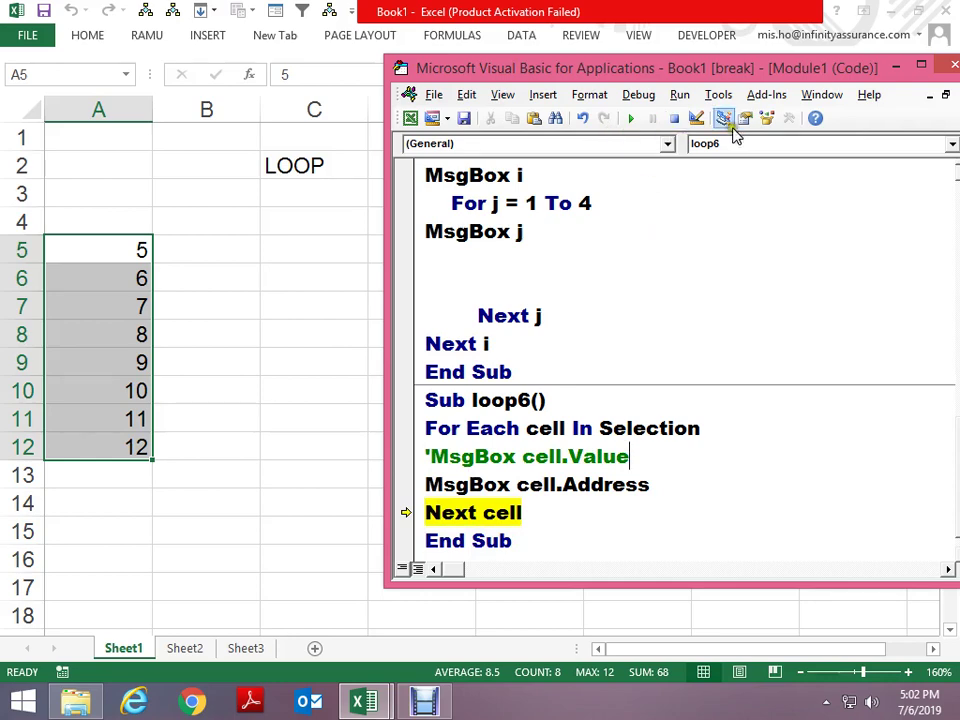
Reset loop6 and step through it, showing addresses $A$5 through $A$12
{"action": "left_click", "coordinate": [673, 119]}
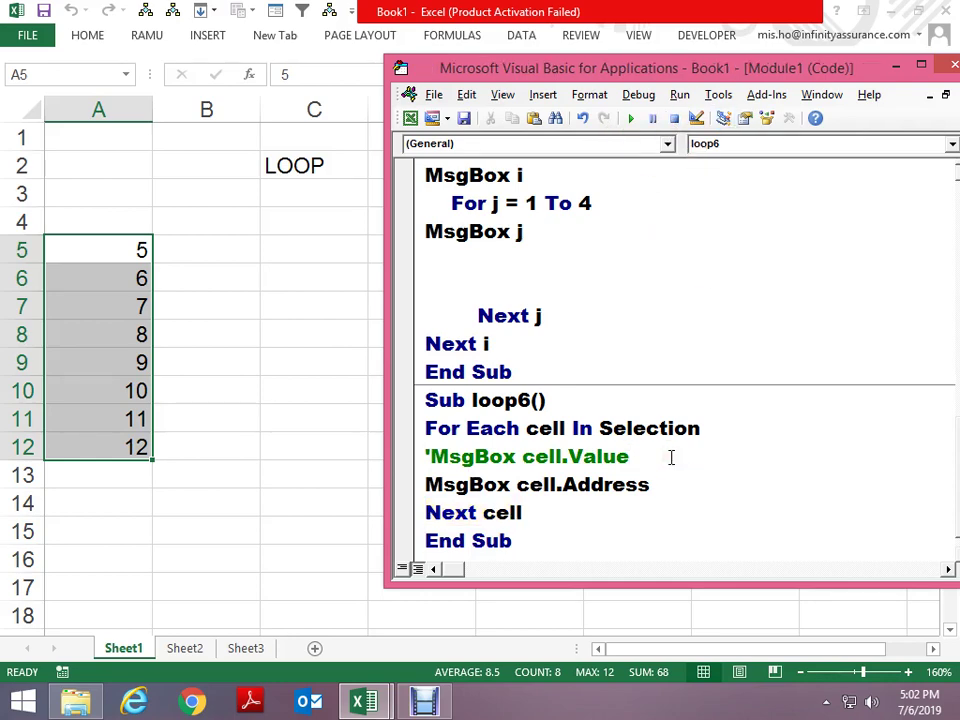
{"action": "key", "text": "F8"}
{"action": "key", "text": "F8"}
{"action": "key", "text": "F8"}
{"action": "key", "text": "F8"}
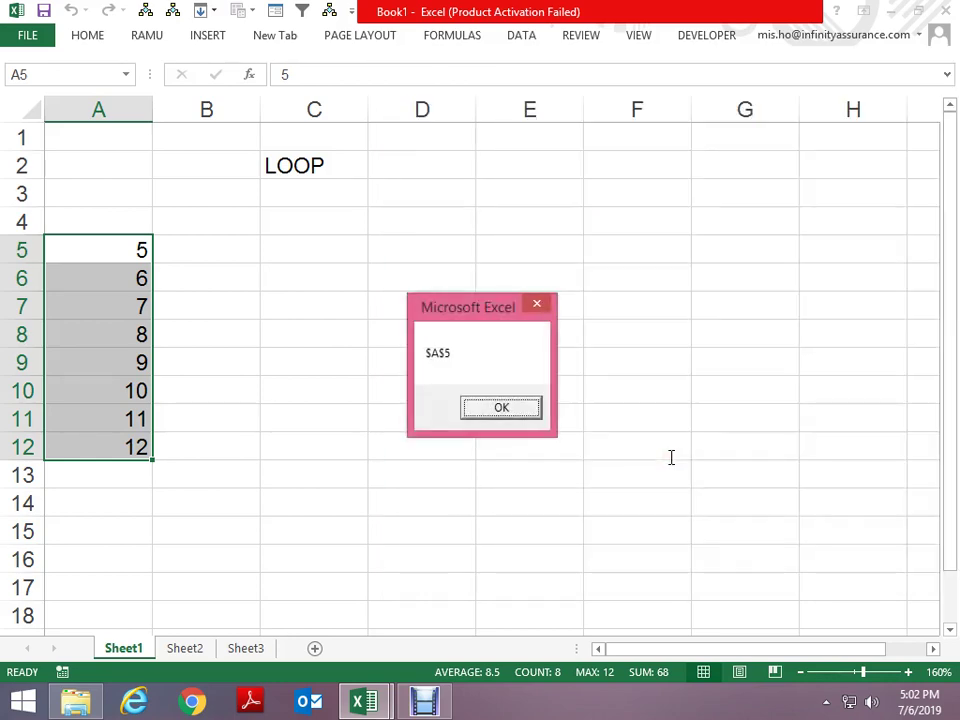
{"action": "key", "text": "Return"}
{"action": "key", "text": "F8"}
{"action": "key", "text": "F8"}
{"action": "key", "text": "Return"}
{"action": "key", "text": "F8"}
{"action": "key", "text": "F8"}
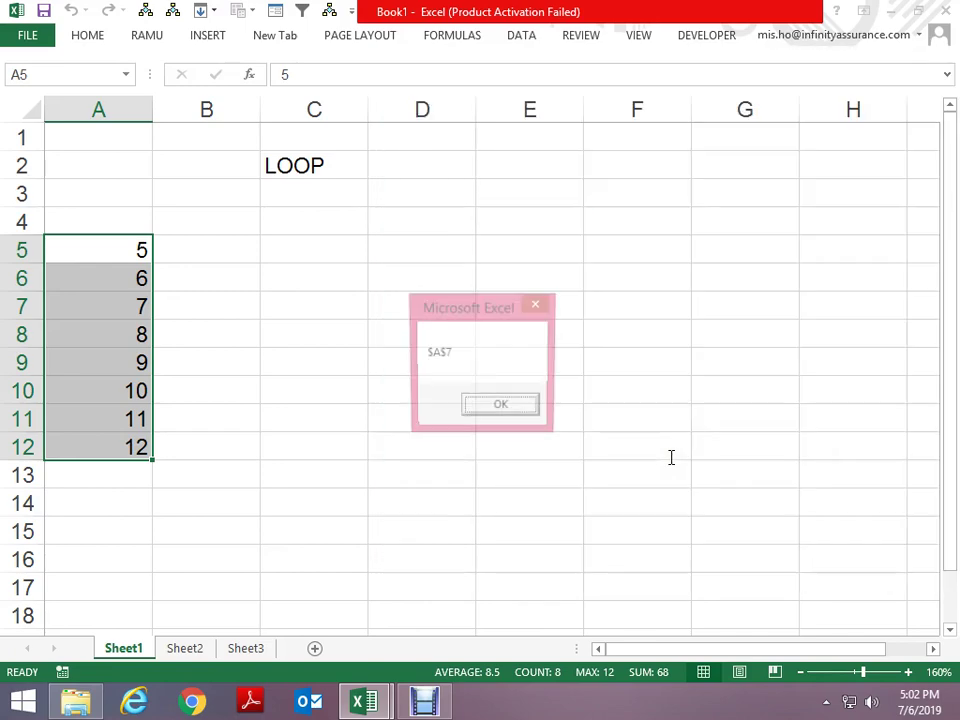
{"action": "key", "text": "Return"}
{"action": "key", "text": "F8"}
{"action": "key", "text": "F8"}
{"action": "key", "text": "Return"}
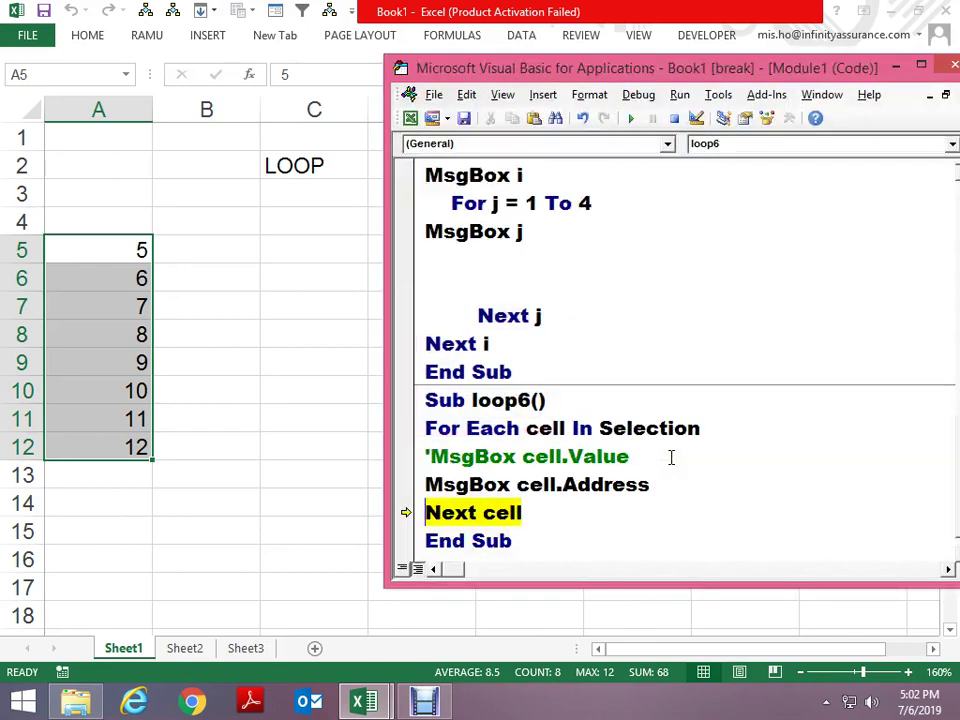
{"action": "key", "text": "F8"}
{"action": "key", "text": "F8"}
{"action": "key", "text": "Return"}
{"action": "key", "text": "F8"}
{"action": "key", "text": "F8"}
{"action": "key", "text": "Return"}
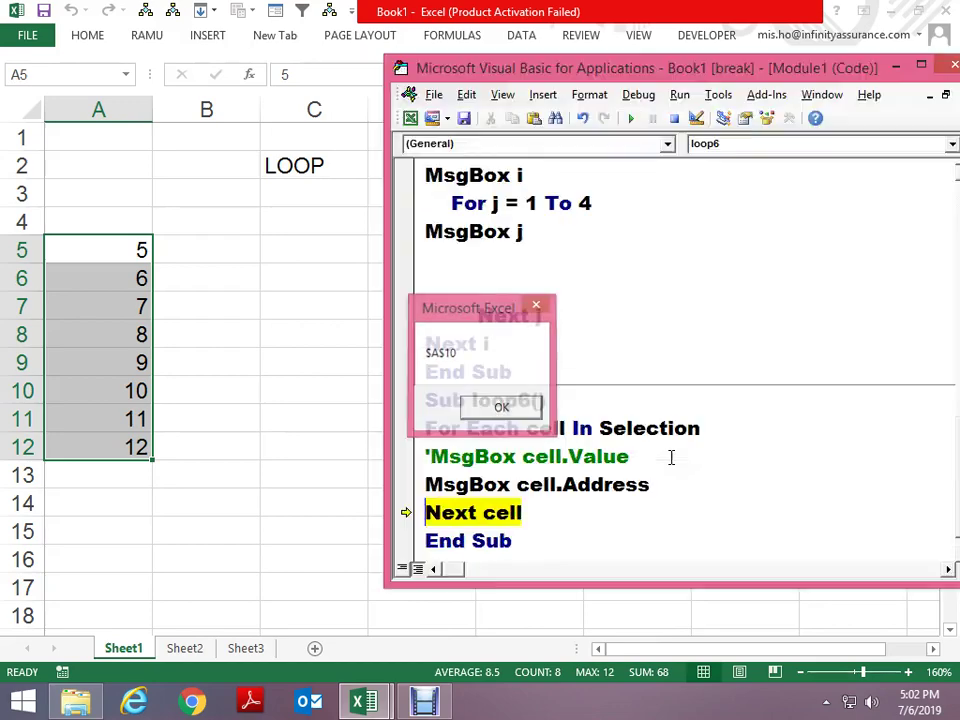
{"action": "key", "text": "F8"}
{"action": "key", "text": "F8"}
{"action": "key", "text": "Return"}
{"action": "key", "text": "F8"}
{"action": "key", "text": "F8"}
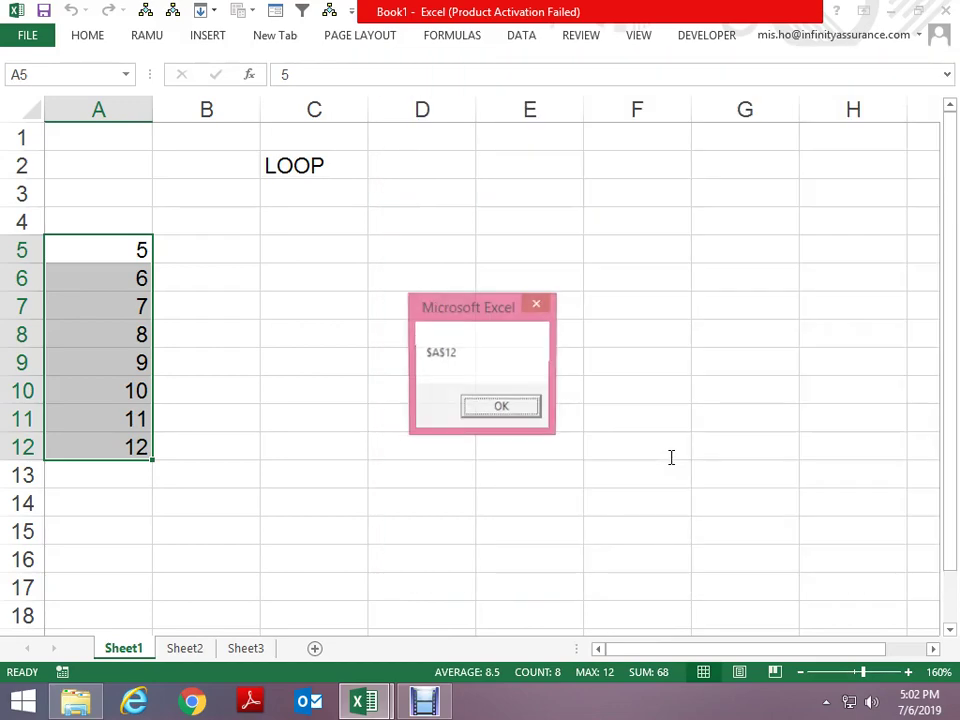
{"action": "key", "text": "Return"}
{"action": "key", "text": "F8"}
{"action": "key", "text": "F8"}
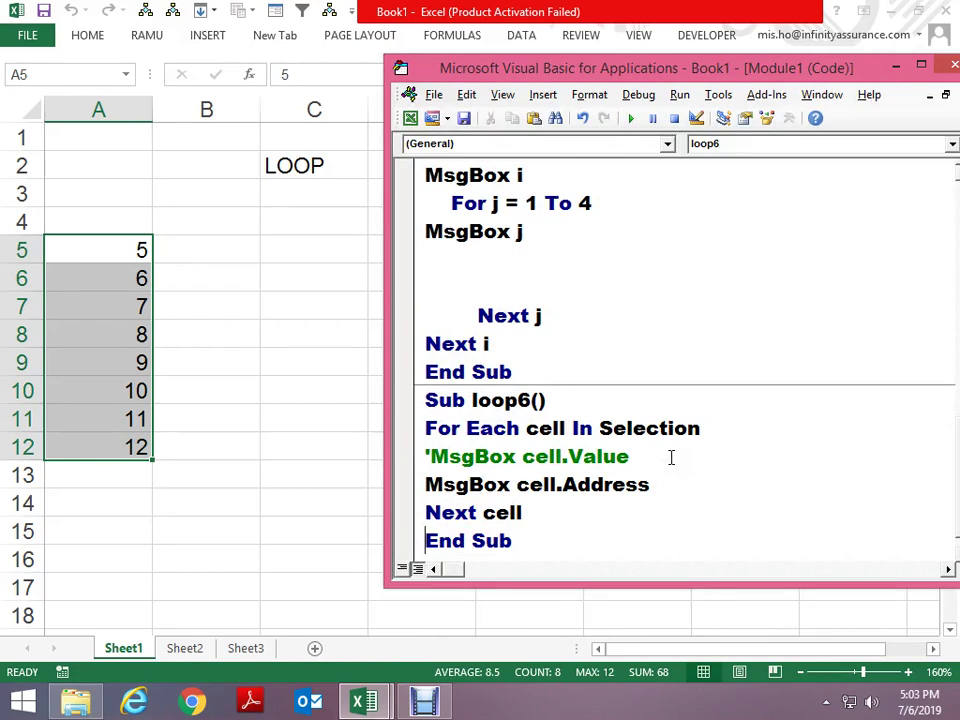
Comment out MsgBox cell.Address and add a Range(cell.Address).Activate line
{"action": "key", "text": "Up"}
{"action": "key", "text": "Up"}
{"action": "type", "text": "'"}
{"action": "key", "text": "Down"}
{"action": "key", "text": "Return"}
{"action": "key", "text": "Up"}
{"action": "type", "text": "ra"}
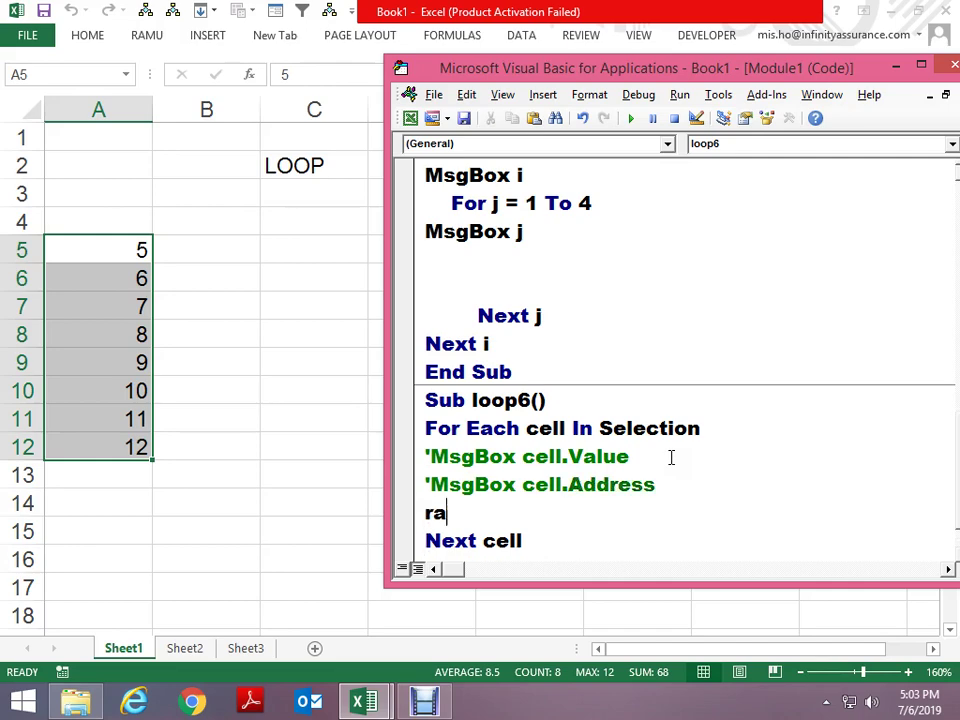
{"action": "type", "text": "g"}
{"action": "key", "text": "BackSpace"}
{"action": "type", "text": "nge"}
{"action": "type", "text": "(cell.addre"}
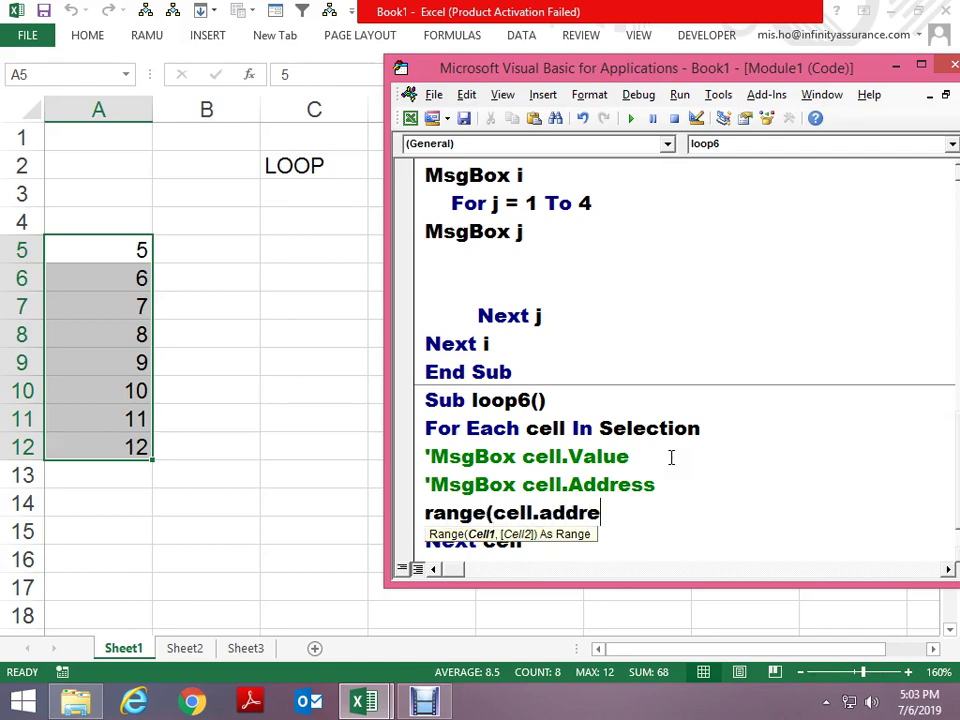
{"action": "type", "text": "ss).ac"}
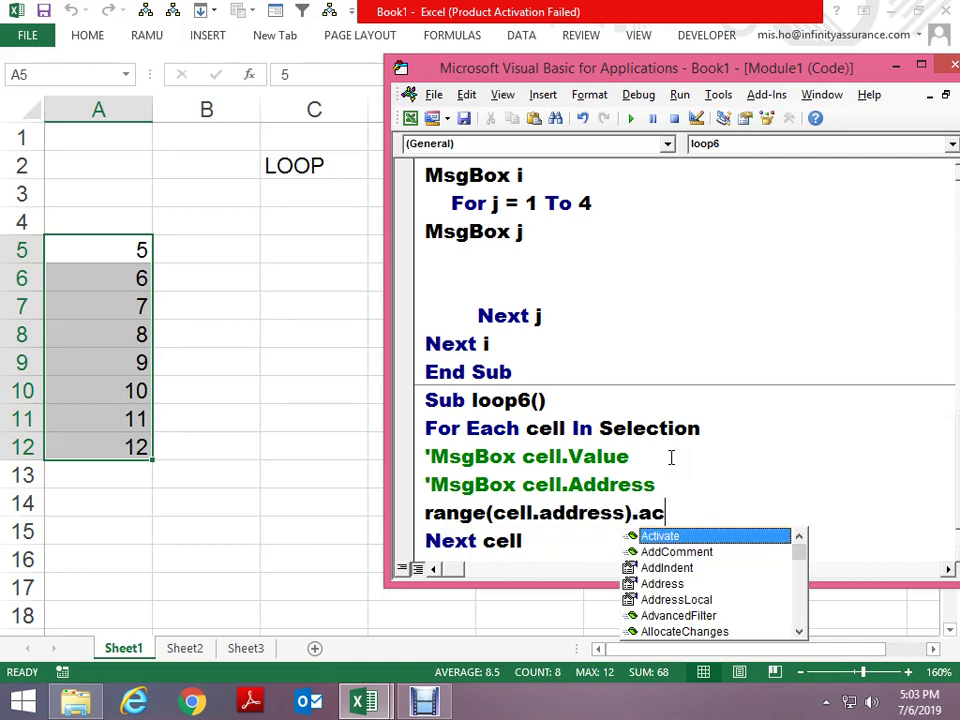
{"action": "key", "text": "Tab"}
{"action": "key", "text": "Down"}
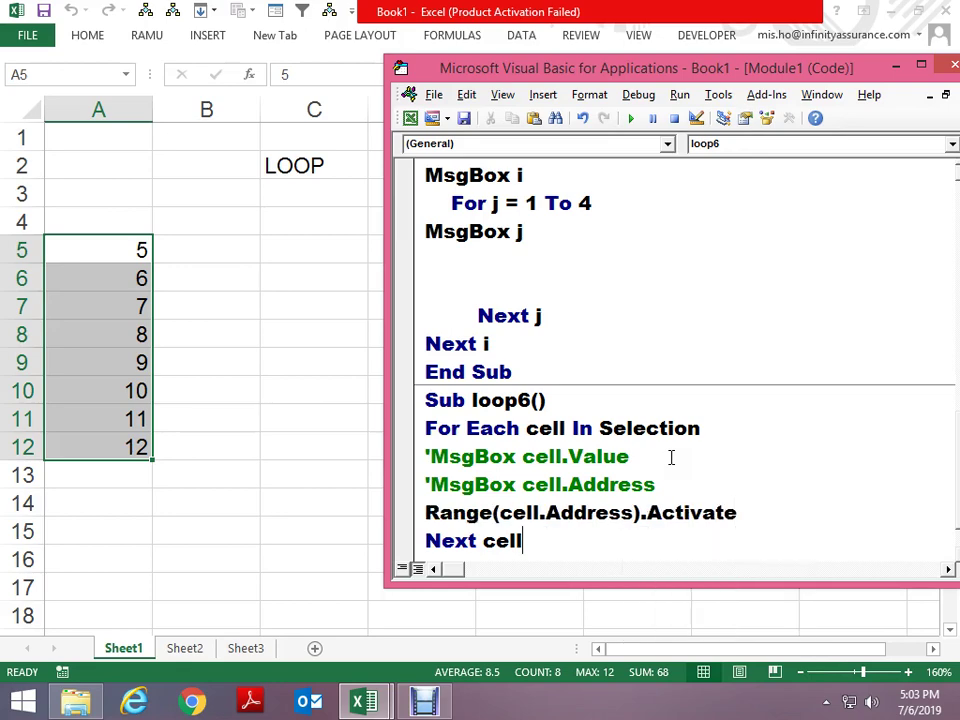
{"action": "key", "text": "Down"}
Step through loop6 so A5 to A12 become active in turn, then select the For Each line
{"action": "left_click", "coordinate": [671, 457]}
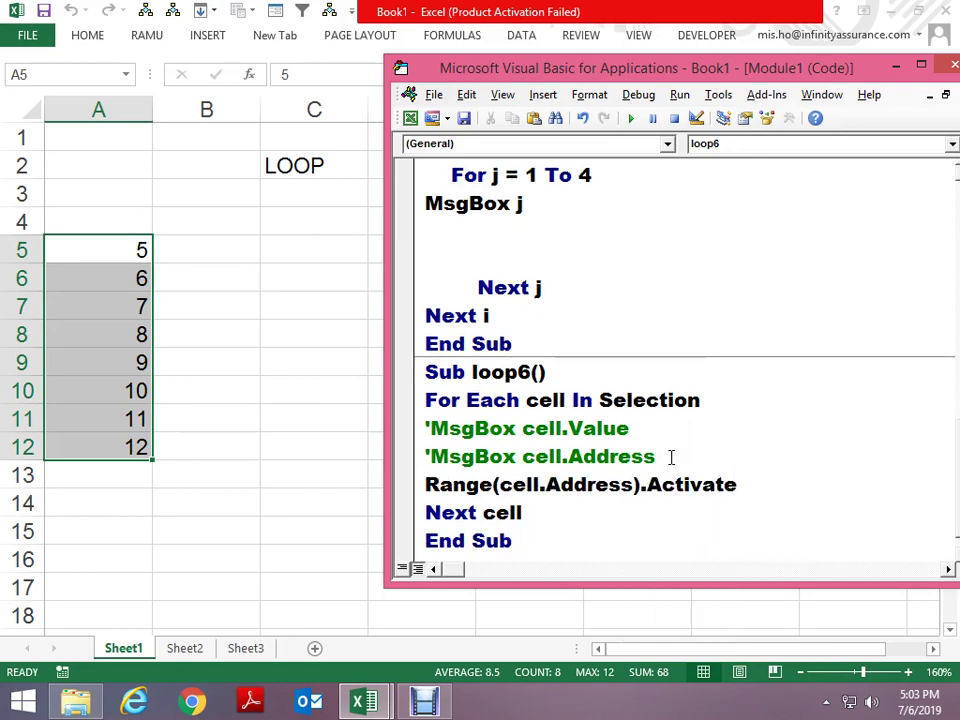
{"action": "key", "text": "F8"}
{"action": "key", "text": "F8"}
{"action": "key", "text": "F8"}
{"action": "key", "text": "F8"}
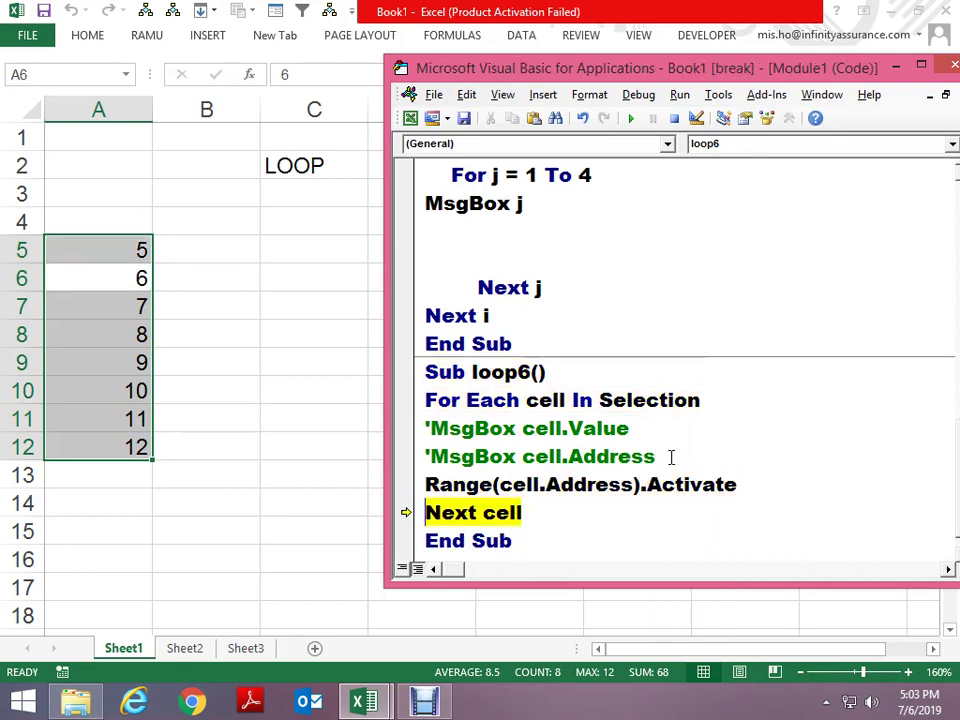
{"action": "key", "text": "F8"}
{"action": "key", "text": "F8"}
{"action": "key", "text": "F8"}
{"action": "key", "text": "F8"}
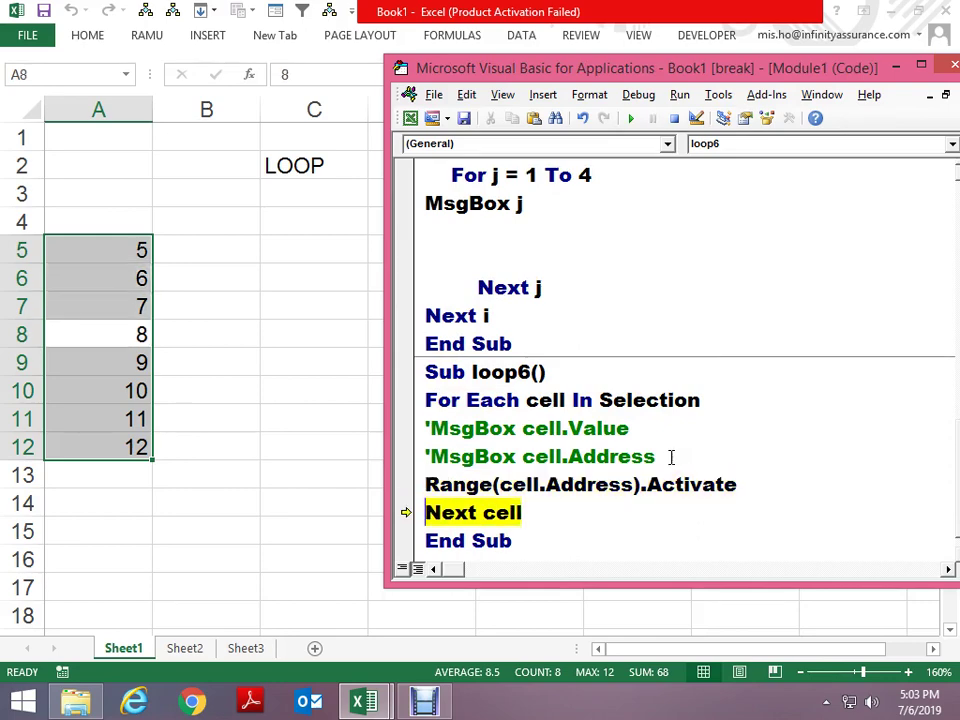
{"action": "key", "text": "F8"}
{"action": "key", "text": "F8"}
{"action": "key", "text": "F8"}
{"action": "key", "text": "F8"}
{"action": "key", "text": "F8"}
{"action": "key", "text": "F8"}
{"action": "key", "text": "F8"}
{"action": "key", "text": "F8"}
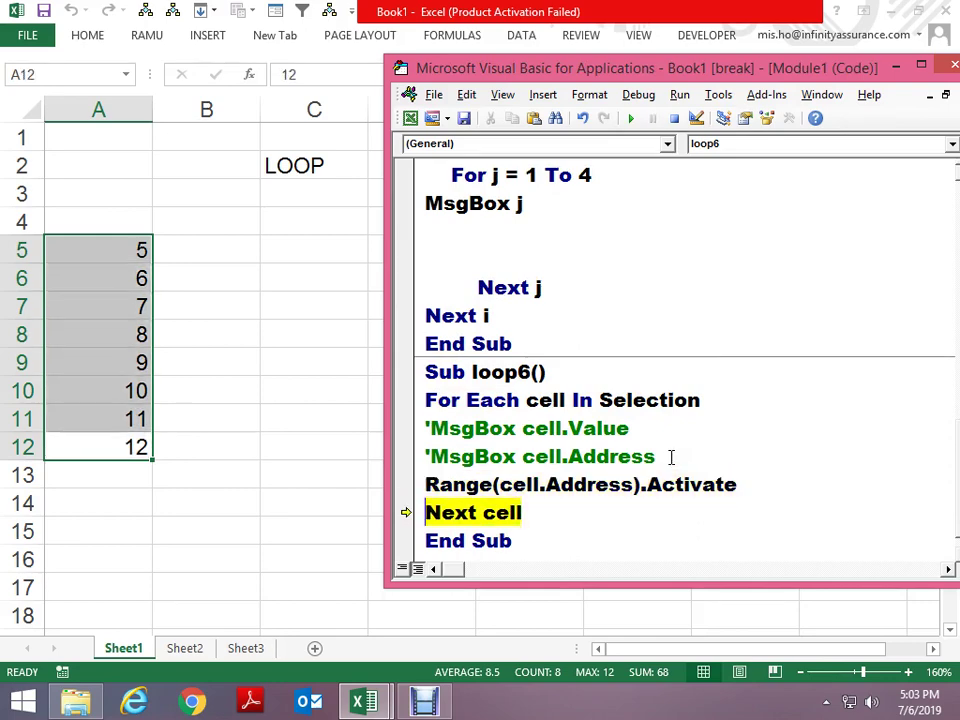
{"action": "key", "text": "F8"}
{"action": "key", "text": "F8"}
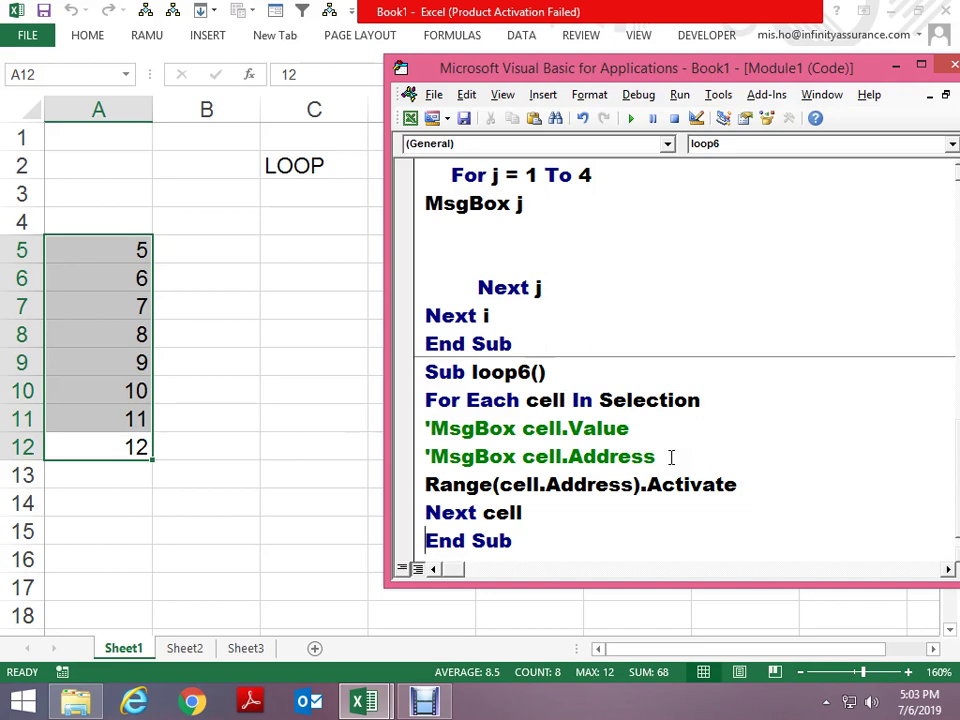
{"action": "key", "text": "Down"}
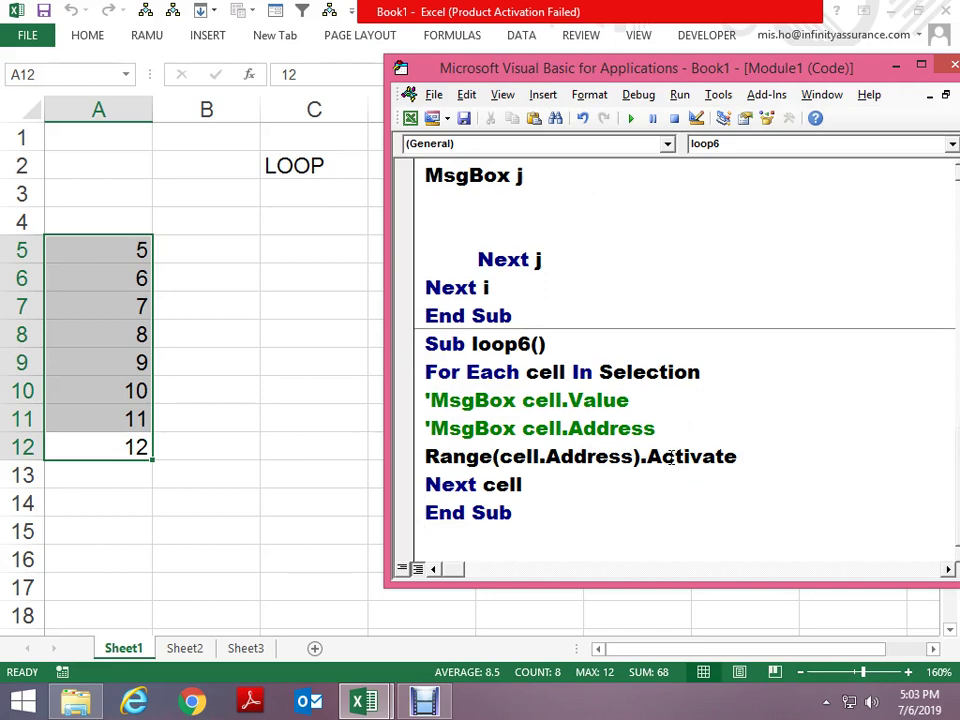
{"action": "key", "text": "Up"}
{"action": "key", "text": "Up"}
{"action": "key", "text": "Up"}
{"action": "key", "text": "Up"}
{"action": "key", "text": "Up"}
{"action": "key", "text": "Up"}
{"action": "key", "text": "shift+End"}
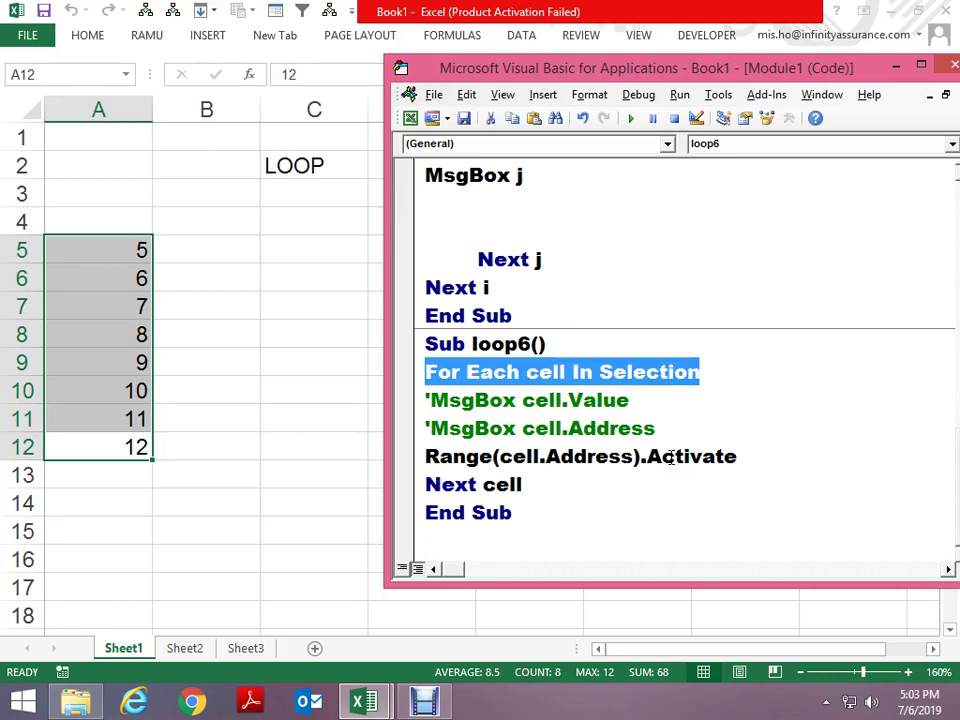
Run loop6 with F5 and reselect cell A5 on the worksheet
{"action": "key", "text": "F5"}
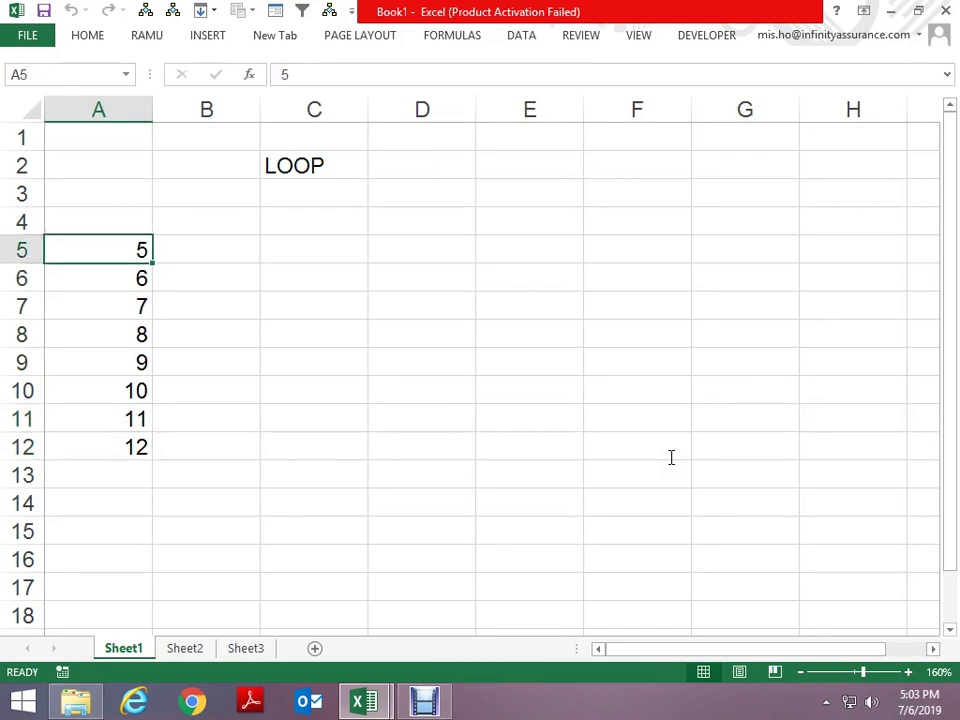
{"action": "key", "text": "ctrl+shift+Down"}
{"action": "key", "text": "shift+Up"}
{"action": "key", "text": "shift+Up"}
{"action": "key", "text": "shift+Up"}
{"action": "key", "text": "shift+Up"}
{"action": "key", "text": "shift+Up"}
{"action": "key", "text": "alt+F11"}
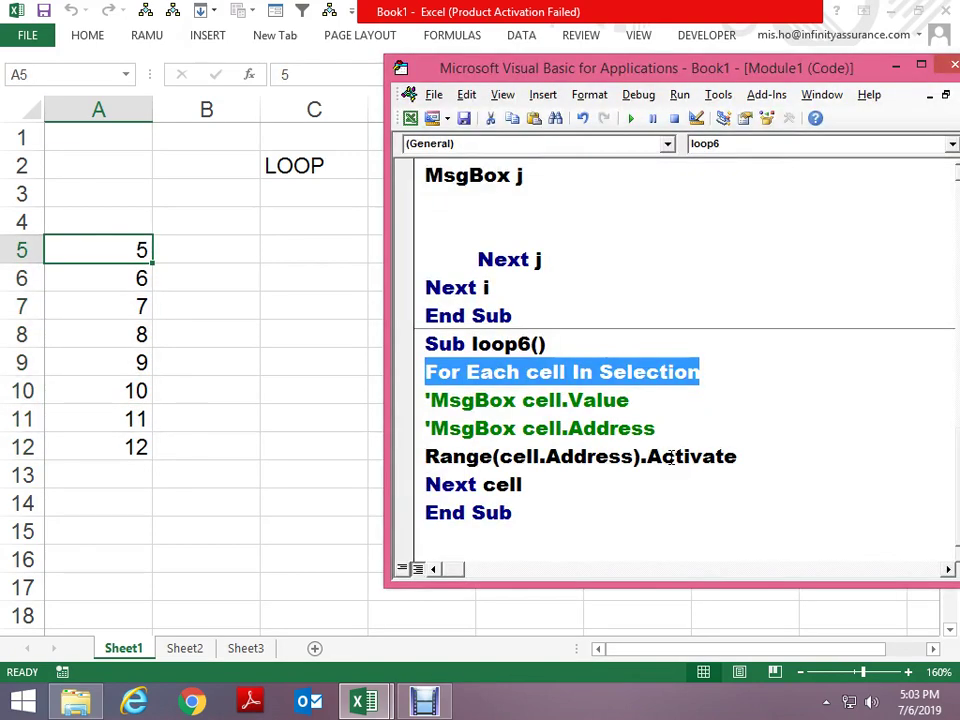
{"action": "key", "text": "ctrl+End"}
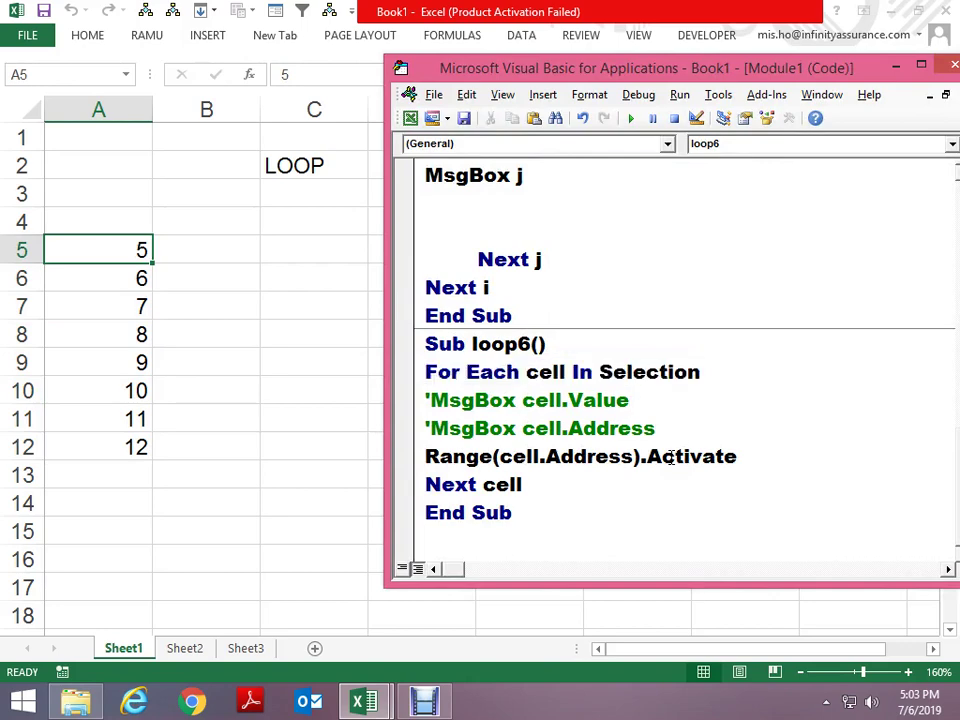
{"action": "key", "text": "alt+F11"}
Delete the empty Sheet3 and Sheet2, confirming each deletion, and return to the VBA editor
{"action": "key", "text": "ctrl+Page_Down"}
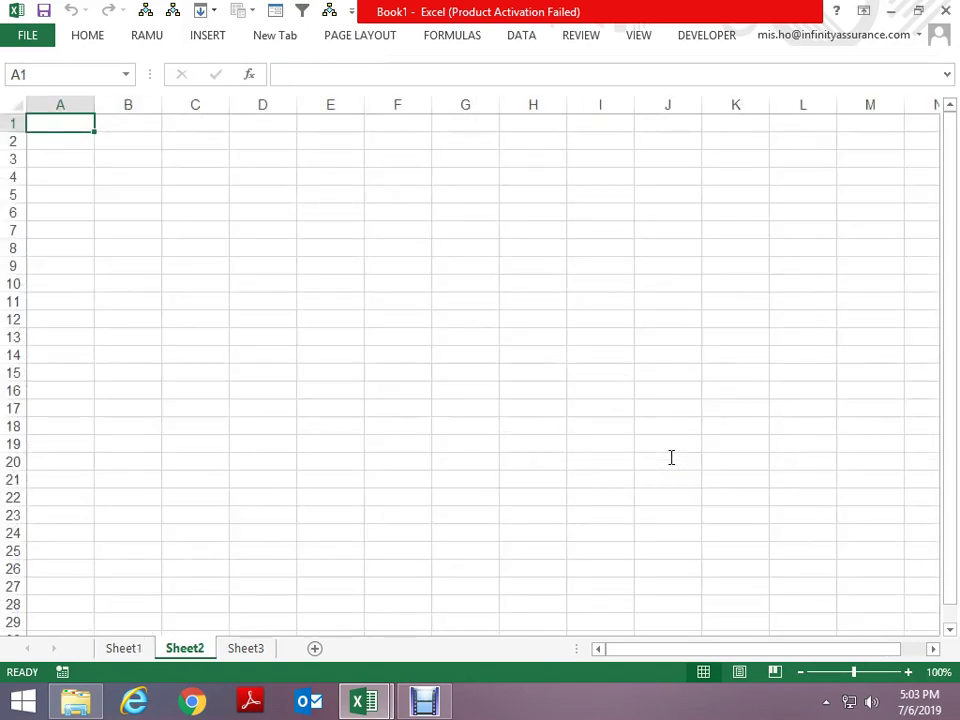
{"action": "key", "text": "ctrl+Page_Up"}
{"action": "key", "text": "ctrl+Page_Down"}
{"action": "key", "text": "ctrl+Page_Down"}
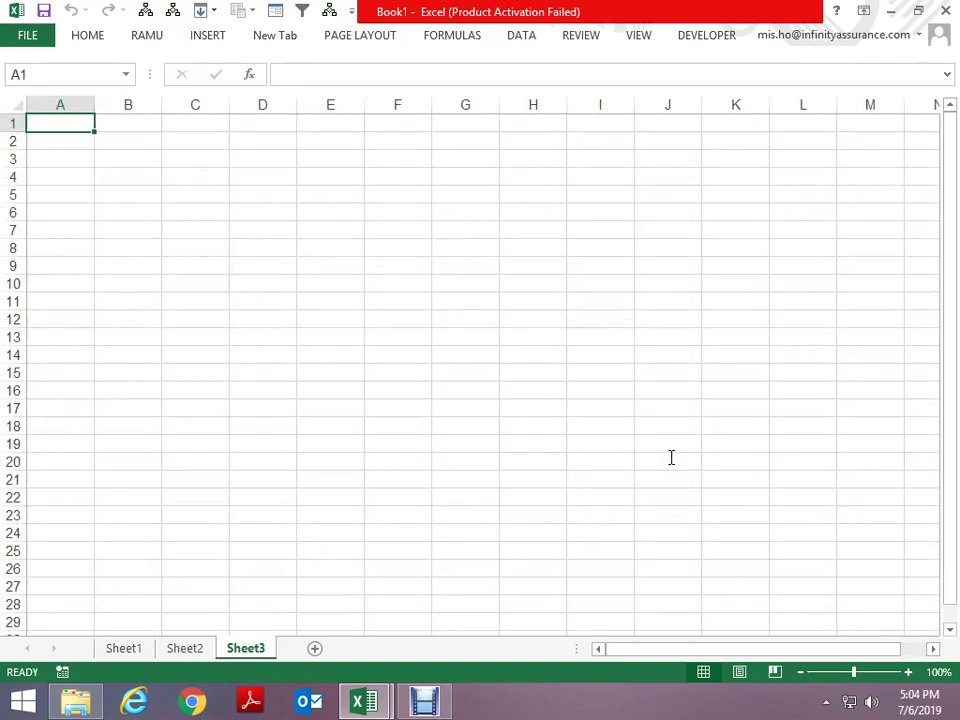
{"action": "key", "text": "alt+e"}
{"action": "key", "text": "l"}
{"action": "key", "text": "Return"}
{"action": "key", "text": "alt+e"}
{"action": "key", "text": "l"}
{"action": "key", "text": "Return"}
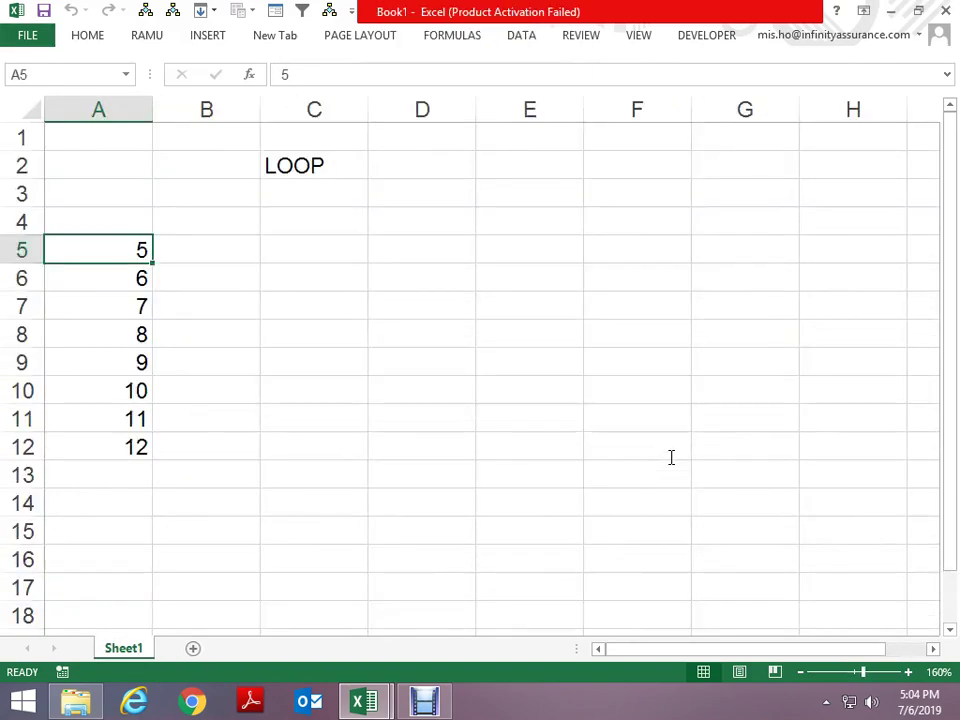
{"action": "key", "text": "alt+F11"}
{"action": "key", "text": "alt+F11"}
{"action": "key", "text": "alt+F11"}
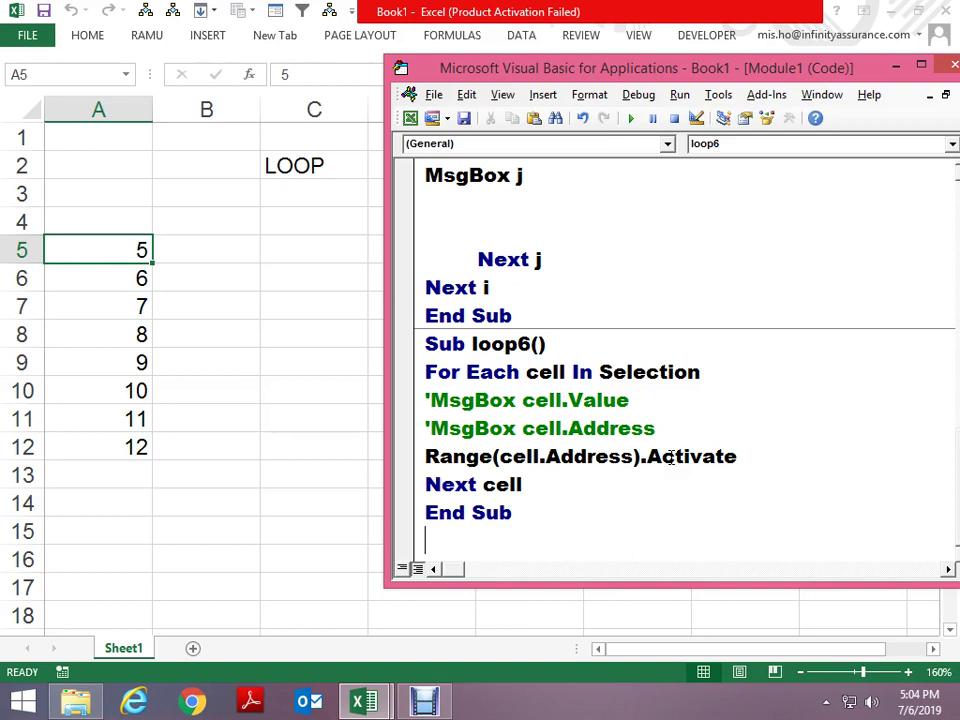
Create Sub loop7 with a For i = 1 To 5 ... Next i loop
{"action": "type", "text": "sub loo"}
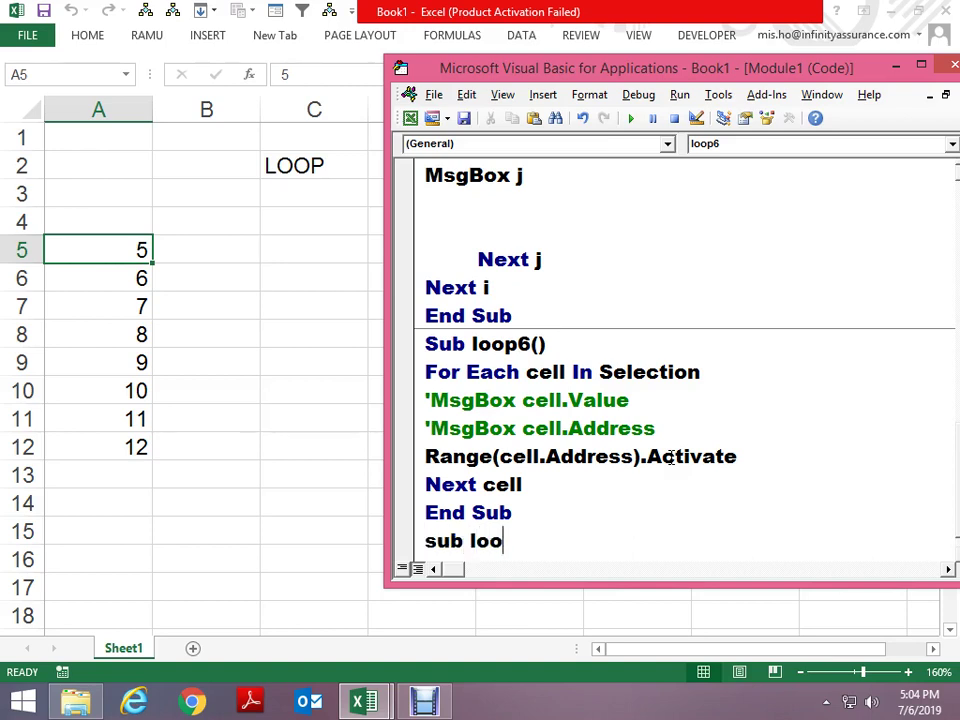
{"action": "type", "text": "p7"}
{"action": "key", "text": "Return"}
{"action": "scroll", "coordinate": [671, 457], "scroll_direction": "down", "scroll_amount": 1}
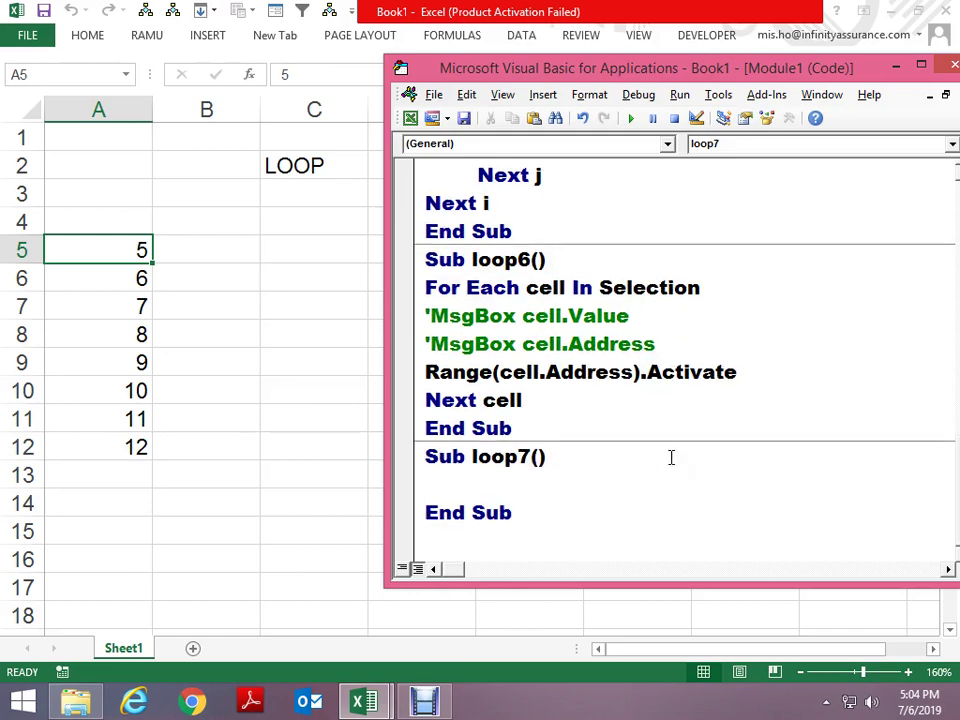
{"action": "type", "text": "fo"}
{"action": "type", "text": "r i = 1"}
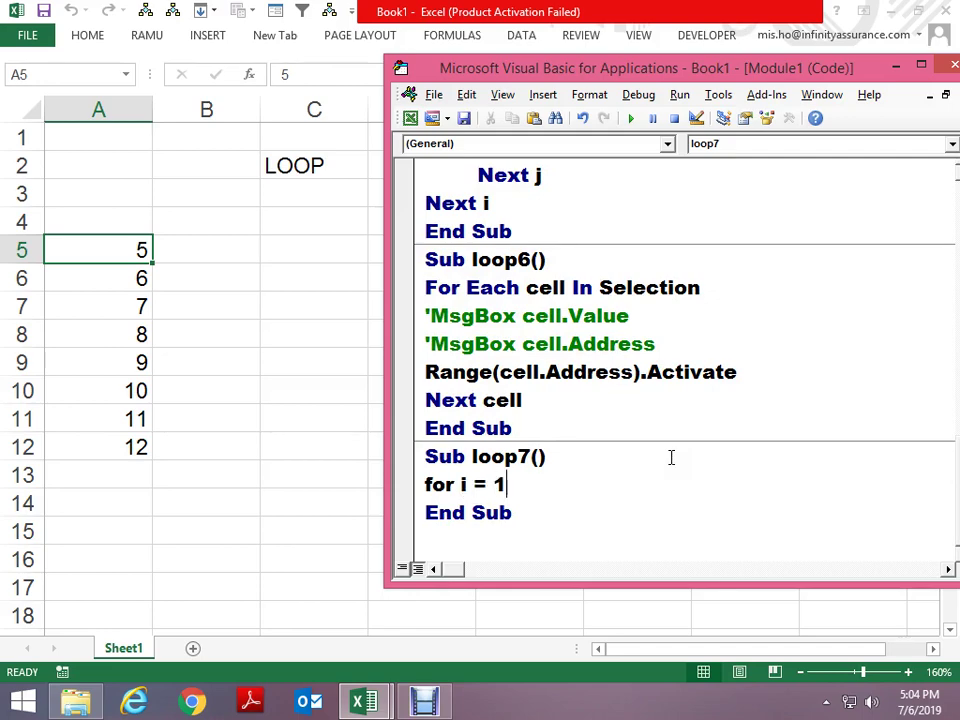
{"action": "type", "text": " to 5"}
{"action": "key", "text": "Return"}
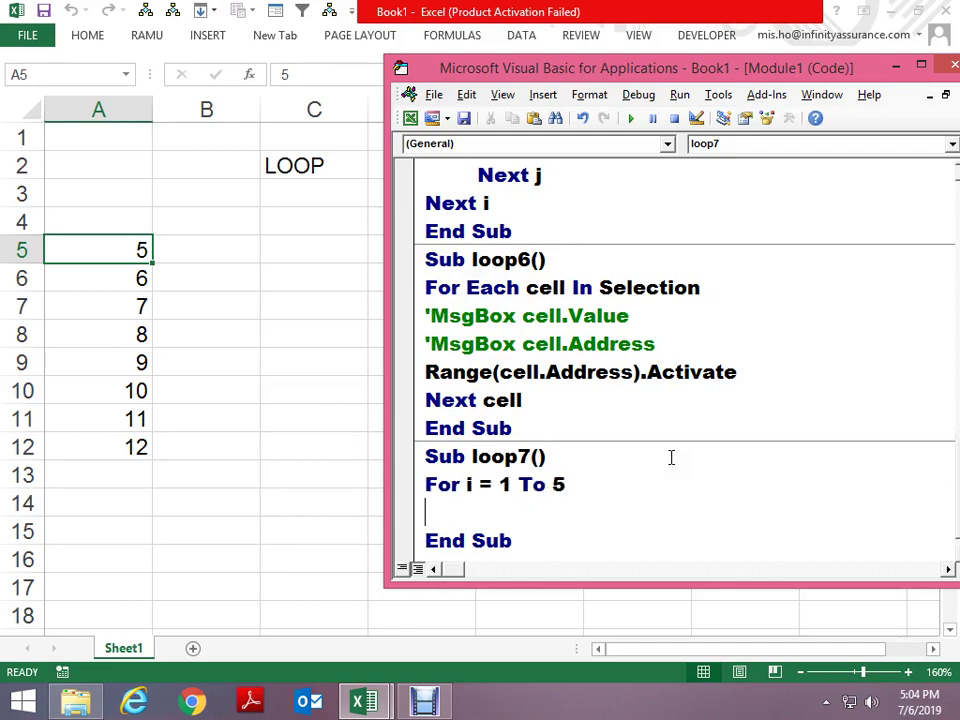
{"action": "type", "text": "next i"}
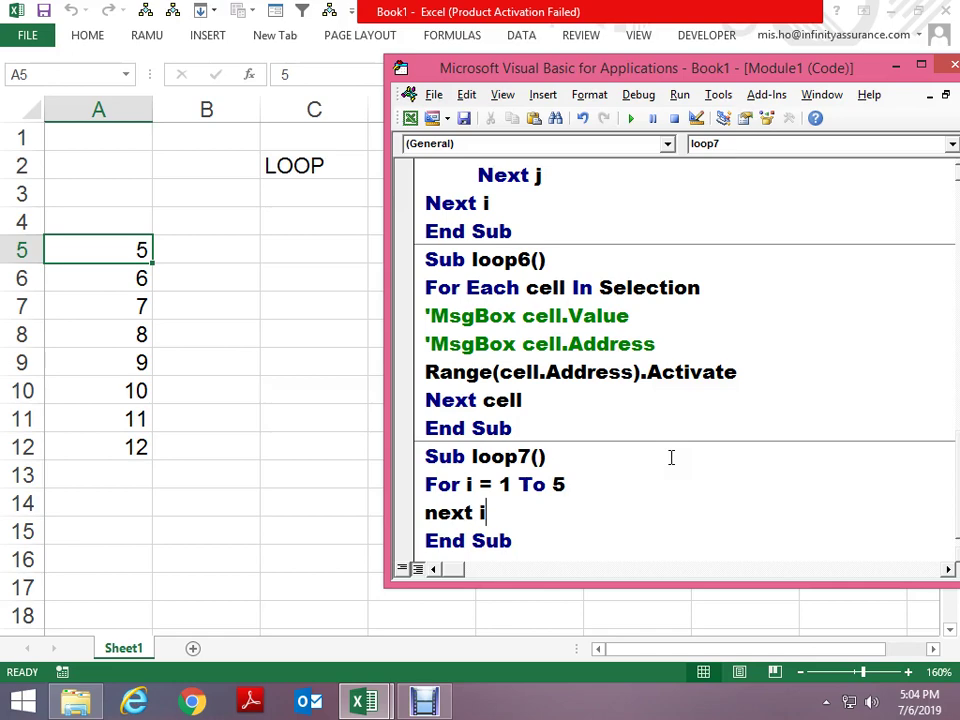
{"action": "key", "text": "Up"}
Add a Worksheets.Add line inside the loop
{"action": "key", "text": "Down"}
{"action": "key", "text": "Home"}
{"action": "key", "text": "Return"}
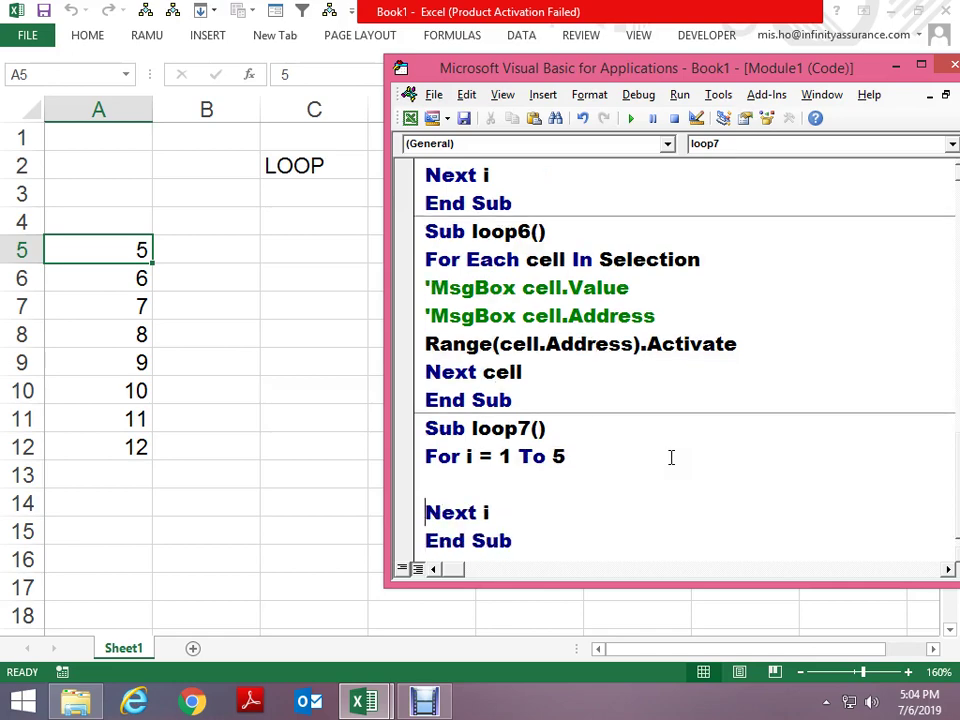
{"action": "key", "text": "Up"}
{"action": "type", "text": "wor"}
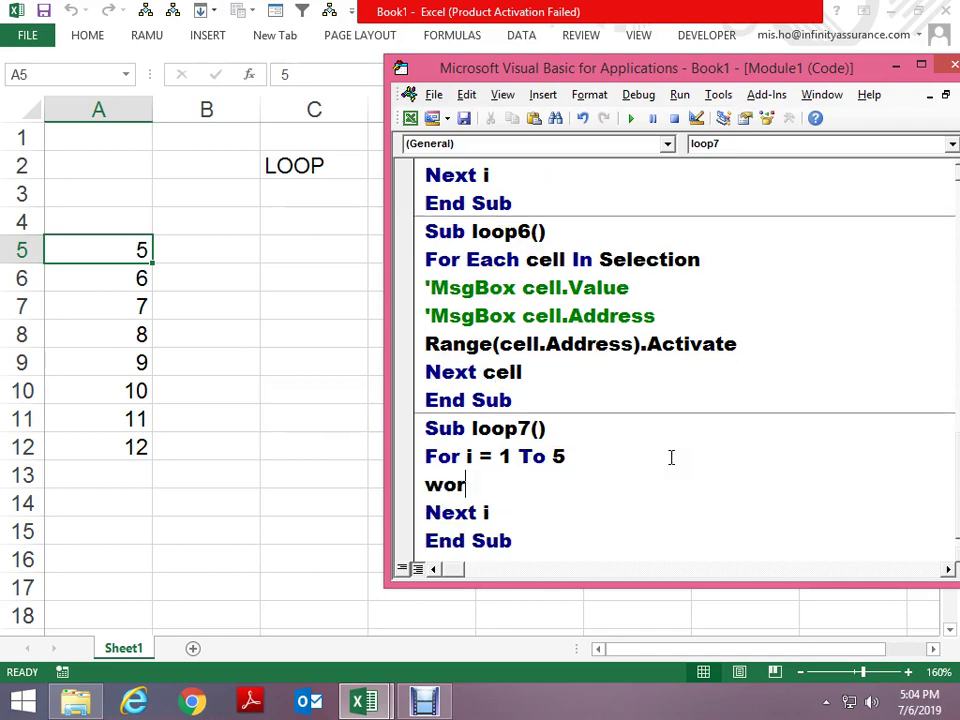
{"action": "type", "text": "ksheet"}
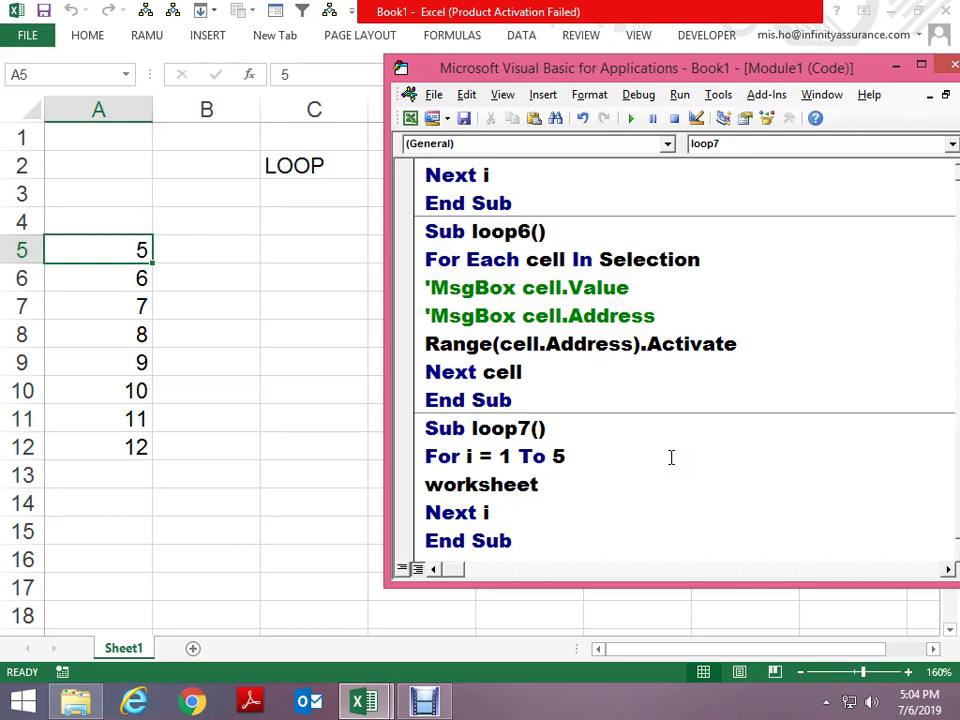
{"action": "type", "text": ".d"}
{"action": "key", "text": "BackSpace"}
{"action": "type", "text": "add"}
{"action": "key", "text": "Return"}
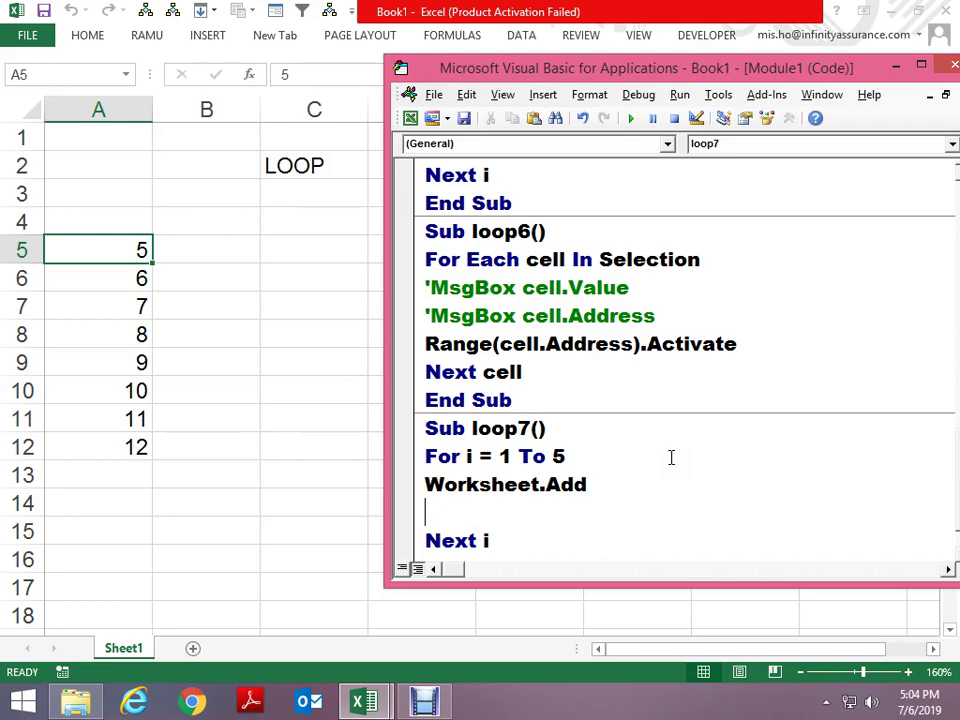
{"action": "key", "text": "Up"}
{"action": "key", "text": "End"}
{"action": "key", "text": "Left"}
{"action": "key", "text": "Left"}
{"action": "key", "text": "Left"}
{"action": "type", "text": "s"}
{"action": "key", "text": "Down"}
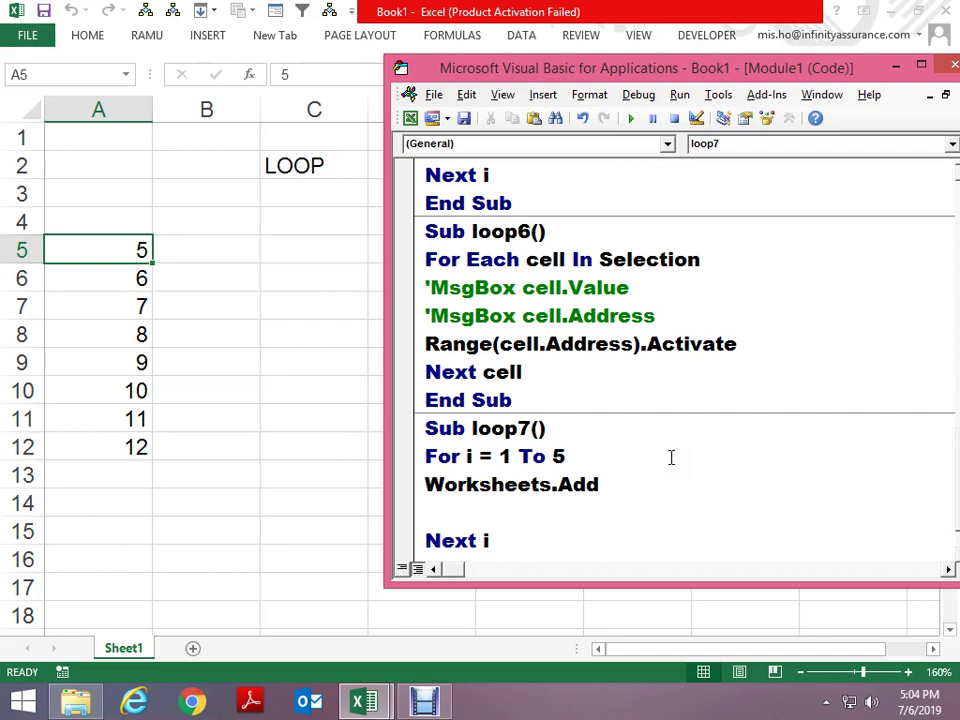
Add ActiveSheet.Name = i below Worksheets.Add inside the loop
{"action": "key", "text": "Down"}
{"action": "key", "text": "Up"}
{"action": "key", "text": "Up"}
{"action": "key", "text": "Down"}
{"action": "type", "text": "activeshe"}
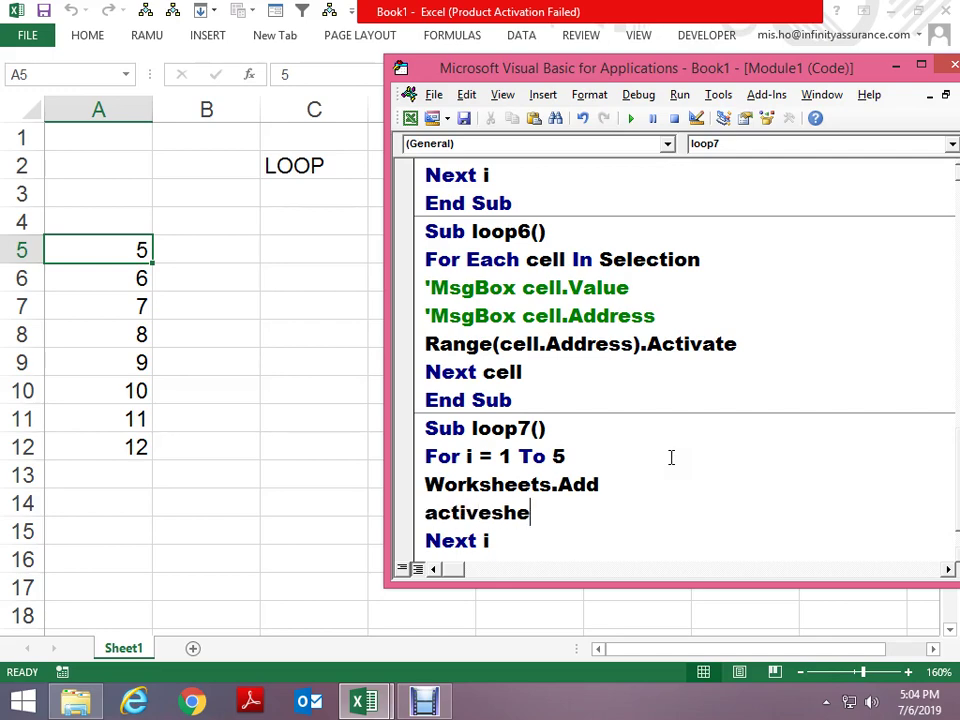
{"action": "type", "text": "et.name"}
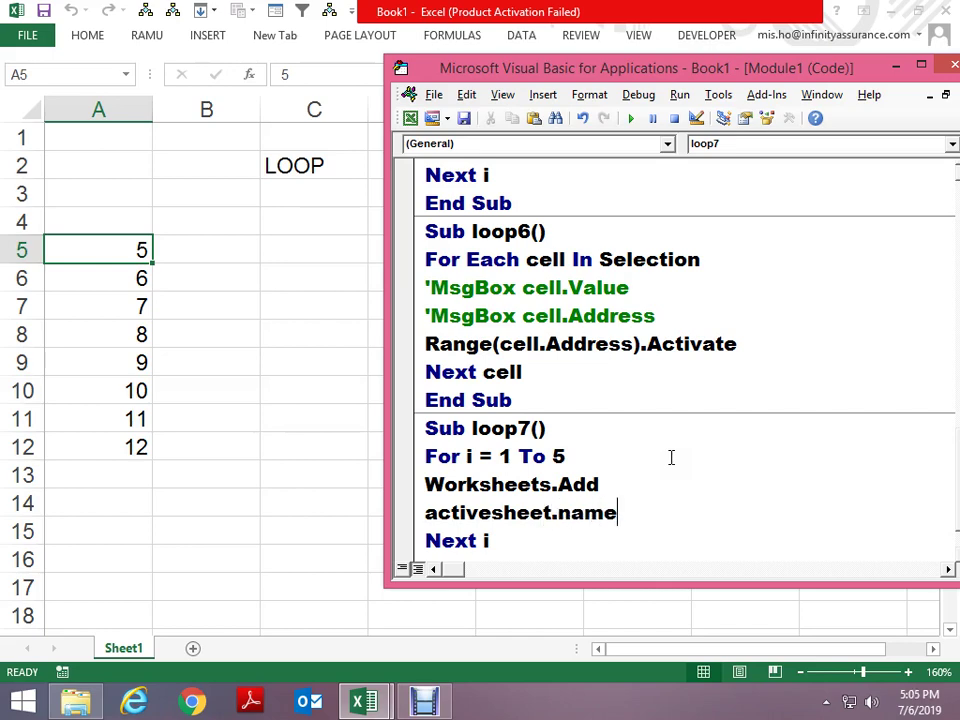
{"action": "type", "text": "=i"}
{"action": "key", "text": "Up"}
Step loop7 through all five passes to add sheets 1 to 5, then reset and view the workbook
{"action": "key", "text": "F8"}
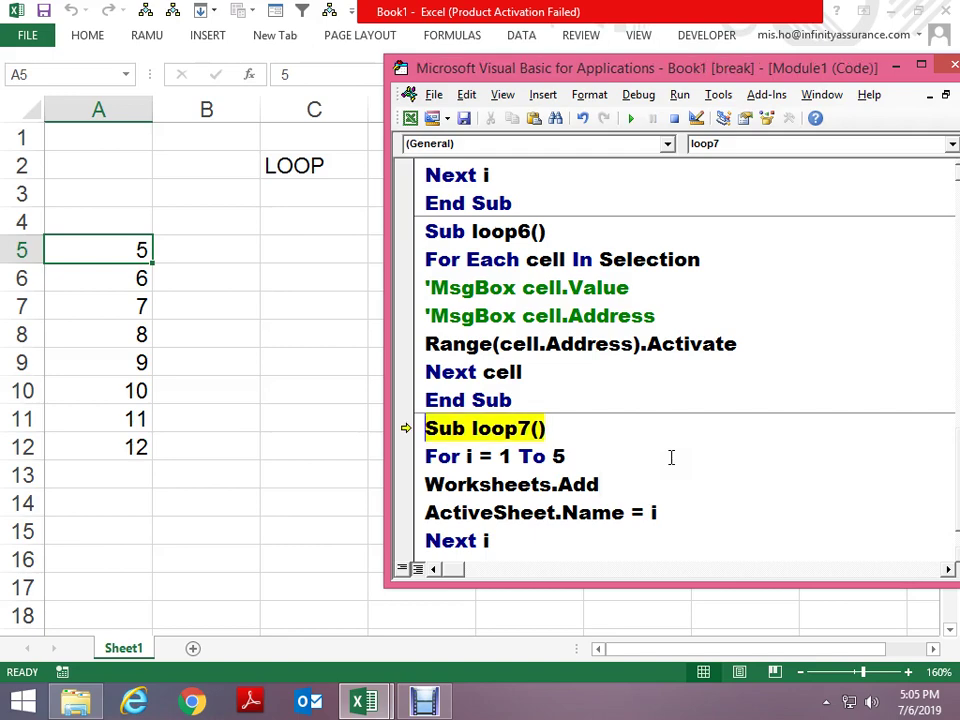
{"action": "key", "text": "F8"}
{"action": "key", "text": "F8"}
{"action": "key", "text": "F8"}
{"action": "key", "text": "F8"}
{"action": "key", "text": "F8"}
{"action": "key", "text": "F8"}
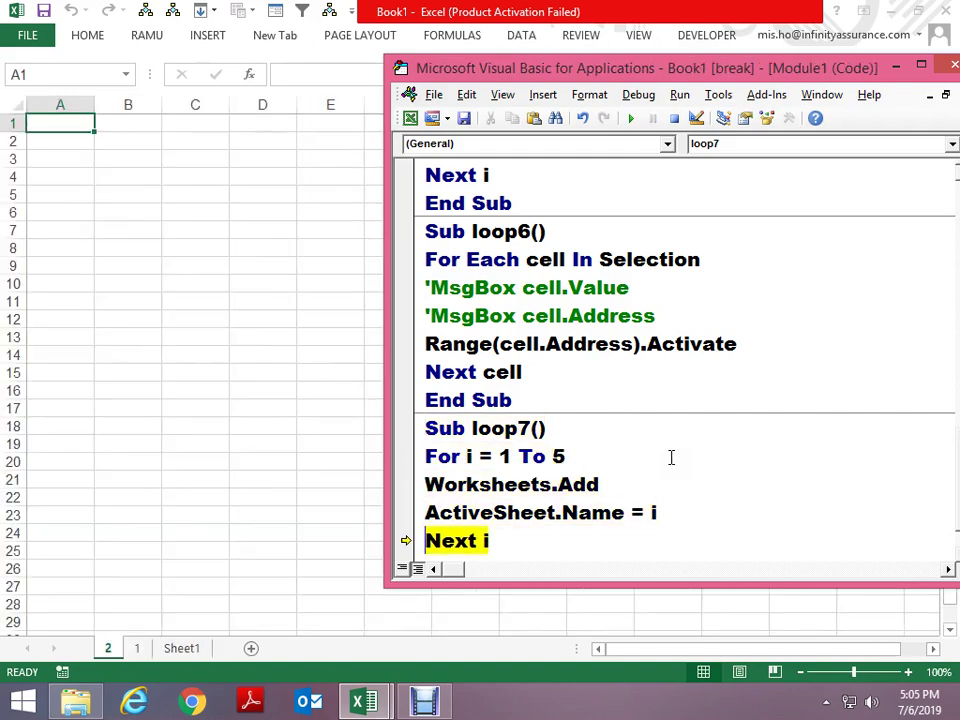
{"action": "key", "text": "F8"}
{"action": "key", "text": "F8"}
{"action": "key", "text": "F8"}
{"action": "key", "text": "F8"}
{"action": "key", "text": "F8"}
{"action": "key", "text": "F8"}
{"action": "key", "text": "F8"}
{"action": "key", "text": "F8"}
{"action": "key", "text": "F8"}
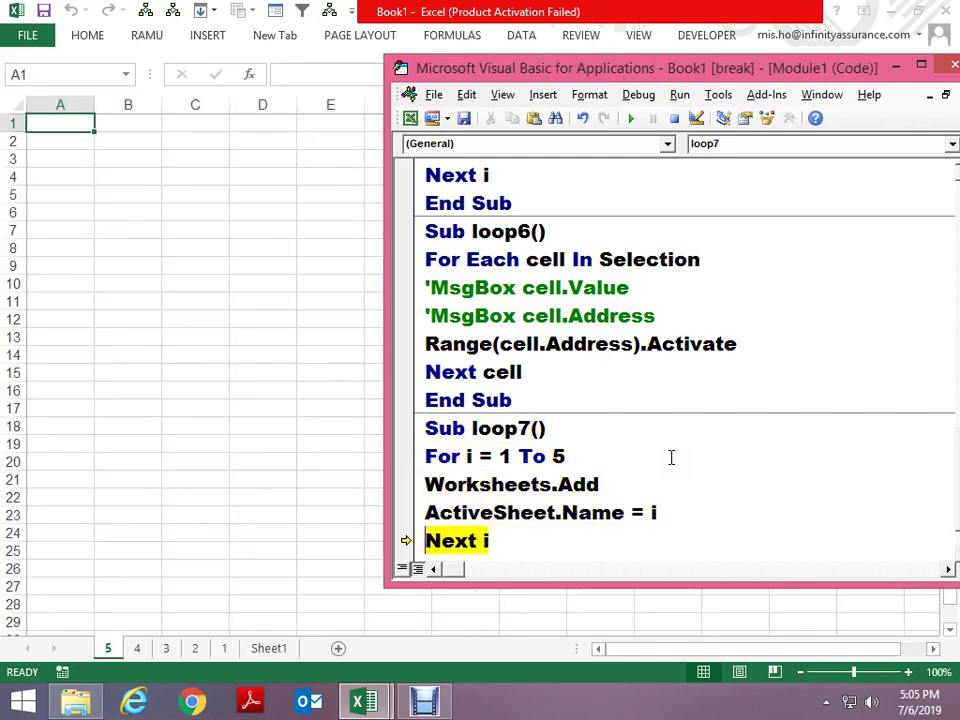
{"action": "key", "text": "F8"}
{"action": "key", "text": "F8"}
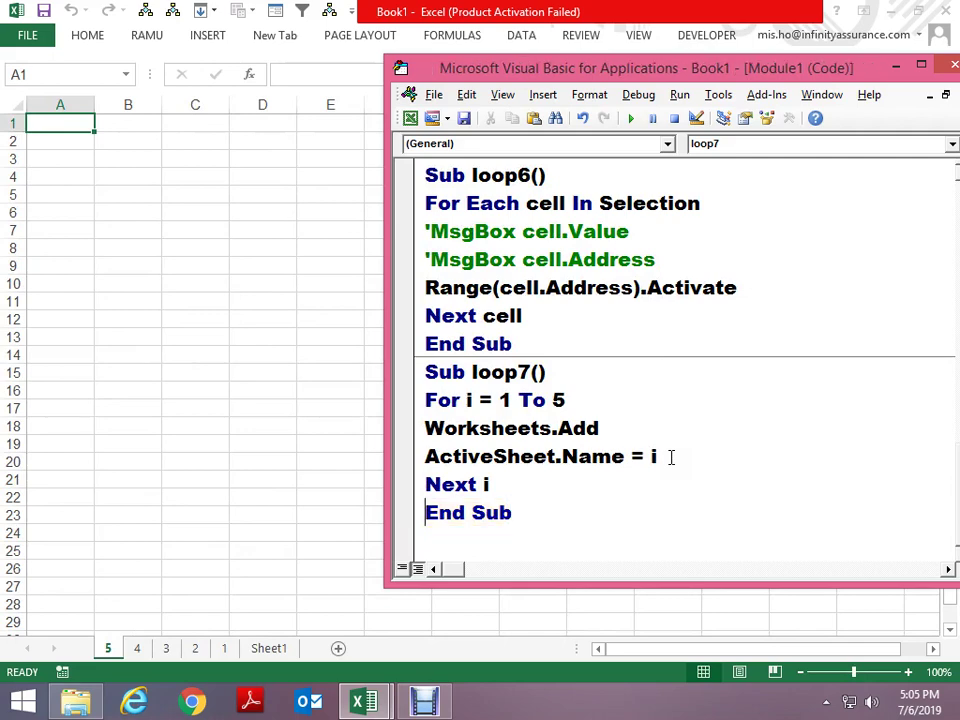
{"action": "key", "text": "F8"}
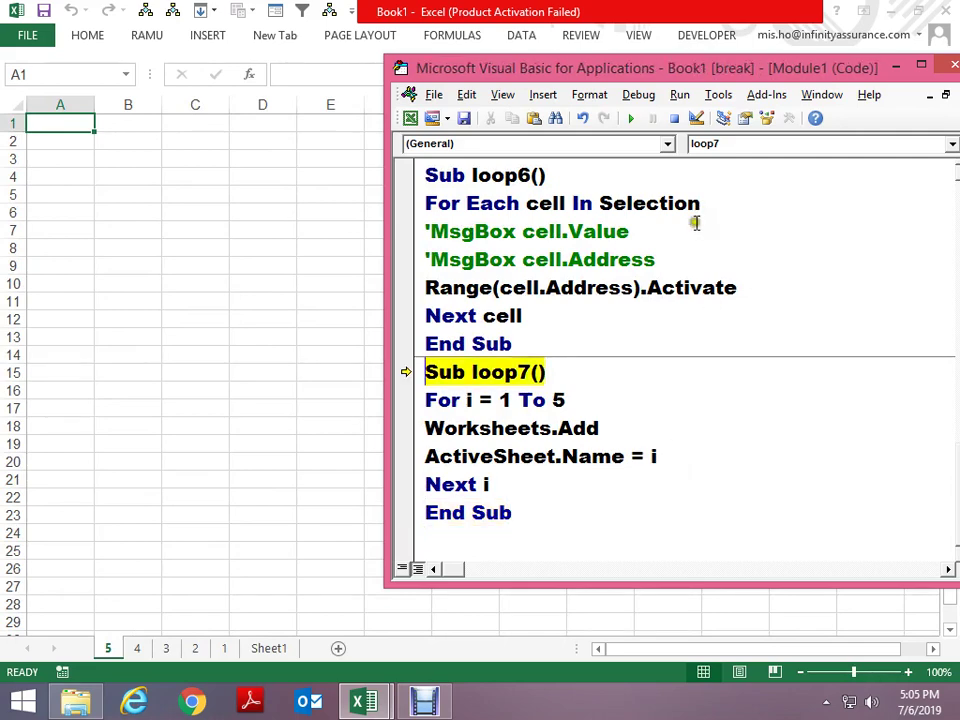
{"action": "left_click", "coordinate": [674, 118]}
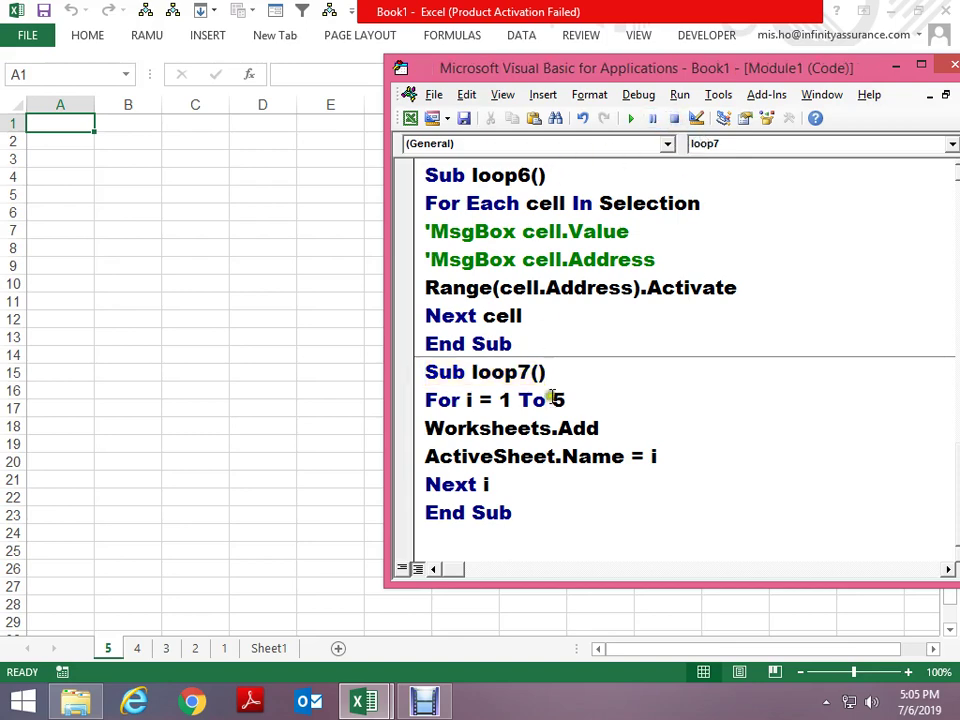
{"action": "key", "text": "alt+F11"}
{"action": "key", "text": "alt+F11"}
{"action": "key", "text": "alt+F11"}
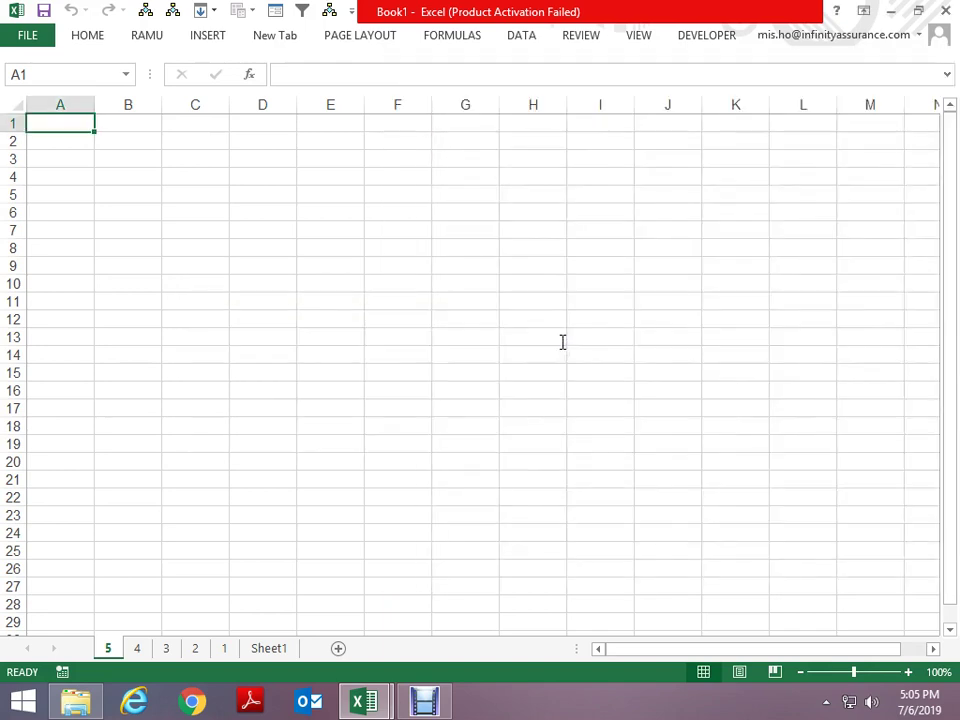
Browse through the newly added sheets 1 to 5
{"action": "key", "text": "ctrl+Page_Down"}
{"action": "key", "text": "ctrl+Page_Down"}
{"action": "key", "text": "ctrl+Page_Down"}
{"action": "key", "text": "ctrl+Page_Down"}
{"action": "key", "text": "ctrl+Page_Down"}
{"action": "key", "text": "ctrl+Page_Up"}
{"action": "key", "text": "ctrl+Page_Up"}
{"action": "key", "text": "ctrl+Page_Up"}
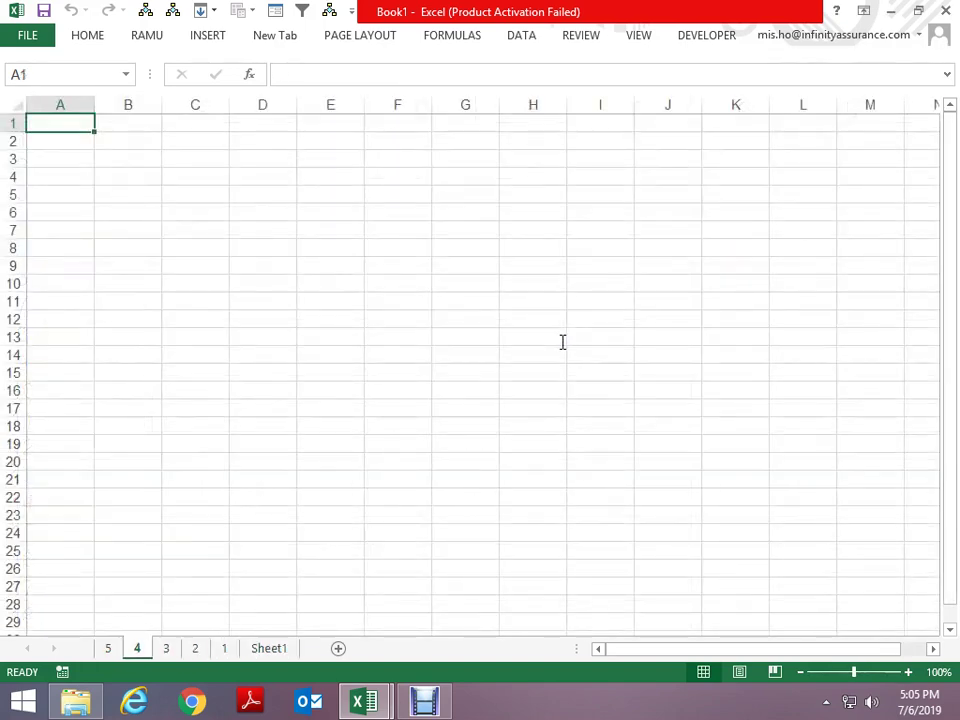
{"action": "key", "text": "ctrl+Page_Up"}
{"action": "key", "text": "alt+F11"}
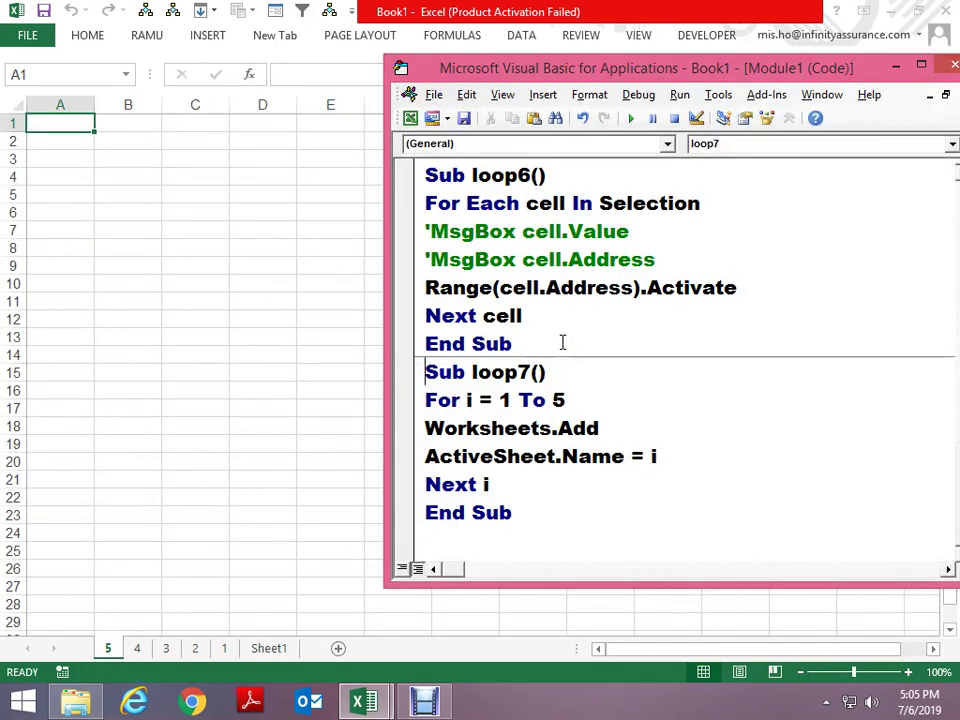
{"action": "key", "text": "alt+F11"}
Enter 'delhi' in cell C6 of Sheet1 and return to the VBA editor
{"action": "key", "text": "ctrl+Page_Down"}
{"action": "key", "text": "ctrl+Page_Down"}
{"action": "key", "text": "ctrl+Page_Down"}
{"action": "key", "text": "ctrl+Page_Down"}
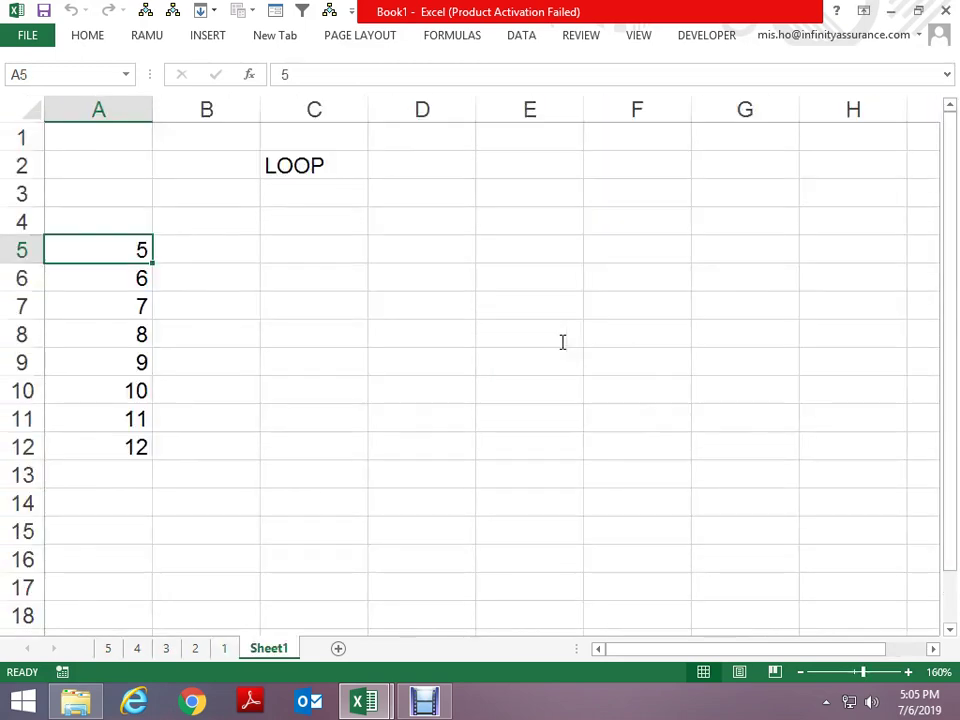
{"action": "key", "text": "Down"}
{"action": "key", "text": "Down"}
{"action": "key", "text": "Right"}
{"action": "key", "text": "Right"}
{"action": "key", "text": "Up"}
{"action": "type", "text": "d"}
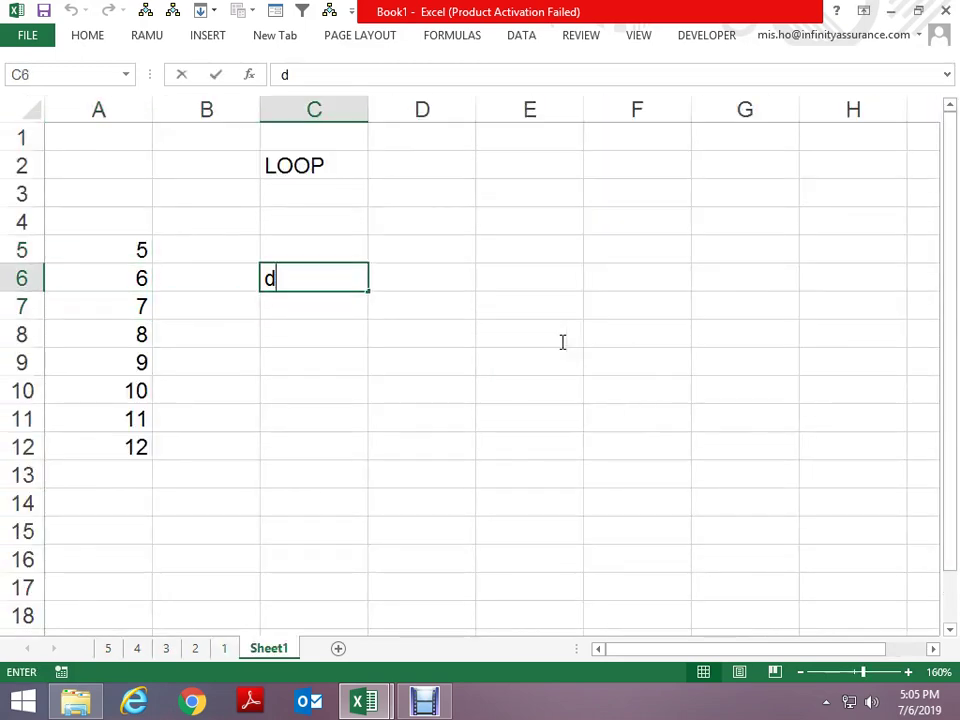
{"action": "type", "text": "elhi"}
{"action": "key", "text": "Return"}
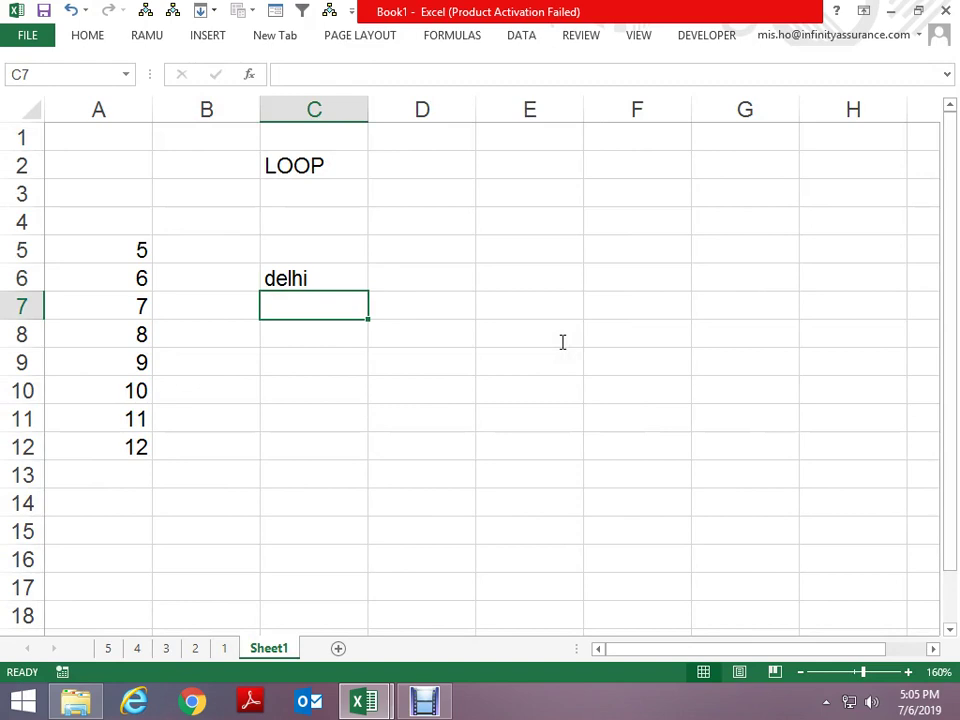
{"action": "key", "text": "alt+F11"}
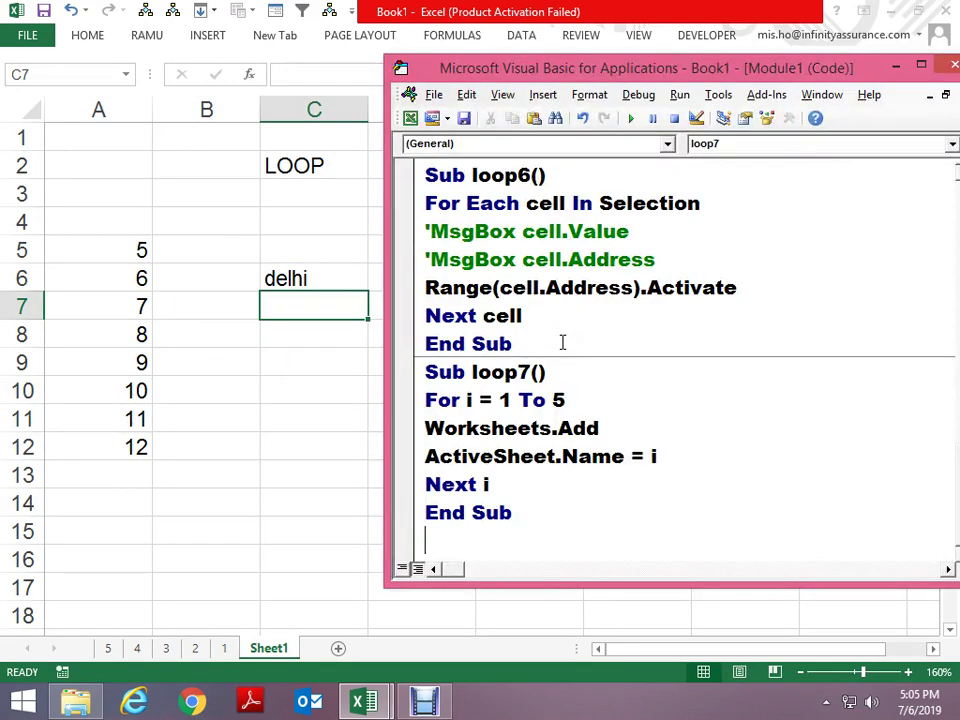
Type 'sub loop8' below loop7 so VBA adds the parentheses and End Sub
{"action": "type", "text": "sub l"}
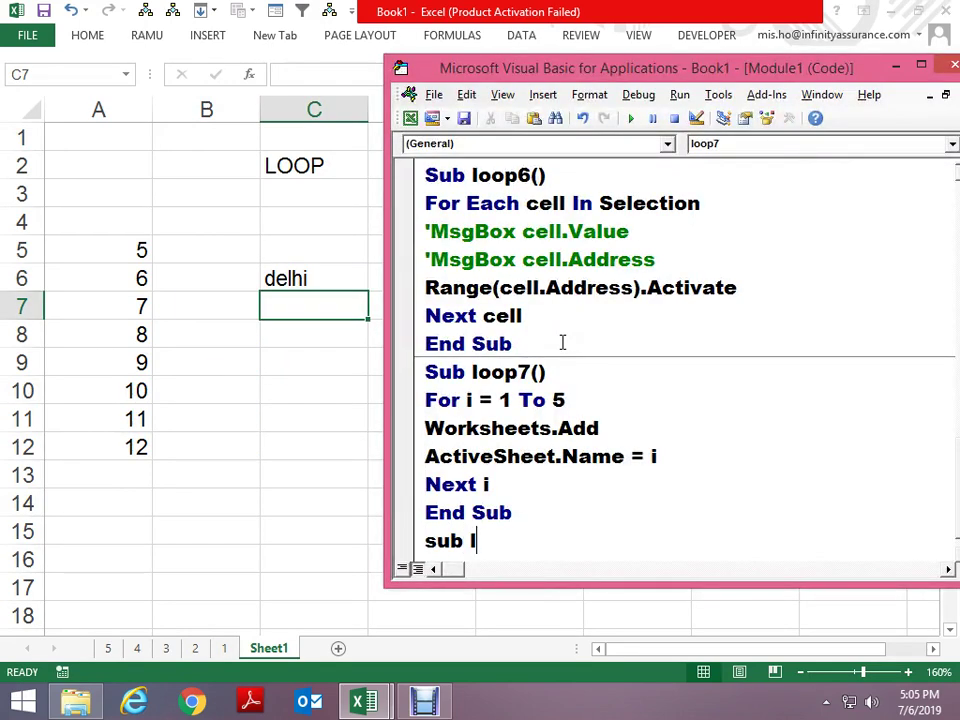
{"action": "type", "text": "oop8"}
{"action": "key", "text": "Return"}
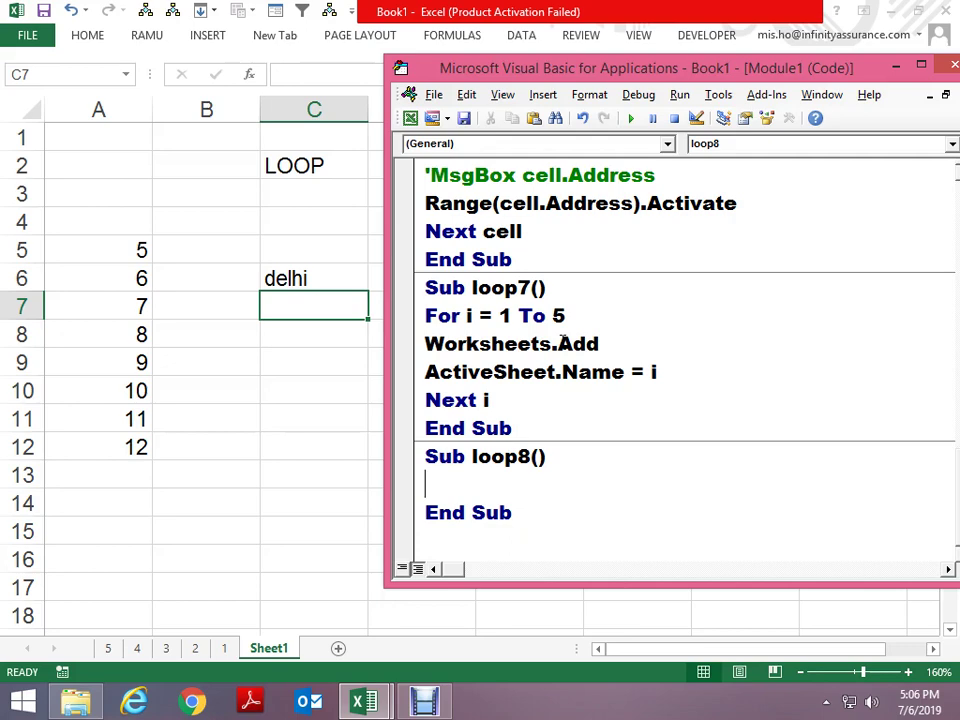
Break loop8's End Sub line after the E, leaving 'nd Sub' on the next line
{"action": "key", "text": "Down"}
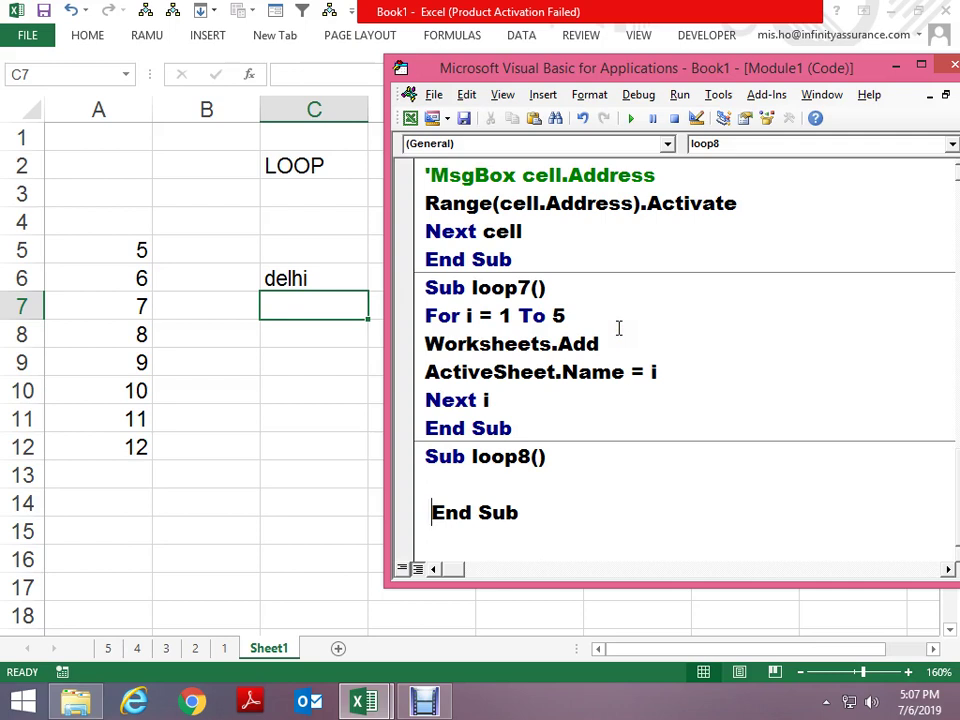
{"action": "key", "text": "Right"}
{"action": "key", "text": "Return"}
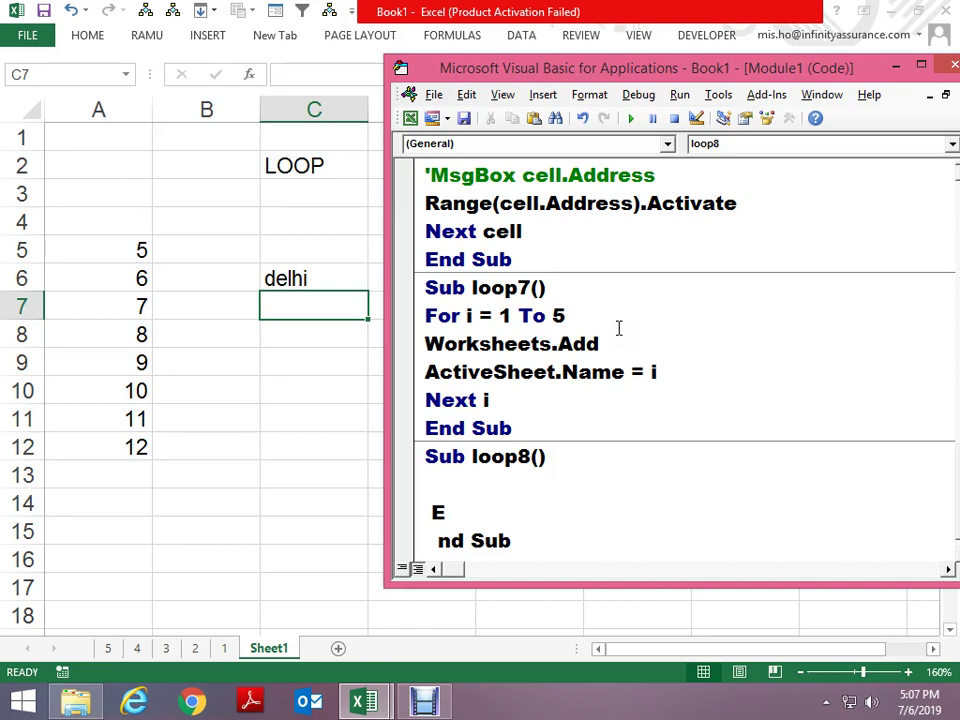
{"action": "key", "text": "Right"}
{"action": "key", "text": "Right"}
{"action": "key", "text": "Left"}
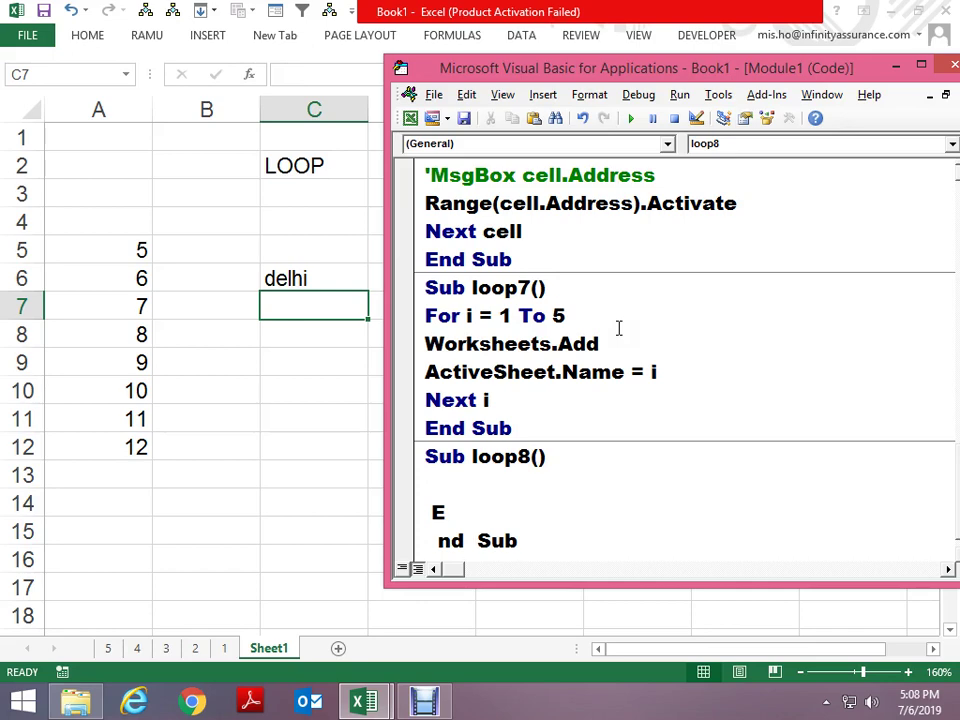
Rejoin the split line into End Sub, then start typing 'for i = 1 to len(c' inside loop8
{"action": "key", "text": "Up"}
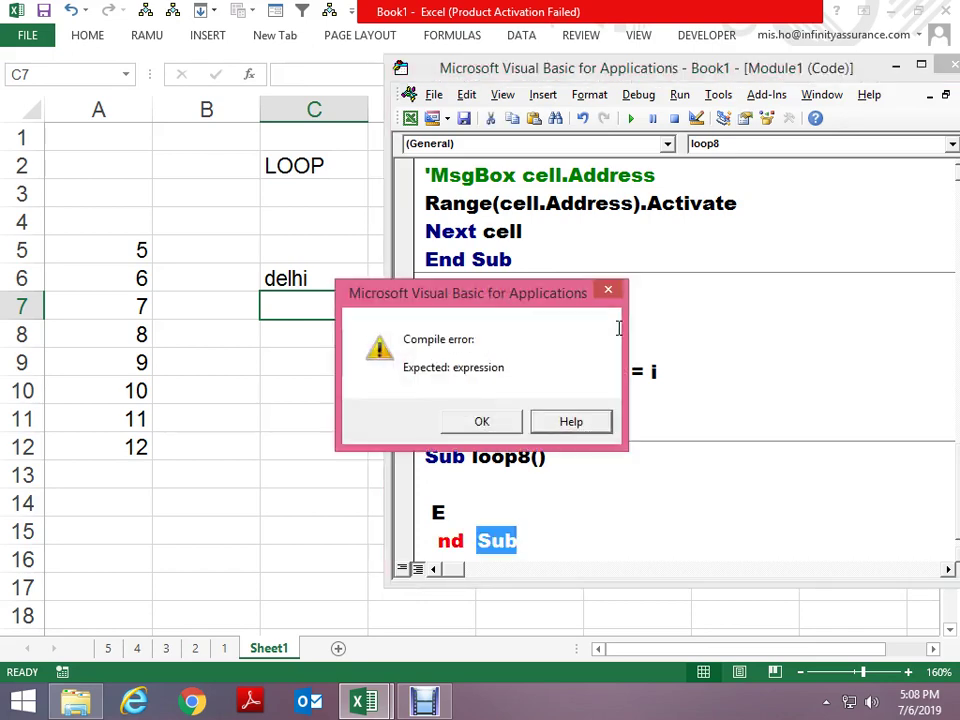
{"action": "key", "text": "Return"}
{"action": "key", "text": "Delete"}
{"action": "key", "text": "Down"}
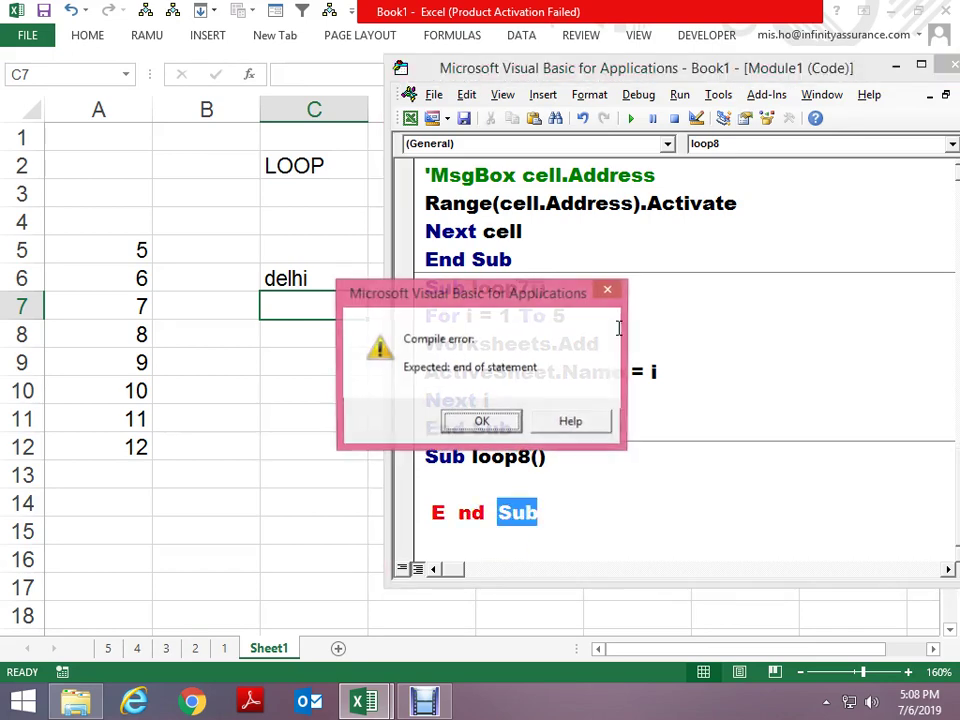
{"action": "key", "text": "Return"}
{"action": "key", "text": "Left"}
{"action": "key", "text": "Left"}
{"action": "key", "text": "Left"}
{"action": "key", "text": "Delete"}
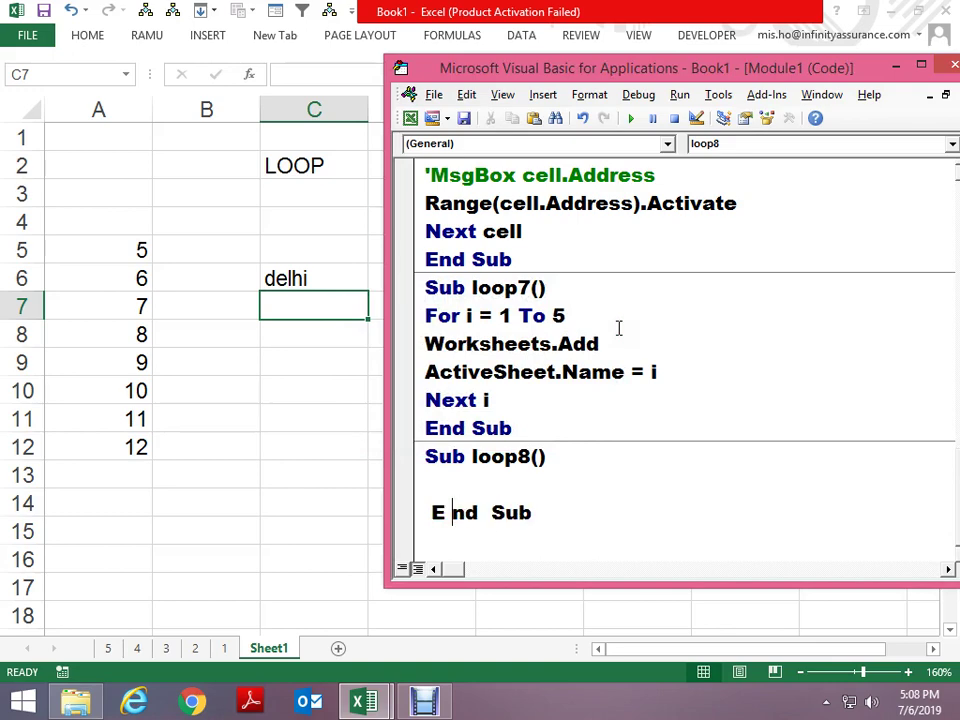
{"action": "key", "text": "Down"}
{"action": "key", "text": "Return"}
{"action": "key", "text": "Home"}
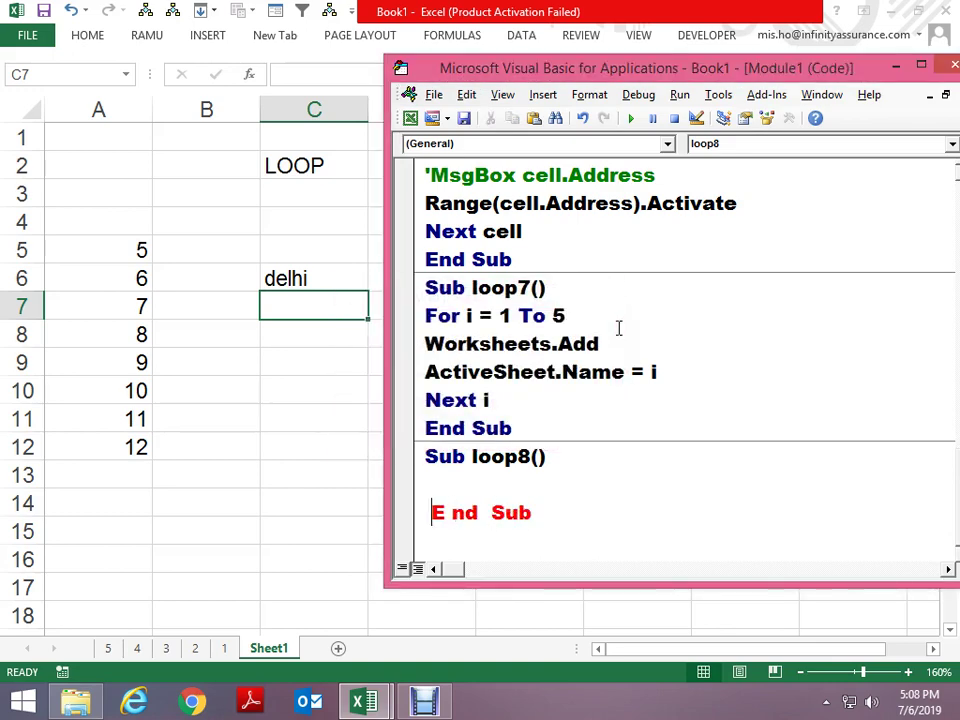
{"action": "key", "text": "Right"}
{"action": "key", "text": "Delete"}
{"action": "key", "text": "Up"}
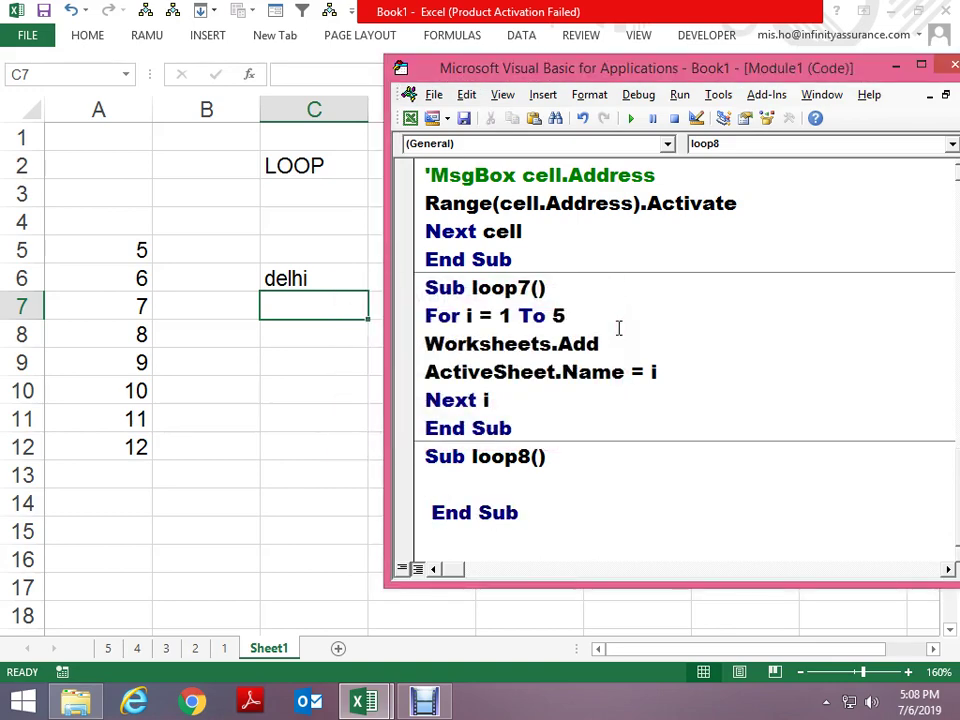
{"action": "type", "text": "for i "}
{"action": "type", "text": "= 1 t"}
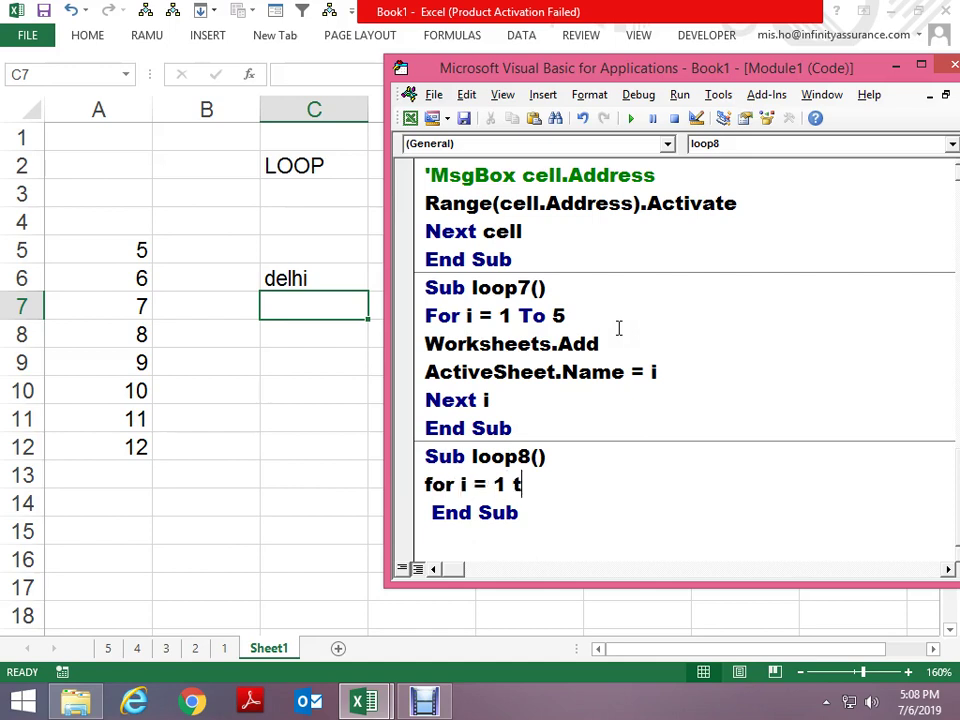
{"action": "type", "text": "o len"}
{"action": "type", "text": "("}
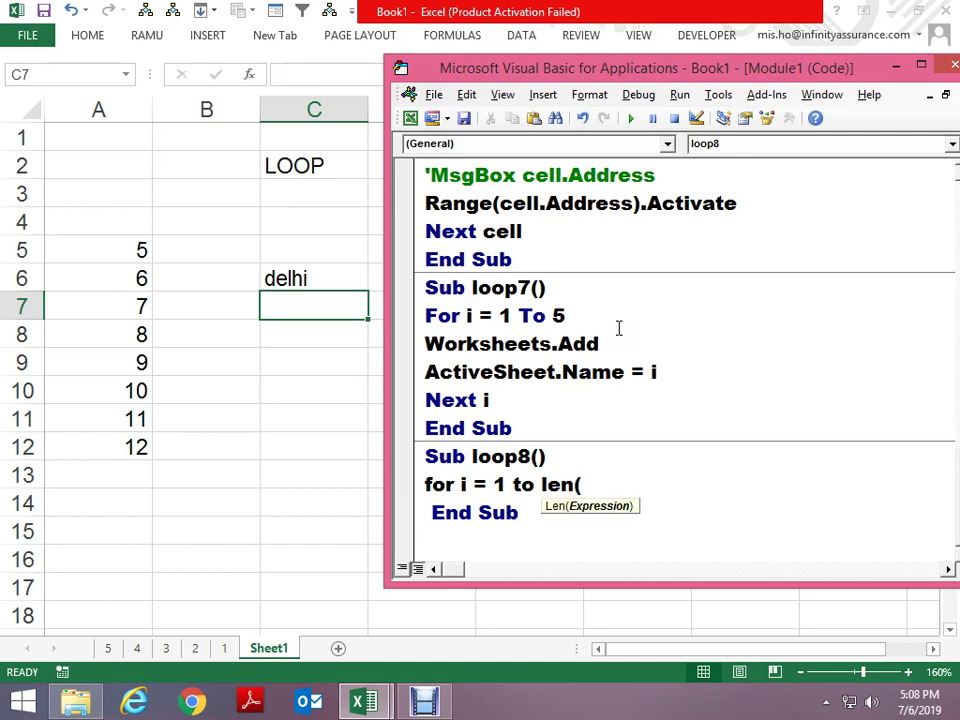
{"action": "type", "text": "c"}
Write loop8's body: For i = 1 To Len([c6]), MsgBox Mid([c6], i, 1), Next i
{"action": "key", "text": "BackSpace"}
{"action": "type", "text": "[c6"}
{"action": "type", "text": "]"}
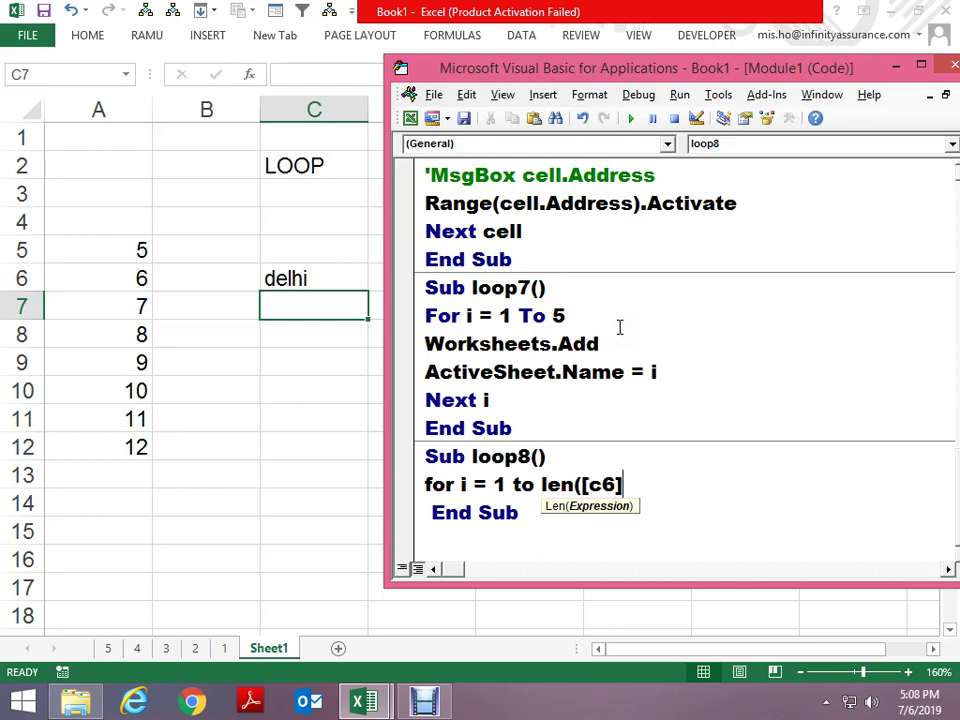
{"action": "type", "text": ")"}
{"action": "key", "text": "Return"}
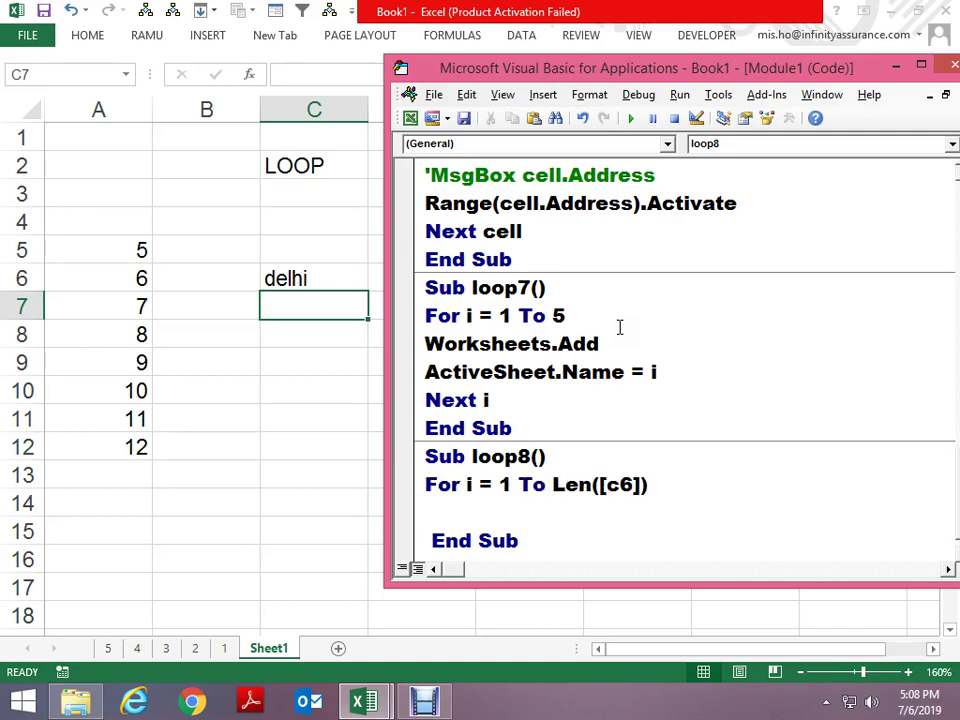
{"action": "type", "text": "next i"}
{"action": "key", "text": "Up"}
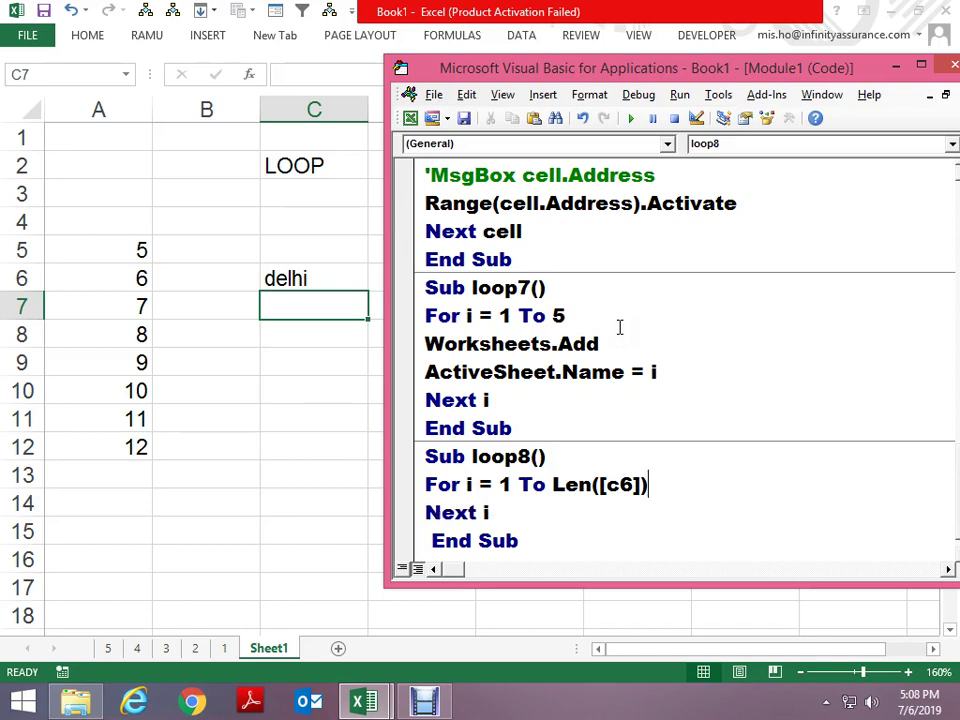
{"action": "key", "text": "Return"}
{"action": "type", "text": ",es"}
{"action": "key", "text": "BackSpace"}
{"action": "key", "text": "BackSpace"}
{"action": "key", "text": "BackSpace"}
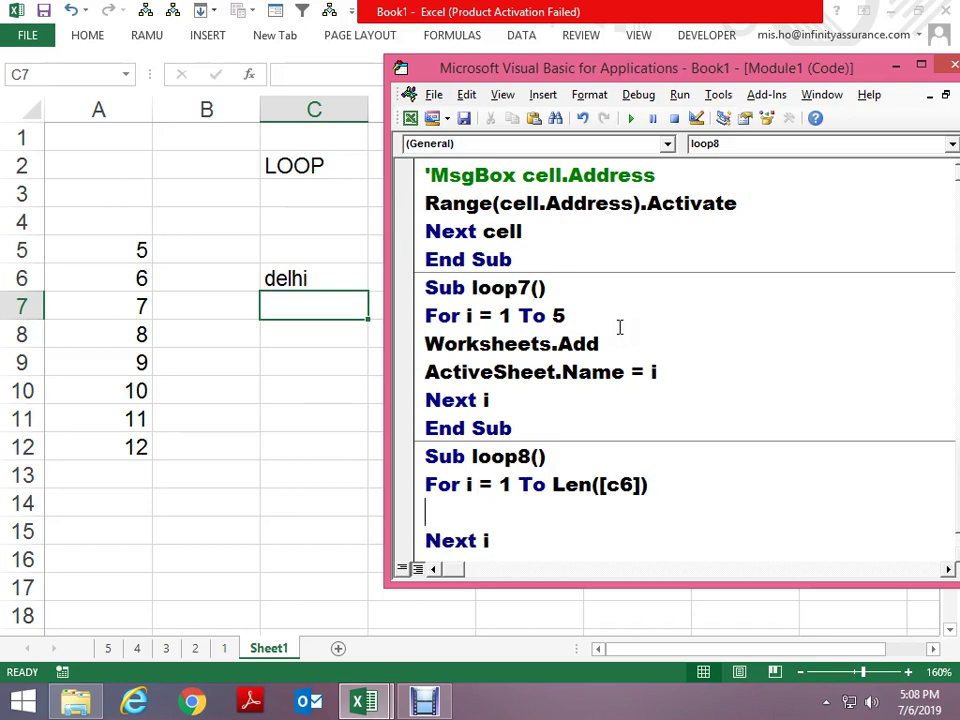
{"action": "type", "text": "msg"}
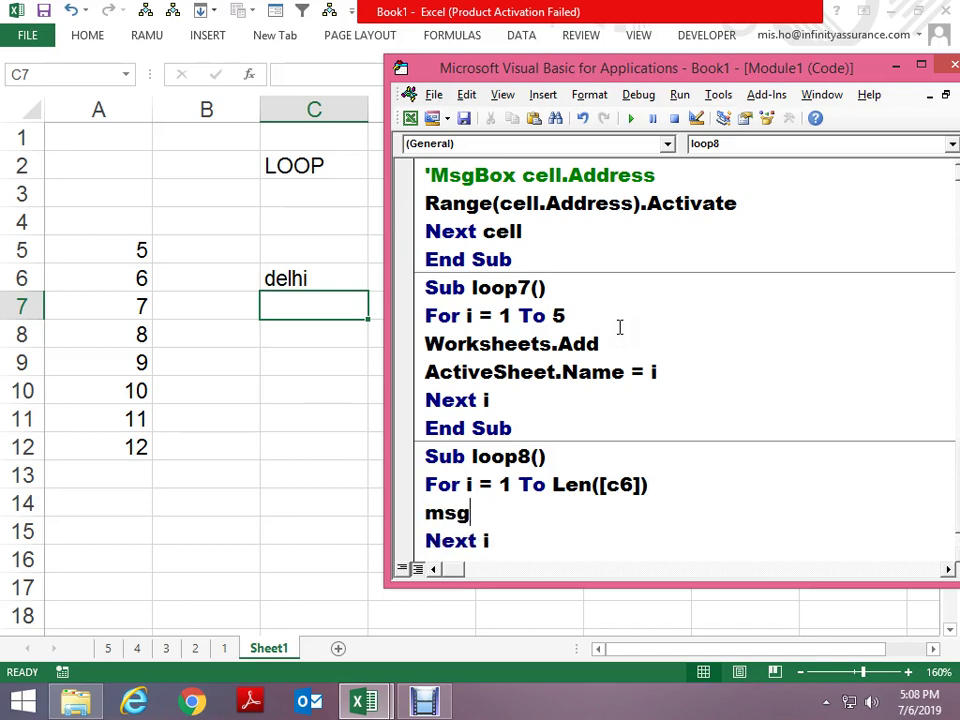
{"action": "type", "text": "box mid"}
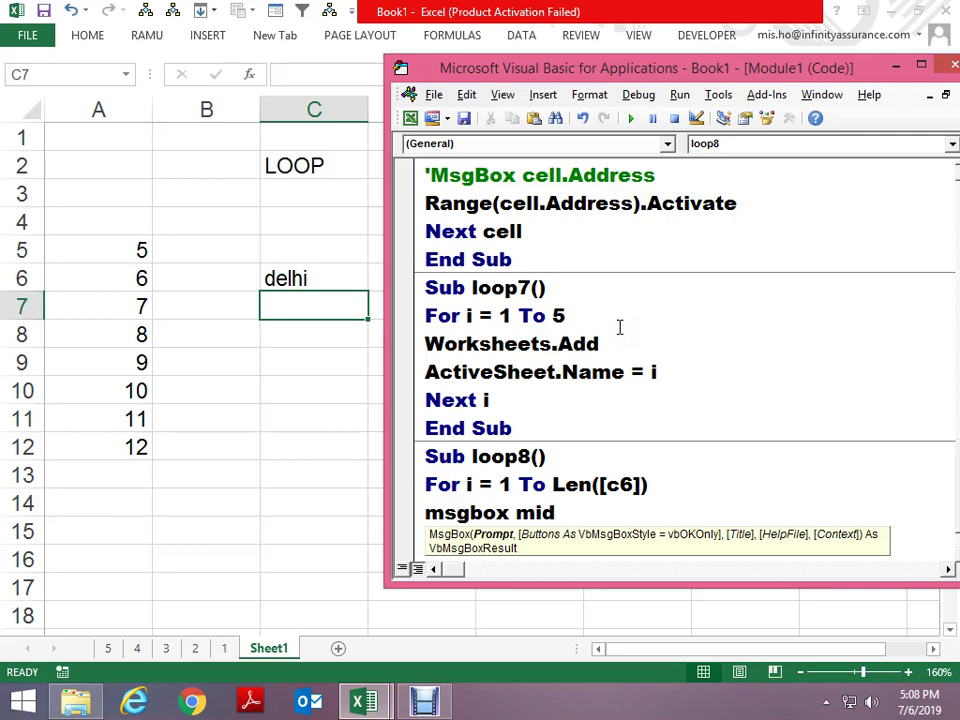
{"action": "type", "text": "("}
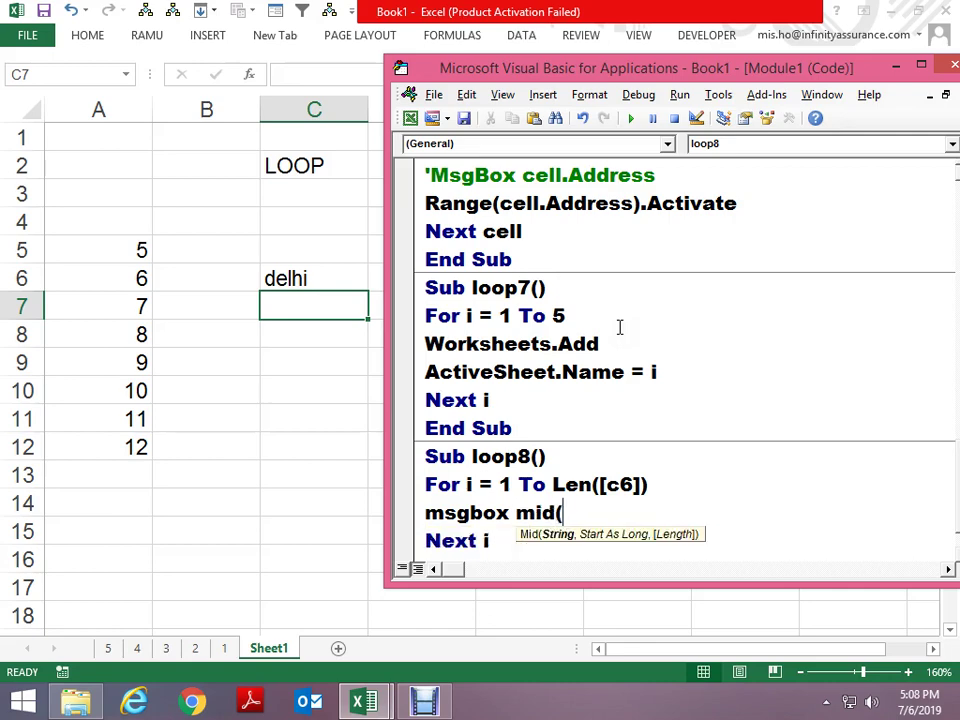
{"action": "type", "text": "["}
{"action": "type", "text": "c6],"}
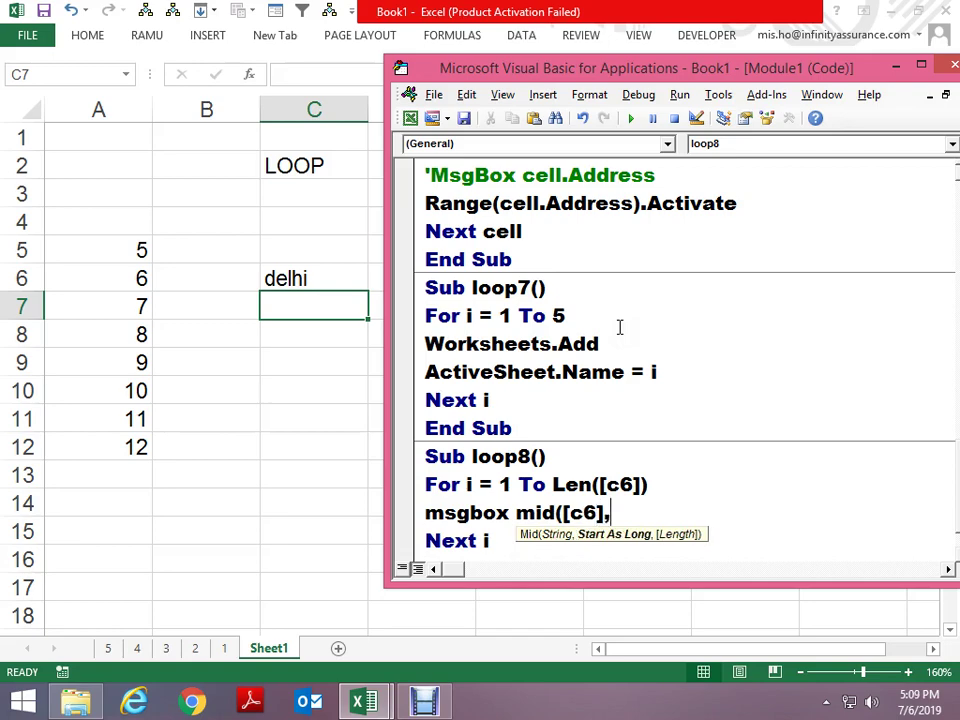
{"action": "type", "text": "i"}
{"action": "type", "text": ",1"}
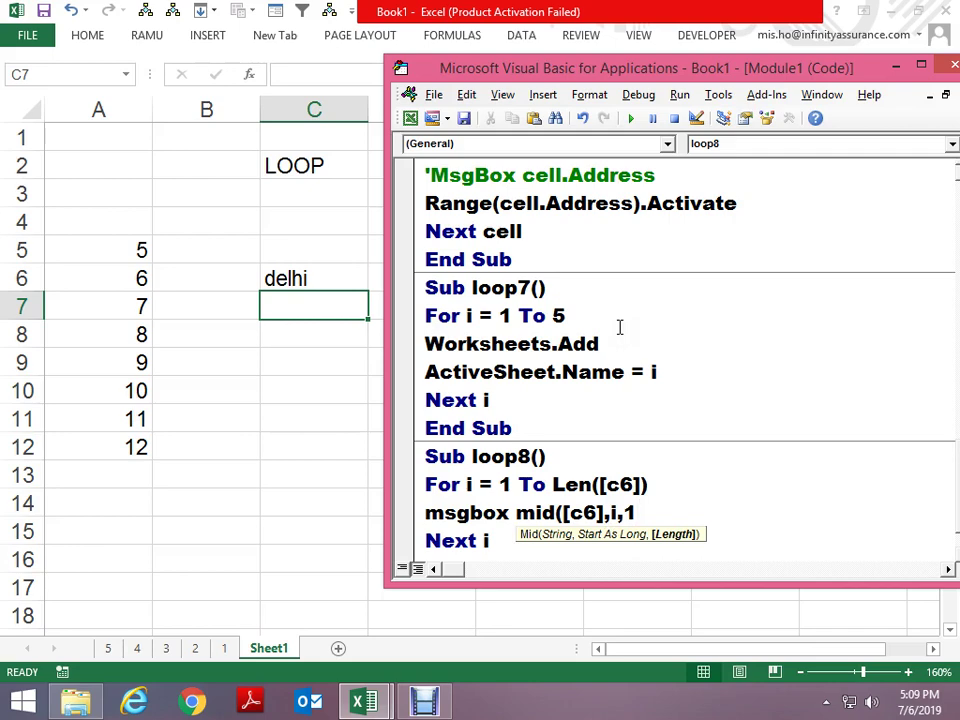
{"action": "type", "text": ")"}
{"action": "key", "text": "Down"}
{"action": "key", "text": "Down"}
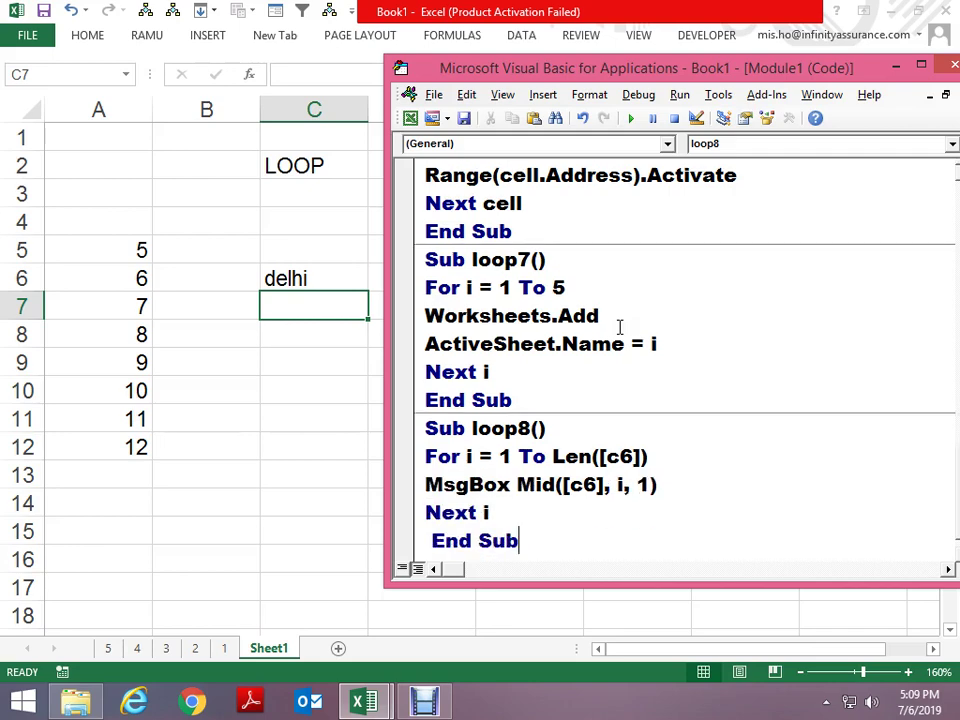
{"action": "key", "text": "Down"}
{"action": "key", "text": "Up"}
{"action": "key", "text": "Up"}
{"action": "key", "text": "Up"}
Step through loop8 with F8 so each letter of delhi appears in turn
{"action": "key", "text": "F8"}
{"action": "key", "text": "F8"}
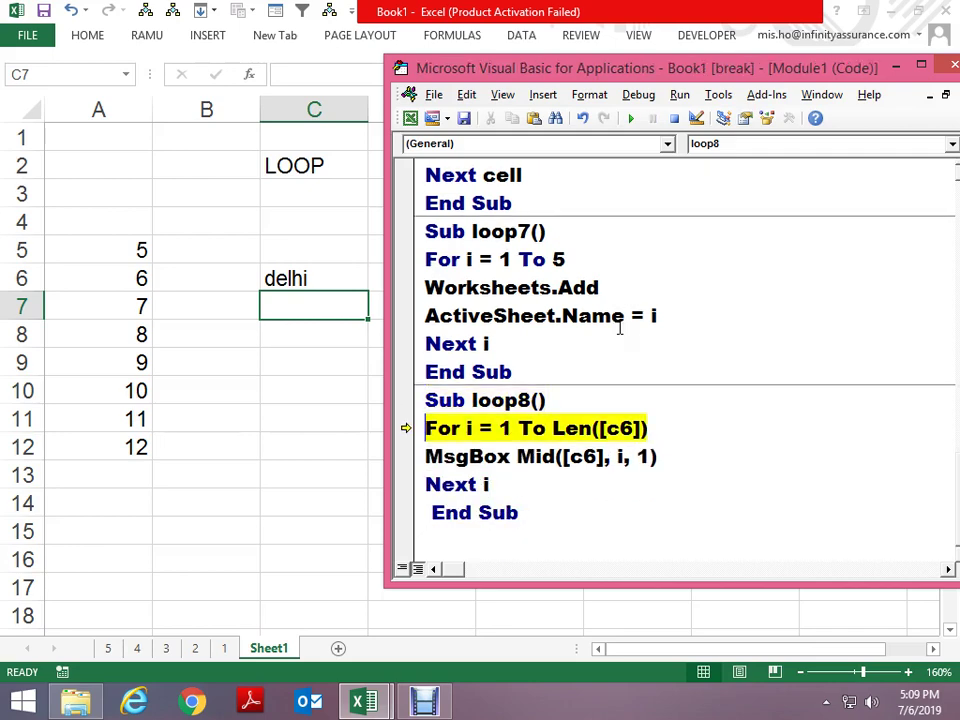
{"action": "key", "text": "F8"}
{"action": "key", "text": "F8"}
{"action": "key", "text": "Return"}
{"action": "key", "text": "F8"}
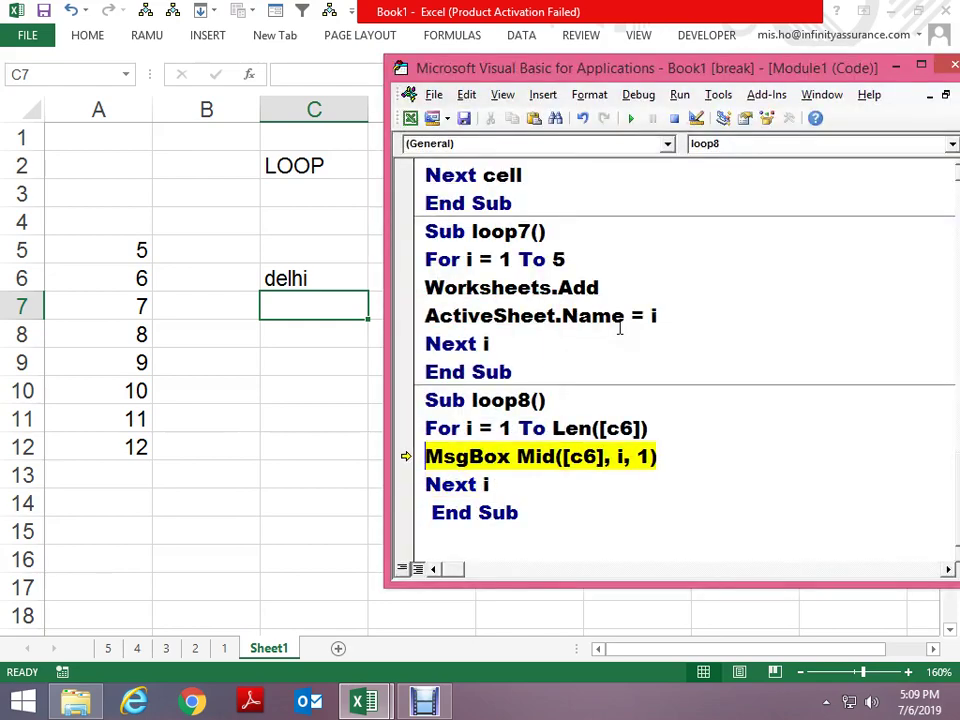
{"action": "key", "text": "F8"}
{"action": "key", "text": "Return"}
{"action": "key", "text": "F8"}
{"action": "key", "text": "F8"}
{"action": "key", "text": "Return"}
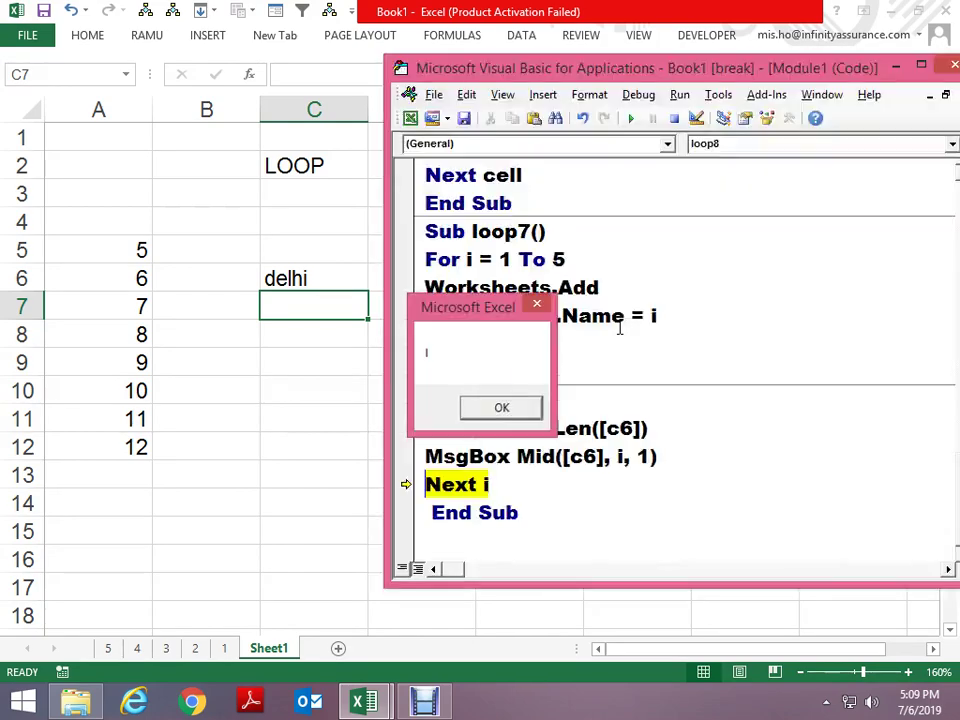
{"action": "key", "text": "F8"}
{"action": "key", "text": "F8"}
{"action": "key", "text": "Return"}
{"action": "key", "text": "F8"}
{"action": "key", "text": "F8"}
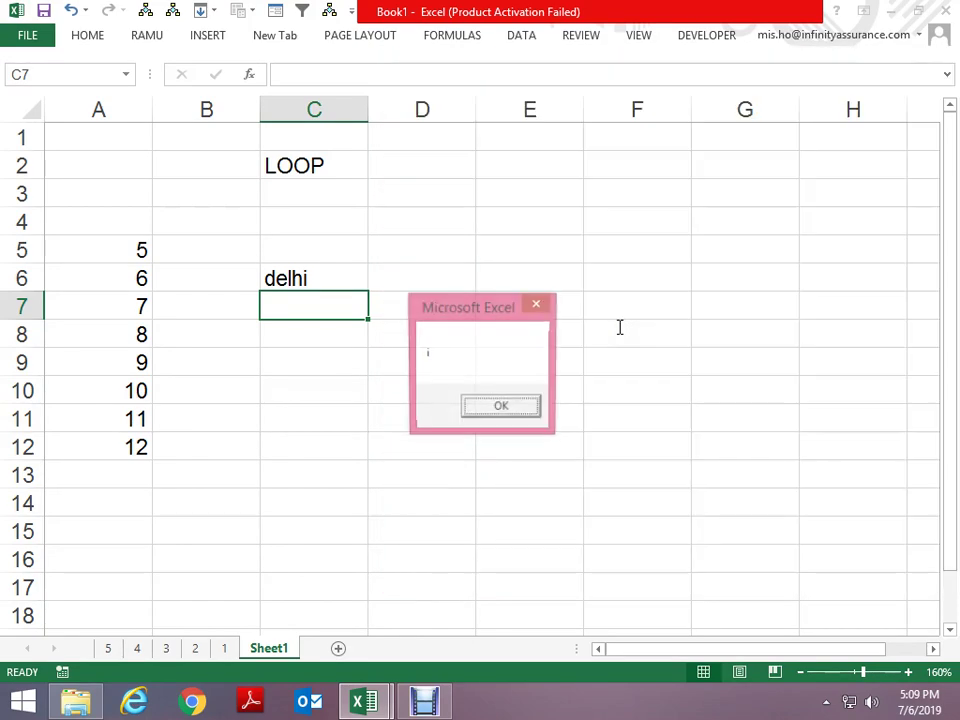
{"action": "key", "text": "Return"}
{"action": "key", "text": "F8"}
{"action": "key", "text": "F8"}
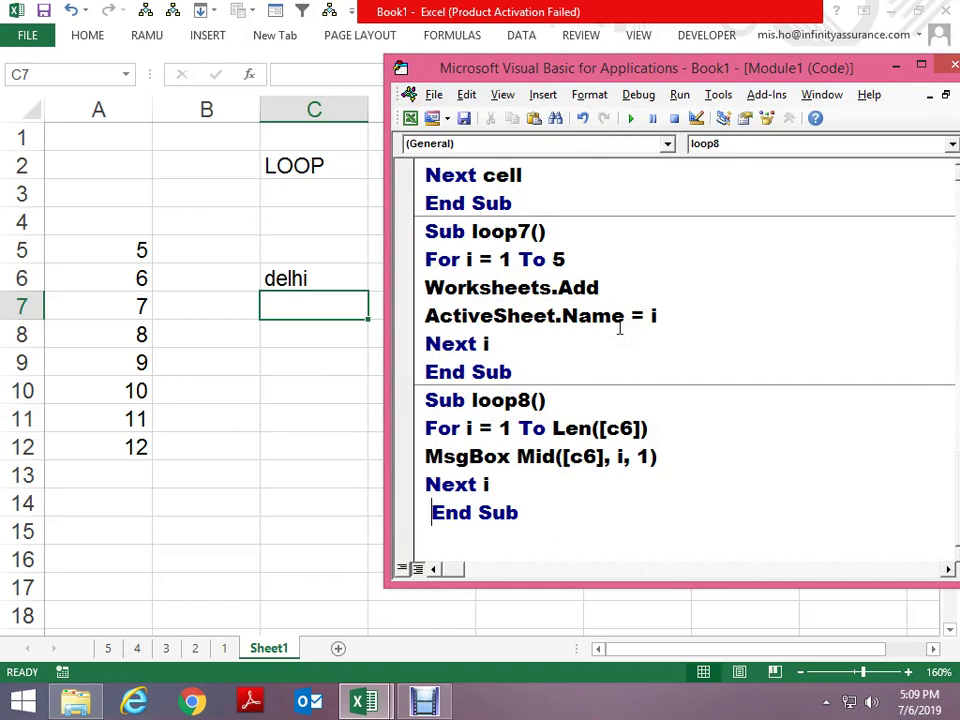
{"action": "key", "text": "BackSpace"}
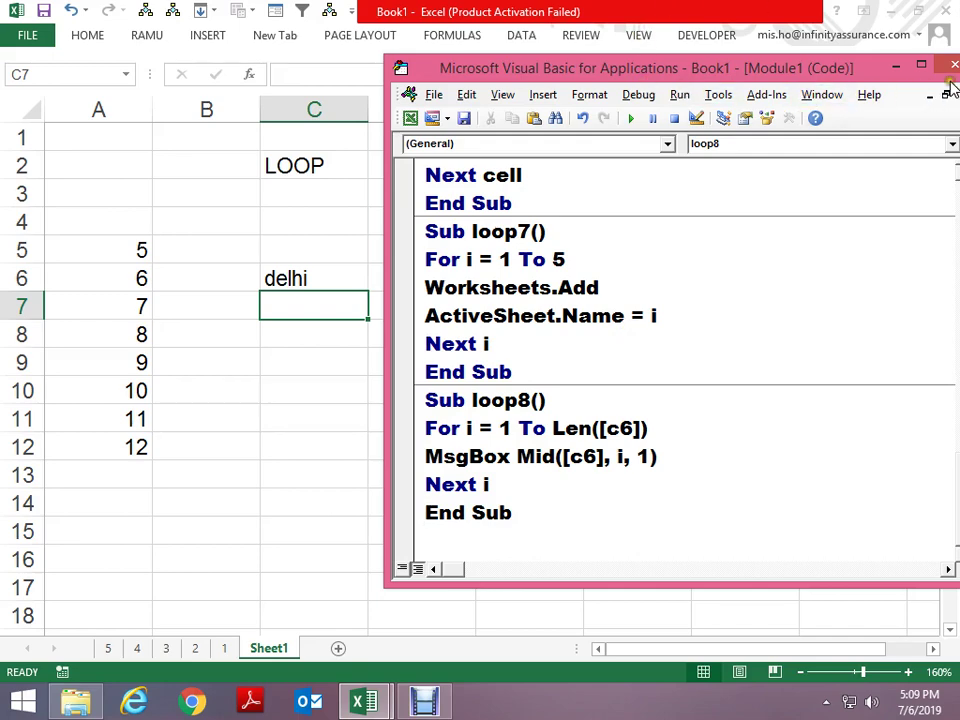
Restore the VBA editor window over the workbook and add a new line below loop8's End Sub
{"action": "double_click", "coordinate": [697, 64]}
{"action": "scroll", "coordinate": [279, 572], "scroll_direction": "up", "scroll_amount": 5}
{"action": "scroll", "coordinate": [291, 568], "scroll_direction": "up", "scroll_amount": 3}
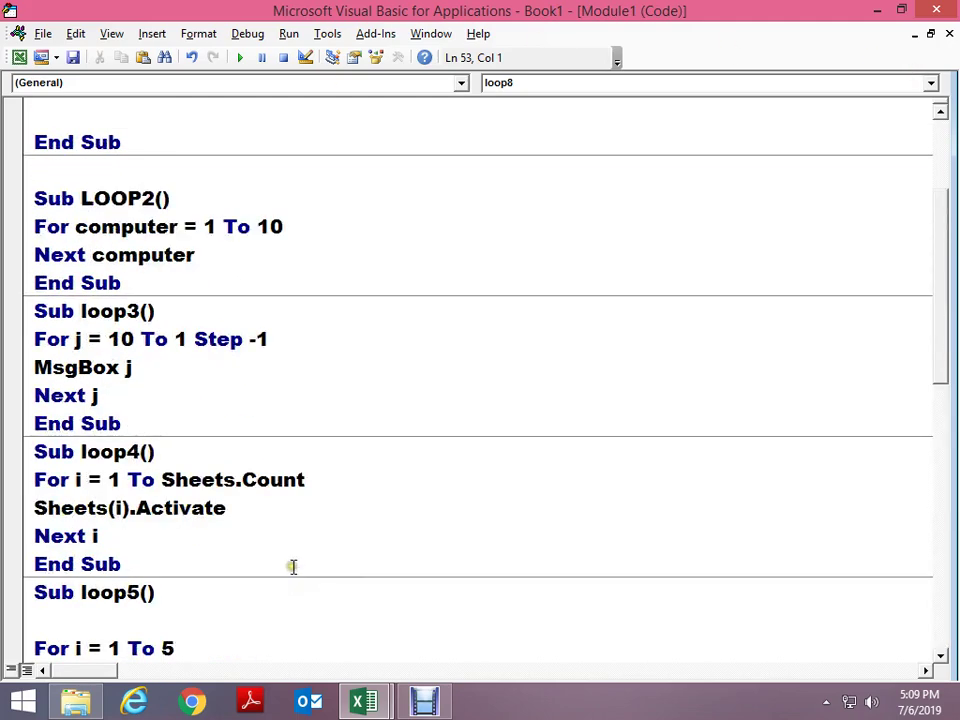
{"action": "scroll", "coordinate": [293, 568], "scroll_direction": "down", "scroll_amount": 8}
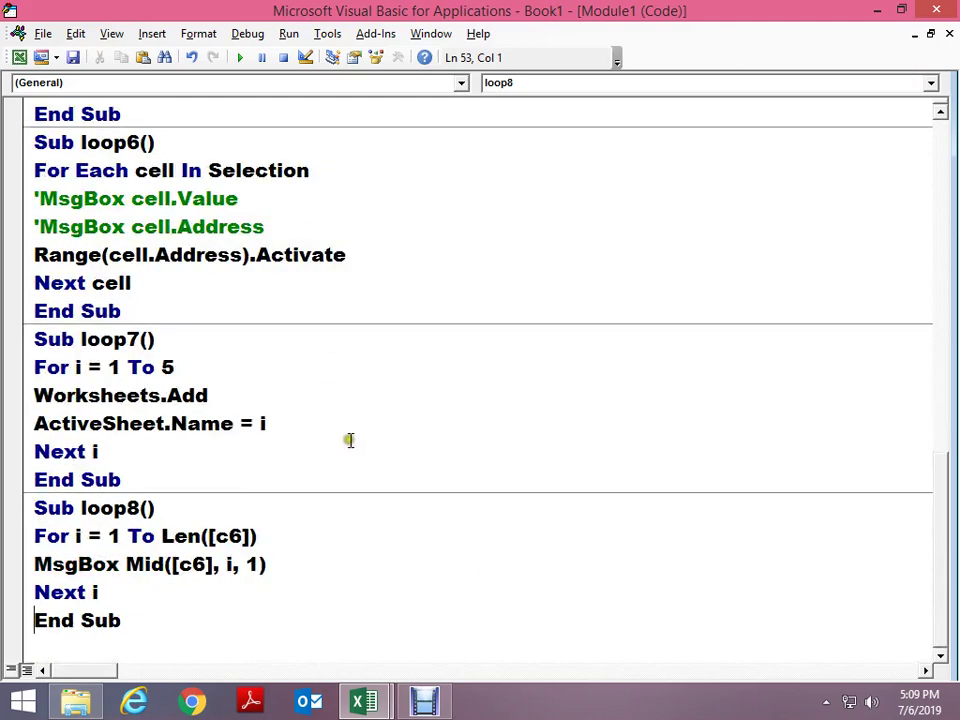
{"action": "left_click", "coordinate": [204, 620]}
{"action": "key", "text": "alt+space"}
{"action": "key", "text": "Return"}
{"action": "scroll", "coordinate": [392, 602], "scroll_direction": "down", "scroll_amount": 2}
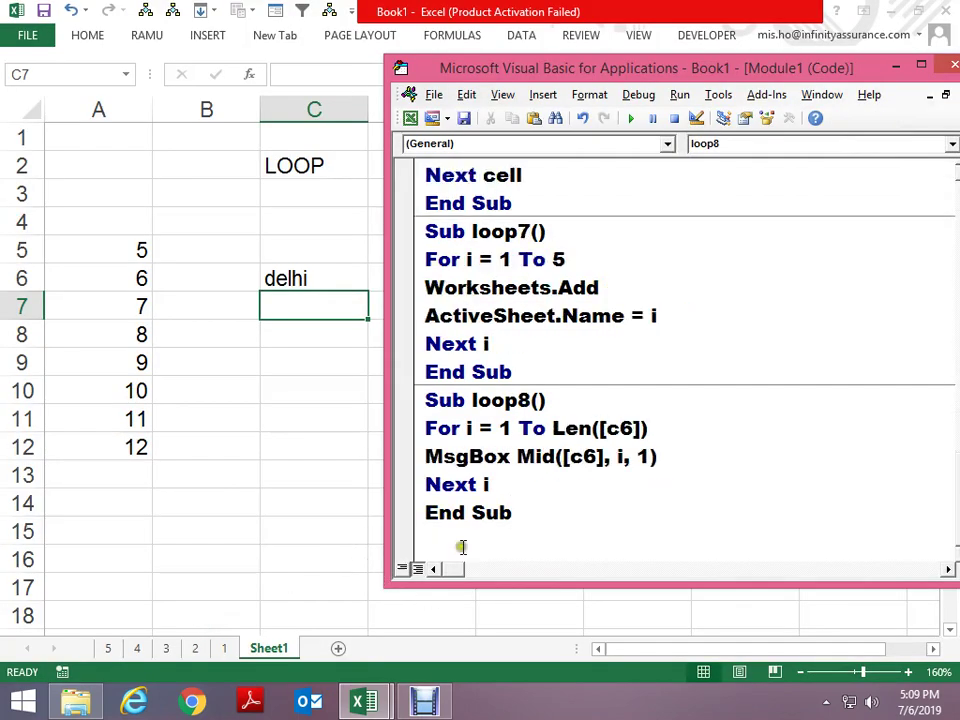
{"action": "left_click", "coordinate": [268, 646]}
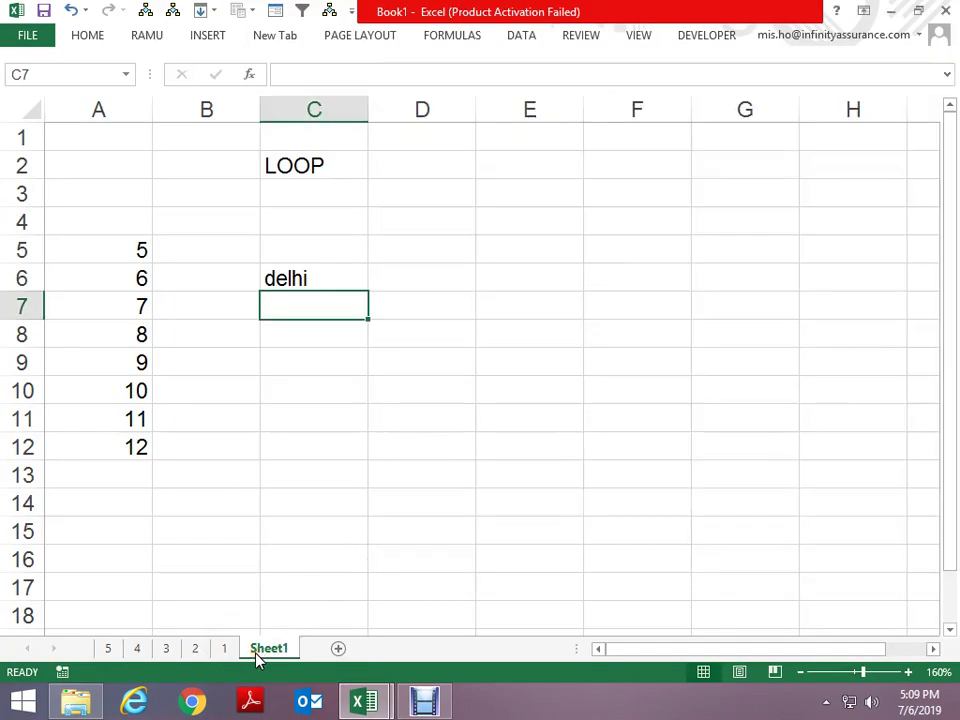
{"action": "key", "text": "alt+F11"}
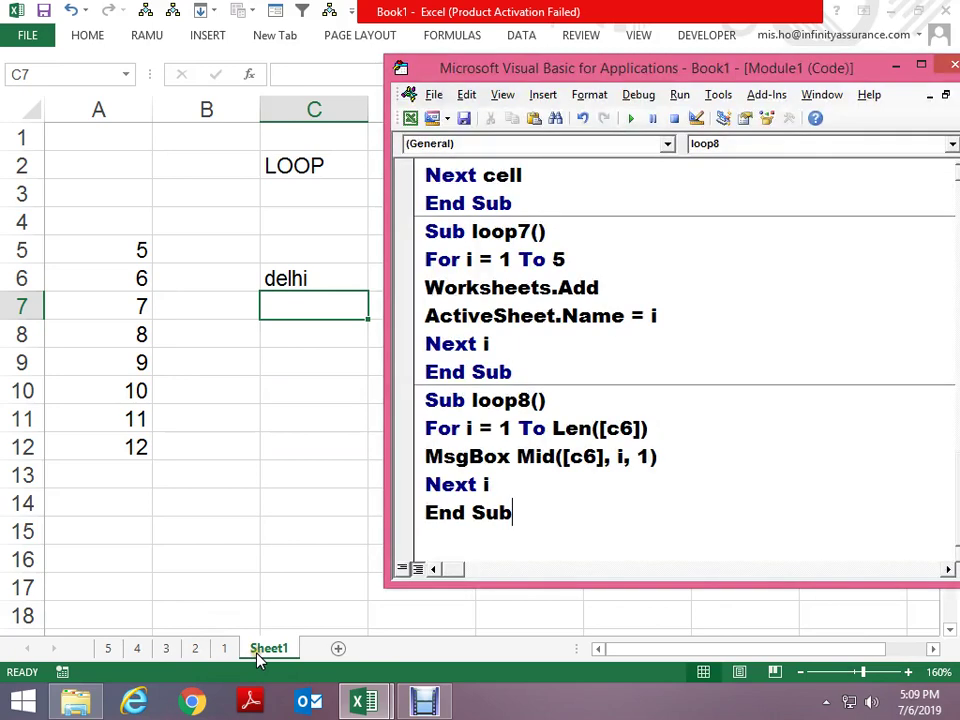
{"action": "key", "text": "Return"}
{"action": "scroll", "coordinate": [258, 660], "scroll_direction": "down", "scroll_amount": 1}
Create the Sub loop9 procedure
{"action": "type", "text": "su"}
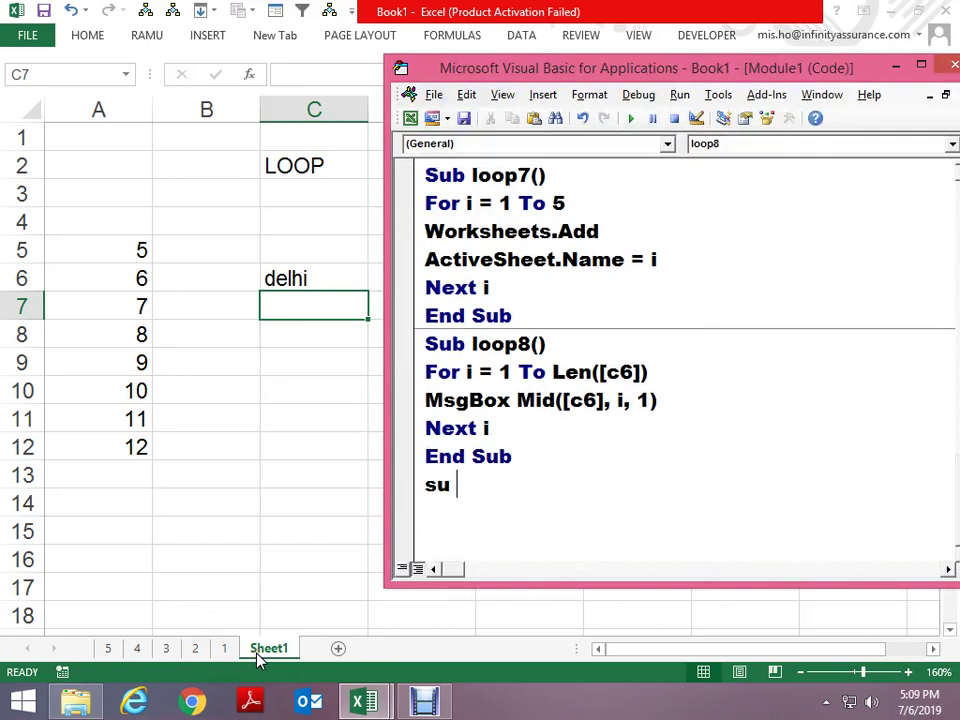
{"action": "type", "text": "v"}
{"action": "key", "text": "BackSpace"}
{"action": "key", "text": "BackSpace"}
{"action": "type", "text": "v"}
{"action": "key", "text": "BackSpace"}
{"action": "type", "text": "b loo"}
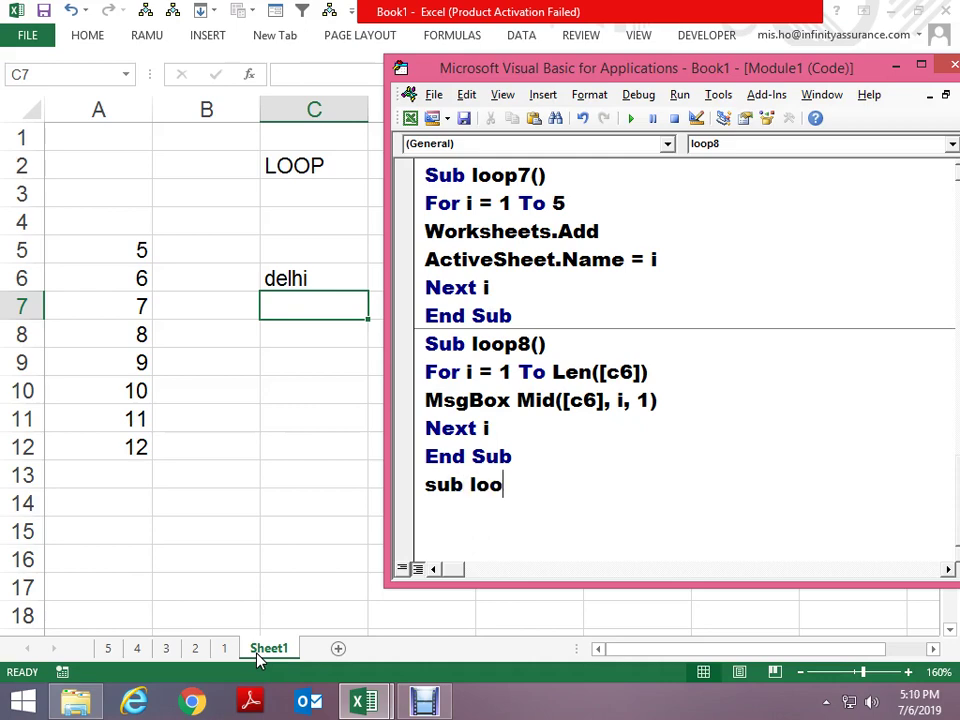
{"action": "type", "text": "p9"}
{"action": "key", "text": "Return"}
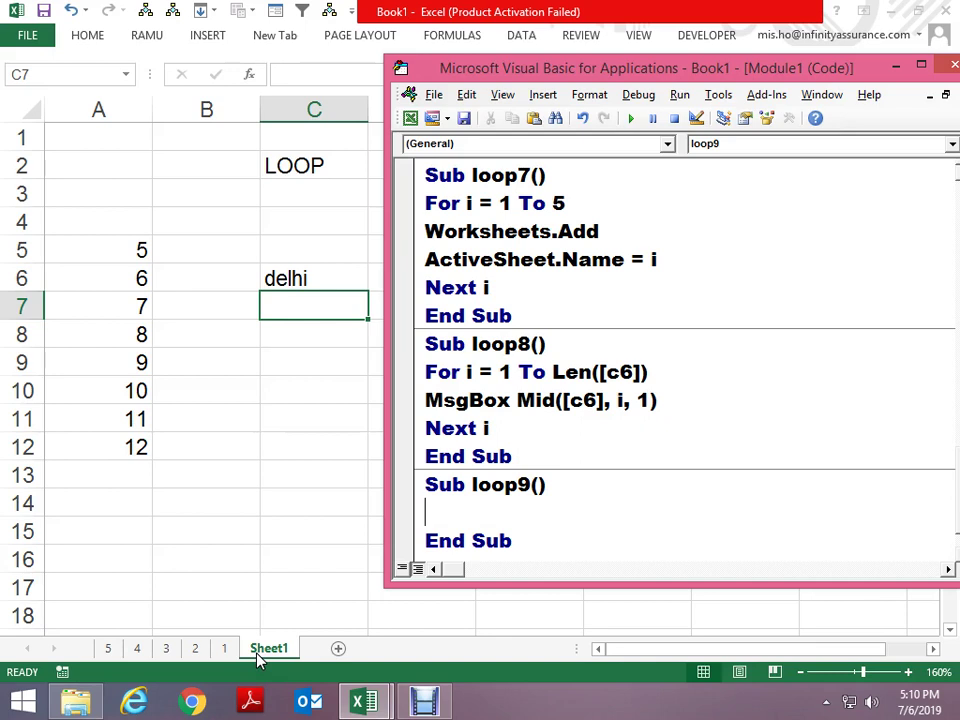
Write the line For Each Sheet In activework.Sheets
{"action": "type", "text": "for eacg"}
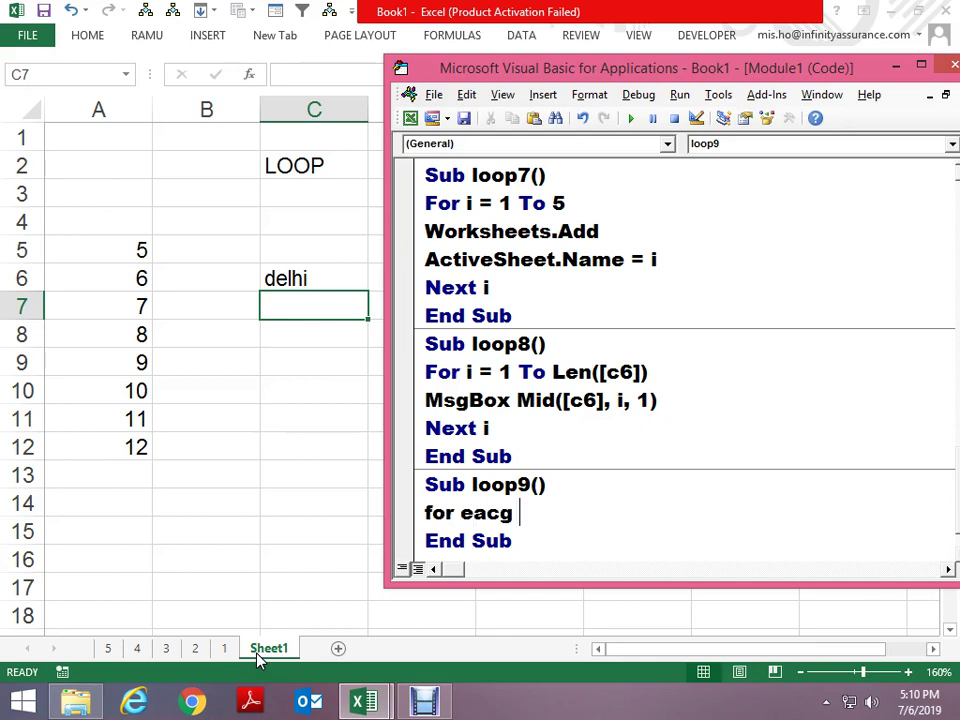
{"action": "key", "text": "BackSpace"}
{"action": "type", "text": "g"}
{"action": "key", "text": "BackSpace"}
{"action": "type", "text": "h"}
{"action": "type", "text": " sheet "}
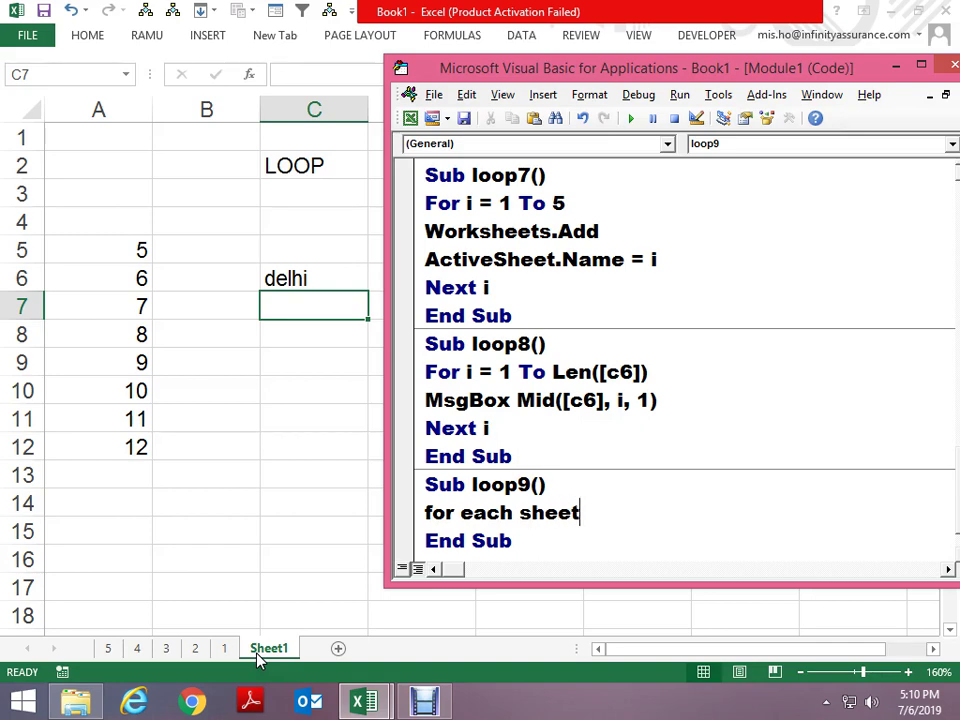
{"action": "type", "text": "in activ"}
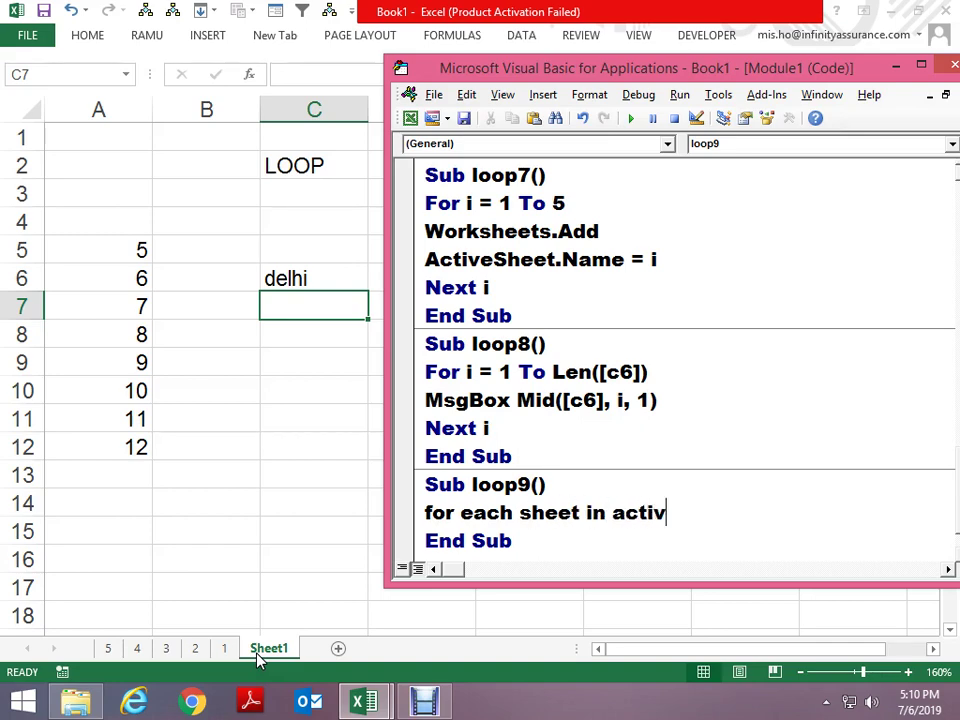
{"action": "type", "text": "ework."}
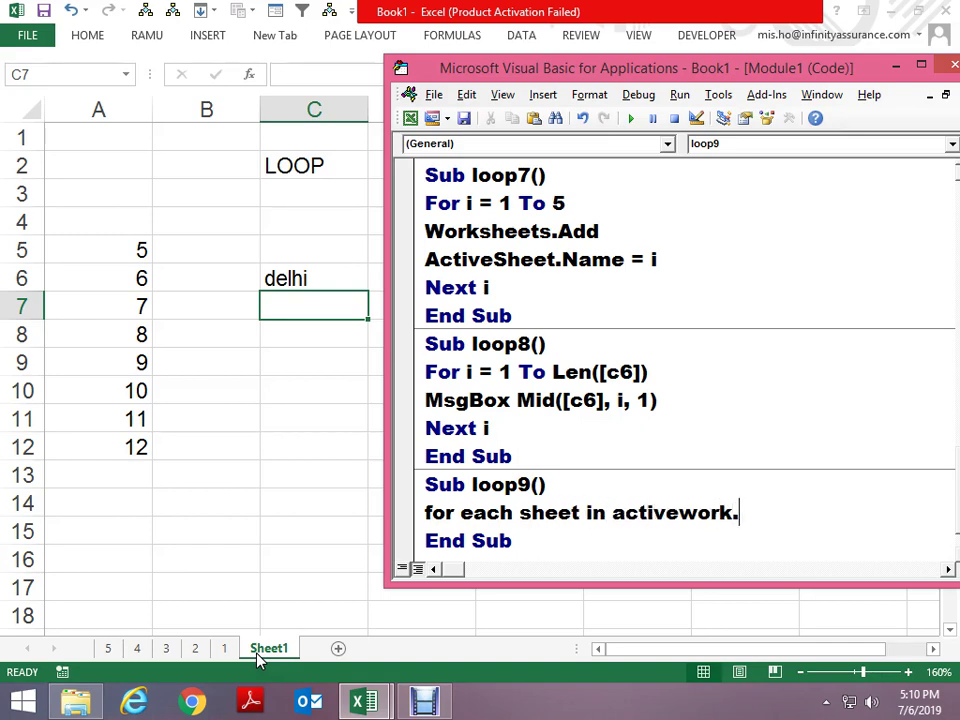
{"action": "type", "text": "sht"}
{"action": "key", "text": "BackSpace"}
{"action": "type", "text": "e"}
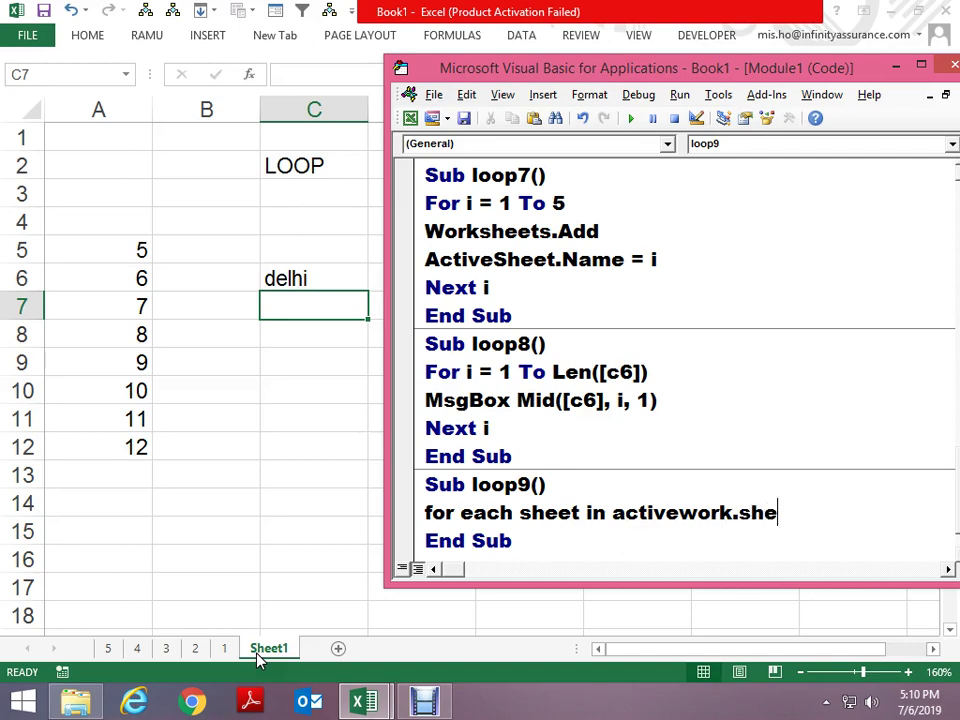
{"action": "type", "text": "tts"}
{"action": "key", "text": "Return"}
{"action": "key", "text": "BackSpace"}
{"action": "key", "text": "BackSpace"}
{"action": "key", "text": "BackSpace"}
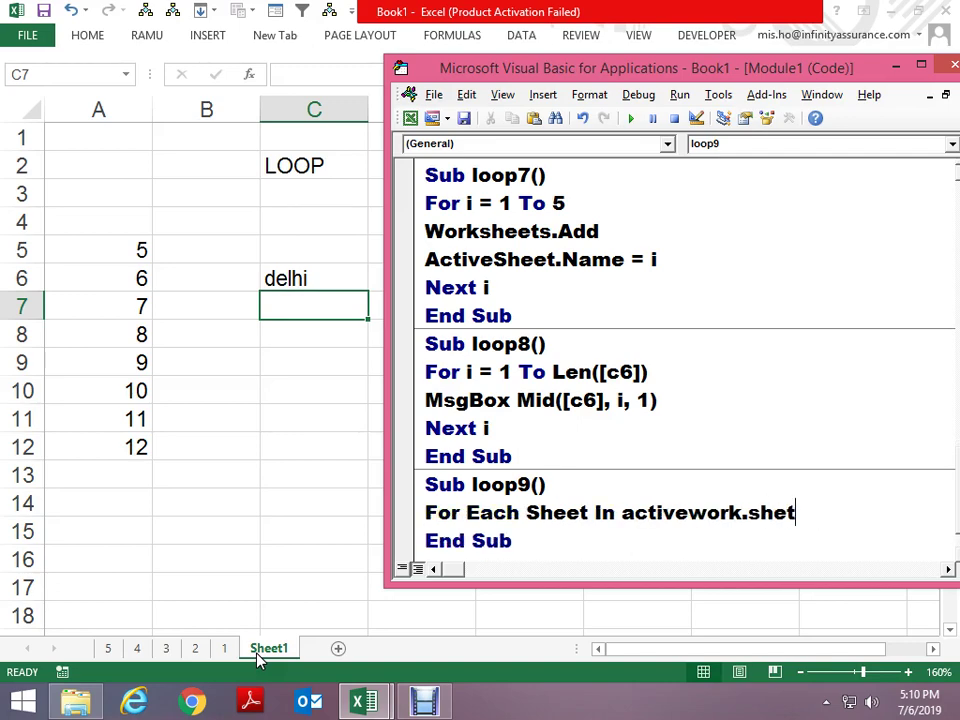
{"action": "key", "text": "BackSpace"}
{"action": "type", "text": "ets"}
{"action": "key", "text": "Down"}
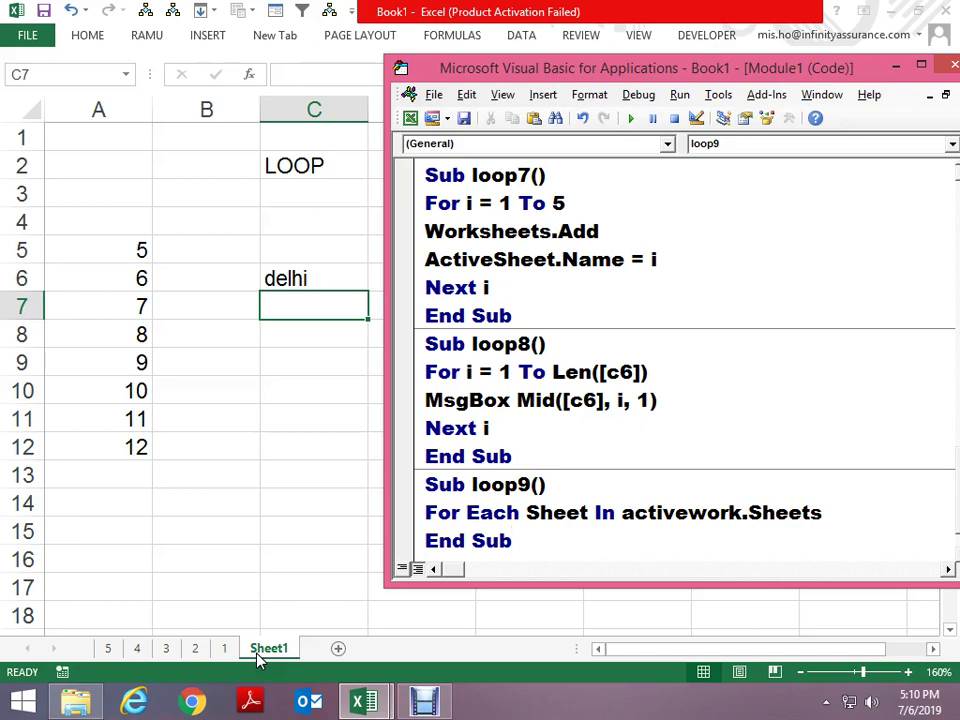
{"action": "key", "text": "Down"}
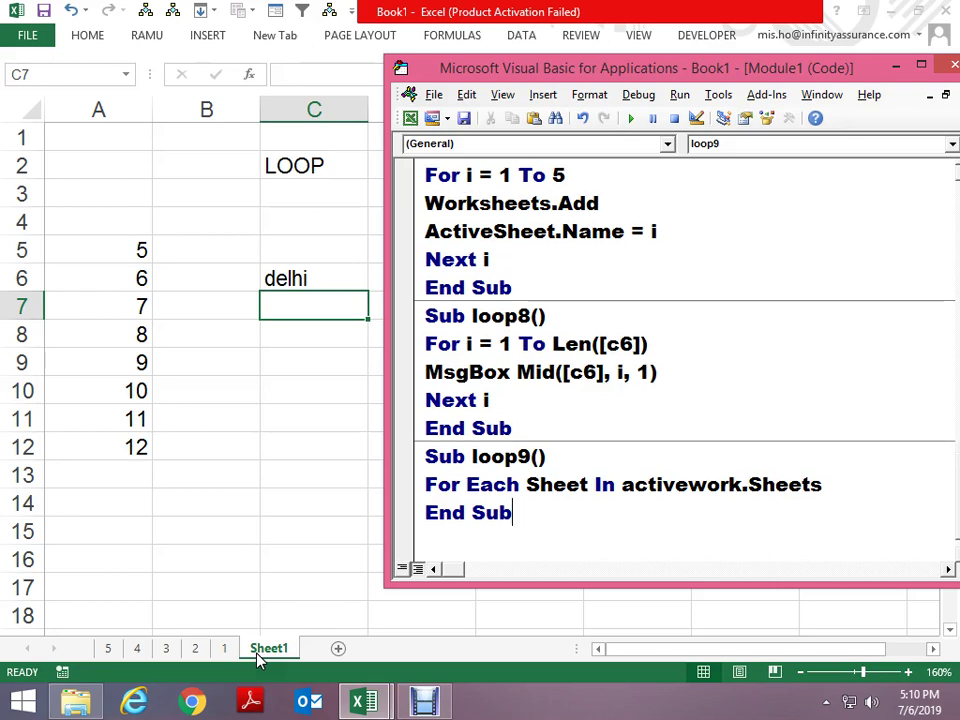
Close the loop with Next Sheet, leaving a blank line for the loop body
{"action": "key", "text": "Up"}
{"action": "key", "text": "End"}
{"action": "key", "text": "Return"}
{"action": "type", "text": "ext "}
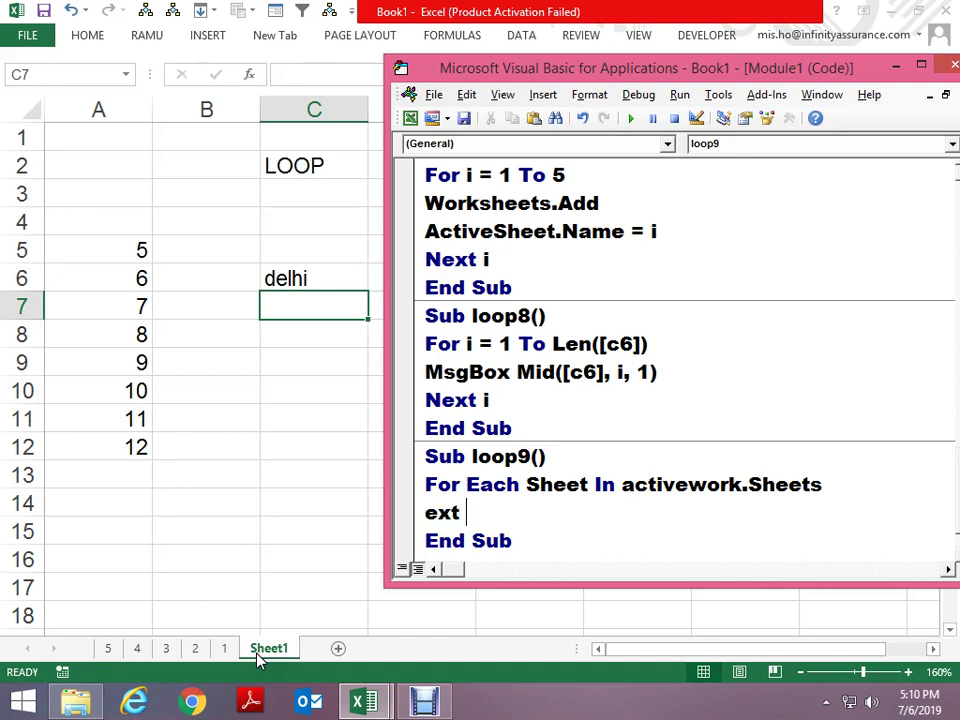
{"action": "type", "text": "sh"}
{"action": "key", "text": "BackSpace"}
{"action": "key", "text": "BackSpace"}
{"action": "key", "text": "BackSpace"}
{"action": "key", "text": "BackSpace"}
{"action": "key", "text": "BackSpace"}
{"action": "type", "text": "nex"}
{"action": "type", "text": "t shee"}
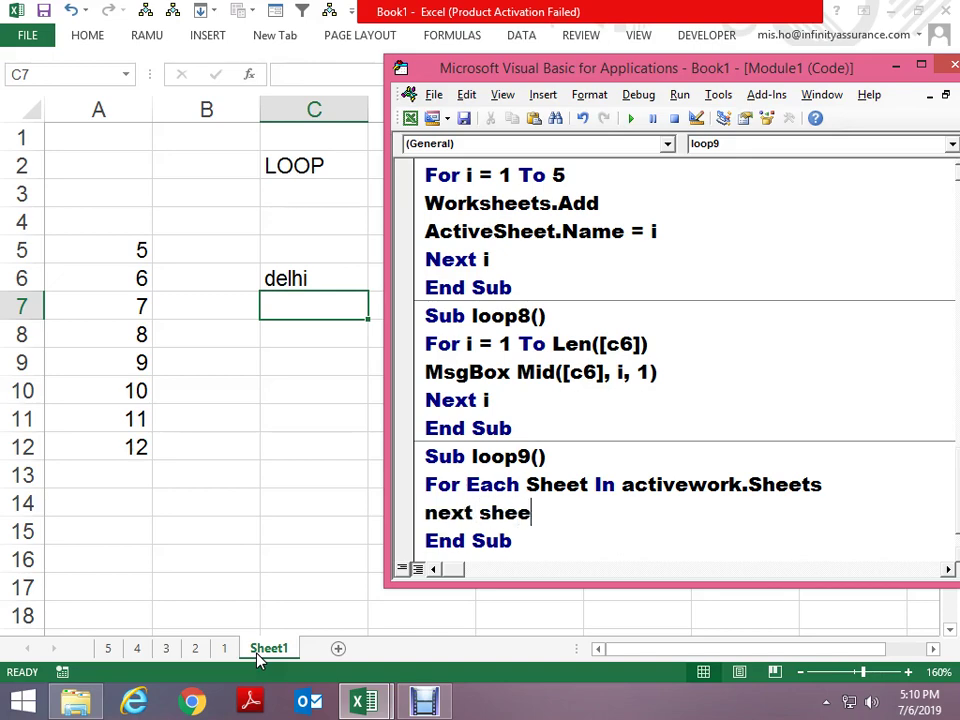
{"action": "type", "text": "t"}
{"action": "key", "text": "Up"}
{"action": "key", "text": "End"}
{"action": "key", "text": "Return"}
{"action": "scroll", "coordinate": [670, 360], "scroll_direction": "down", "scroll_amount": 2}
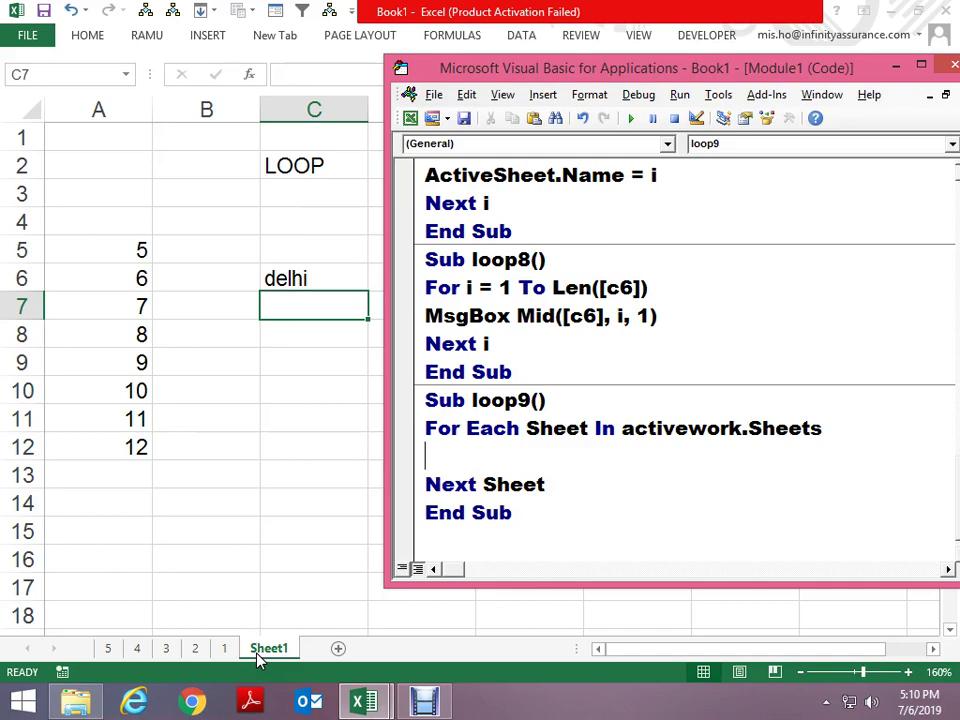
Add Sheet.Activate as the loop body and run loop9 with F8
{"action": "type", "text": "she"}
{"action": "type", "text": "ets"}
{"action": "key", "text": "BackSpace"}
{"action": "type", "text": ".act"}
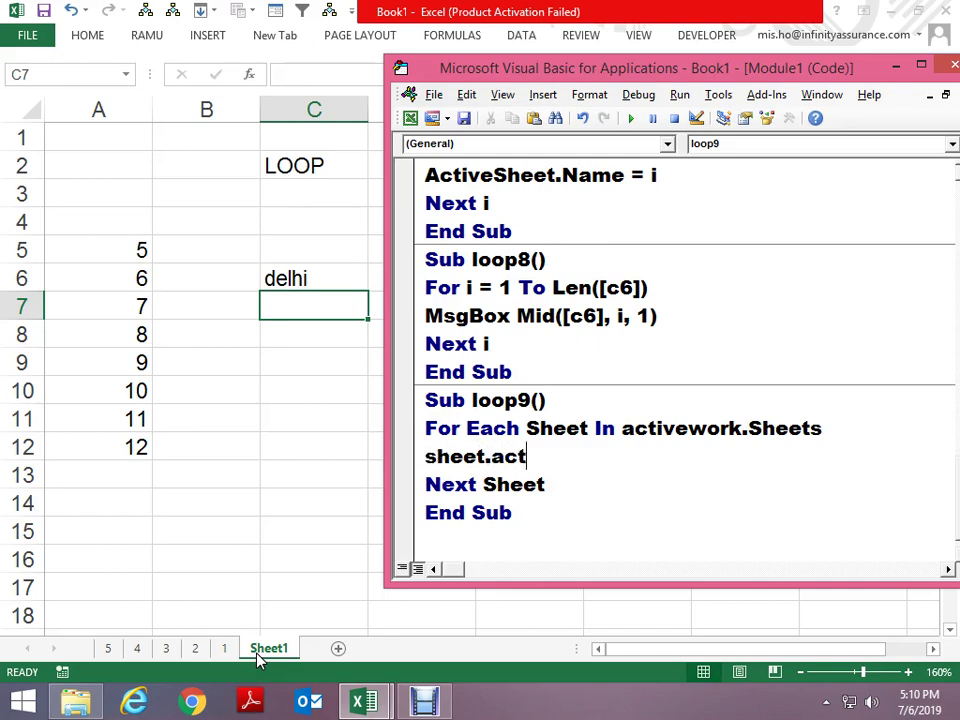
{"action": "type", "text": "ivate"}
{"action": "key", "text": "Down"}
{"action": "key", "text": "Up"}
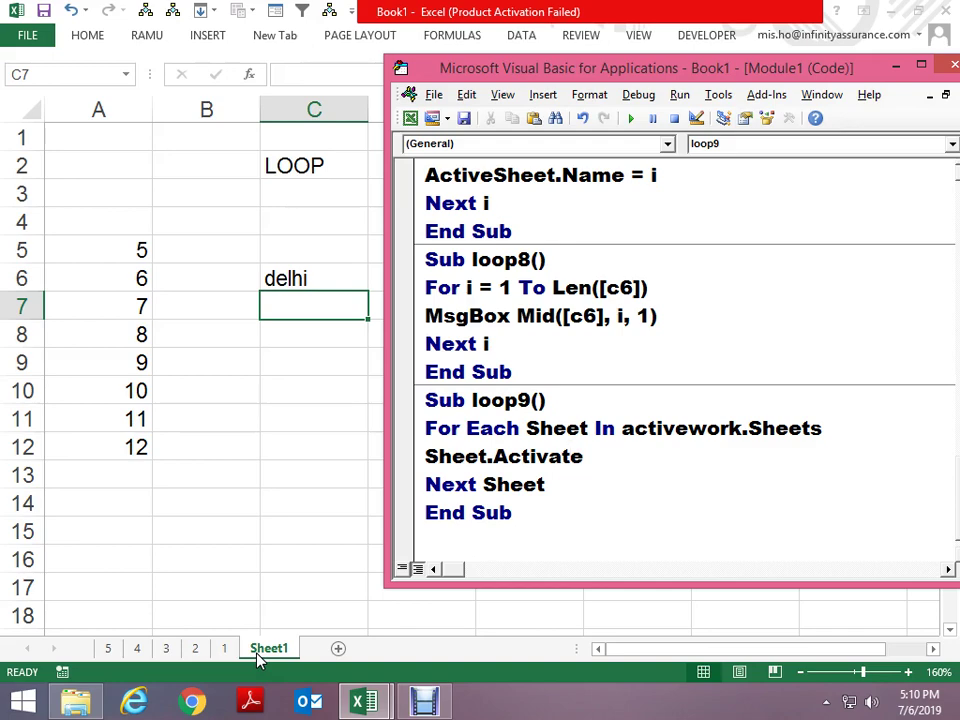
{"action": "key", "text": "F8"}
{"action": "key", "text": "F8"}
{"action": "key", "text": "F8"}
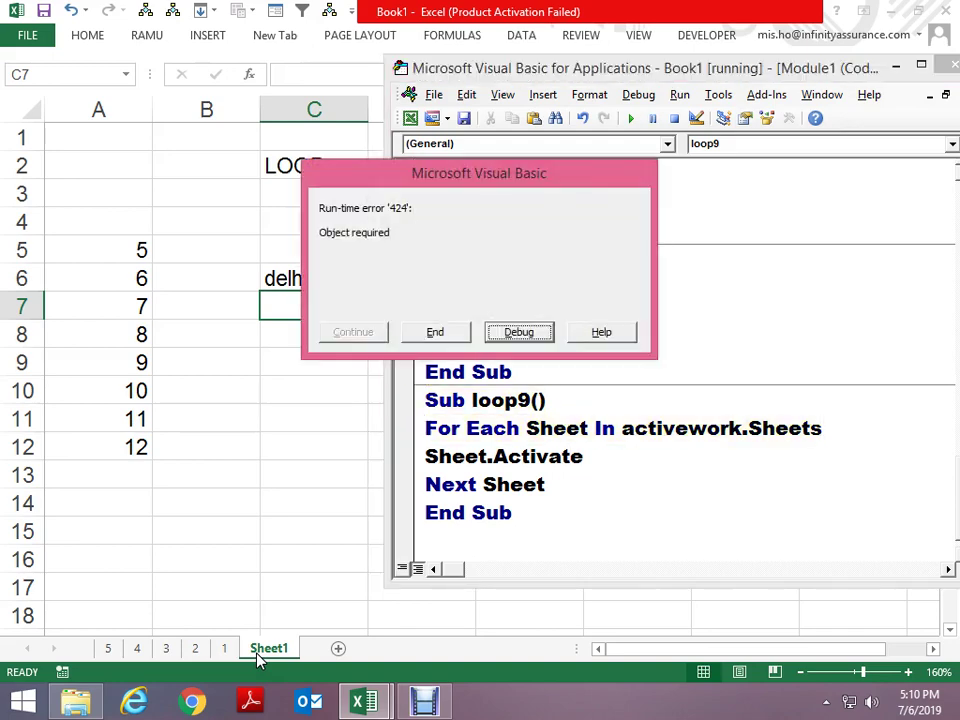
Debug the Object required error and change activework to ActiveWorkbook in the For Each line
{"action": "key", "text": "Return"}
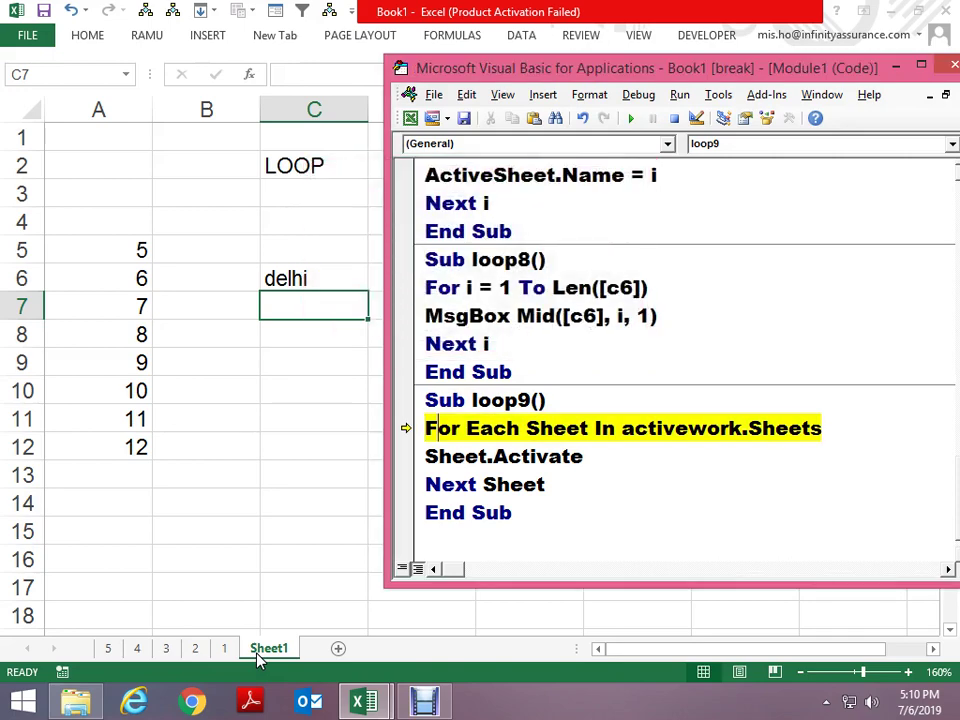
{"action": "key", "text": "Right"}
{"action": "key", "text": "Right"}
{"action": "key", "text": "Right"}
{"action": "key", "text": "Right"}
{"action": "key", "text": "Right"}
{"action": "key", "text": "Right"}
{"action": "key", "text": "Right"}
{"action": "key", "text": "Right"}
{"action": "key", "text": "Right"}
{"action": "key", "text": "Right"}
{"action": "key", "text": "Right"}
{"action": "key", "text": "Right"}
{"action": "key", "text": "Right"}
{"action": "type", "text": "s"}
{"action": "key", "text": "BackSpace"}
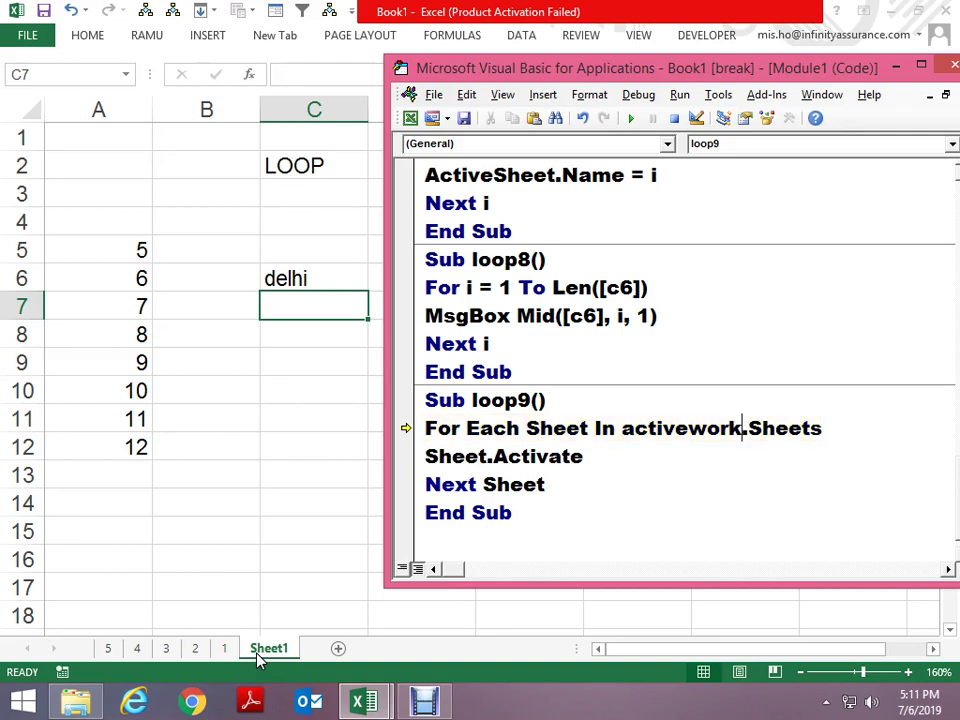
{"action": "key", "text": "Left"}
{"action": "key", "text": "Left"}
{"action": "key", "text": "Left"}
{"action": "key", "text": "Left"}
{"action": "key", "text": "Left"}
{"action": "key", "text": "Left"}
{"action": "key", "text": "Left"}
{"action": "key", "text": "Left"}
{"action": "key", "text": "Left"}
{"action": "key", "text": "Delete"}
{"action": "key", "text": "Delete"}
{"action": "key", "text": "Delete"}
{"action": "key", "text": "Delete"}
{"action": "key", "text": "Delete"}
{"action": "type", "text": "this"}
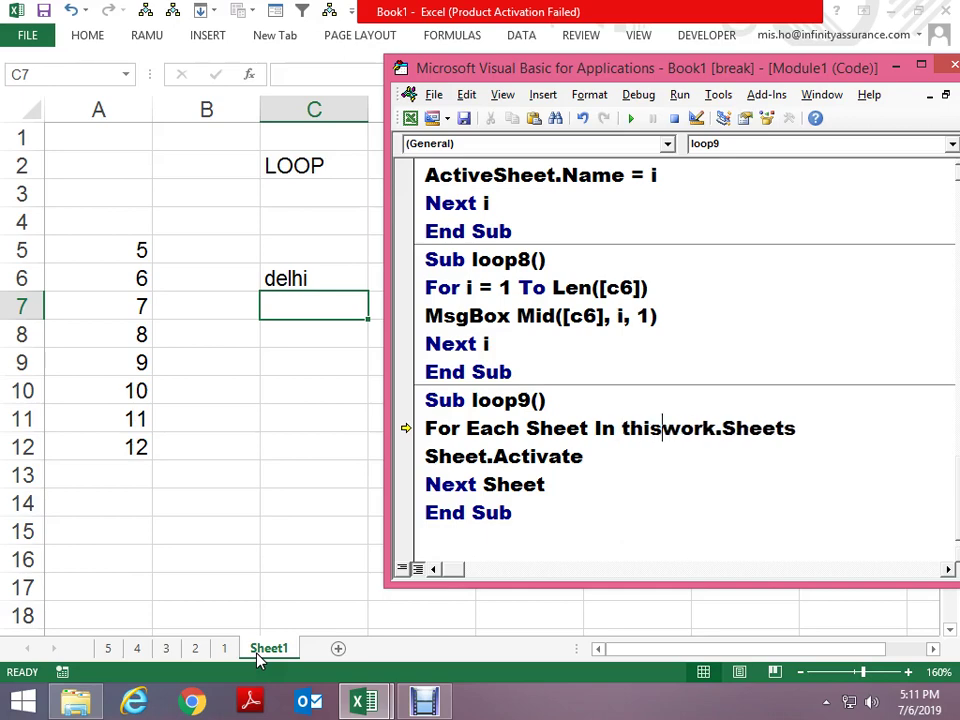
{"action": "key", "text": "ctrl+z"}
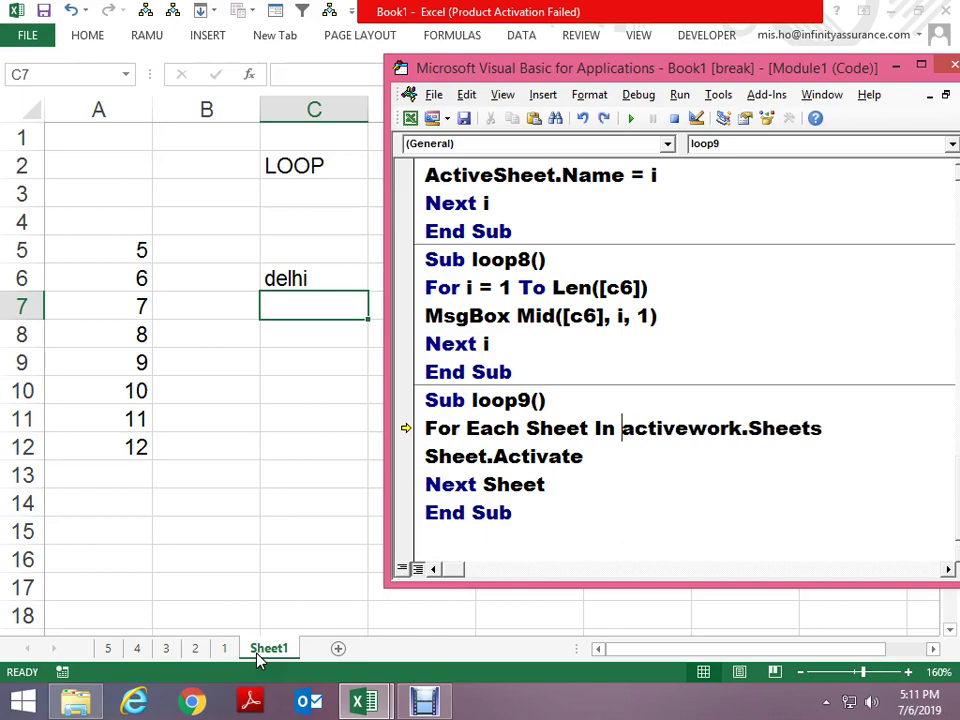
{"action": "key", "text": "Right"}
{"action": "key", "text": "Right"}
{"action": "key", "text": "Right"}
{"action": "key", "text": "Right"}
{"action": "key", "text": "Right"}
{"action": "key", "text": "Right"}
{"action": "key", "text": "Right"}
{"action": "type", "text": "book"}
{"action": "key", "text": "Up"}
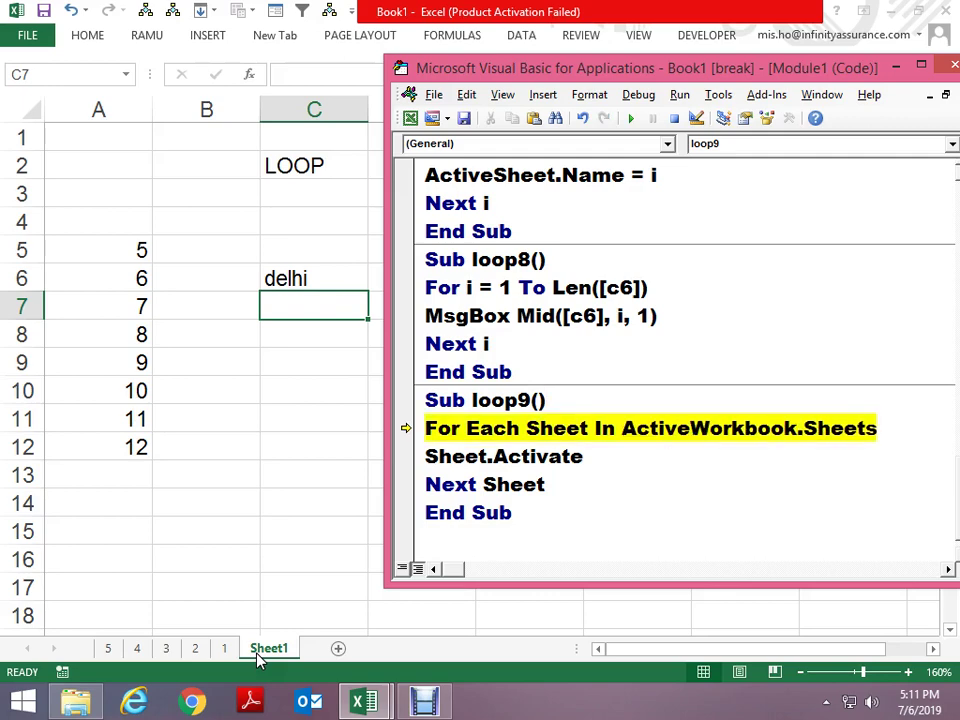
Reset the paused run, then step through loop9 activating sheets 5, 4, 3, 2, 1 and Sheet1
{"action": "left_click", "coordinate": [674, 118]}
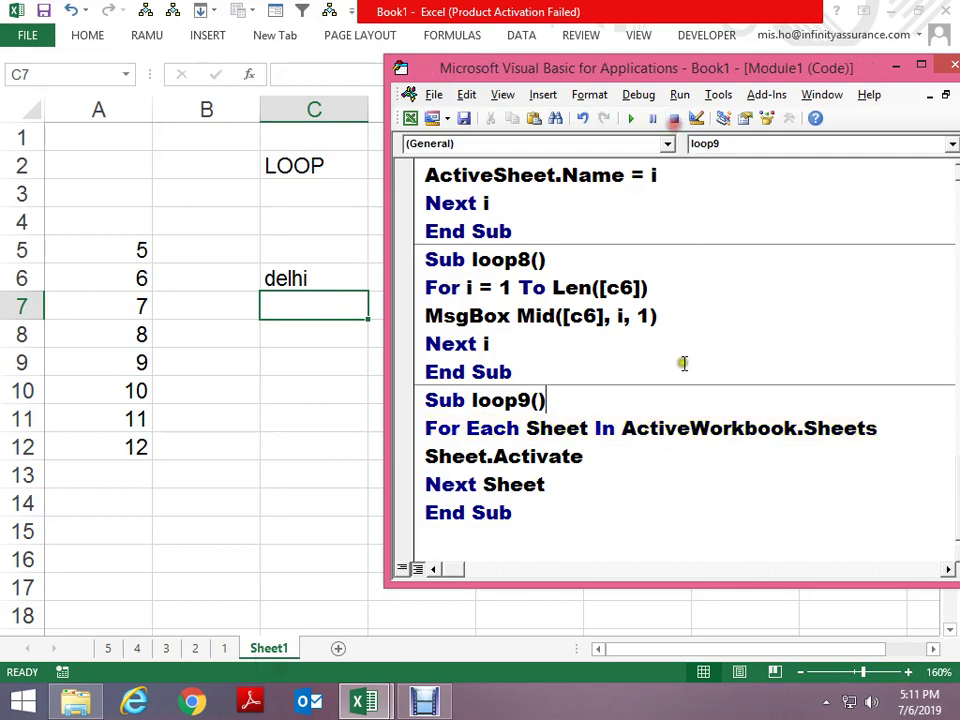
{"action": "key", "text": "F8"}
{"action": "key", "text": "F8"}
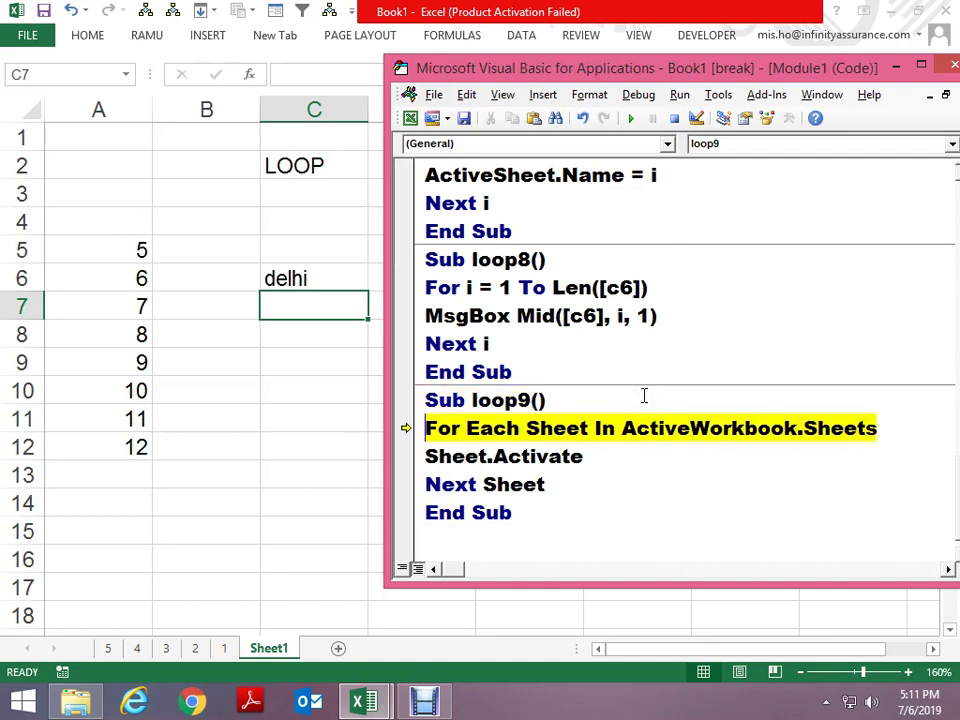
{"action": "key", "text": "F8"}
{"action": "key", "text": "F8"}
{"action": "key", "text": "F8"}
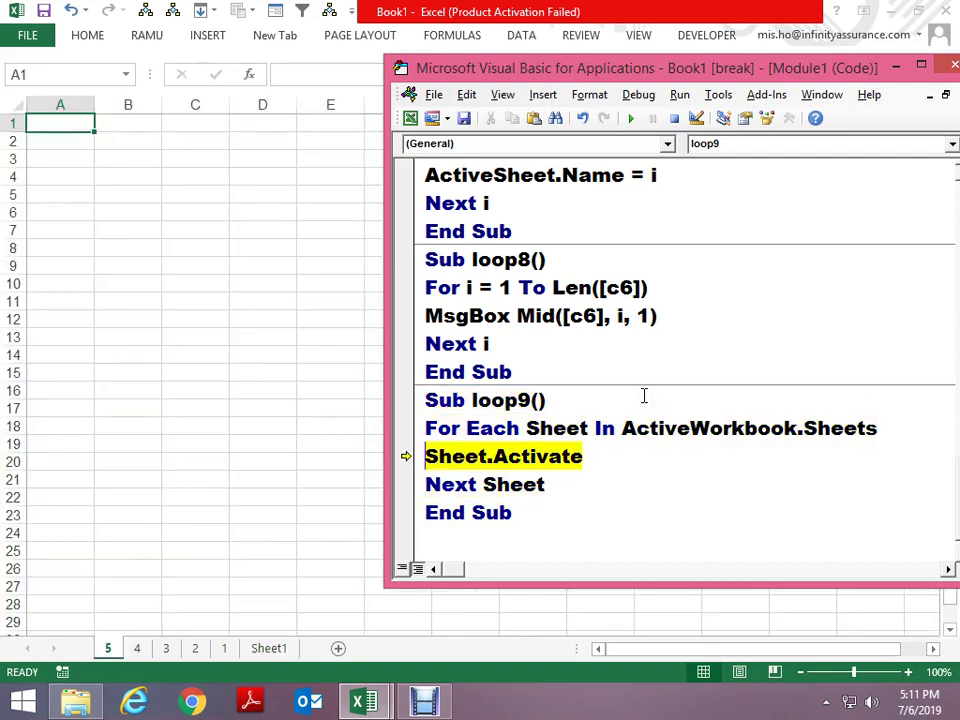
{"action": "key", "text": "F8"}
{"action": "key", "text": "F8"}
{"action": "key", "text": "F8"}
{"action": "key", "text": "F8"}
{"action": "key", "text": "F8"}
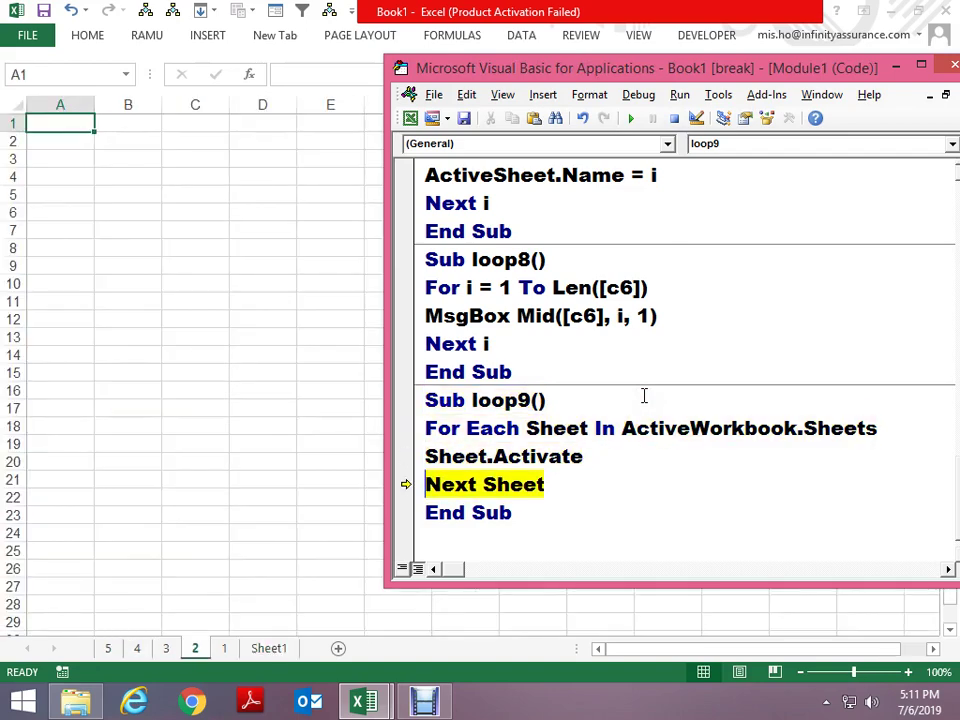
{"action": "key", "text": "F8"}
{"action": "key", "text": "F8"}
{"action": "key", "text": "F8"}
{"action": "key", "text": "F8"}
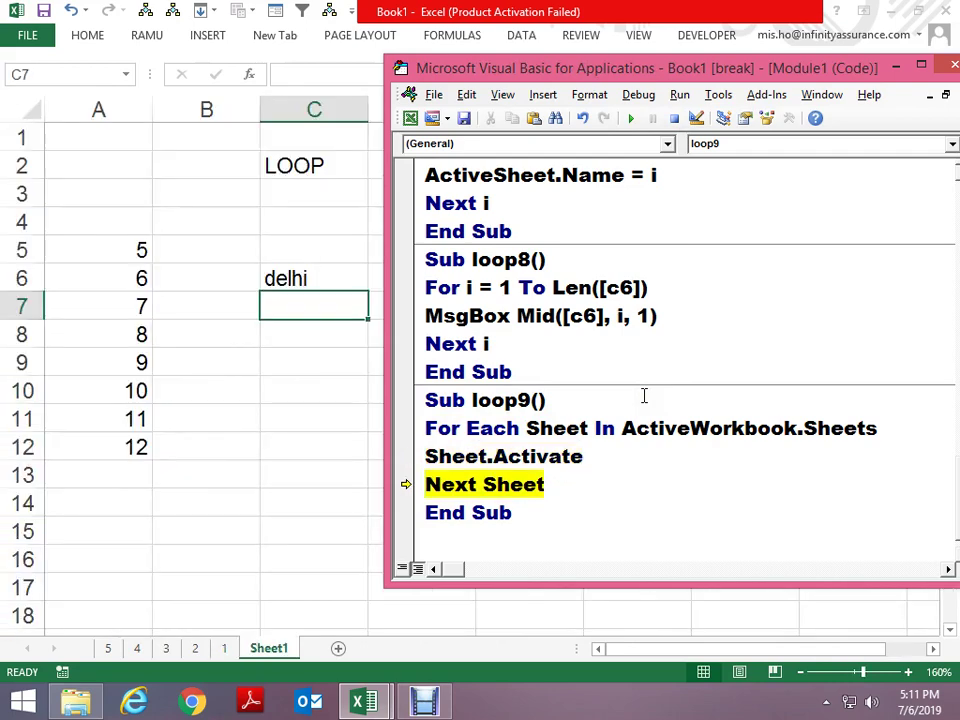
{"action": "key", "text": "F8"}
{"action": "key", "text": "F8"}
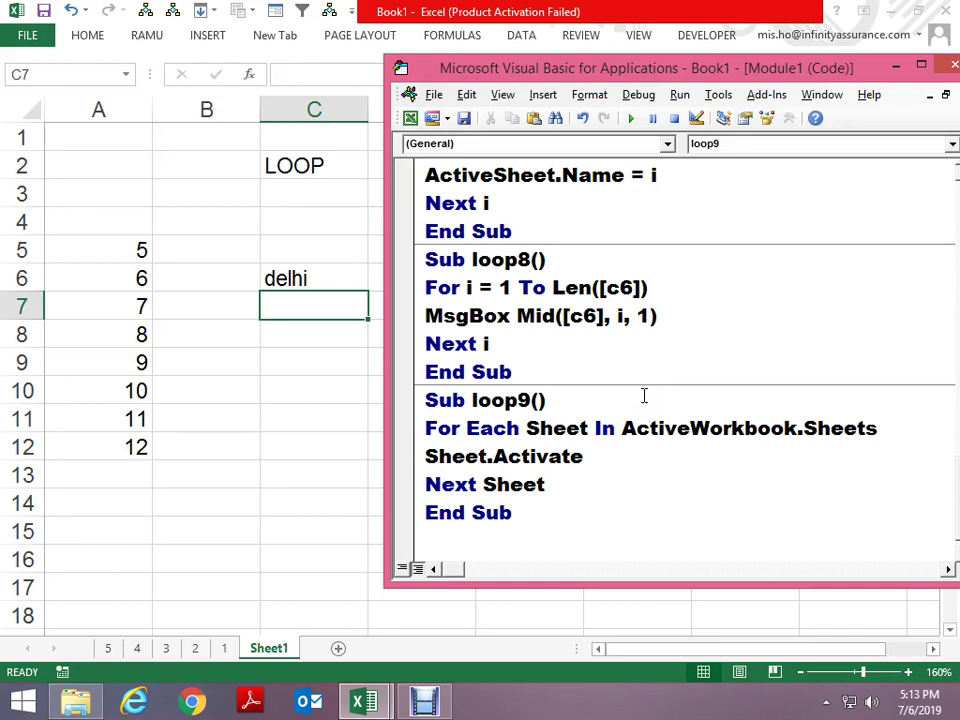
Create new blank workbooks, then return to the code and start Sub loop10
{"action": "key", "text": "alt+F11"}
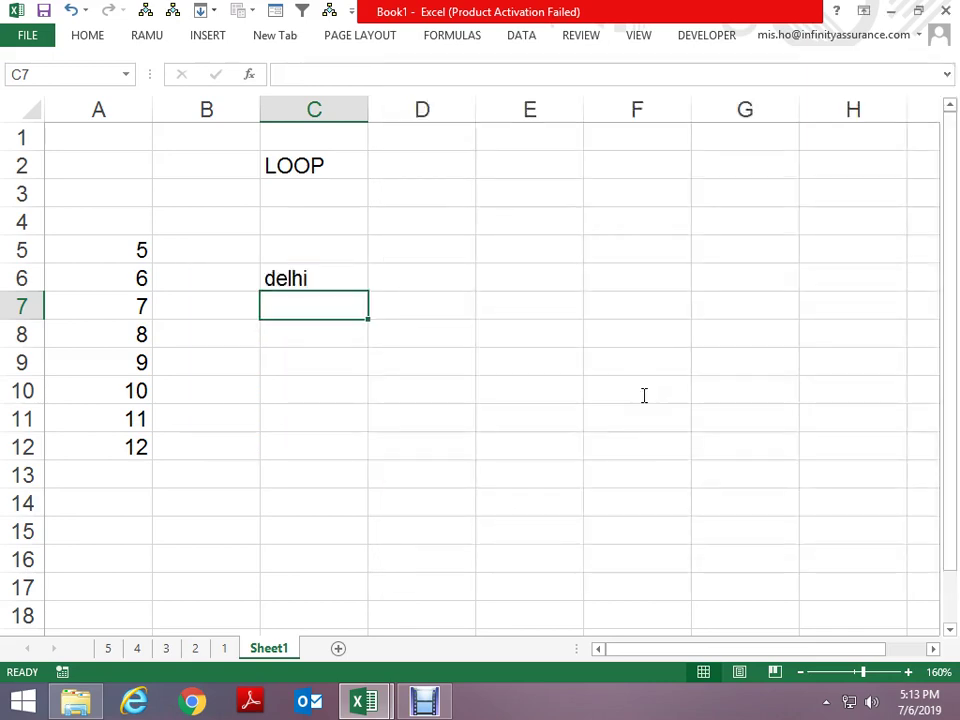
{"action": "key", "text": "ctrl+n"}
{"action": "key", "text": "ctrl+n"}
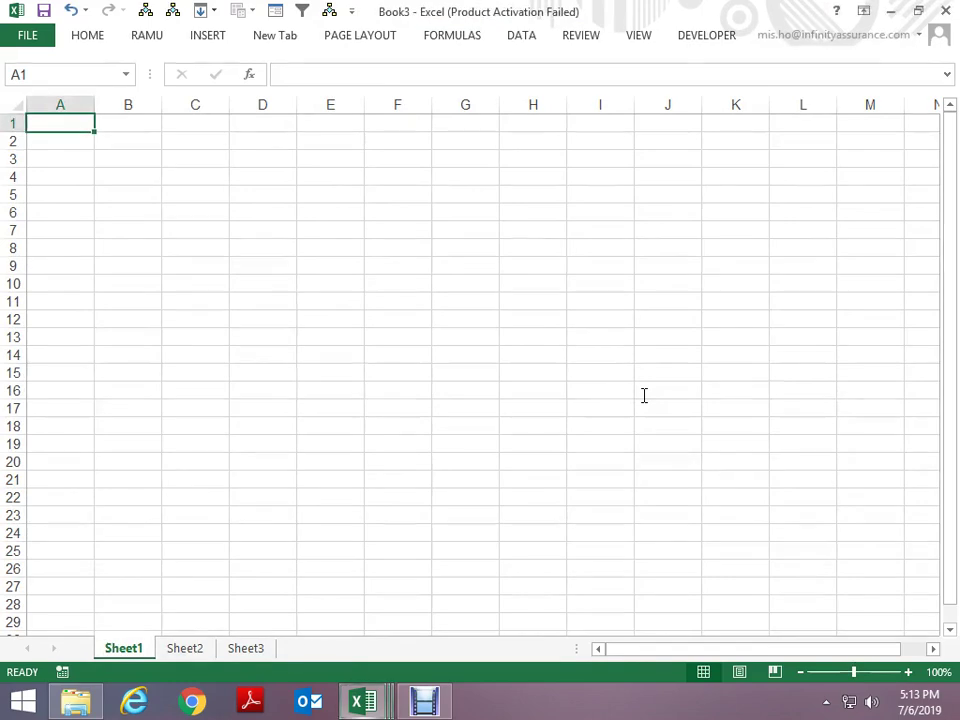
{"action": "key", "text": "alt+Tab"}
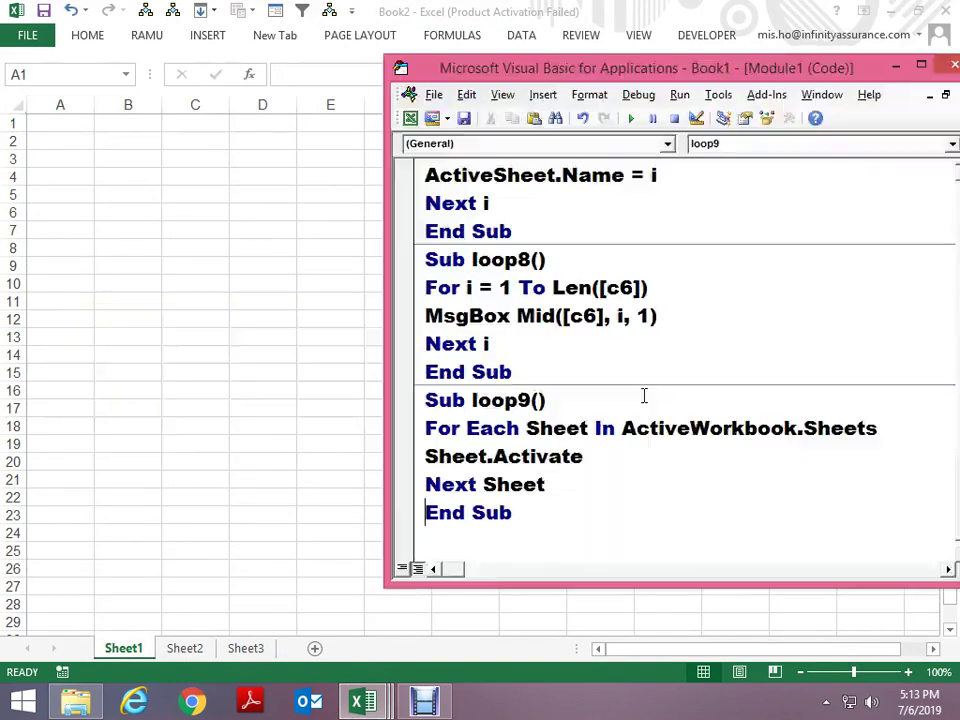
{"action": "type", "text": "sub "}
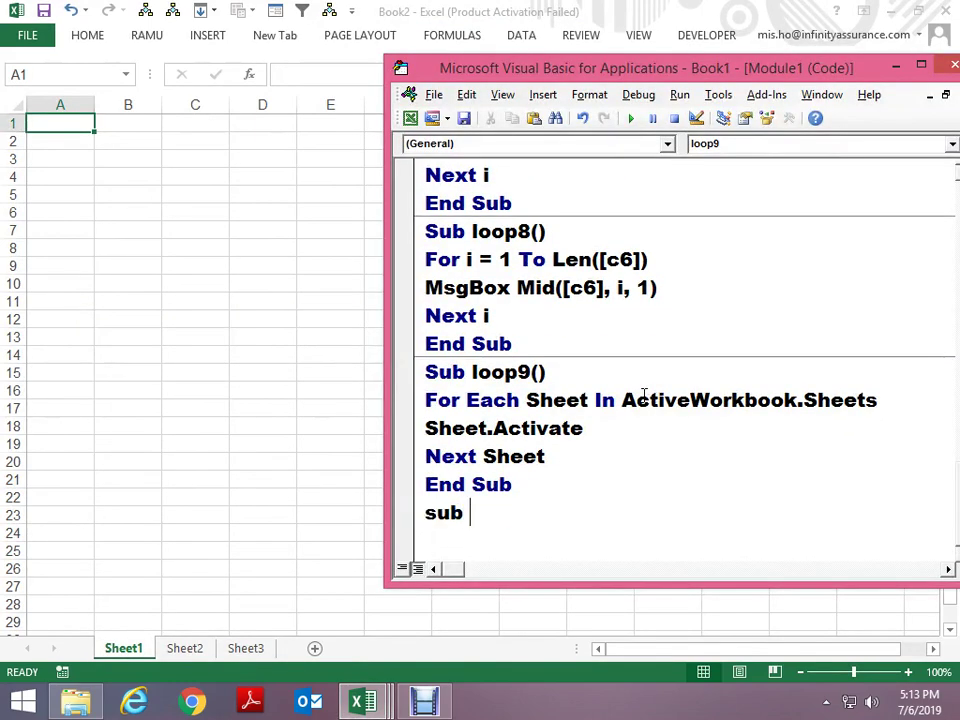
{"action": "type", "text": "loop10"}
{"action": "key", "text": "Return"}
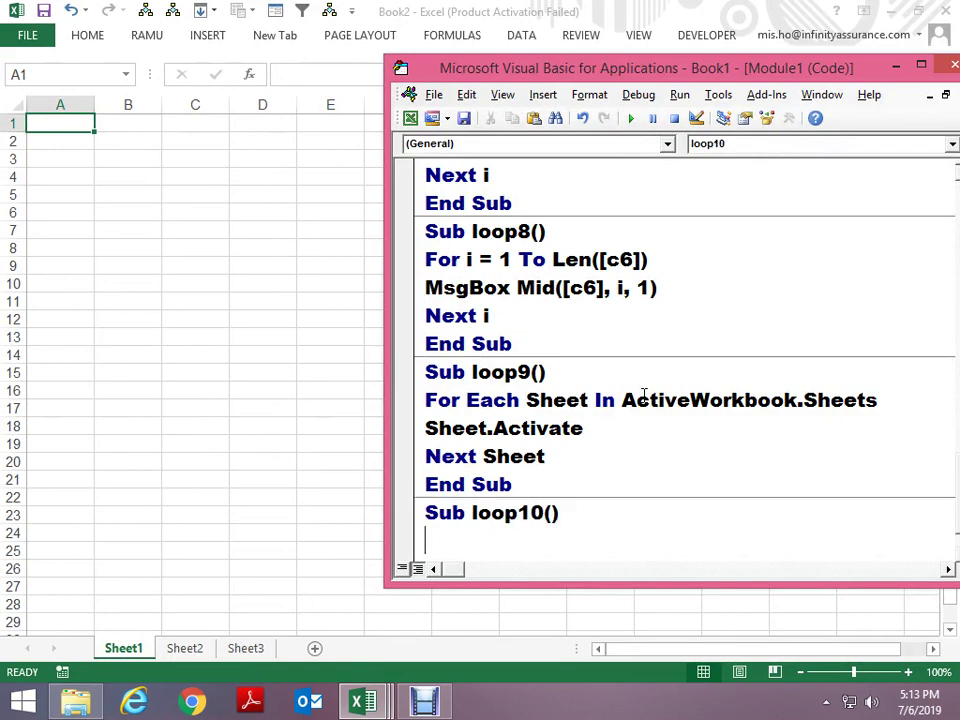
Write For Each Workbook In Workbooks, Workbook.Activate and Next Workbook in loop10
{"action": "type", "text": "for "}
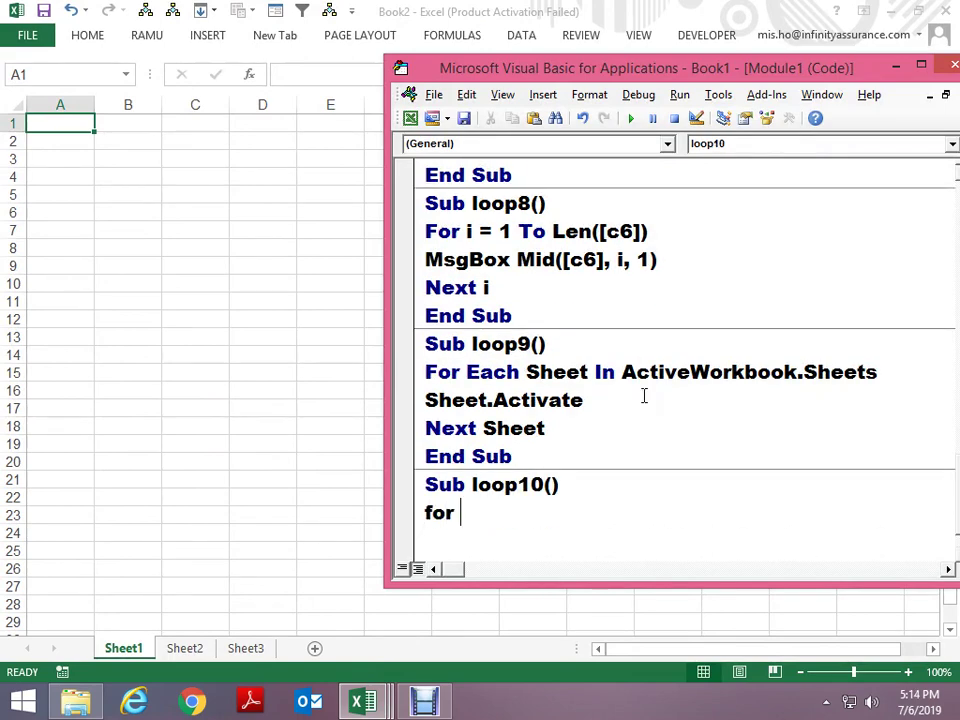
{"action": "type", "text": "each workbook "}
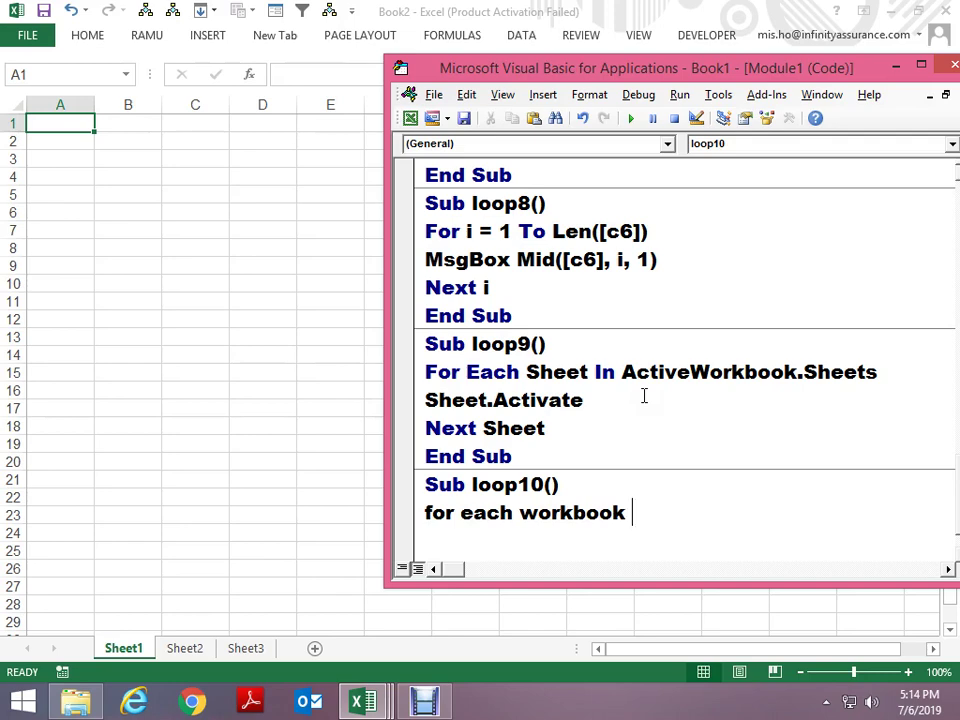
{"action": "type", "text": "in wo"}
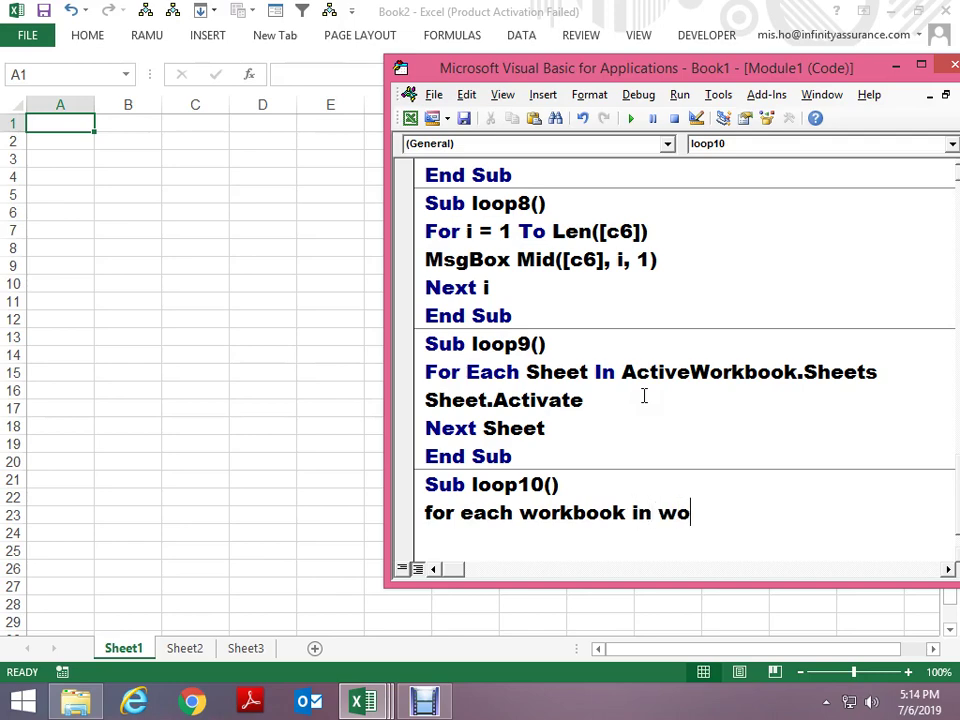
{"action": "type", "text": "rkbooks."}
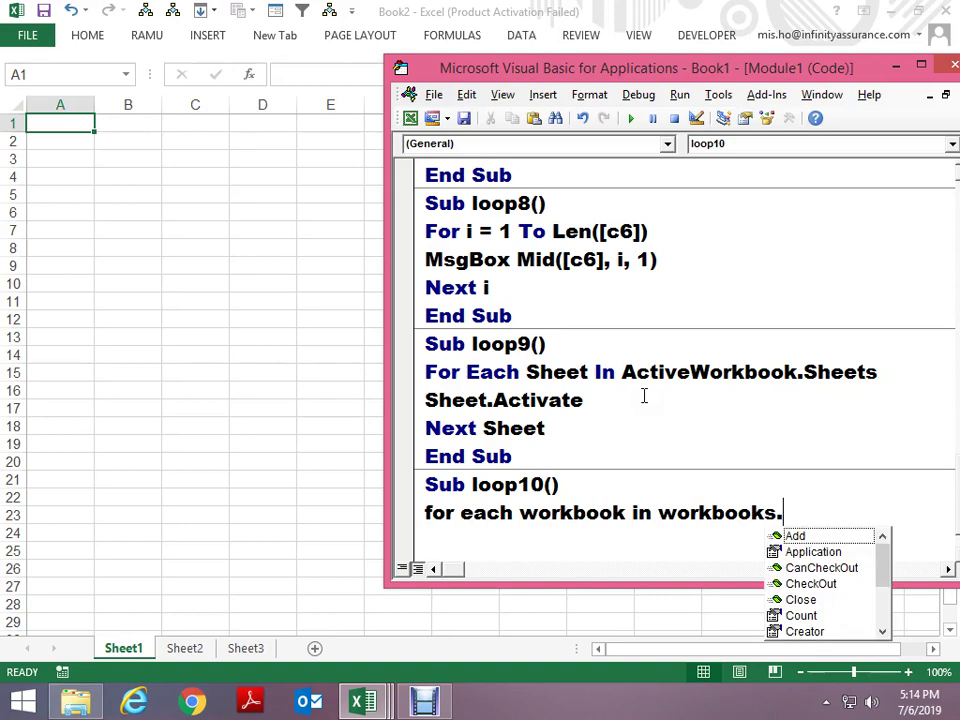
{"action": "key", "text": "BackSpace"}
{"action": "key", "text": "Return"}
{"action": "key", "text": "Return"}
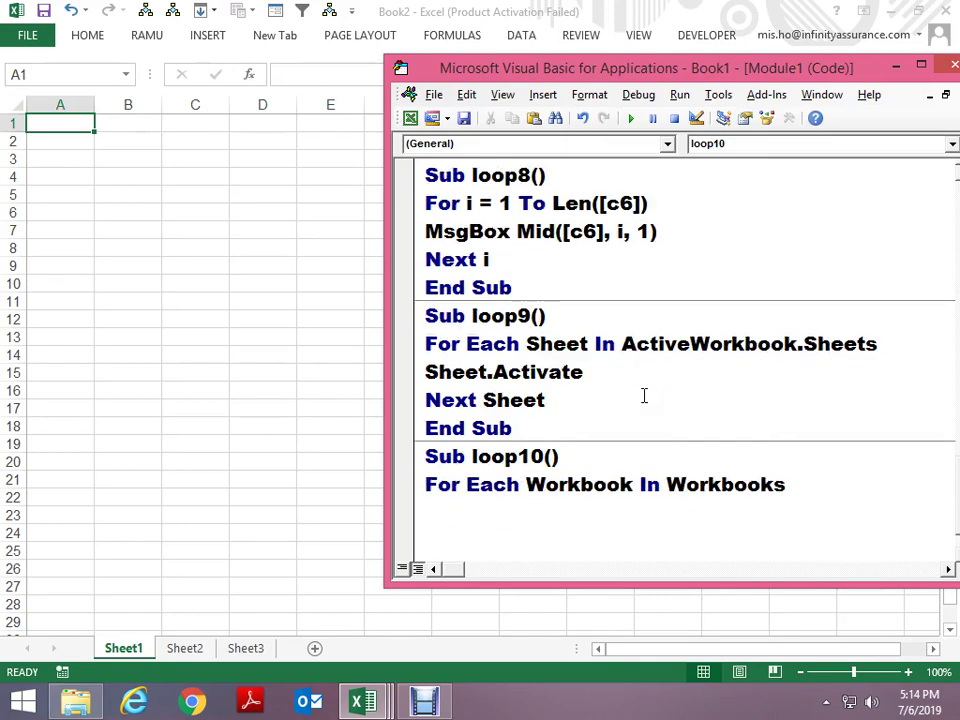
{"action": "type", "text": "next "}
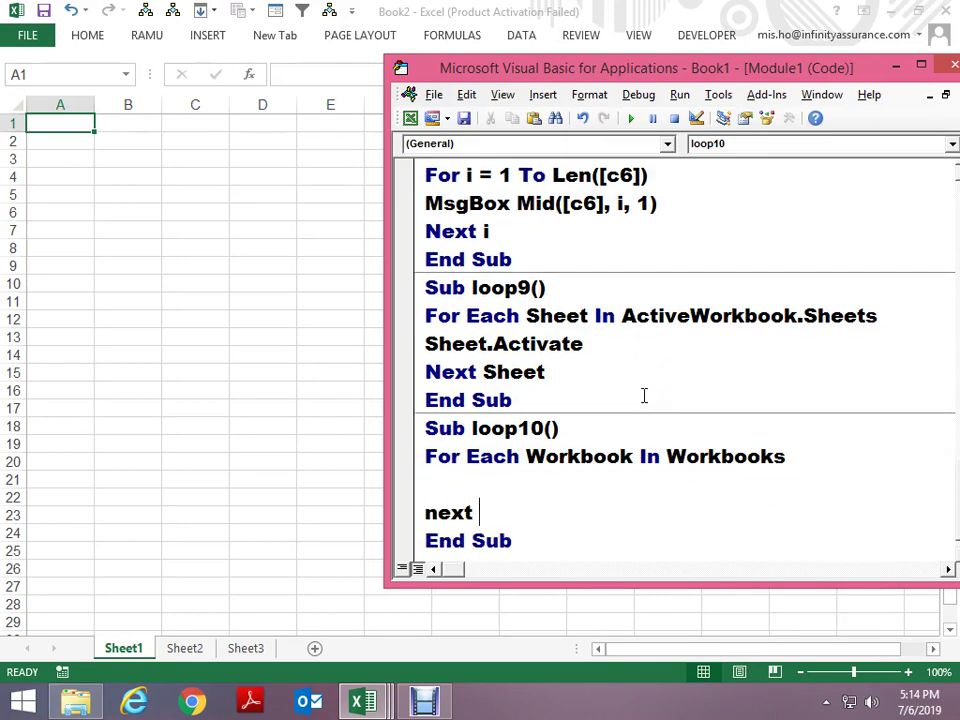
{"action": "type", "text": "workoo"}
{"action": "key", "text": "BackSpace"}
{"action": "key", "text": "BackSpace"}
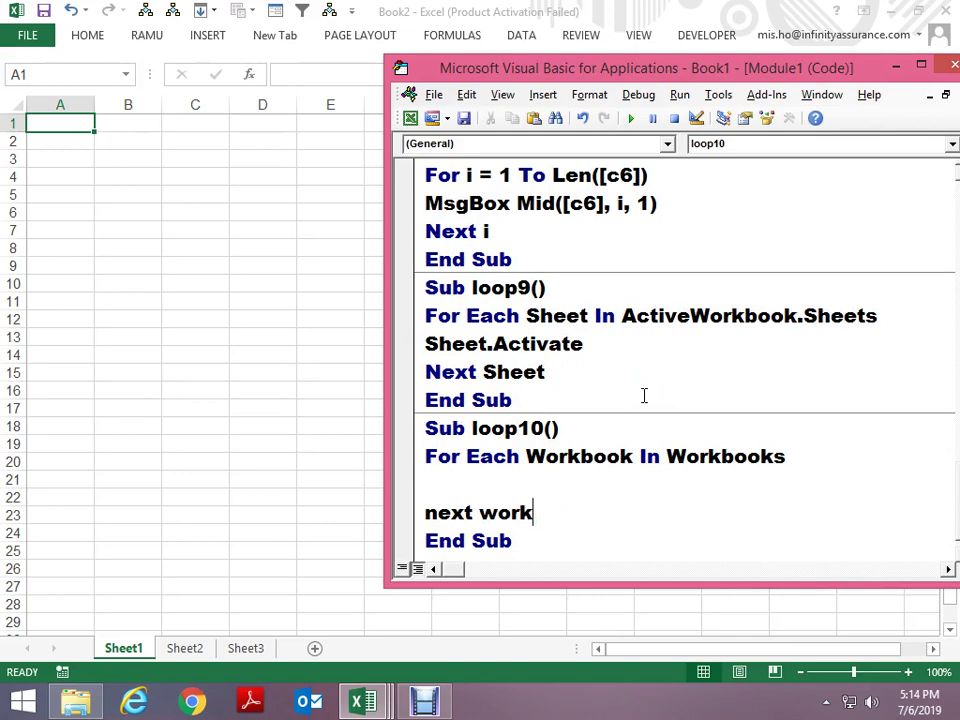
{"action": "type", "text": "work"}
{"action": "key", "text": "BackSpace"}
{"action": "key", "text": "BackSpace"}
{"action": "key", "text": "BackSpace"}
{"action": "key", "text": "BackSpace"}
{"action": "type", "text": "bo"}
{"action": "type", "text": "ok"}
{"action": "key", "text": "Up"}
{"action": "type", "text": "w"}
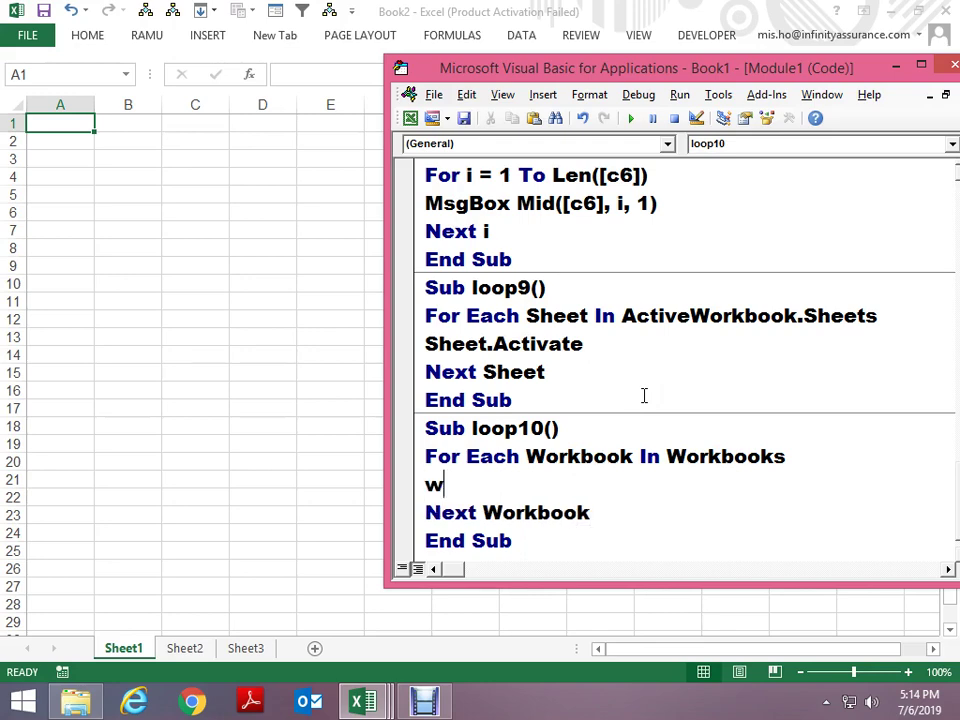
{"action": "type", "text": "orkbook.a"}
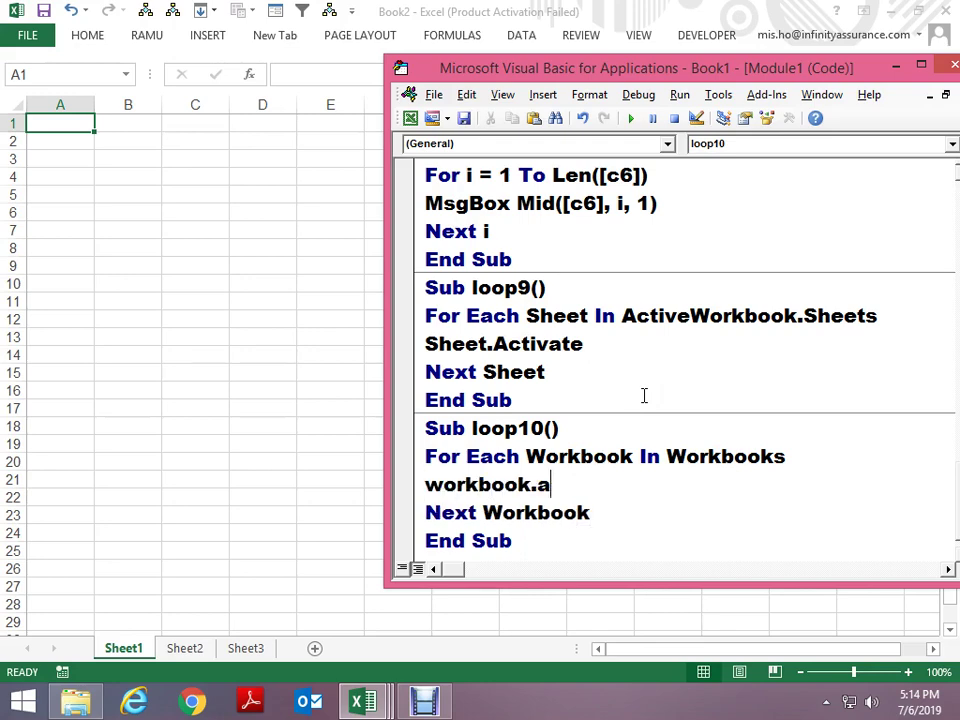
{"action": "type", "text": "ct"}
{"action": "key", "text": "BackSpace"}
{"action": "type", "text": "tiv"}
{"action": "type", "text": "ate"}
{"action": "key", "text": "Up"}
{"action": "key", "text": "Down"}
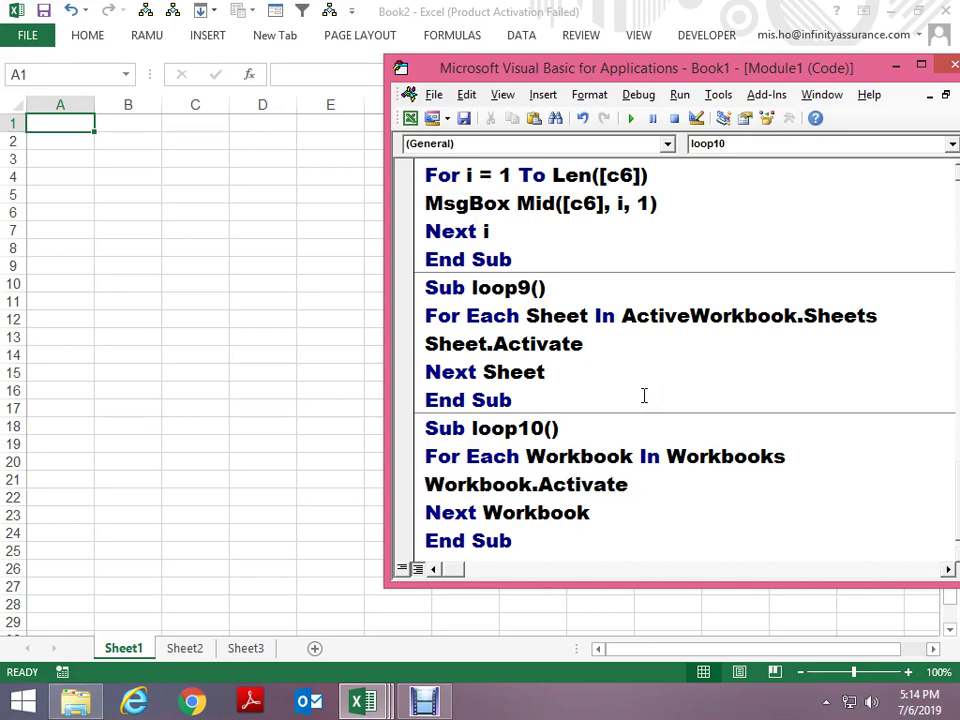
Step through loop10 with F8 so Book1, Book2 and Book3 activate, then reset the run
{"action": "key", "text": "F8"}
{"action": "key", "text": "F8"}
{"action": "key", "text": "F8"}
{"action": "key", "text": "F8"}
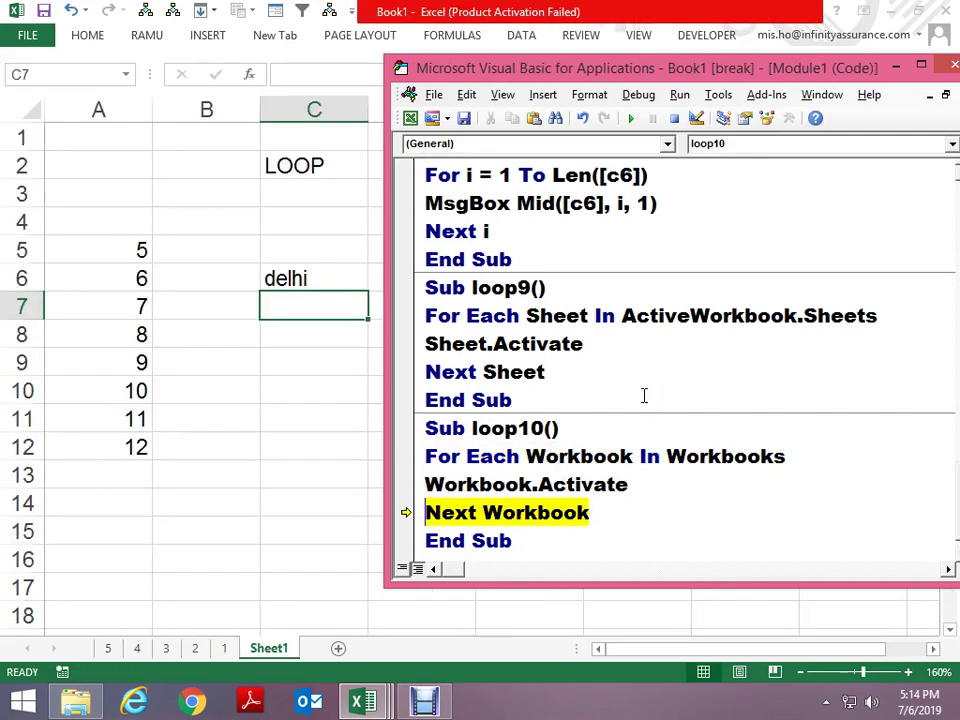
{"action": "key", "text": "F8"}
{"action": "key", "text": "F8"}
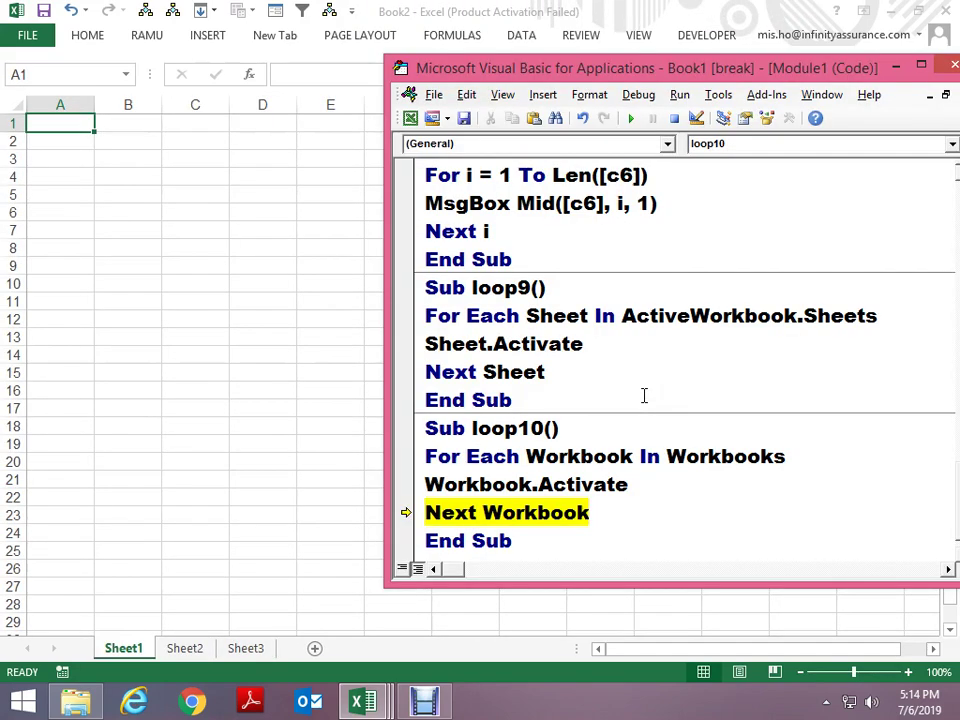
{"action": "key", "text": "F8"}
{"action": "key", "text": "F8"}
{"action": "key", "text": "F8"}
{"action": "key", "text": "F8"}
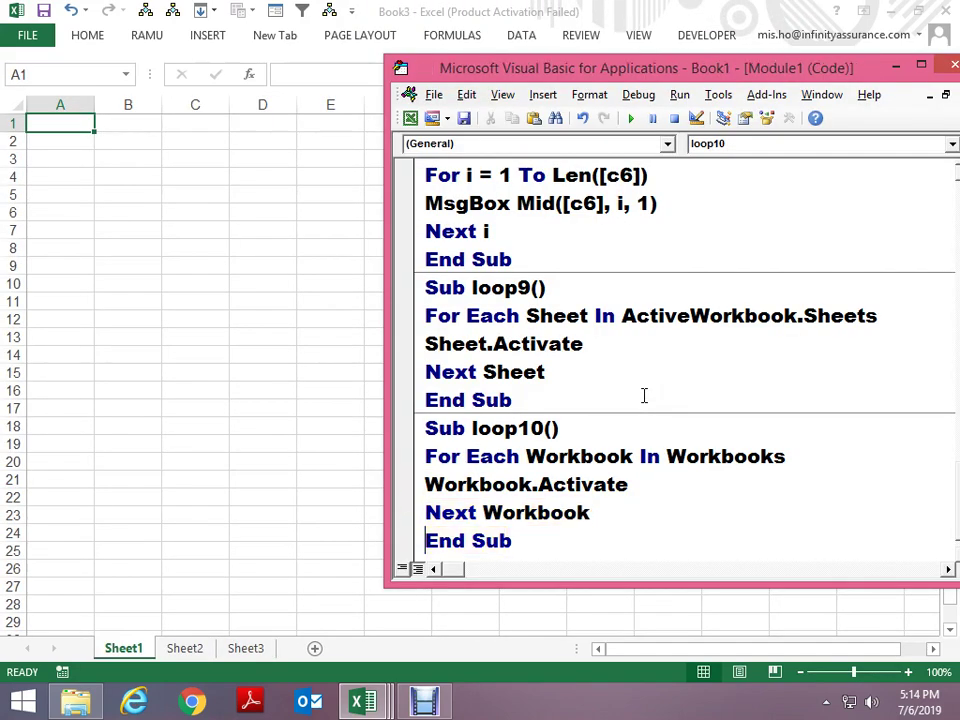
{"action": "key", "text": "F8"}
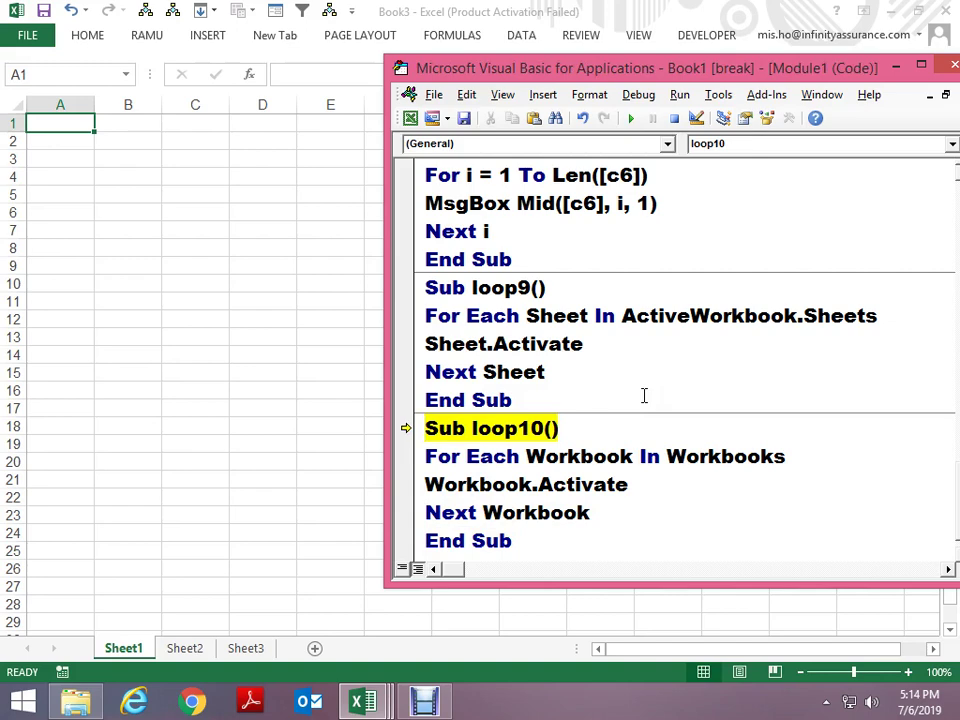
{"action": "left_click", "coordinate": [677, 118]}
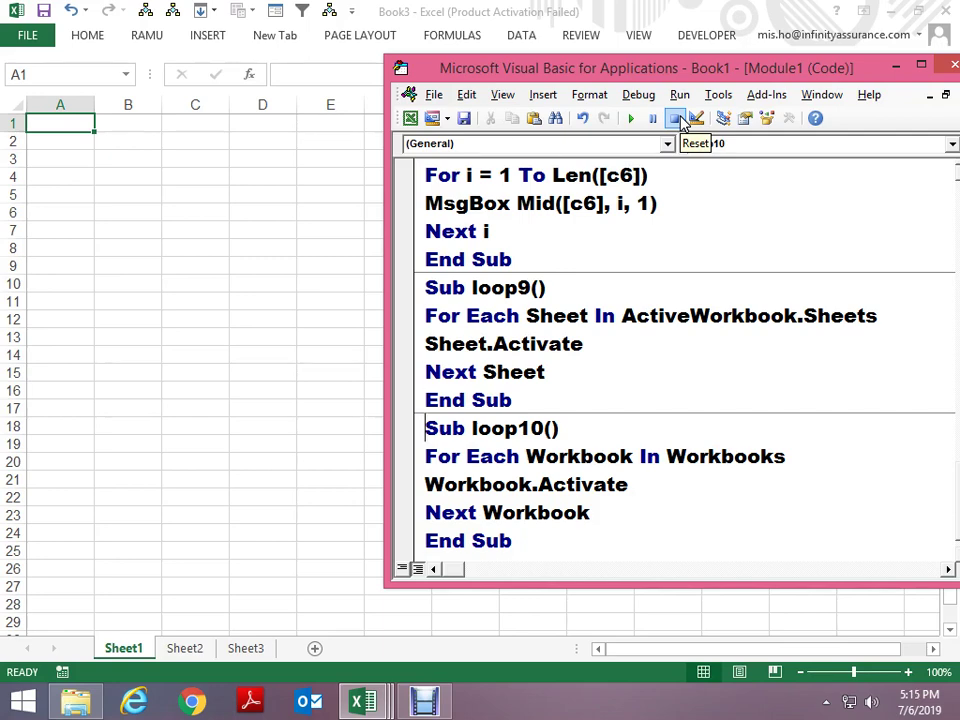
{"action": "key", "text": "alt+Tab"}
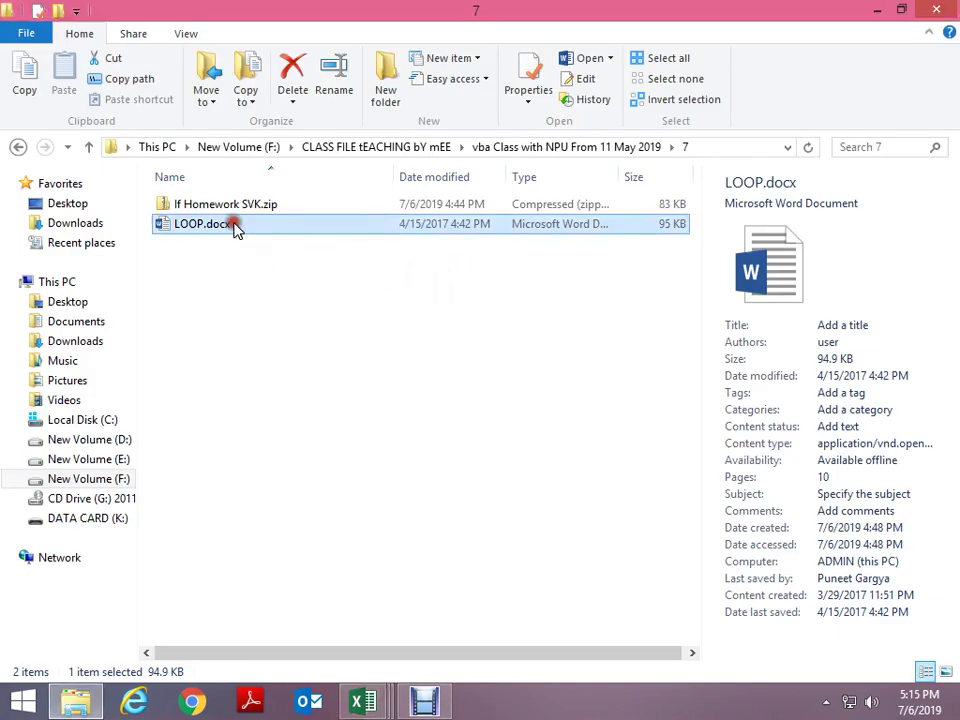
Open LOOP.docx from the lesson folder, dismiss the activation prompt, and bring Word to the front
{"action": "left_click", "coordinate": [246, 203], "text": "ctrl"}
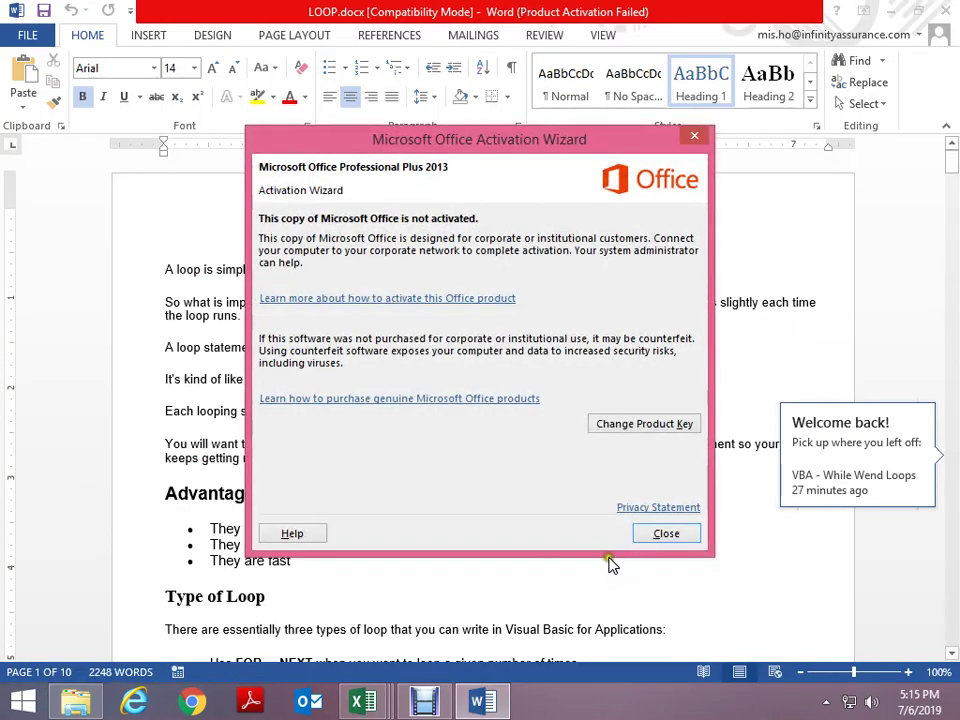
{"action": "left_click", "coordinate": [666, 533]}
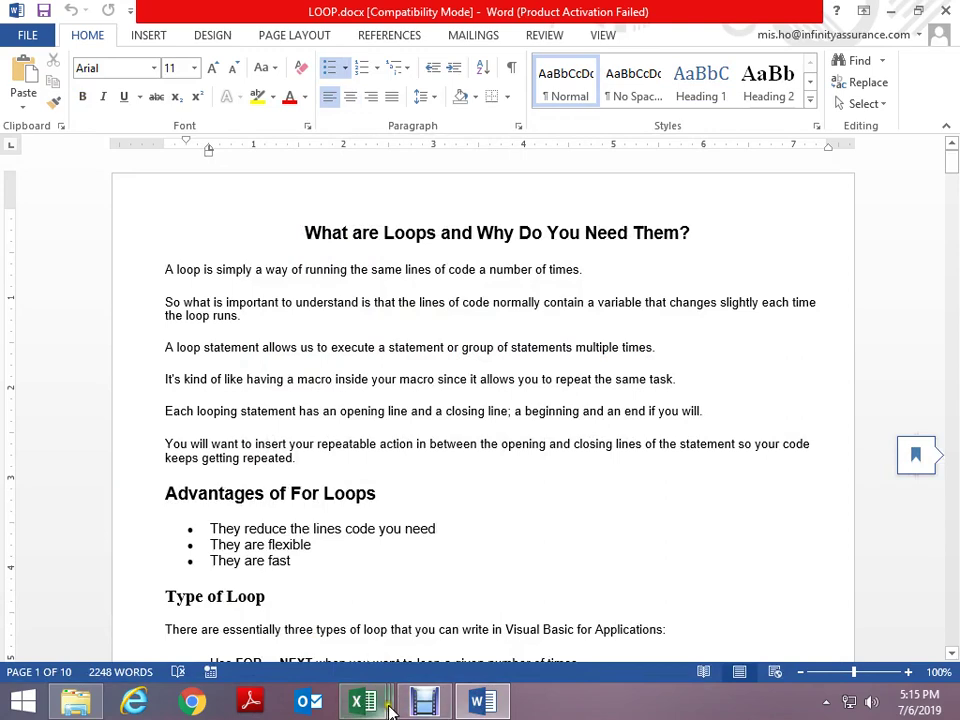
{"action": "mouse_move", "coordinate": [427, 708]}
{"action": "left_click", "coordinate": [430, 600]}
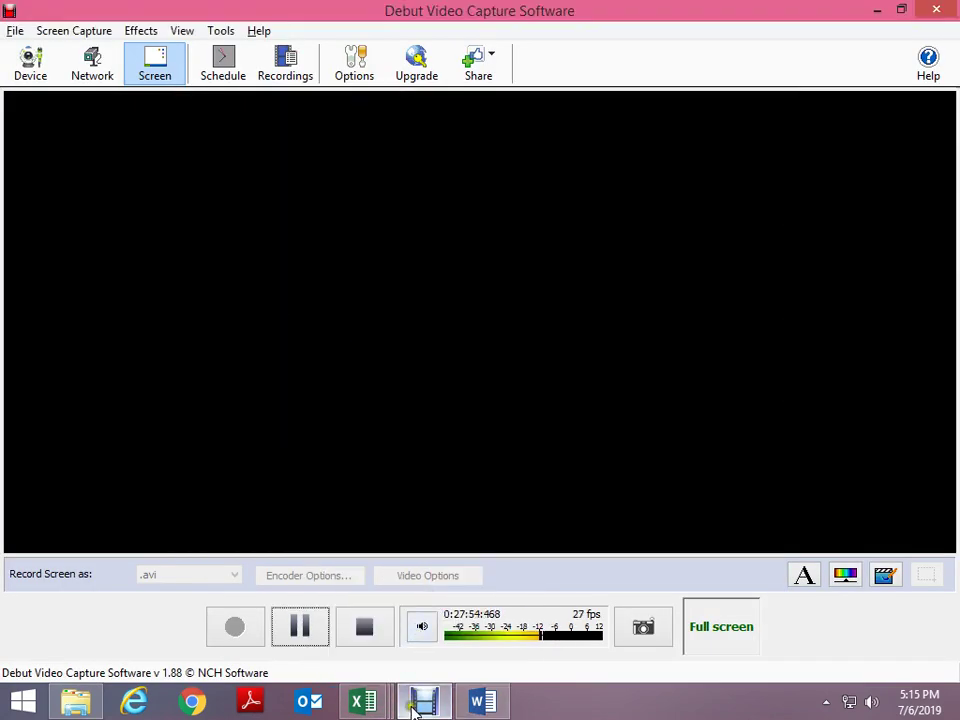
{"action": "mouse_move", "coordinate": [375, 708]}
{"action": "left_click", "coordinate": [396, 632]}
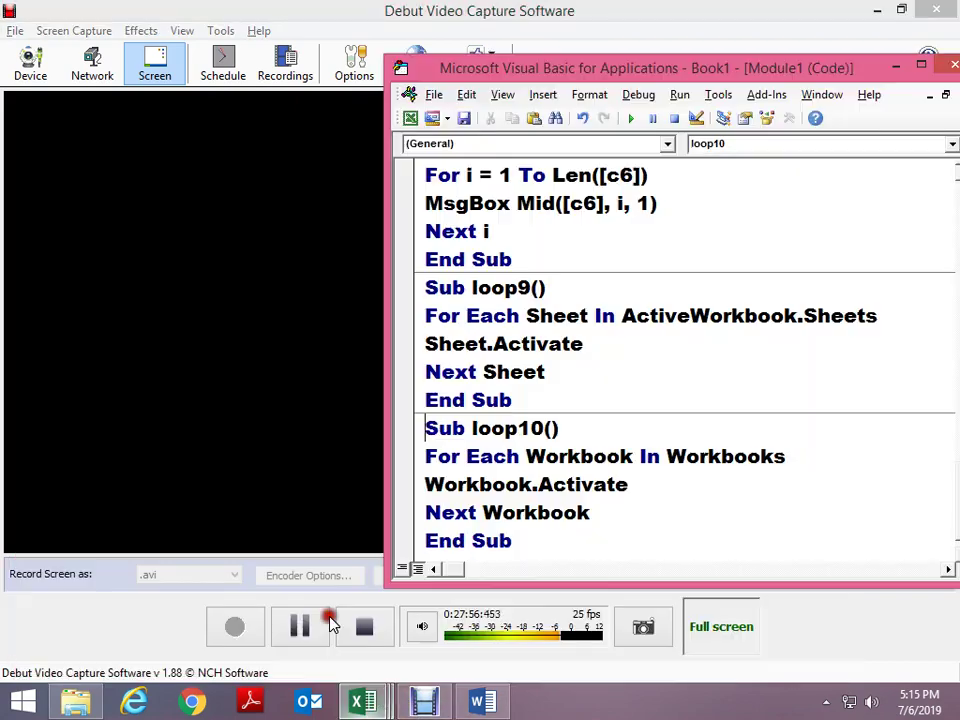
{"action": "left_click", "coordinate": [478, 704]}
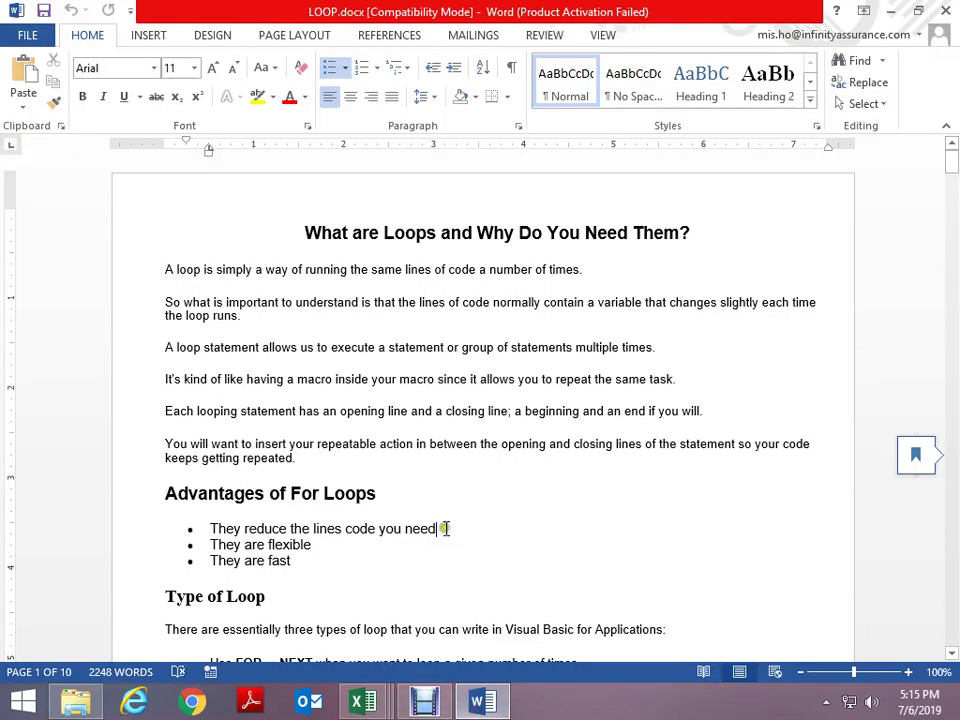
Scroll the LOOP notes past the FOR EACH ... NEXT bullets down to the Using Step examples
{"action": "scroll", "coordinate": [443, 527], "scroll_direction": "down", "scroll_amount": 2}
{"action": "scroll", "coordinate": [439, 527], "scroll_direction": "down", "scroll_amount": 1}
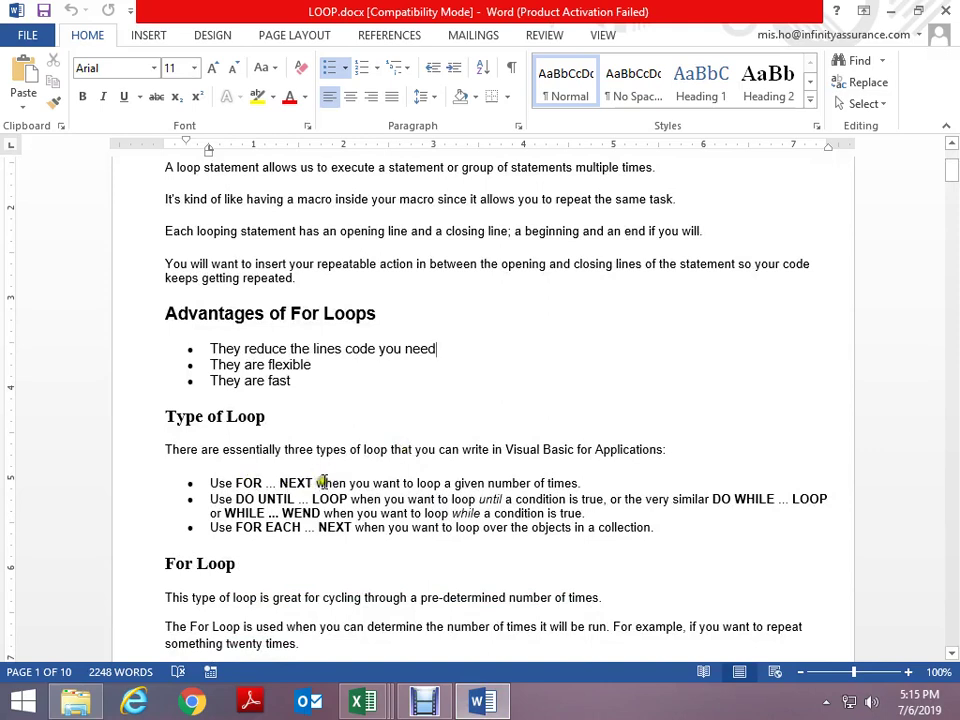
{"action": "left_click_drag", "start_coordinate": [237, 528], "coordinate": [338, 530]}
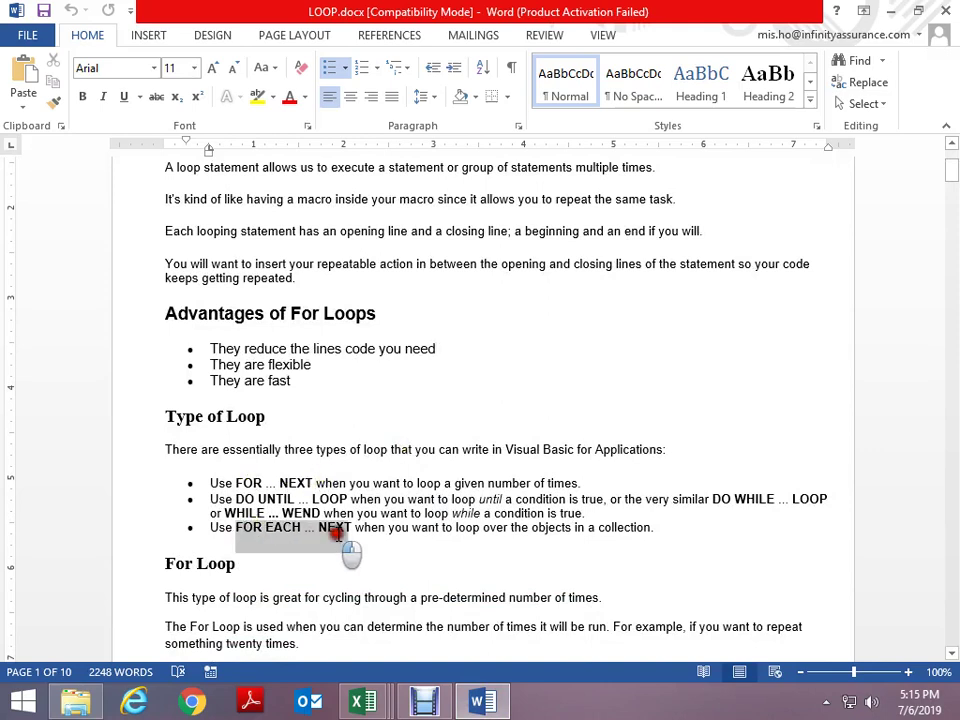
{"action": "left_click", "coordinate": [409, 527]}
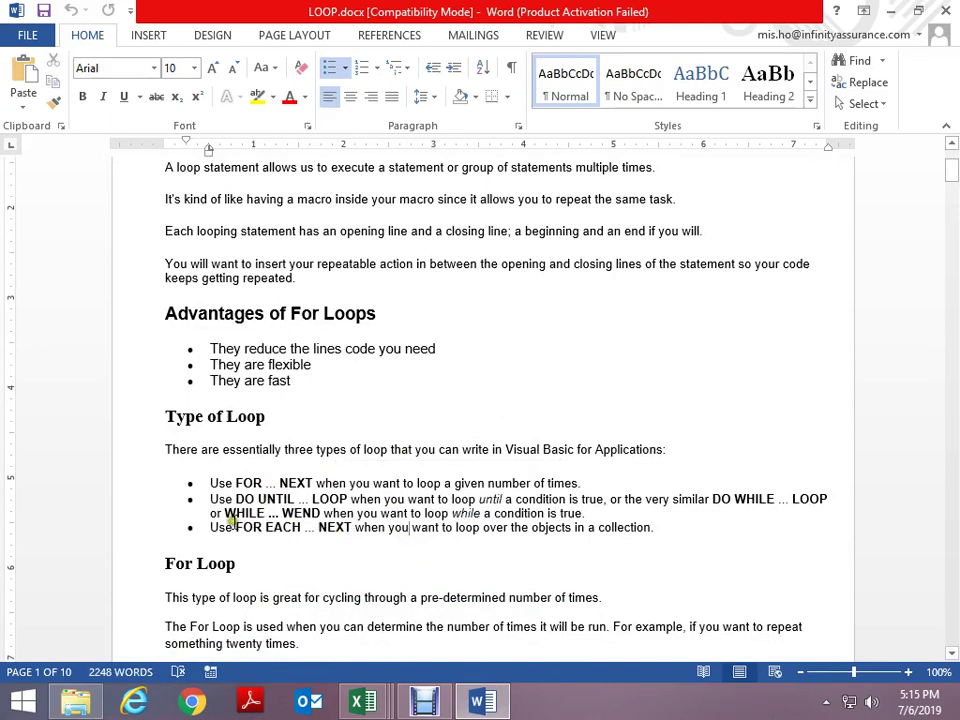
{"action": "left_click_drag", "start_coordinate": [230, 527], "coordinate": [313, 514]}
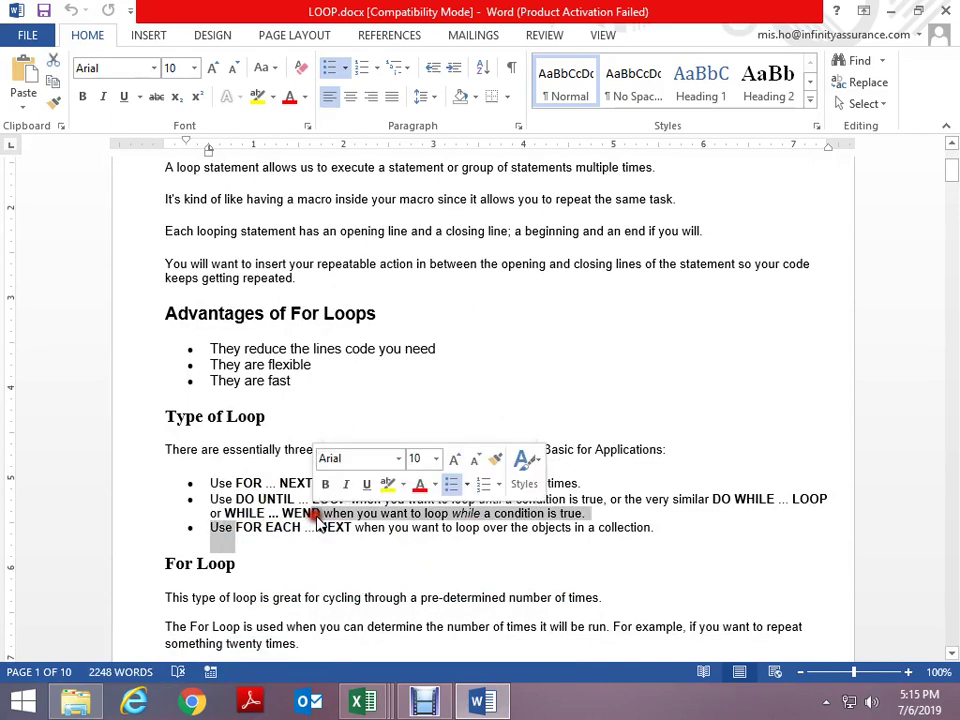
{"action": "left_click", "coordinate": [360, 560]}
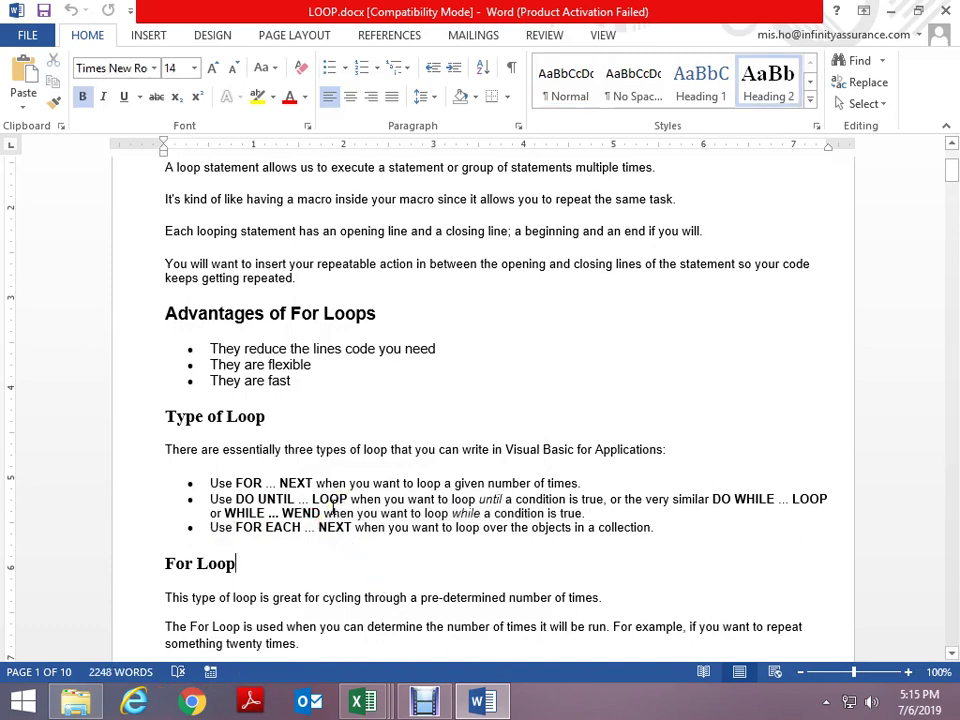
{"action": "scroll", "coordinate": [205, 470], "scroll_direction": "down", "scroll_amount": 3}
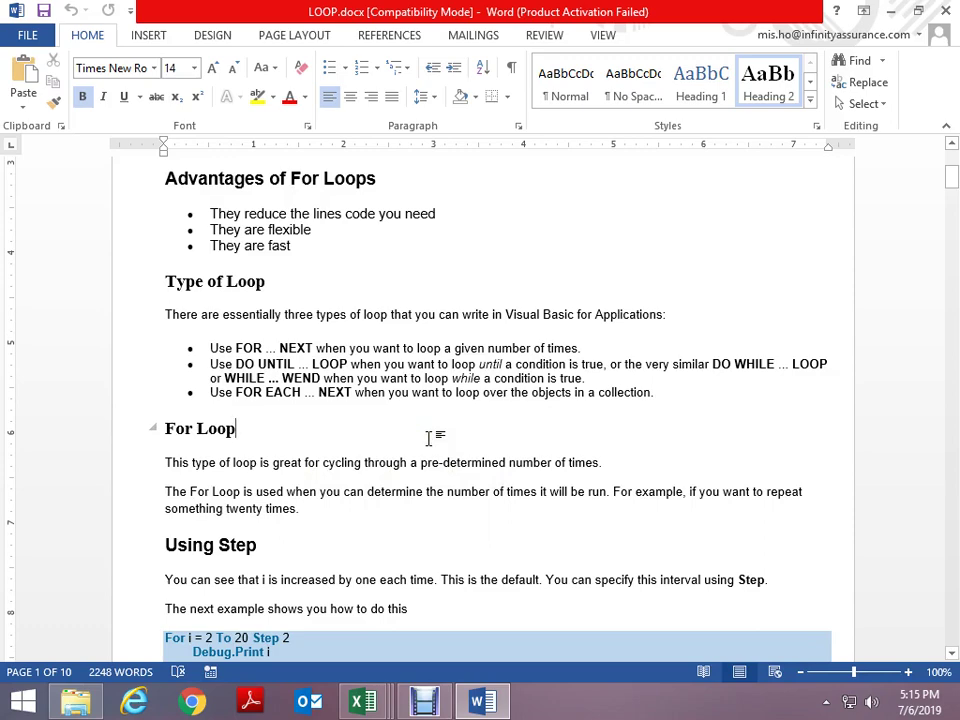
{"action": "scroll", "coordinate": [435, 435], "scroll_direction": "down", "scroll_amount": 1}
{"action": "scroll", "coordinate": [426, 445], "scroll_direction": "down", "scroll_amount": 1}
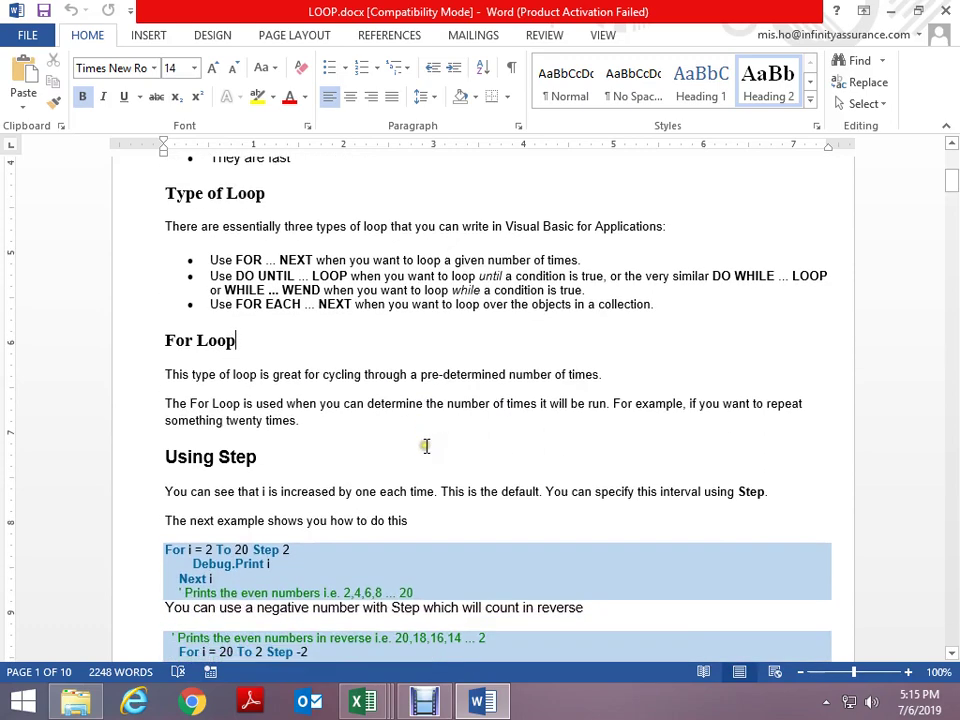
{"action": "scroll", "coordinate": [422, 560], "scroll_direction": "down", "scroll_amount": 2}
{"action": "scroll", "coordinate": [277, 376], "scroll_direction": "down", "scroll_amount": 1}
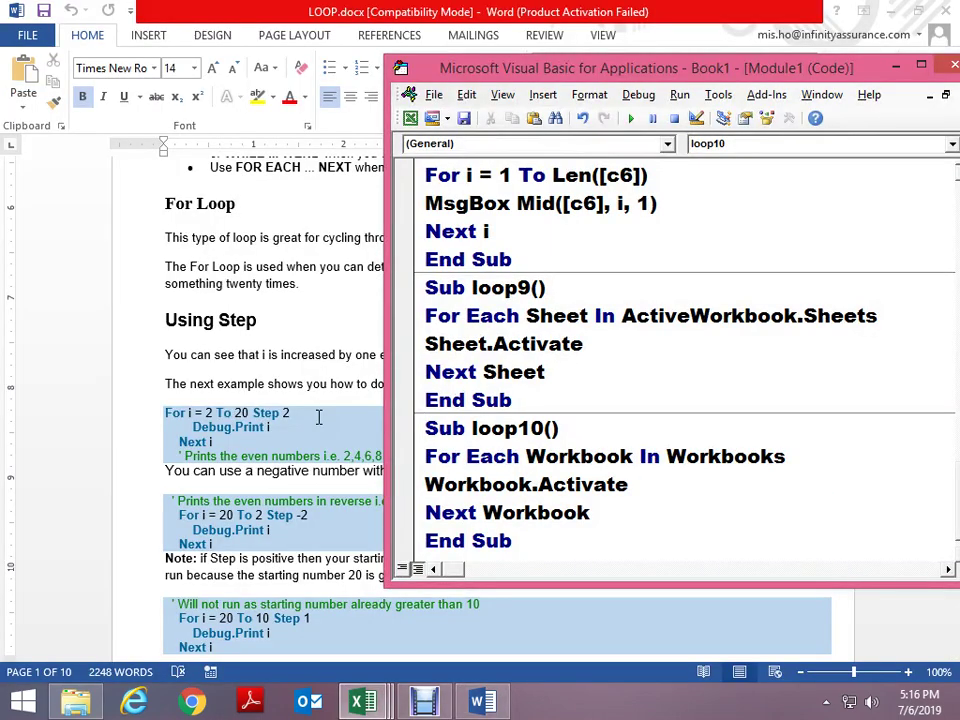
Insert a blank line after the LOOP2 macro for the new procedure
{"action": "key", "text": "Page_Up"}
{"action": "key", "text": "Page_Up"}
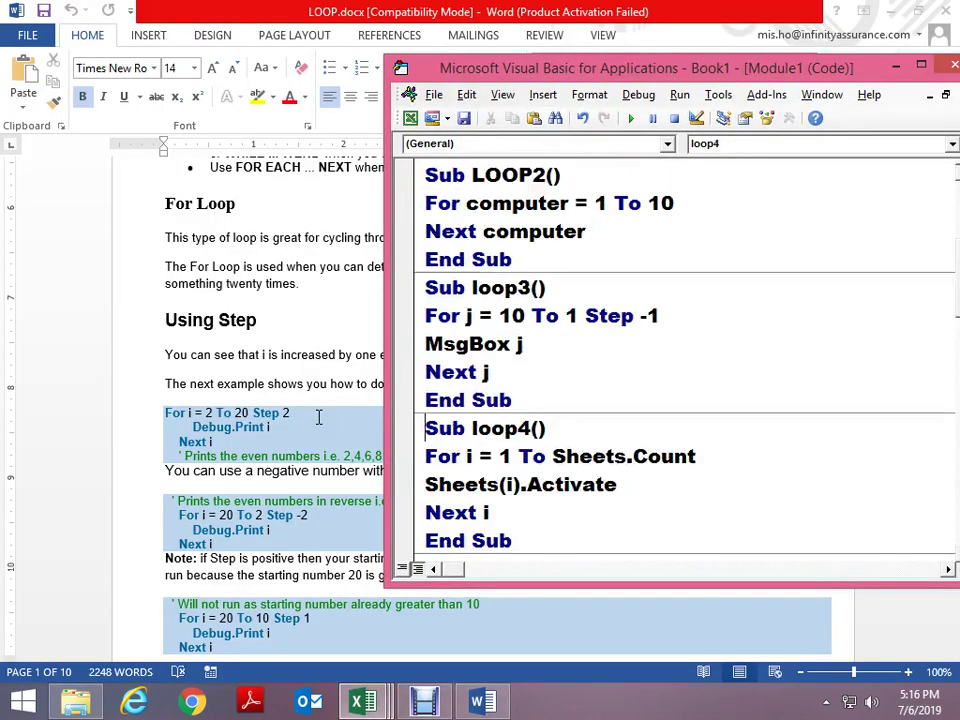
{"action": "key", "text": "Page_Up"}
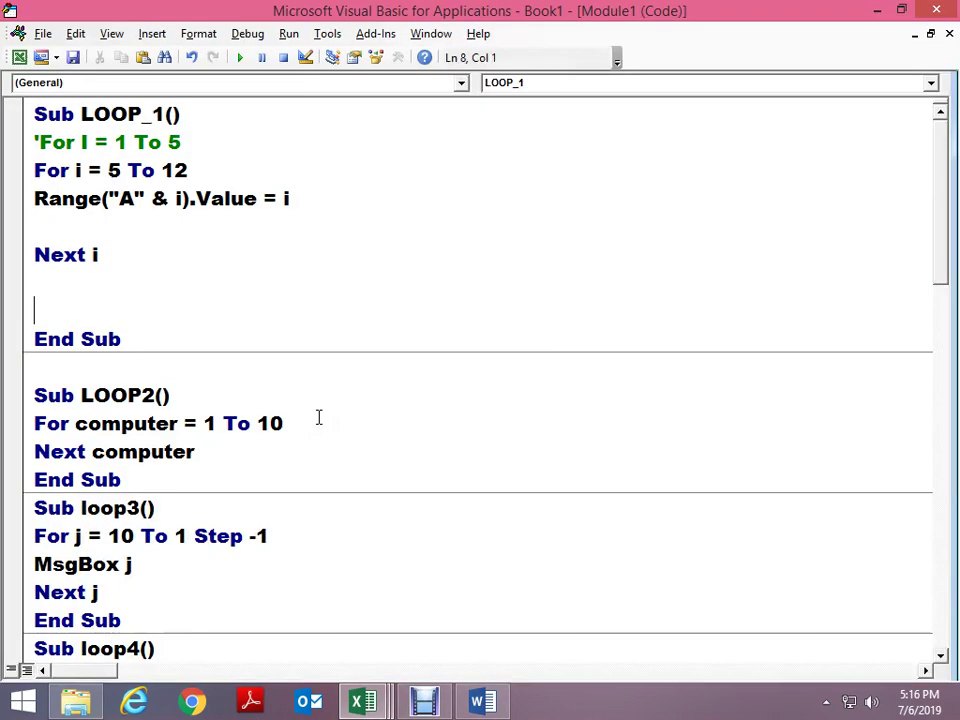
{"action": "key", "text": "ctrl+Home"}
{"action": "key", "text": "Down"}
{"action": "key", "text": "Down"}
{"action": "key", "text": "Down"}
{"action": "key", "text": "Down"}
{"action": "key", "text": "Down"}
{"action": "key", "text": "Down"}
{"action": "key", "text": "Down"}
{"action": "key", "text": "Up"}
{"action": "key", "text": "Up"}
{"action": "key", "text": "Up"}
{"action": "key", "text": "Down"}
{"action": "key", "text": "Down"}
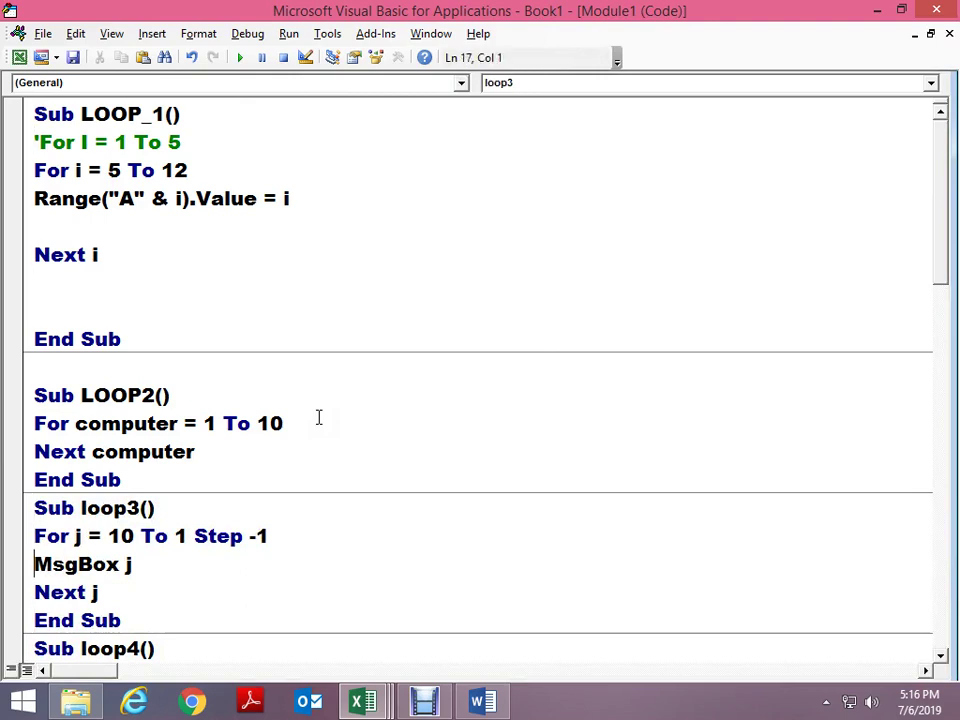
{"action": "key", "text": "End"}
{"action": "key", "text": "Up"}
{"action": "key", "text": "Up"}
{"action": "key", "text": "Up"}
{"action": "key", "text": "Return"}
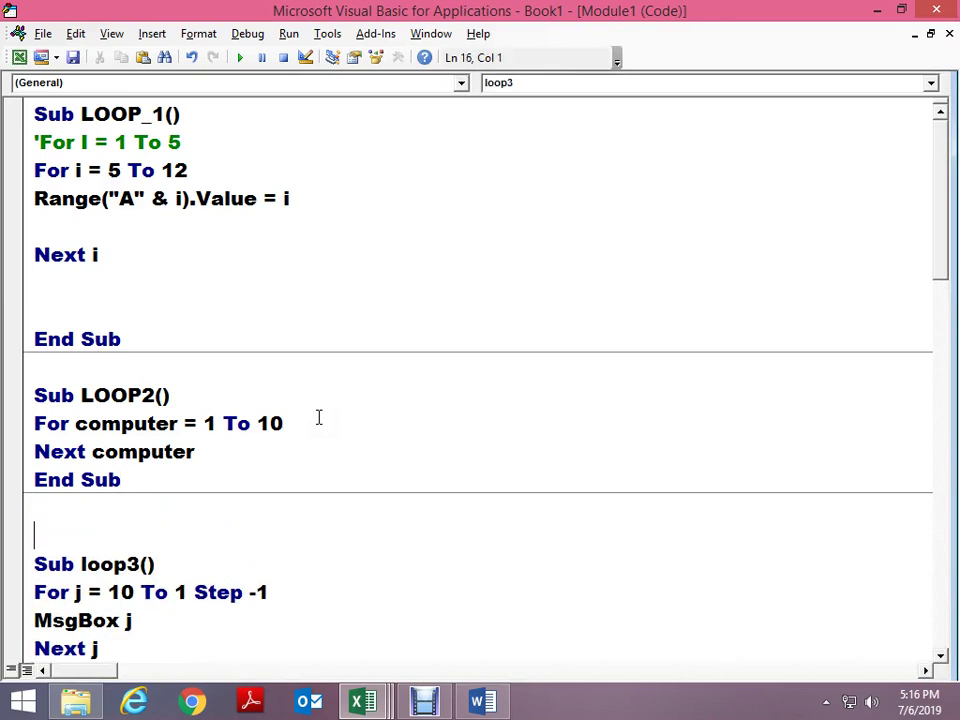
{"action": "key", "text": "Up"}
{"action": "key", "text": "Up"}
{"action": "key", "text": "Down"}
{"action": "key", "text": "Down"}
Write Sub loop2a with a For i = 1 To 20 Step 5 … Next i loop
{"action": "type", "text": "s"}
{"action": "type", "text": "y"}
{"action": "key", "text": "BackSpace"}
{"action": "type", "text": "ub l"}
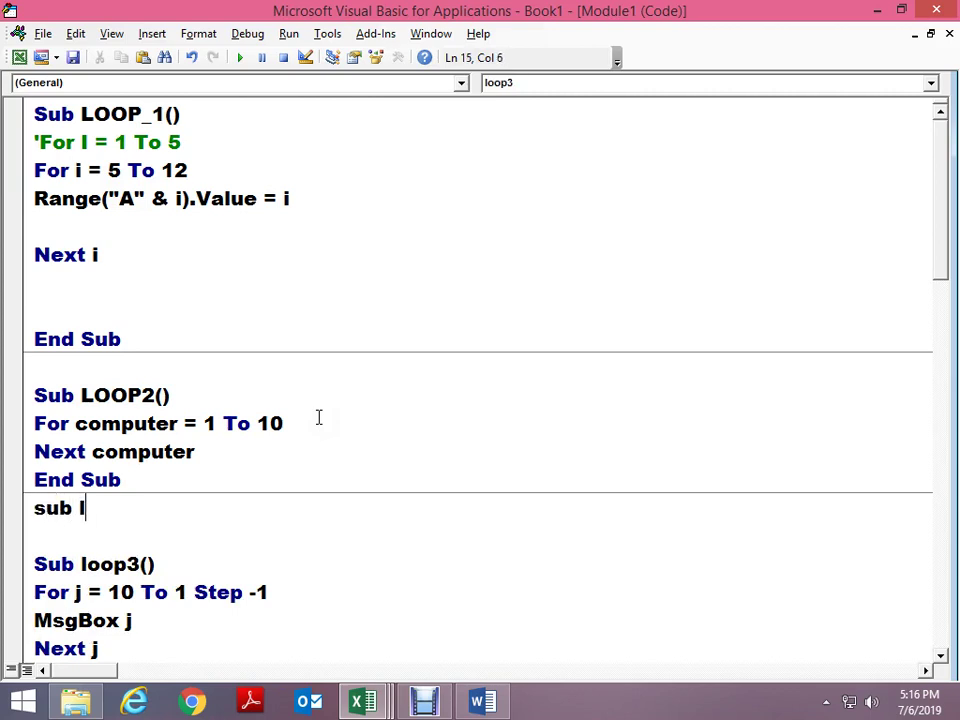
{"action": "type", "text": "oop2"}
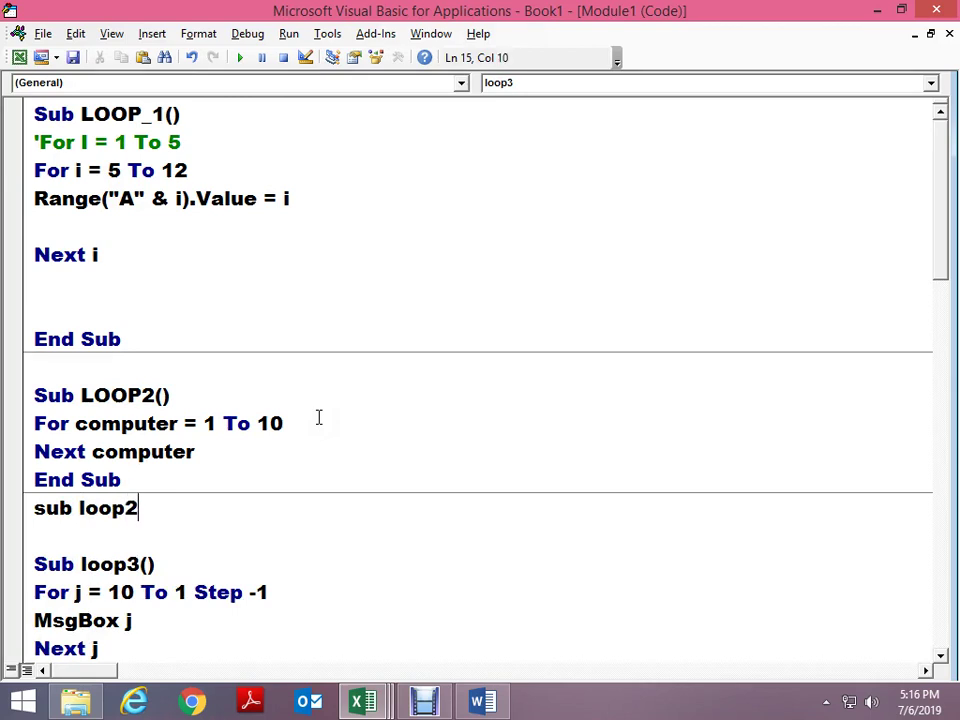
{"action": "type", "text": "a"}
{"action": "key", "text": "Return"}
{"action": "type", "text": "for i "}
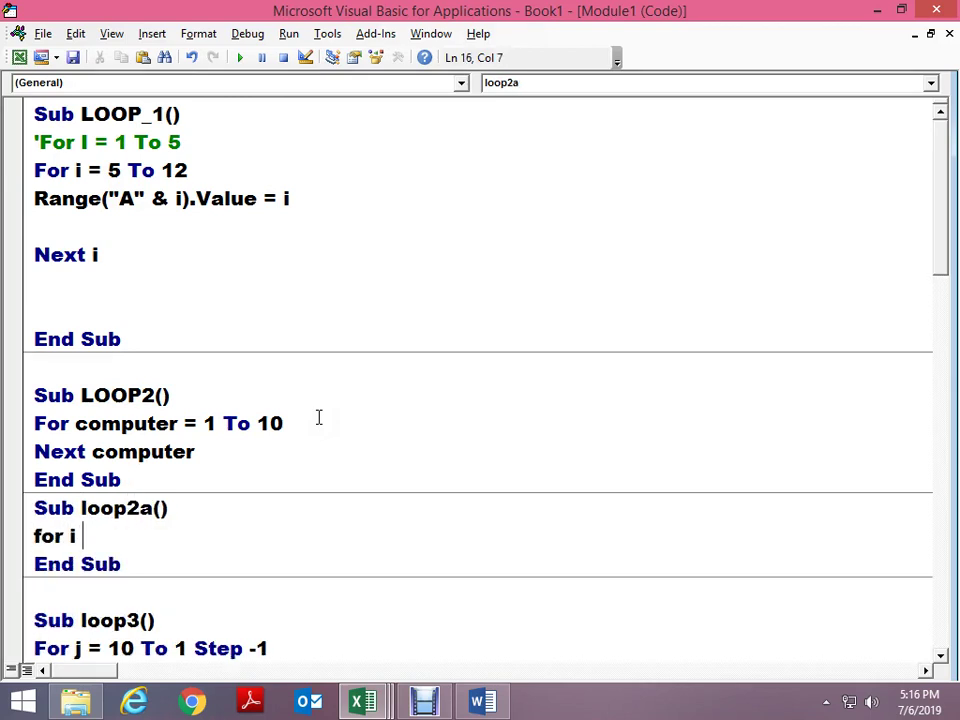
{"action": "type", "text": "= 1 to "}
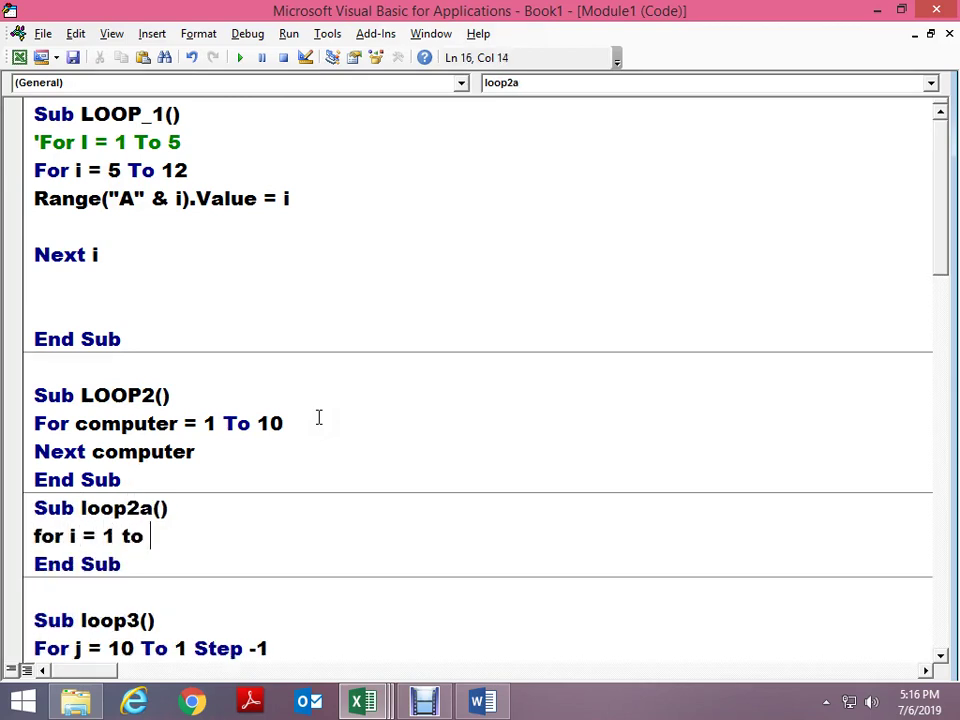
{"action": "type", "text": "20 step "}
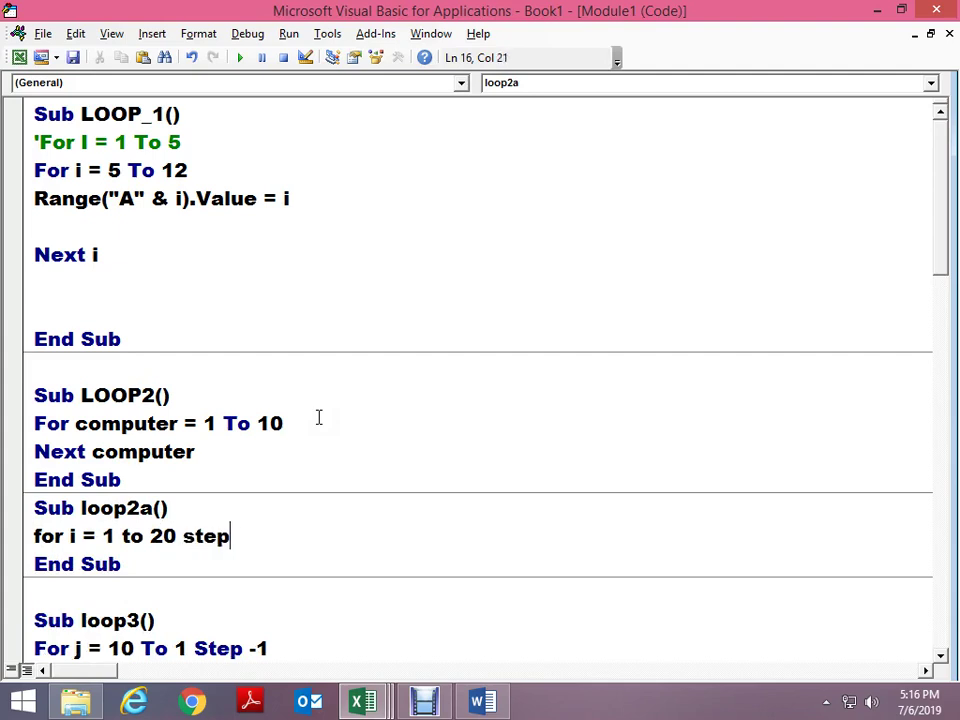
{"action": "type", "text": "5"}
{"action": "key", "text": "Return"}
{"action": "type", "text": "nex"}
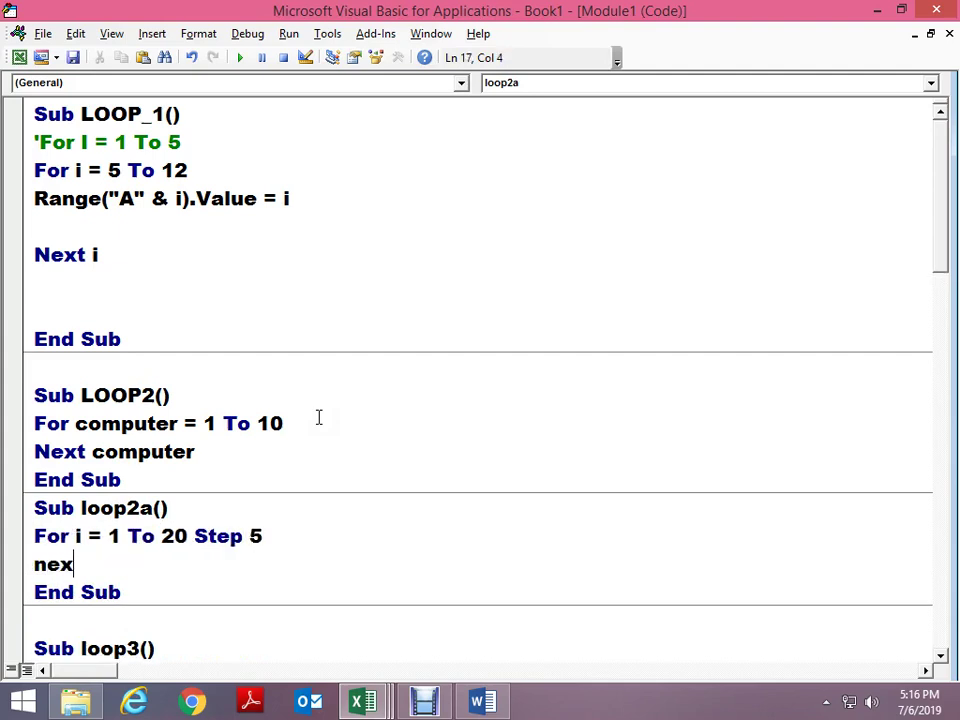
{"action": "type", "text": "t i"}
Add a MsgBox i line inside the loop2a loop
{"action": "key", "text": "Up"}
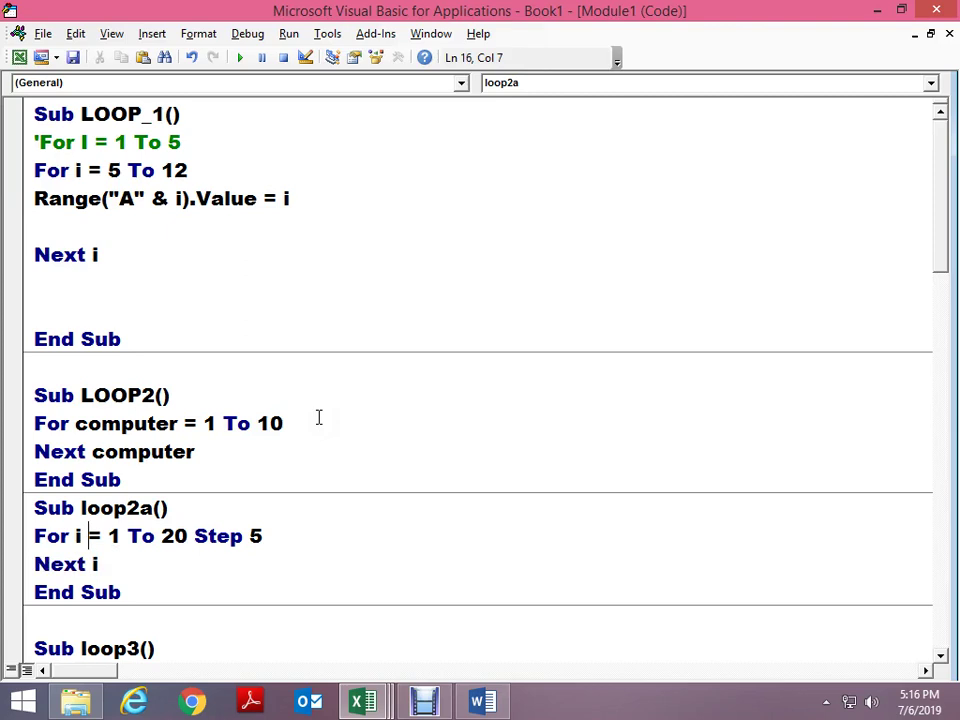
{"action": "key", "text": "Down"}
{"action": "key", "text": "Left"}
{"action": "key", "text": "Left"}
{"action": "key", "text": "Left"}
{"action": "key", "text": "Left"}
{"action": "key", "text": "Left"}
{"action": "key", "text": "Left"}
{"action": "key", "text": "Return"}
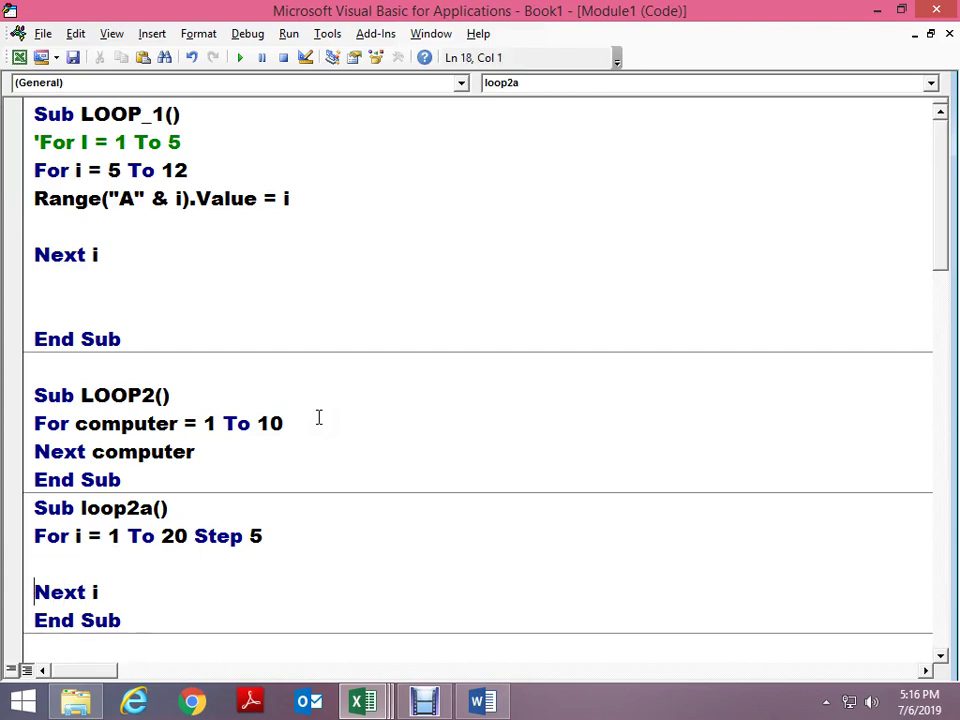
{"action": "key", "text": "Up"}
{"action": "type", "text": "msgbox i"}
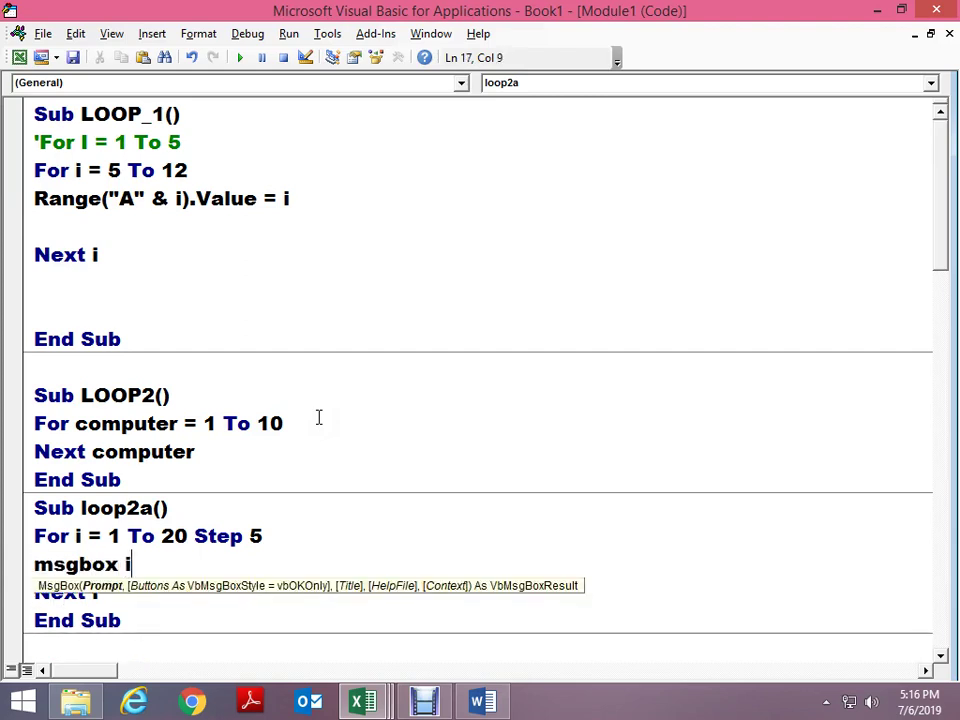
{"action": "key", "text": "Up"}
Step through loop2a with F8, dismissing message boxes 1, 6, 11, then select the step value 5
{"action": "key", "text": "F8"}
{"action": "key", "text": "F8"}
{"action": "key", "text": "F8"}
{"action": "key", "text": "F8"}
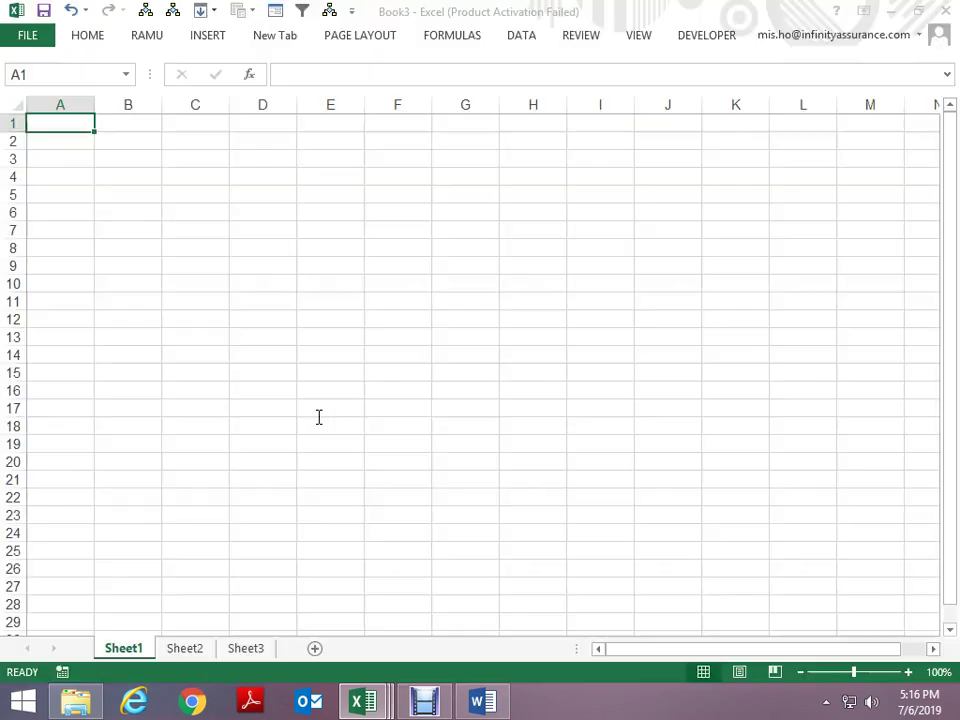
{"action": "key", "text": "Return"}
{"action": "key", "text": "F8"}
{"action": "key", "text": "Return"}
{"action": "key", "text": "F8"}
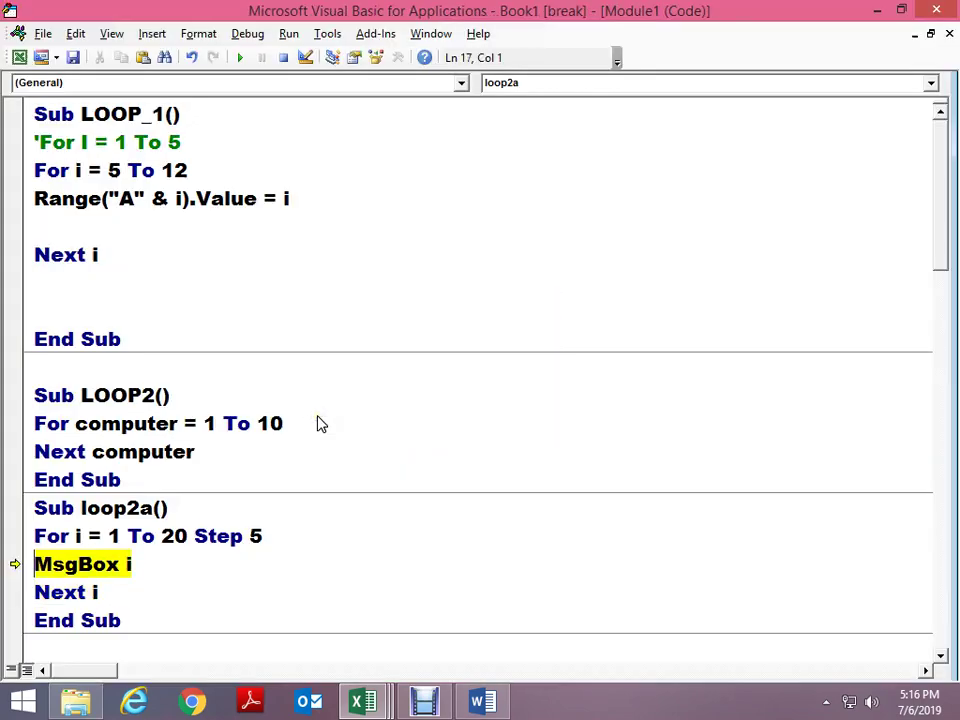
{"action": "key", "text": "F8"}
{"action": "key", "text": "Return"}
{"action": "key", "text": "F8"}
{"action": "key", "text": "F8"}
{"action": "key", "text": "Return"}
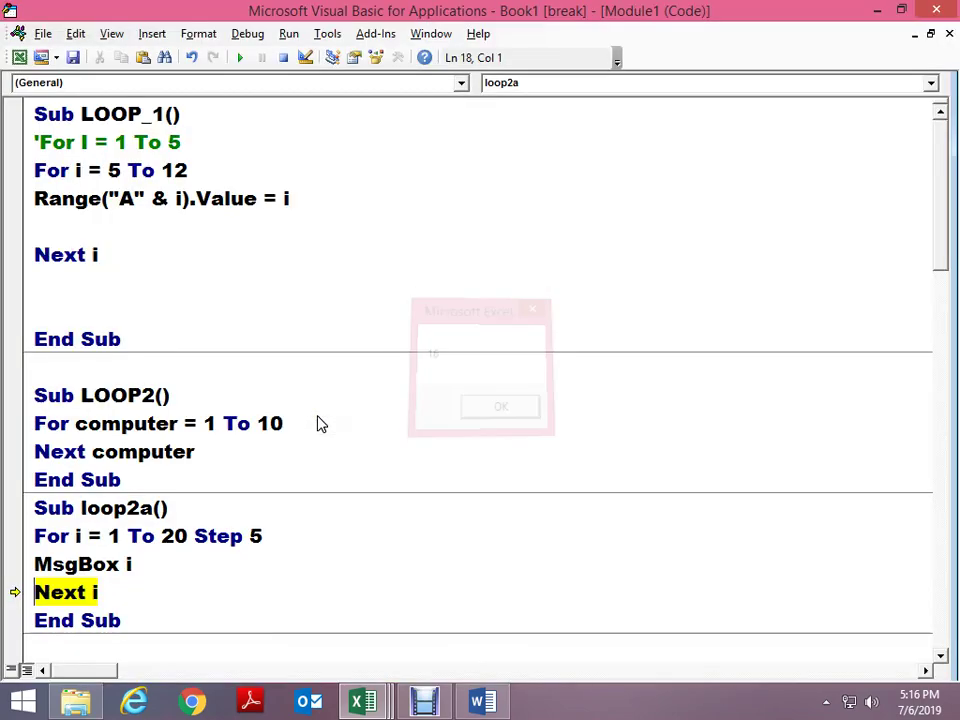
{"action": "key", "text": "F8"}
{"action": "key", "text": "F8"}
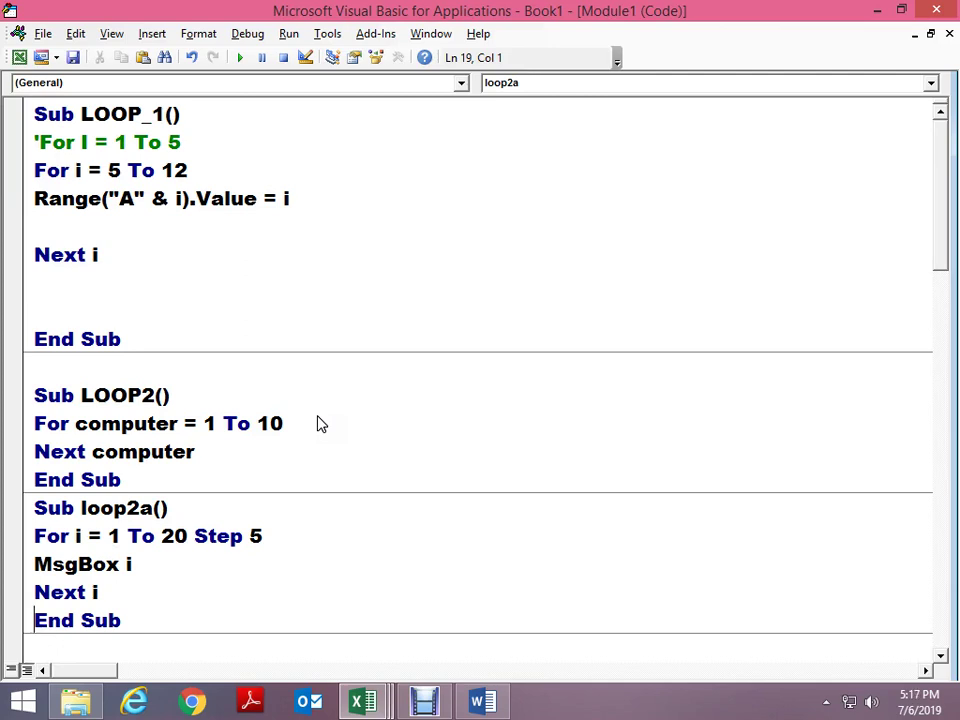
{"action": "double_click", "coordinate": [256, 536]}
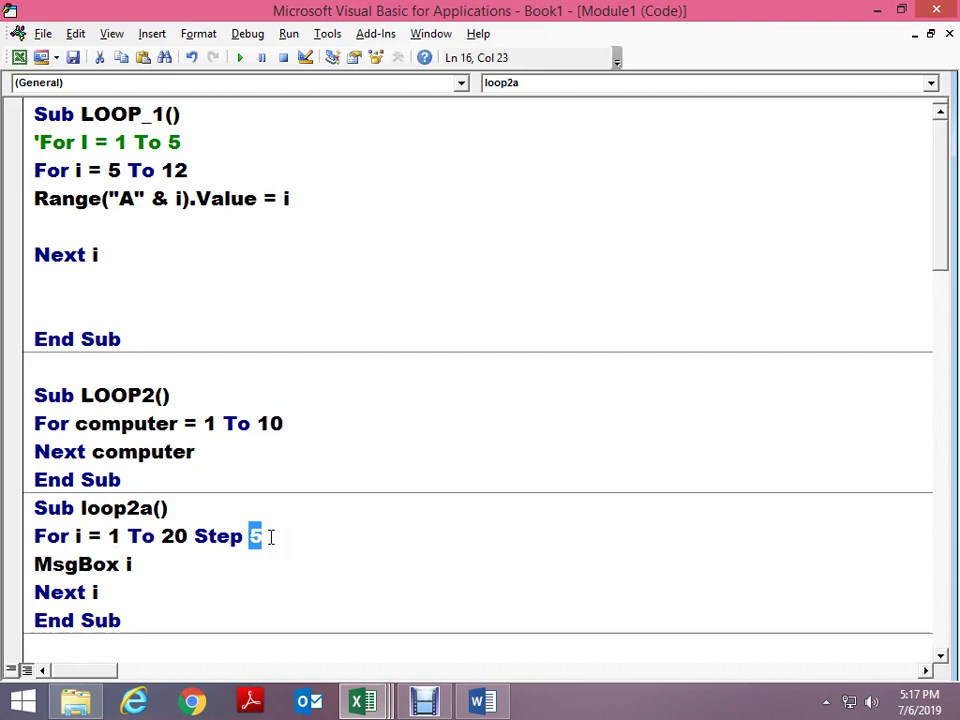
Enter 10 in cell A1 of the Book1 workbook
{"action": "key", "text": "alt+F11"}
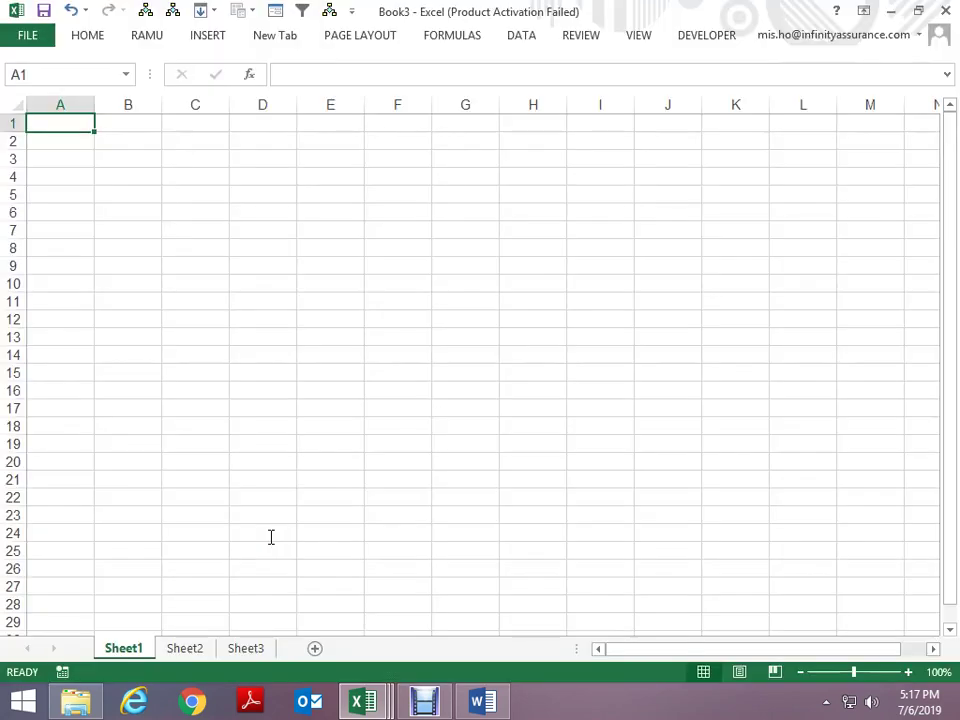
{"action": "type", "text": "2"}
{"action": "key", "text": "Return"}
{"action": "key", "text": "Up"}
{"action": "key", "text": "alt+Tab"}
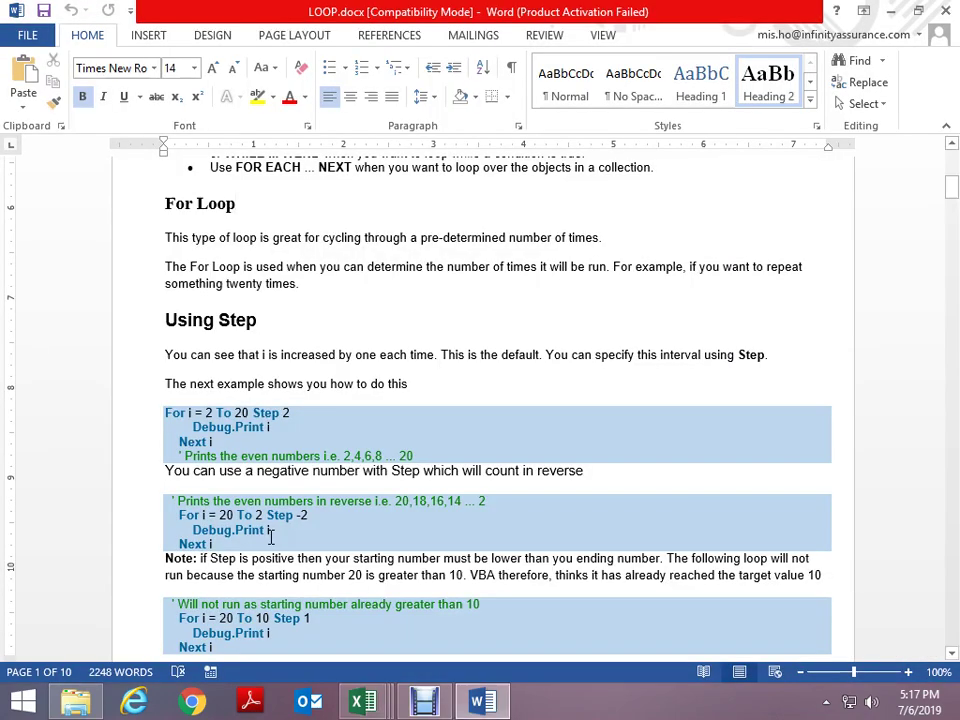
{"action": "key", "text": "alt+Tab"}
{"action": "key", "text": "Tab"}
{"action": "key", "text": "Tab"}
{"action": "key", "text": "Tab"}
{"action": "key", "text": "Tab"}
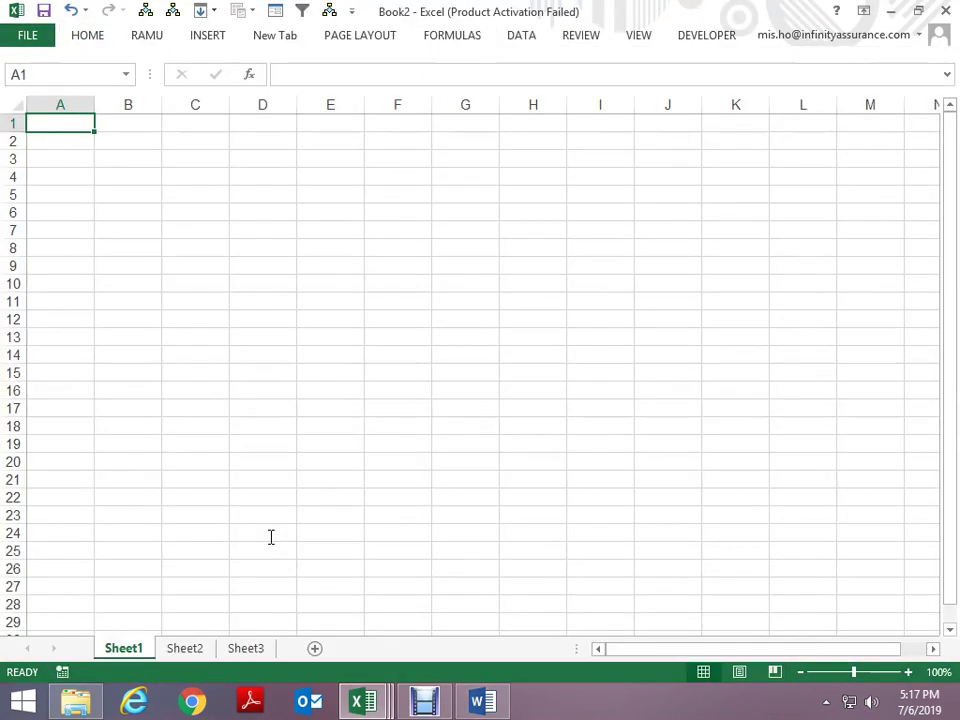
{"action": "key", "text": "alt+Tab"}
{"action": "key", "text": "alt+Tab"}
{"action": "key", "text": "Tab"}
{"action": "key", "text": "Tab"}
{"action": "key", "text": "Tab"}
{"action": "key", "text": "Tab"}
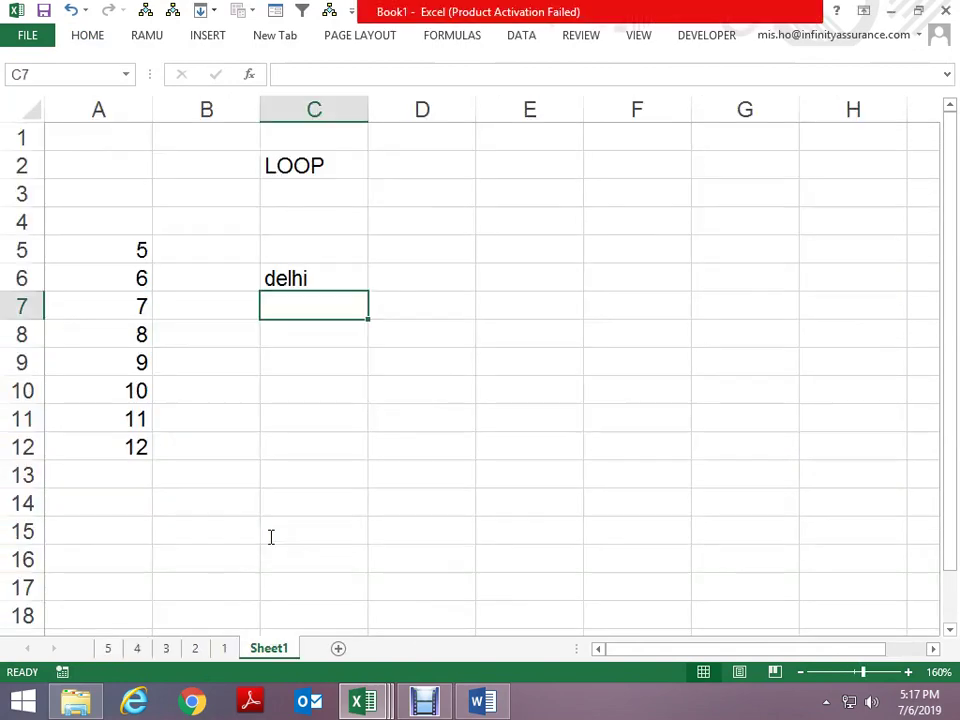
{"action": "key", "text": "Left"}
{"action": "key", "text": "Left"}
{"action": "key", "text": "Up"}
{"action": "key", "text": "Up"}
{"action": "key", "text": "Up"}
{"action": "key", "text": "Escape"}
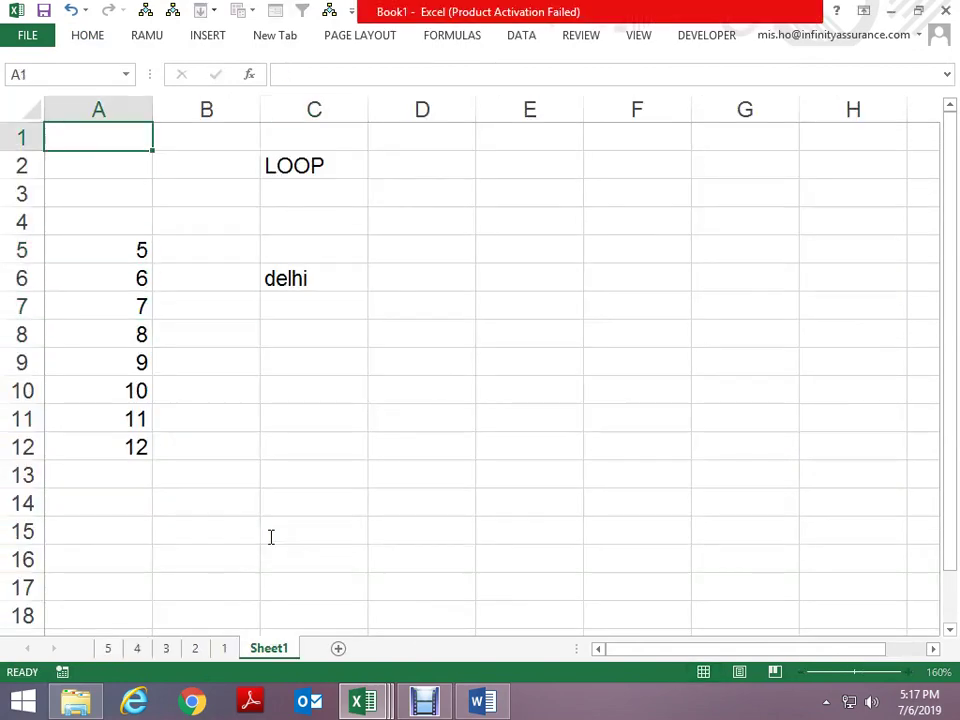
{"action": "type", "text": "10"}
{"action": "key", "text": "Return"}
Change loop2a's step from 5 to Range("a1").Value
{"action": "key", "text": "alt+Tab"}
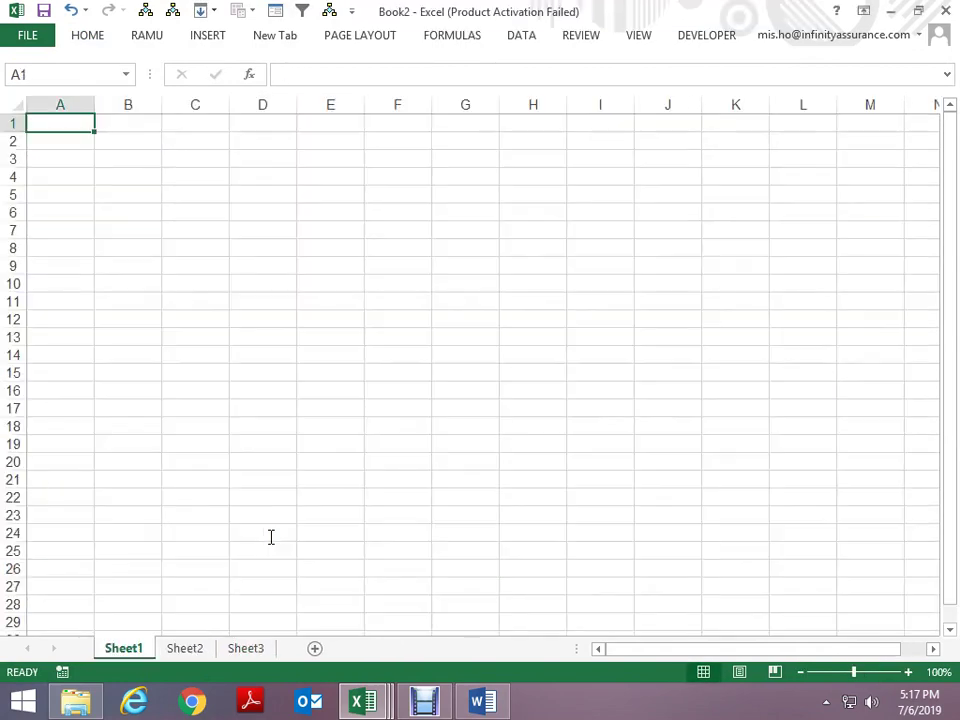
{"action": "key", "text": "alt+Tab"}
{"action": "key", "text": "alt+Tab"}
{"action": "key", "text": "alt+Tab"}
{"action": "key", "text": "alt+Tab"}
{"action": "key", "text": "alt+Tab"}
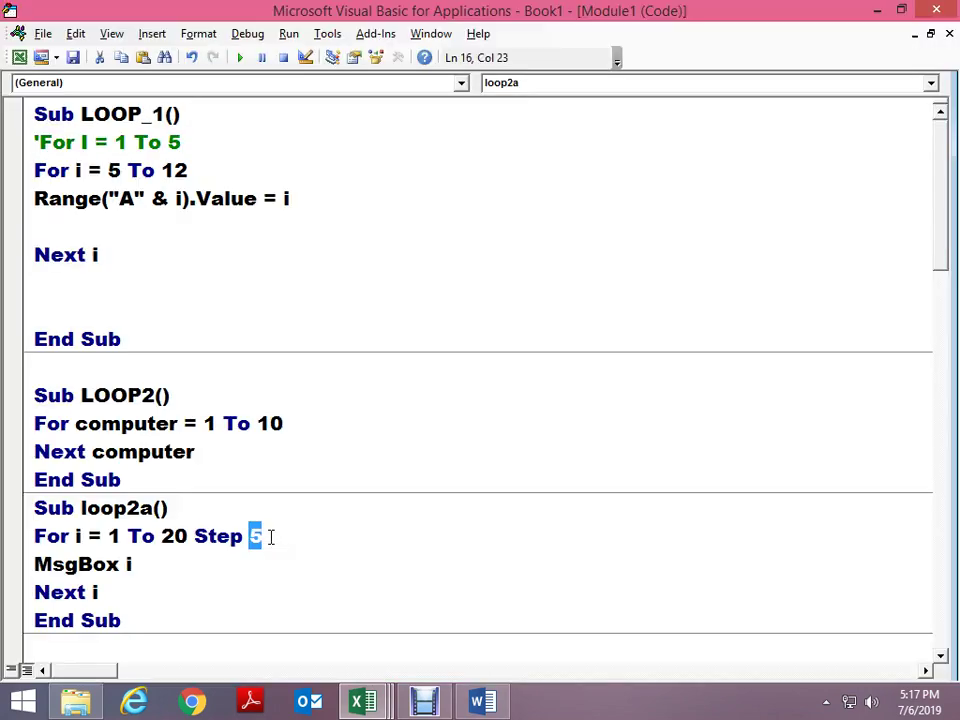
{"action": "key", "text": "Up"}
{"action": "left_click", "coordinate": [272, 536]}
{"action": "key", "text": "BackSpace"}
{"action": "type", "text": "rang"}
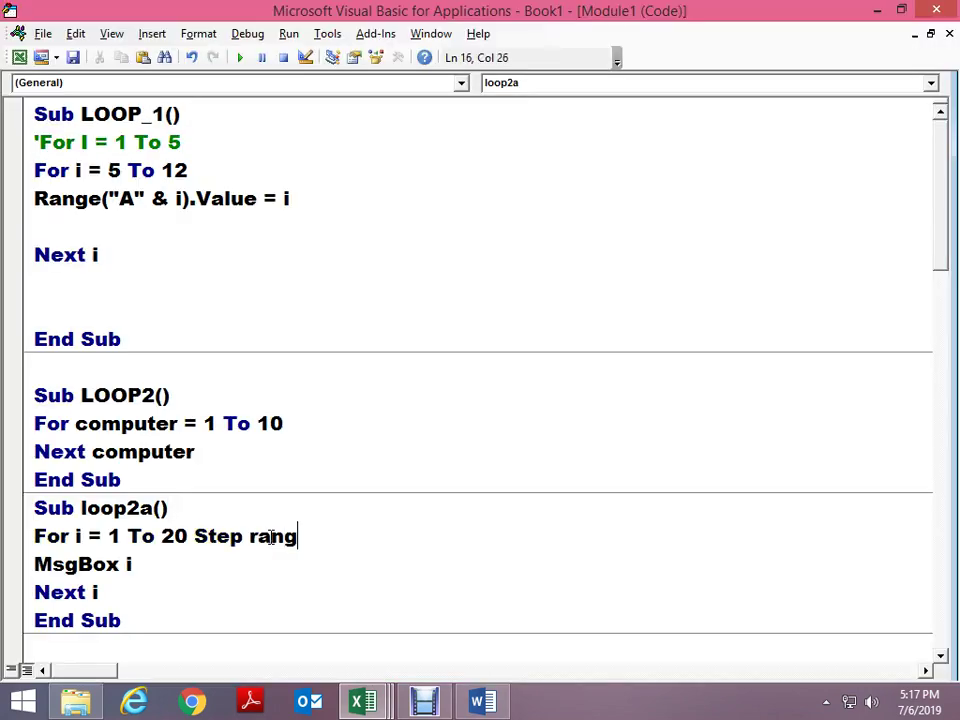
{"action": "type", "text": "e*"}
{"action": "key", "text": "BackSpace"}
{"action": "type", "text": "("}
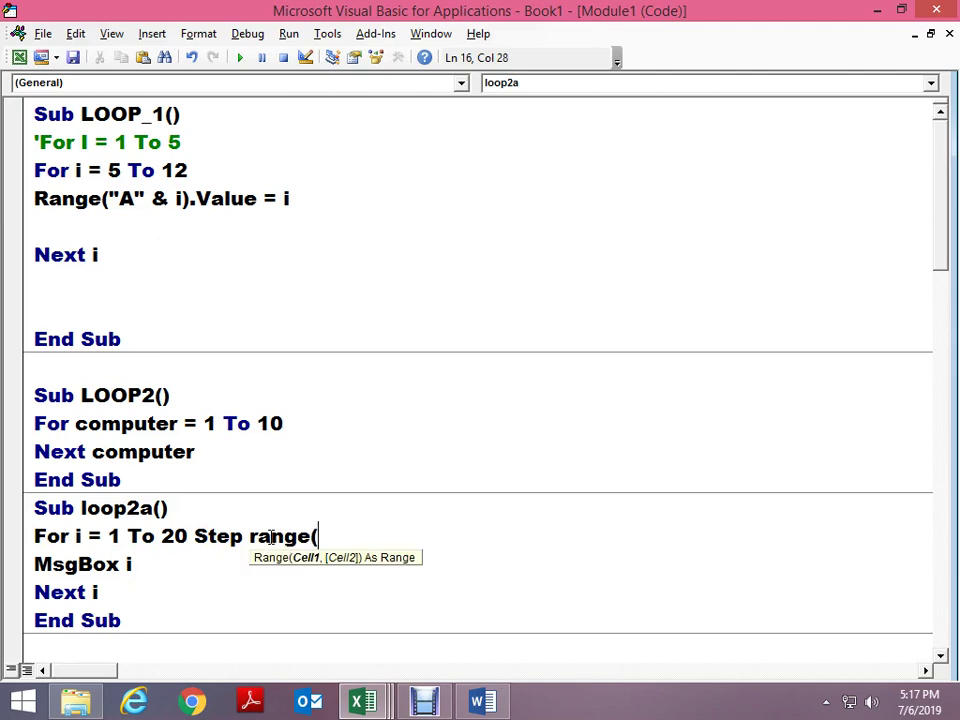
{"action": "type", "text": "\"a1\""}
{"action": "type", "text": ").valu"}
{"action": "key", "text": "Down"}
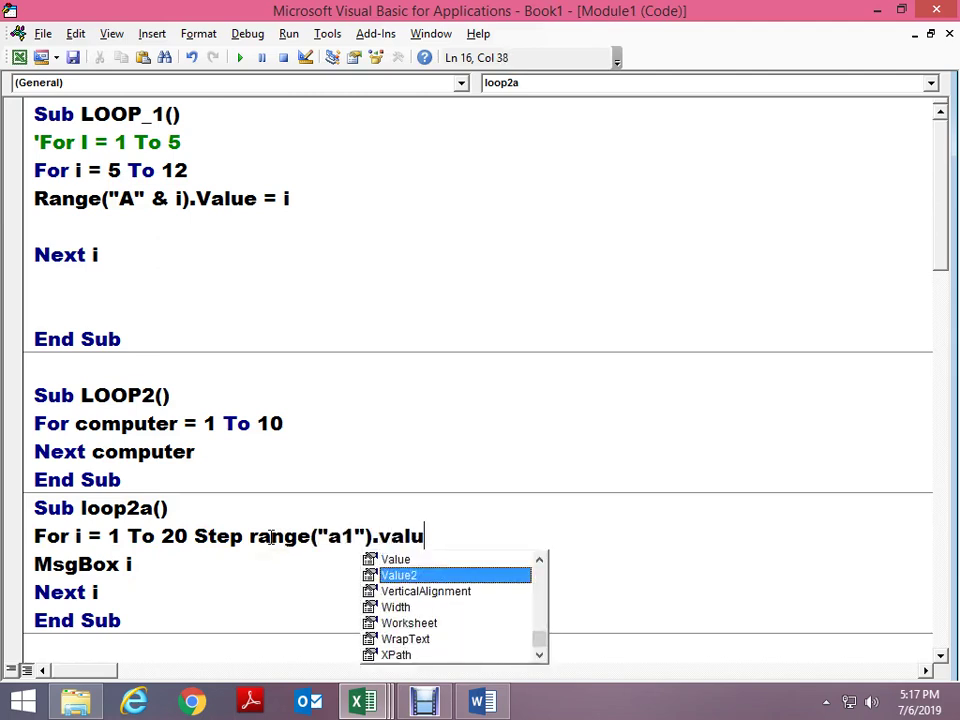
{"action": "key", "text": "Up"}
{"action": "key", "text": "Tab"}
{"action": "key", "text": "Left"}
Step through loop2a with F8, dismissing message boxes showing 1 and 11
{"action": "key", "text": "F8"}
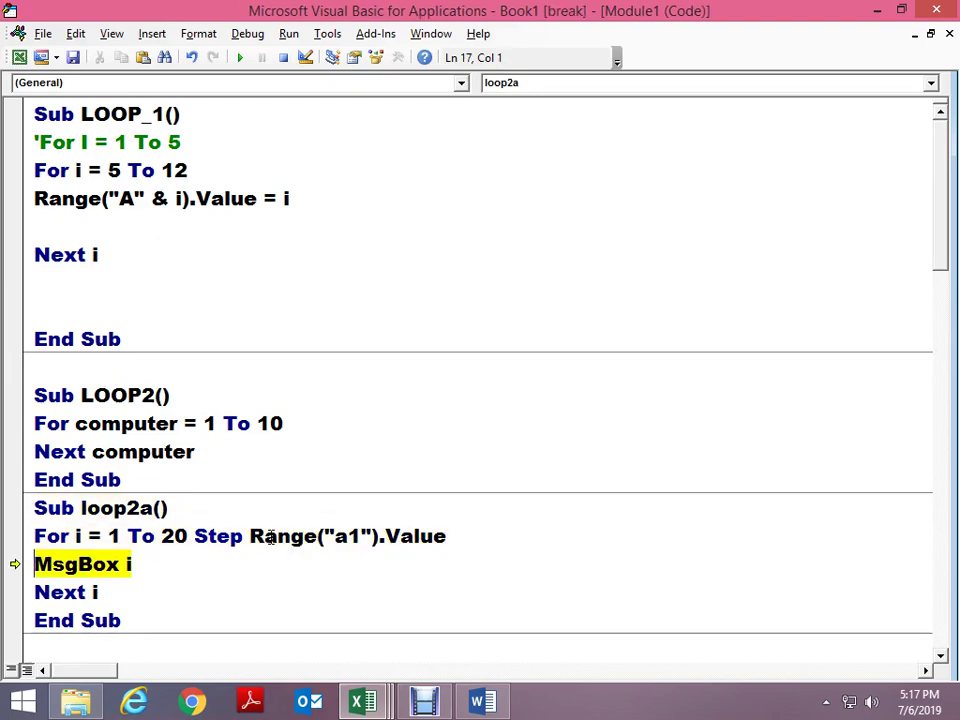
{"action": "key", "text": "F8"}
{"action": "key", "text": "F8"}
{"action": "key", "text": "F8"}
{"action": "key", "text": "Return"}
{"action": "key", "text": "F8"}
{"action": "key", "text": "F8"}
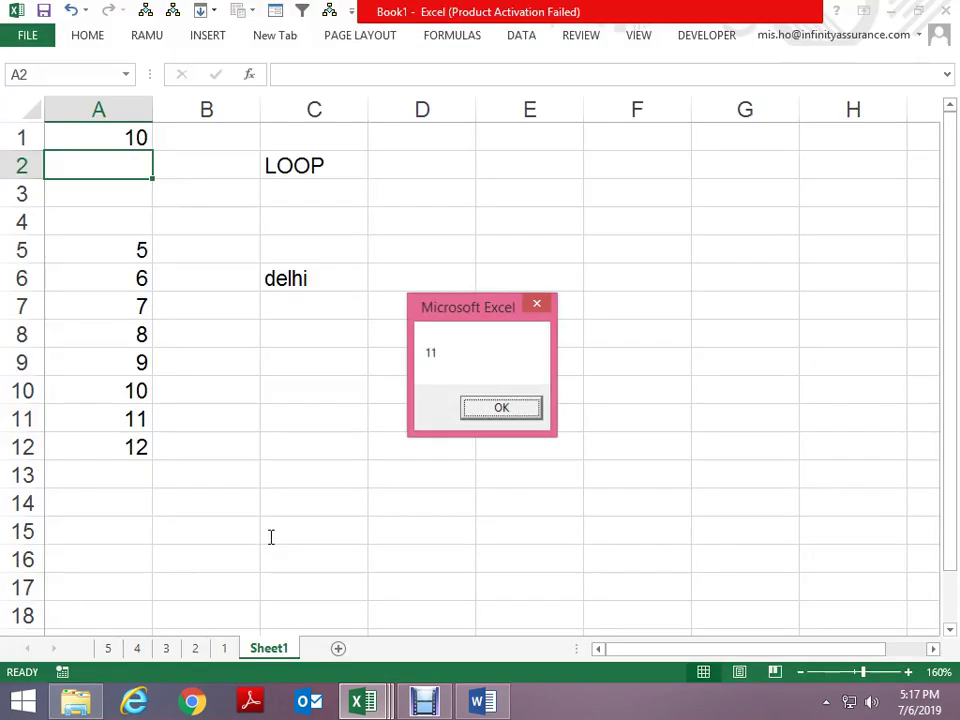
{"action": "key", "text": "Return"}
{"action": "key", "text": "F8"}
{"action": "key", "text": "F8"}
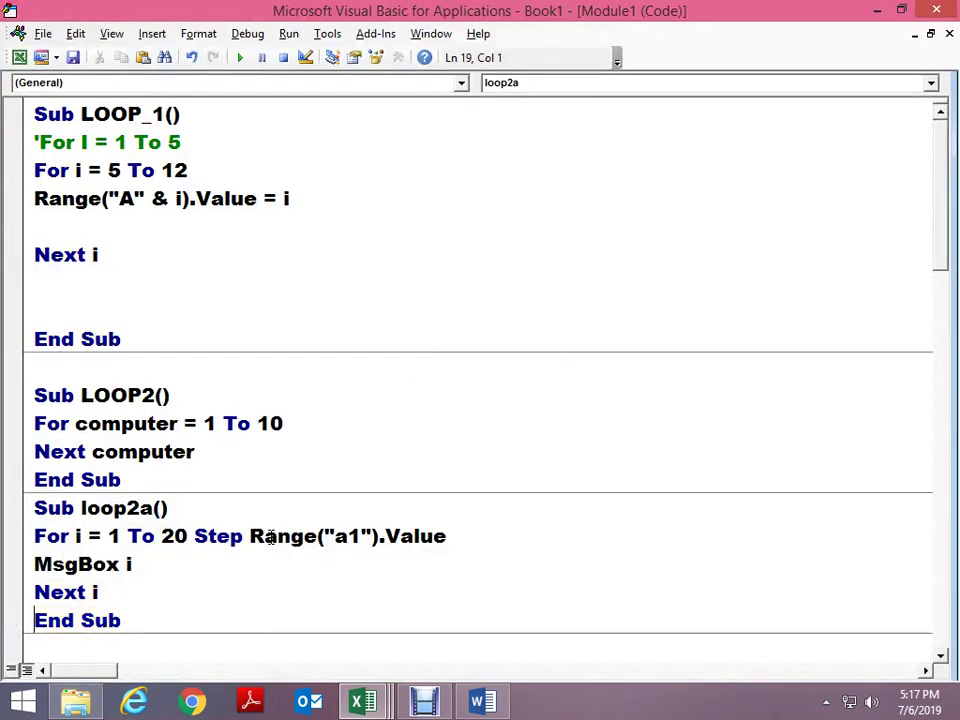
At the module's end, write Sub Loop11 with a For i = 1 To 10 … Next i loop
{"action": "key", "text": "ctrl+End"}
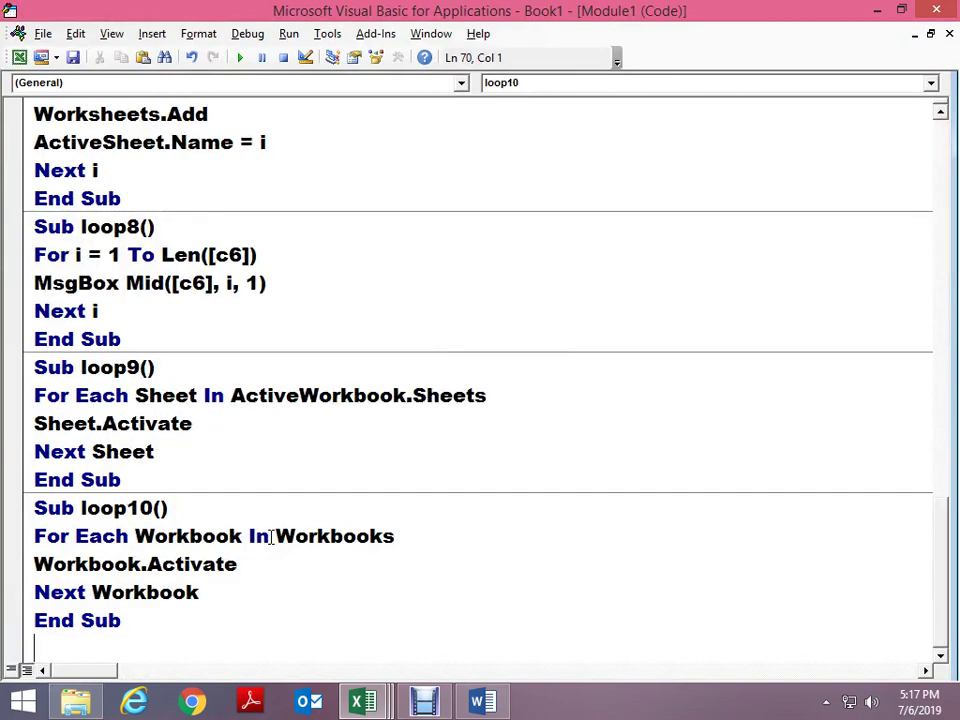
{"action": "type", "text": "sub for"}
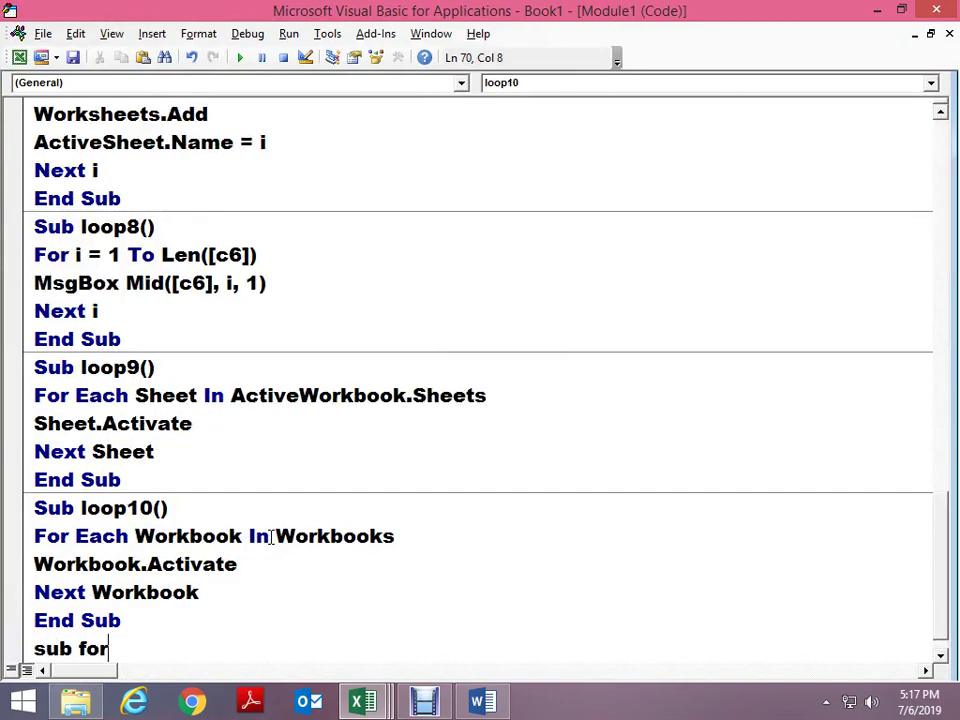
{"action": "key", "text": "BackSpace"}
{"action": "key", "text": "BackSpace"}
{"action": "key", "text": "BackSpace"}
{"action": "type", "text": "Loop"}
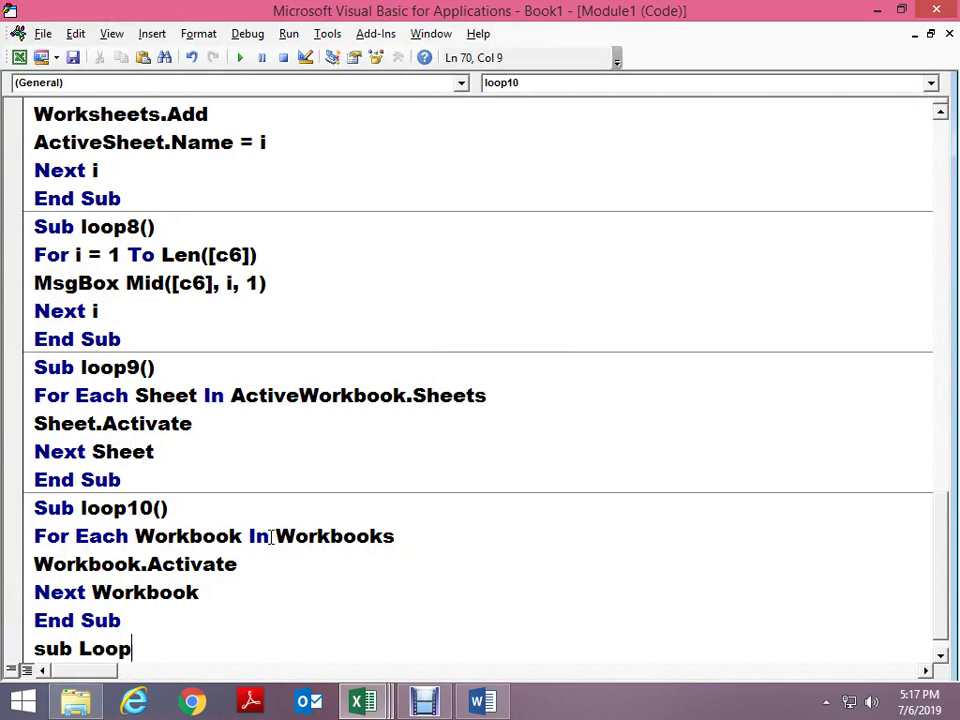
{"action": "type", "text": "11"}
{"action": "key", "text": "Return"}
{"action": "key", "text": "Up"}
{"action": "type", "text": "f"}
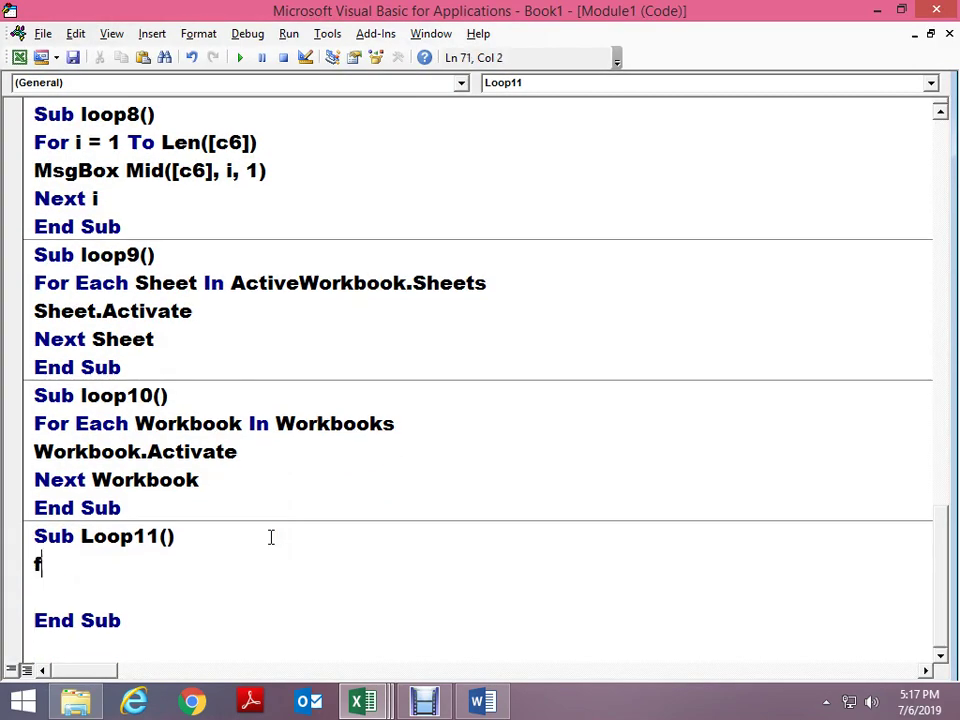
{"action": "type", "text": "or i "}
{"action": "type", "text": "= 1 t"}
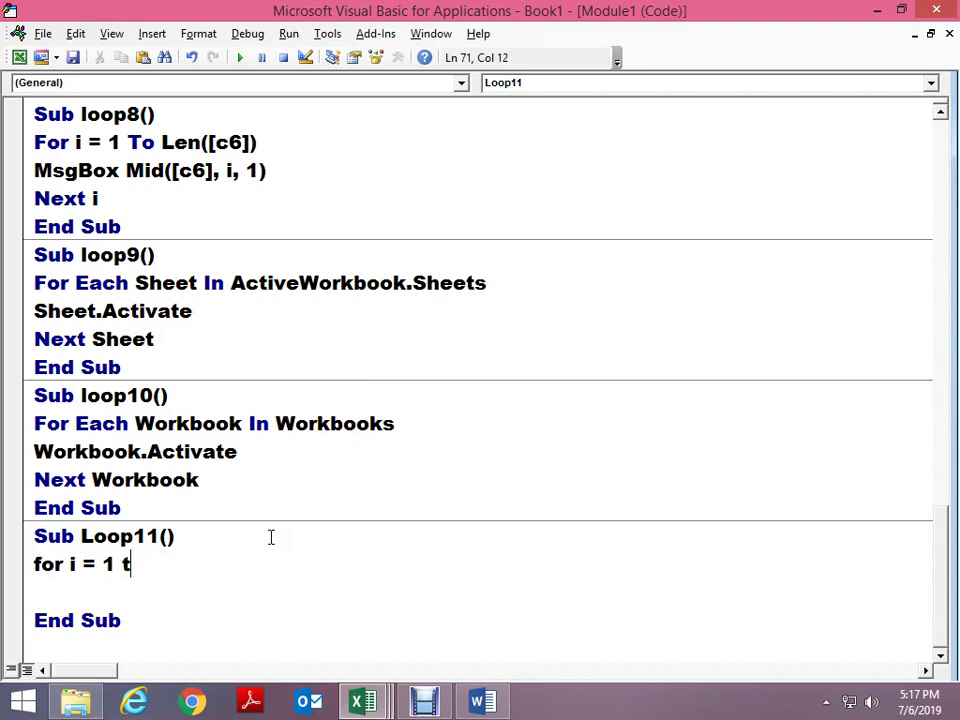
{"action": "type", "text": "o 10"}
{"action": "key", "text": "Return"}
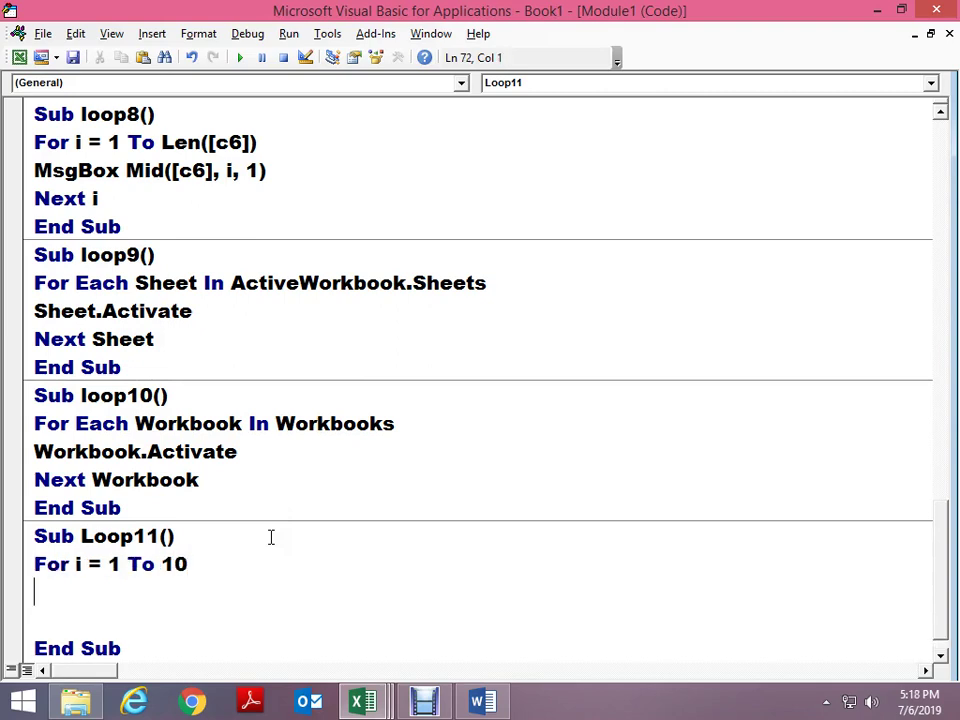
{"action": "key", "text": "Return"}
{"action": "type", "text": "next i"}
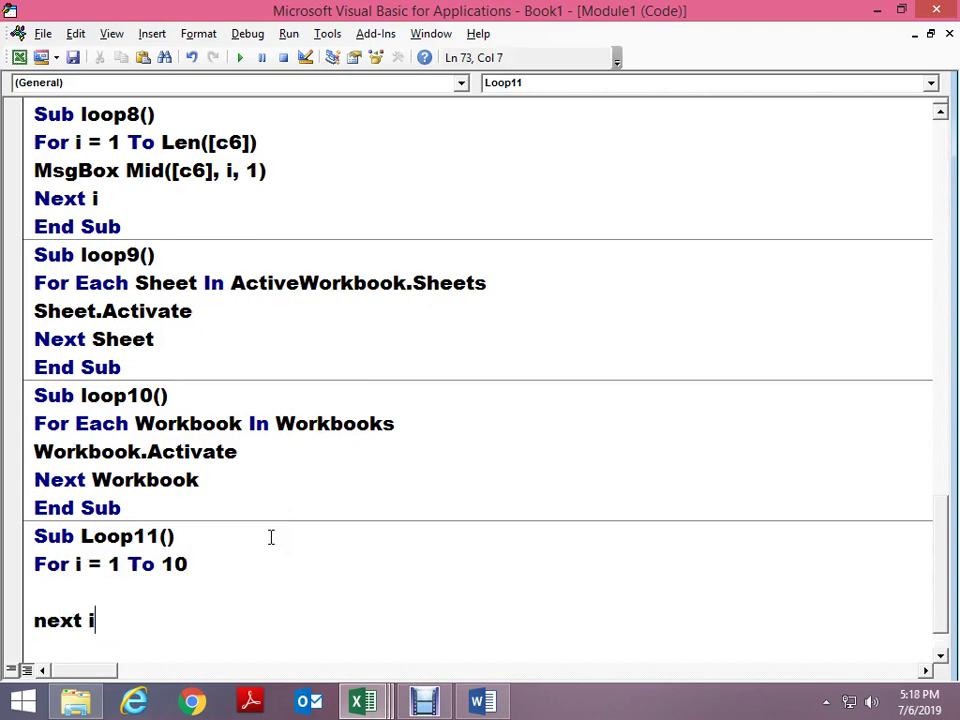
{"action": "key", "text": "Return"}
Add the counter line x = x + 1 inside the Loop11 loop
{"action": "scroll", "coordinate": [270, 537], "scroll_direction": "down", "scroll_amount": 1}
{"action": "key", "text": "Up"}
{"action": "key", "text": "Up"}
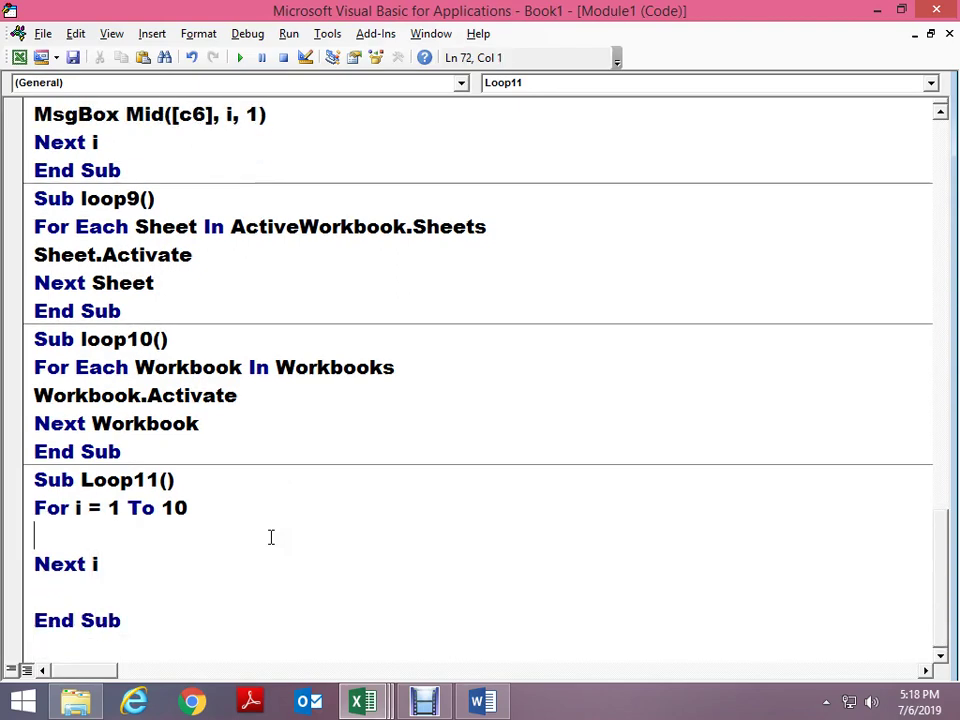
{"action": "key", "text": "Return"}
{"action": "key", "text": "Up"}
{"action": "type", "text": "x "}
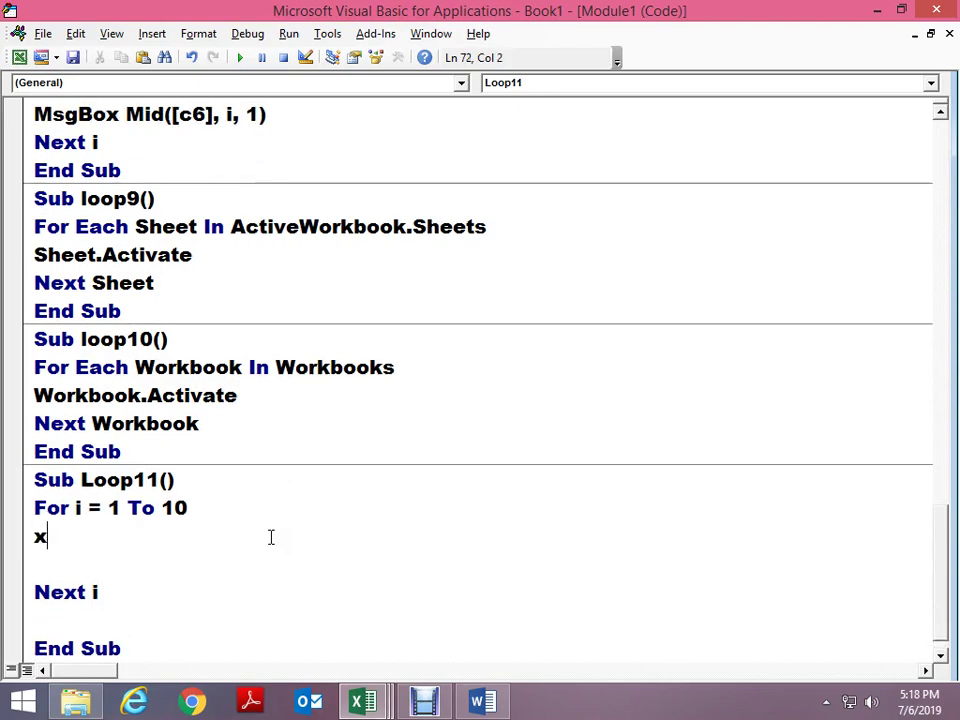
{"action": "type", "text": "= x + 1"}
{"action": "key", "text": "Return"}
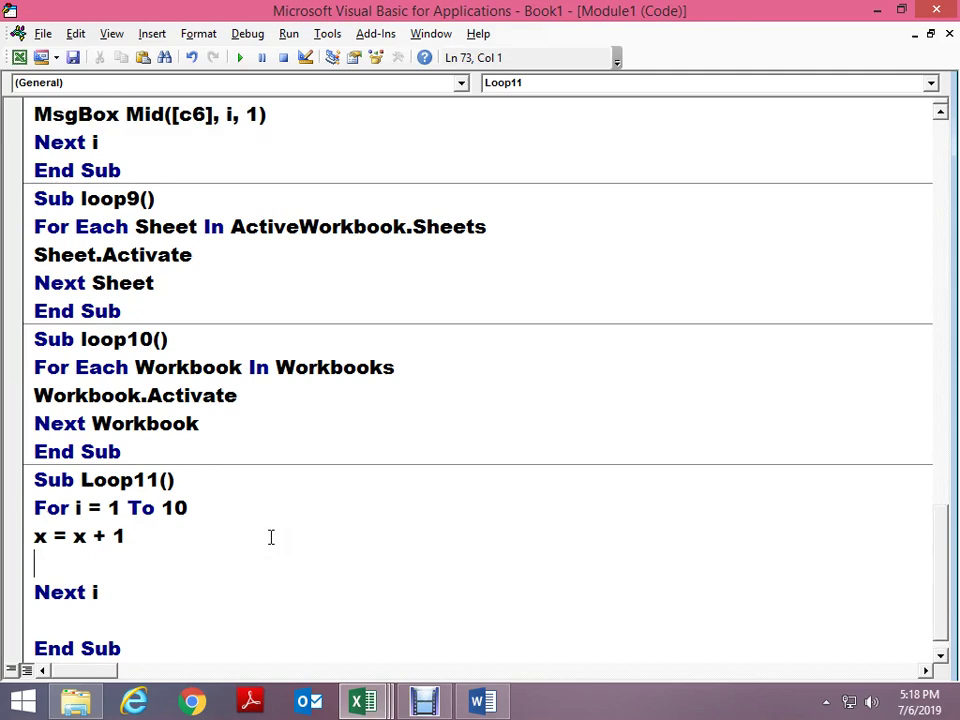
{"action": "key", "text": "Up"}
{"action": "key", "text": "Right"}
{"action": "key", "text": "Right"}
{"action": "key", "text": "Right"}
{"action": "key", "text": "Up"}
{"action": "key", "text": "Down"}
{"action": "key", "text": "Down"}
Add If x = 5 Then followed by Exit For inside the loop
{"action": "type", "text": "if "}
{"action": "type", "text": "x"}
{"action": "key", "text": "BackSpace"}
{"action": "type", "text": "=5"}
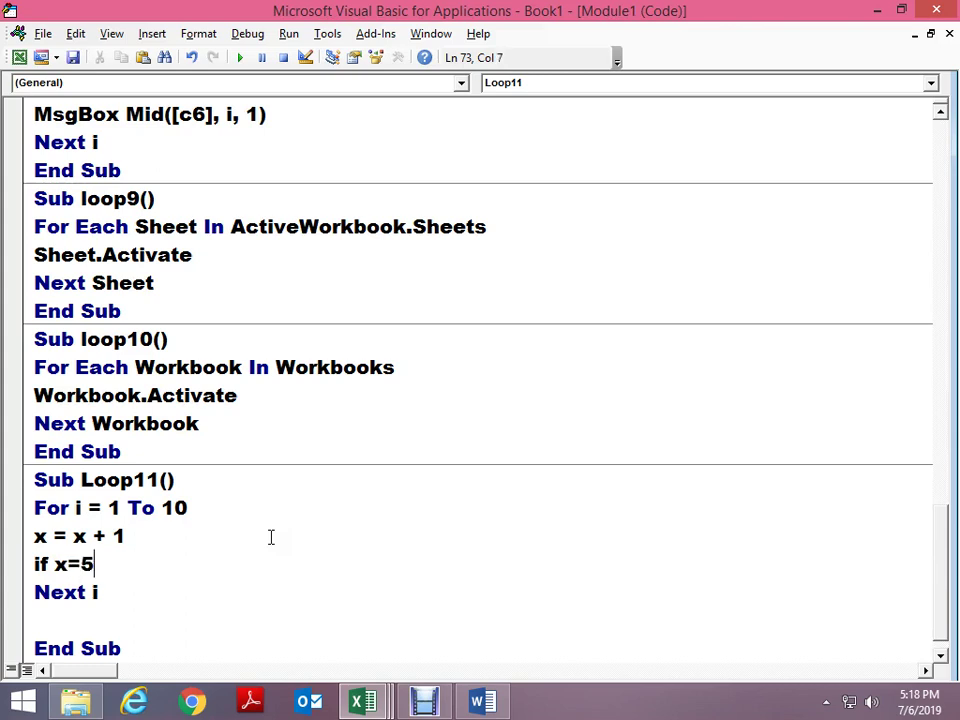
{"action": "type", "text": " then"}
{"action": "key", "text": "Return"}
{"action": "type", "text": "ex"}
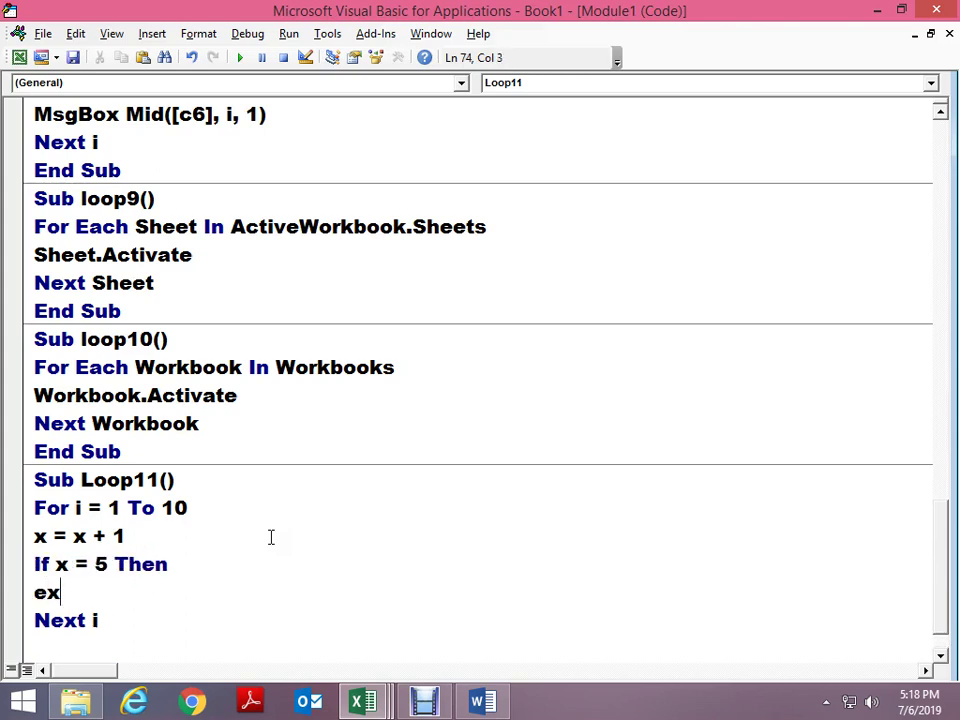
{"action": "type", "text": "it s"}
{"action": "key", "text": "BackSpace"}
{"action": "type", "text": "i"}
{"action": "key", "text": "BackSpace"}
{"action": "type", "text": "for"}
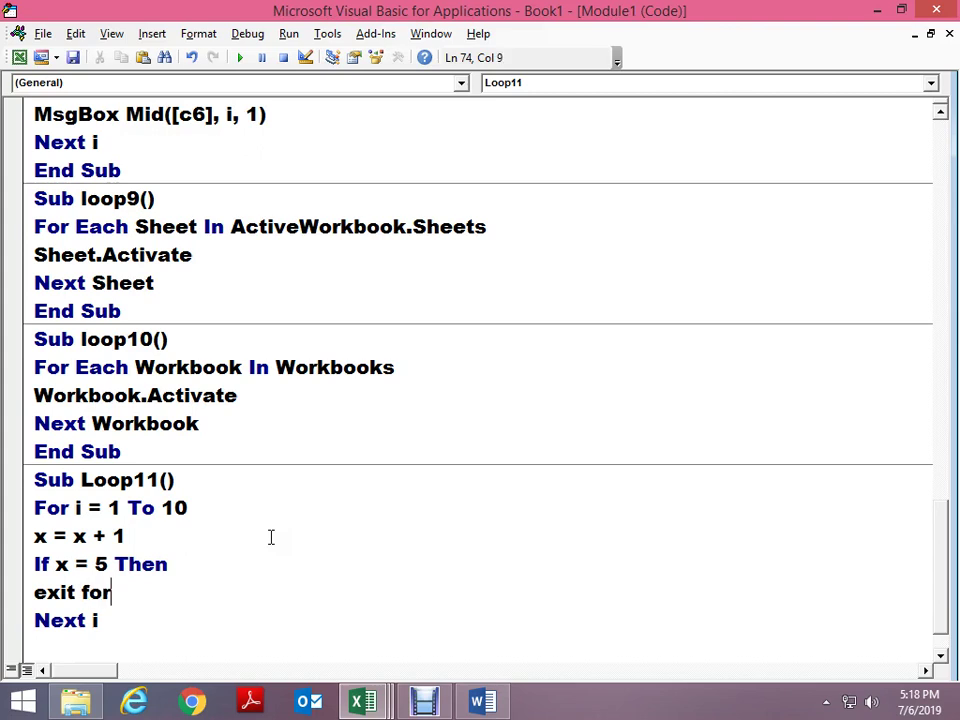
{"action": "key", "text": "Return"}
Close the condition with End If and add a blank line after Next i
{"action": "type", "text": "end i"}
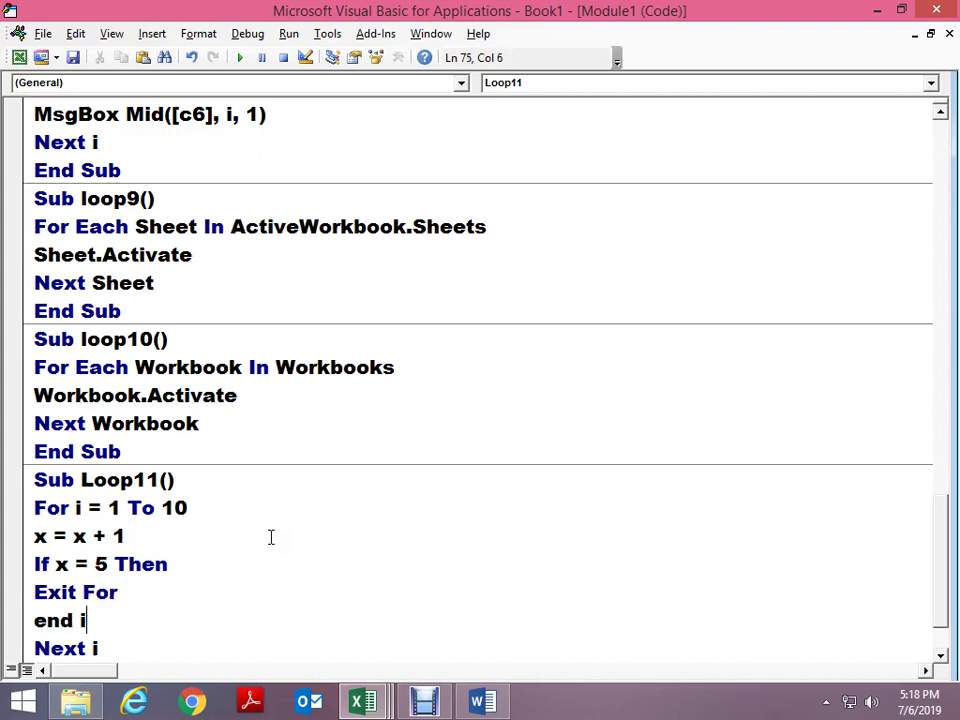
{"action": "type", "text": "f"}
{"action": "key", "text": "Up"}
{"action": "key", "text": "Down"}
{"action": "key", "text": "Down"}
{"action": "key", "text": "End"}
{"action": "key", "text": "Return"}
{"action": "key", "text": "Up"}
{"action": "key", "text": "Up"}
{"action": "key", "text": "Up"}
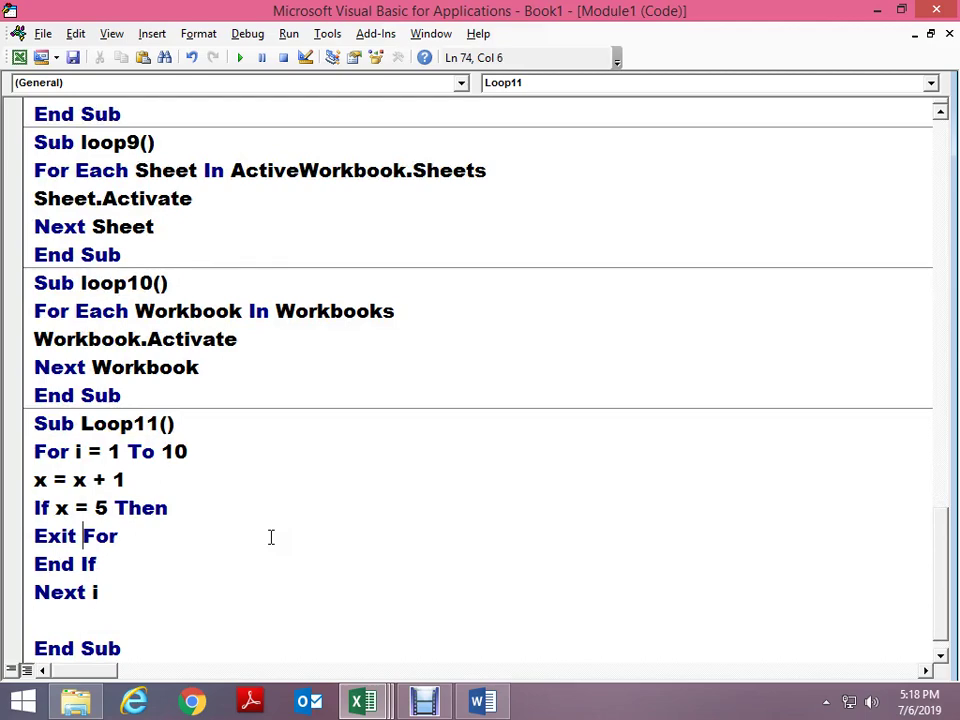
{"action": "key", "text": "Up"}
{"action": "key", "text": "Up"}
Step through Loop11 with F8 for one pass, back to If x = 5 Then
{"action": "key", "text": "F8"}
{"action": "key", "text": "F8"}
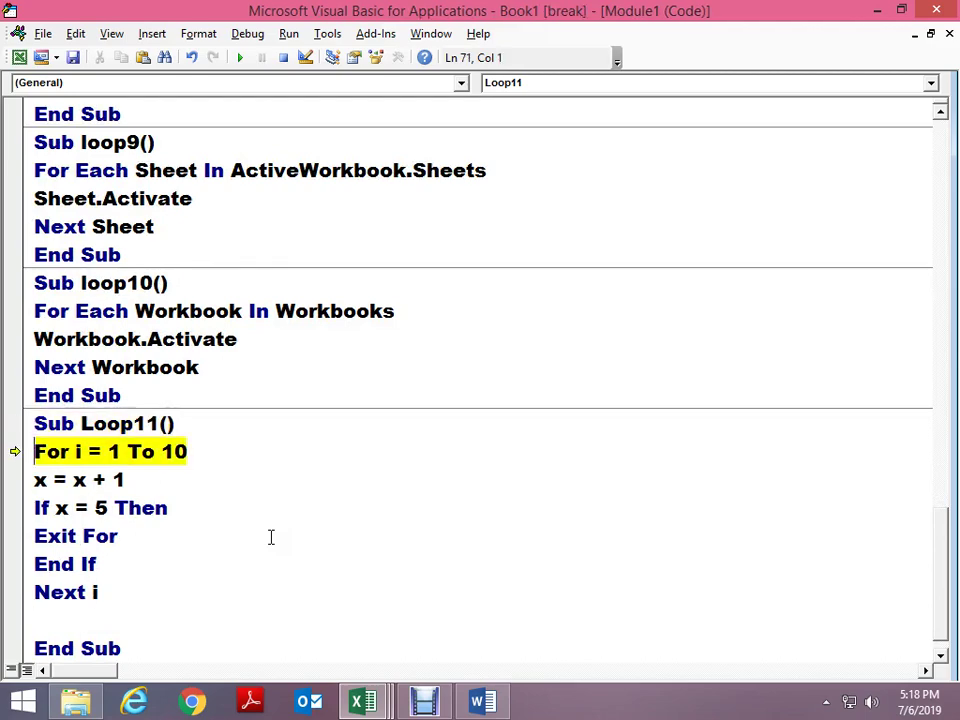
{"action": "key", "text": "F8"}
{"action": "key", "text": "F8"}
{"action": "key", "text": "F8"}
{"action": "key", "text": "F8"}
{"action": "key", "text": "F8"}
{"action": "key", "text": "F8"}
{"action": "key", "text": "F8"}
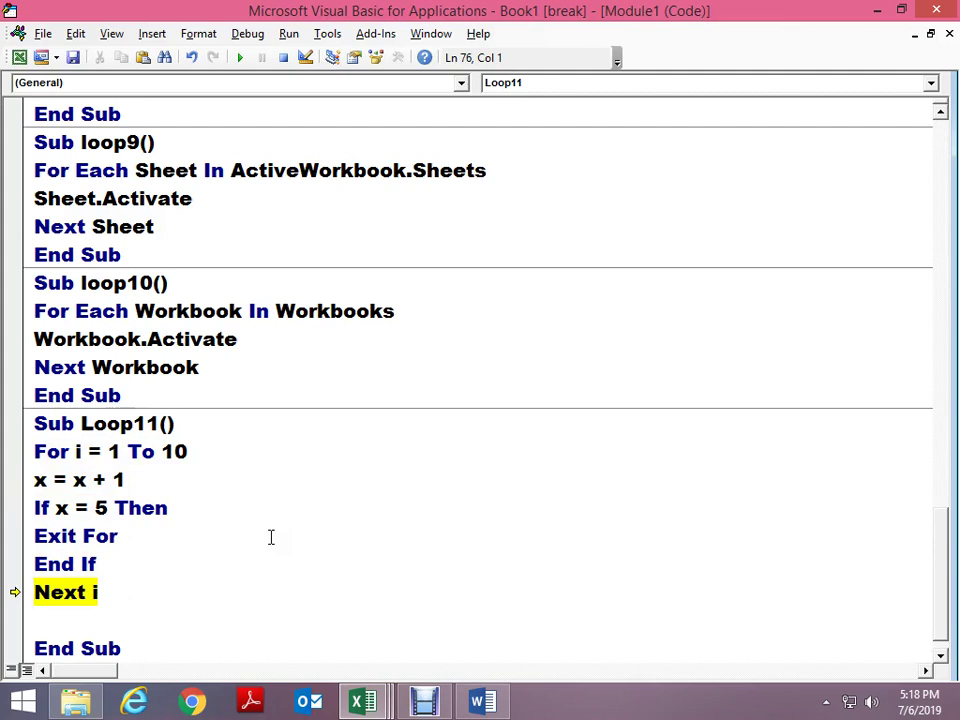
{"action": "key", "text": "F8"}
{"action": "key", "text": "F8"}
{"action": "key", "text": "F8"}
{"action": "key", "text": "F8"}
{"action": "key", "text": "F8"}
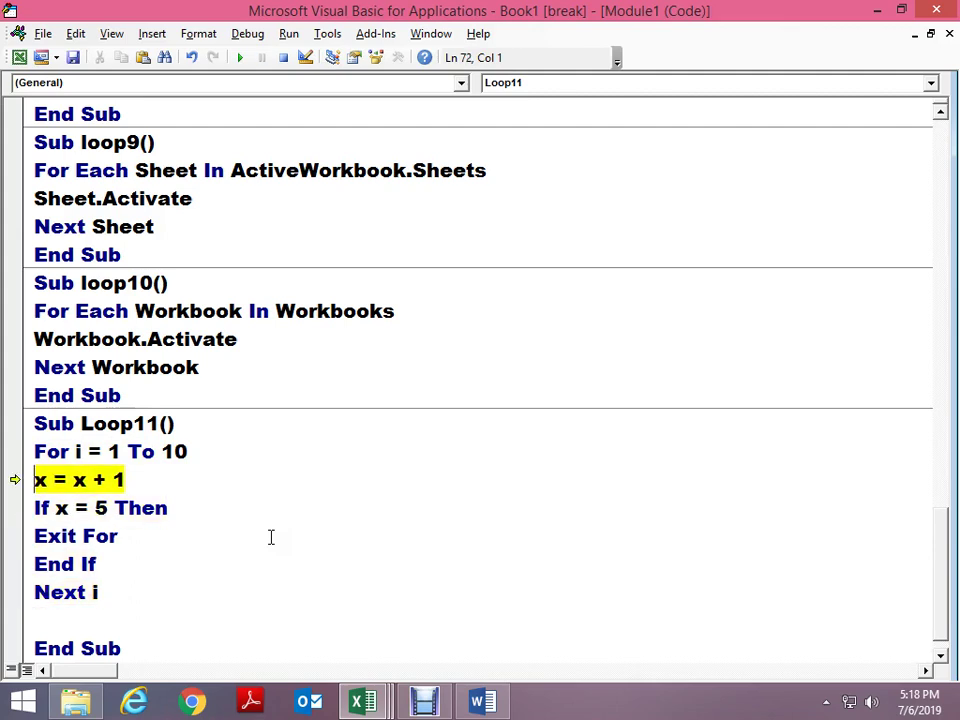
{"action": "key", "text": "F8"}
{"action": "key", "text": "F8"}
{"action": "key", "text": "F8"}
{"action": "key", "text": "F8"}
{"action": "key", "text": "F8"}
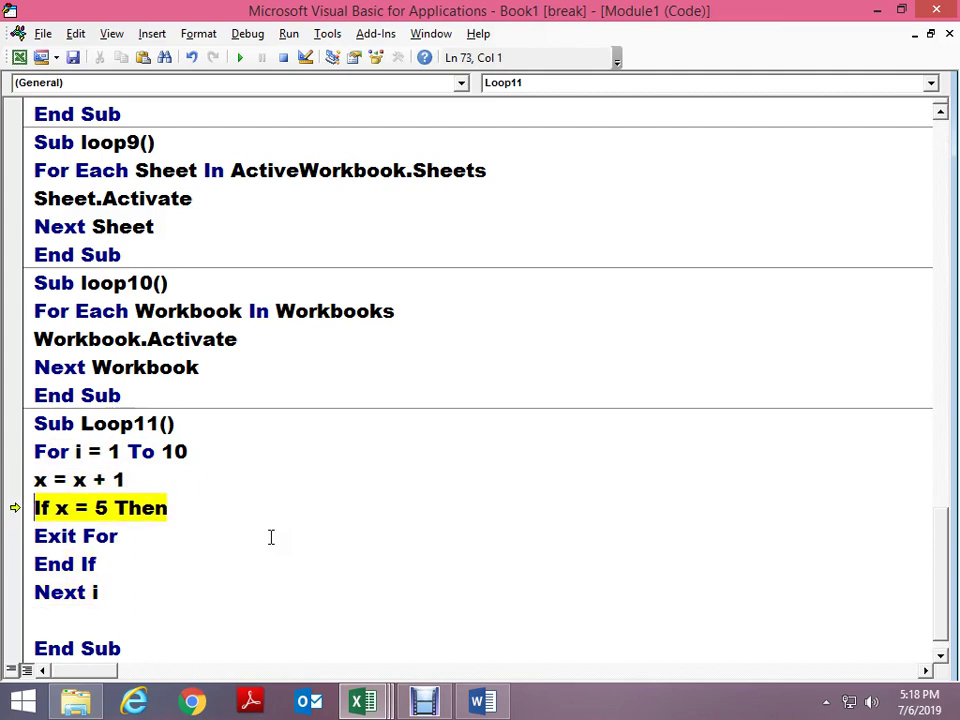
{"action": "key", "text": "F8"}
{"action": "key", "text": "F8"}
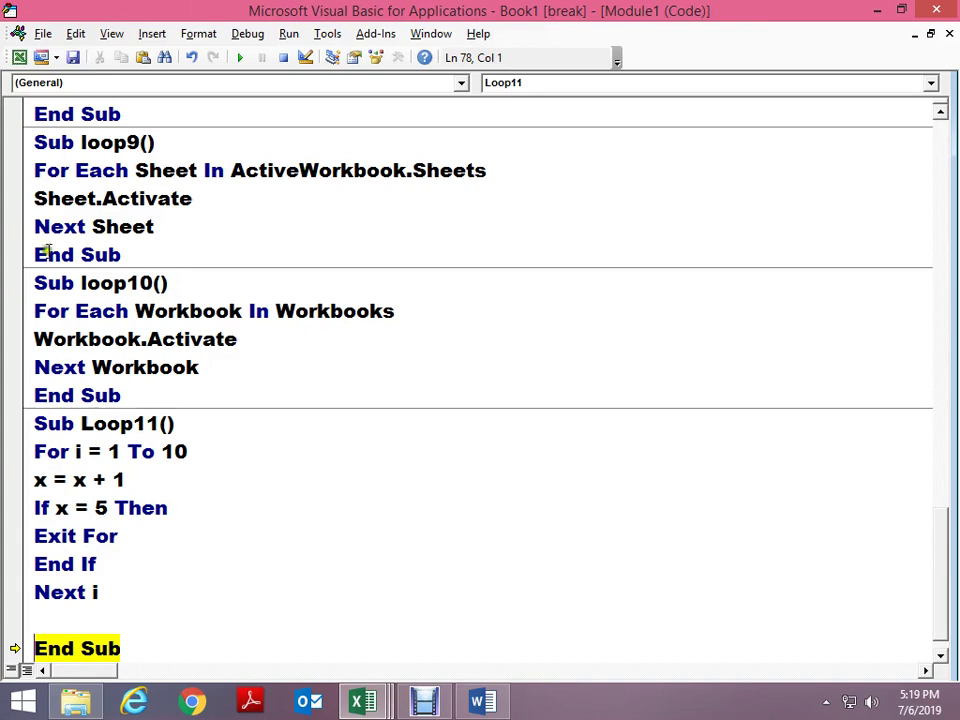
{"action": "left_click_drag", "start_coordinate": [34, 480], "coordinate": [45, 483]}
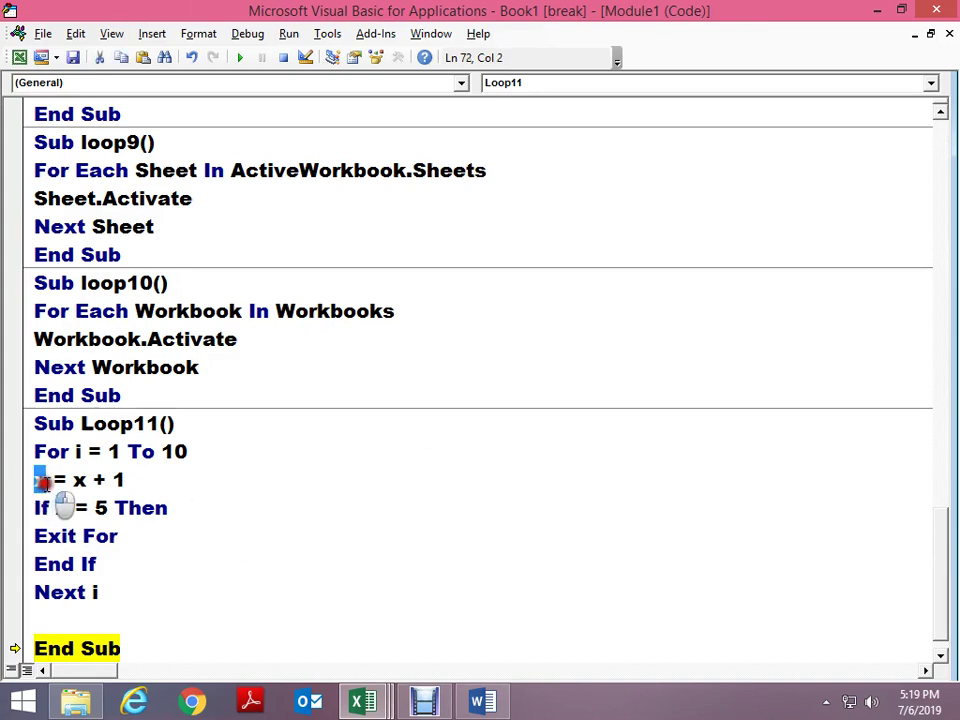
{"action": "mouse_move", "coordinate": [45, 483]}
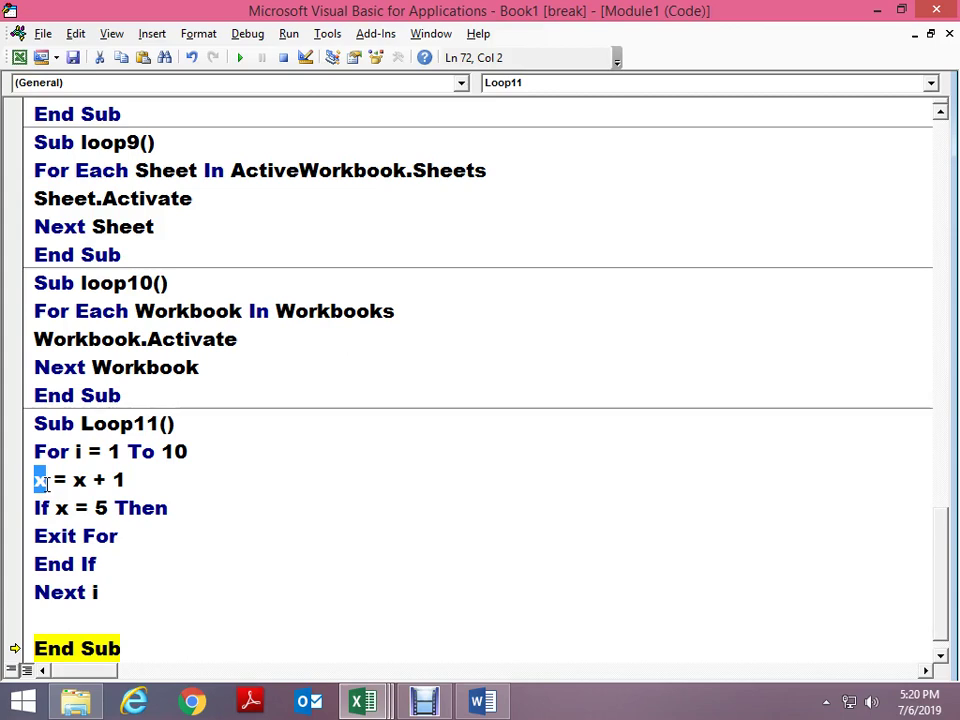
{"action": "key", "text": "Up"}
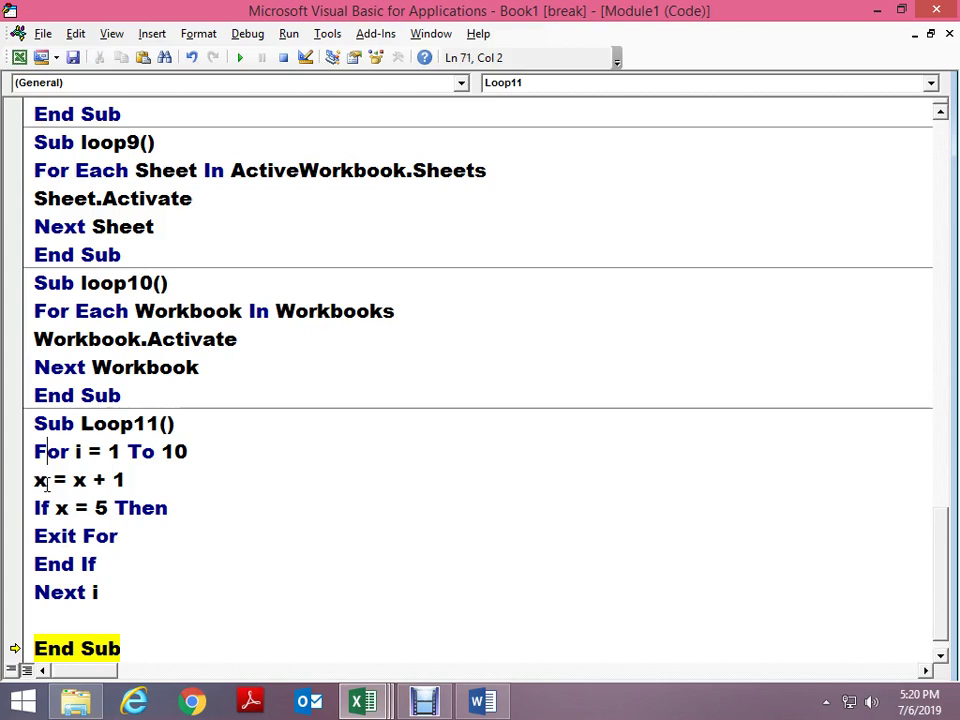
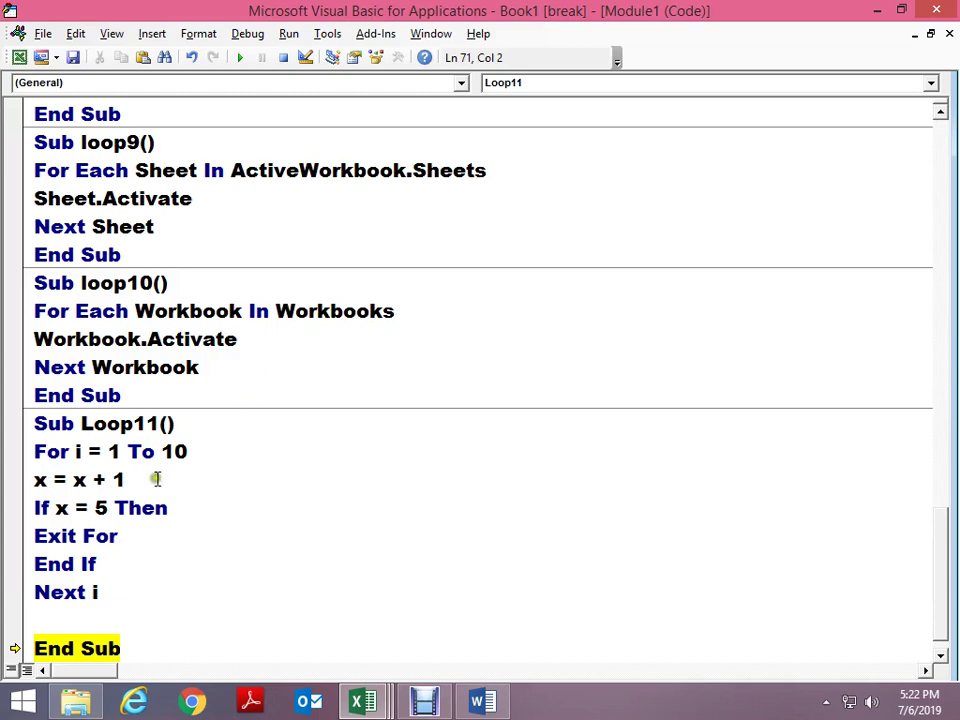
Highlight Loop11's 'For i = 1 To 10' and 'Next i' lines, then leave the editor
{"action": "left_click_drag", "start_coordinate": [36, 451], "coordinate": [216, 451]}
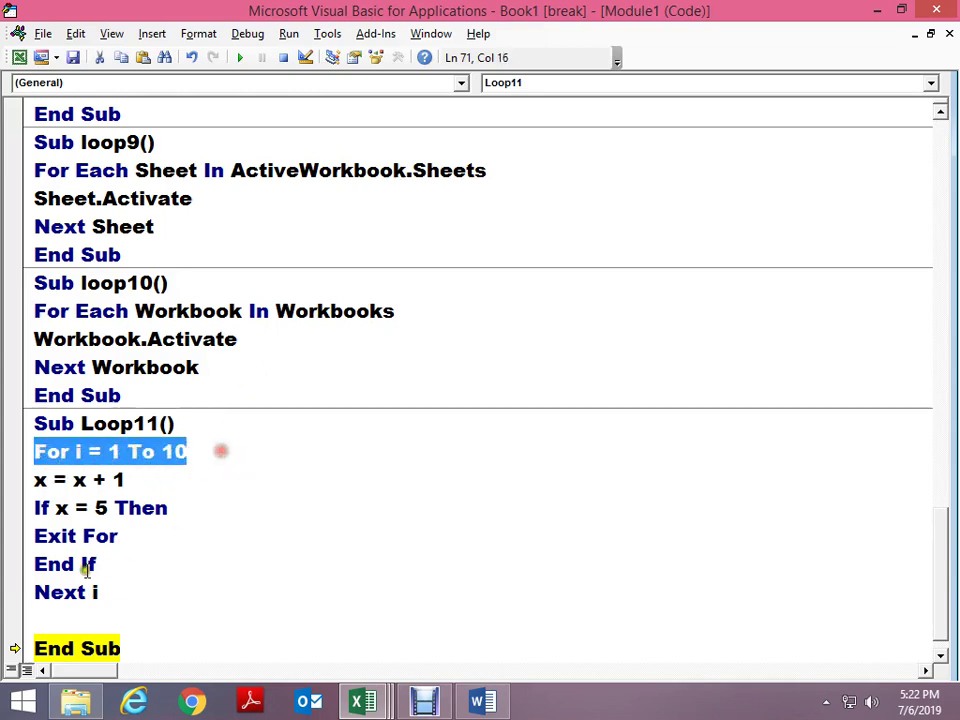
{"action": "left_click_drag", "start_coordinate": [36, 591], "coordinate": [178, 591]}
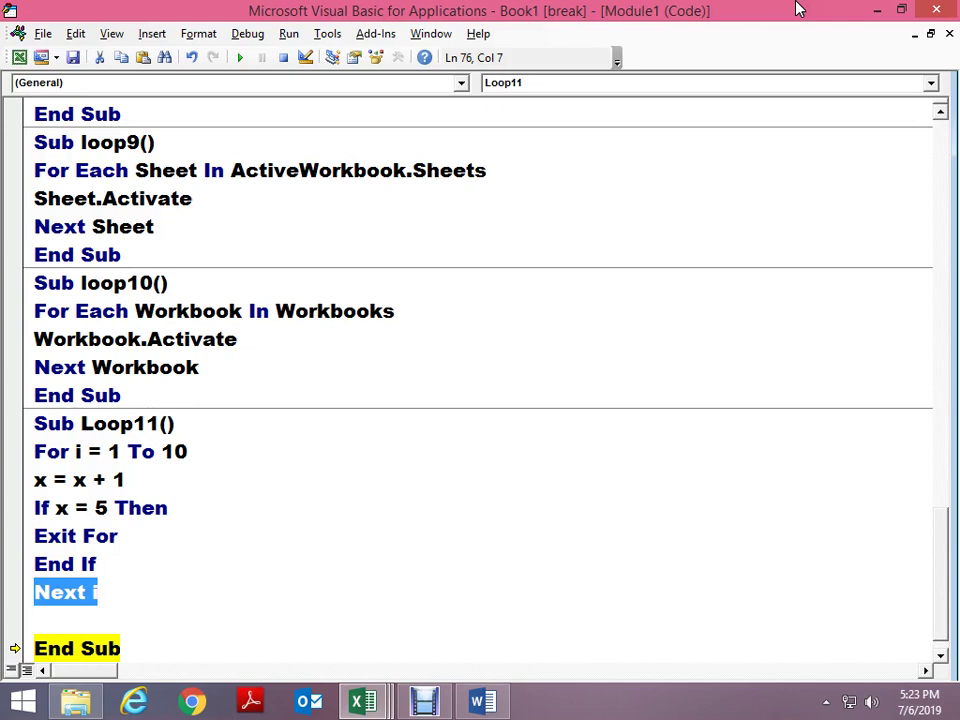
{"action": "key", "text": "Down"}
{"action": "key", "text": "Down"}
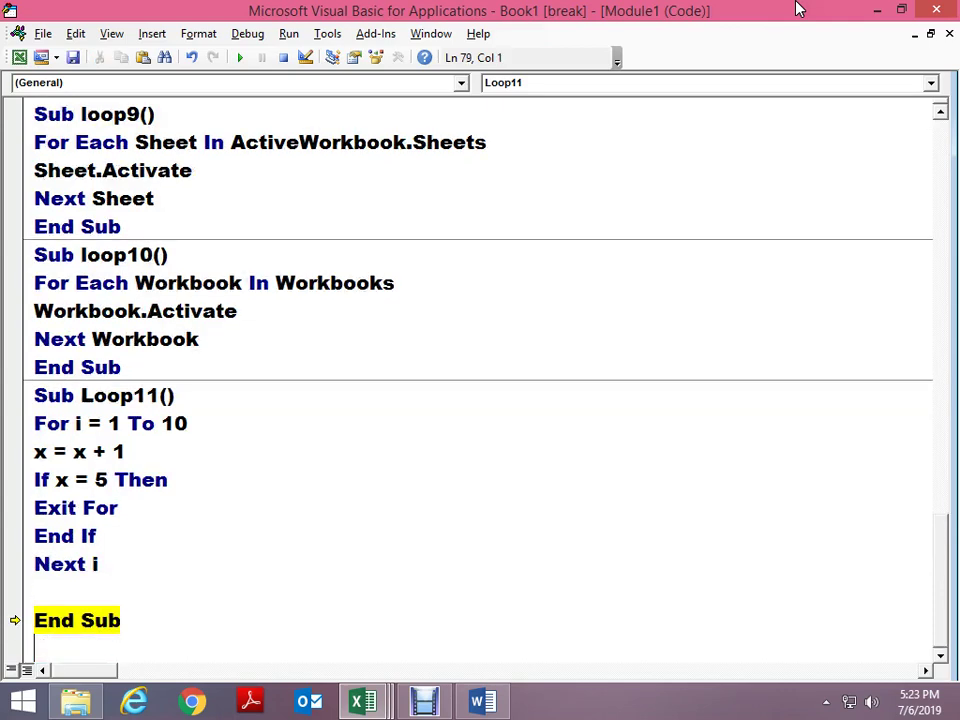
{"action": "key", "text": "Right"}
{"action": "key", "text": "Right"}
{"action": "key", "text": "Right"}
{"action": "key", "text": "alt+F11"}
Scroll LOOP.docx from the For Loop notes down to the VBA - Exit For section
{"action": "key", "text": "alt+Tab"}
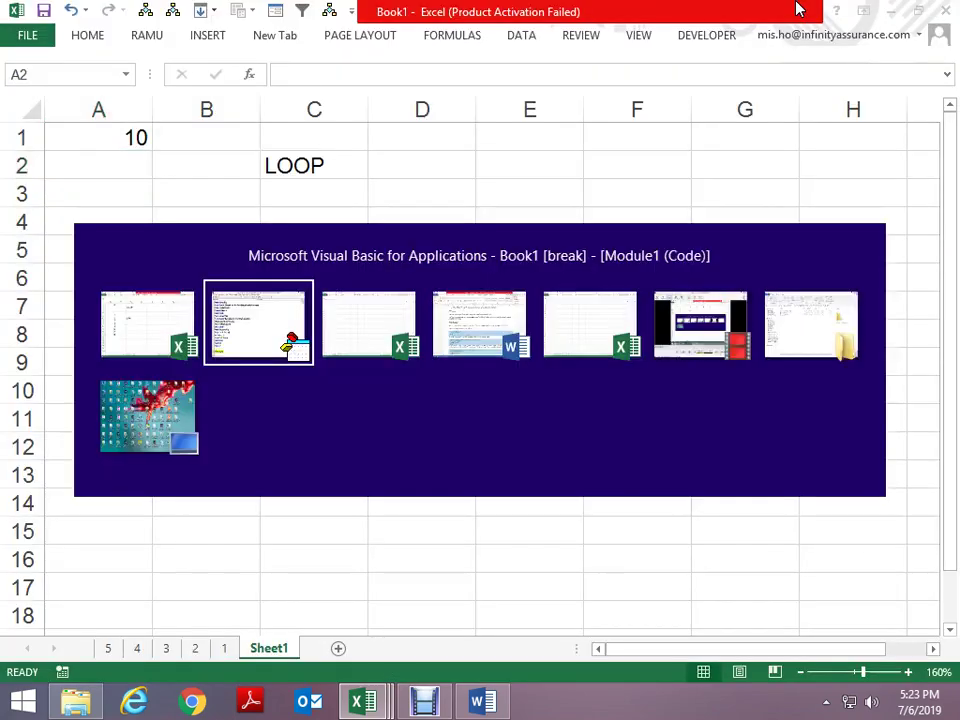
{"action": "key", "text": "alt+Tab"}
{"action": "key", "text": "alt+Tab"}
{"action": "scroll", "coordinate": [416, 420], "scroll_direction": "down", "scroll_amount": 10}
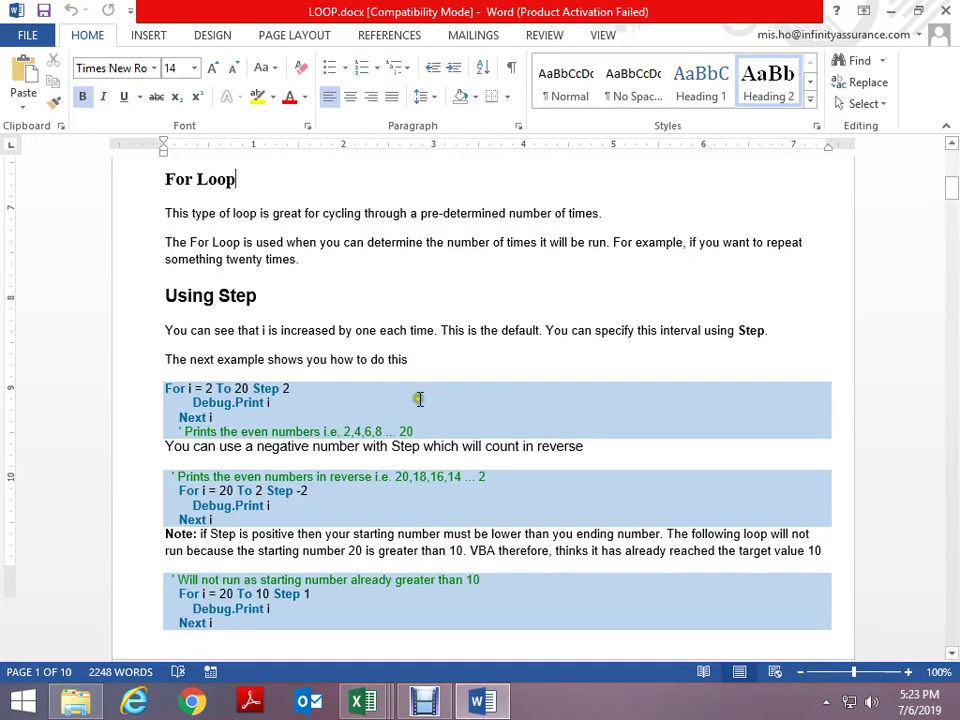
{"action": "scroll", "coordinate": [414, 432], "scroll_direction": "down", "scroll_amount": 1}
{"action": "scroll", "coordinate": [414, 432], "scroll_direction": "down", "scroll_amount": 4}
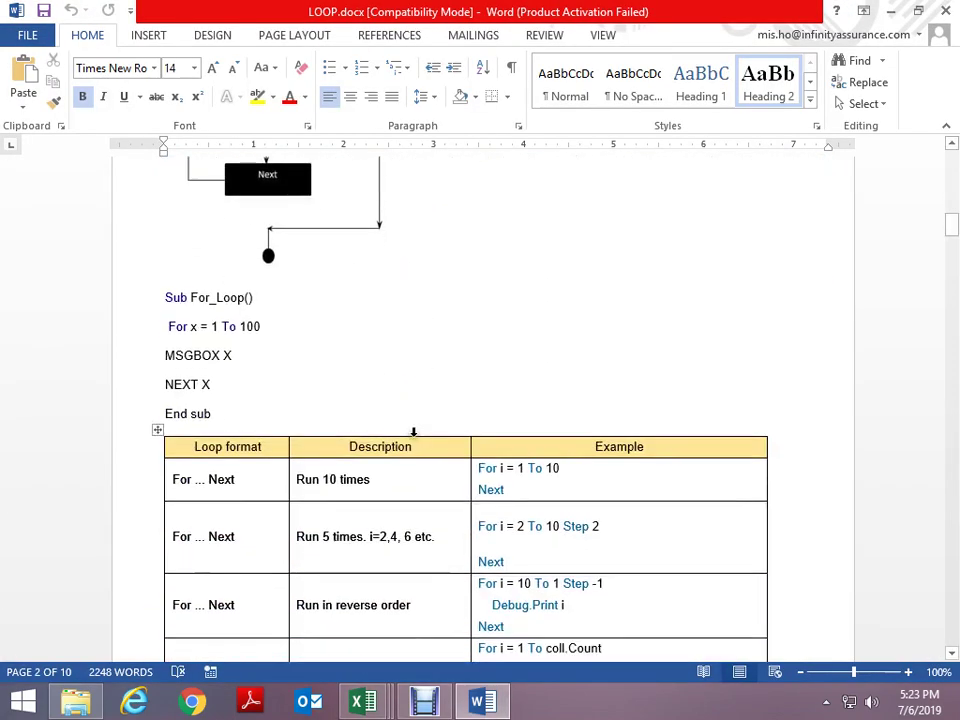
{"action": "scroll", "coordinate": [416, 436], "scroll_direction": "down", "scroll_amount": 4}
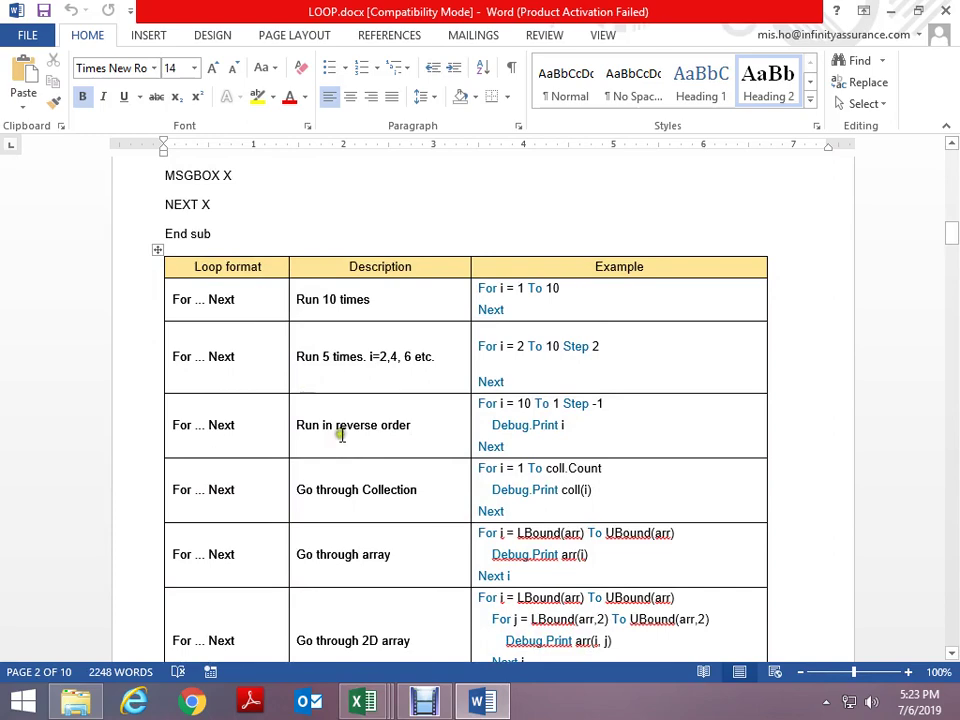
{"action": "scroll", "coordinate": [343, 435], "scroll_direction": "down", "scroll_amount": 1}
{"action": "scroll", "coordinate": [422, 379], "scroll_direction": "down", "scroll_amount": 1}
{"action": "scroll", "coordinate": [426, 381], "scroll_direction": "down", "scroll_amount": 2}
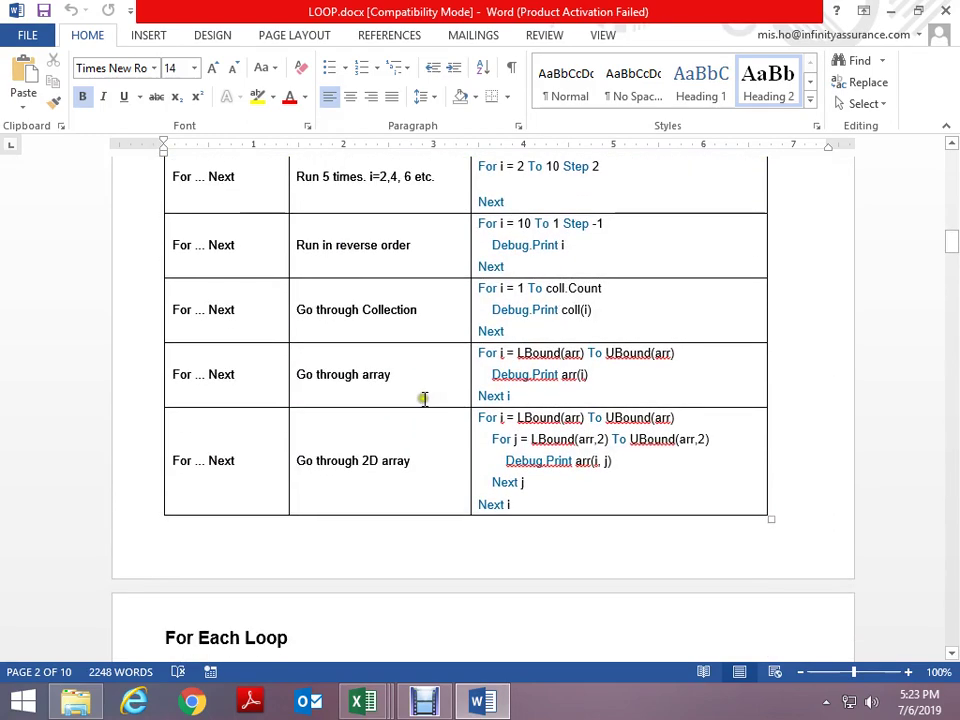
{"action": "scroll", "coordinate": [424, 400], "scroll_direction": "down", "scroll_amount": 1}
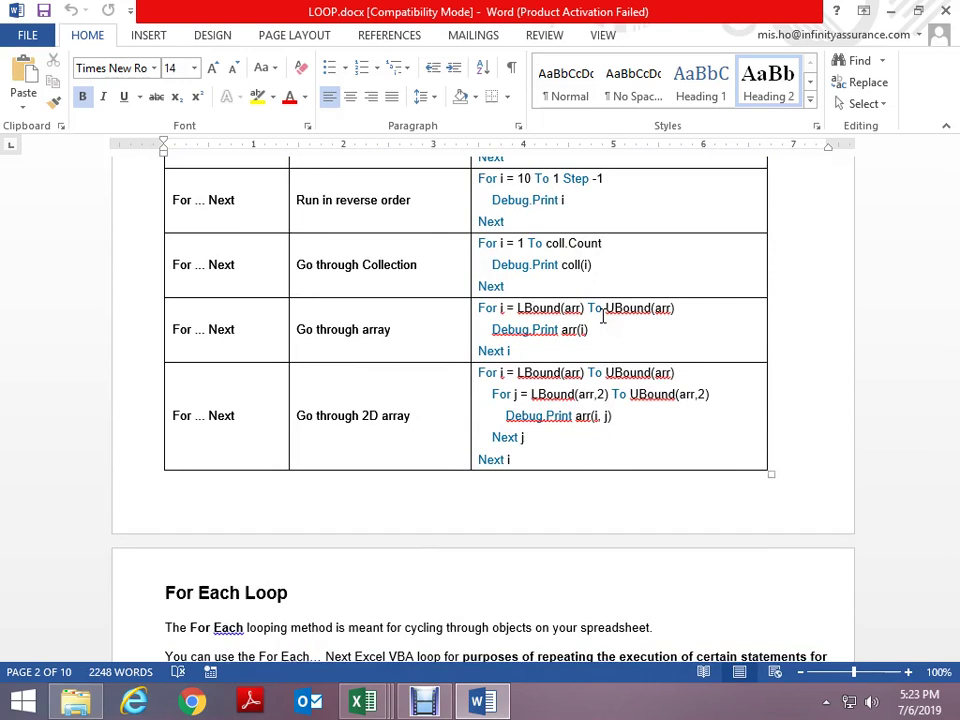
{"action": "scroll", "coordinate": [603, 317], "scroll_direction": "up", "scroll_amount": 1}
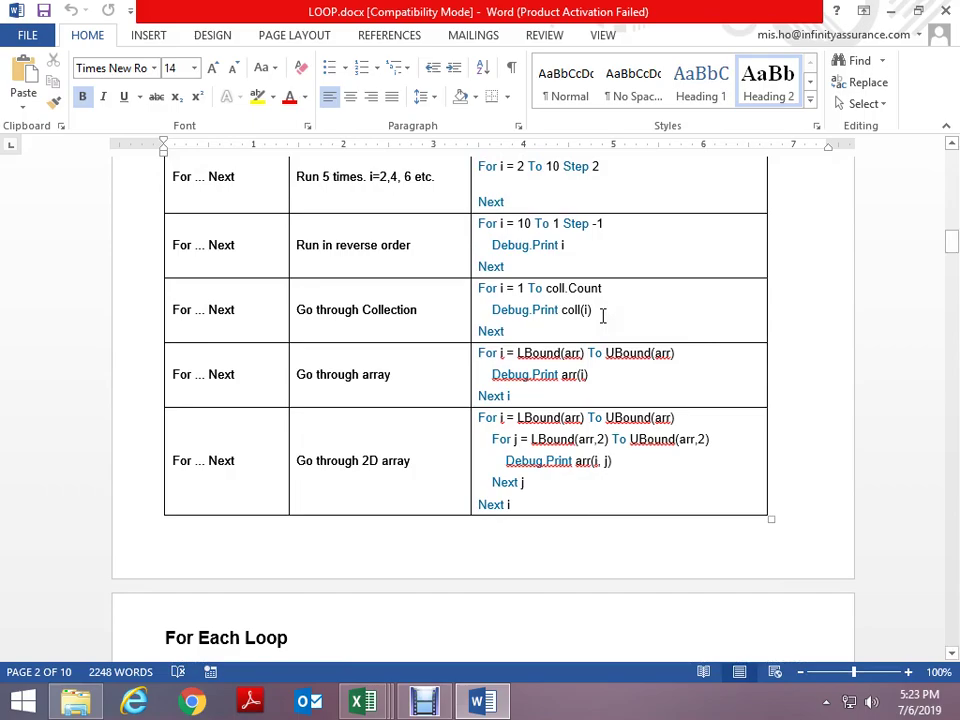
{"action": "scroll", "coordinate": [603, 317], "scroll_direction": "down", "scroll_amount": 3}
{"action": "scroll", "coordinate": [603, 317], "scroll_direction": "down", "scroll_amount": 4}
{"action": "scroll", "coordinate": [603, 317], "scroll_direction": "down", "scroll_amount": 3}
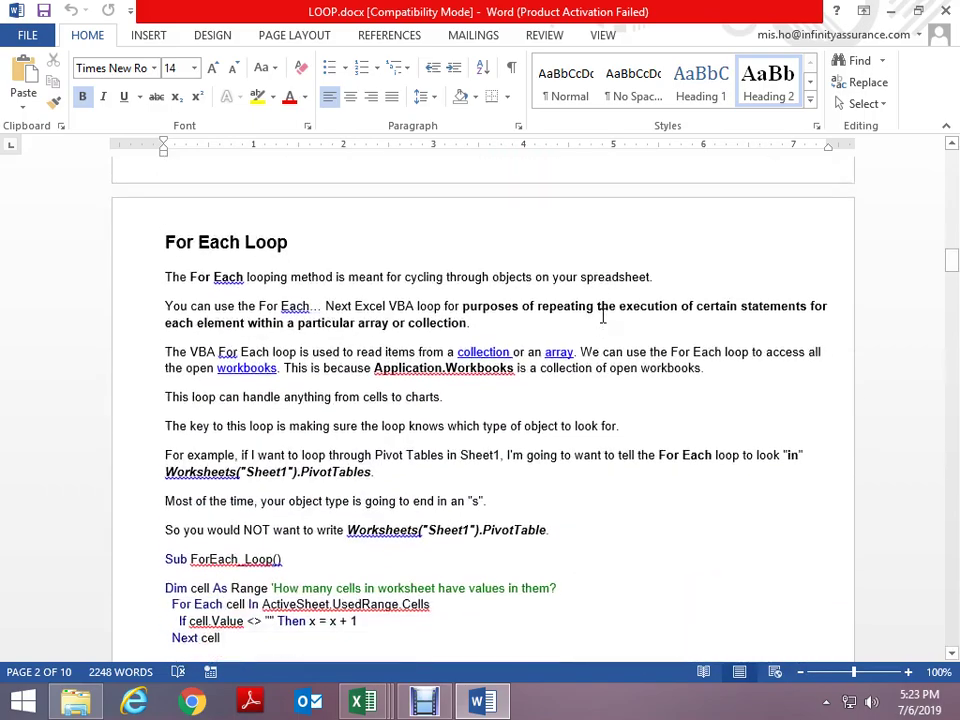
{"action": "scroll", "coordinate": [603, 317], "scroll_direction": "down", "scroll_amount": 2}
{"action": "scroll", "coordinate": [603, 317], "scroll_direction": "up", "scroll_amount": 1}
{"action": "scroll", "coordinate": [603, 317], "scroll_direction": "down", "scroll_amount": 3}
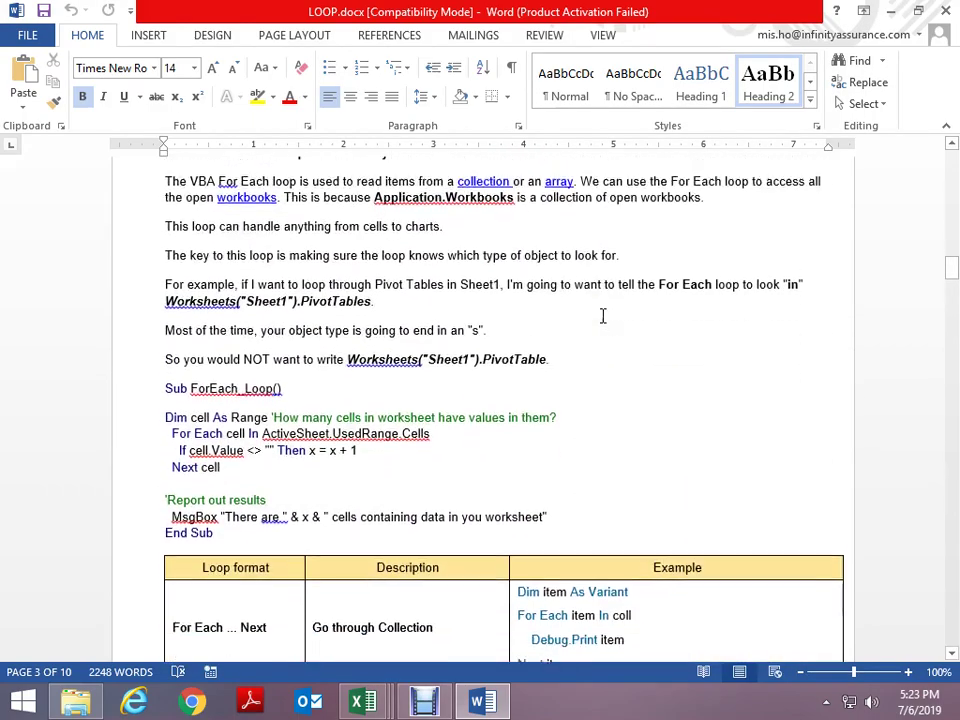
{"action": "scroll", "coordinate": [603, 317], "scroll_direction": "down", "scroll_amount": 2}
{"action": "scroll", "coordinate": [603, 317], "scroll_direction": "down", "scroll_amount": 2}
{"action": "scroll", "coordinate": [603, 317], "scroll_direction": "down", "scroll_amount": 2}
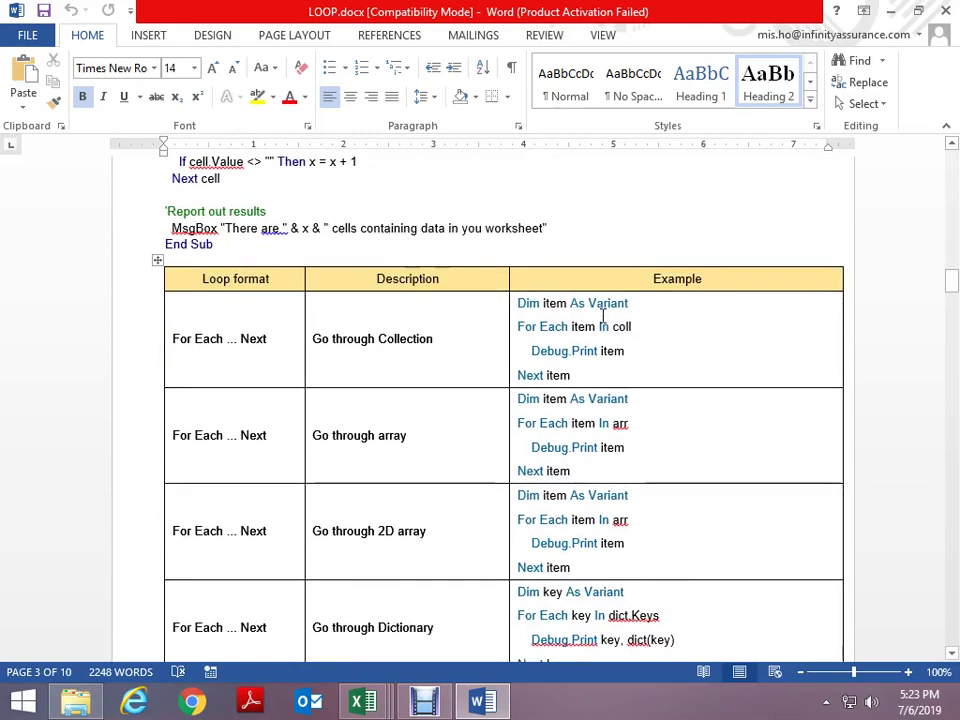
{"action": "scroll", "coordinate": [603, 317], "scroll_direction": "down", "scroll_amount": 1}
{"action": "scroll", "coordinate": [603, 317], "scroll_direction": "down", "scroll_amount": 2}
{"action": "scroll", "coordinate": [603, 317], "scroll_direction": "down", "scroll_amount": 2}
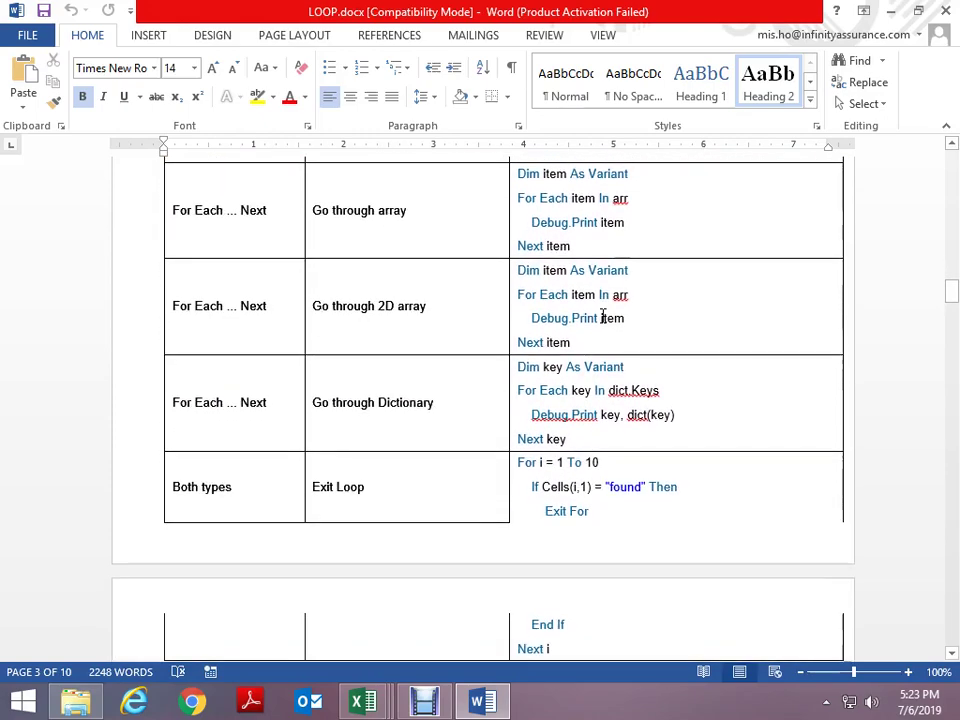
{"action": "scroll", "coordinate": [603, 317], "scroll_direction": "down", "scroll_amount": 3}
{"action": "scroll", "coordinate": [603, 317], "scroll_direction": "down", "scroll_amount": 3}
{"action": "scroll", "coordinate": [603, 317], "scroll_direction": "down", "scroll_amount": 3}
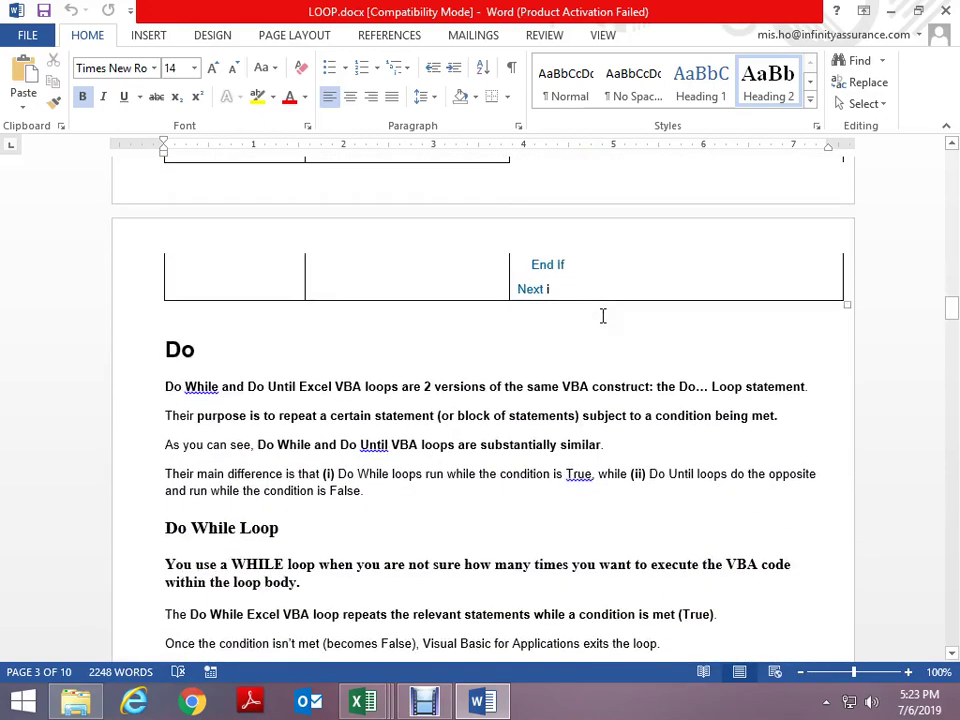
{"action": "scroll", "coordinate": [603, 317], "scroll_direction": "down", "scroll_amount": 2}
{"action": "scroll", "coordinate": [603, 317], "scroll_direction": "down", "scroll_amount": 2}
{"action": "scroll", "coordinate": [603, 317], "scroll_direction": "down", "scroll_amount": 6}
{"action": "scroll", "coordinate": [603, 317], "scroll_direction": "down", "scroll_amount": 4}
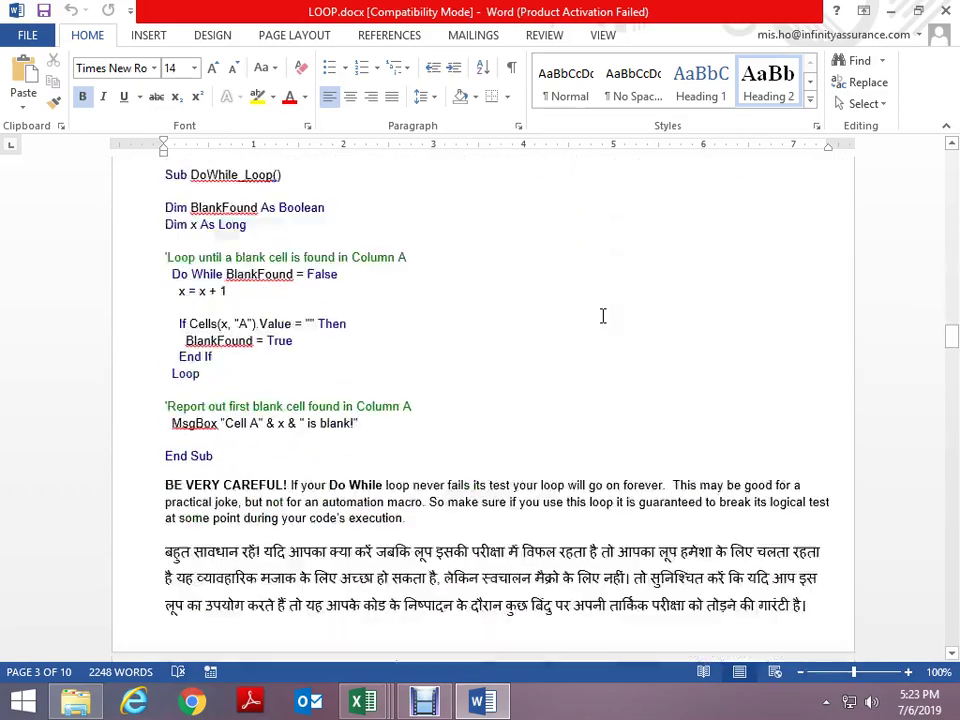
{"action": "scroll", "coordinate": [603, 317], "scroll_direction": "down", "scroll_amount": 9}
{"action": "scroll", "coordinate": [603, 316], "scroll_direction": "up", "scroll_amount": 2}
{"action": "scroll", "coordinate": [603, 316], "scroll_direction": "down", "scroll_amount": 9}
{"action": "scroll", "coordinate": [603, 316], "scroll_direction": "down", "scroll_amount": 10}
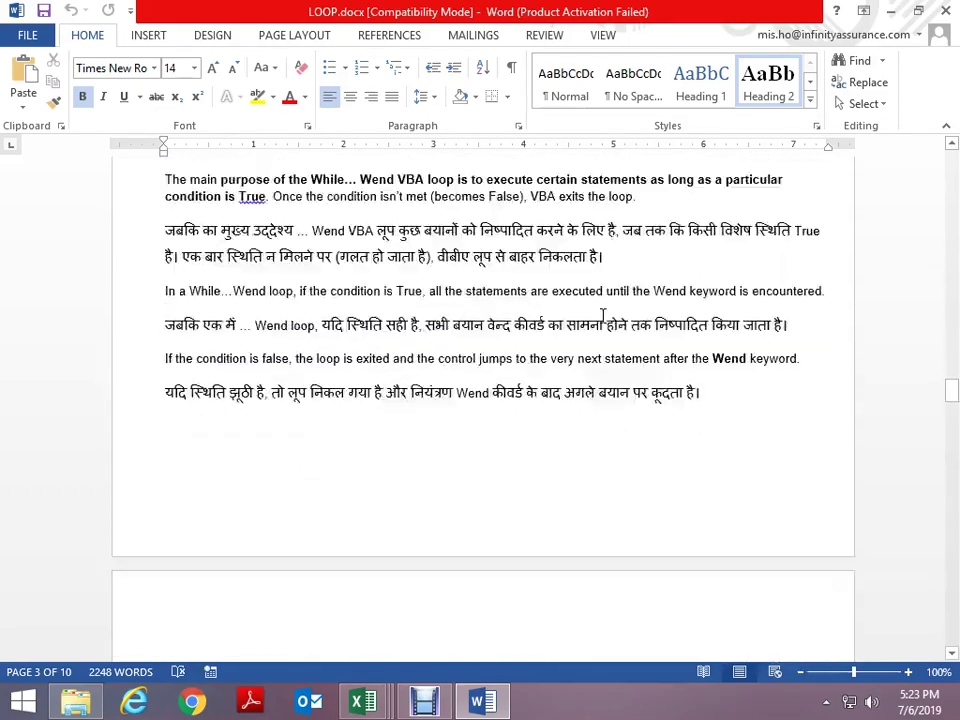
{"action": "scroll", "coordinate": [603, 316], "scroll_direction": "down", "scroll_amount": 10}
{"action": "scroll", "coordinate": [603, 316], "scroll_direction": "down", "scroll_amount": 7}
{"action": "scroll", "coordinate": [690, 429], "scroll_direction": "down", "scroll_amount": 4}
{"action": "scroll", "coordinate": [690, 429], "scroll_direction": "down", "scroll_amount": 10}
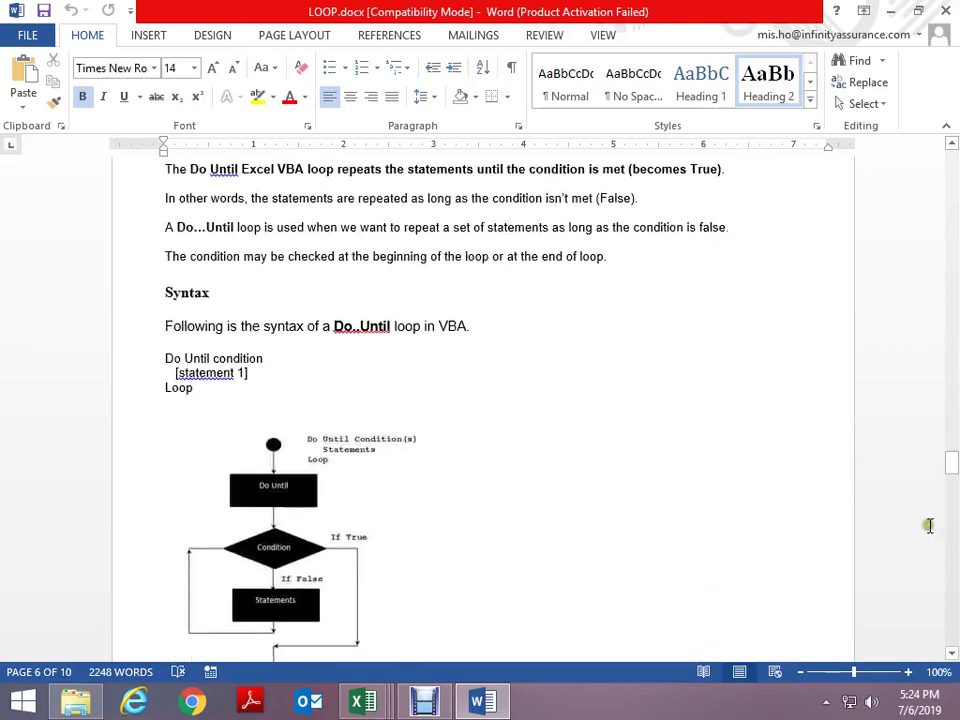
{"action": "scroll", "coordinate": [955, 541], "scroll_direction": "down", "scroll_amount": 10}
{"action": "scroll", "coordinate": [955, 541], "scroll_direction": "down", "scroll_amount": 8}
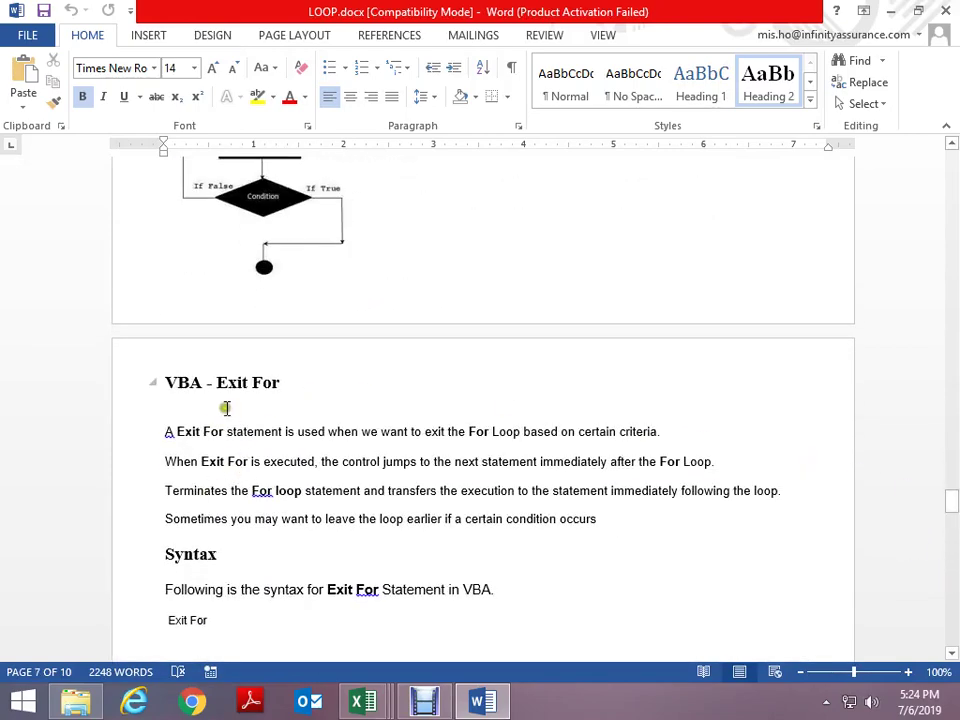
Return to the code and reset the paused Loop11 run
{"action": "key", "text": "alt+Tab"}
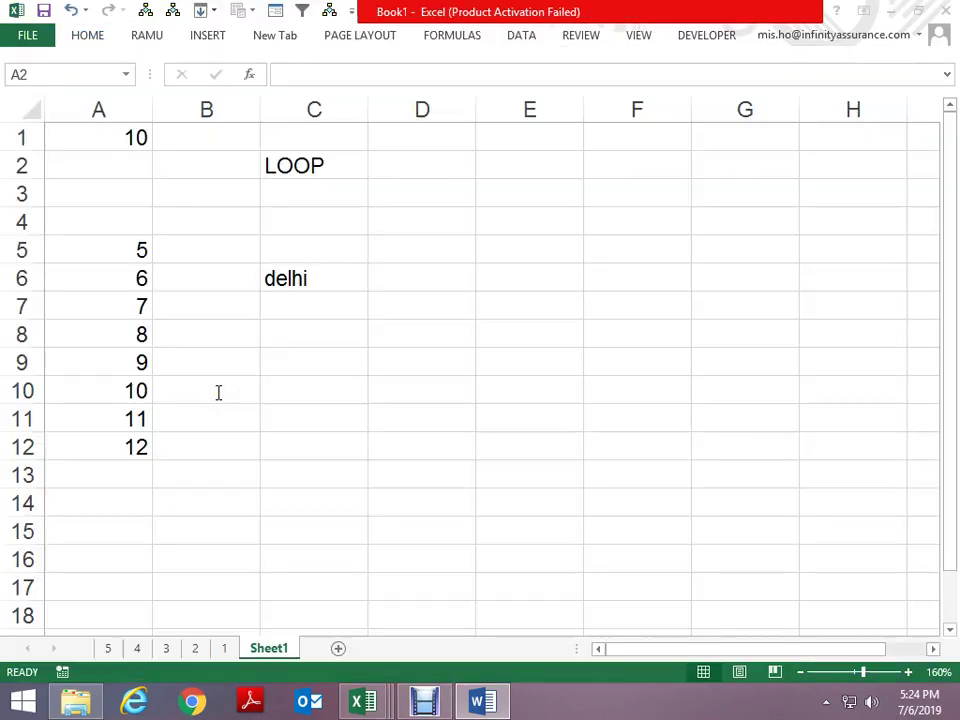
{"action": "key", "text": "alt+Tab"}
{"action": "key", "text": "alt+Tab"}
{"action": "key", "text": "Up"}
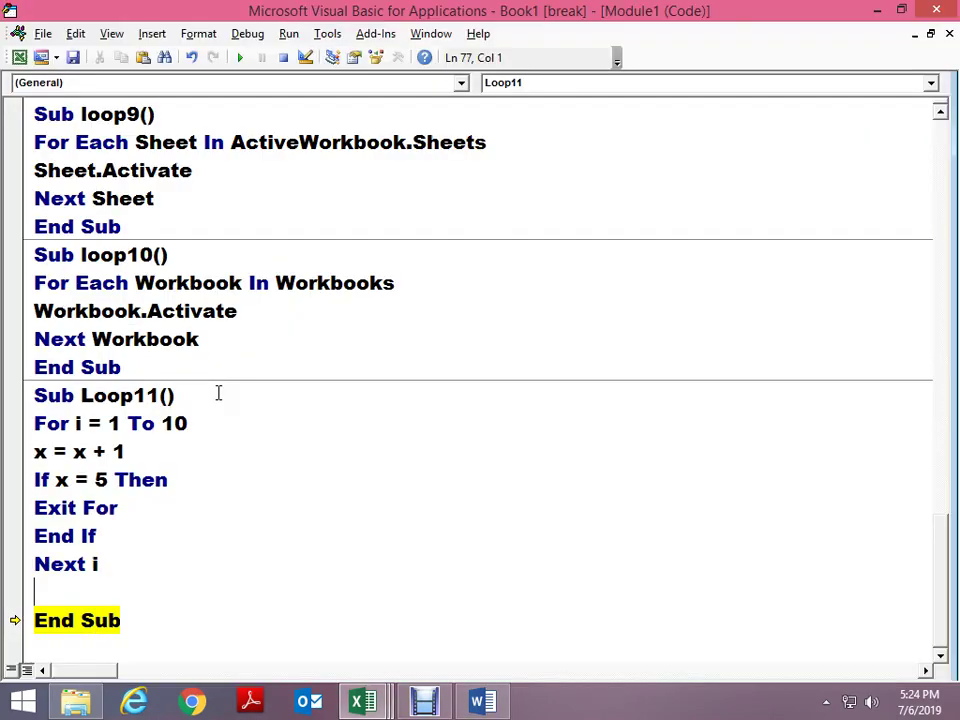
{"action": "left_click", "coordinate": [284, 58]}
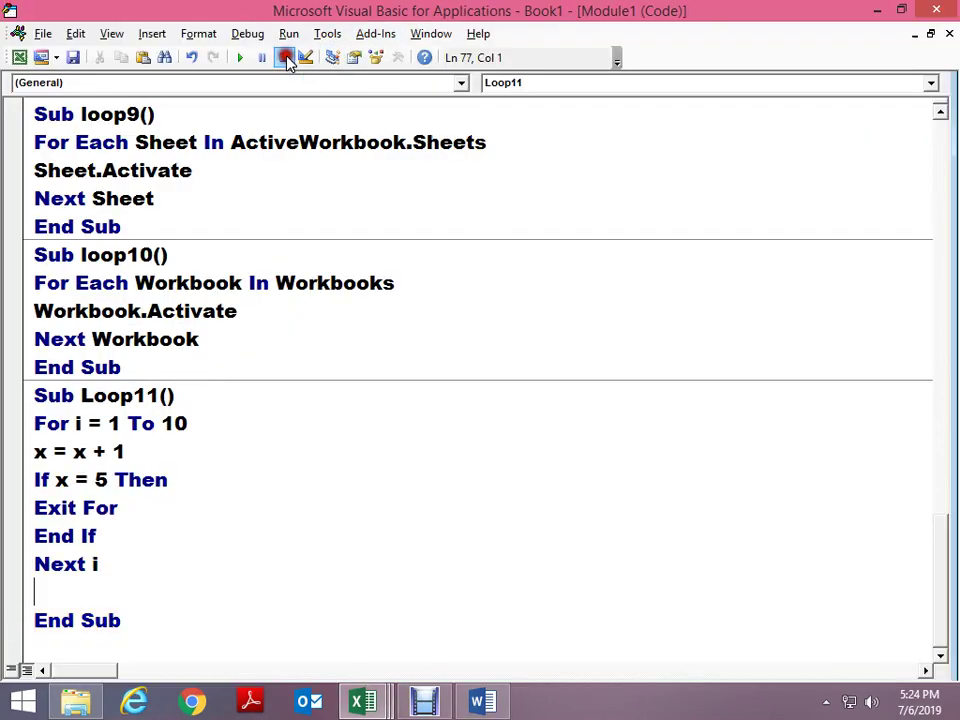
Insert an 'Exit Sub' line after End If, just before Next i
{"action": "left_click_drag", "start_coordinate": [120, 508], "coordinate": [36, 508]}
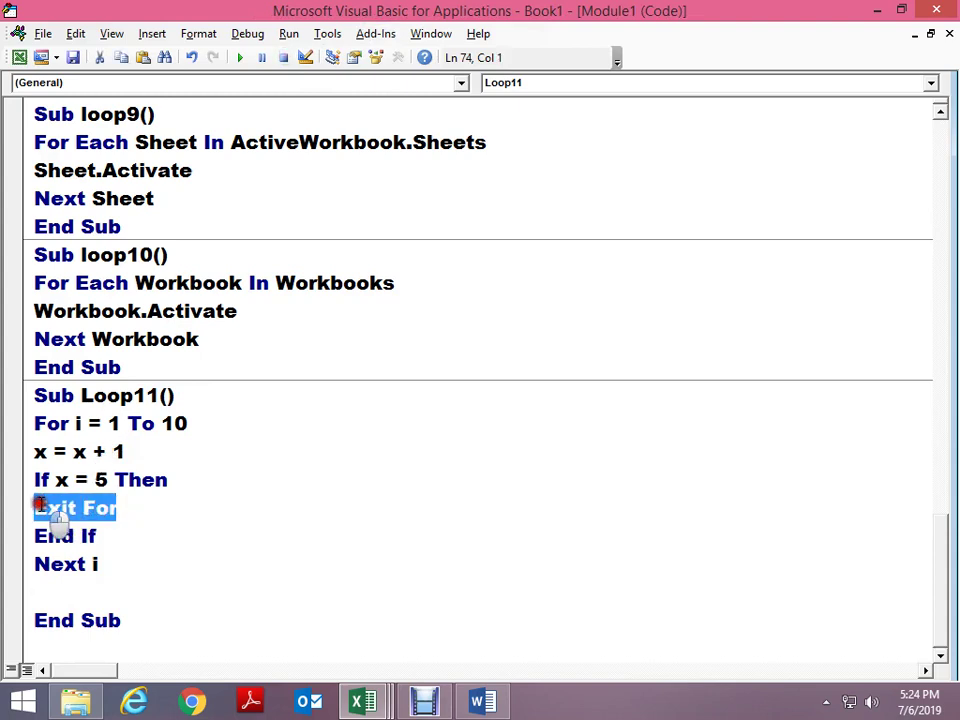
{"action": "key", "text": "Down"}
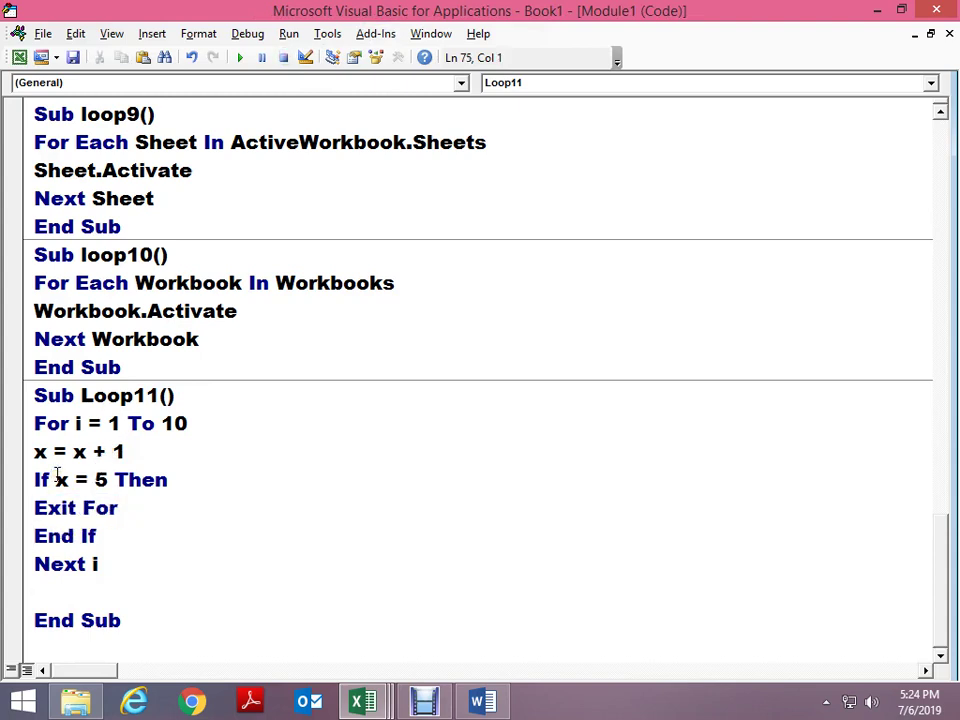
{"action": "key", "text": "Down"}
{"action": "key", "text": "Return"}
{"action": "key", "text": "Up"}
{"action": "type", "text": "exit "}
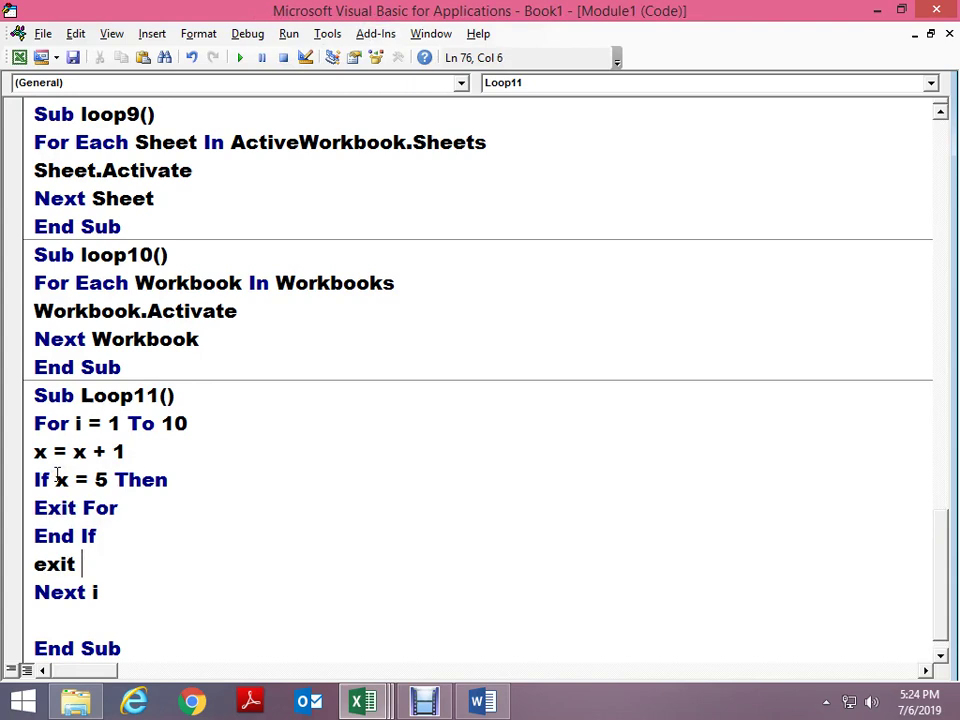
{"action": "type", "text": "sub"}
{"action": "key", "text": "Up"}
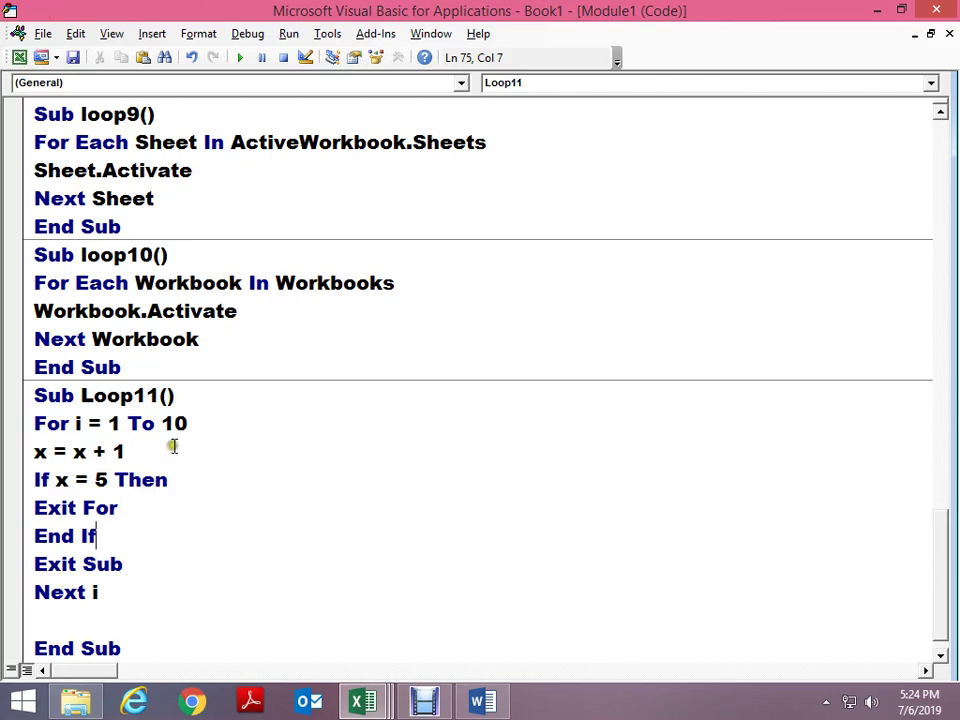
{"action": "key", "text": "alt+F11"}
{"action": "key", "text": "alt+F11"}
{"action": "scroll", "coordinate": [354, 459], "scroll_direction": "up", "scroll_amount": 3}
{"action": "scroll", "coordinate": [358, 459], "scroll_direction": "down", "scroll_amount": 3}
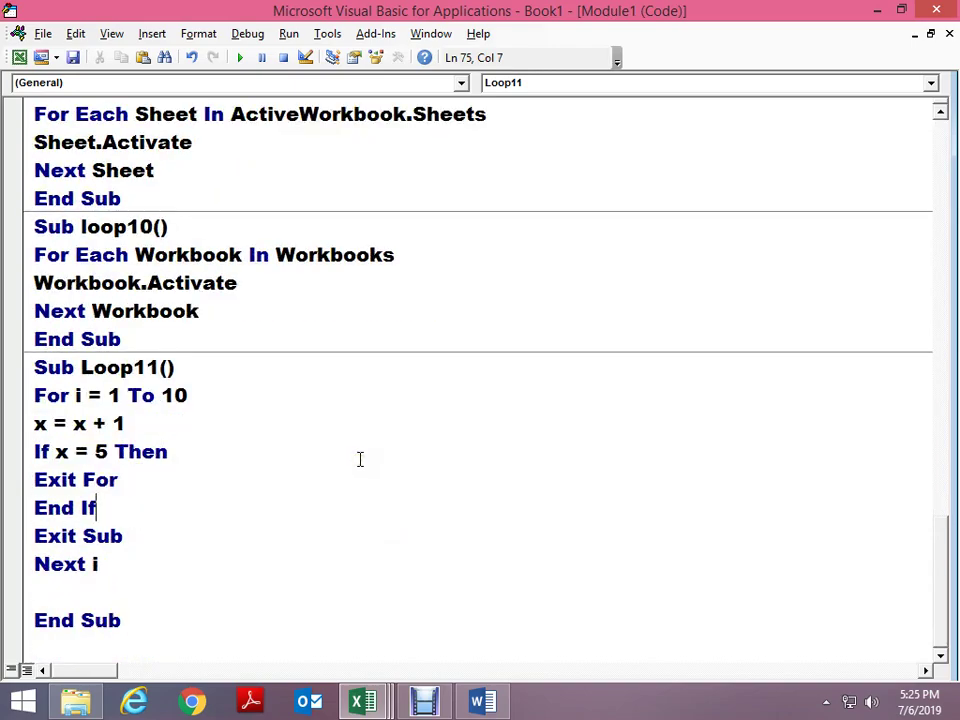
Scroll LOOP.docx past the Exit For and Exit Do sections to the page 8 Summary
{"action": "key", "text": "alt+F11"}
{"action": "key", "text": "alt+Tab"}
{"action": "key", "text": "Tab"}
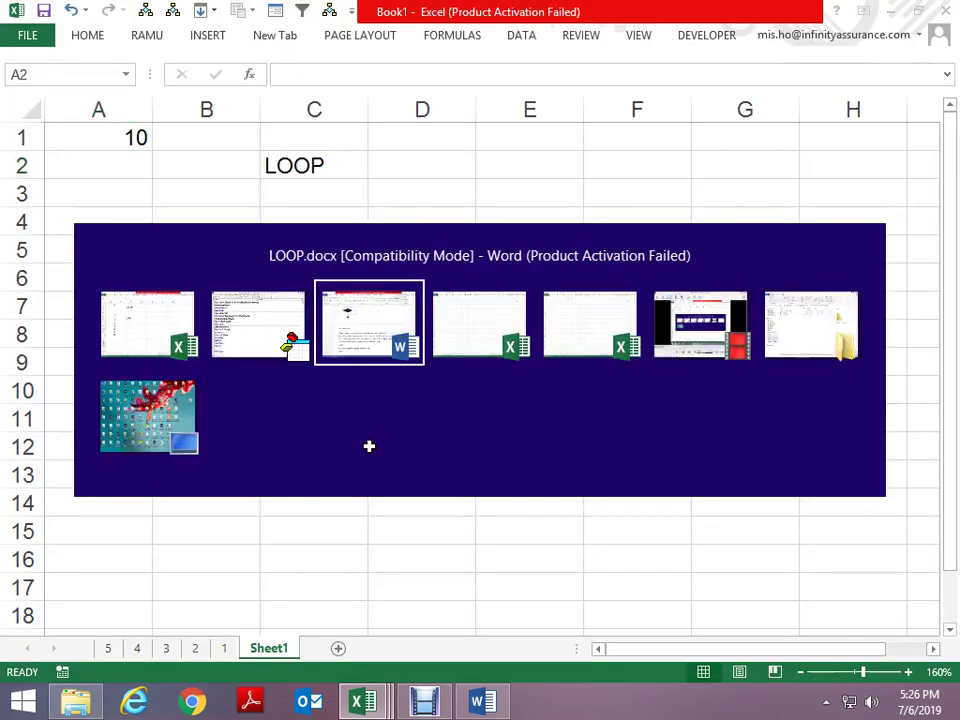
{"action": "left_click", "coordinate": [370, 445]}
{"action": "scroll", "coordinate": [441, 461], "scroll_direction": "down", "scroll_amount": 2}
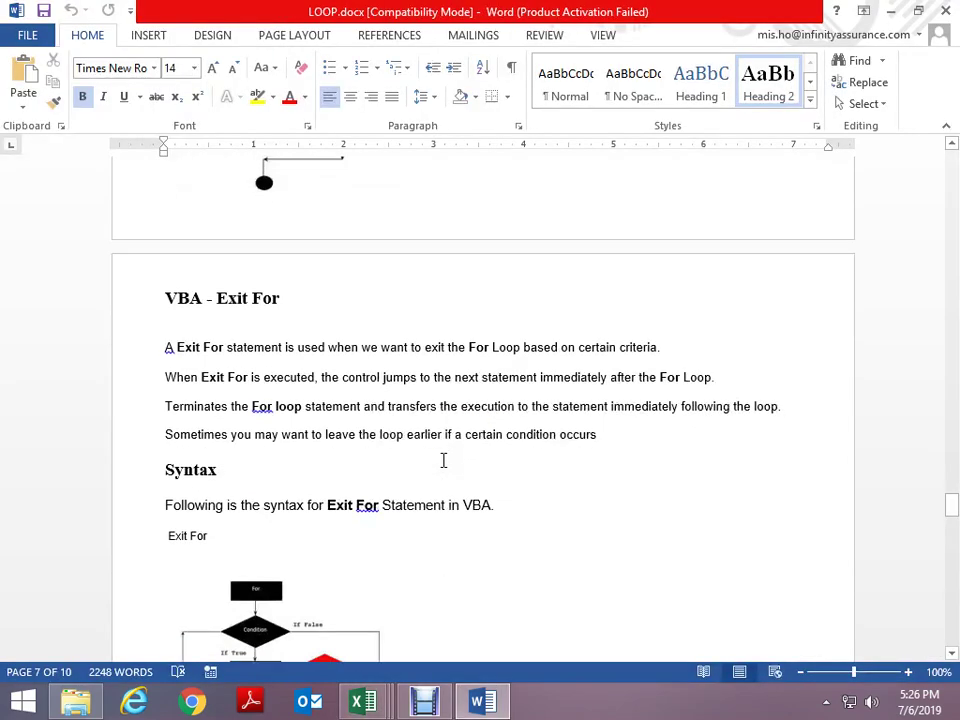
{"action": "scroll", "coordinate": [443, 459], "scroll_direction": "down", "scroll_amount": 7}
{"action": "scroll", "coordinate": [443, 459], "scroll_direction": "down", "scroll_amount": 1}
{"action": "scroll", "coordinate": [443, 461], "scroll_direction": "down", "scroll_amount": 3}
{"action": "scroll", "coordinate": [443, 461], "scroll_direction": "down", "scroll_amount": 4}
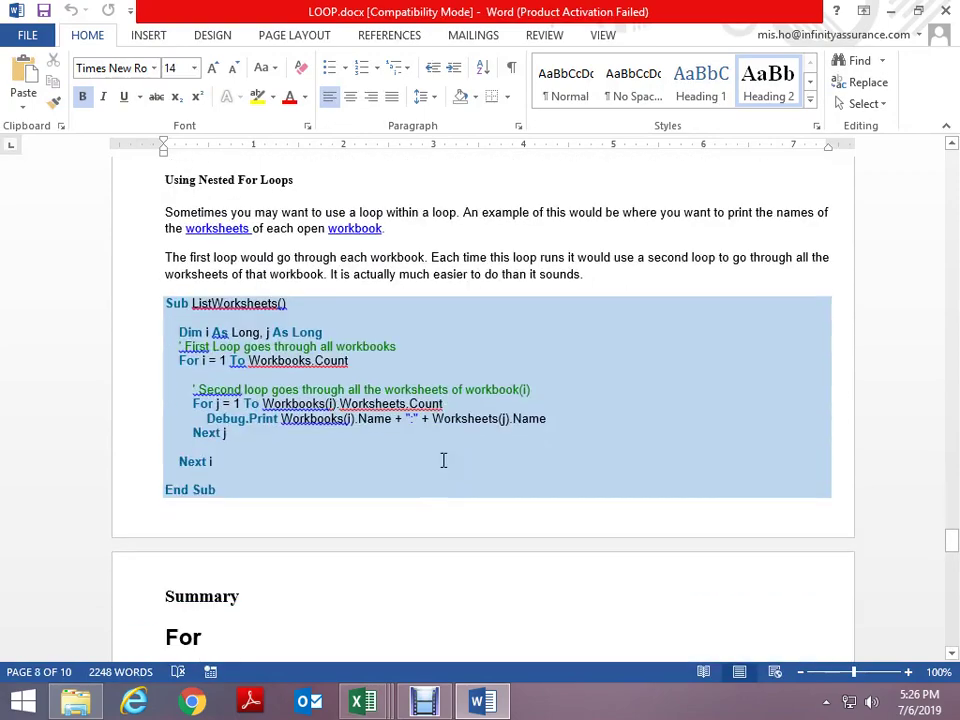
{"action": "scroll", "coordinate": [443, 462], "scroll_direction": "down", "scroll_amount": 5}
{"action": "scroll", "coordinate": [443, 461], "scroll_direction": "down", "scroll_amount": 4}
{"action": "scroll", "coordinate": [443, 460], "scroll_direction": "down", "scroll_amount": 2}
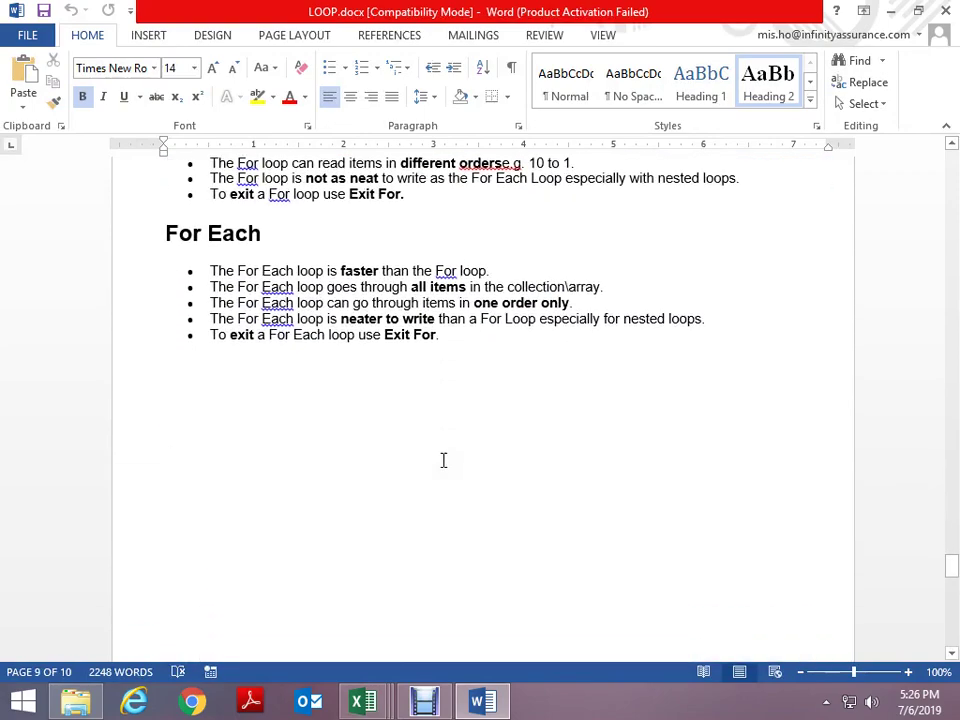
{"action": "scroll", "coordinate": [443, 460], "scroll_direction": "up", "scroll_amount": 2}
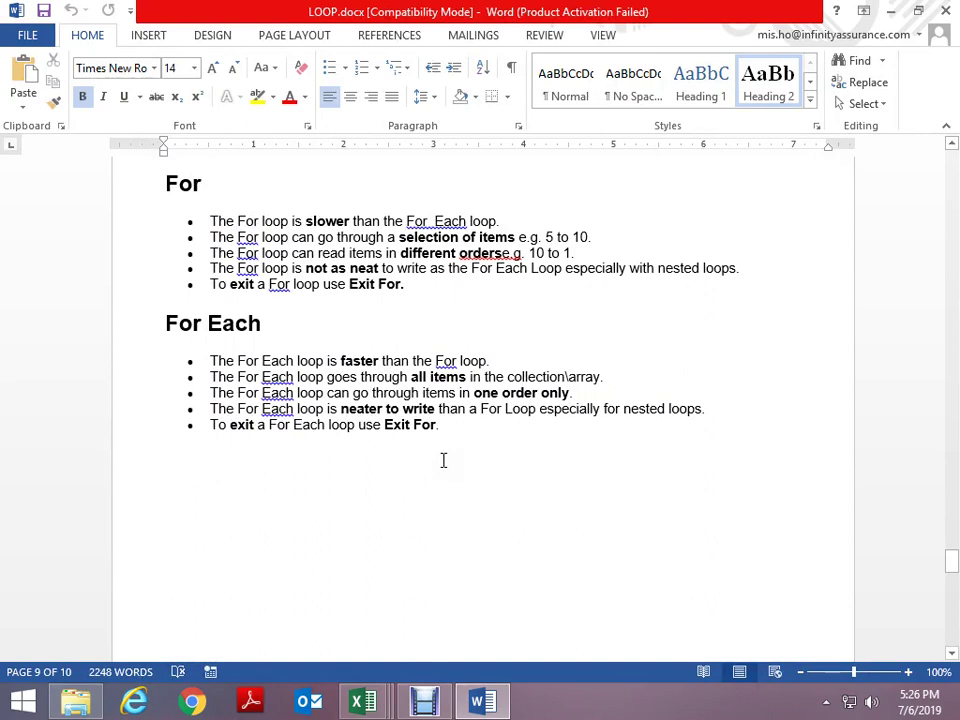
{"action": "scroll", "coordinate": [443, 460], "scroll_direction": "up", "scroll_amount": 3}
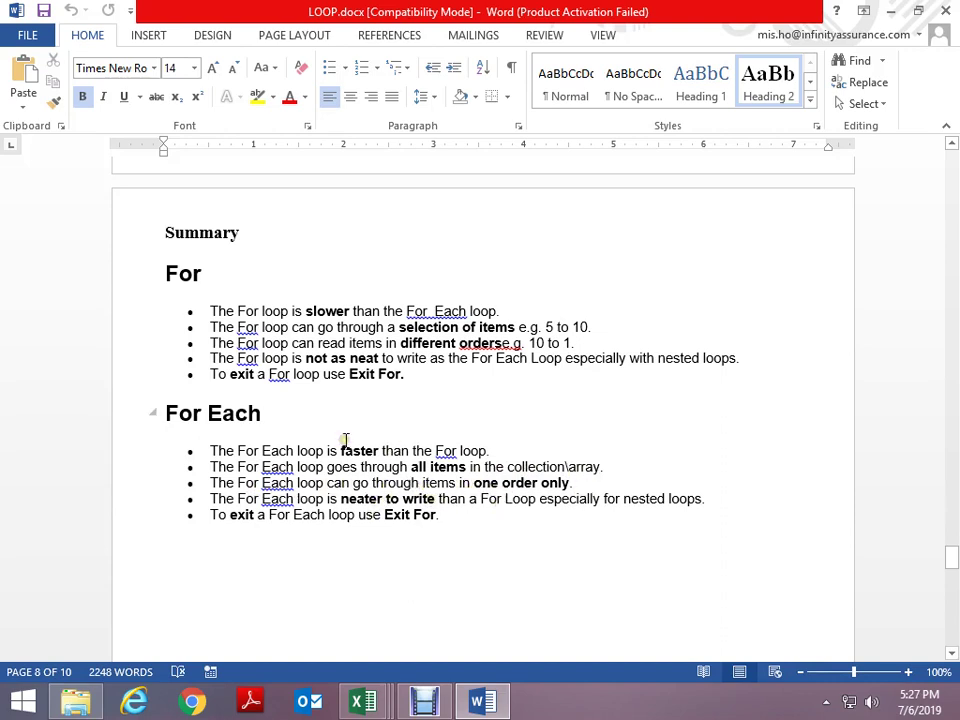
{"action": "scroll", "coordinate": [345, 442], "scroll_direction": "up", "scroll_amount": 4}
Scroll back up LOOP.docx to the Using Step section with its Step 2 and Step -2 examples
{"action": "scroll", "coordinate": [346, 441], "scroll_direction": "up", "scroll_amount": 8}
{"action": "key", "text": "alt+Tab"}
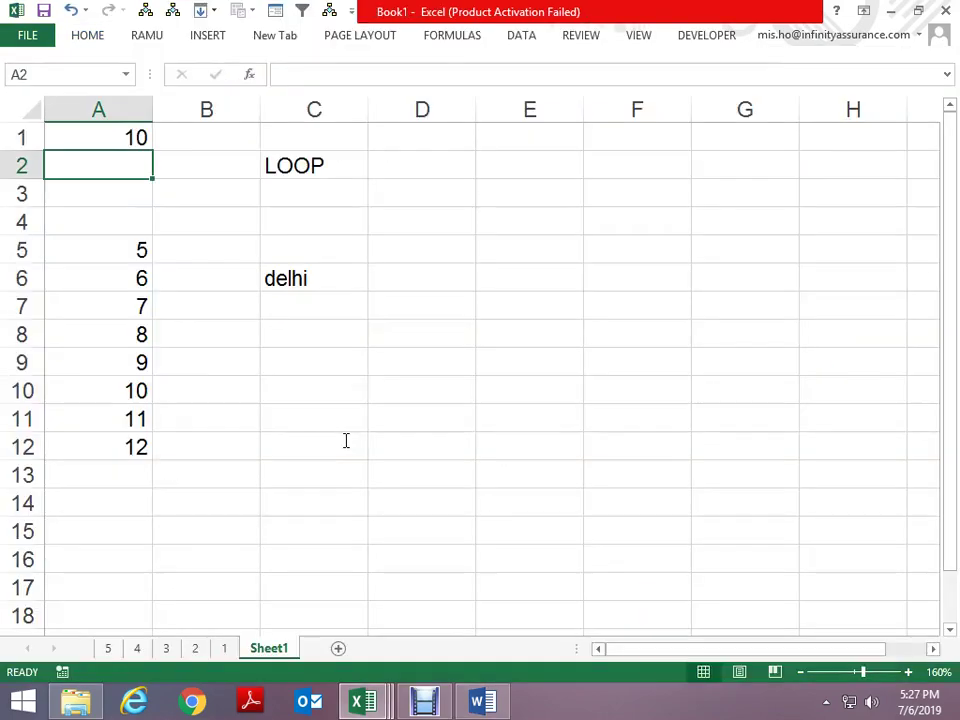
{"action": "key", "text": "alt+Tab"}
{"action": "scroll", "coordinate": [346, 441], "scroll_direction": "up", "scroll_amount": 1}
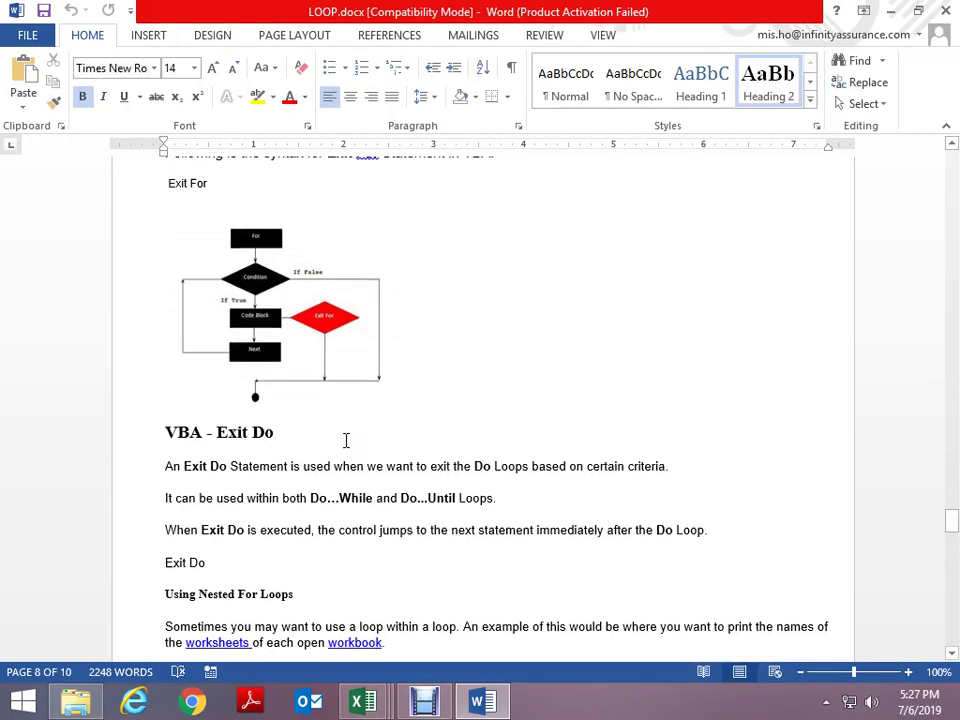
{"action": "scroll", "coordinate": [346, 441], "scroll_direction": "up", "scroll_amount": 5}
{"action": "scroll", "coordinate": [346, 441], "scroll_direction": "up", "scroll_amount": 5}
{"action": "scroll", "coordinate": [346, 441], "scroll_direction": "up", "scroll_amount": 8}
{"action": "scroll", "coordinate": [346, 441], "scroll_direction": "up", "scroll_amount": 8}
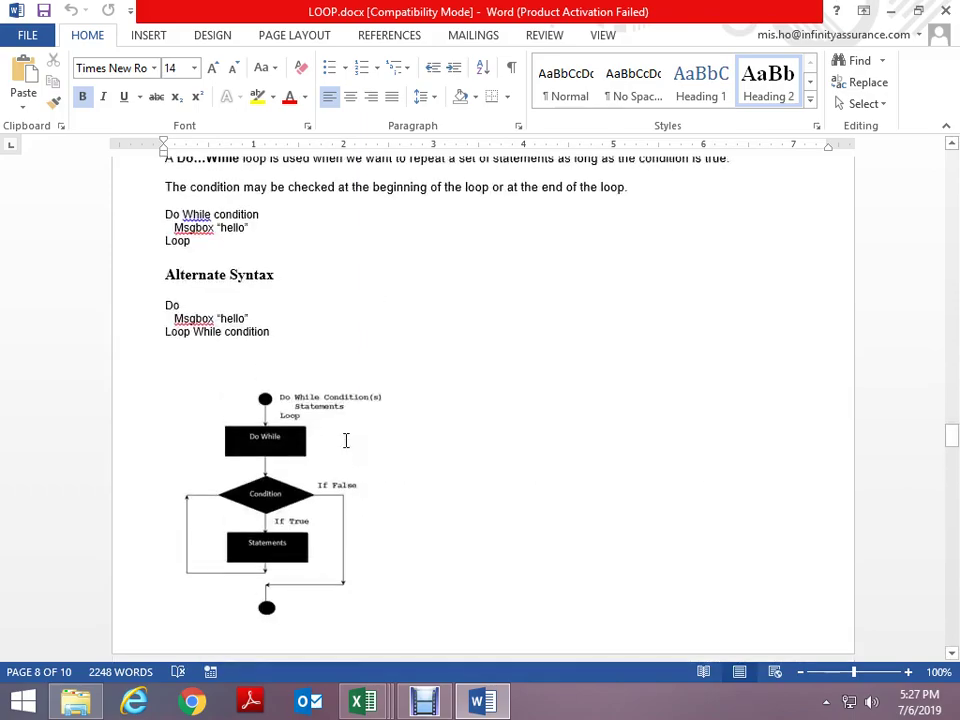
{"action": "scroll", "coordinate": [346, 441], "scroll_direction": "up", "scroll_amount": 8}
{"action": "scroll", "coordinate": [346, 441], "scroll_direction": "up", "scroll_amount": 8}
{"action": "scroll", "coordinate": [346, 441], "scroll_direction": "up", "scroll_amount": 8}
{"action": "scroll", "coordinate": [346, 441], "scroll_direction": "up", "scroll_amount": 8}
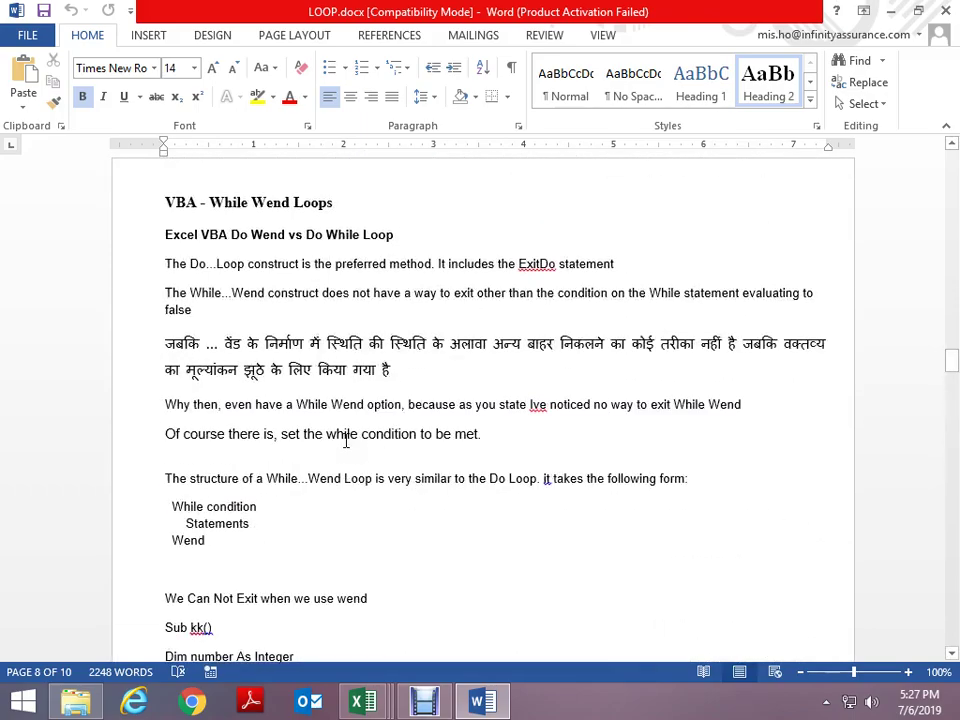
{"action": "scroll", "coordinate": [346, 441], "scroll_direction": "up", "scroll_amount": 8}
{"action": "scroll", "coordinate": [346, 441], "scroll_direction": "up", "scroll_amount": 8}
{"action": "scroll", "coordinate": [346, 441], "scroll_direction": "up", "scroll_amount": 4}
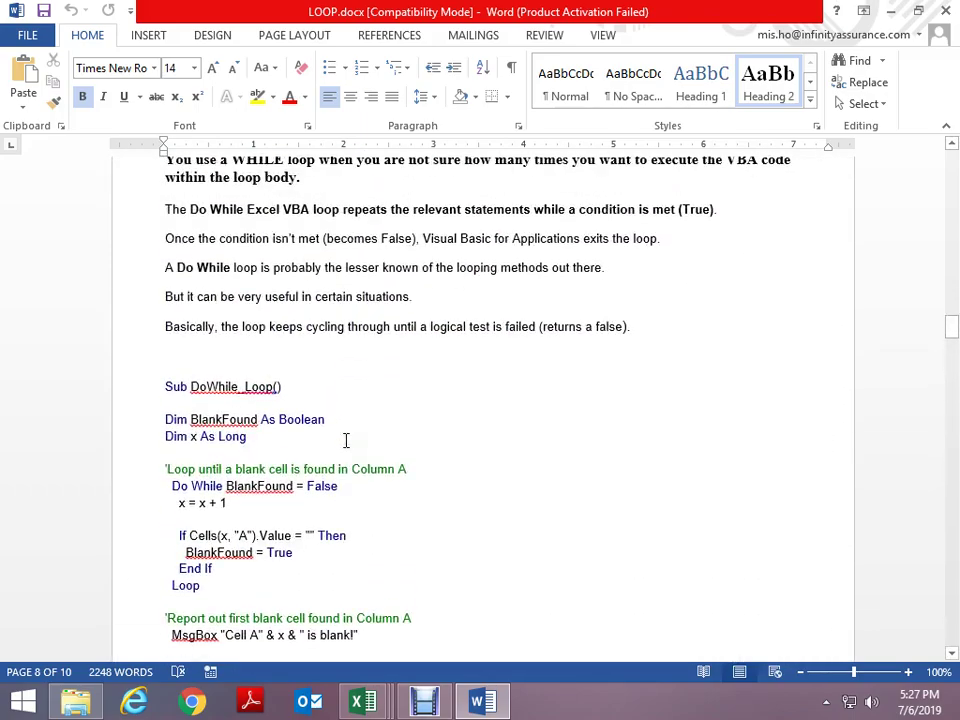
{"action": "scroll", "coordinate": [346, 441], "scroll_direction": "up", "scroll_amount": 1}
{"action": "scroll", "coordinate": [346, 441], "scroll_direction": "up", "scroll_amount": 7}
{"action": "scroll", "coordinate": [346, 441], "scroll_direction": "up", "scroll_amount": 8}
{"action": "scroll", "coordinate": [346, 441], "scroll_direction": "up", "scroll_amount": 1}
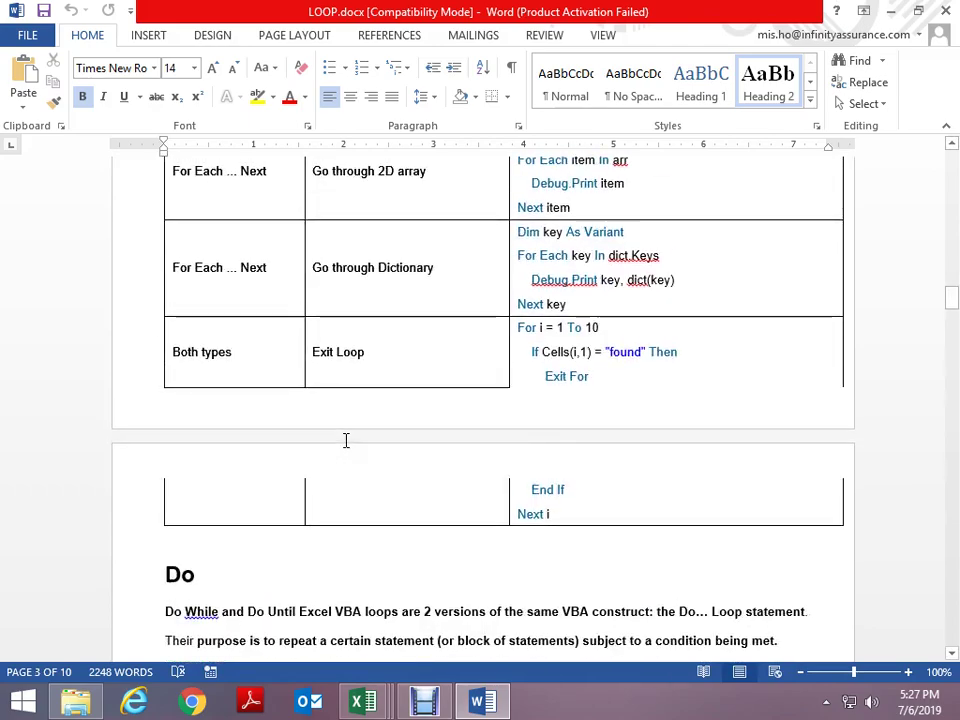
{"action": "scroll", "coordinate": [346, 441], "scroll_direction": "up", "scroll_amount": 10}
{"action": "scroll", "coordinate": [346, 441], "scroll_direction": "up", "scroll_amount": 8}
{"action": "scroll", "coordinate": [346, 441], "scroll_direction": "up", "scroll_amount": 5}
{"action": "scroll", "coordinate": [346, 441], "scroll_direction": "up", "scroll_amount": 4}
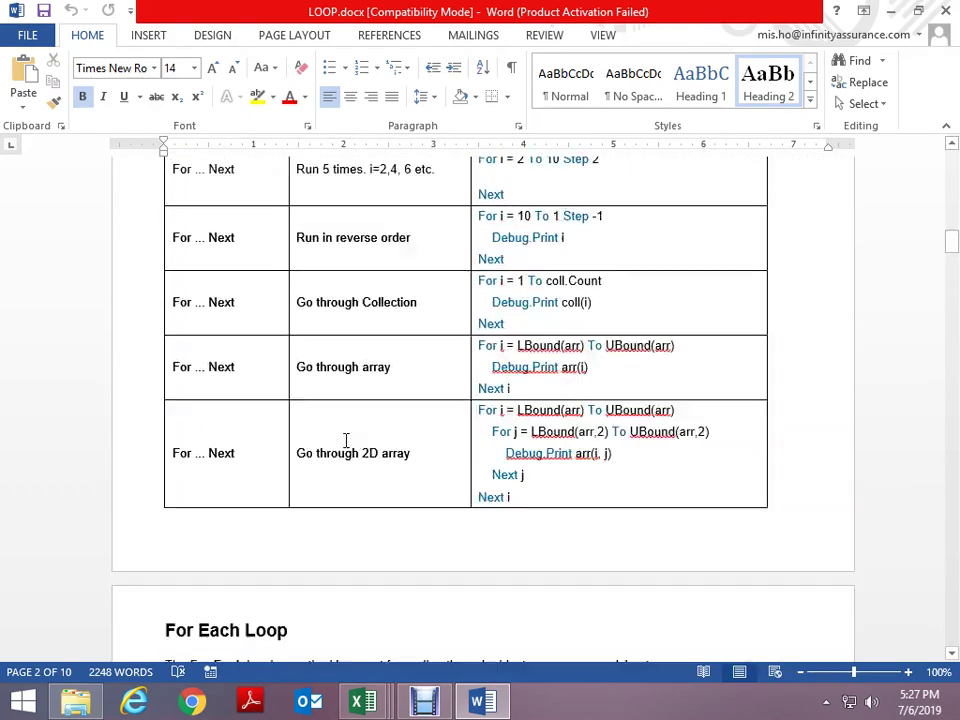
{"action": "scroll", "coordinate": [346, 441], "scroll_direction": "up", "scroll_amount": 3}
{"action": "scroll", "coordinate": [346, 441], "scroll_direction": "up", "scroll_amount": 8}
{"action": "scroll", "coordinate": [346, 441], "scroll_direction": "up", "scroll_amount": 5}
Search the notes for 'do' and step through the matches to the Do While entry
{"action": "scroll", "coordinate": [346, 441], "scroll_direction": "up", "scroll_amount": 6}
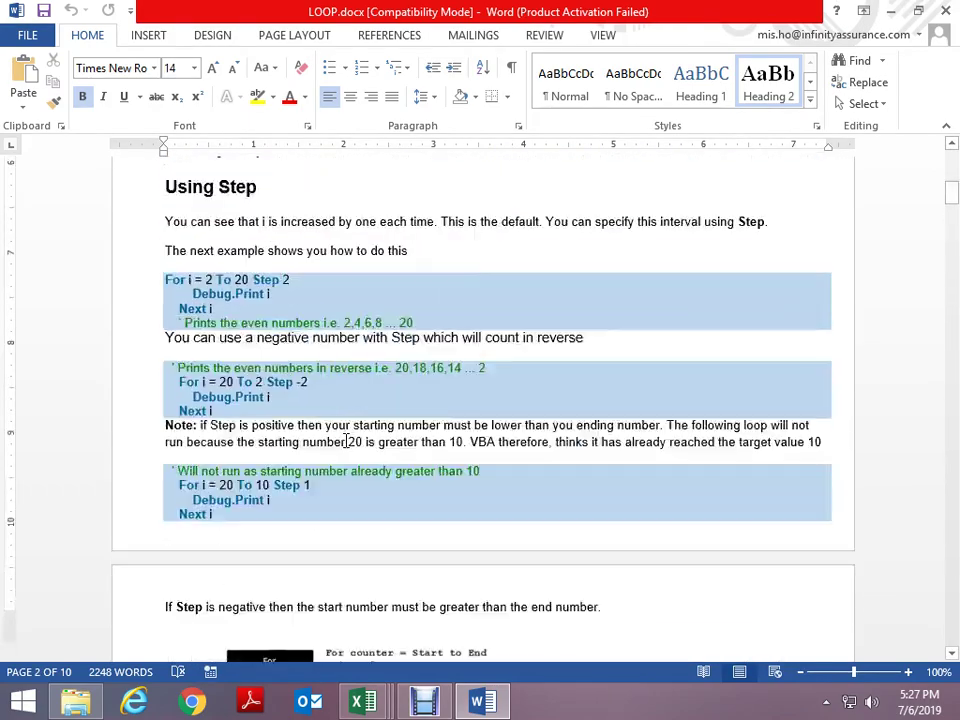
{"action": "scroll", "coordinate": [346, 441], "scroll_direction": "up", "scroll_amount": 2}
{"action": "scroll", "coordinate": [346, 441], "scroll_direction": "up", "scroll_amount": 8}
{"action": "scroll", "coordinate": [346, 441], "scroll_direction": "up", "scroll_amount": 4}
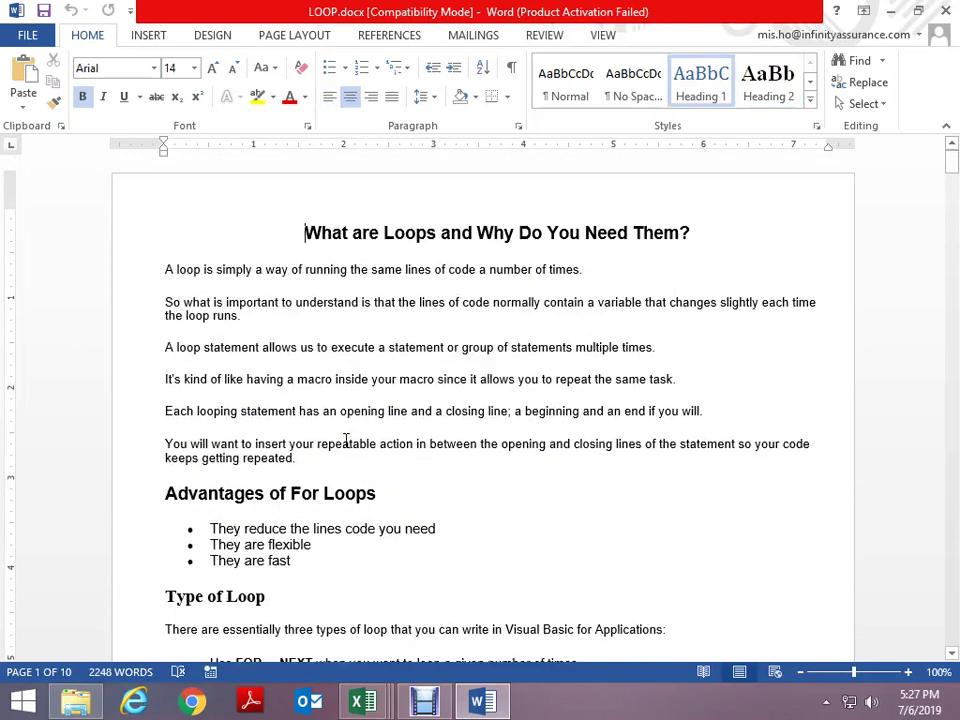
{"action": "key", "text": "ctrl+f"}
{"action": "type", "text": "do"}
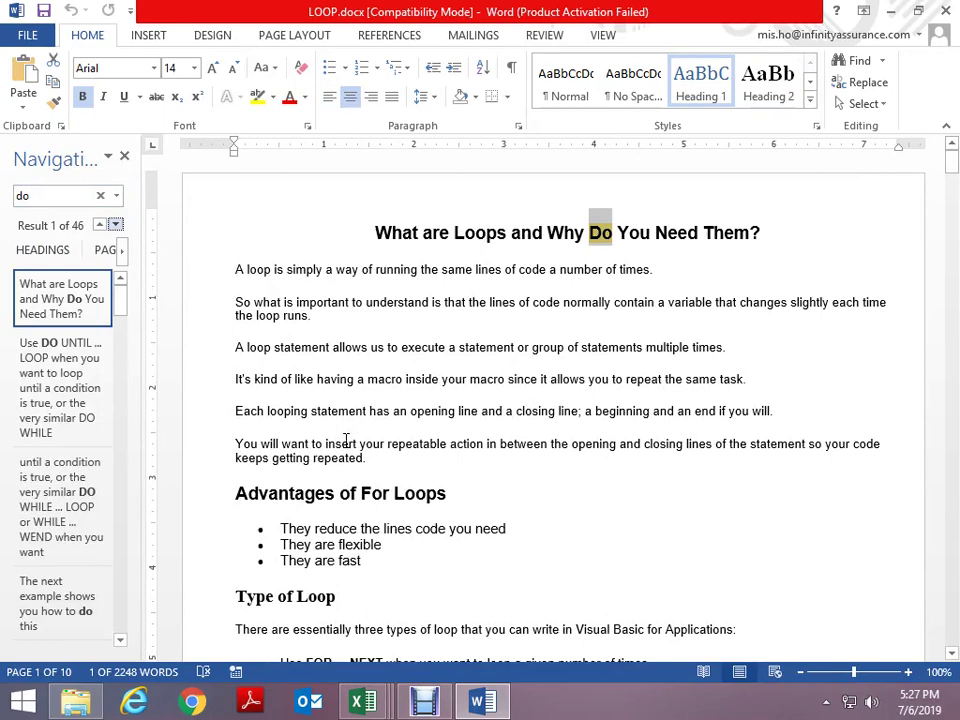
{"action": "key", "text": "Return"}
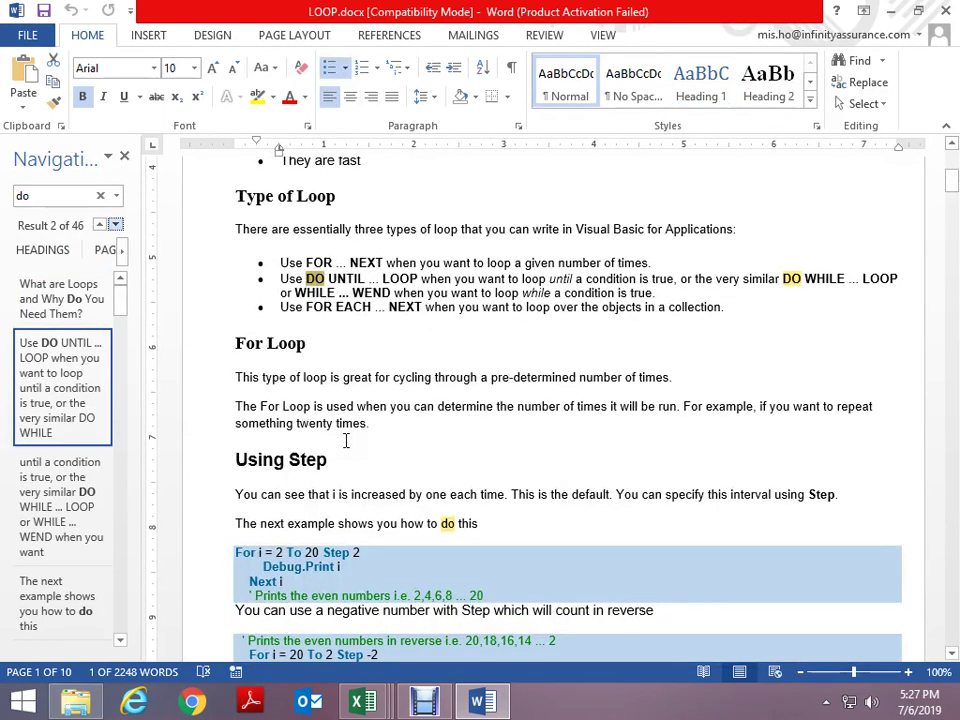
{"action": "key", "text": "Return"}
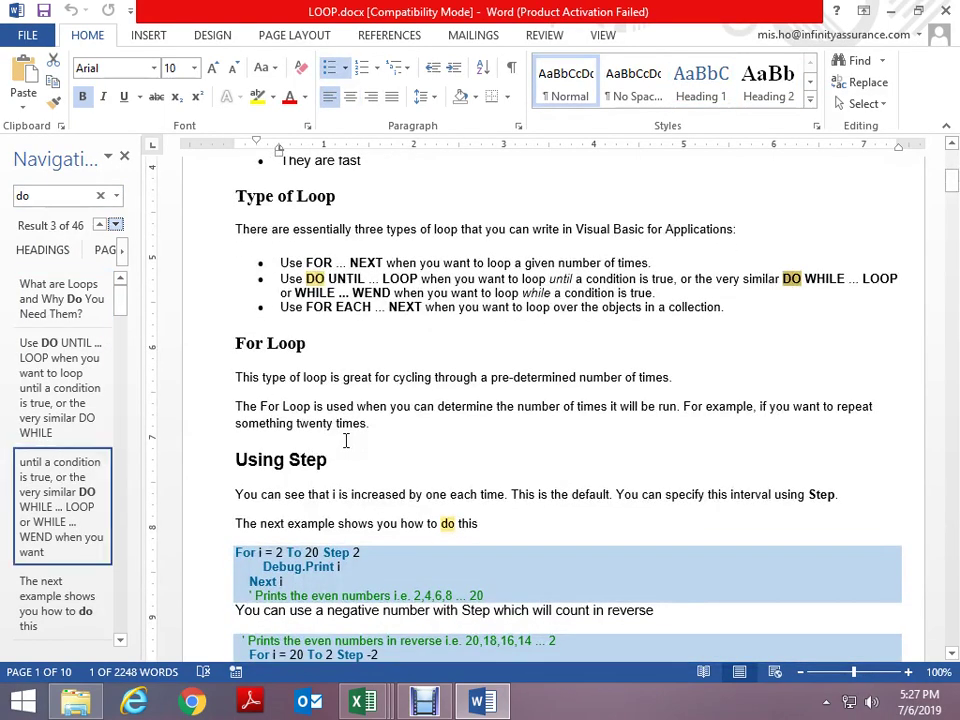
{"action": "key", "text": "Return"}
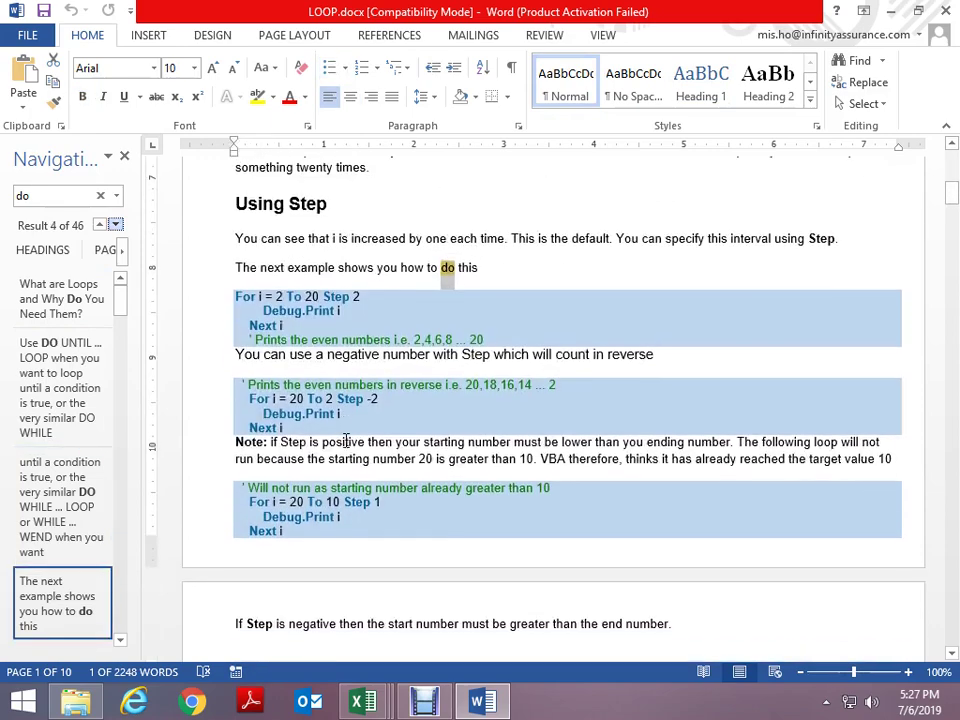
{"action": "key", "text": "Return"}
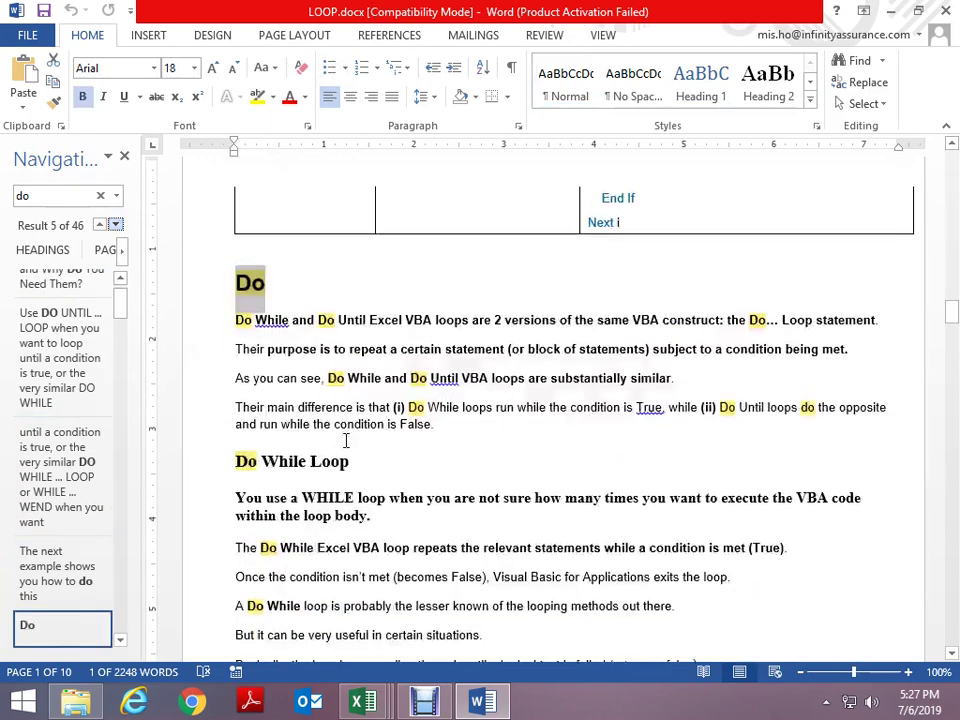
{"action": "key", "text": "Return"}
Close the Navigation pane and scroll to the Sub DoWhile_Loop() example code
{"action": "left_click", "coordinate": [124, 156]}
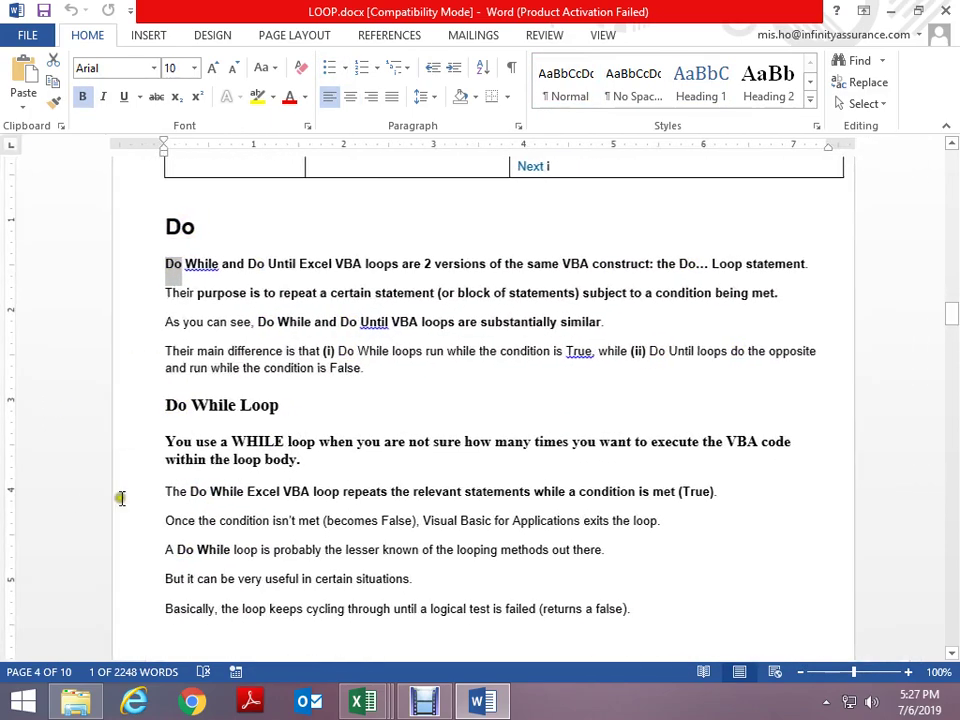
{"action": "left_click", "coordinate": [374, 406]}
{"action": "scroll", "coordinate": [403, 456], "scroll_direction": "down", "scroll_amount": 5}
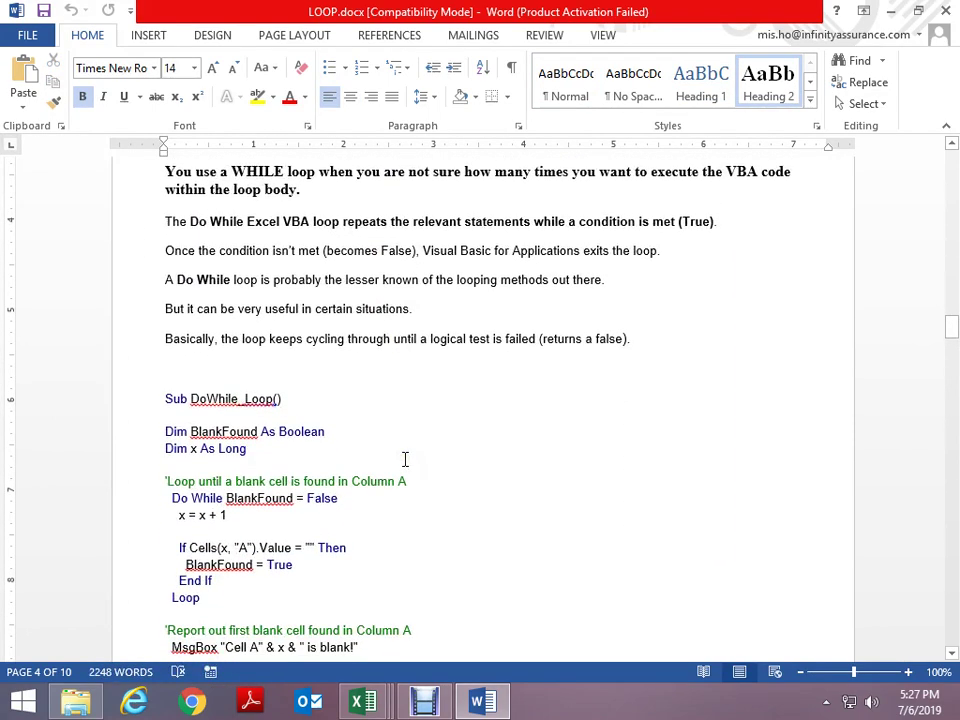
{"action": "scroll", "coordinate": [404, 457], "scroll_direction": "down", "scroll_amount": 1}
{"action": "key", "text": "alt+Tab"}
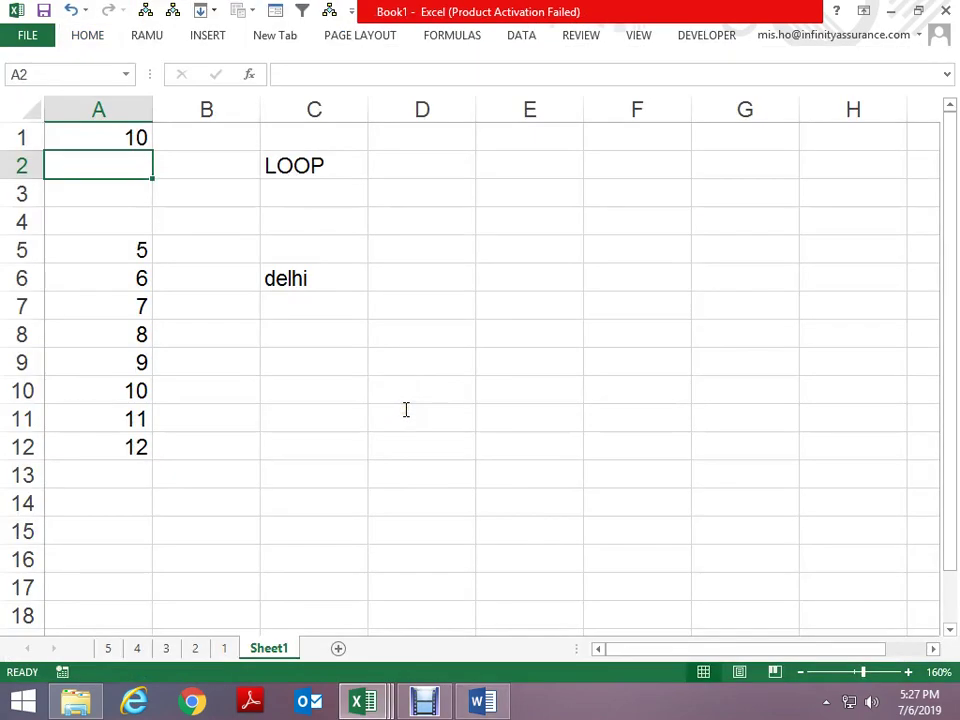
Delete the blank line just above Loop11's End Sub
{"action": "key", "text": "alt+Tab"}
{"action": "key", "text": "Tab"}
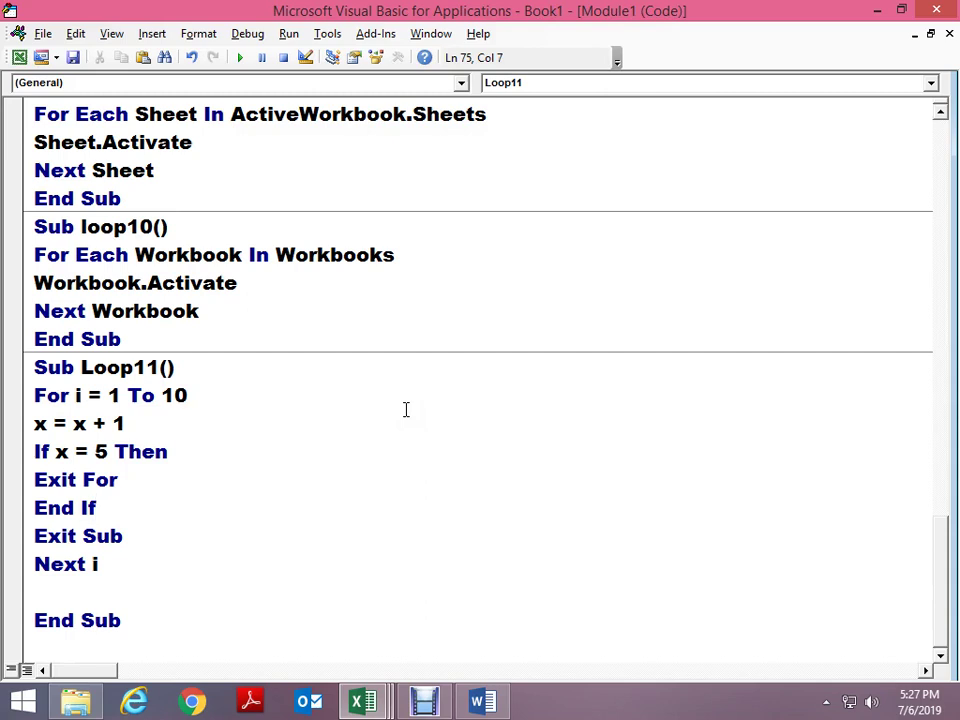
{"action": "key", "text": "Down"}
{"action": "key", "text": "Down"}
{"action": "key", "text": "Down"}
{"action": "key", "text": "Down"}
{"action": "key", "text": "Down"}
{"action": "key", "text": "Up"}
{"action": "key", "text": "Up"}
{"action": "key", "text": "Delete"}
{"action": "key", "text": "Down"}
{"action": "key", "text": "Down"}
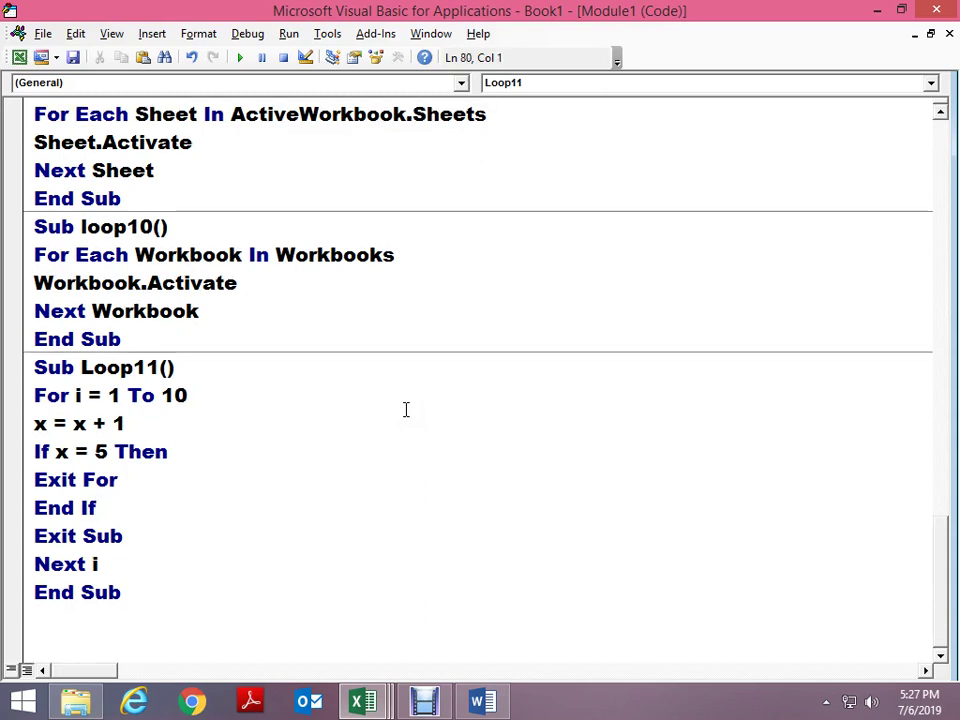
Restore the editor window size and begin a new Sub do_while() procedure
{"action": "key", "text": "alt+space"}
{"action": "type", "text": "r"}
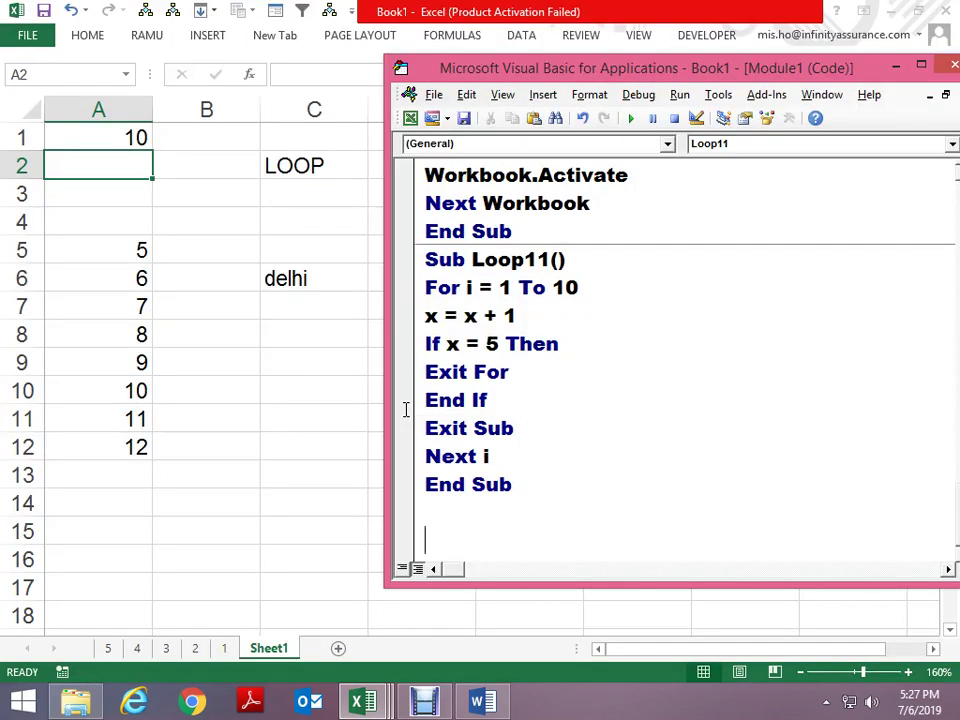
{"action": "type", "text": "su"}
{"action": "type", "text": " do-whi"}
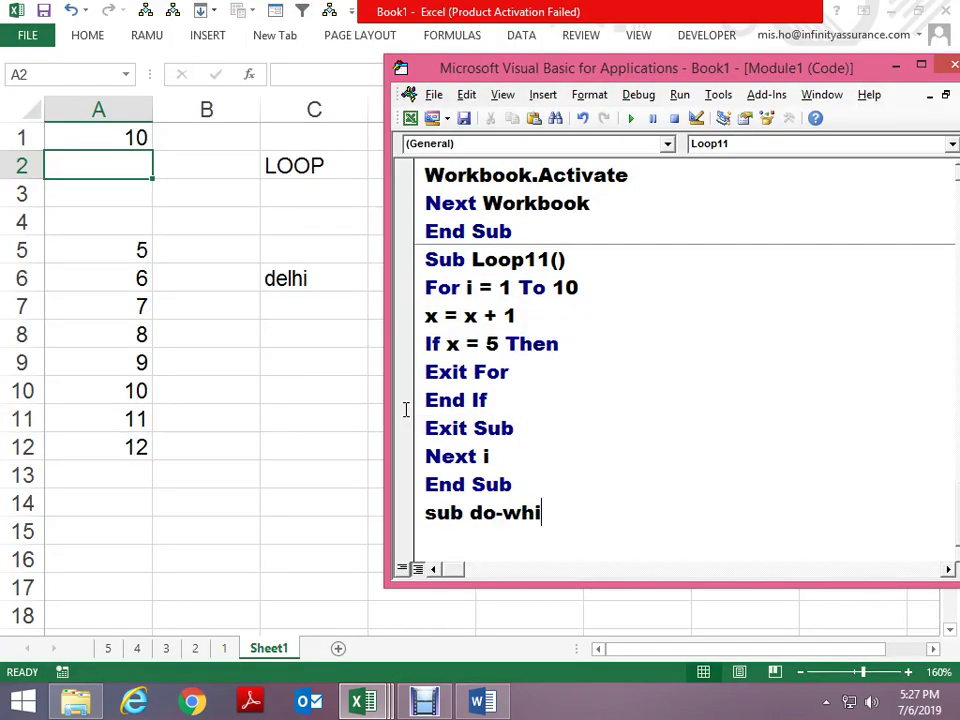
{"action": "key", "text": "BackSpace"}
{"action": "key", "text": "BackSpace"}
{"action": "key", "text": "BackSpace"}
{"action": "key", "text": "BackSpace"}
{"action": "type", "text": "_w"}
{"action": "type", "text": "hile"}
{"action": "key", "text": "Return"}
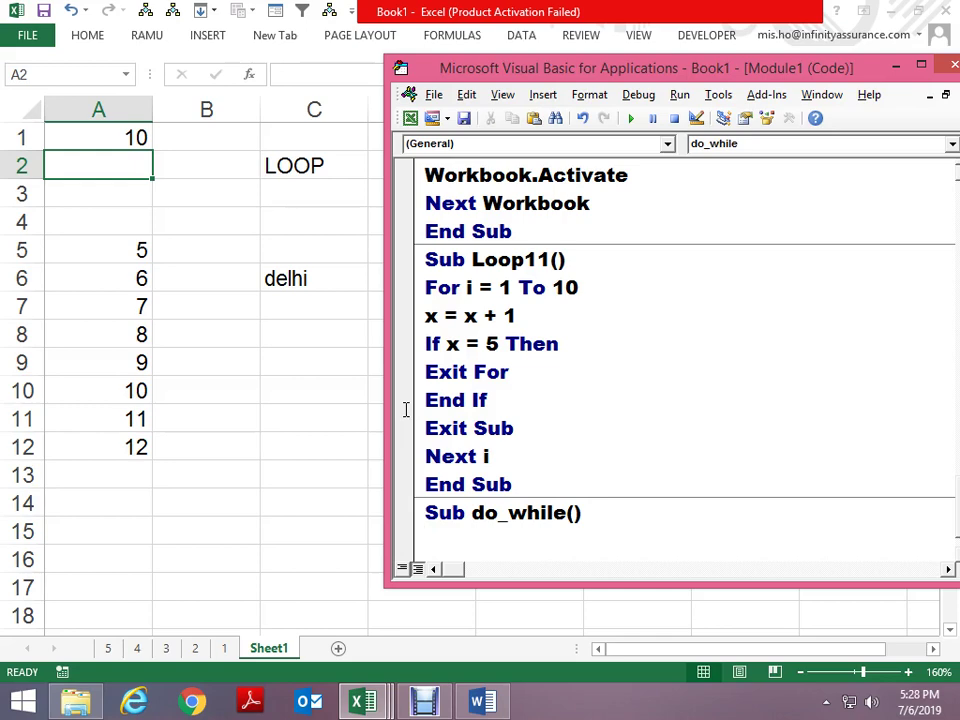
{"action": "key", "text": "Down"}
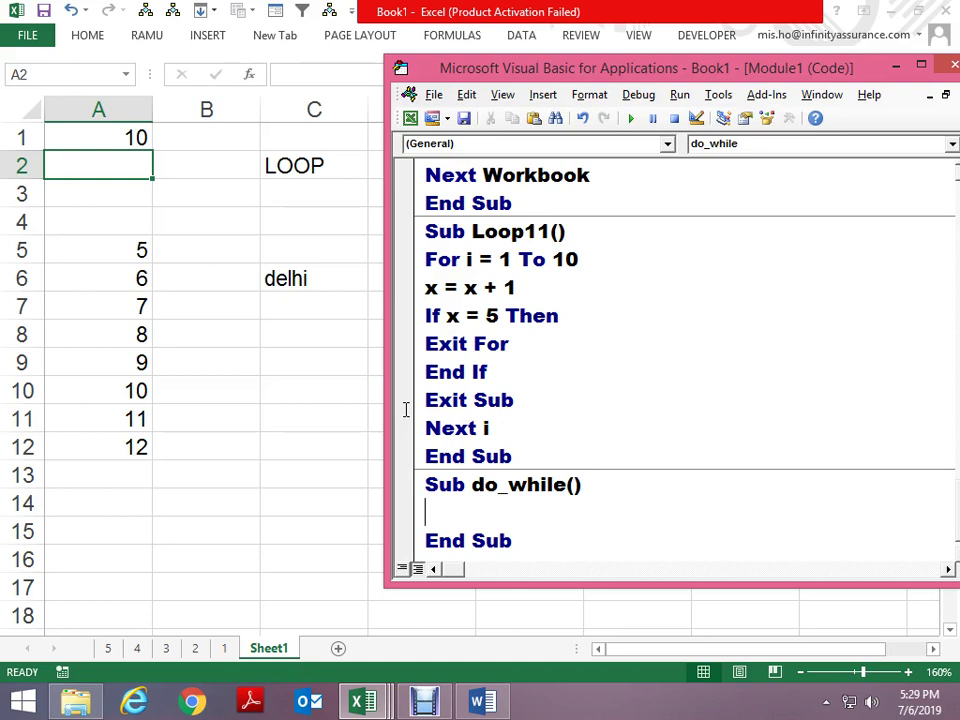
Write a Do While x = 5 line and a closing Loop inside do_while
{"action": "key", "text": "Return"}
{"action": "key", "text": "Return"}
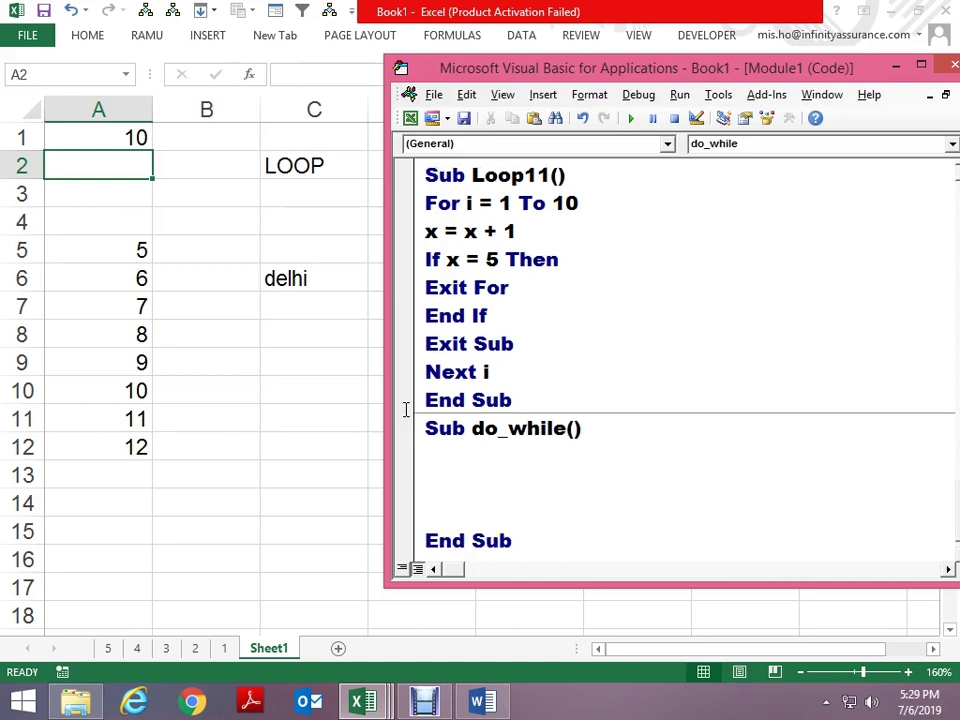
{"action": "key", "text": "Down"}
{"action": "key", "text": "Up"}
{"action": "key", "text": "Up"}
{"action": "key", "text": "Up"}
{"action": "type", "text": "d"}
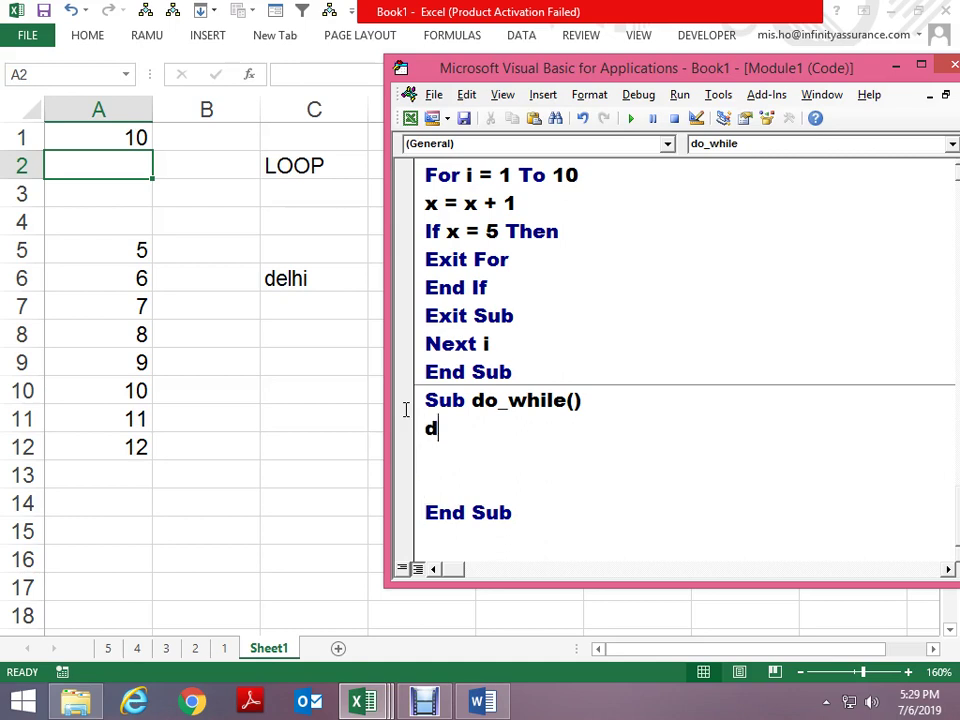
{"action": "type", "text": "o "}
{"action": "type", "text": "x"}
{"action": "type", "text": "="}
{"action": "type", "text": "5"}
{"action": "key", "text": "Return"}
{"action": "key", "text": "Return"}
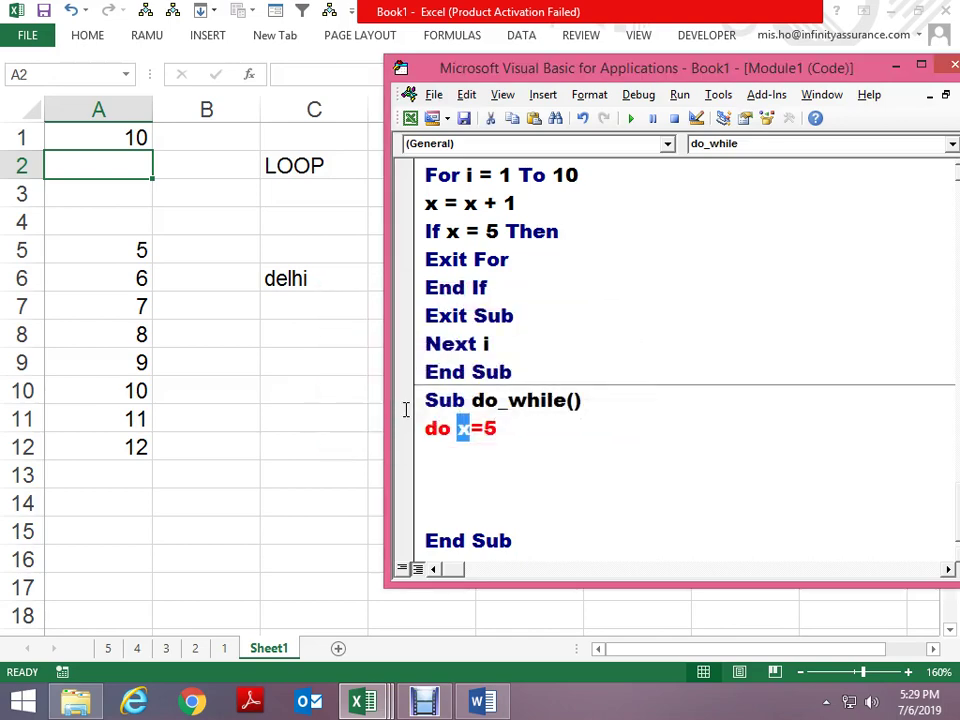
{"action": "key", "text": "End"}
{"action": "key", "text": "Left"}
{"action": "key", "text": "Left"}
{"action": "key", "text": "Left"}
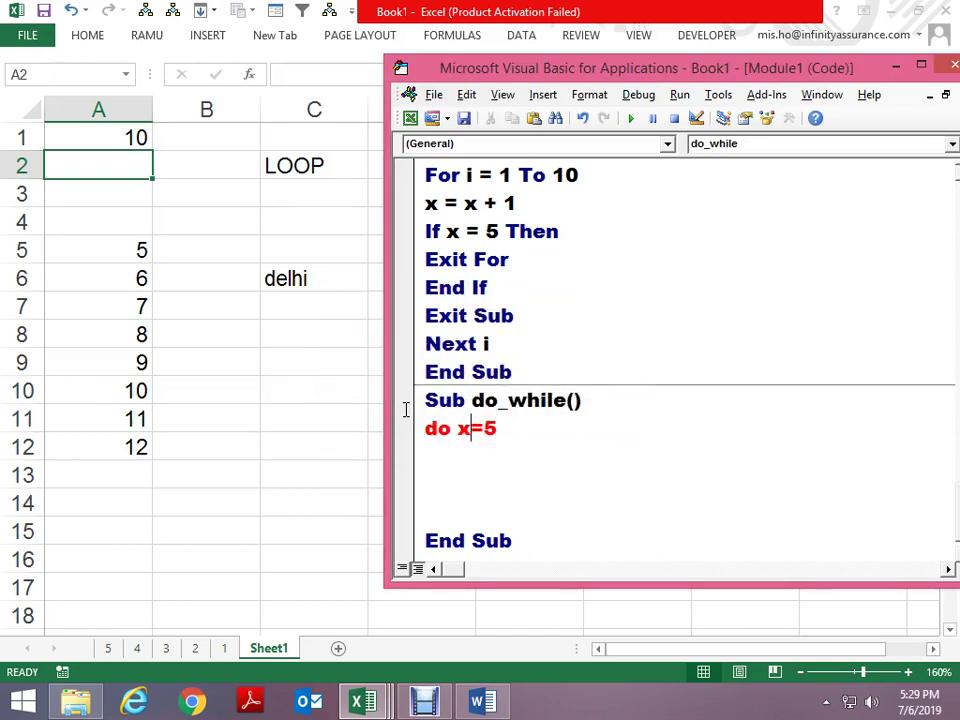
{"action": "key", "text": "Left"}
{"action": "type", "text": "while"}
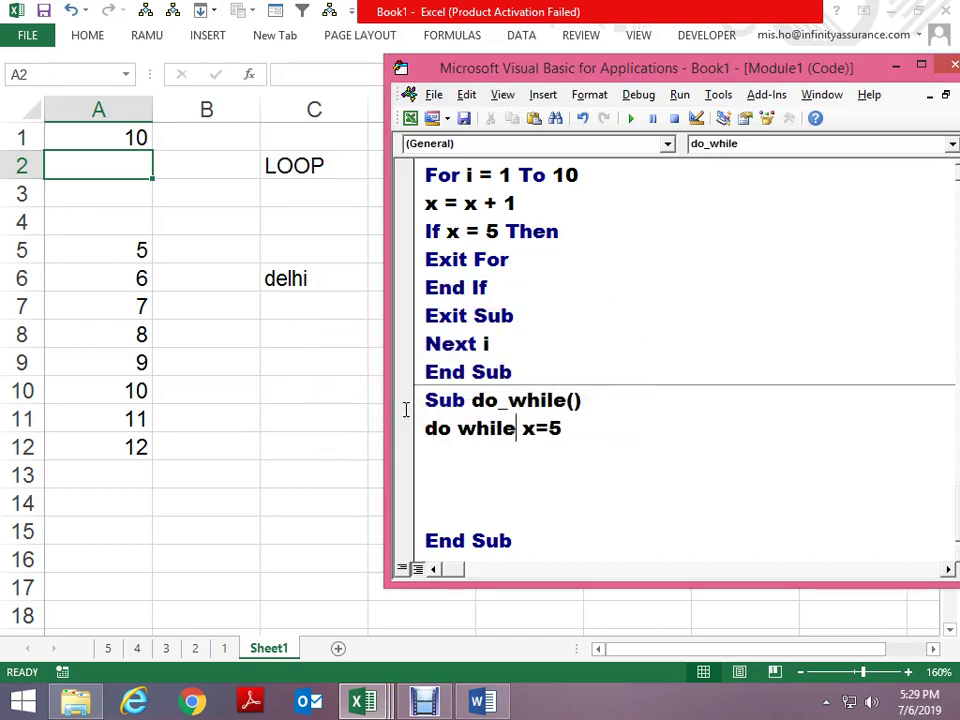
{"action": "key", "text": "Down"}
{"action": "key", "text": "Down"}
{"action": "key", "text": "Down"}
{"action": "type", "text": "l"}
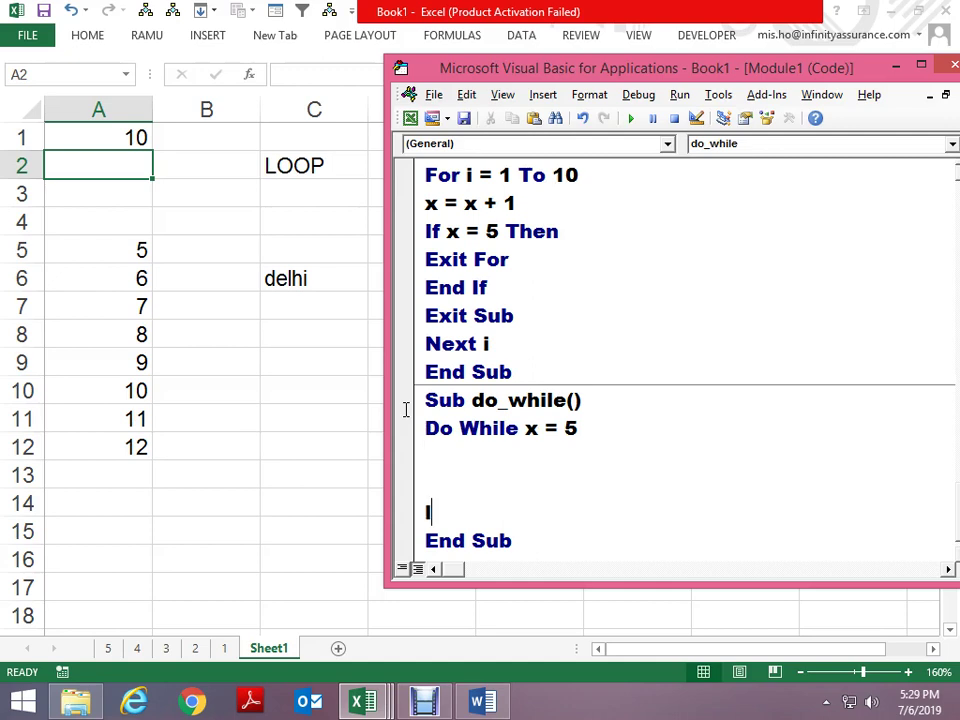
{"action": "type", "text": "oop"}
Add the line x = x + 1 between Do While and Loop
{"action": "key", "text": "Up"}
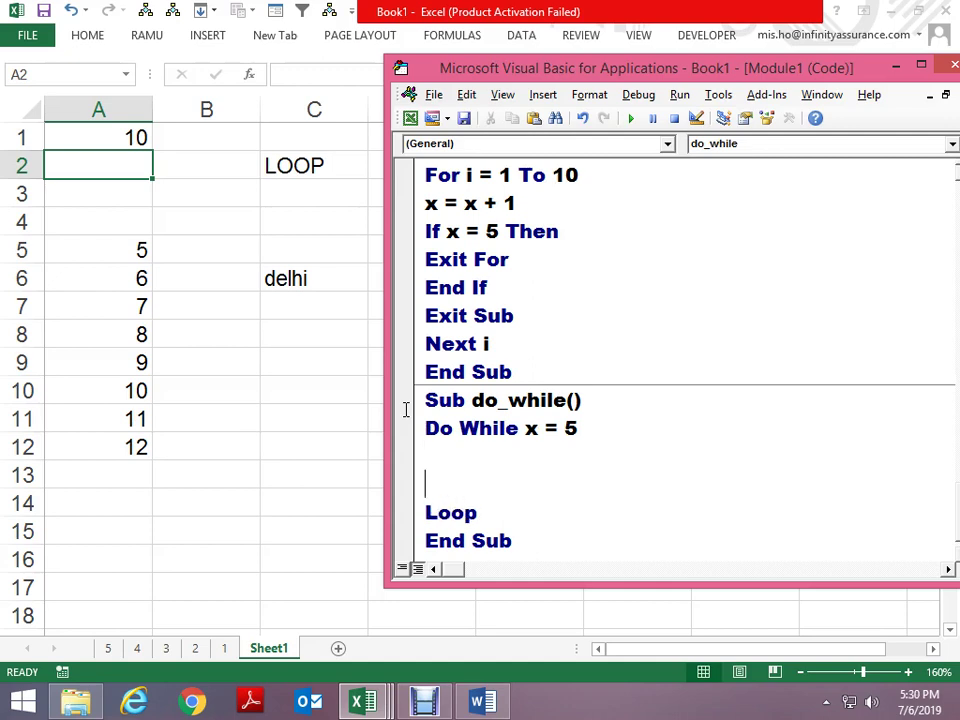
{"action": "type", "text": "x=+"}
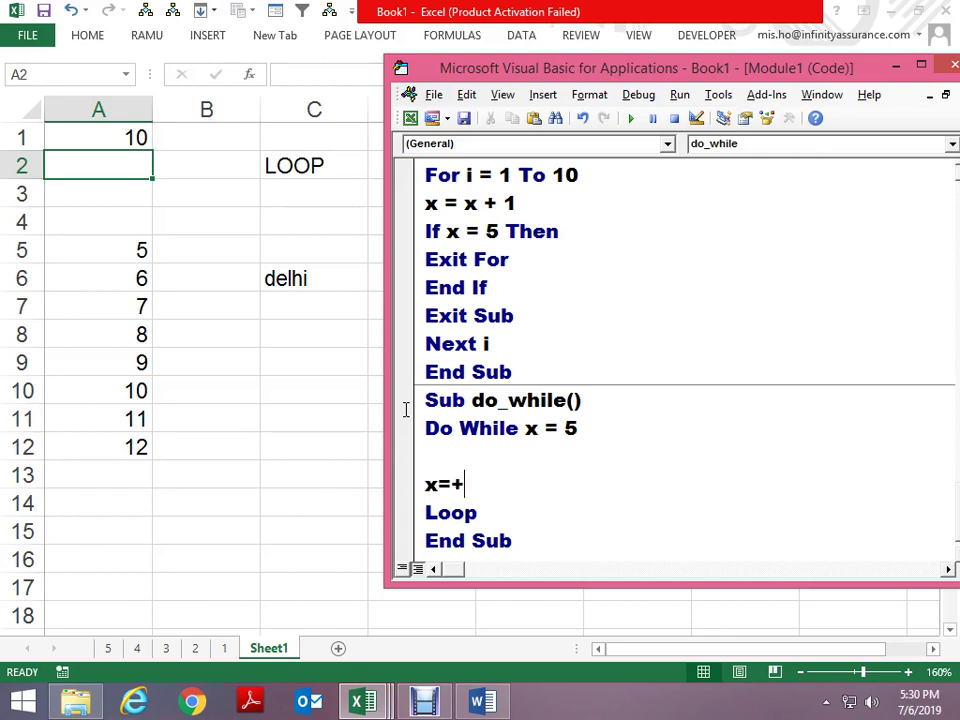
{"action": "key", "text": "BackSpace"}
{"action": "type", "text": "x + 1"}
{"action": "key", "text": "Up"}
{"action": "key", "text": "Up"}
Change the loop condition from x = 5 to x < 5
{"action": "key", "text": "Right"}
{"action": "key", "text": "Right"}
{"action": "key", "text": "Right"}
{"action": "key", "text": "Right"}
{"action": "key", "text": "Right"}
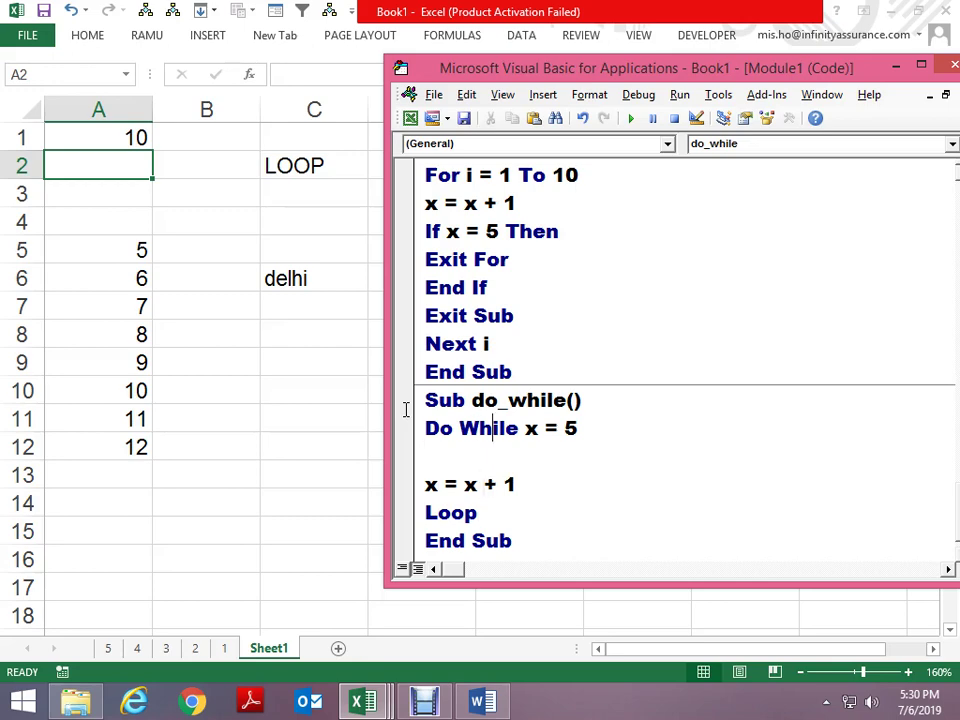
{"action": "key", "text": "Right"}
{"action": "key", "text": "Right"}
{"action": "key", "text": "Right"}
{"action": "key", "text": "Right"}
{"action": "key", "text": "Right"}
{"action": "key", "text": "Delete"}
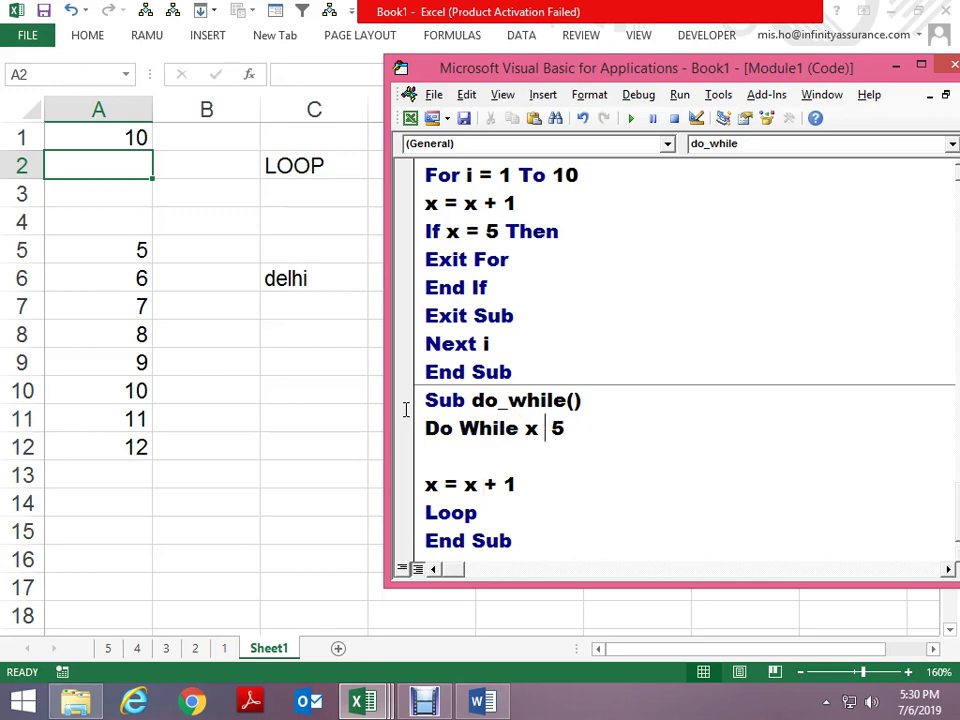
{"action": "type", "text": ">"}
{"action": "key", "text": "BackSpace"}
{"action": "type", "text": "<"}
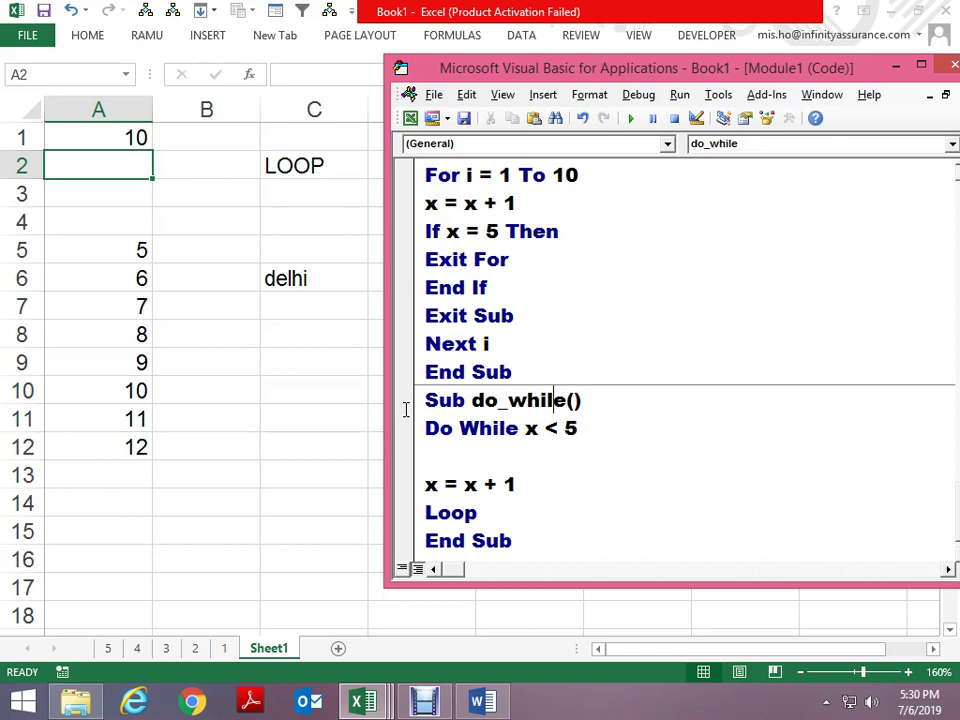
Step through do_while with F8, checking x's value, until the macro finishes
{"action": "key", "text": "F8"}
{"action": "key", "text": "F8"}
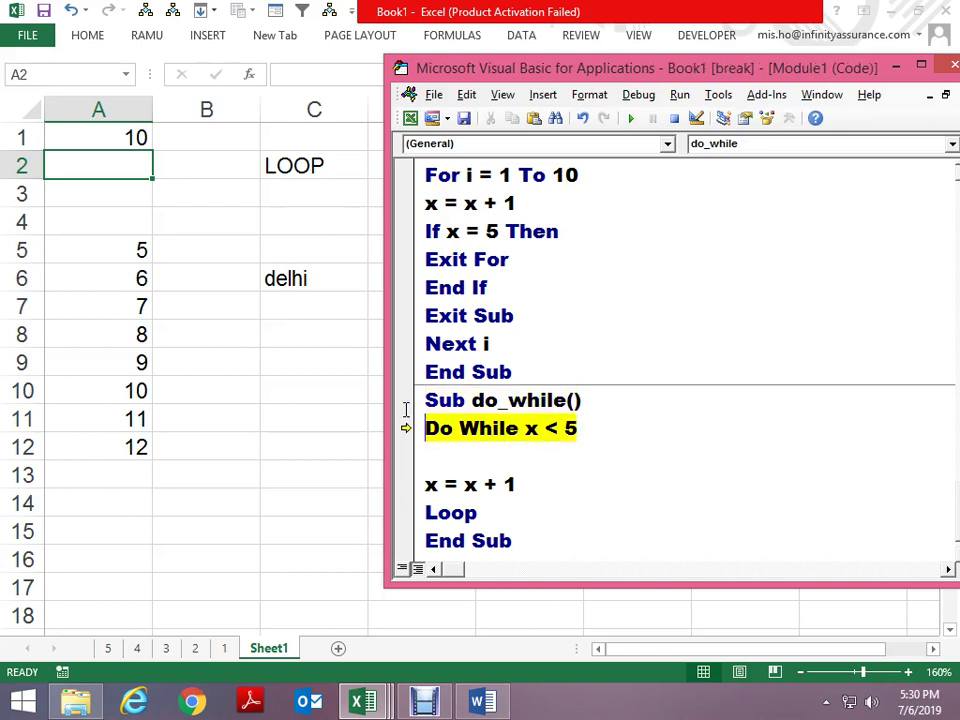
{"action": "key", "text": "F8"}
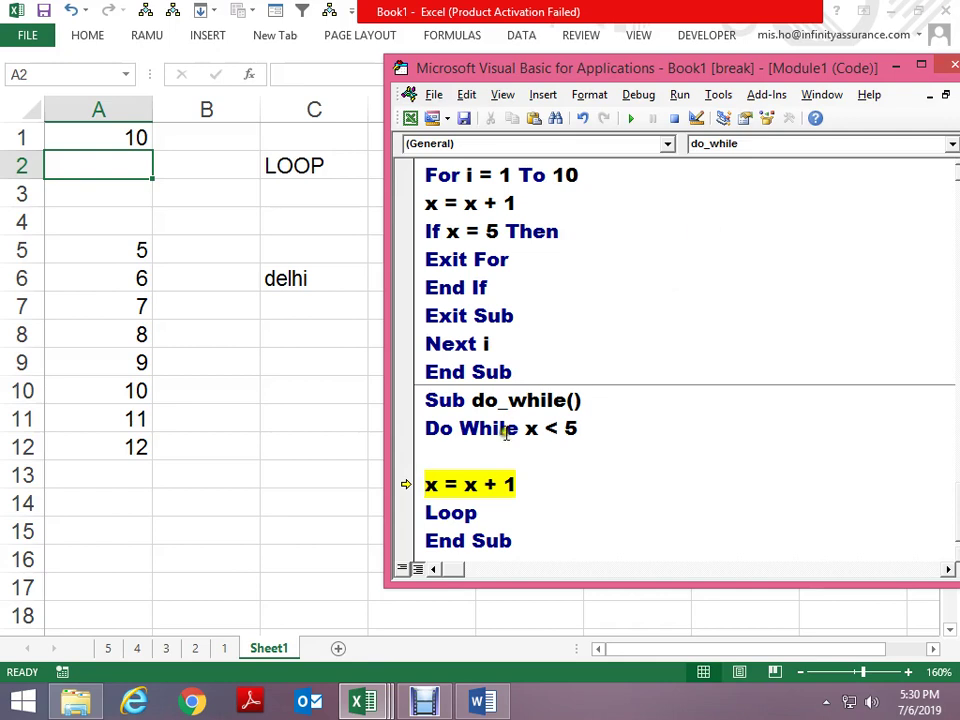
{"action": "mouse_move", "coordinate": [535, 428]}
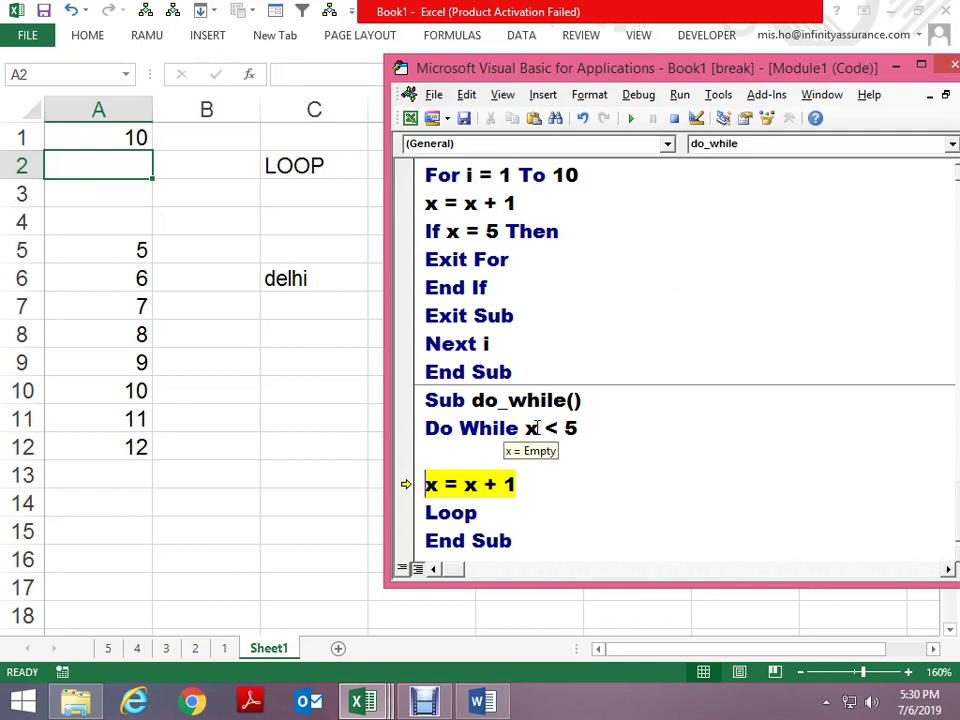
{"action": "key", "text": "F8"}
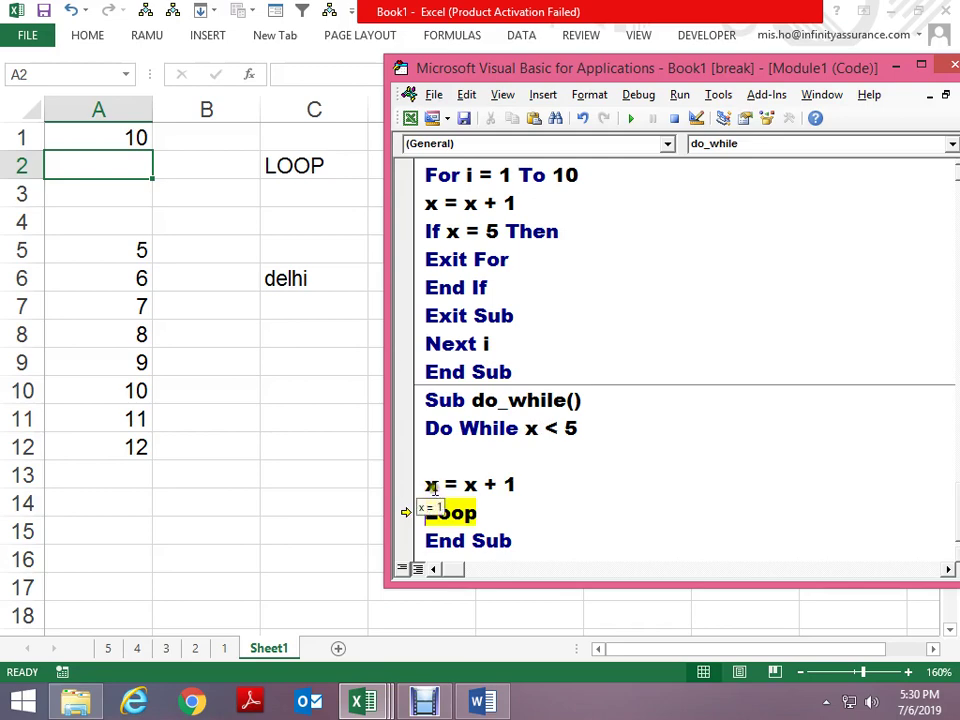
{"action": "key", "text": "F8"}
{"action": "key", "text": "F8"}
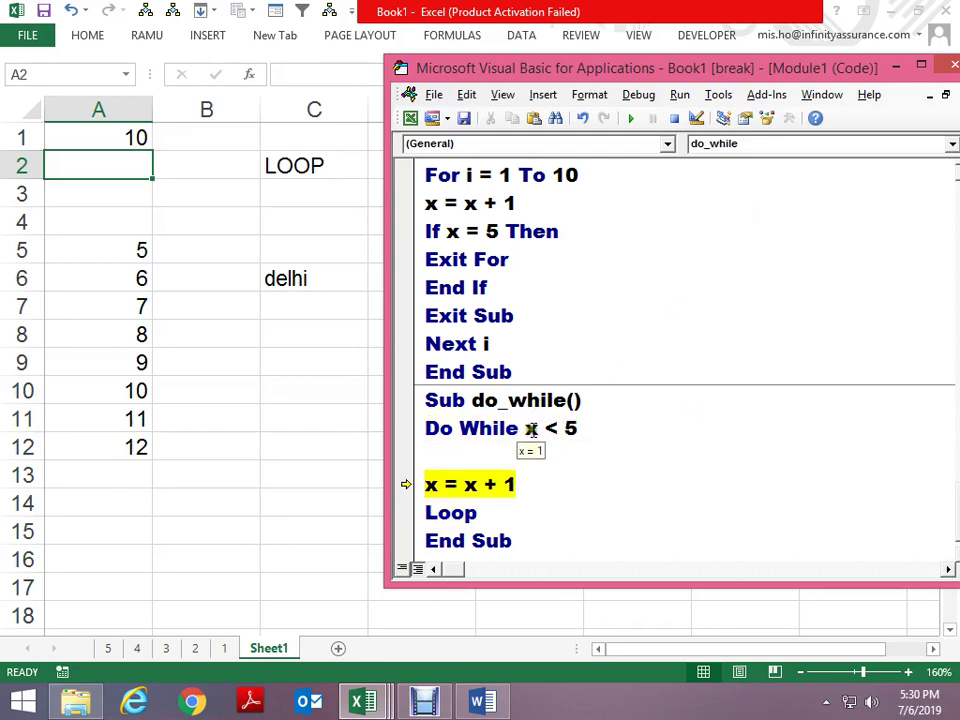
{"action": "key", "text": "F8"}
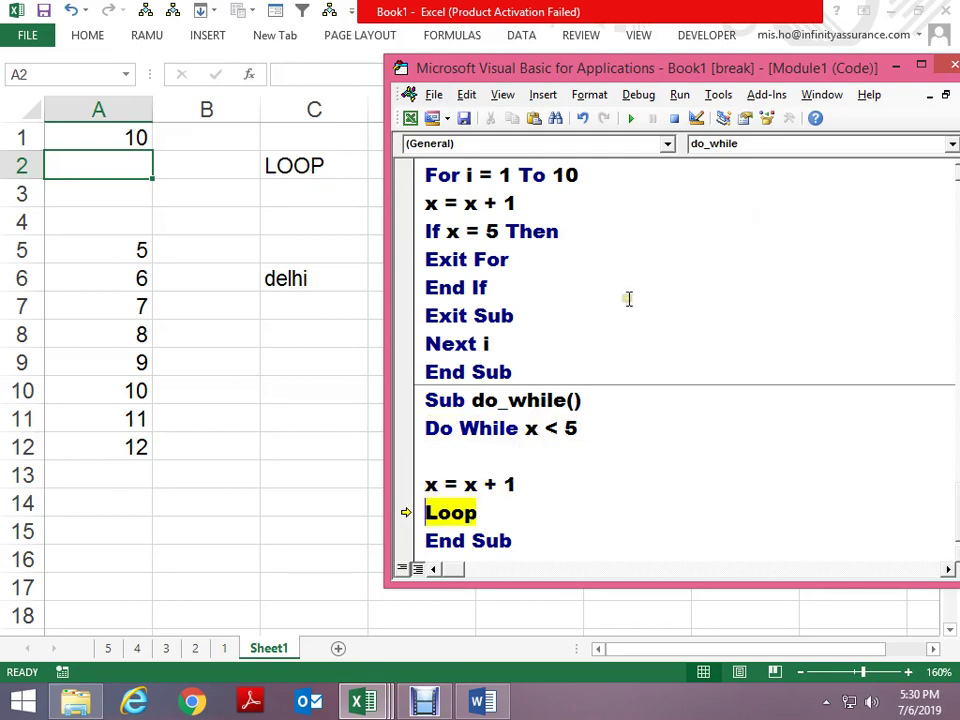
{"action": "key", "text": "F8"}
{"action": "key", "text": "F8"}
{"action": "key", "text": "F8"}
{"action": "key", "text": "F8"}
{"action": "key", "text": "F8"}
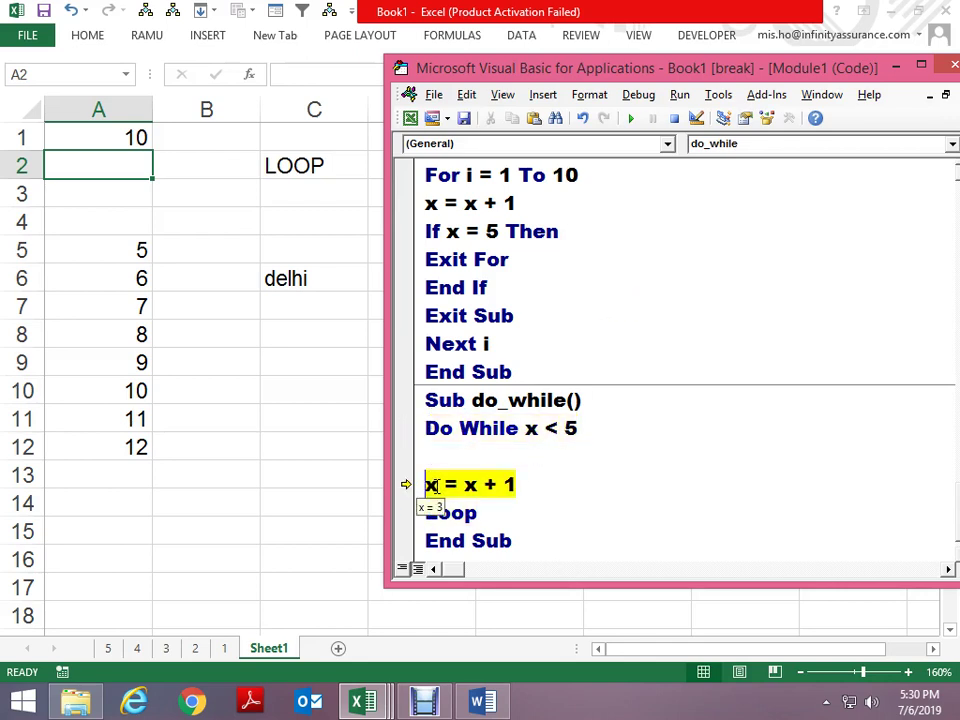
{"action": "key", "text": "F8"}
{"action": "key", "text": "F8"}
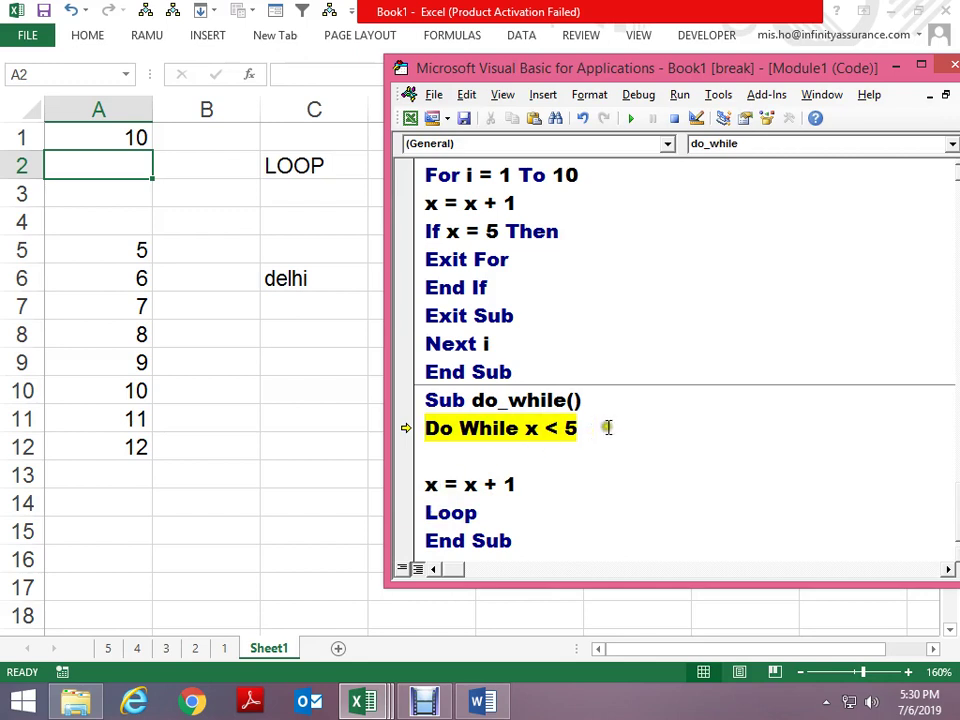
{"action": "key", "text": "F8"}
{"action": "key", "text": "F8"}
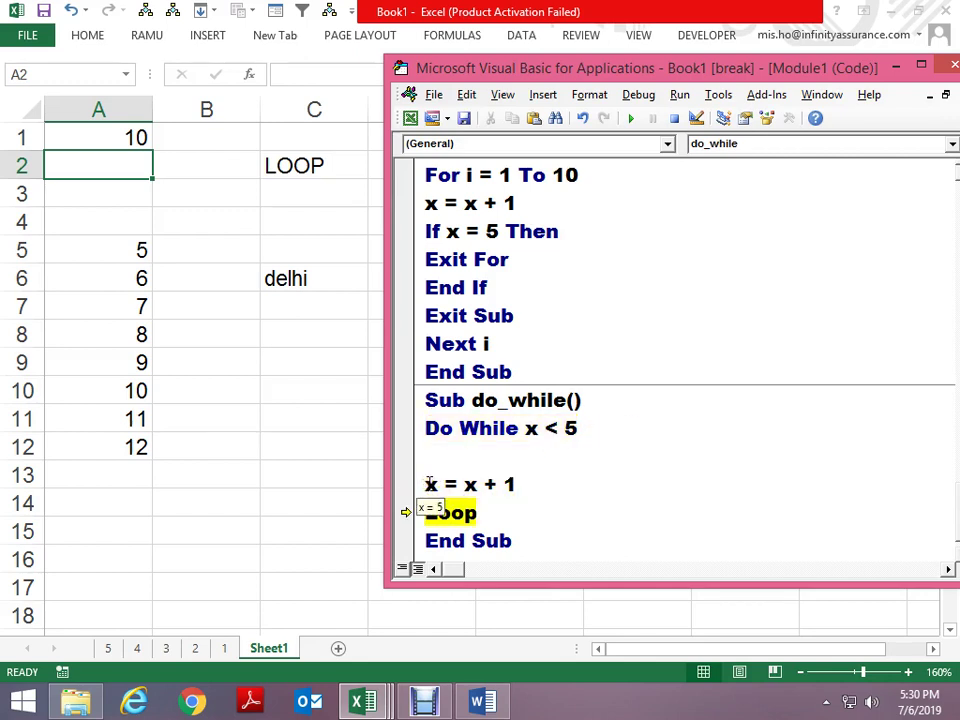
{"action": "key", "text": "F8"}
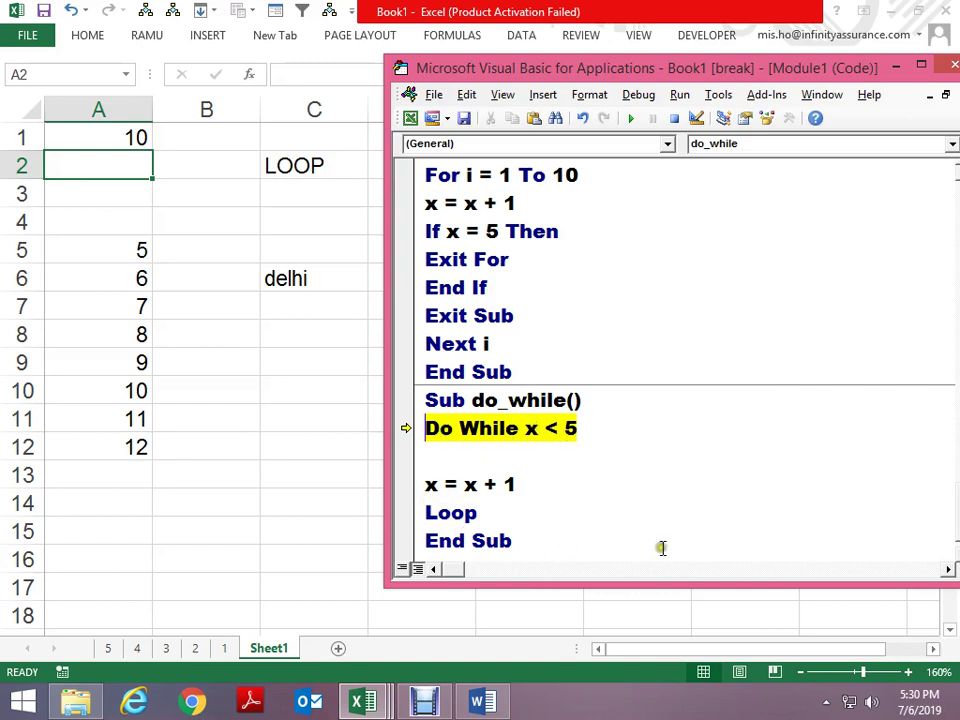
{"action": "key", "text": "F8"}
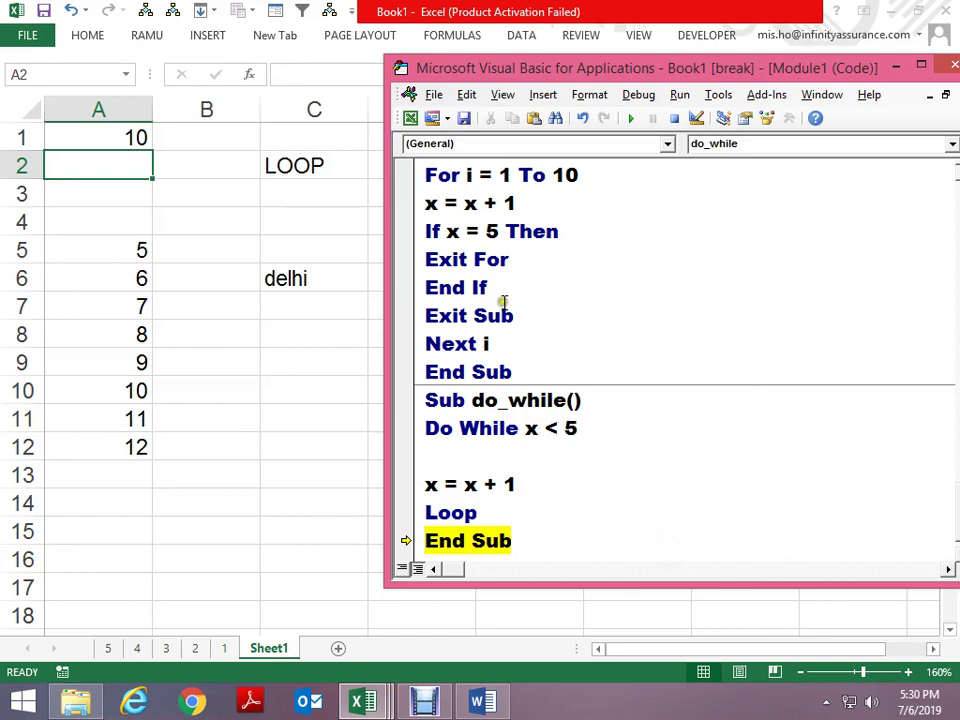
{"action": "key", "text": "F8"}
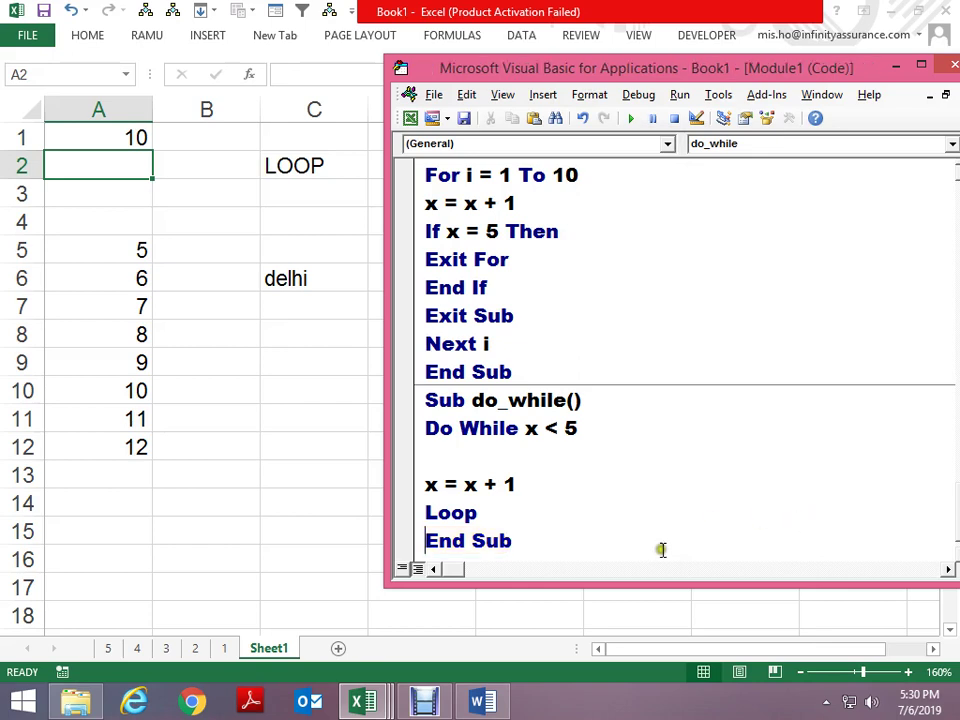
Restart stepping do_while, then reset and add a new line below End Sub
{"action": "key", "text": "F8"}
{"action": "key", "text": "F8"}
{"action": "key", "text": "F8"}
{"action": "key", "text": "F8"}
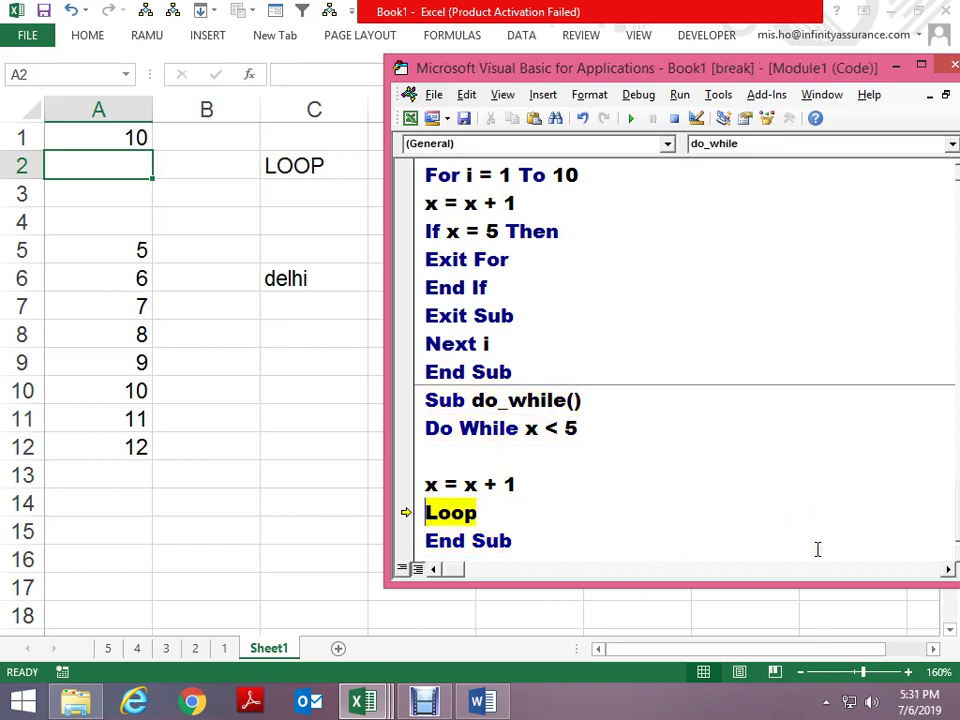
{"action": "key", "text": "F8"}
{"action": "key", "text": "F8"}
{"action": "key", "text": "F8"}
{"action": "key", "text": "F8"}
{"action": "key", "text": "F8"}
{"action": "key", "text": "F8"}
{"action": "key", "text": "F8"}
{"action": "key", "text": "F8"}
{"action": "key", "text": "F8"}
{"action": "key", "text": "F8"}
{"action": "key", "text": "F8"}
{"action": "key", "text": "F8"}
{"action": "key", "text": "F8"}
{"action": "key", "text": "F8"}
{"action": "key", "text": "F8"}
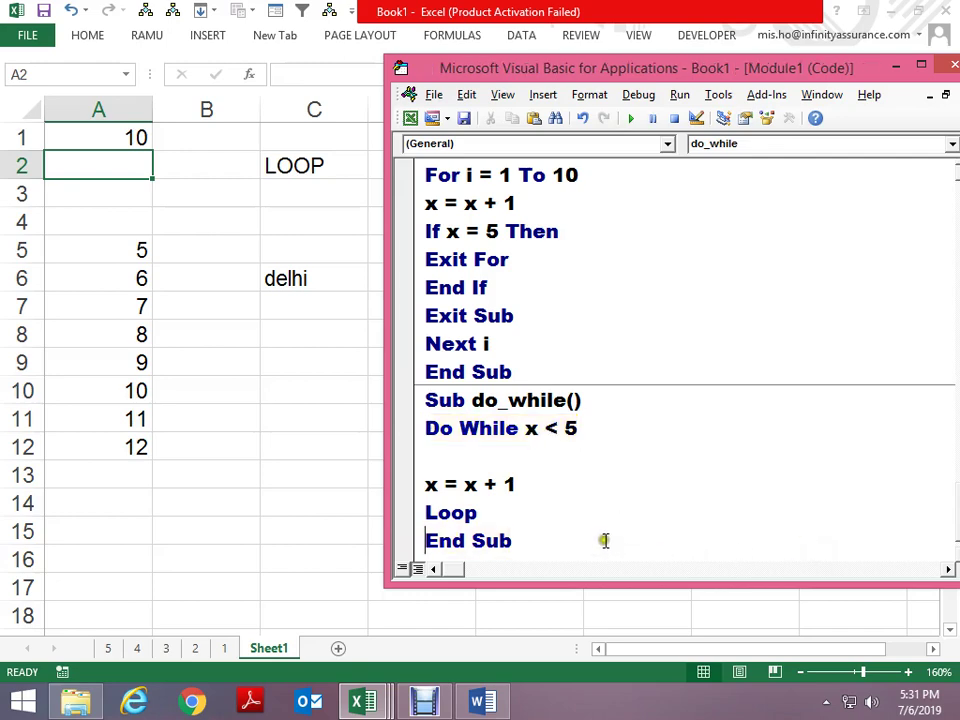
{"action": "left_click", "coordinate": [594, 546]}
{"action": "key", "text": "Return"}
Create Sub do_until containing a Do Until x = 5 line and Loop
{"action": "type", "text": "s"}
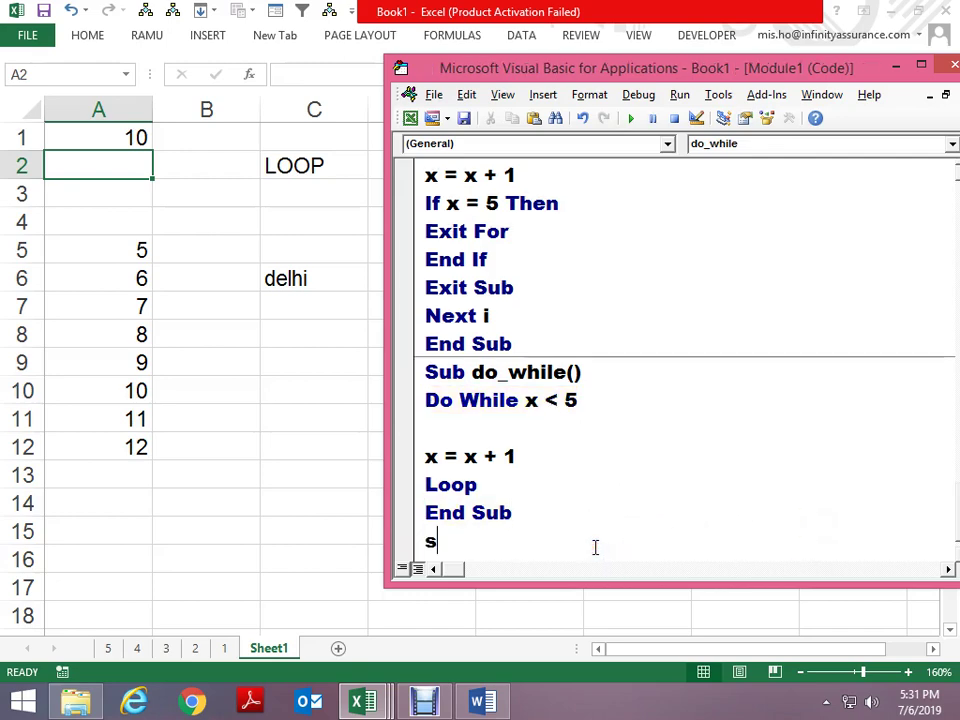
{"action": "type", "text": "ub do"}
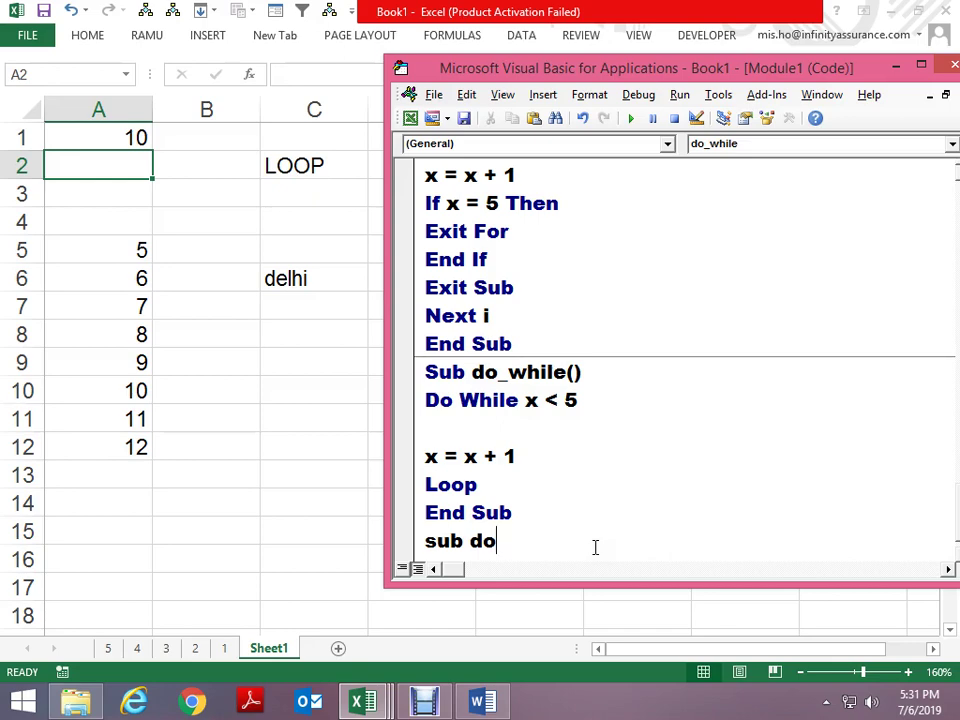
{"action": "type", "text": "_u"}
{"action": "type", "text": "ntil"}
{"action": "key", "text": "Return"}
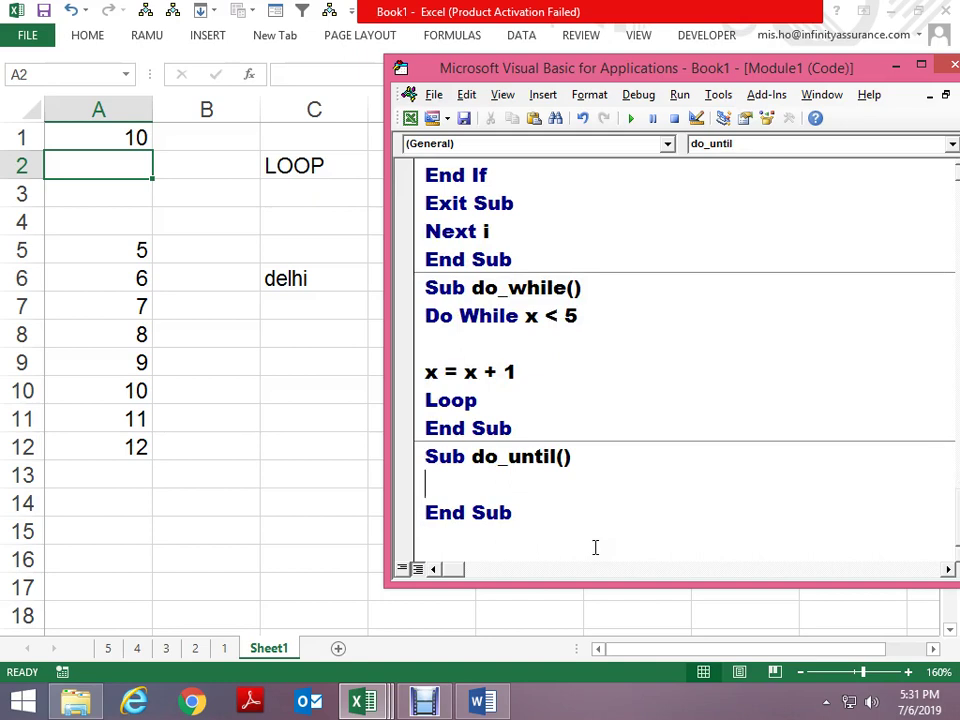
{"action": "type", "text": "do until "}
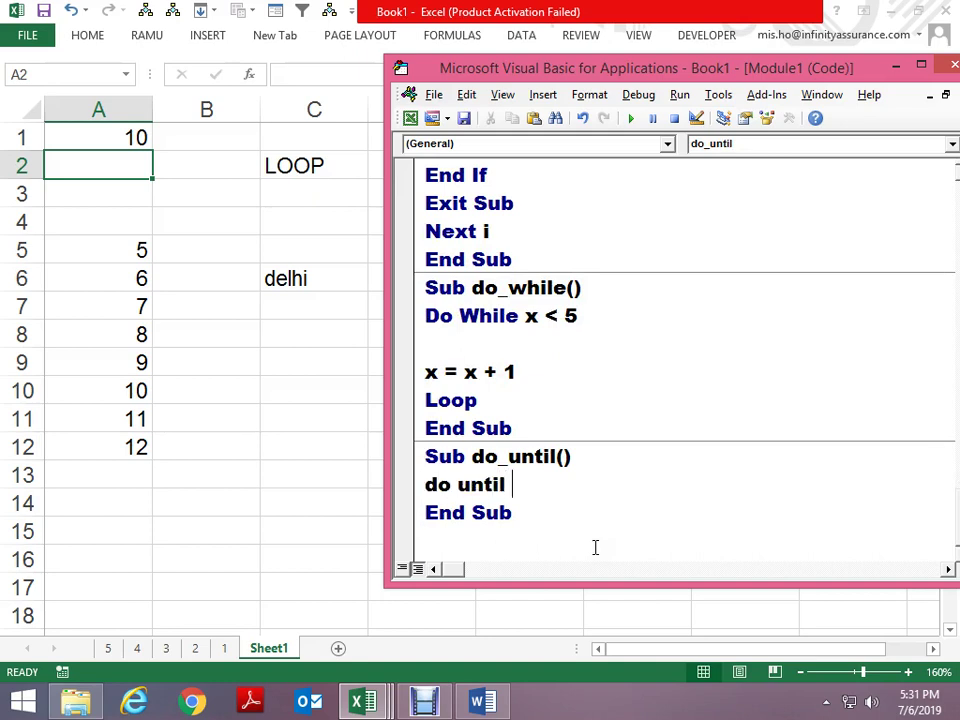
{"action": "type", "text": "x"}
{"action": "type", "text": "= 5"}
{"action": "key", "text": "Return"}
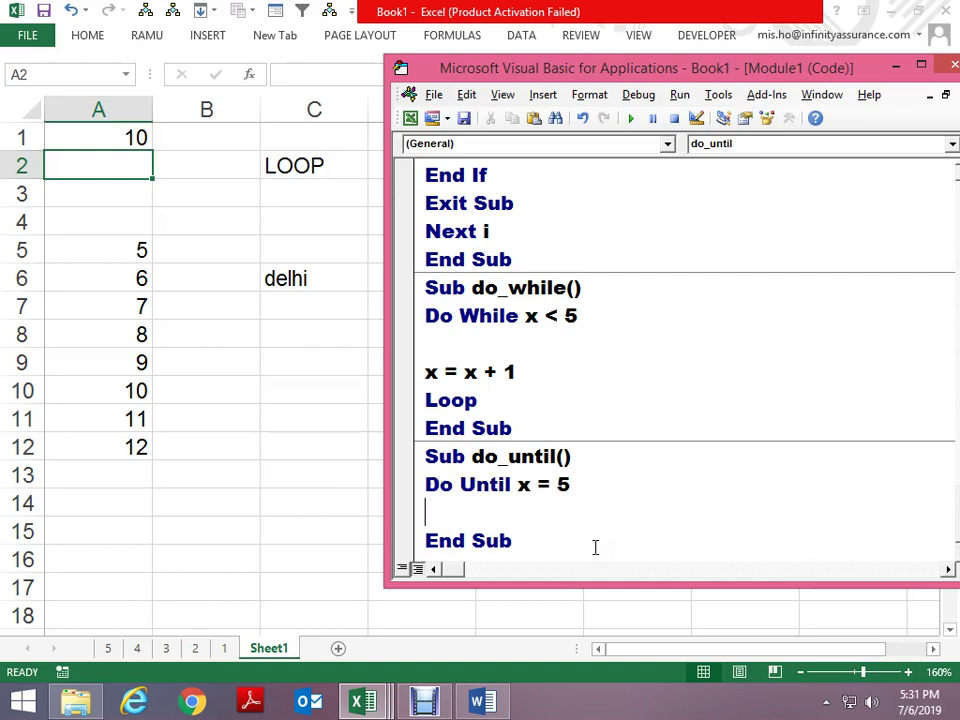
{"action": "type", "text": "lo"}
{"action": "type", "text": "op"}
{"action": "key", "text": "Down"}
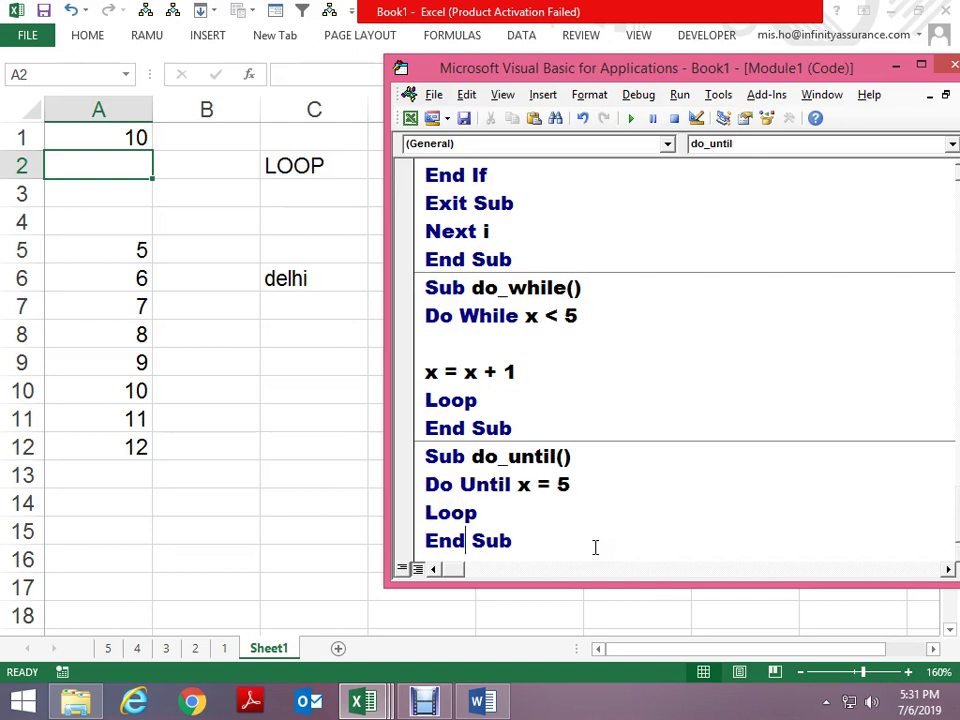
{"action": "key", "text": "Up"}
Insert the line x = x + 1 inside the Do Until loop
{"action": "scroll", "coordinate": [595, 547], "scroll_direction": "down", "scroll_amount": 1}
{"action": "key", "text": "End"}
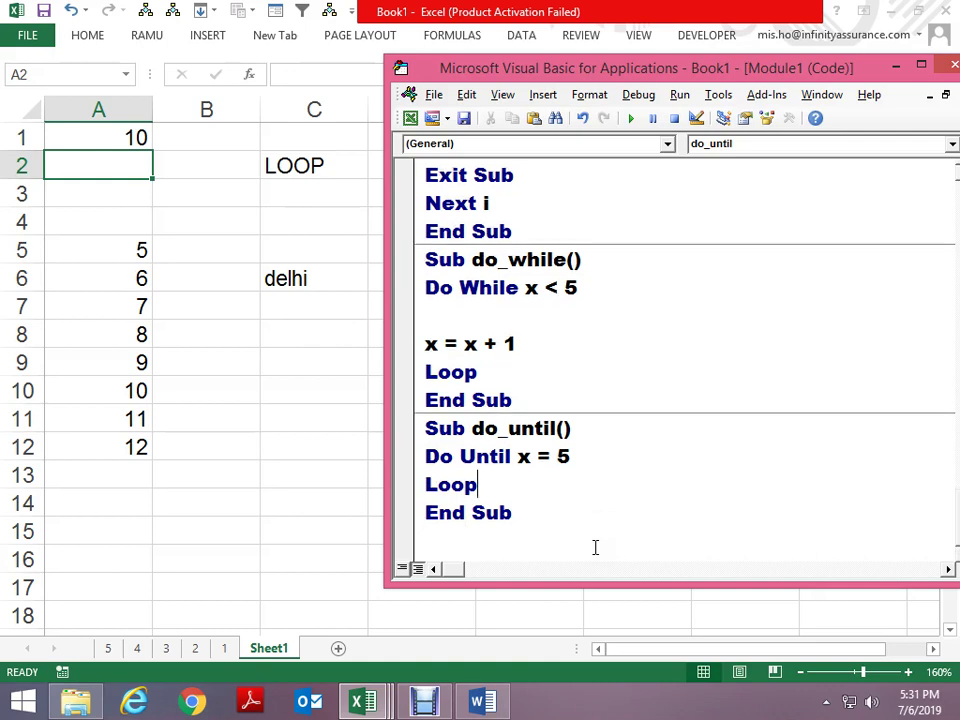
{"action": "key", "text": "Down"}
{"action": "key", "text": "Down"}
{"action": "key", "text": "Up"}
{"action": "key", "text": "Up"}
{"action": "key", "text": "Return"}
{"action": "key", "text": "Up"}
{"action": "type", "text": "x"}
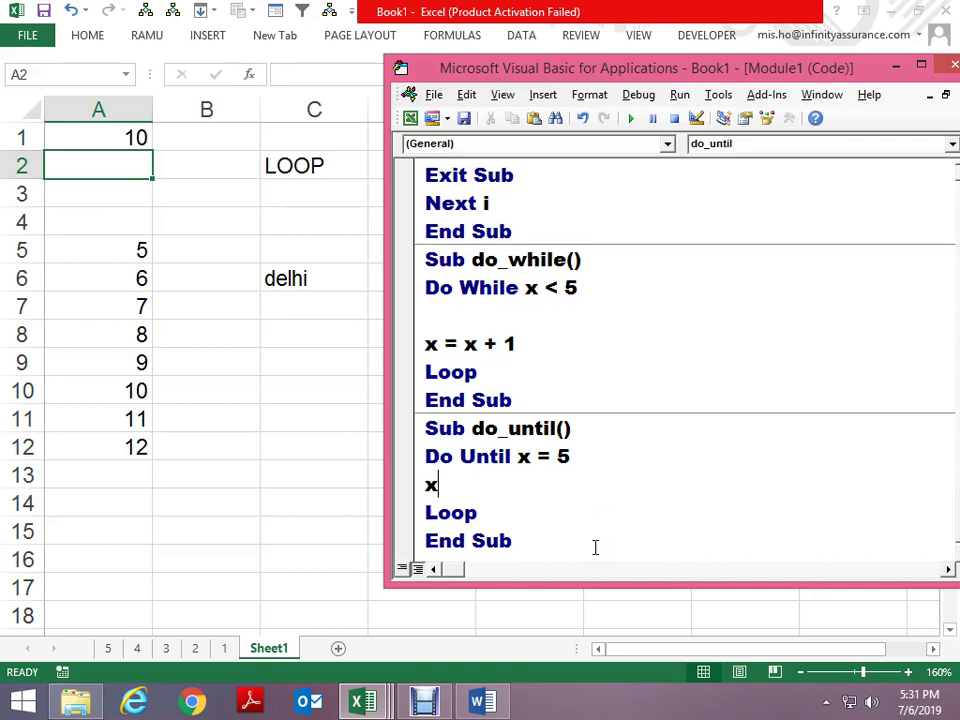
{"action": "type", "text": "="}
{"action": "key", "text": "BackSpace"}
{"action": "type", "text": "= x + 1"}
{"action": "key", "text": "Up"}
Begin stepping through do_until with F8
{"action": "key", "text": "Down"}
{"action": "key", "text": "Down"}
{"action": "key", "text": "Down"}
{"action": "scroll", "coordinate": [595, 547], "scroll_direction": "down", "scroll_amount": 1}
{"action": "key", "text": "Up"}
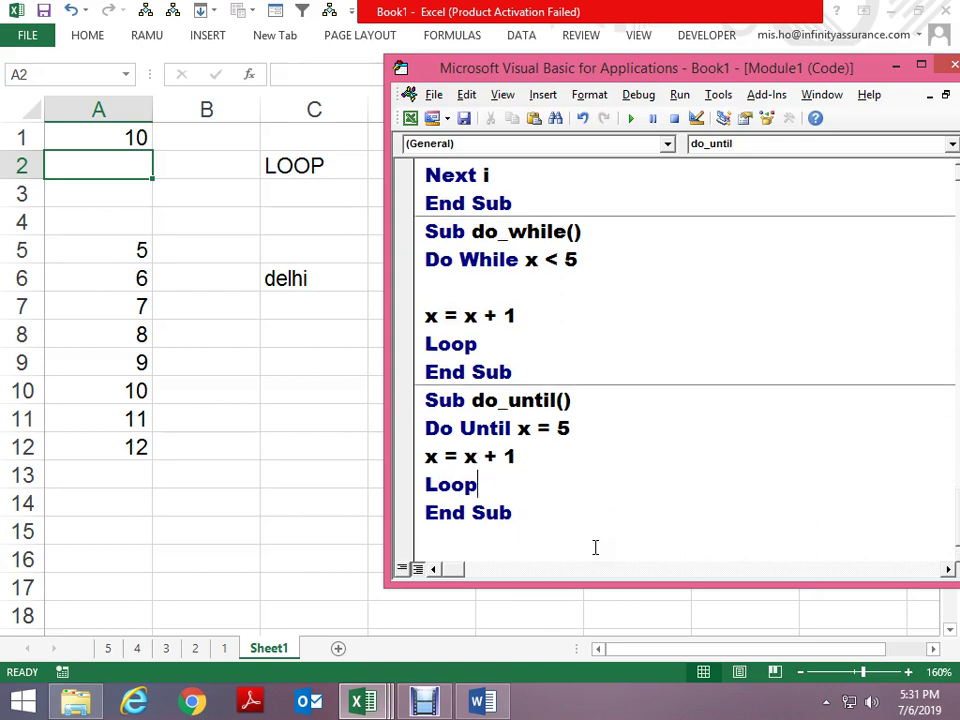
{"action": "key", "text": "F8"}
{"action": "key", "text": "F8"}
{"action": "key", "text": "F8"}
{"action": "key", "text": "F8"}
{"action": "key", "text": "F8"}
{"action": "key", "text": "F8"}
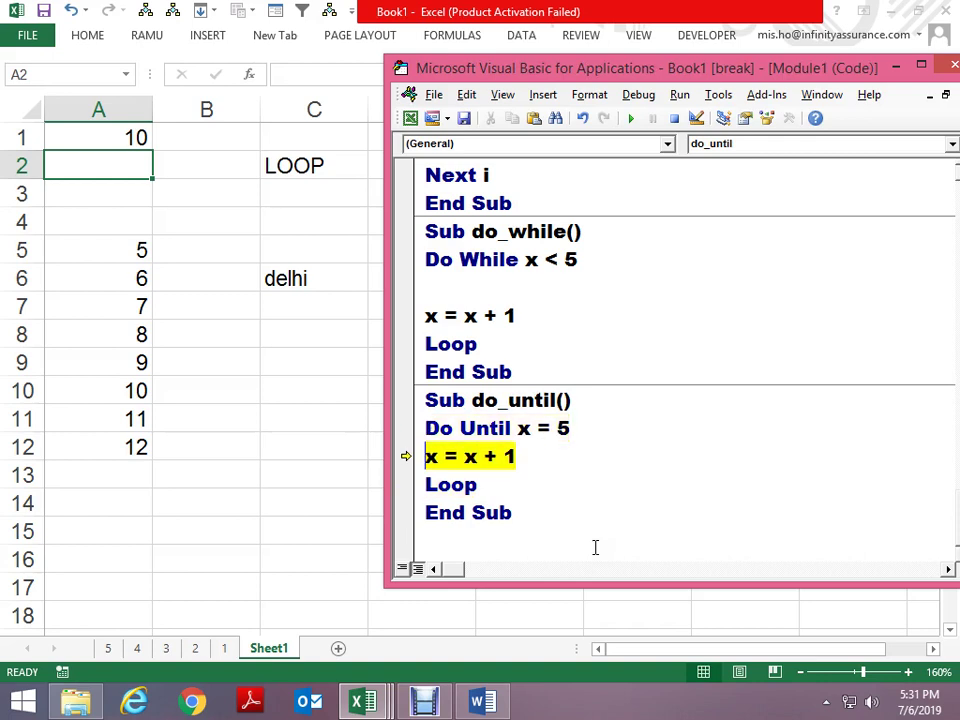
{"action": "key", "text": "F8"}
{"action": "key", "text": "F8"}
Step the Do Until loop to End Sub, then return to do_while's End Sub
{"action": "key", "text": "F8"}
{"action": "key", "text": "F8"}
{"action": "key", "text": "F8"}
{"action": "key", "text": "F8"}
{"action": "key", "text": "F8"}
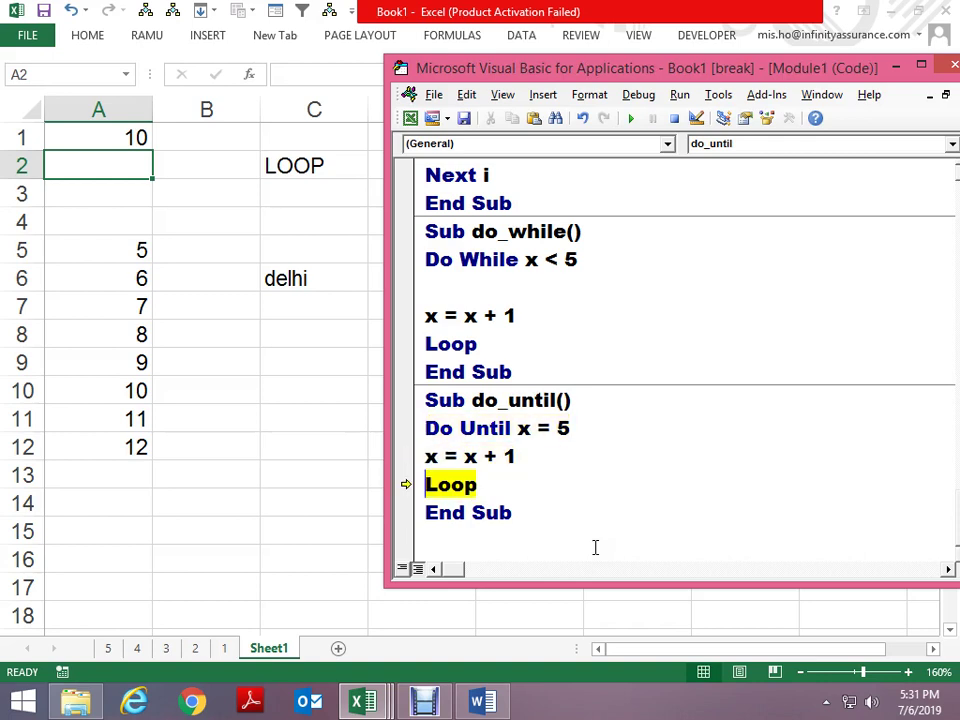
{"action": "key", "text": "F8"}
{"action": "key", "text": "F8"}
{"action": "key", "text": "F8"}
{"action": "key", "text": "F8"}
{"action": "key", "text": "F8"}
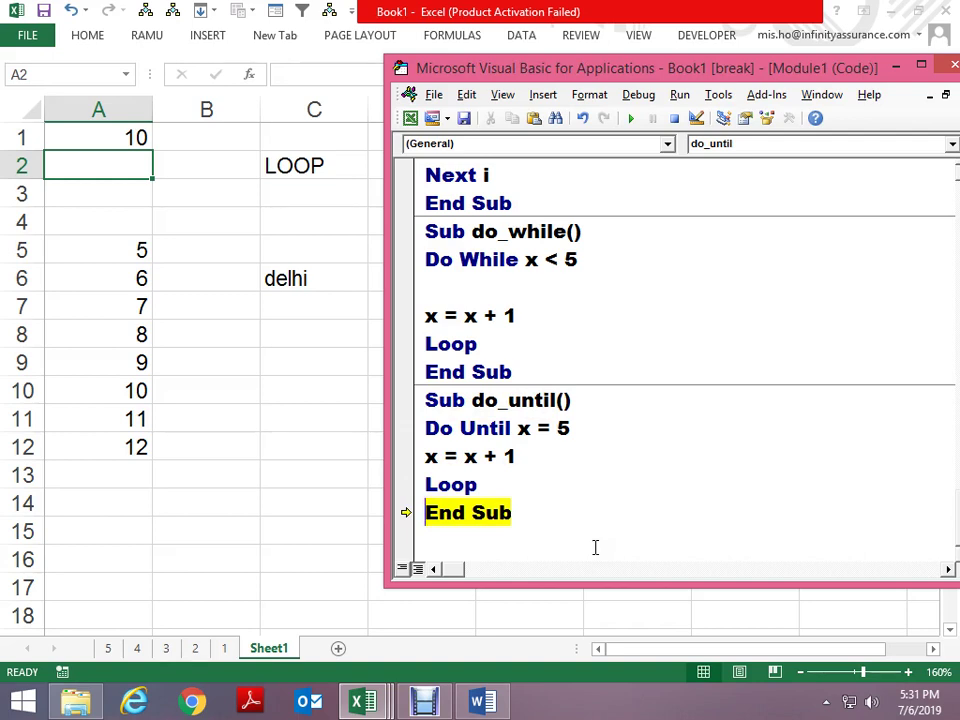
{"action": "key", "text": "Up"}
{"action": "key", "text": "Up"}
{"action": "key", "text": "Up"}
{"action": "key", "text": "End"}
Create Sub dowhile_1 below do_while with a blank line inside it
{"action": "key", "text": "Return"}
{"action": "type", "text": "sub"}
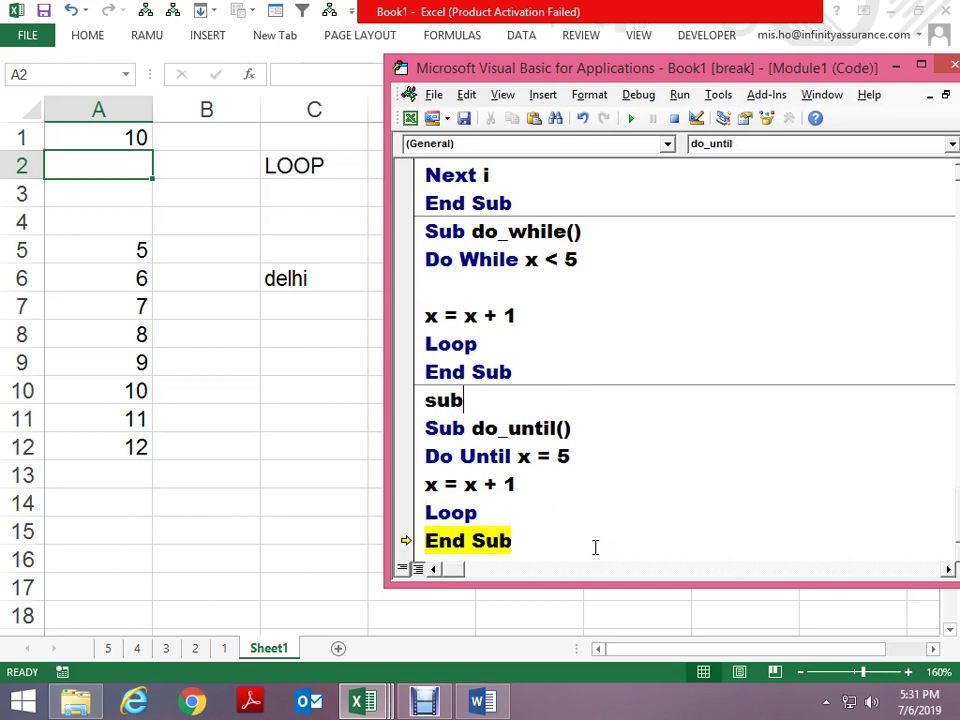
{"action": "type", "text": " dowhil"}
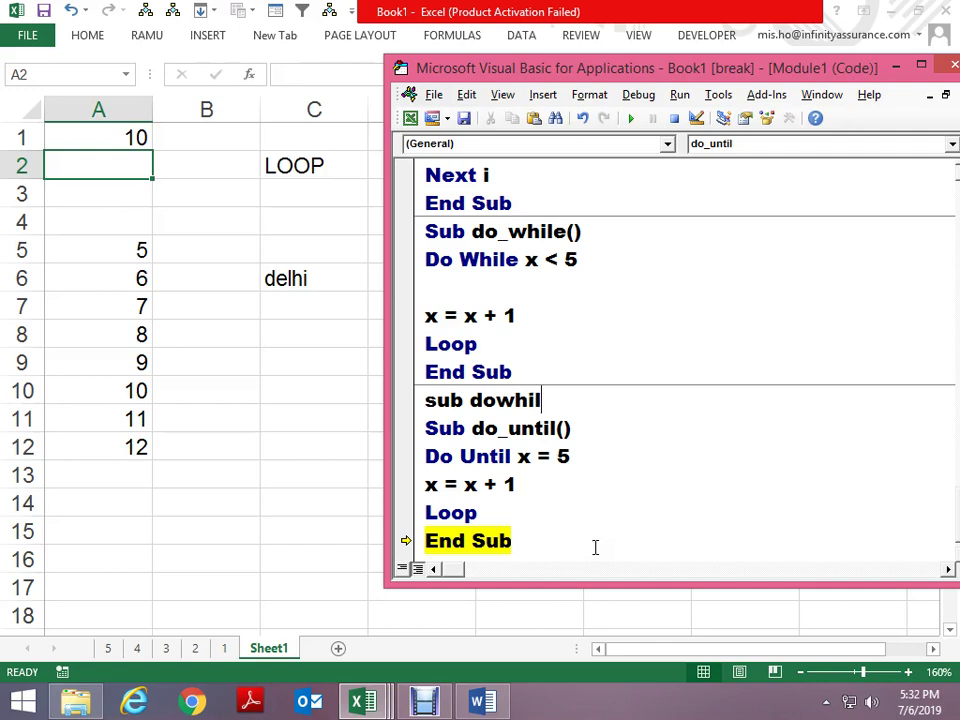
{"action": "type", "text": "e_1"}
{"action": "key", "text": "Return"}
{"action": "key", "text": "Down"}
{"action": "key", "text": "Down"}
{"action": "key", "text": "Down"}
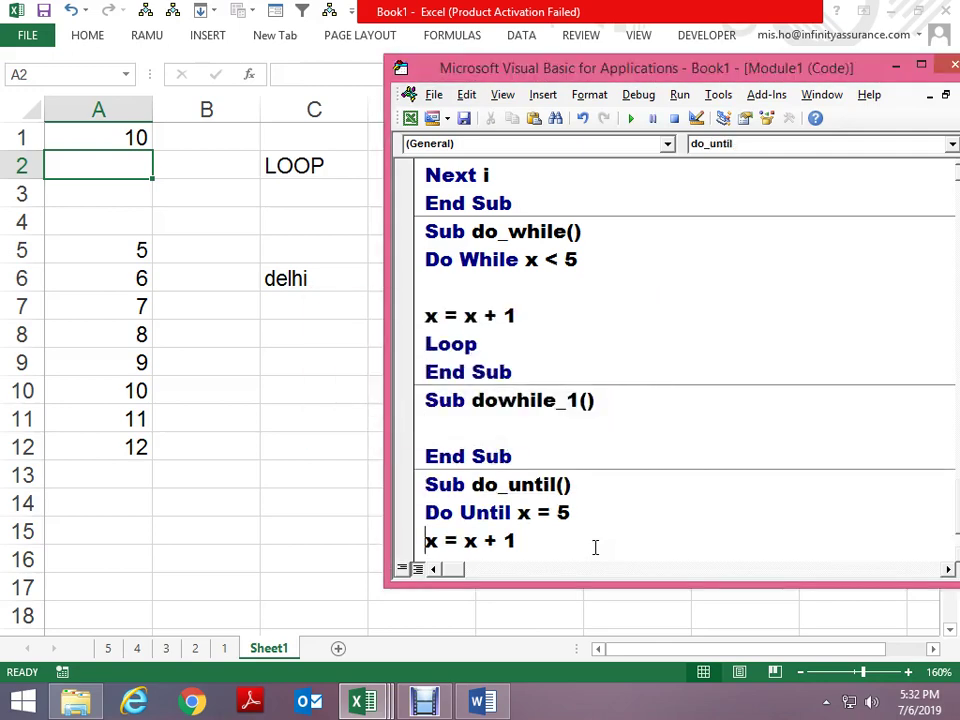
{"action": "key", "text": "Up"}
{"action": "key", "text": "Up"}
{"action": "key", "text": "Up"}
{"action": "key", "text": "Up"}
{"action": "key", "text": "Return"}
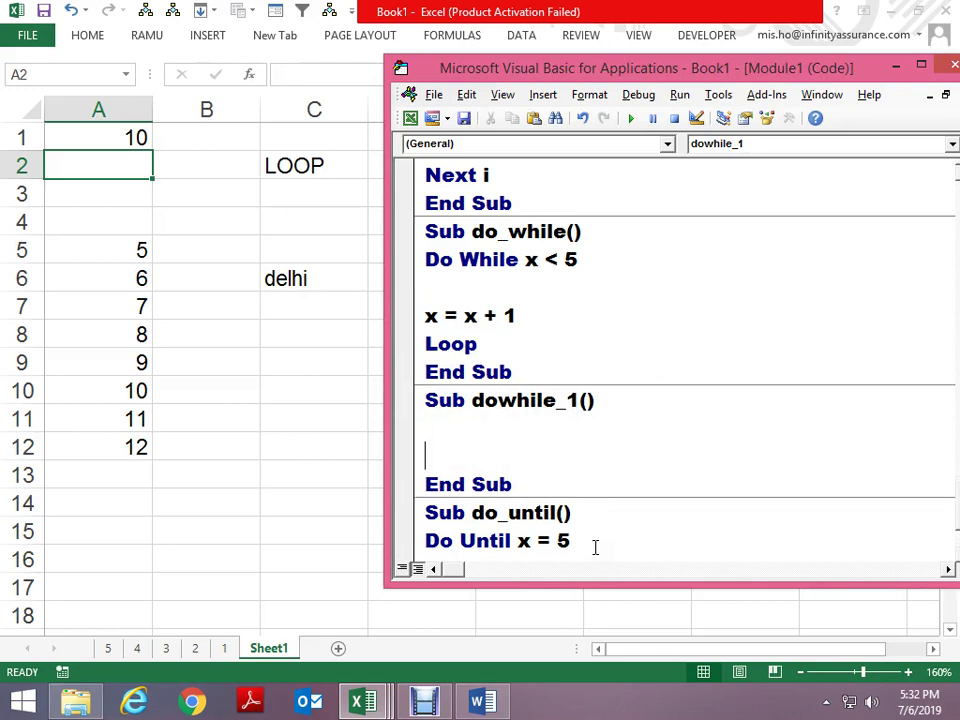
Show and close Module1's properties, step through empty dowhile_1, then add a line
{"action": "key", "text": "F4"}
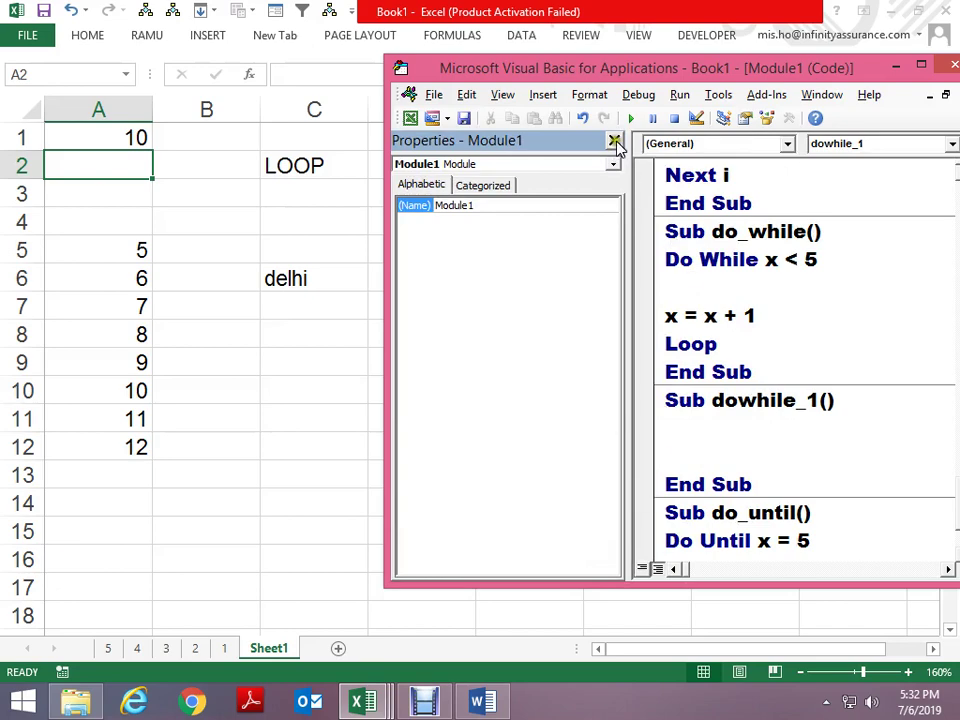
{"action": "left_click", "coordinate": [614, 140]}
{"action": "key", "text": "F8"}
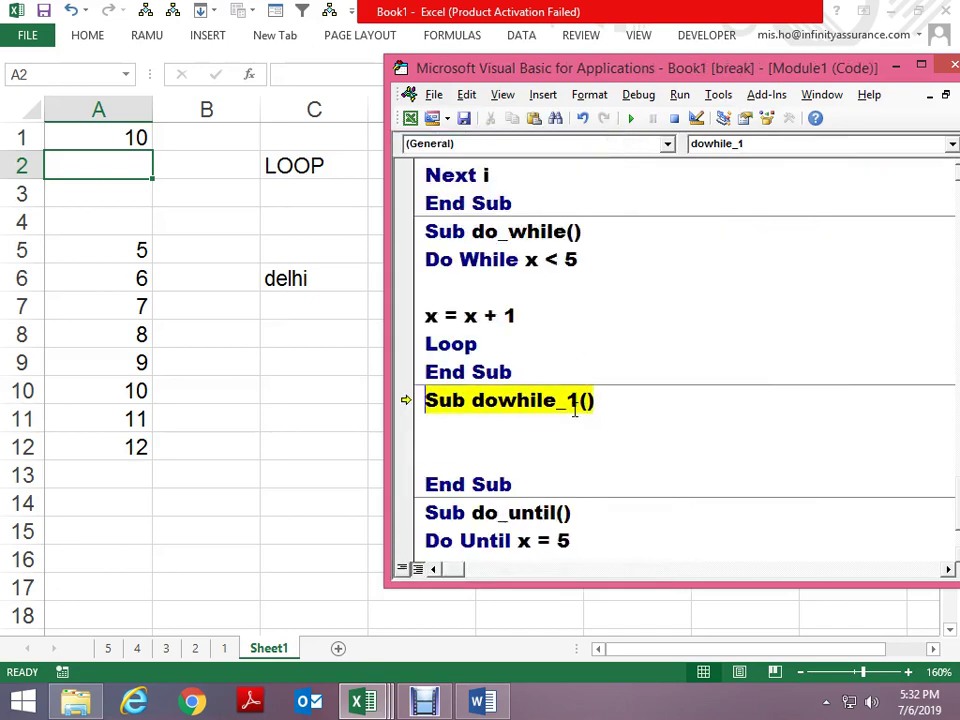
{"action": "key", "text": "F8"}
{"action": "key", "text": "F8"}
{"action": "left_click", "coordinate": [500, 422]}
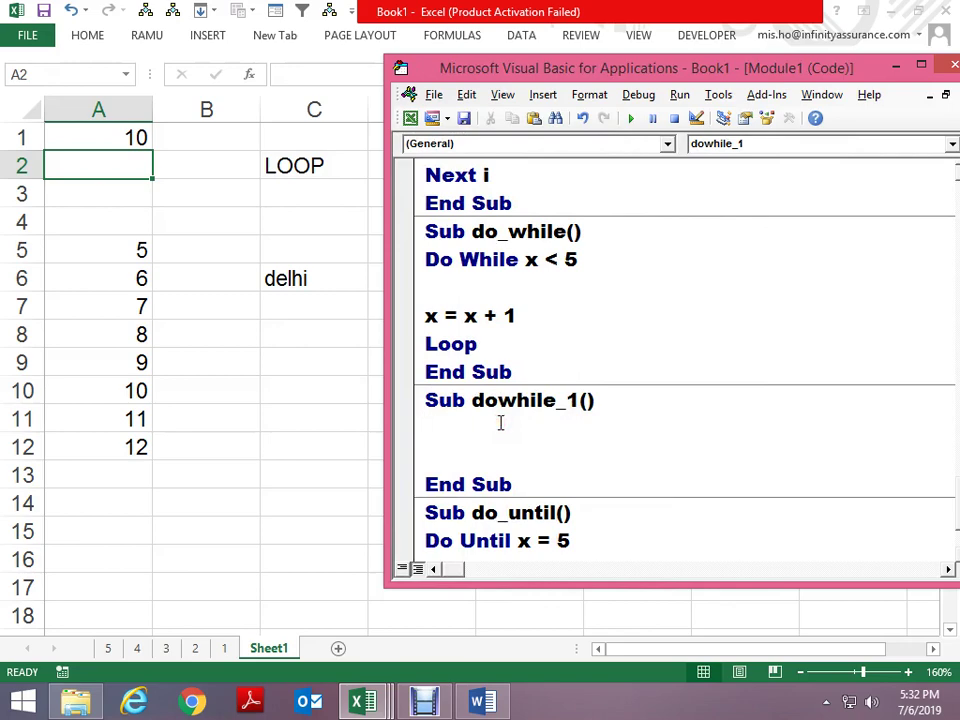
{"action": "key", "text": "Return"}
Type 'do loop x<5' in dowhile_1 and remove the word loop
{"action": "type", "text": "d"}
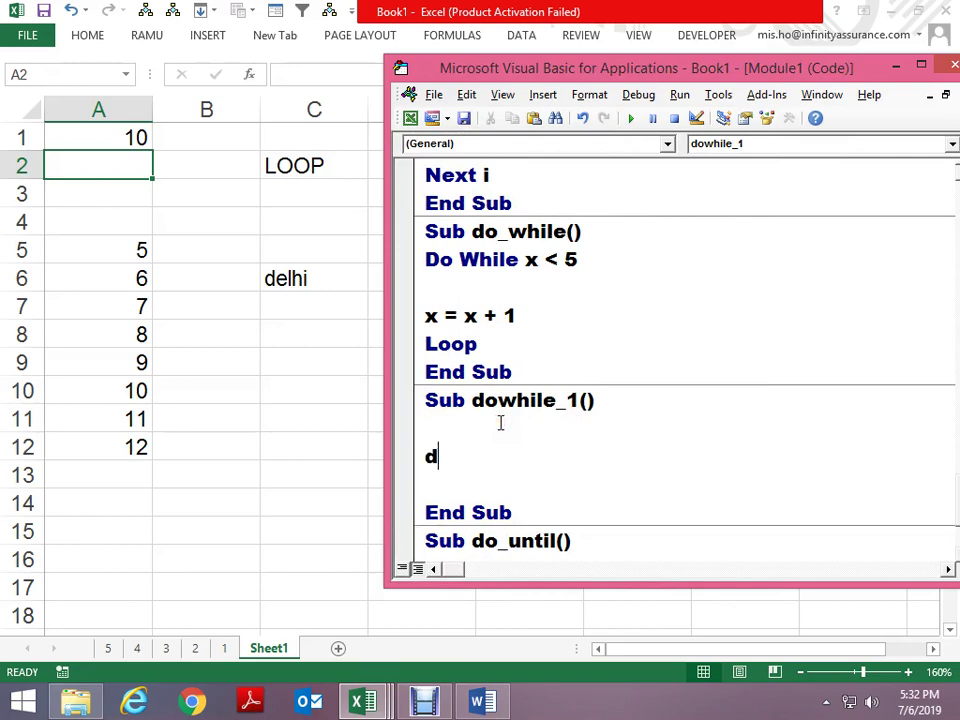
{"action": "key", "text": "BackSpace"}
{"action": "key", "text": "BackSpace"}
{"action": "type", "text": "do loop "}
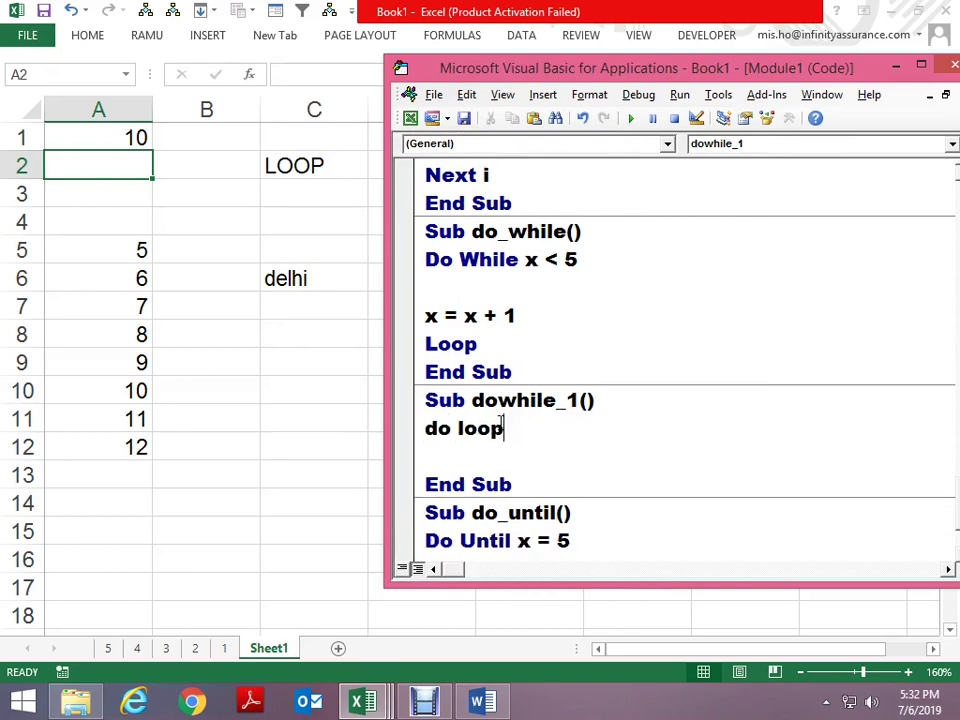
{"action": "type", "text": "x<"}
{"action": "type", "text": "5"}
{"action": "key", "text": "Return"}
{"action": "key", "text": "Return"}
{"action": "left_click", "coordinate": [496, 428]}
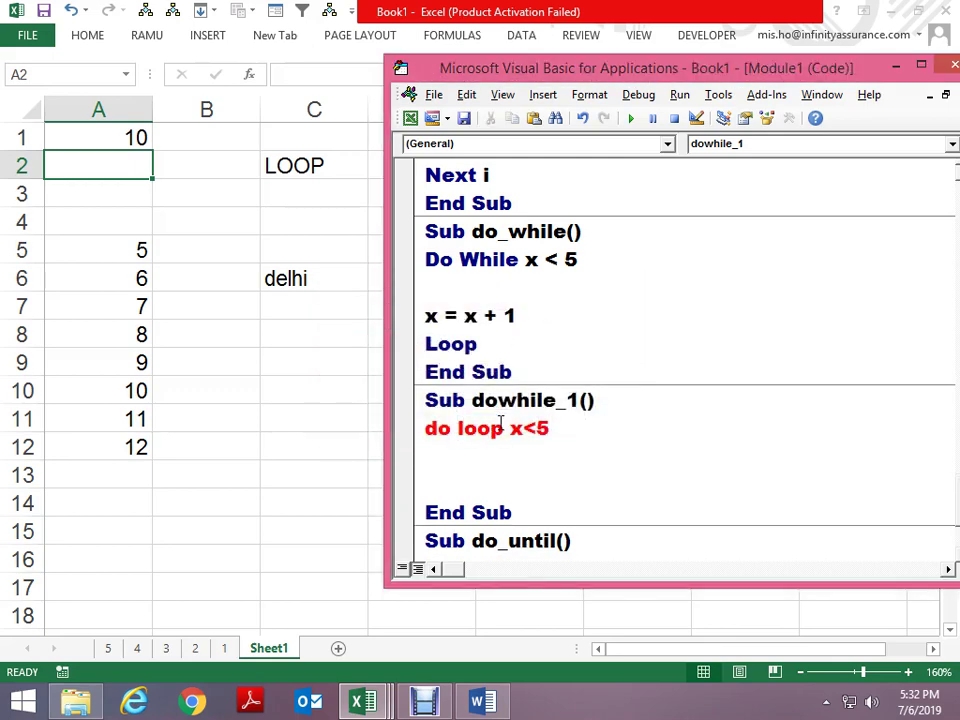
{"action": "key", "text": "BackSpace"}
{"action": "key", "text": "BackSpace"}
{"action": "key", "text": "BackSpace"}
{"action": "key", "text": "Delete"}
Reduce the line to 'do x<5', dismiss the compile errors, and split Do from x<5
{"action": "type", "text": "wh"}
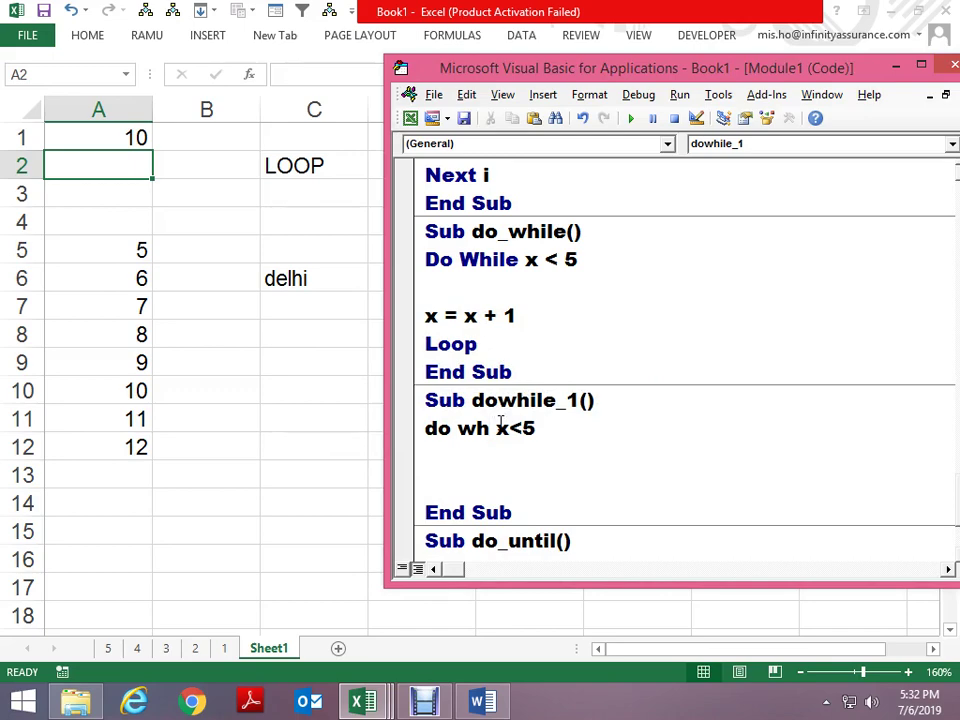
{"action": "key", "text": "BackSpace"}
{"action": "key", "text": "BackSpace"}
{"action": "key", "text": "BackSpace"}
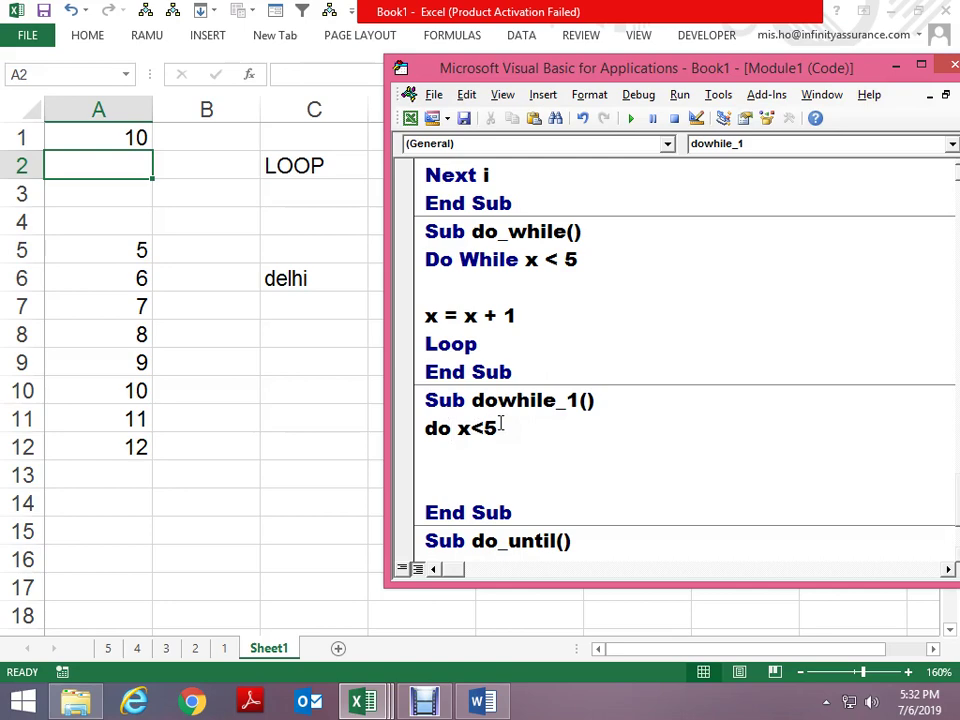
{"action": "key", "text": "BackSpace"}
{"action": "key", "text": "BackSpace"}
{"action": "type", "text": "do"}
{"action": "key", "text": "Down"}
{"action": "left_click", "coordinate": [499, 423]}
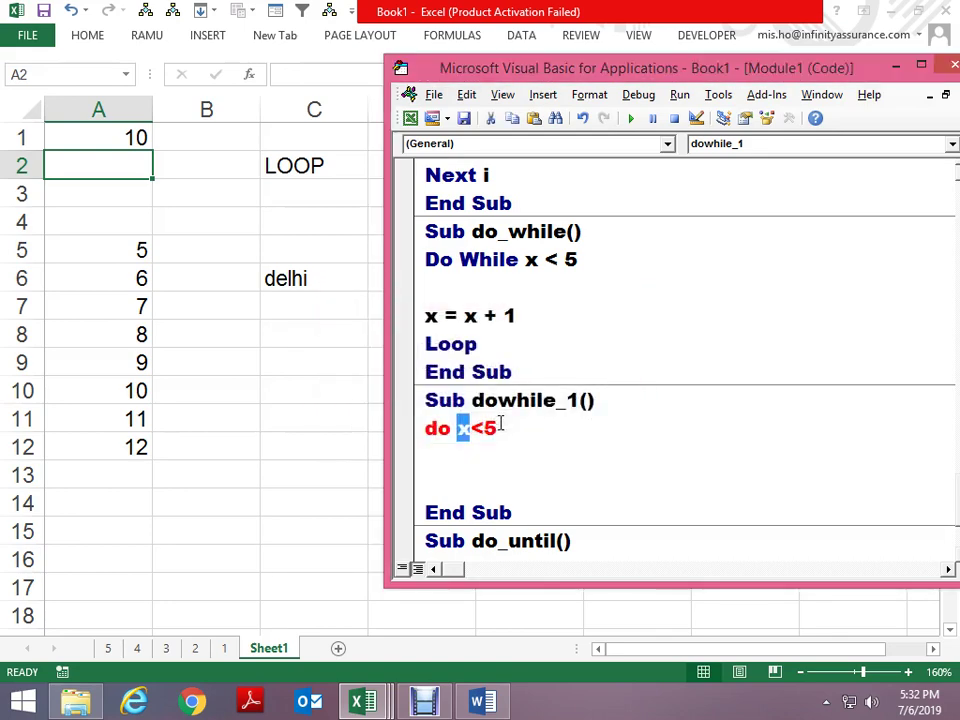
{"action": "key", "text": "Left"}
{"action": "key", "text": "Return"}
{"action": "left_click", "coordinate": [500, 424]}
{"action": "left_click", "coordinate": [500, 422]}
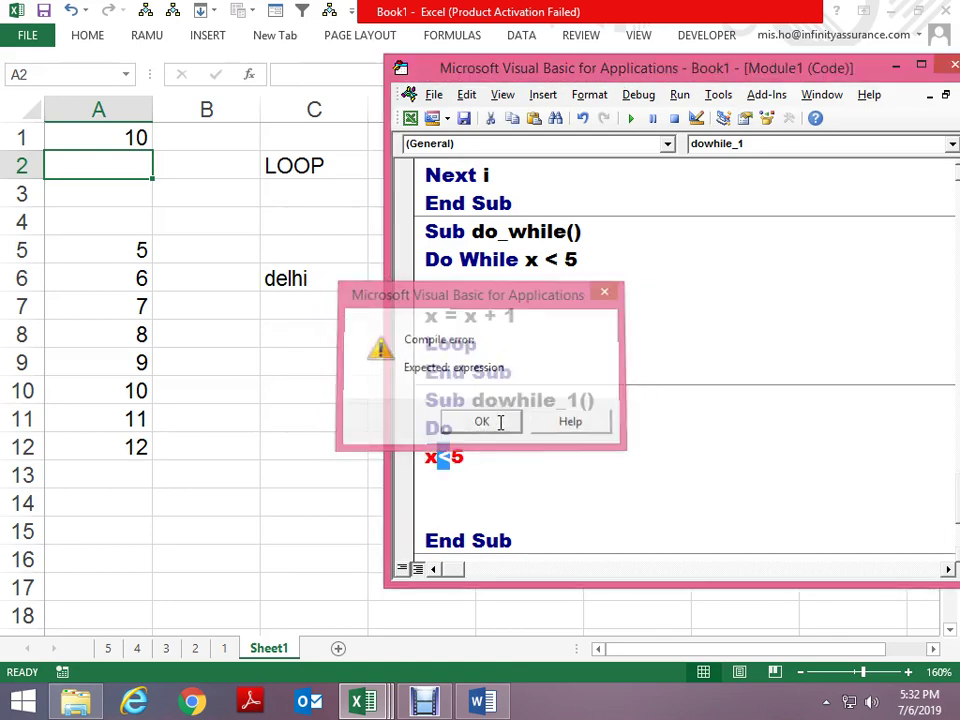
{"action": "key", "text": "Home"}
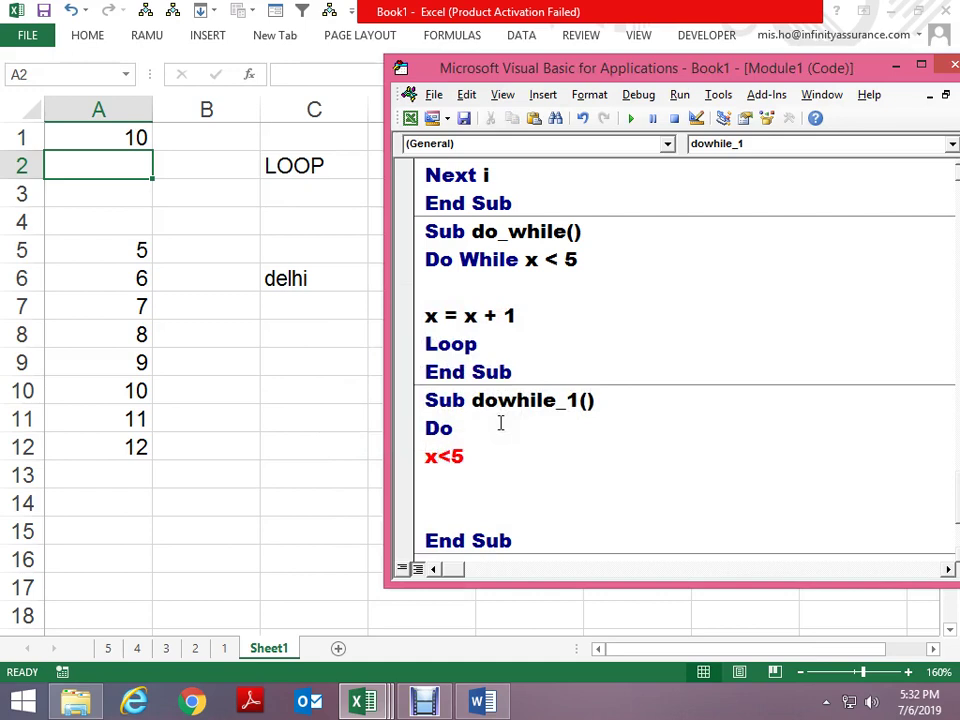
Add 'while' after Do and dismiss the resulting compile error
{"action": "left_click", "coordinate": [500, 424]}
{"action": "type", "text": "whil"}
{"action": "type", "text": "e"}
{"action": "key", "text": "Return"}
{"action": "key", "text": "Return"}
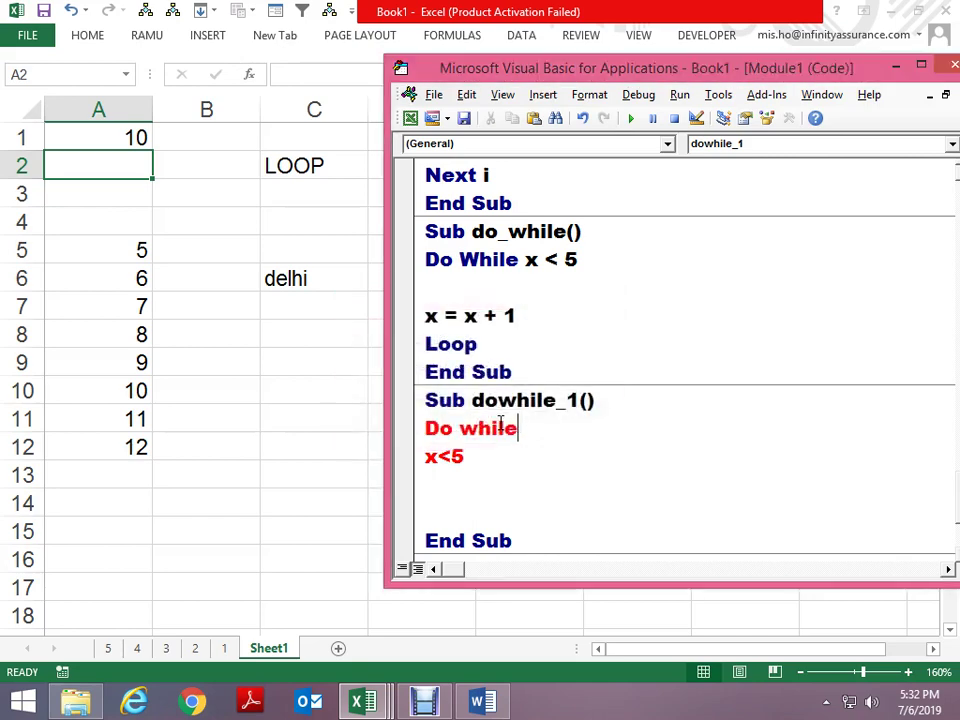
{"action": "key", "text": "Return"}
{"action": "left_click", "coordinate": [481, 421]}
Delete the x<5 and Do while lines and enter a 'do loop' line instead
{"action": "key", "text": "shift+End"}
{"action": "key", "text": "Delete"}
{"action": "key", "text": "Down"}
{"action": "key", "text": "Up"}
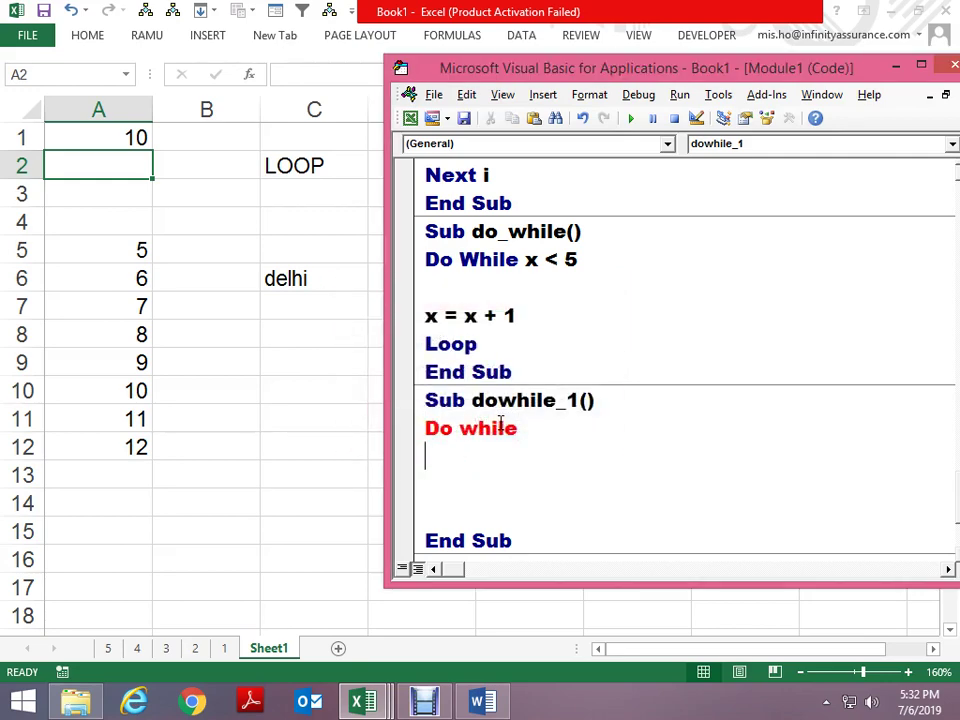
{"action": "key", "text": "Up"}
{"action": "key", "text": "shift+End"}
{"action": "key", "text": "Delete"}
{"action": "key", "text": "Delete"}
{"action": "key", "text": "Delete"}
{"action": "key", "text": "Delete"}
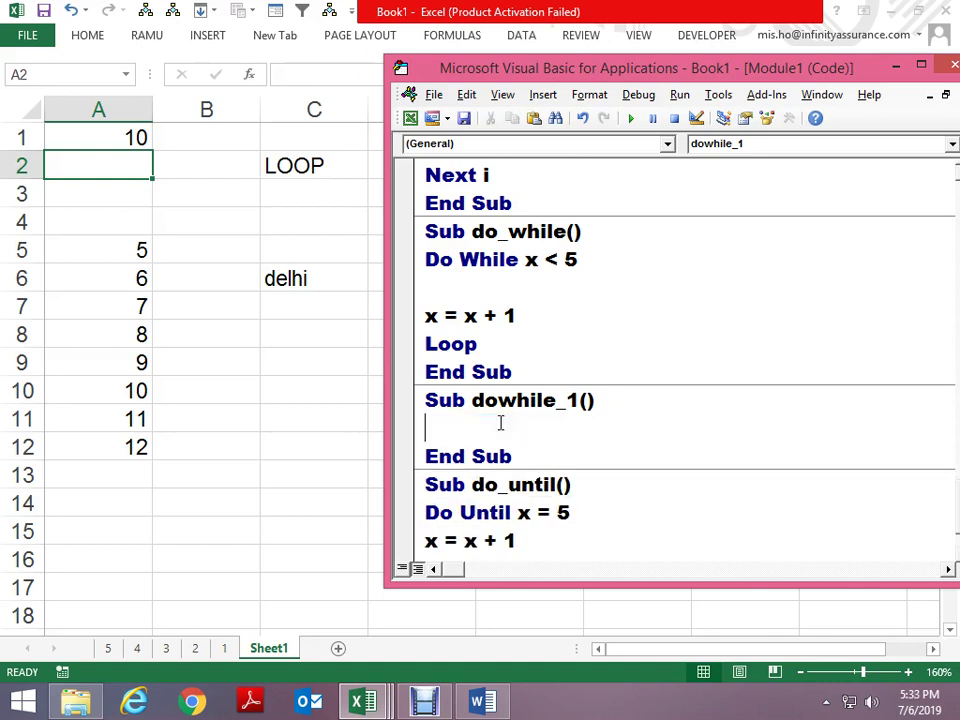
{"action": "type", "text": "d"}
{"action": "type", "text": "o loop"}
{"action": "key", "text": "Return"}
Dismiss the compile errors, try a while line, and trim the do loop line to Loop
{"action": "left_click", "coordinate": [500, 422]}
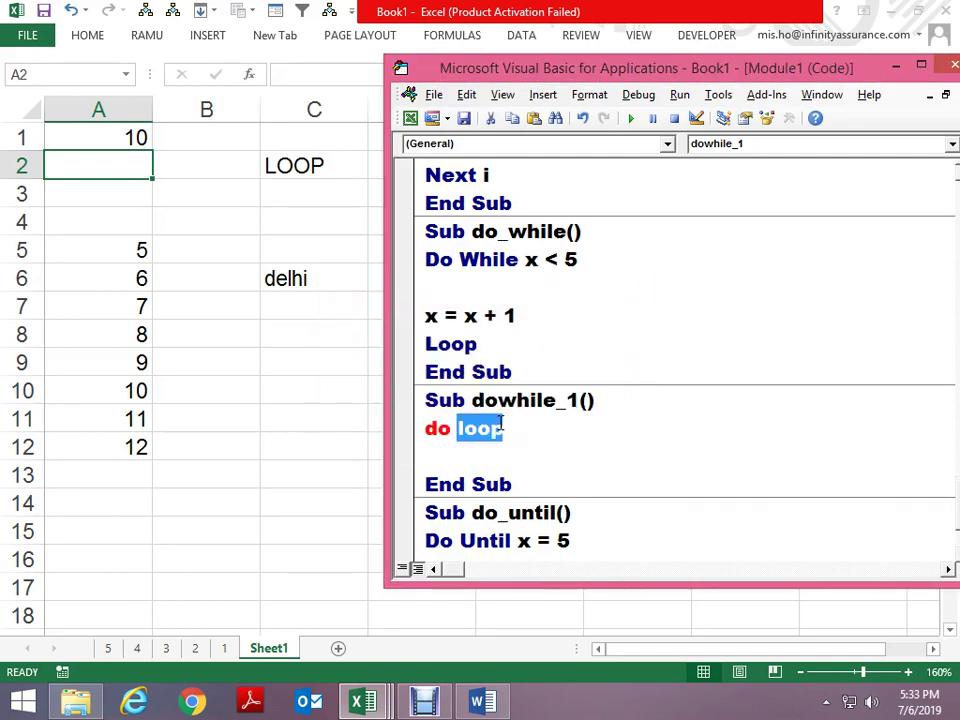
{"action": "key", "text": "Down"}
{"action": "type", "text": "wh"}
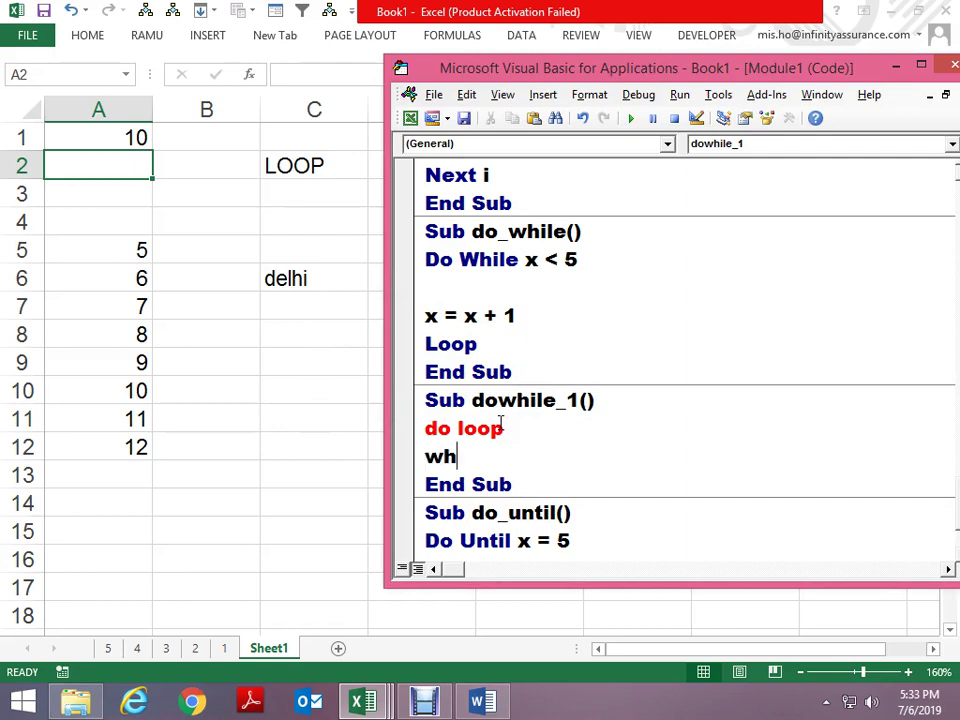
{"action": "type", "text": "ile"}
{"action": "key", "text": "Return"}
{"action": "left_click", "coordinate": [500, 422]}
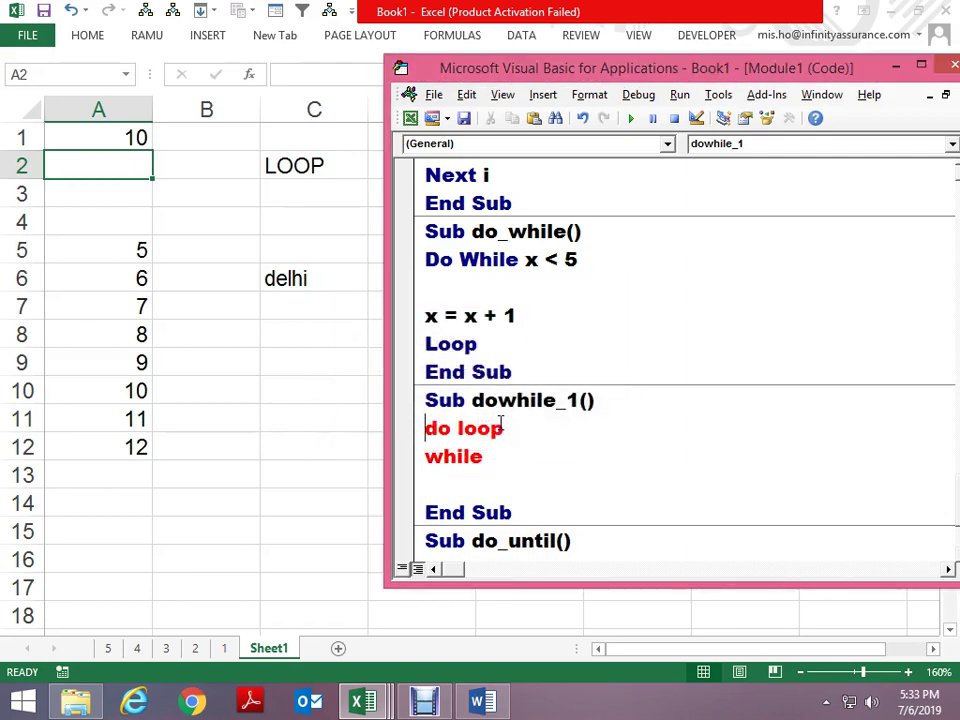
{"action": "key", "text": "Home"}
{"action": "key", "text": "Delete"}
{"action": "key", "text": "Delete"}
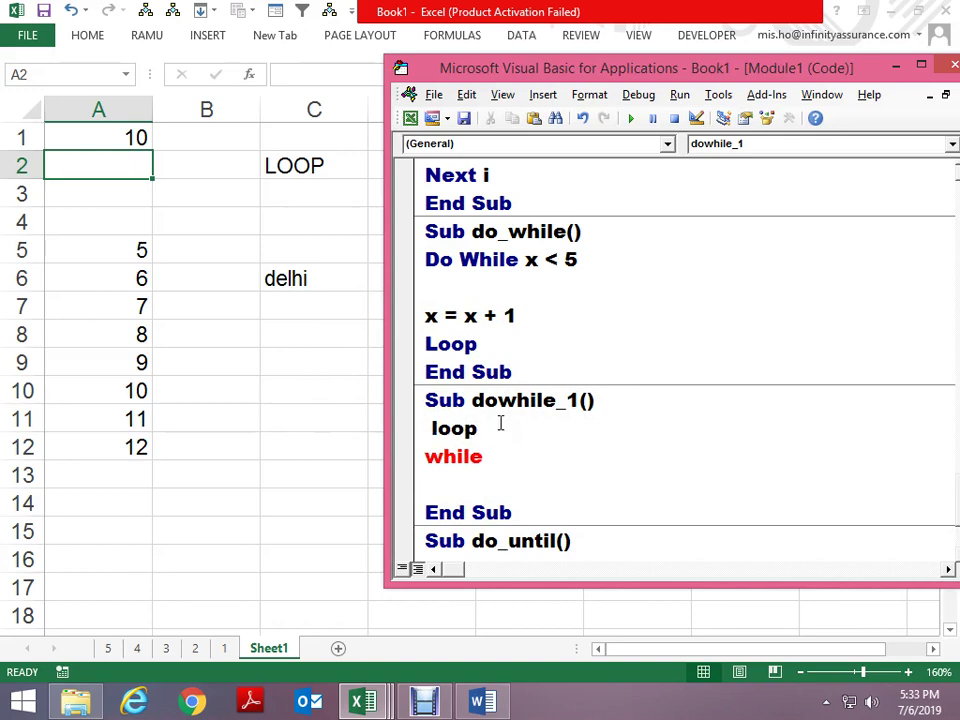
{"action": "key", "text": "Delete"}
Replace the while line with a dowhile line and delete the stray x below Loop
{"action": "key", "text": "Down"}
{"action": "key", "text": "shift+End"}
{"action": "key", "text": "Delete"}
{"action": "key", "text": "Down"}
{"action": "type", "text": "do whi"}
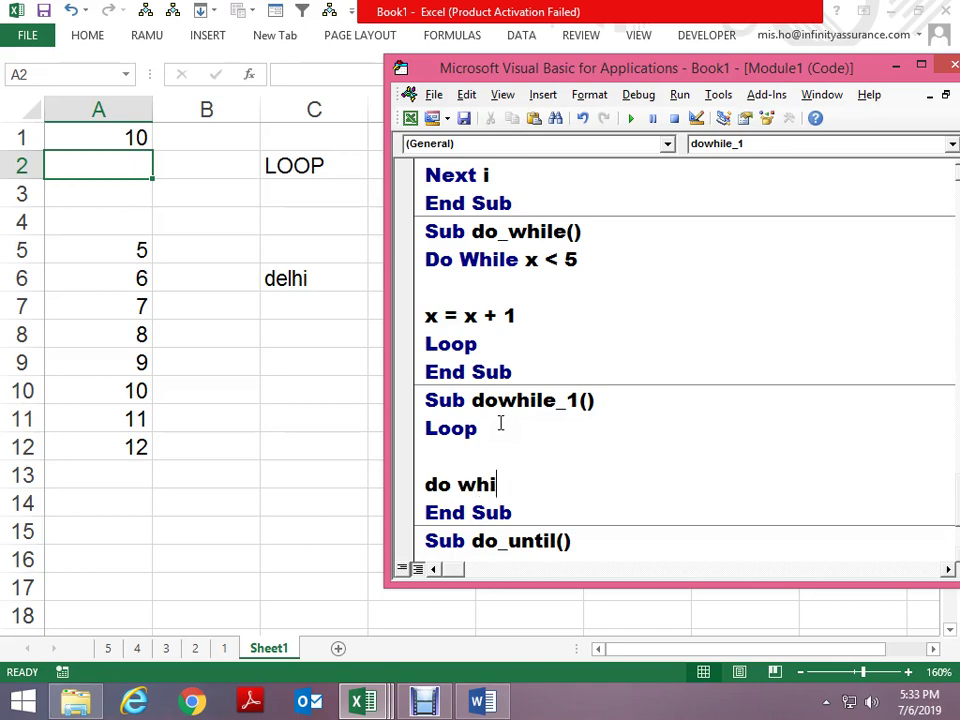
{"action": "type", "text": "le"}
{"action": "key", "text": "Down"}
{"action": "key", "text": "Return"}
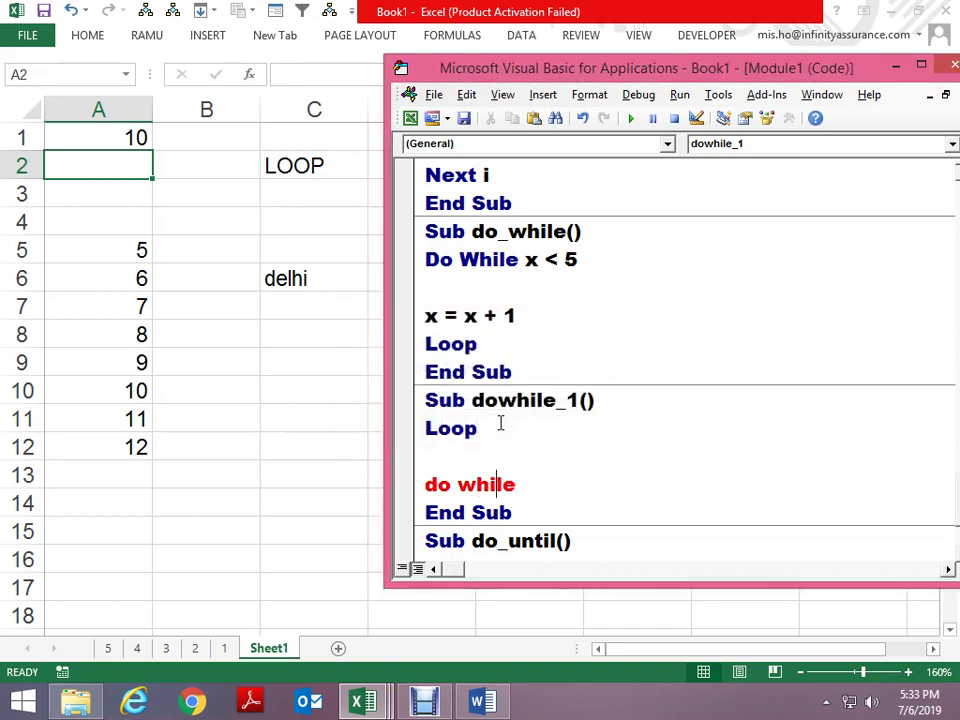
{"action": "key", "text": "Left"}
{"action": "key", "text": "Left"}
{"action": "key", "text": "Left"}
{"action": "key", "text": "BackSpace"}
{"action": "key", "text": "Up"}
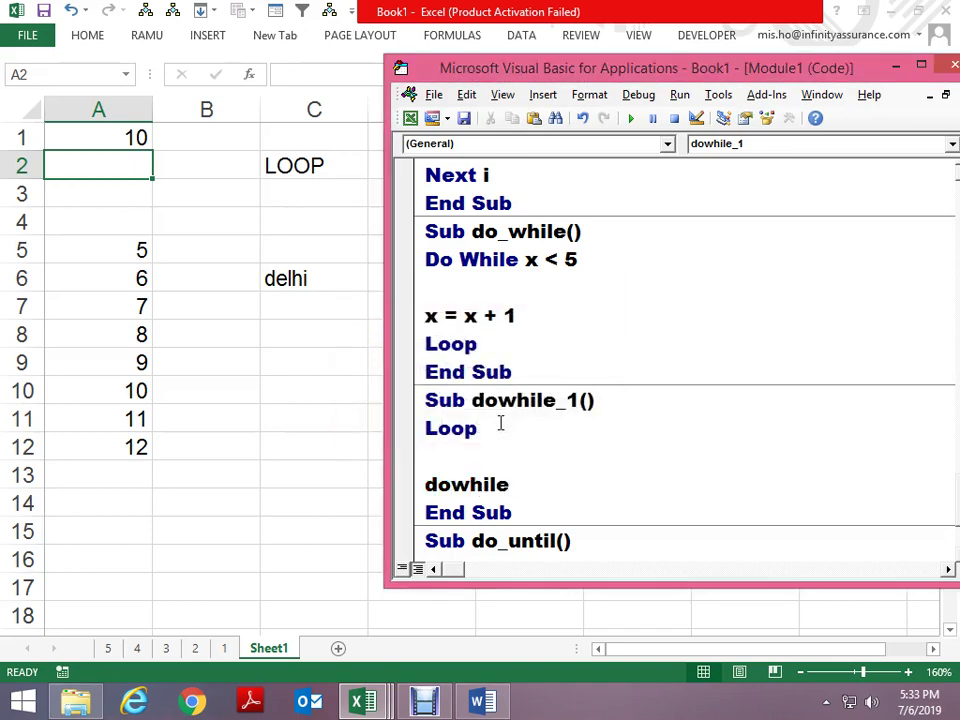
{"action": "key", "text": "Down"}
{"action": "key", "text": "Right"}
{"action": "key", "text": "Right"}
{"action": "key", "text": "Up"}
{"action": "type", "text": "x"}
{"action": "key", "text": "shift+Left"}
{"action": "key", "text": "BackSpace"}
Try an x<5 condition after Loop, then delete the invalid x<5 line and select Loop through dowhile
{"action": "key", "text": "Up"}
{"action": "key", "text": "End"}
{"action": "type", "text": "x<5"}
{"action": "key", "text": "Down"}
{"action": "key", "text": "Return"}
{"action": "key", "text": "Delete"}
{"action": "key", "text": "Delete"}
{"action": "key", "text": "Delete"}
{"action": "key", "text": "Return"}
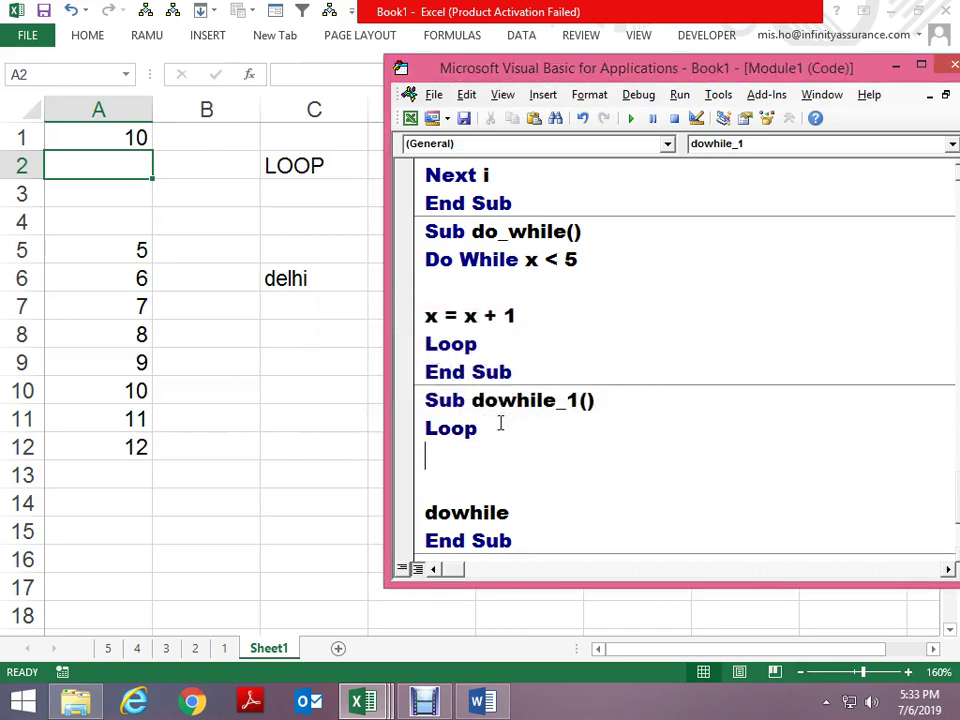
{"action": "type", "text": "x"}
{"action": "type", "text": "<5"}
{"action": "key", "text": "Down"}
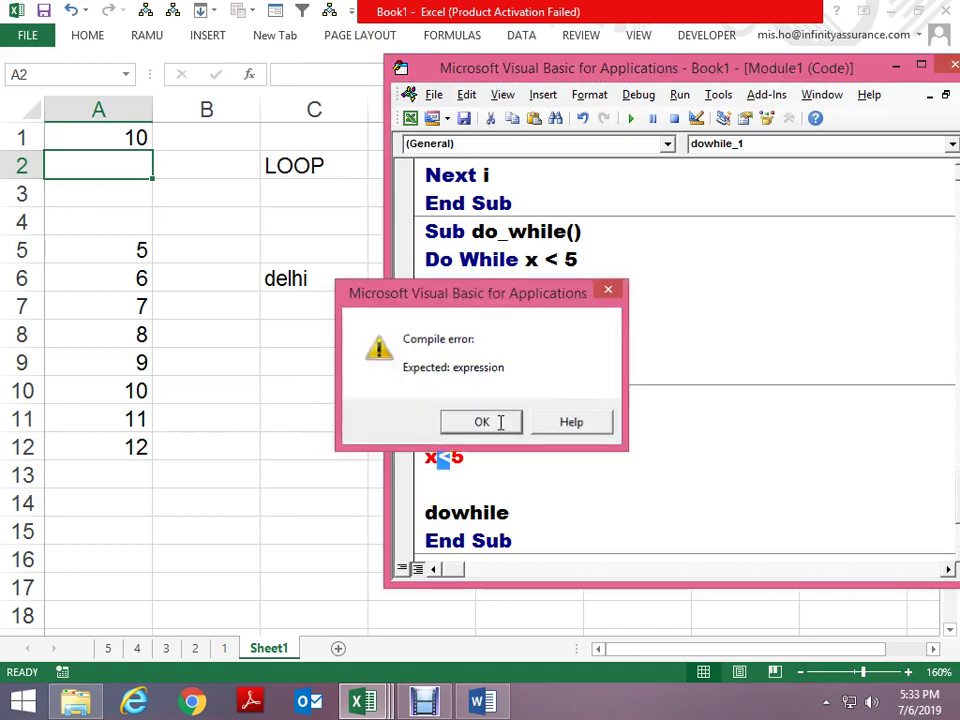
{"action": "key", "text": "Return"}
{"action": "key", "text": "End"}
{"action": "key", "text": "shift+Home"}
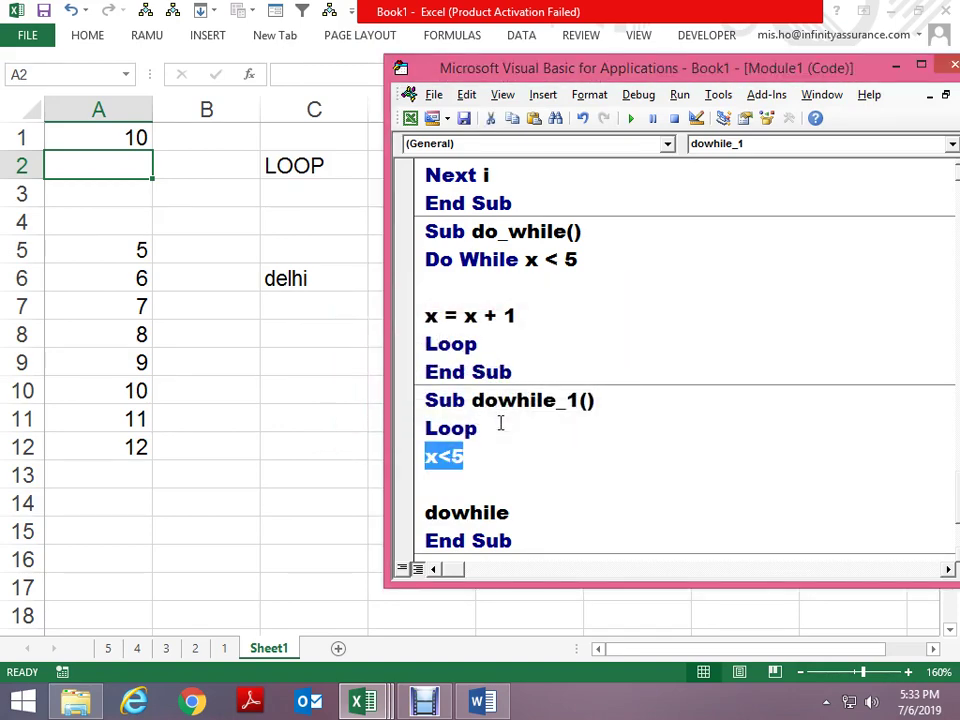
{"action": "key", "text": "Delete"}
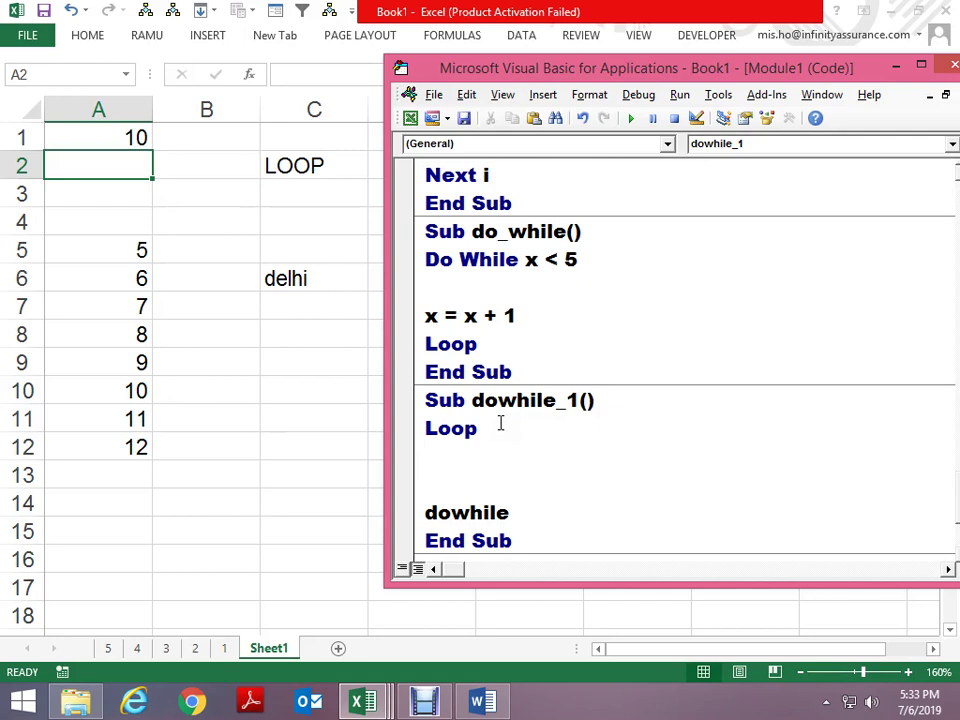
{"action": "key", "text": "Up"}
{"action": "key", "text": "shift+Down"}
{"action": "key", "text": "shift+Down"}
{"action": "key", "text": "shift+Down"}
{"action": "key", "text": "shift+Down"}
Delete the leftover loop lines in dowhile_1 and the blank line inside do_while
{"action": "key", "text": "Delete"}
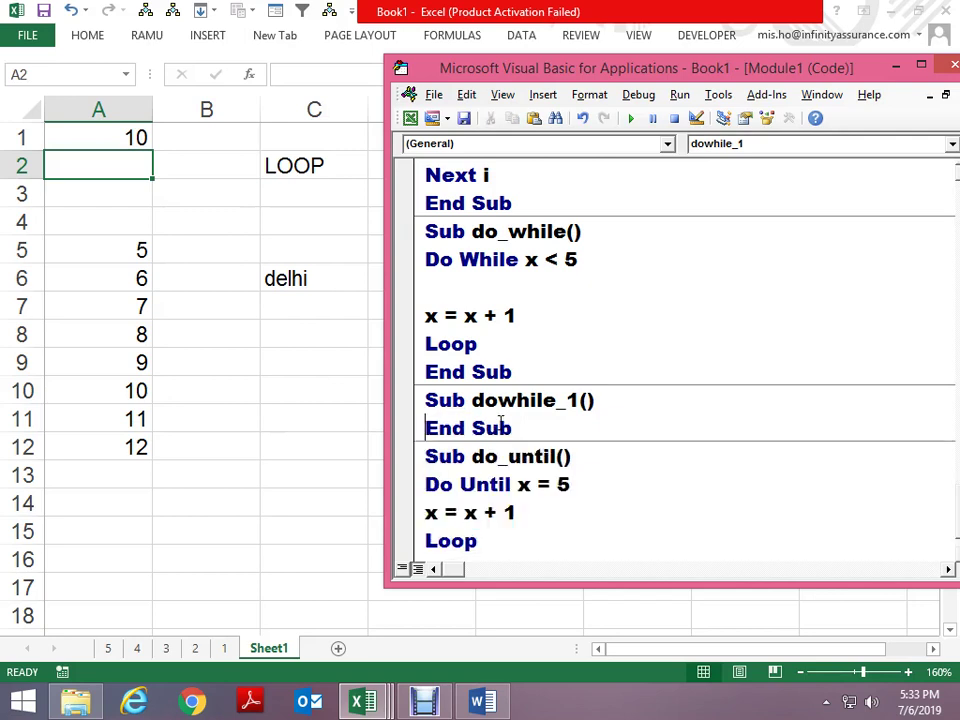
{"action": "key", "text": "Up"}
{"action": "key", "text": "Up"}
{"action": "key", "text": "Up"}
{"action": "key", "text": "Up"}
{"action": "key", "text": "Up"}
{"action": "key", "text": "Delete"}
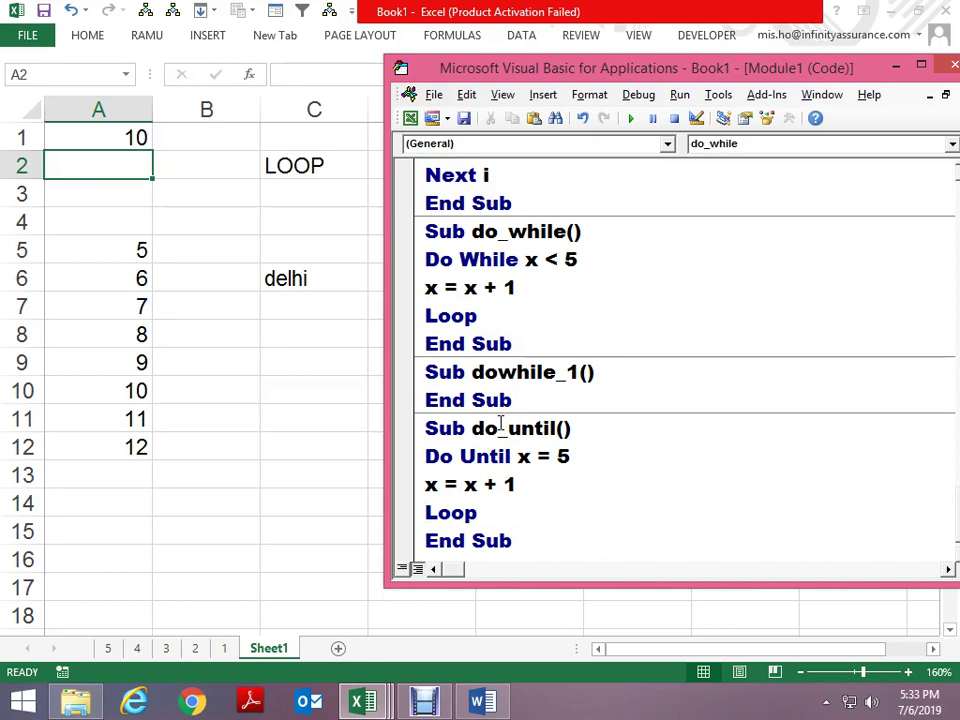
Select the whole empty Sub dowhile_1 block and delete it
{"action": "key", "text": "Down"}
{"action": "key", "text": "Down"}
{"action": "key", "text": "Down"}
{"action": "key", "text": "Down"}
{"action": "key", "text": "Return"}
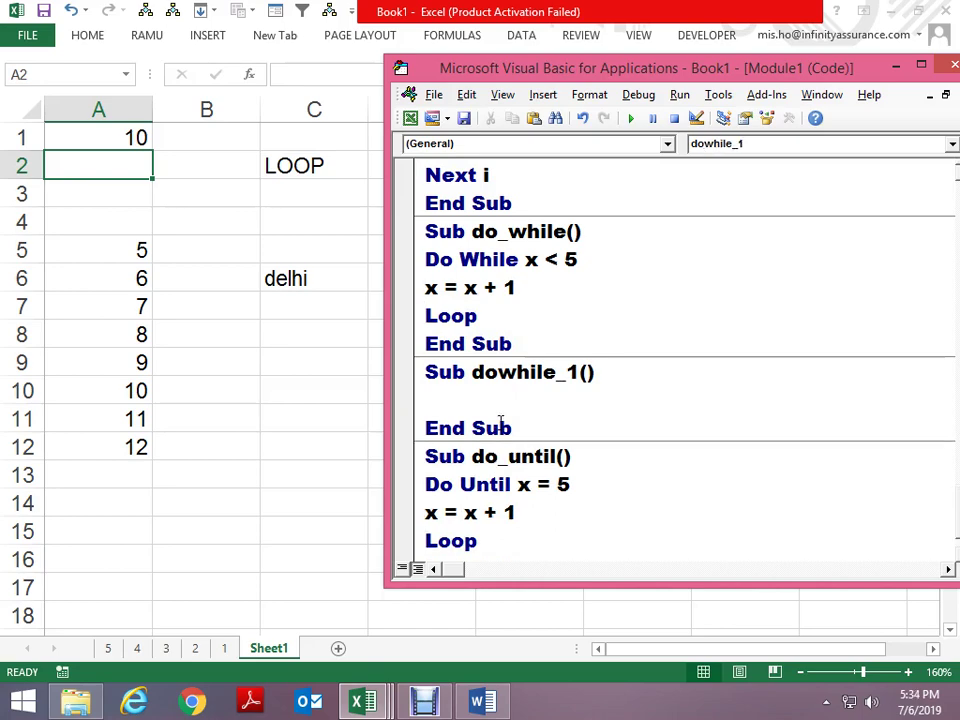
{"action": "key", "text": "Up"}
{"action": "key", "text": "Up"}
{"action": "key", "text": "shift+Down"}
{"action": "key", "text": "shift+Down"}
{"action": "key", "text": "shift+Down"}
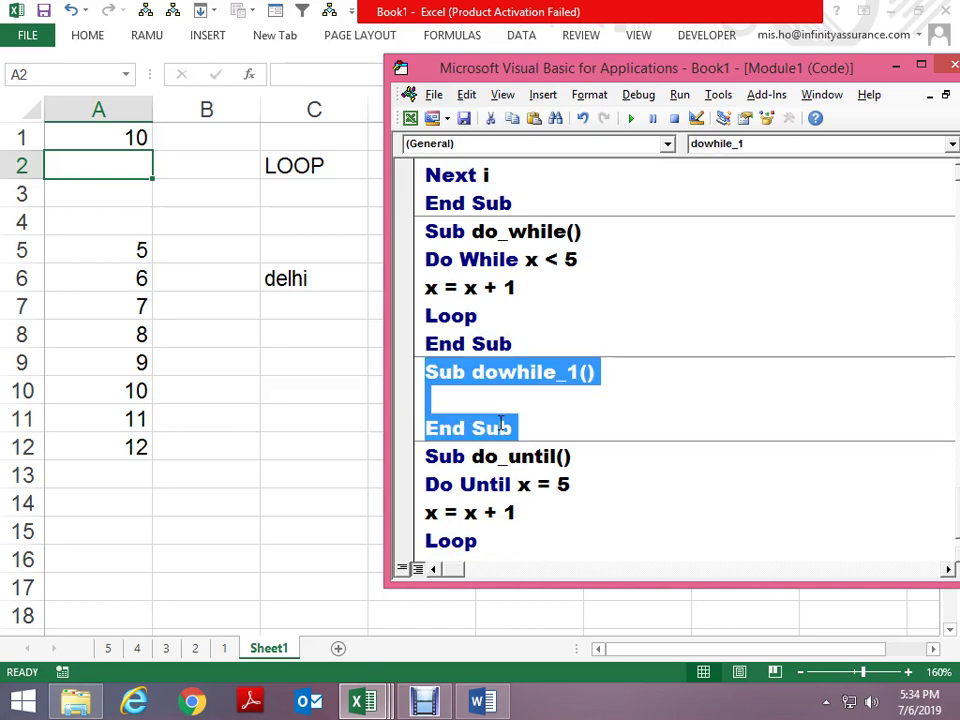
{"action": "key", "text": "Delete"}
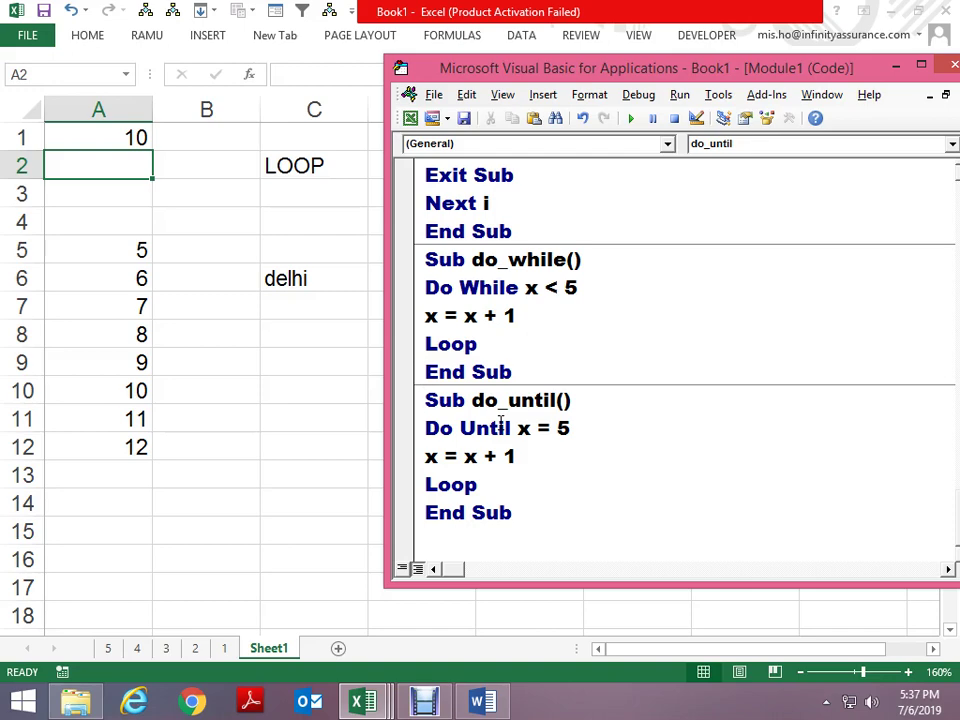
In the worksheet, fill column A to row 31 with formulas adding 15 to the cell above
{"action": "key", "text": "alt+F11"}
{"action": "key", "text": "Down"}
{"action": "key", "text": "Down"}
{"action": "key", "text": "Down"}
{"action": "key", "text": "Down"}
{"action": "key", "text": "Down"}
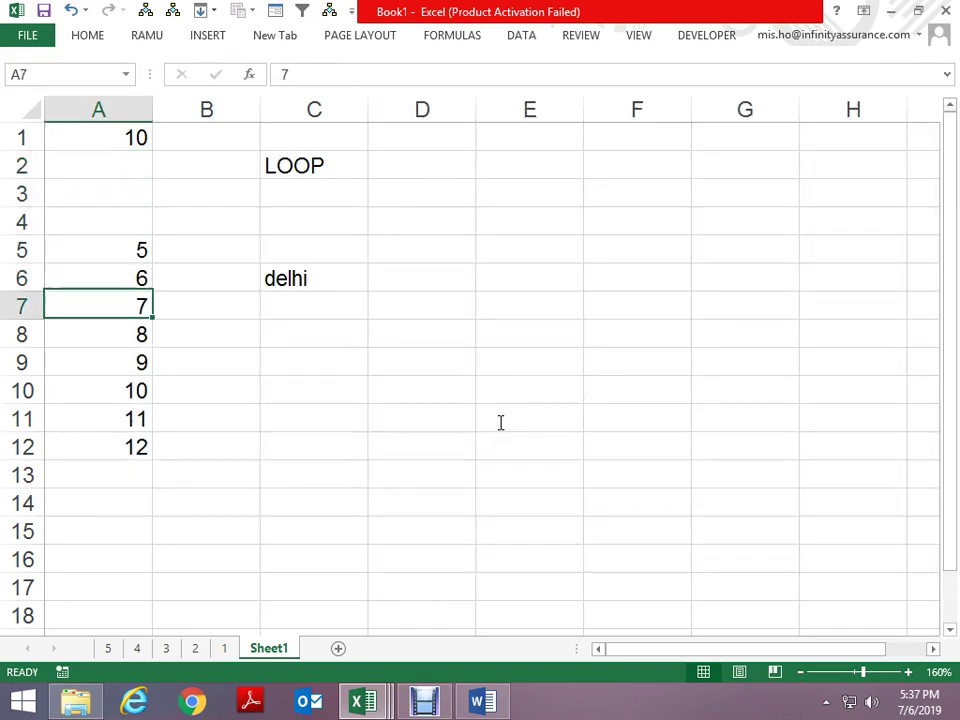
{"action": "key", "text": "Down"}
{"action": "key", "text": "Down"}
{"action": "key", "text": "Down"}
{"action": "key", "text": "Down"}
{"action": "type", "text": "+"}
{"action": "key", "text": "Up"}
{"action": "type", "text": "+1"}
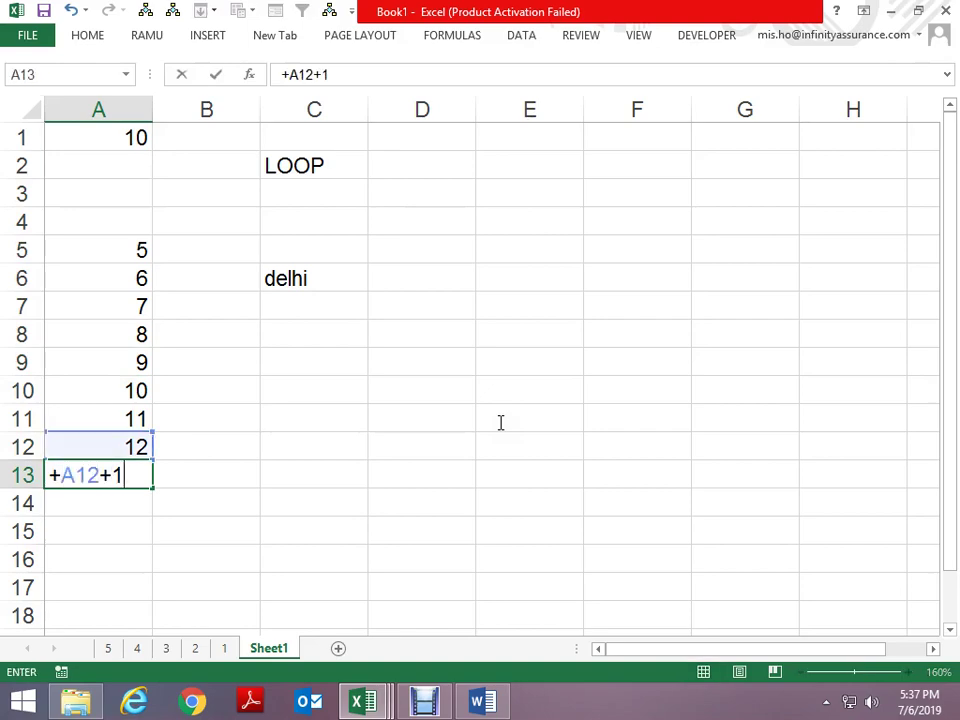
{"action": "type", "text": "5"}
{"action": "key", "text": "ctrl+Return"}
{"action": "key", "text": "shift+Down"}
{"action": "key", "text": "shift+Down"}
{"action": "key", "text": "shift+Down"}
{"action": "key", "text": "shift+Down"}
{"action": "key", "text": "shift+Down"}
{"action": "key", "text": "shift+Down"}
{"action": "key", "text": "ctrl+d"}
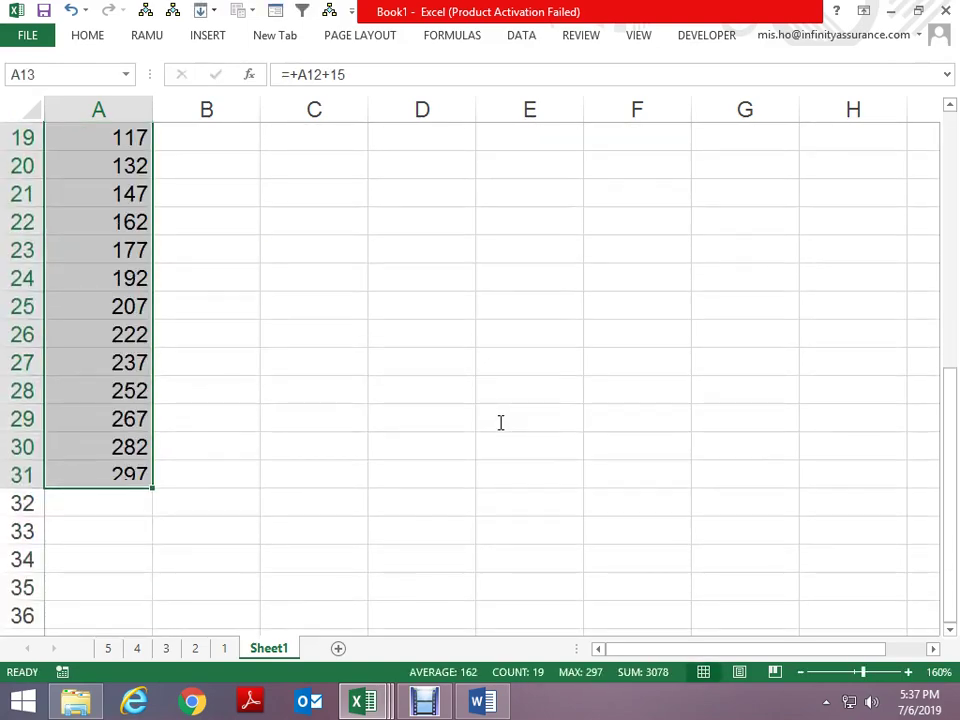
{"action": "key", "text": "ctrl+Up"}
{"action": "key", "text": "Right"}
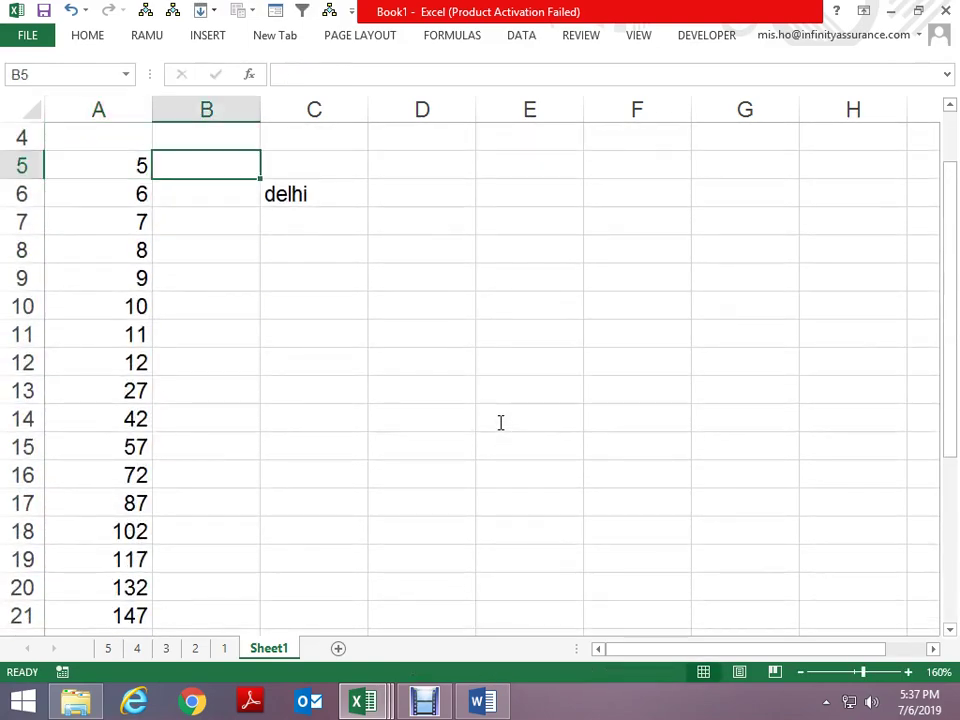
{"action": "type", "text": "="}
{"action": "key", "text": "Left"}
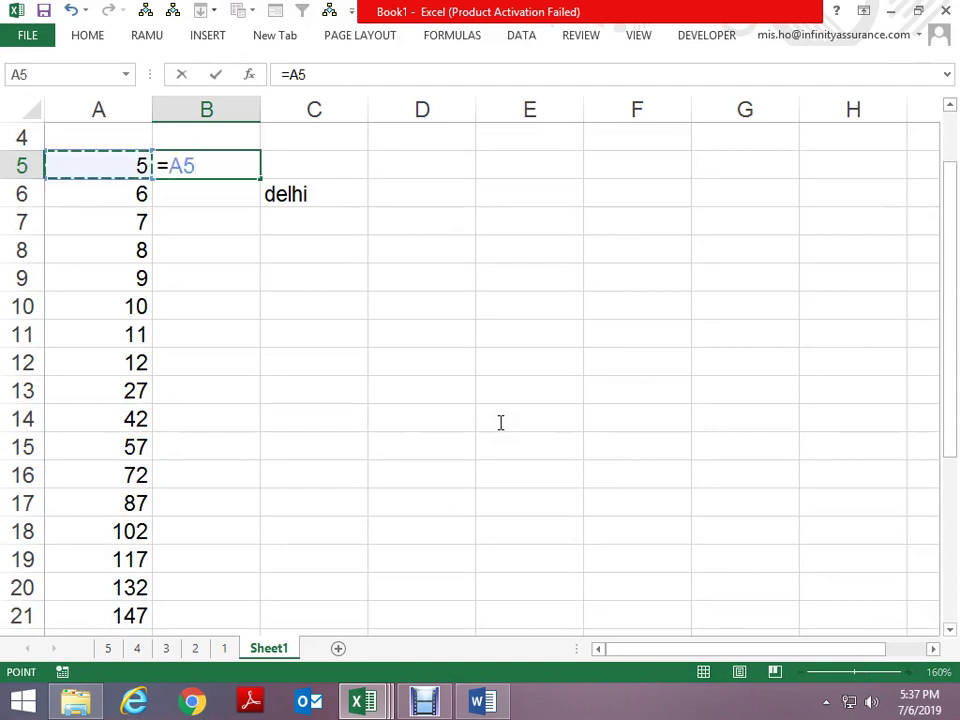
{"action": "type", "text": "%"}
{"action": "key", "text": "BackSpace"}
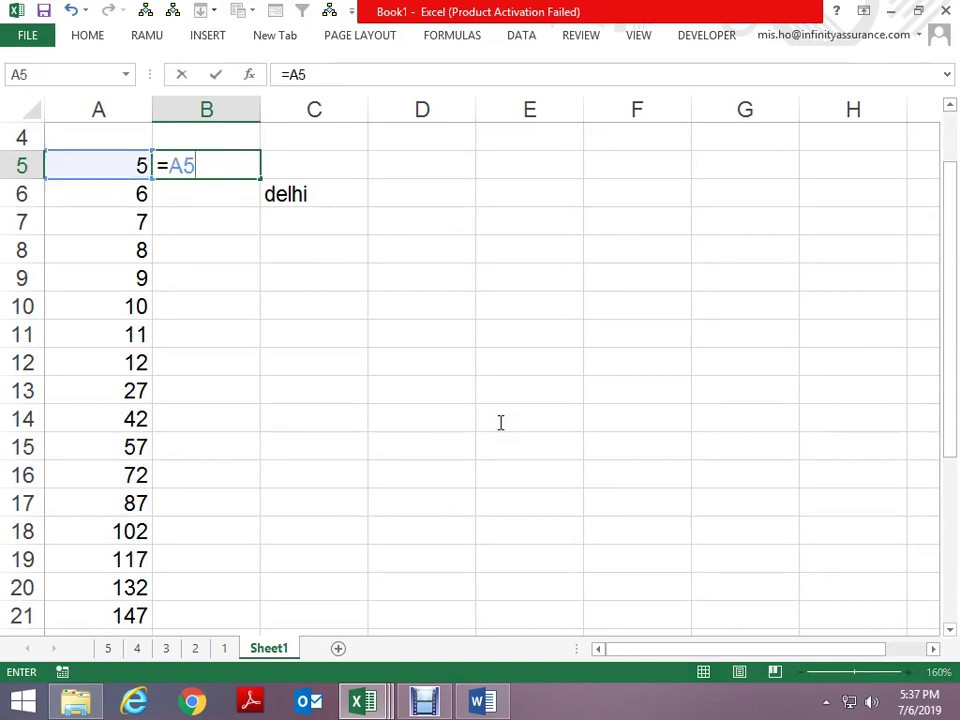
{"action": "type", "text": "@gamil.c"}
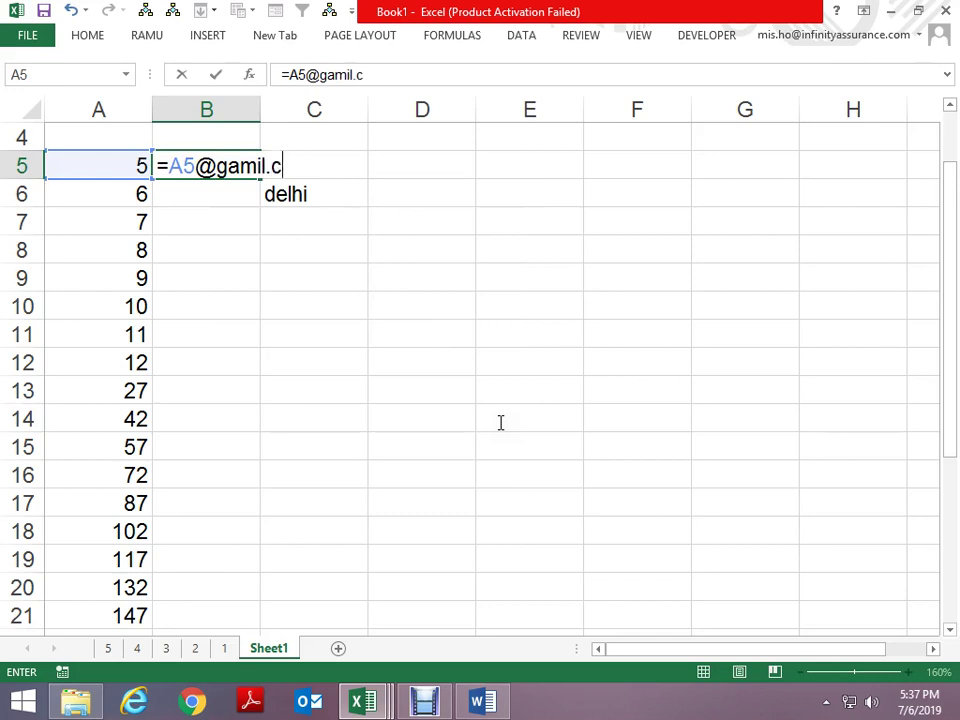
{"action": "type", "text": "om"}
{"action": "key", "text": "Return"}
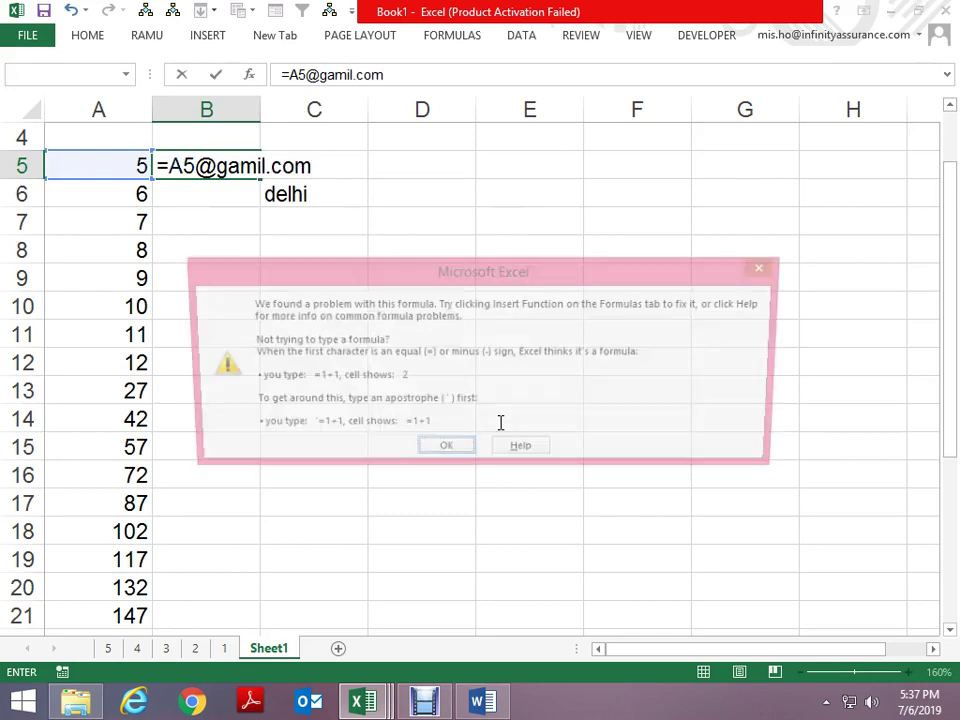
{"action": "key", "text": "Return"}
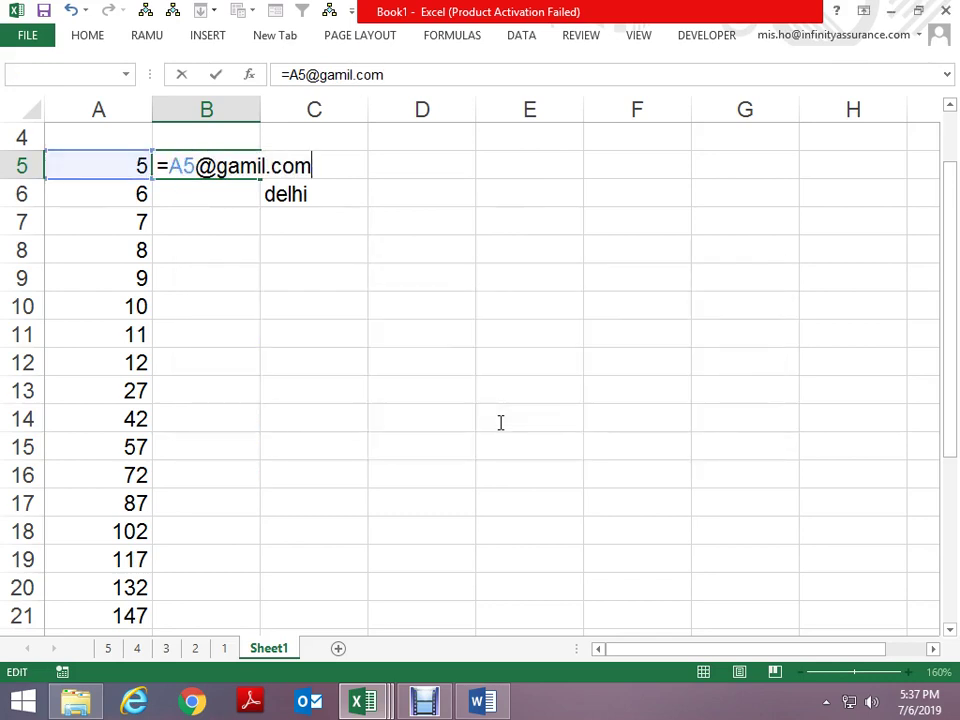
{"action": "key", "text": "Left"}
{"action": "key", "text": "Left"}
{"action": "key", "text": "Left"}
{"action": "key", "text": "Left"}
{"action": "key", "text": "Left"}
{"action": "key", "text": "Left"}
{"action": "key", "text": "Left"}
{"action": "type", "text": "&"}
{"action": "type", "text": "\""}
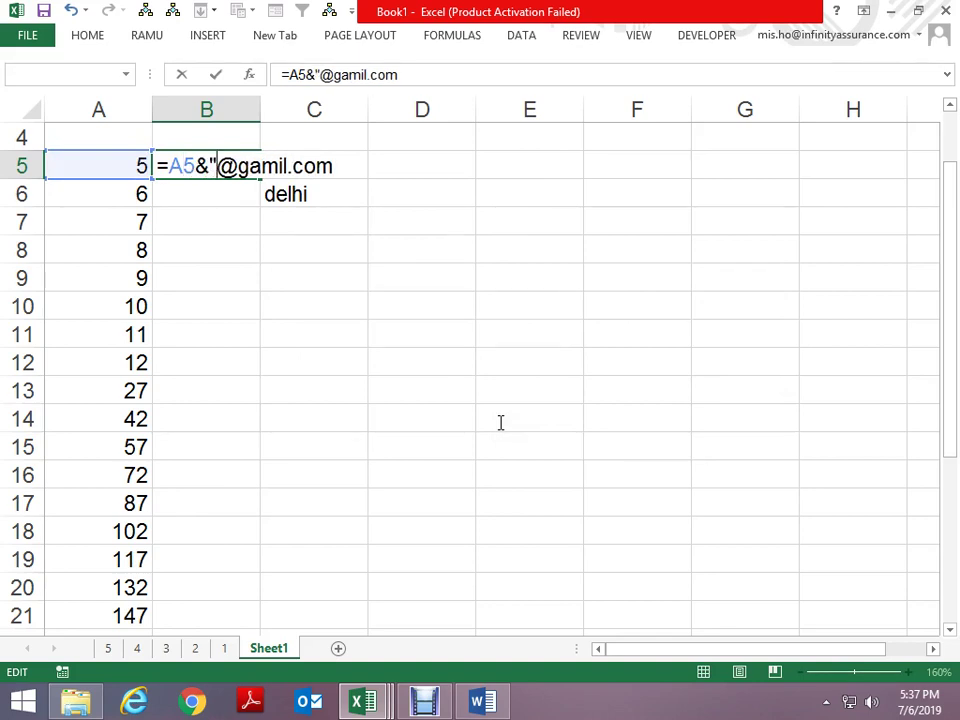
{"action": "key", "text": "End"}
{"action": "type", "text": "\""}
{"action": "key", "text": "ctrl+Return"}
Fill the email formula down to B31 and autofit column B
{"action": "key", "text": "Return"}
{"action": "key", "text": "Left"}
{"action": "key", "text": "Down"}
{"action": "key", "text": "ctrl+Down"}
{"action": "key", "text": "Right"}
{"action": "key", "text": "ctrl+shift+Up"}
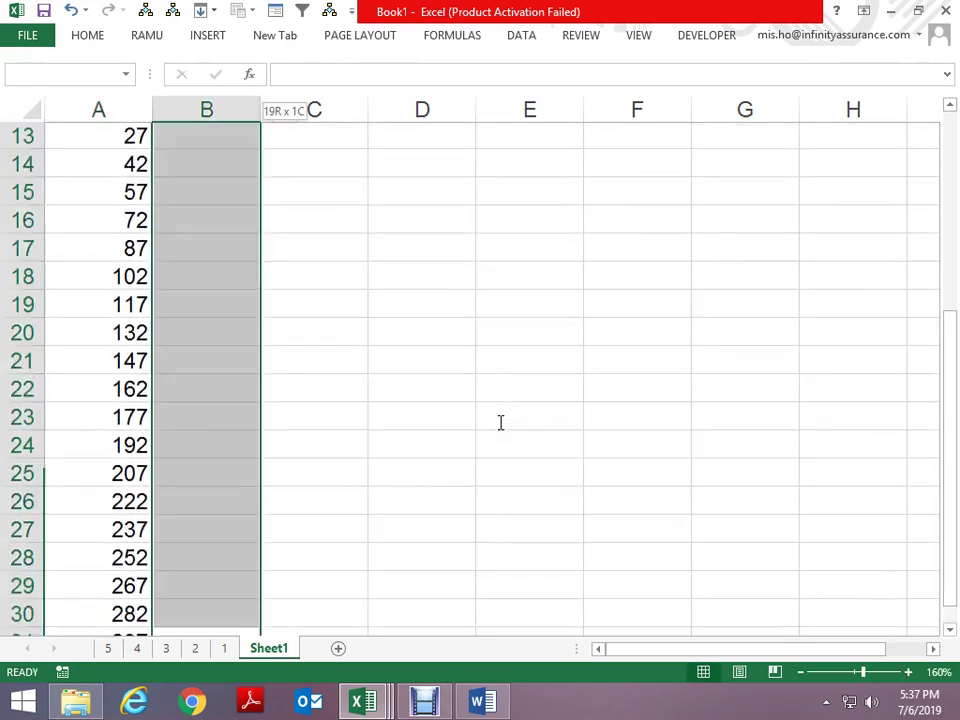
{"action": "key", "text": "ctrl+d"}
{"action": "key", "text": "alt+h"}
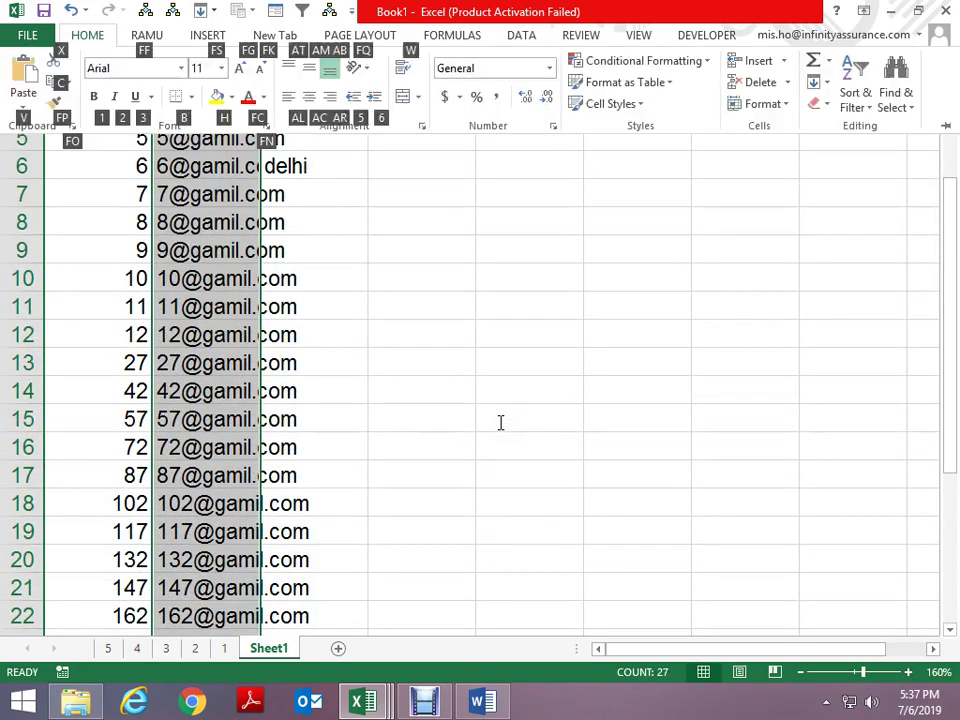
{"action": "key", "text": "o"}
{"action": "key", "text": "i"}
{"action": "key", "text": "Up"}
Clear rows 17 to 31 in columns A and B so the list ends at row 16
{"action": "key", "text": "ctrl+Up"}
{"action": "key", "text": "Left"}
{"action": "key", "text": "ctrl+Up"}
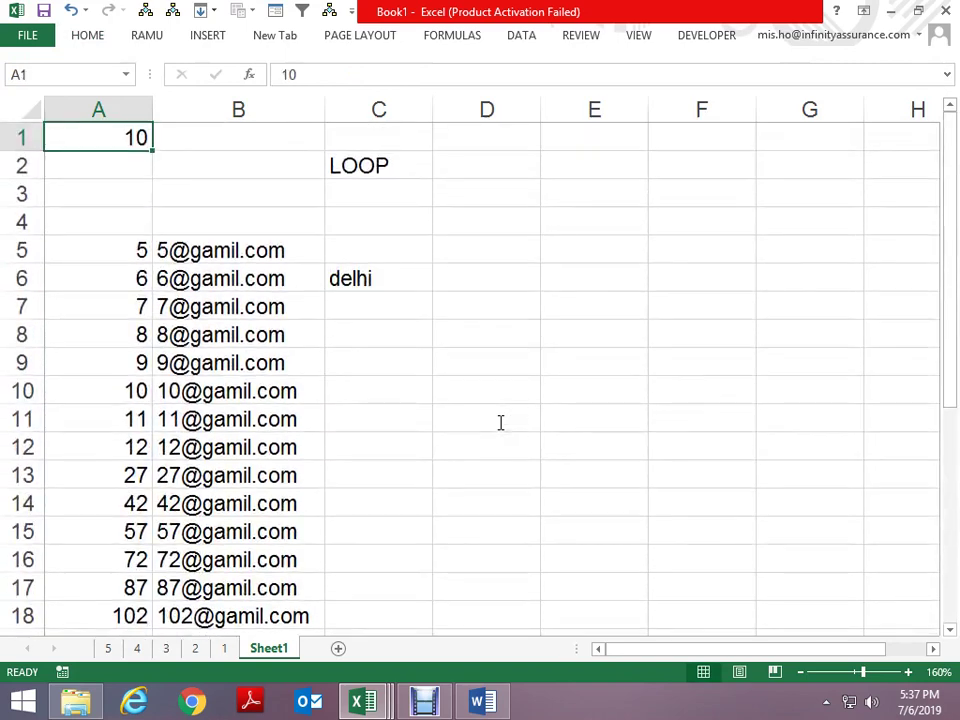
{"action": "key", "text": "ctrl+Down"}
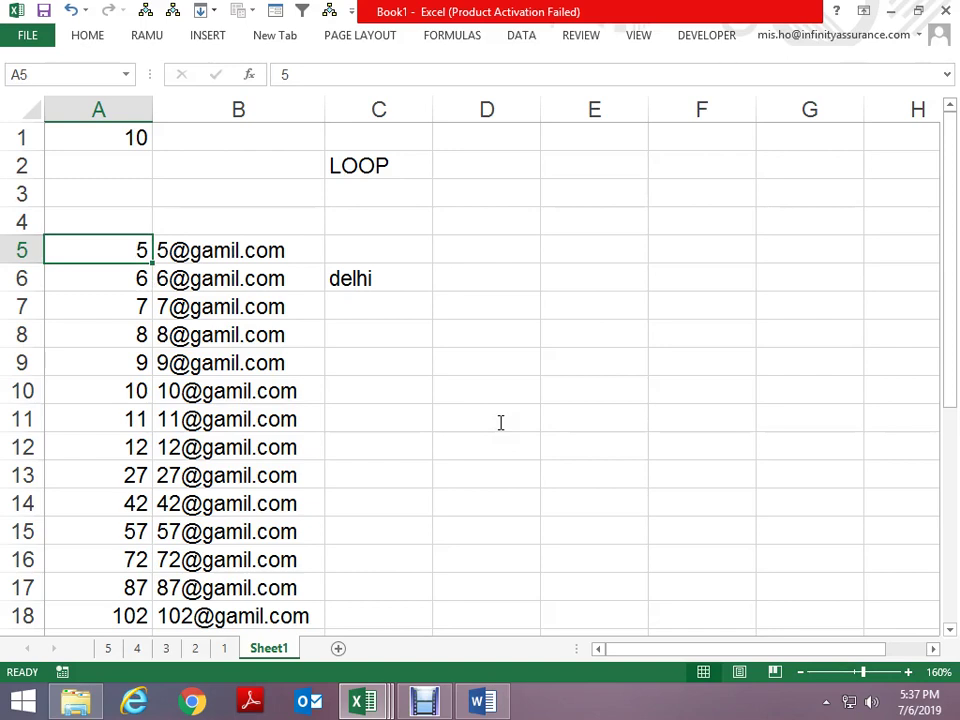
{"action": "key", "text": "Up"}
{"action": "key", "text": "Up"}
{"action": "key", "text": "Up"}
{"action": "key", "text": "Down"}
{"action": "key", "text": "Down"}
{"action": "key", "text": "Down"}
{"action": "key", "text": "ctrl+Down"}
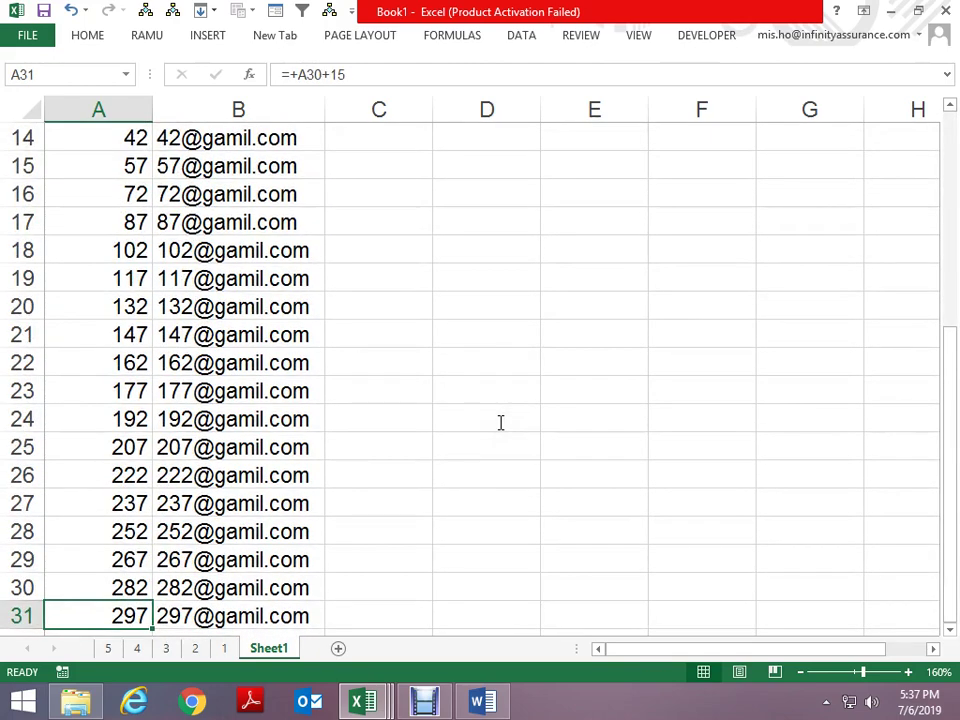
{"action": "key", "text": "ctrl+Up"}
{"action": "key", "text": "Down"}
{"action": "key", "text": "Down"}
{"action": "key", "text": "Down"}
{"action": "key", "text": "Down"}
{"action": "key", "text": "Down"}
{"action": "key", "text": "Down"}
{"action": "key", "text": "Down"}
{"action": "key", "text": "Down"}
{"action": "key", "text": "Down"}
{"action": "key", "text": "Down"}
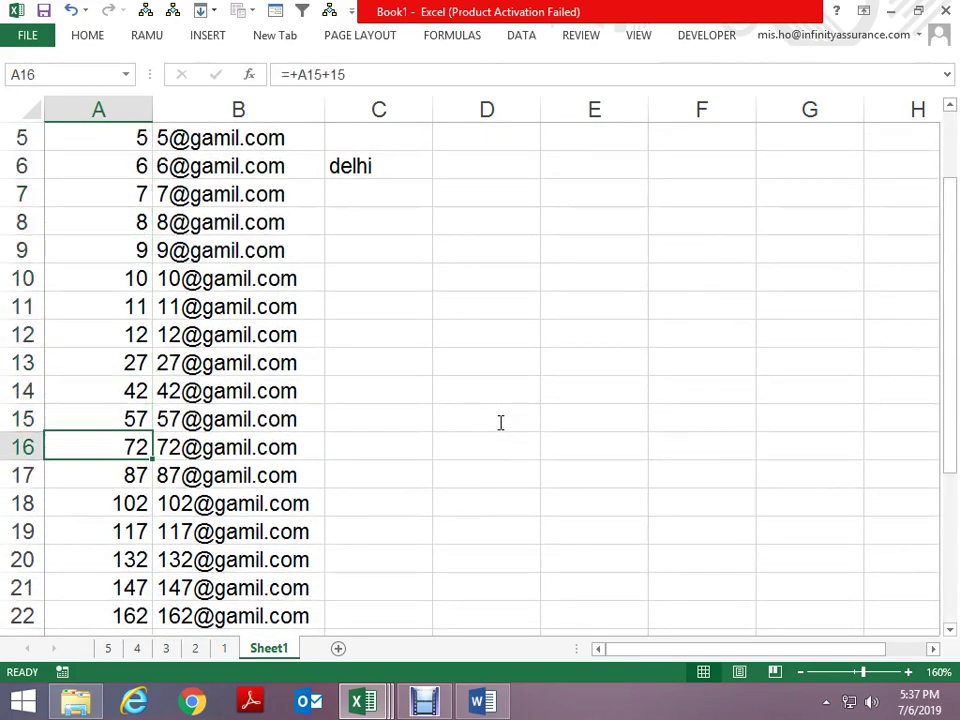
{"action": "key", "text": "Down"}
{"action": "key", "text": "shift+Right"}
{"action": "key", "text": "ctrl+shift+Down"}
{"action": "key", "text": "Delete"}
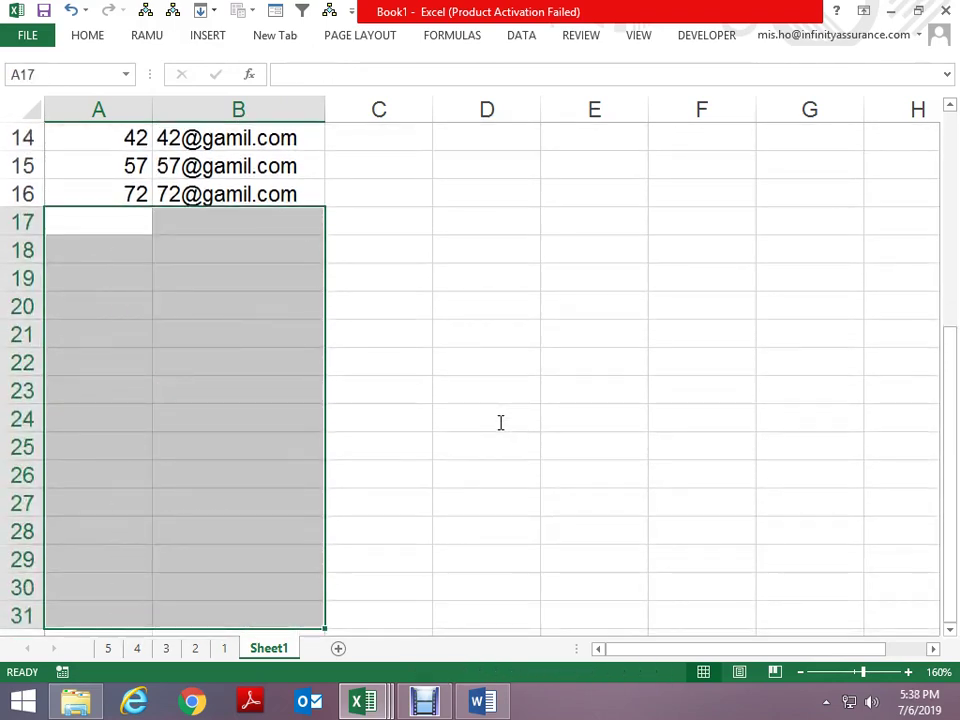
Return to cell A5 and bring the Module1 code back up with Alt+F11
{"action": "key", "text": "ctrl+Up"}
{"action": "key", "text": "ctrl+Up"}
{"action": "key", "text": "Up"}
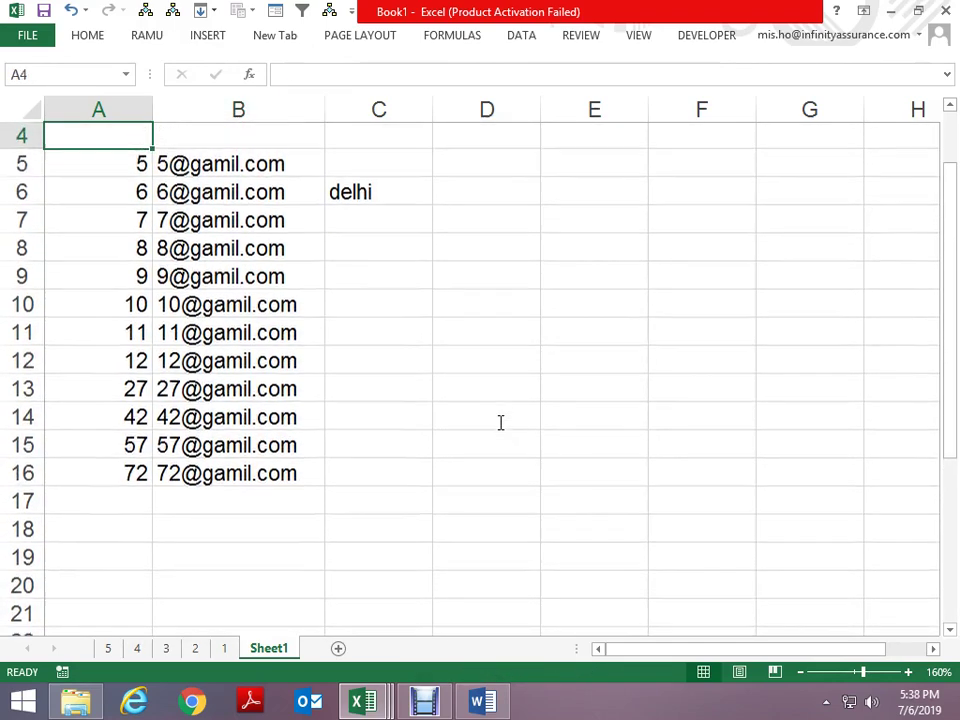
{"action": "key", "text": "Up"}
{"action": "key", "text": "Down"}
{"action": "key", "text": "Down"}
{"action": "key", "text": "alt+F11"}
{"action": "key", "text": "Down"}
{"action": "key", "text": "Down"}
{"action": "key", "text": "Down"}
{"action": "key", "text": "Down"}
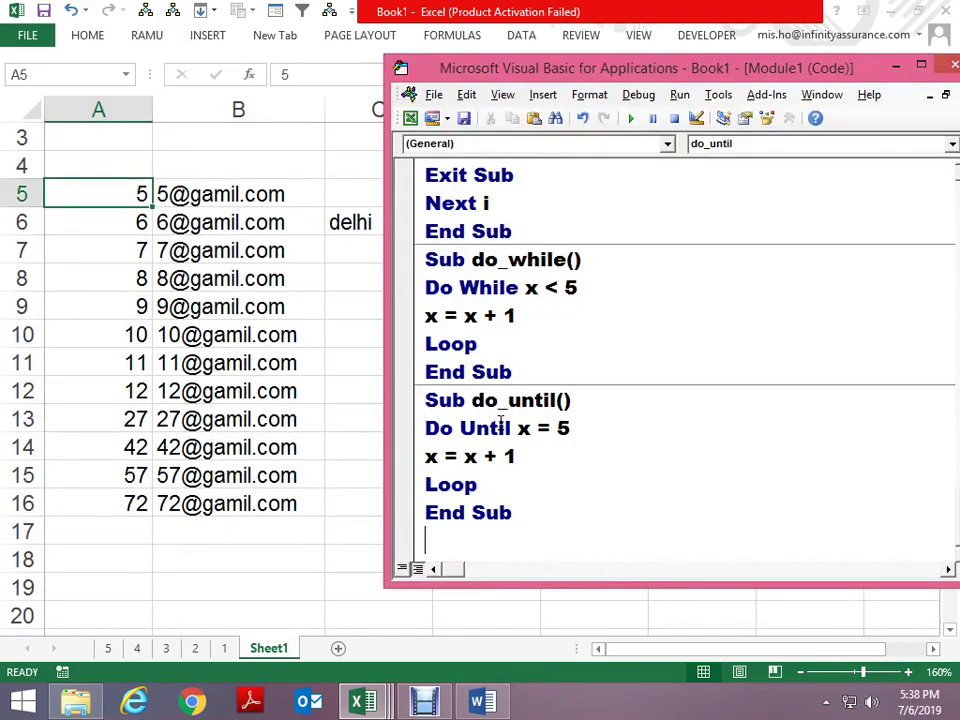
Start a new macro with the header Sub do_while1()
{"action": "type", "text": "sub"}
{"action": "type", "text": " do w"}
{"action": "key", "text": "BackSpace"}
{"action": "key", "text": "BackSpace"}
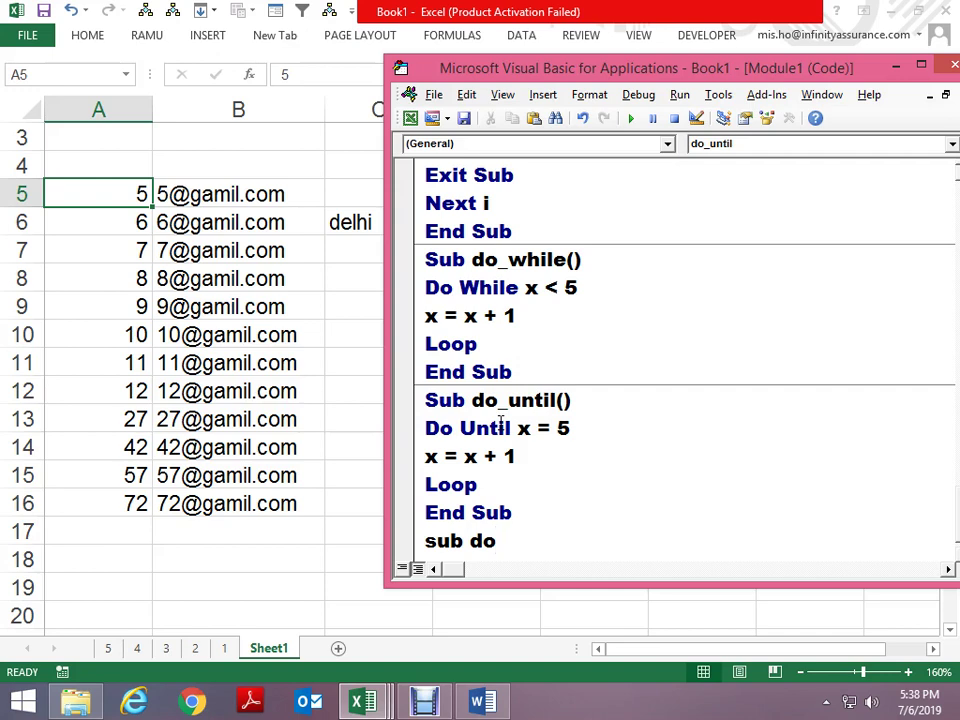
{"action": "type", "text": "_while"}
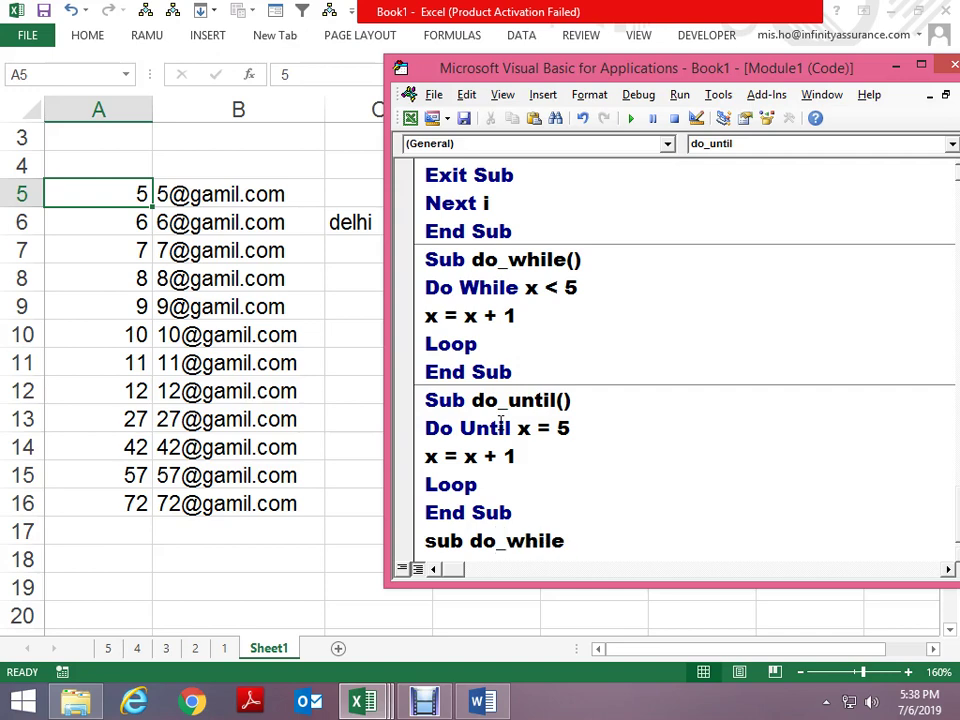
{"action": "type", "text": "_"}
{"action": "key", "text": "BackSpace"}
{"action": "type", "text": "1"}
{"action": "key", "text": "Return"}
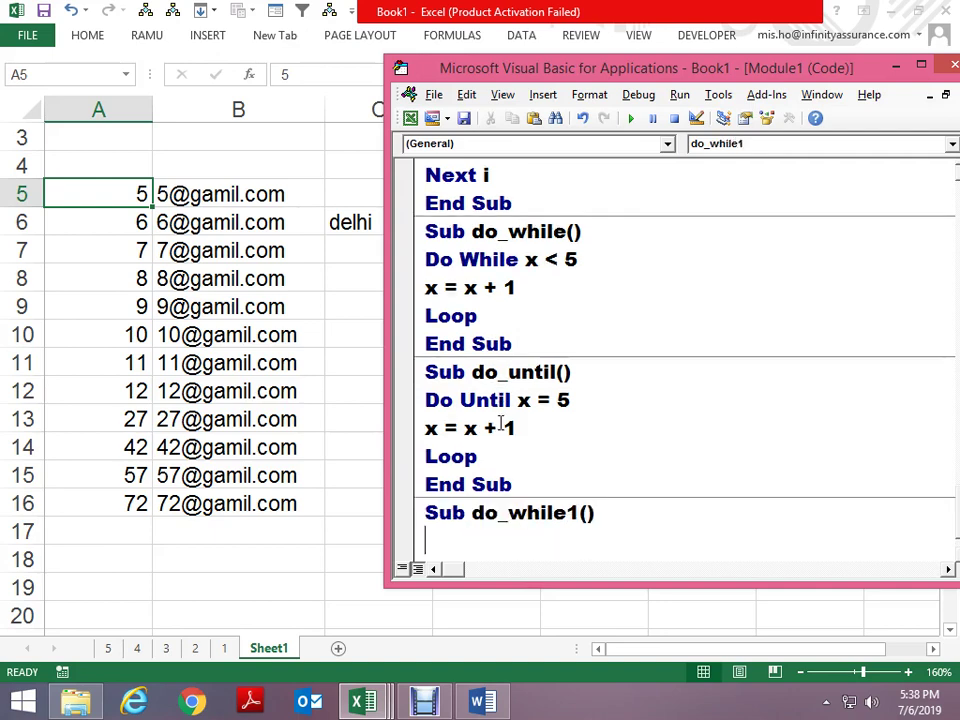
Add the Do While ActiveCell.Value <> "" line and a closing Loop, leaving an empty line between
{"action": "type", "text": "dp"}
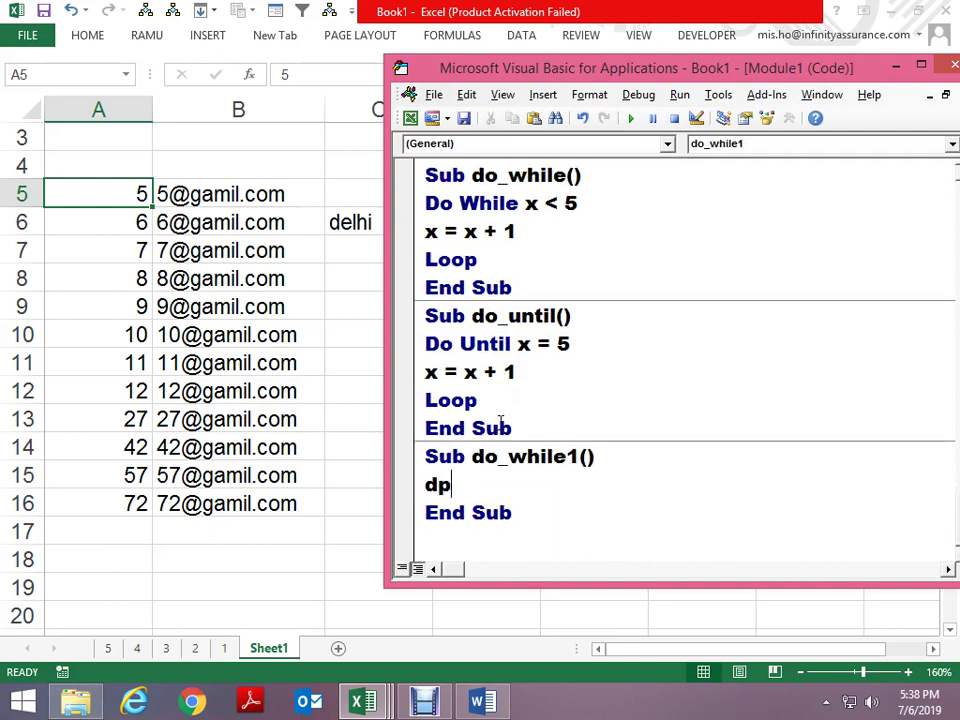
{"action": "key", "text": "BackSpace"}
{"action": "type", "text": "o whiel"}
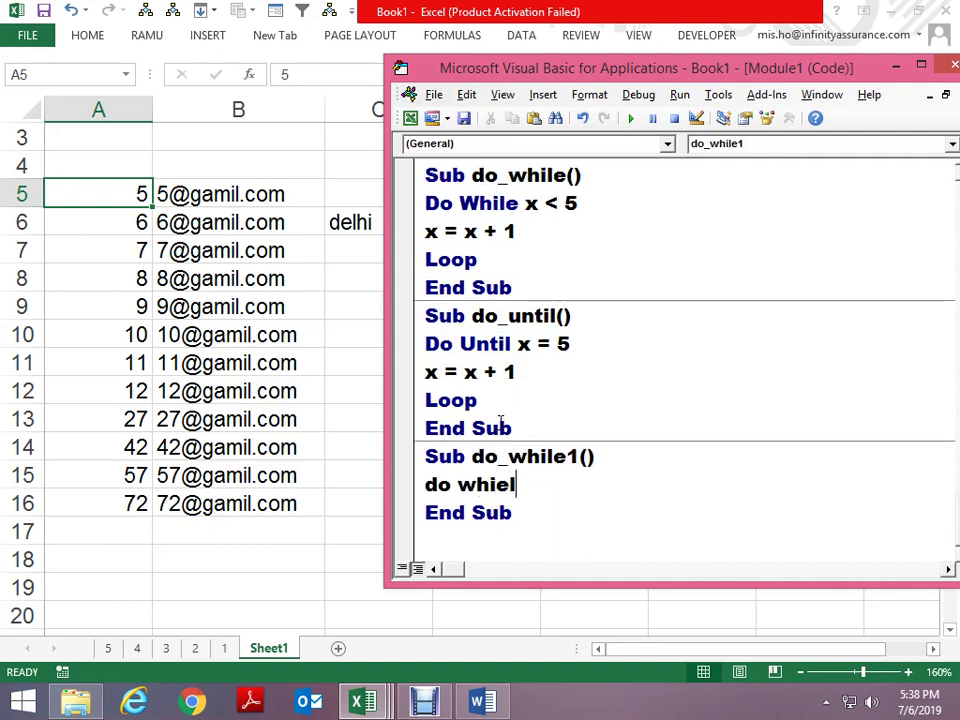
{"action": "key", "text": "BackSpace"}
{"action": "key", "text": "BackSpace"}
{"action": "type", "text": "le acti"}
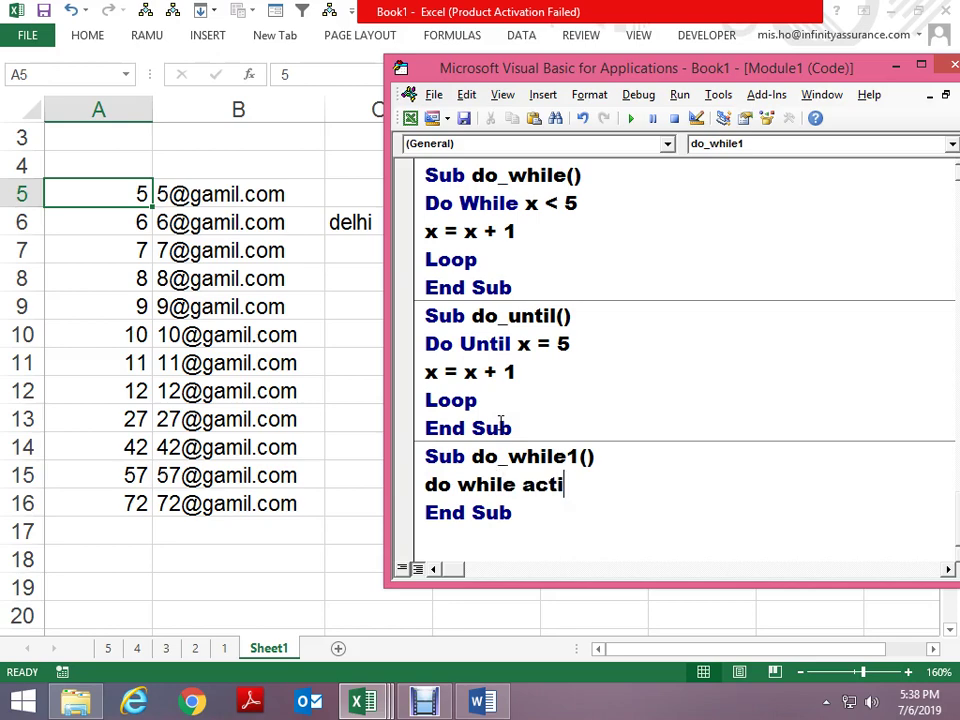
{"action": "type", "text": "vecell.alue"}
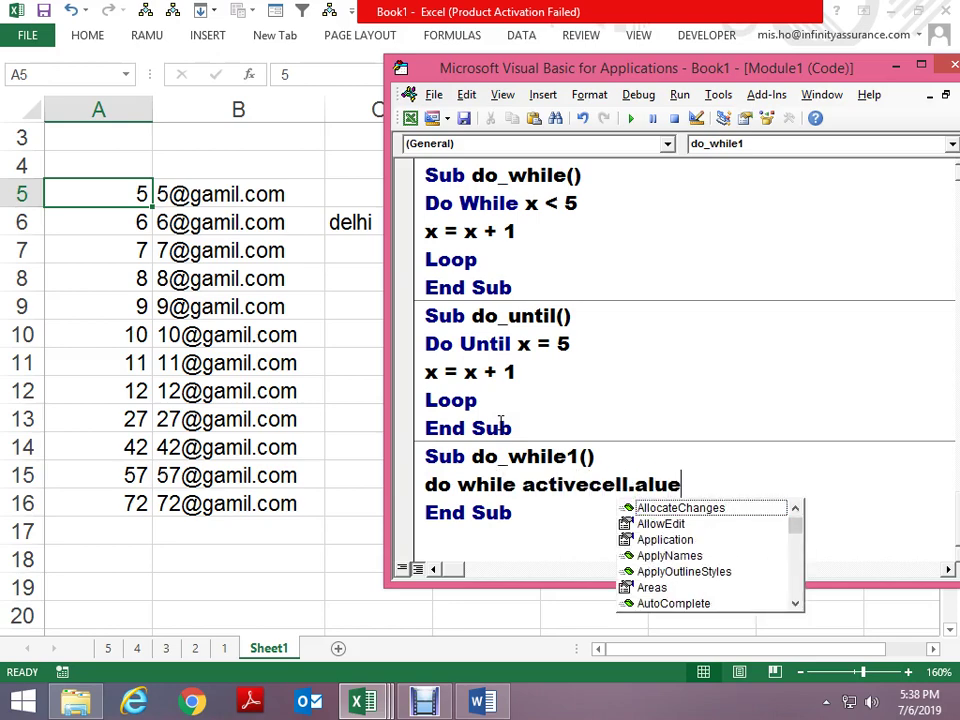
{"action": "key", "text": "BackSpace"}
{"action": "key", "text": "BackSpace"}
{"action": "key", "text": "BackSpace"}
{"action": "type", "text": "veCell.Value "}
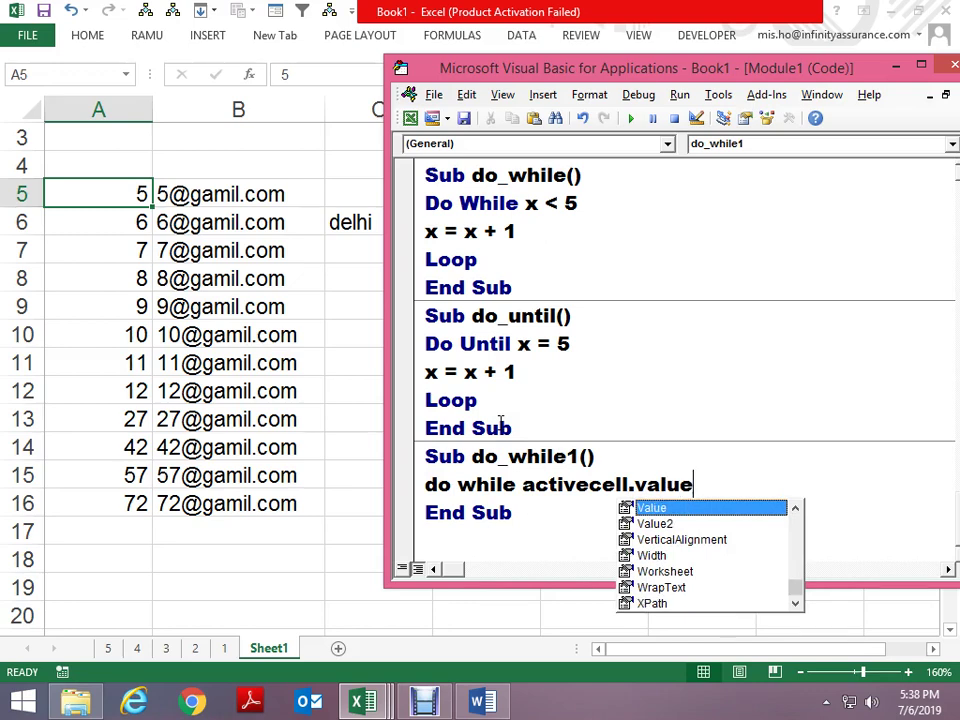
{"action": "type", "text": "<> \"\""}
{"action": "key", "text": "Return"}
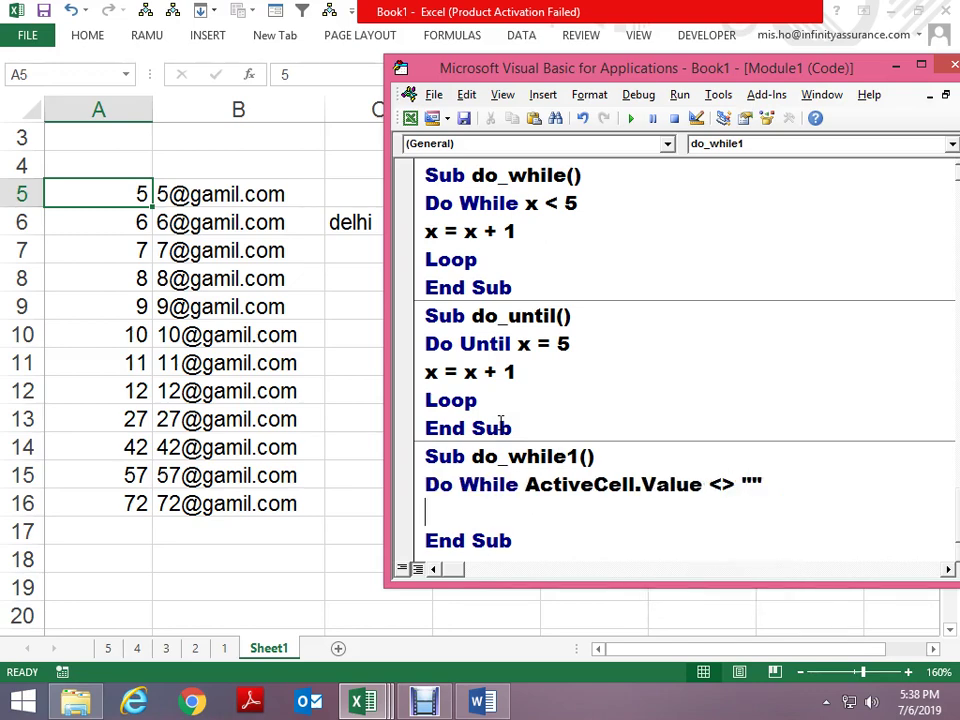
{"action": "type", "text": "loop"}
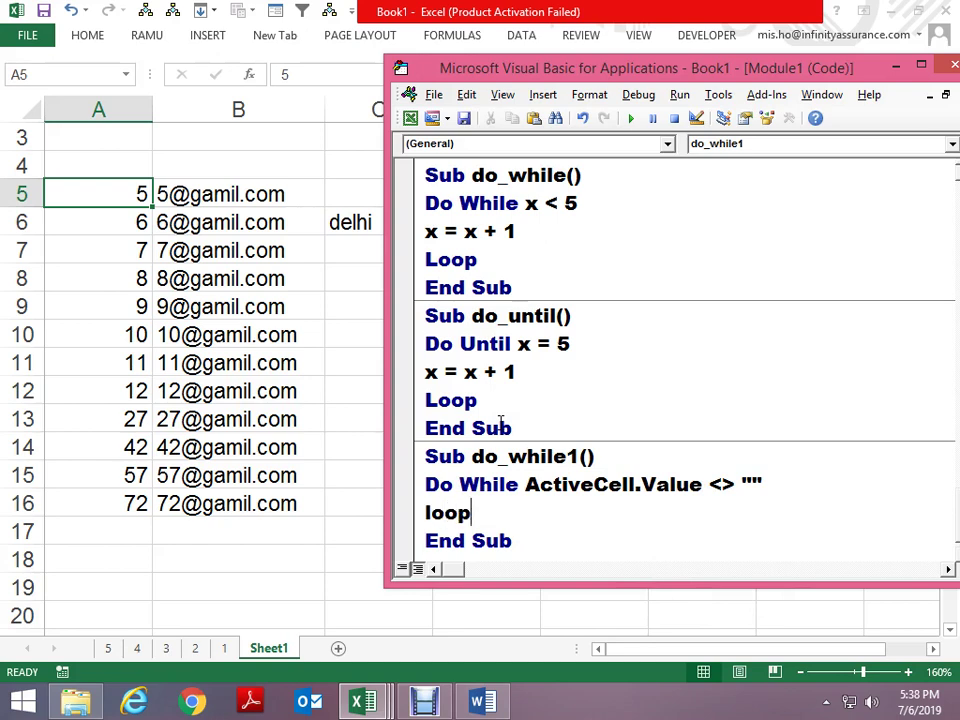
{"action": "key", "text": "Home"}
{"action": "key", "text": "Return"}
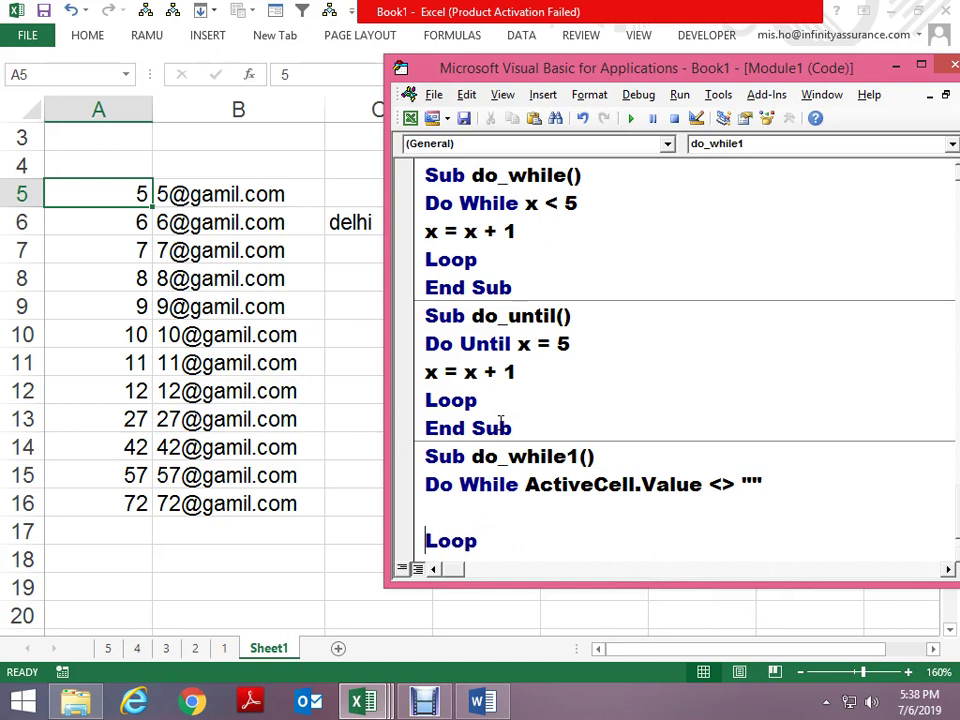
{"action": "key", "text": "Up"}
Fill the loop body with ActiveCell.Offset(1, 0).Activate
{"action": "key", "text": "alt+F11"}
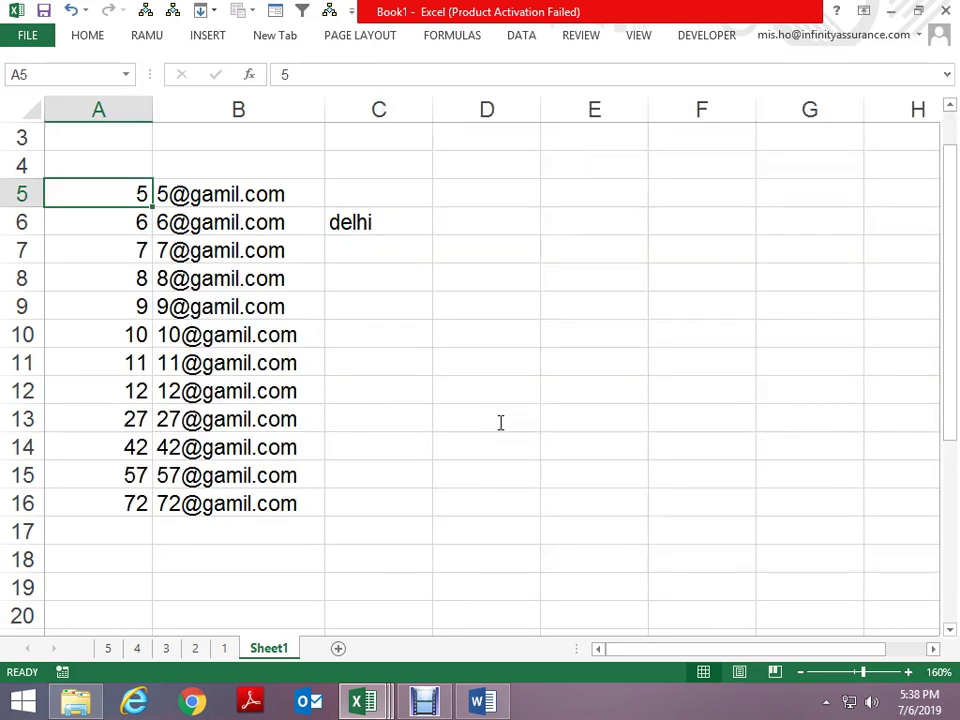
{"action": "key", "text": "alt+F11"}
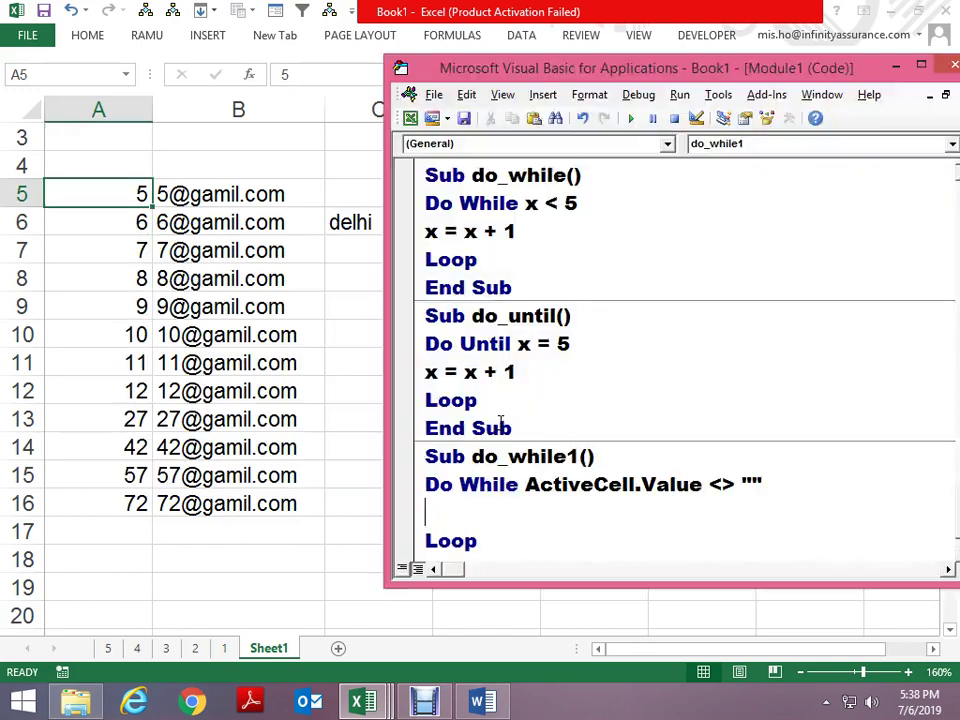
{"action": "type", "text": "a"}
{"action": "type", "text": "ctivecell."}
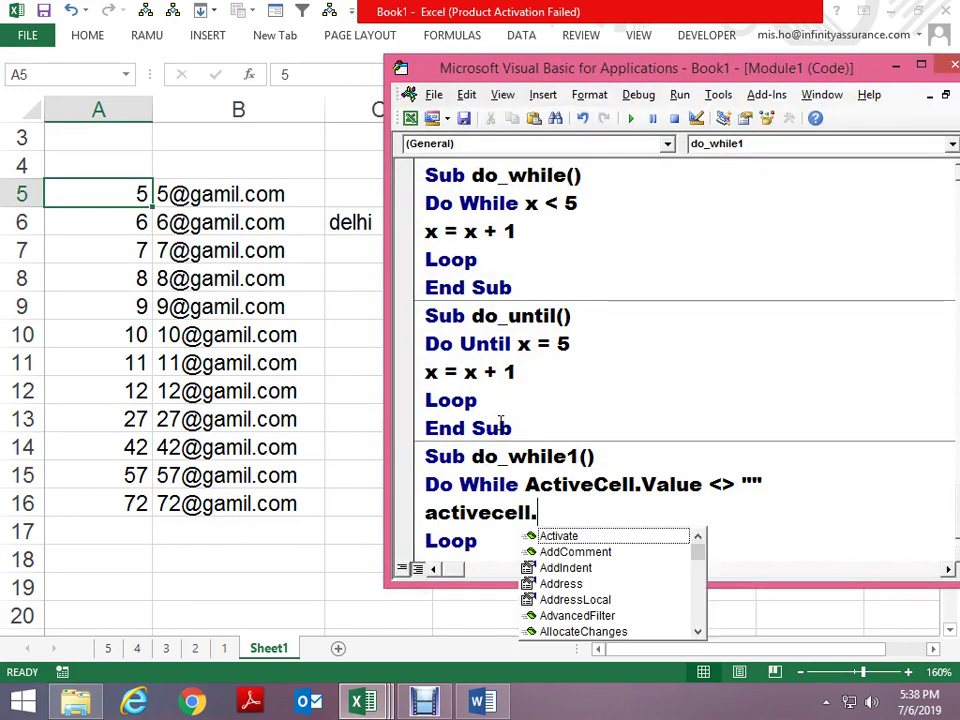
{"action": "type", "text": "off"}
{"action": "key", "text": "Tab"}
{"action": "type", "text": "("}
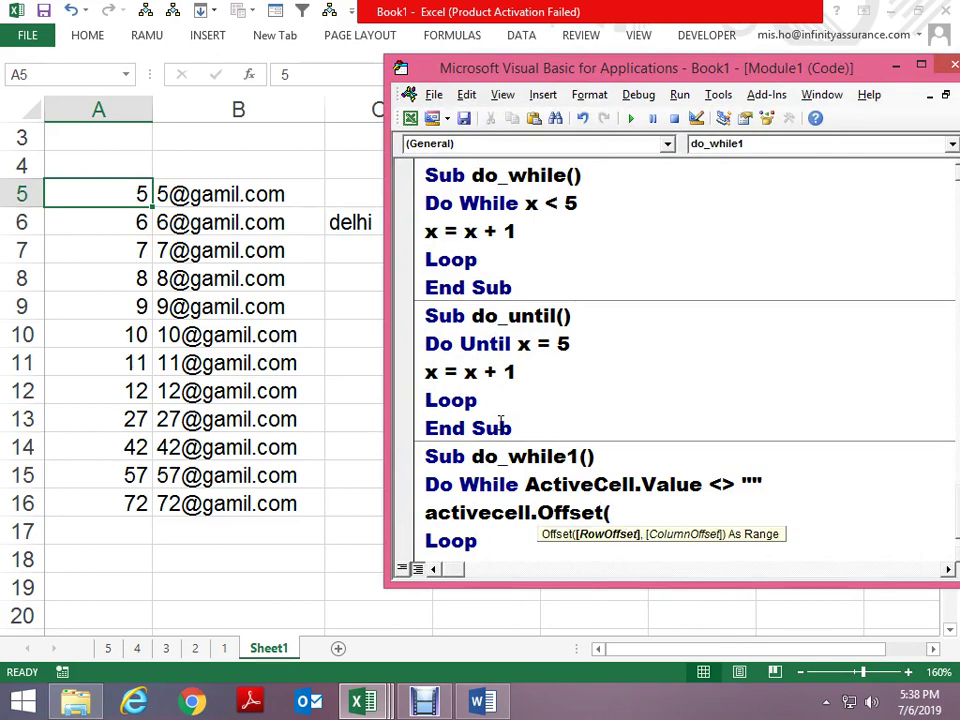
{"action": "type", "text": "1,"}
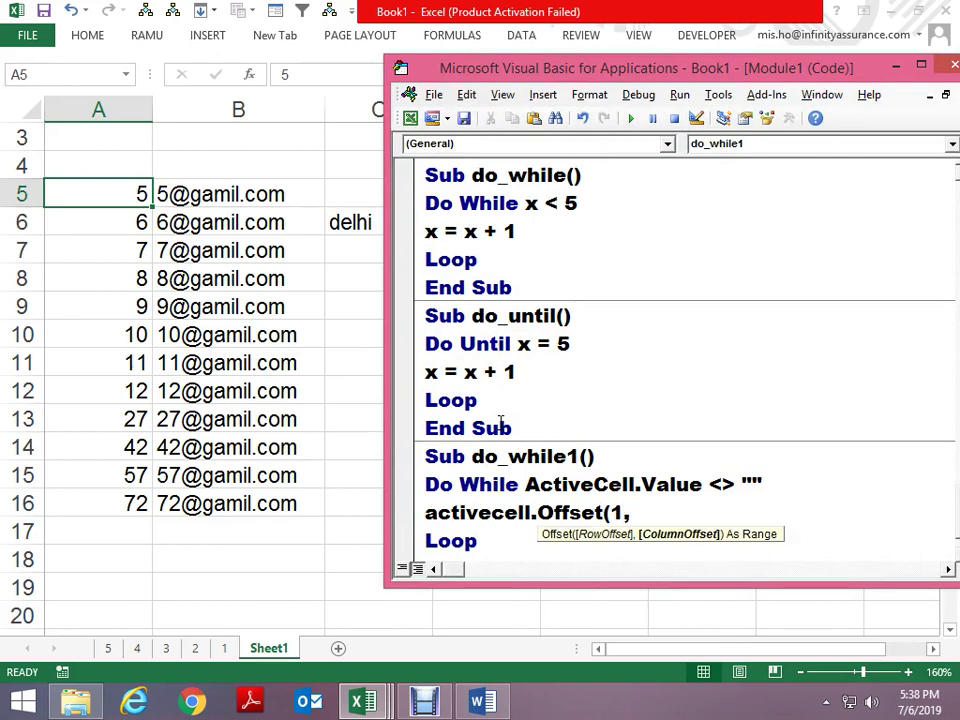
{"action": "type", "text": "0"}
{"action": "type", "text": "),"}
{"action": "key", "text": "BackSpace"}
{"action": "type", "text": ".a"}
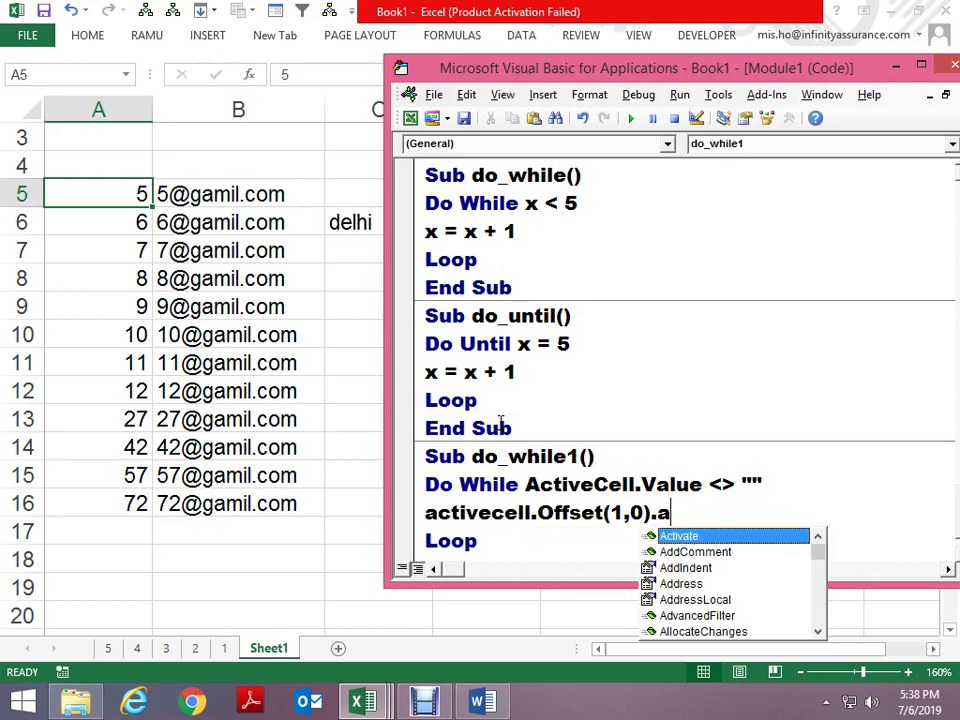
{"action": "type", "text": "ct"}
{"action": "key", "text": "Tab"}
{"action": "key", "text": "Down"}
Reset the worksheet's active cell to A5 and return to the code
{"action": "key", "text": "Down"}
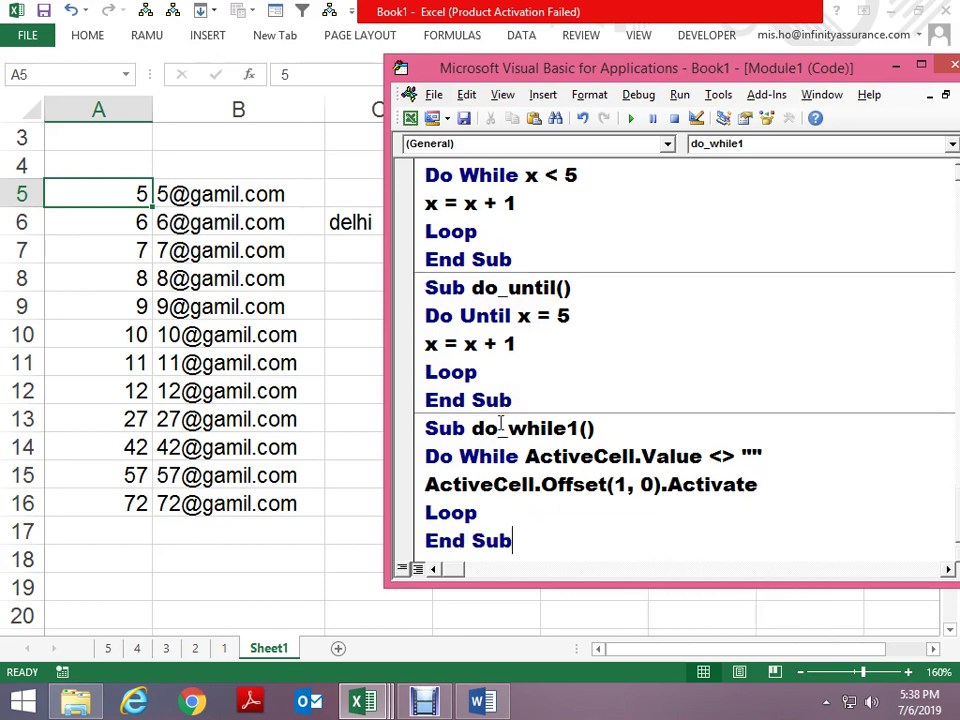
{"action": "key", "text": "alt+F11"}
{"action": "key", "text": "Up"}
{"action": "key", "text": "Down"}
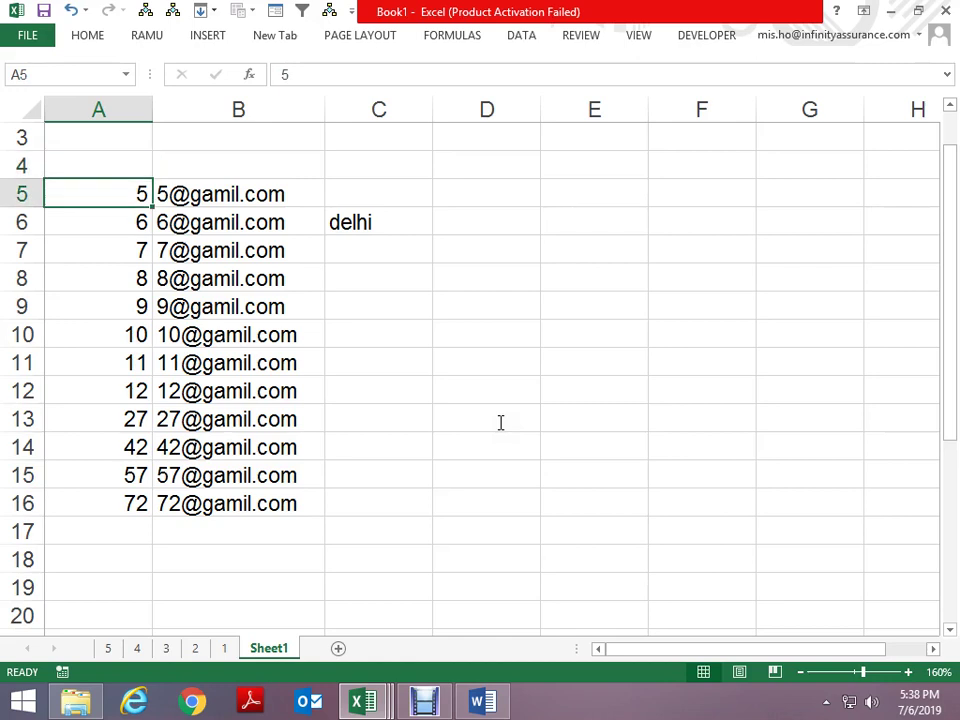
{"action": "key", "text": "alt+F11"}
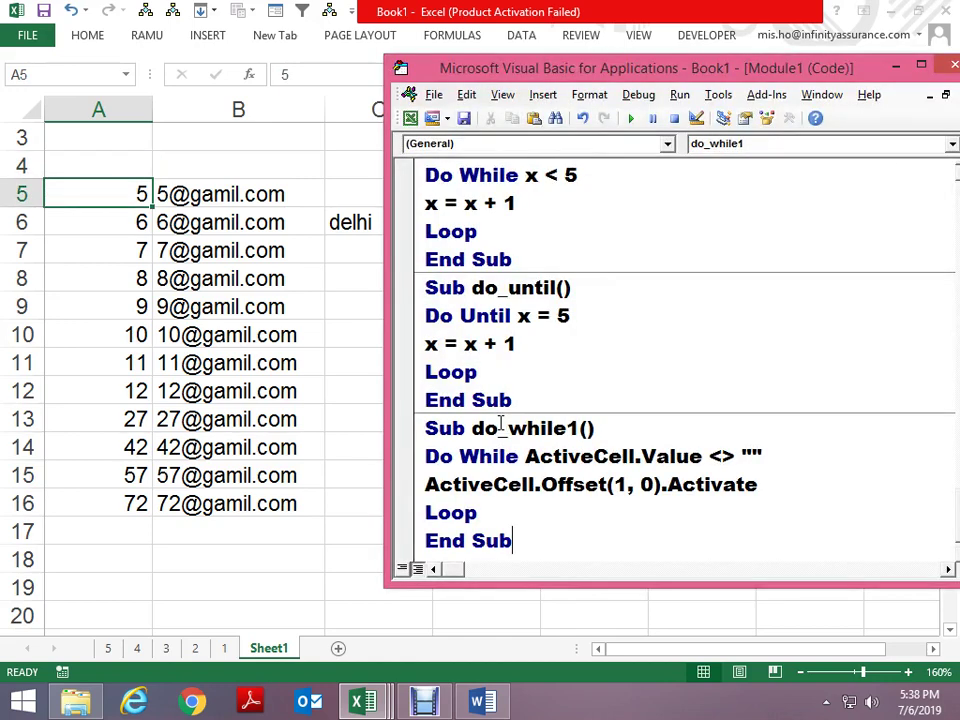
Step through do_while1 with F8 until it reaches End Sub at blank cell A17
{"action": "key", "text": "F8"}
{"action": "key", "text": "F8"}
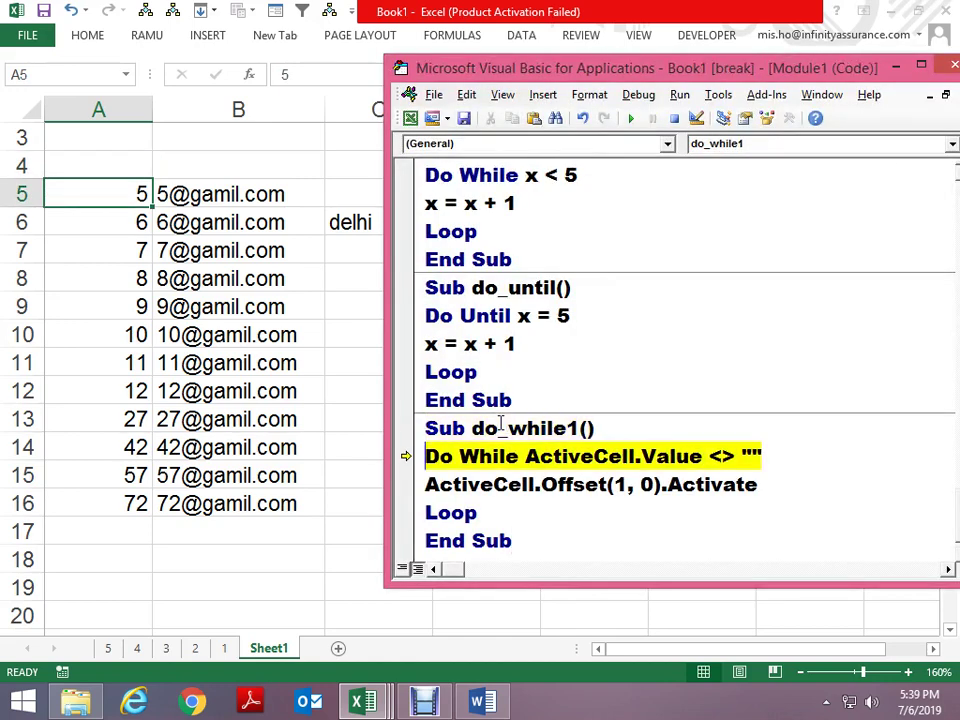
{"action": "key", "text": "F8"}
{"action": "key", "text": "F8"}
{"action": "key", "text": "F8"}
{"action": "key", "text": "F8"}
{"action": "key", "text": "F8"}
{"action": "key", "text": "F8"}
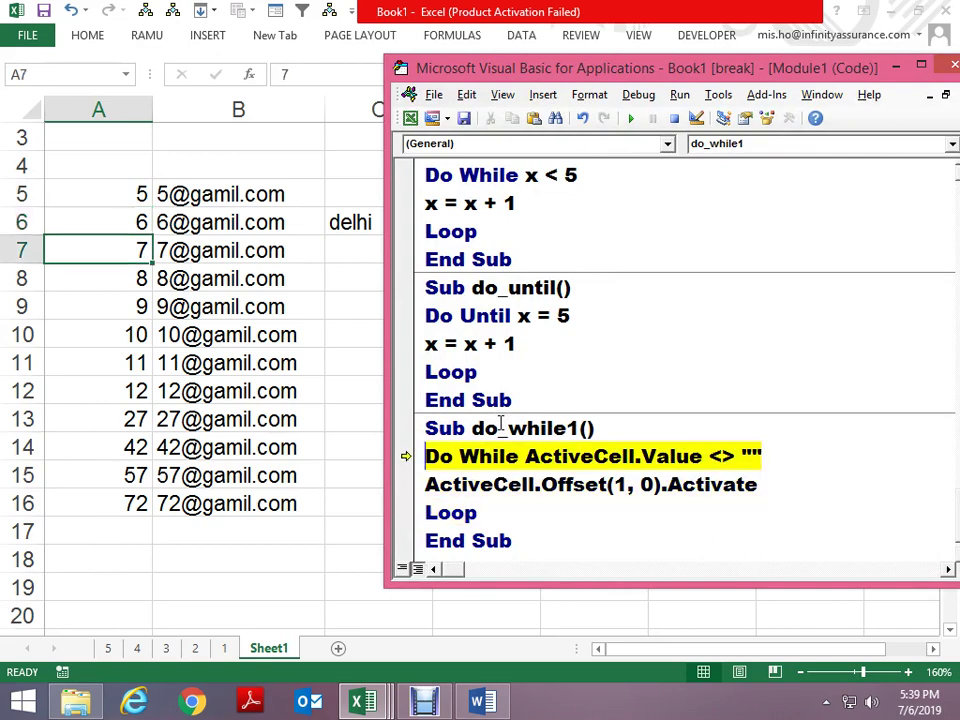
{"action": "key", "text": "F8"}
{"action": "key", "text": "F8"}
{"action": "key", "text": "F8"}
{"action": "key", "text": "F8"}
{"action": "key", "text": "F8"}
{"action": "key", "text": "F8"}
{"action": "key", "text": "F8"}
{"action": "key", "text": "F8"}
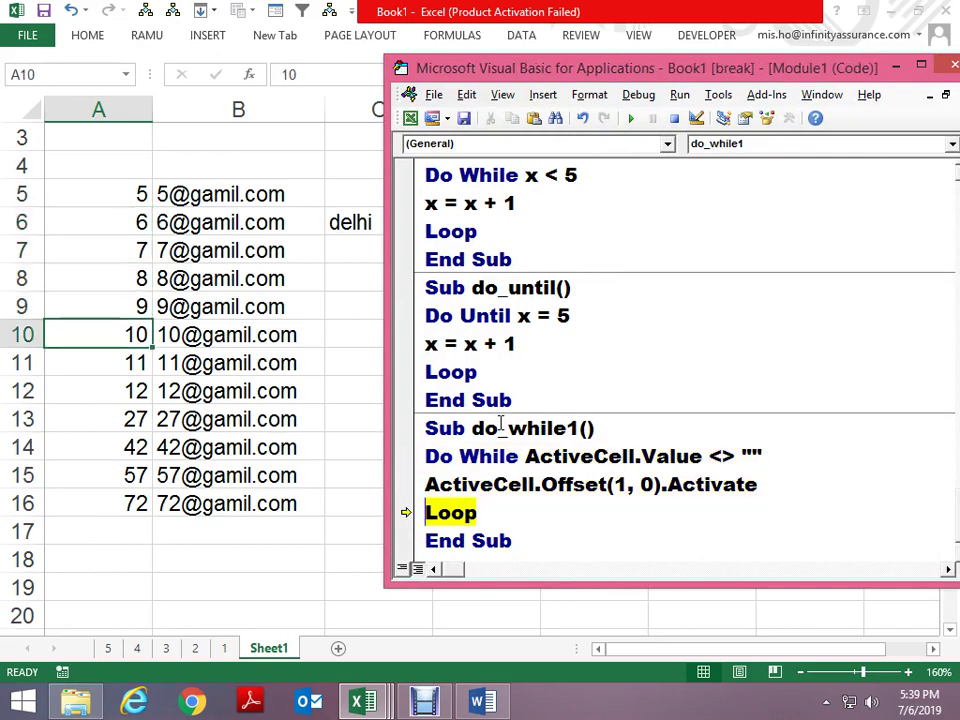
{"action": "key", "text": "F8"}
{"action": "key", "text": "F8"}
{"action": "key", "text": "F8"}
{"action": "key", "text": "F8"}
{"action": "key", "text": "F8"}
{"action": "key", "text": "F8"}
{"action": "key", "text": "F8"}
{"action": "key", "text": "F8"}
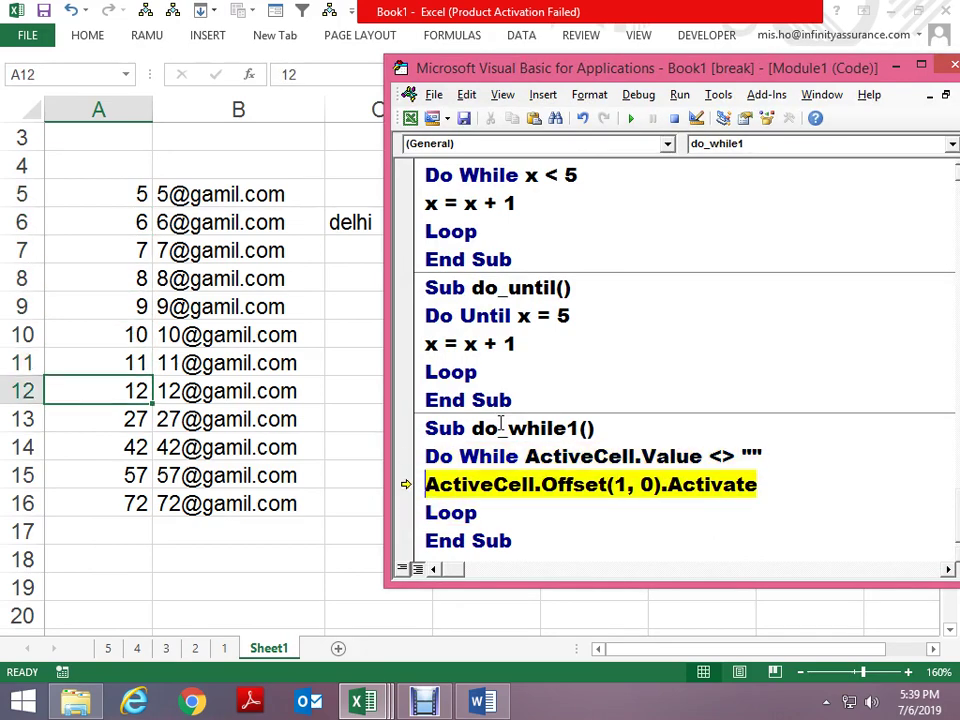
{"action": "key", "text": "F8"}
{"action": "key", "text": "F8"}
{"action": "key", "text": "F8"}
{"action": "key", "text": "F8"}
{"action": "key", "text": "F8"}
{"action": "key", "text": "F8"}
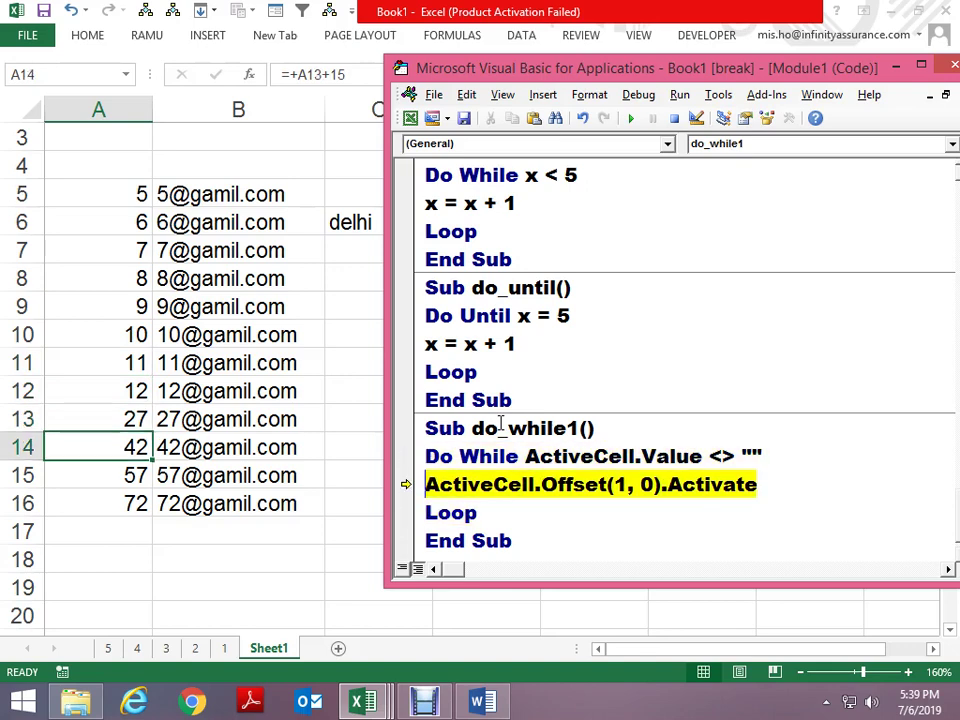
{"action": "key", "text": "F8"}
{"action": "key", "text": "F8"}
{"action": "key", "text": "F8"}
{"action": "key", "text": "F8"}
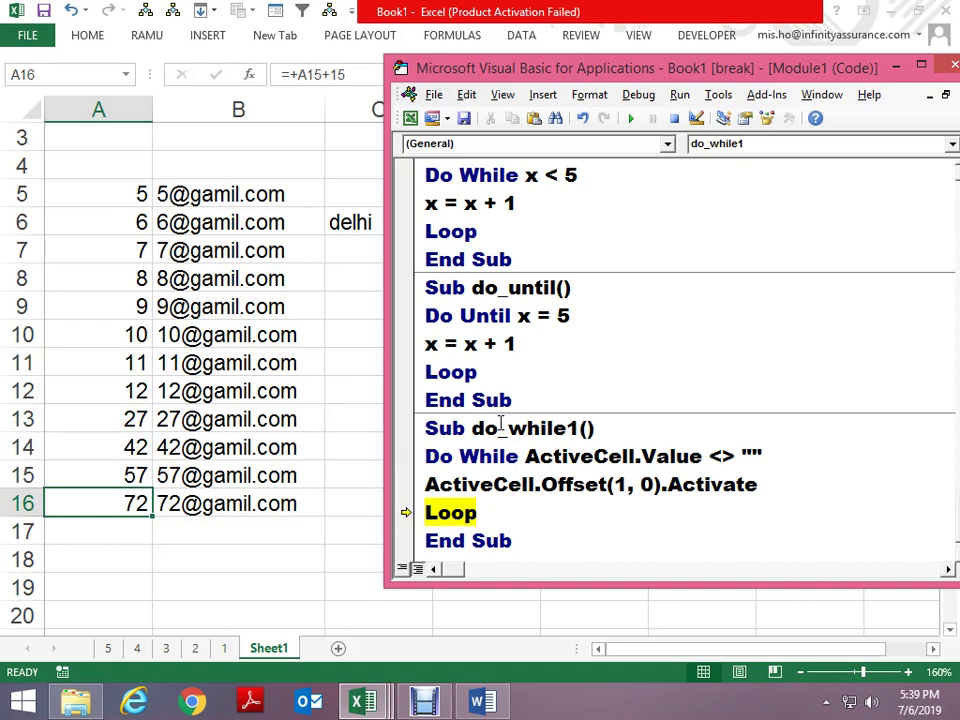
{"action": "key", "text": "F8"}
{"action": "key", "text": "F8"}
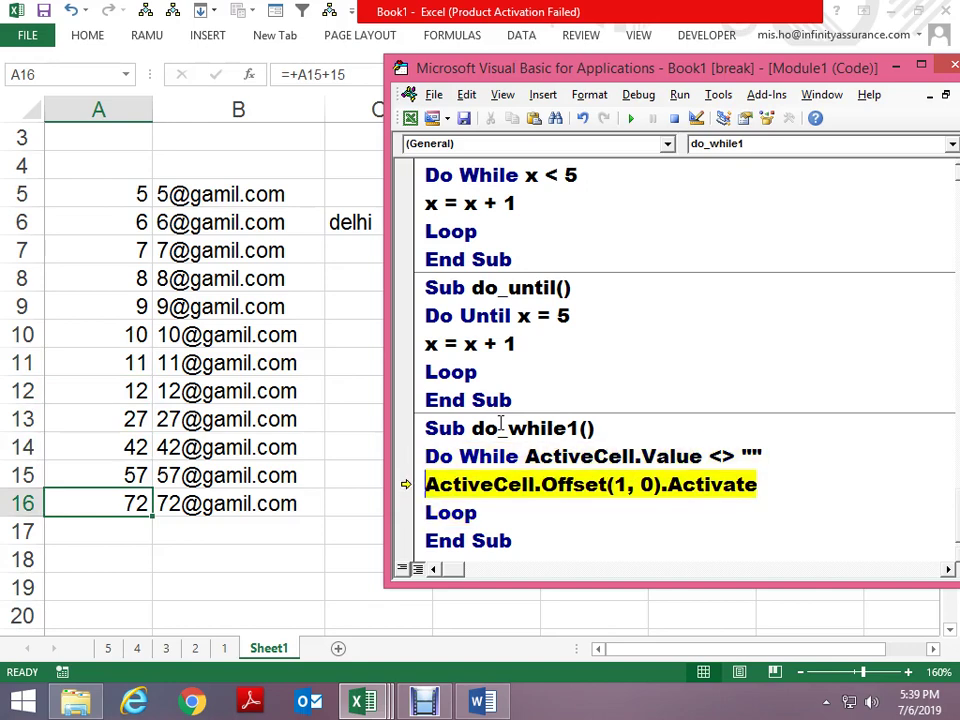
{"action": "key", "text": "F8"}
{"action": "key", "text": "F8"}
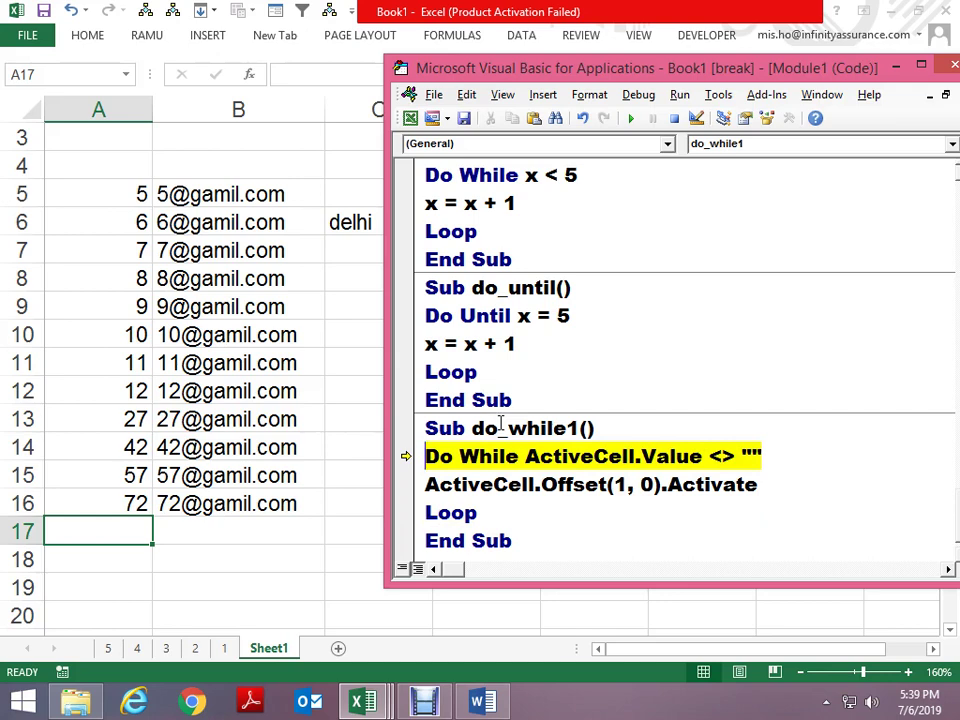
{"action": "key", "text": "F8"}
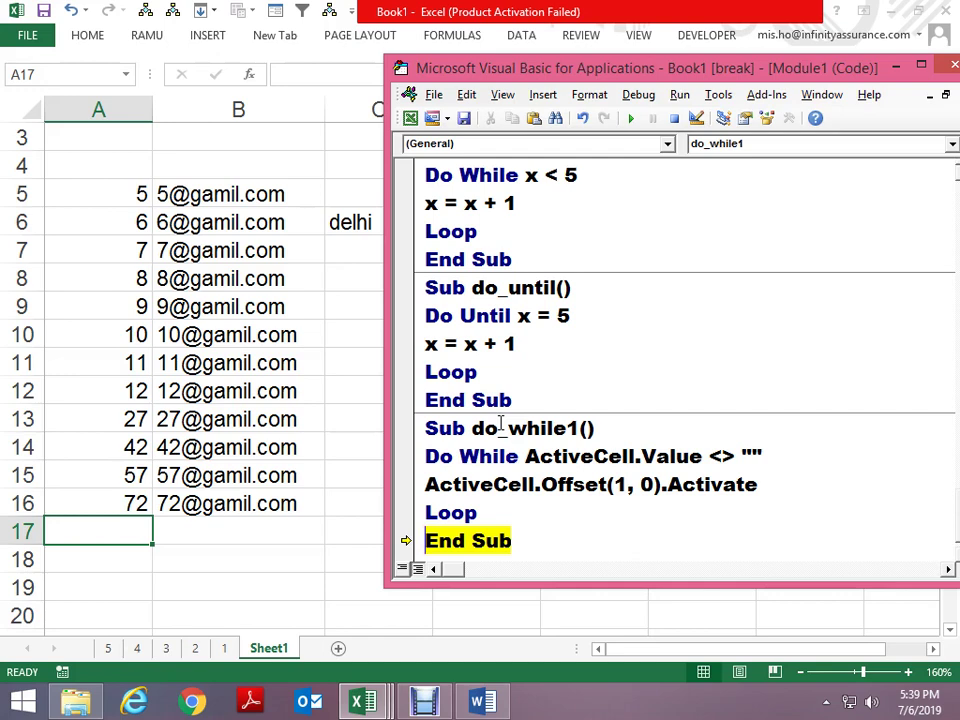
Maximize the editor, duplicate the do_while1 sub below itself, and reset the project
{"action": "key", "text": "alt+space"}
{"action": "key", "text": "x"}
{"action": "key", "text": "Up"}
{"action": "key", "text": "Up"}
{"action": "key", "text": "Up"}
{"action": "key", "text": "Up"}
{"action": "key", "text": "shift+Down"}
{"action": "key", "text": "shift+Down"}
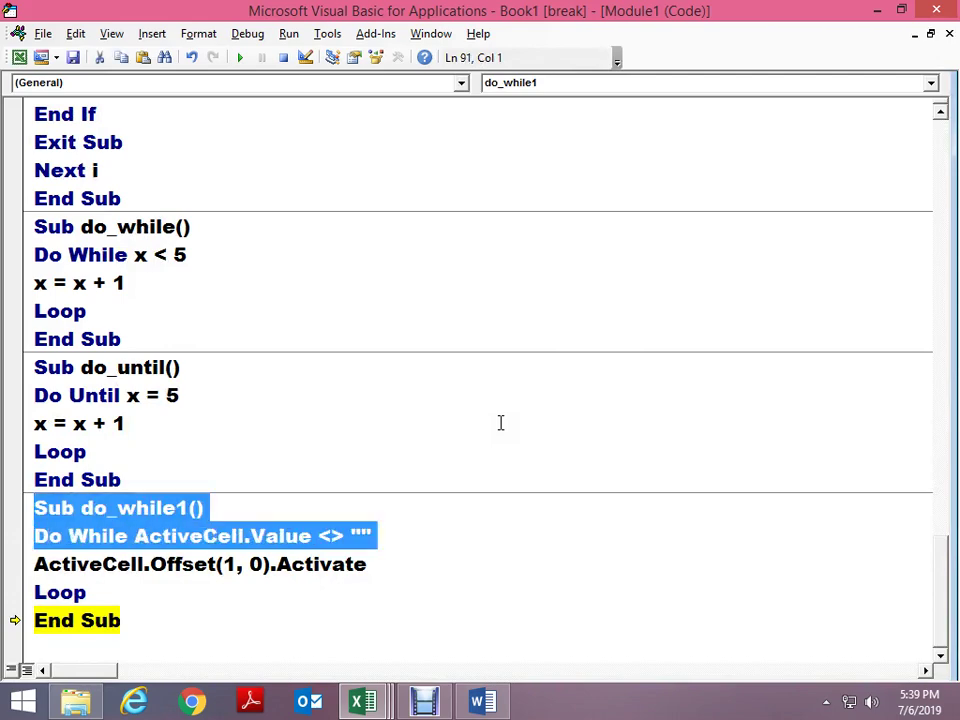
{"action": "key", "text": "shift+Down"}
{"action": "key", "text": "shift+Down"}
{"action": "key", "text": "shift+Down"}
{"action": "key", "text": "ctrl+c"}
{"action": "key", "text": "Right"}
{"action": "key", "text": "ctrl+v"}
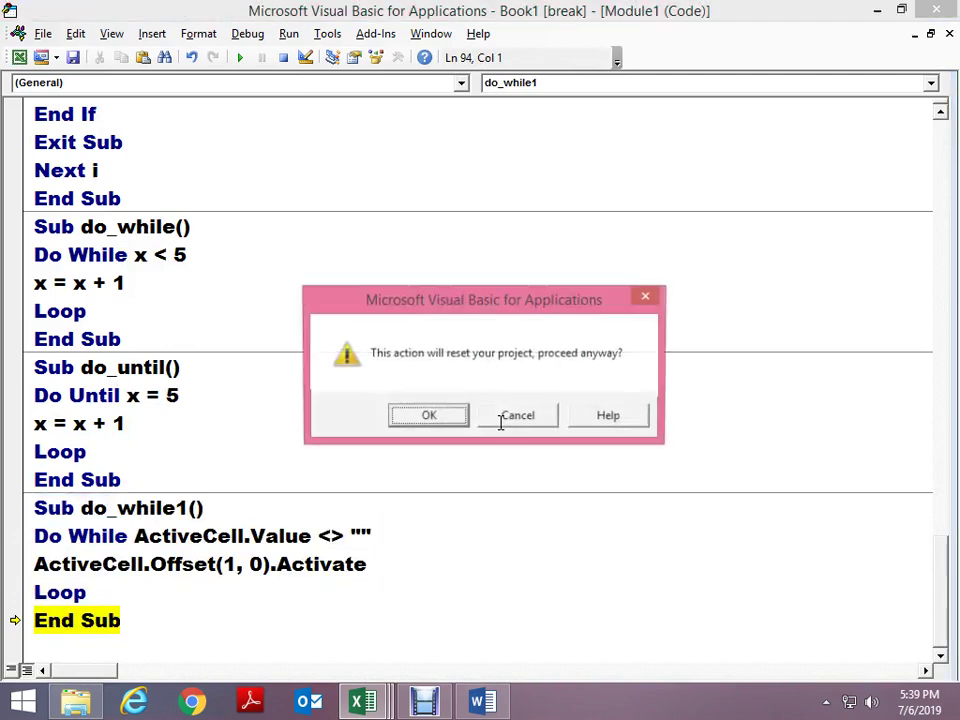
{"action": "key", "text": "Return"}
Rename the copied sub from do_while1 to do_until_1
{"action": "key", "text": "Up"}
{"action": "key", "text": "Up"}
{"action": "key", "text": "Up"}
{"action": "key", "text": "Up"}
{"action": "key", "text": "Right"}
{"action": "key", "text": "Right"}
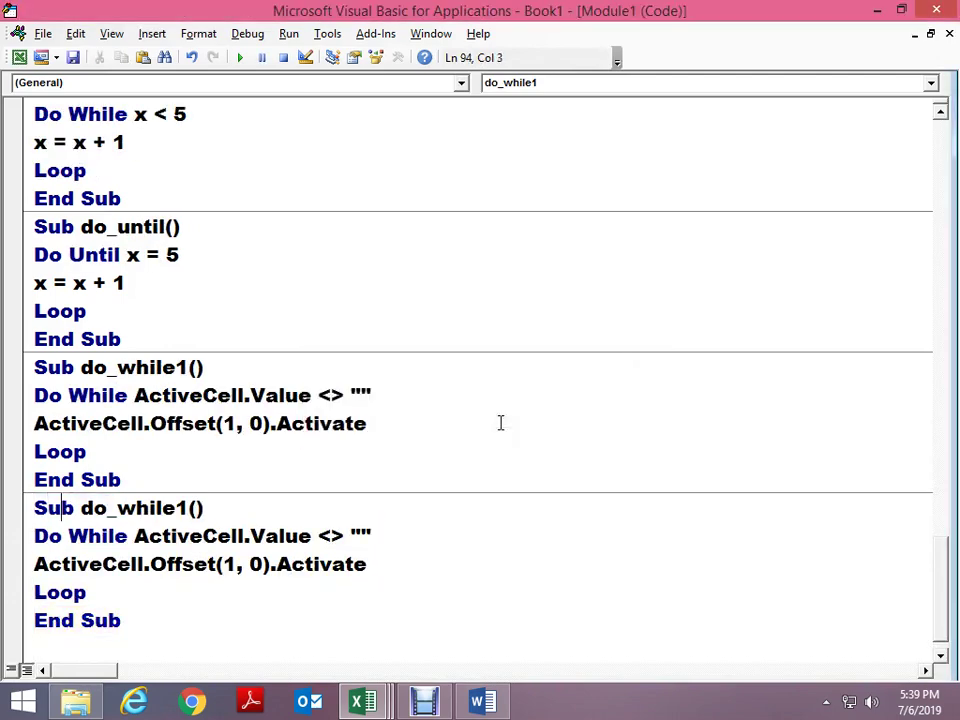
{"action": "key", "text": "Right"}
{"action": "key", "text": "Right"}
{"action": "key", "text": "Right"}
{"action": "key", "text": "Right"}
{"action": "key", "text": "Right"}
{"action": "key", "text": "Delete"}
{"action": "key", "text": "Delete"}
{"action": "key", "text": "Delete"}
{"action": "key", "text": "Delete"}
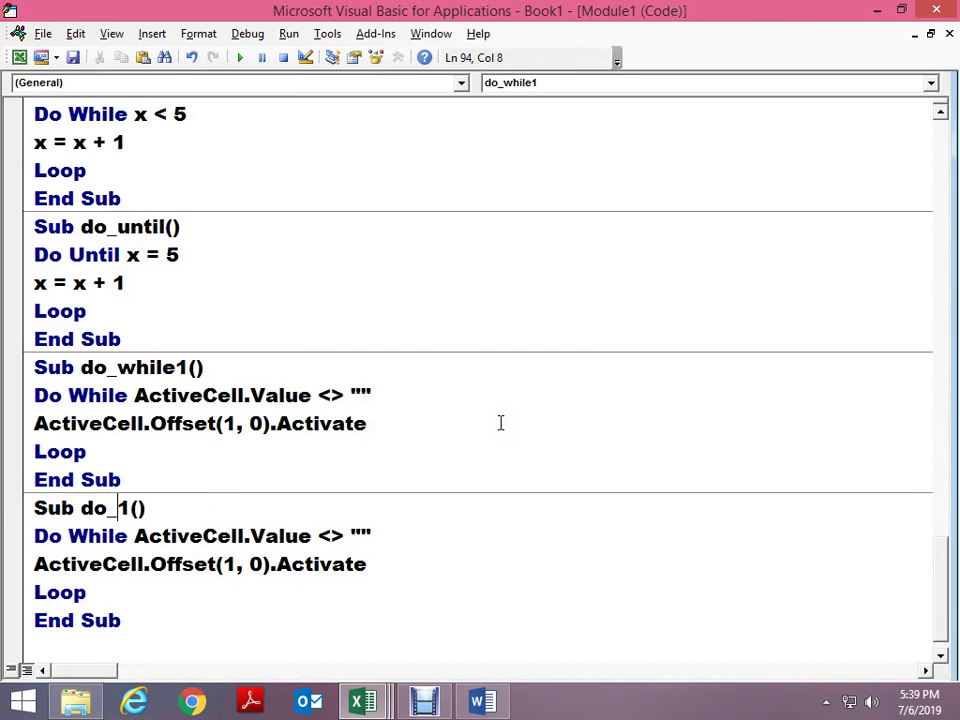
{"action": "type", "text": "until"}
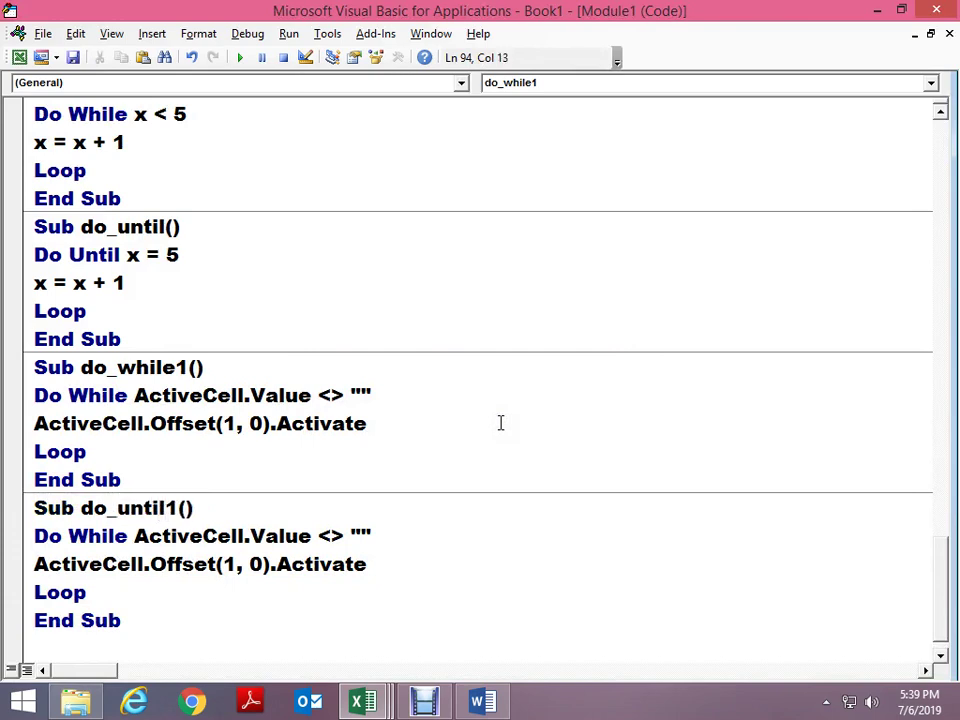
{"action": "key", "text": "Delete"}
{"action": "key", "text": "Down"}
{"action": "key", "text": "Up"}
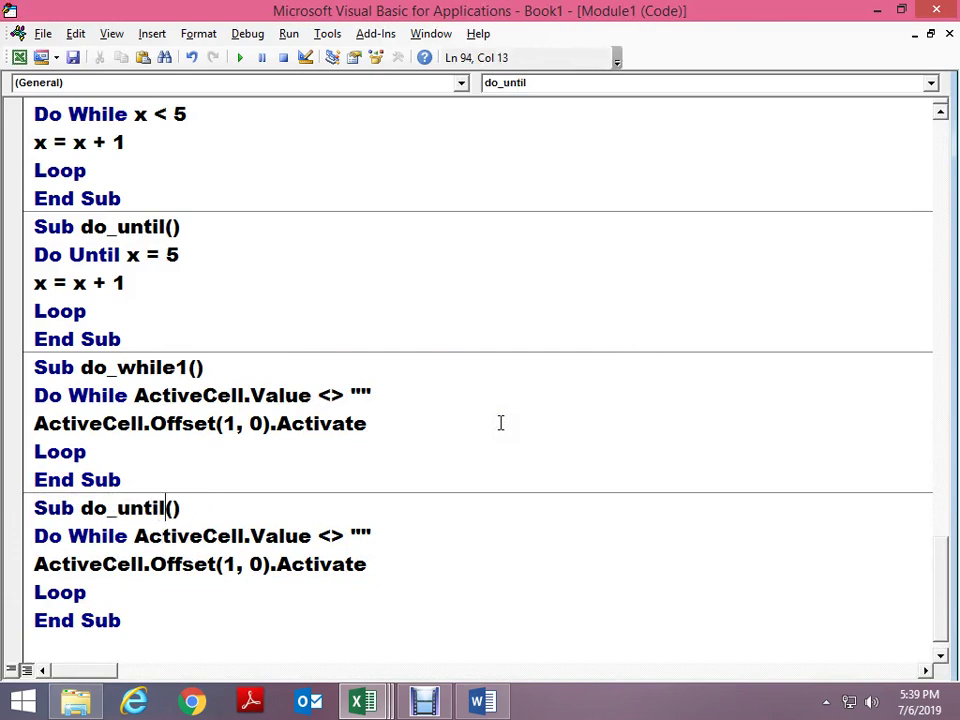
{"action": "type", "text": "_1"}
Change the copy's loop condition from <> "" to = "" and restore the editor window
{"action": "key", "text": "Down"}
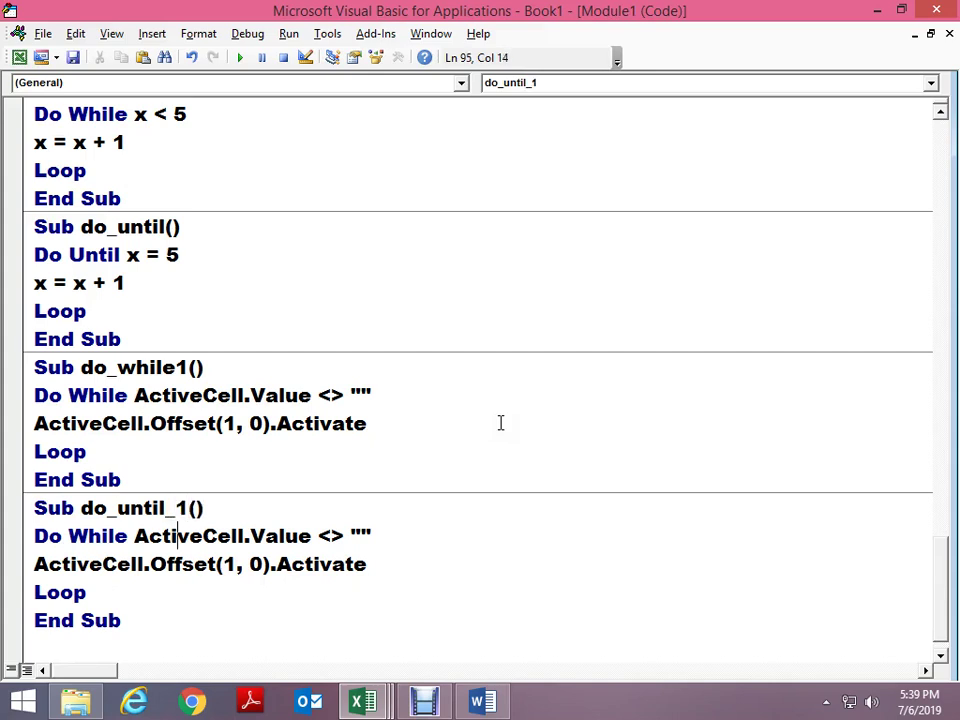
{"action": "key", "text": "Right"}
{"action": "key", "text": "Right"}
{"action": "key", "text": "Right"}
{"action": "key", "text": "Right"}
{"action": "key", "text": "Right"}
{"action": "key", "text": "Delete"}
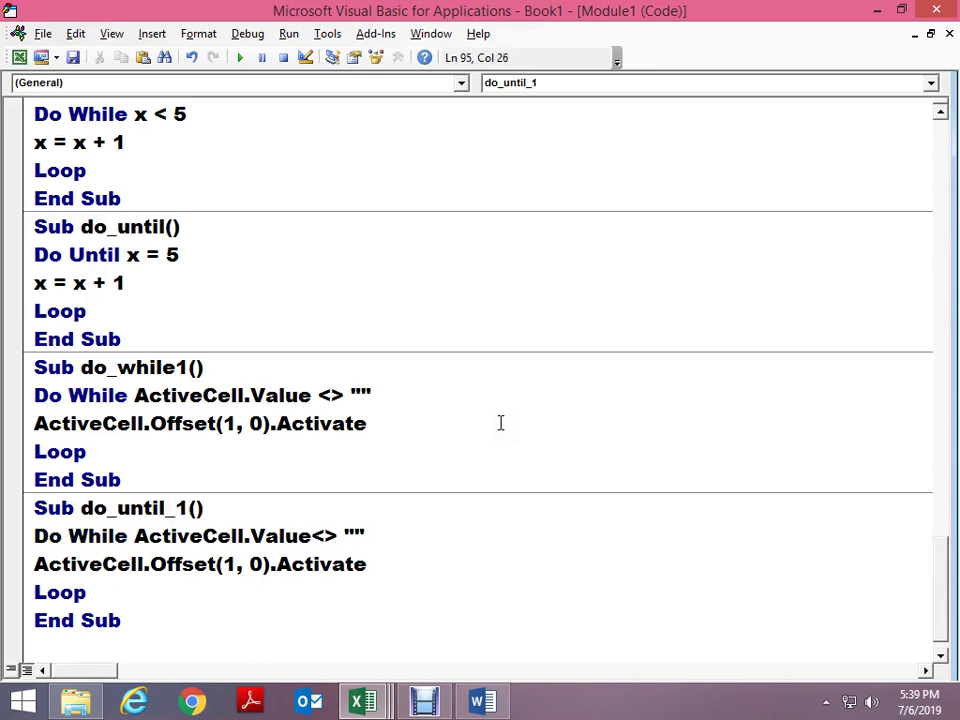
{"action": "key", "text": "Delete"}
{"action": "key", "text": "Delete"}
{"action": "key", "text": "Delete"}
{"action": "key", "text": "Delete"}
{"action": "key", "text": "Delete"}
{"action": "type", "text": "=="}
{"action": "type", "text": "\""}
{"action": "key", "text": "BackSpace"}
{"action": "key", "text": "BackSpace"}
{"action": "type", "text": "\"\""}
{"action": "left_click", "coordinate": [901, 9]}
Make A5 the active cell in Excel, then test do_until_1 with F8
{"action": "scroll", "coordinate": [901, 18], "scroll_direction": "down", "scroll_amount": 1}
{"action": "key", "text": "alt+F11"}
{"action": "key", "text": "Up"}
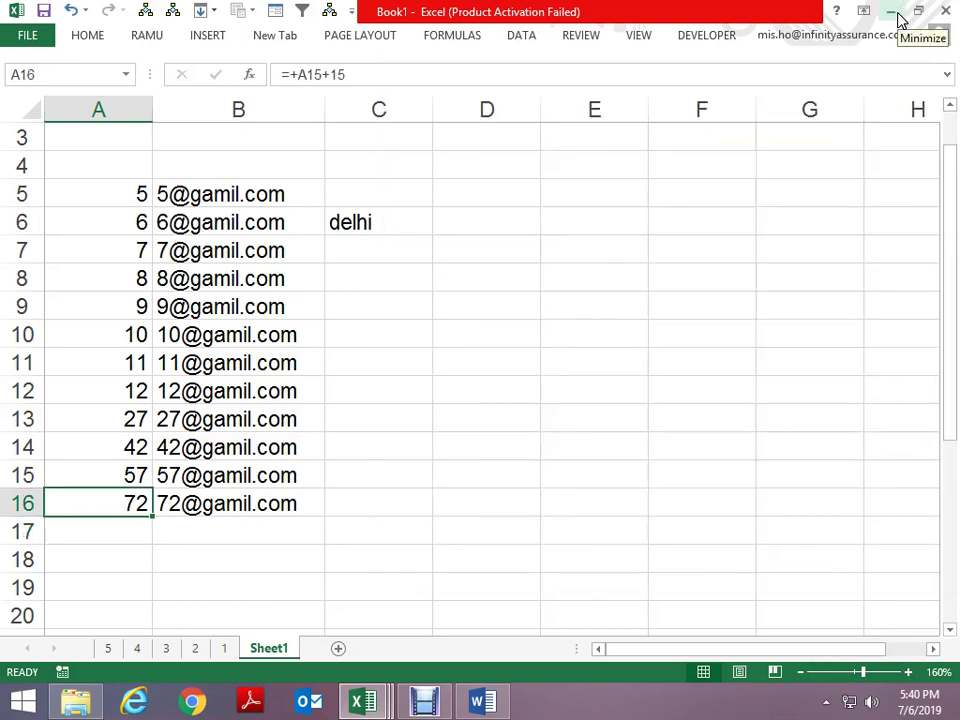
{"action": "key", "text": "ctrl+Up"}
{"action": "key", "text": "alt+F11"}
{"action": "key", "text": "Down"}
{"action": "key", "text": "Down"}
{"action": "key", "text": "Down"}
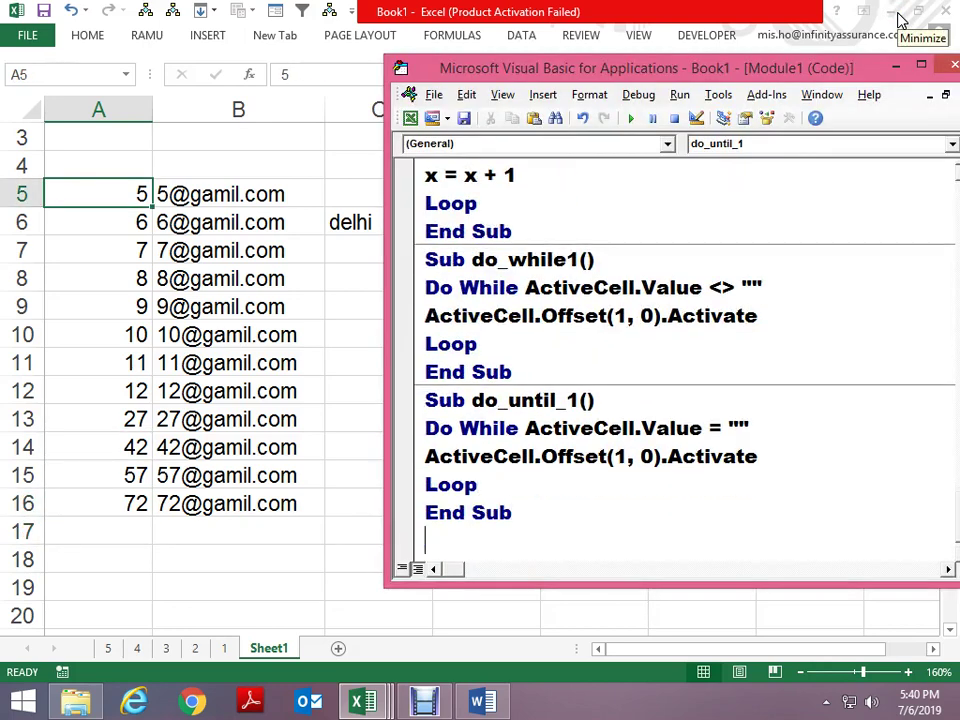
{"action": "key", "text": "Up"}
{"action": "key", "text": "Up"}
{"action": "key", "text": "Up"}
{"action": "key", "text": "Up"}
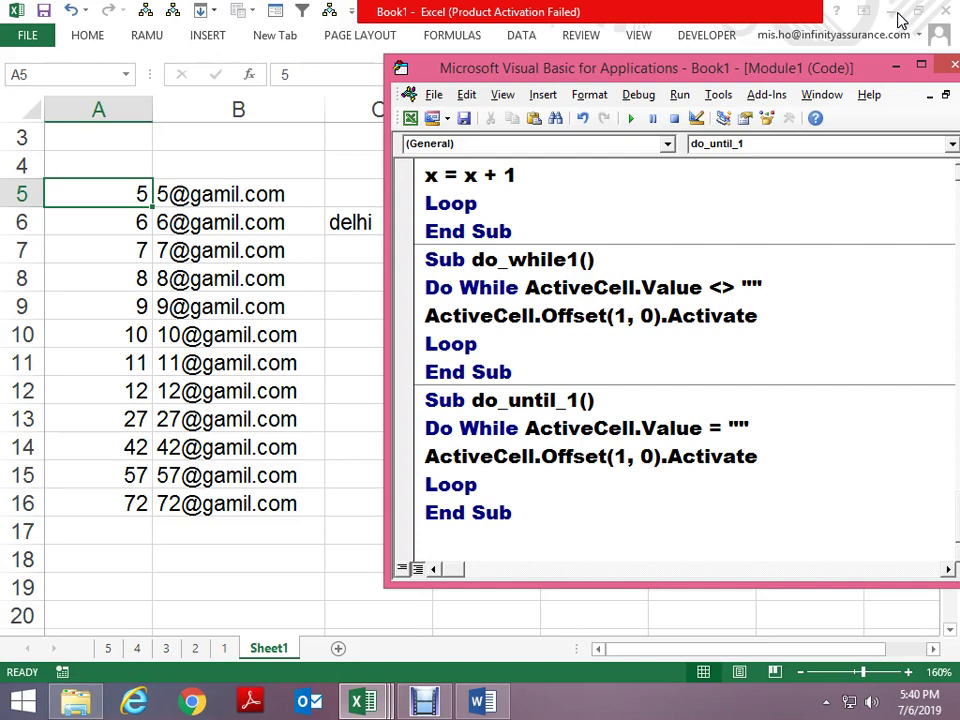
{"action": "key", "text": "F8"}
{"action": "key", "text": "F8"}
{"action": "key", "text": "F8"}
{"action": "key", "text": "F8"}
Replace While with until on do_until_1's Do line
{"action": "left_click", "coordinate": [899, 20]}
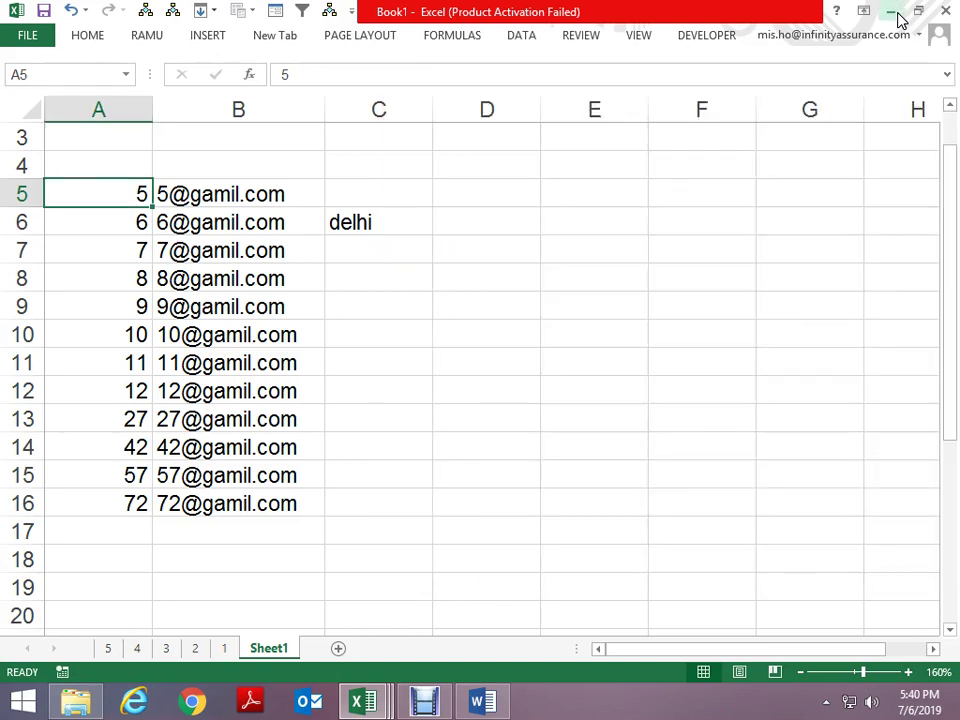
{"action": "key", "text": "alt+F11"}
{"action": "key", "text": "Up"}
{"action": "key", "text": "Up"}
{"action": "key", "text": "Up"}
{"action": "key", "text": "Up"}
{"action": "key", "text": "Down"}
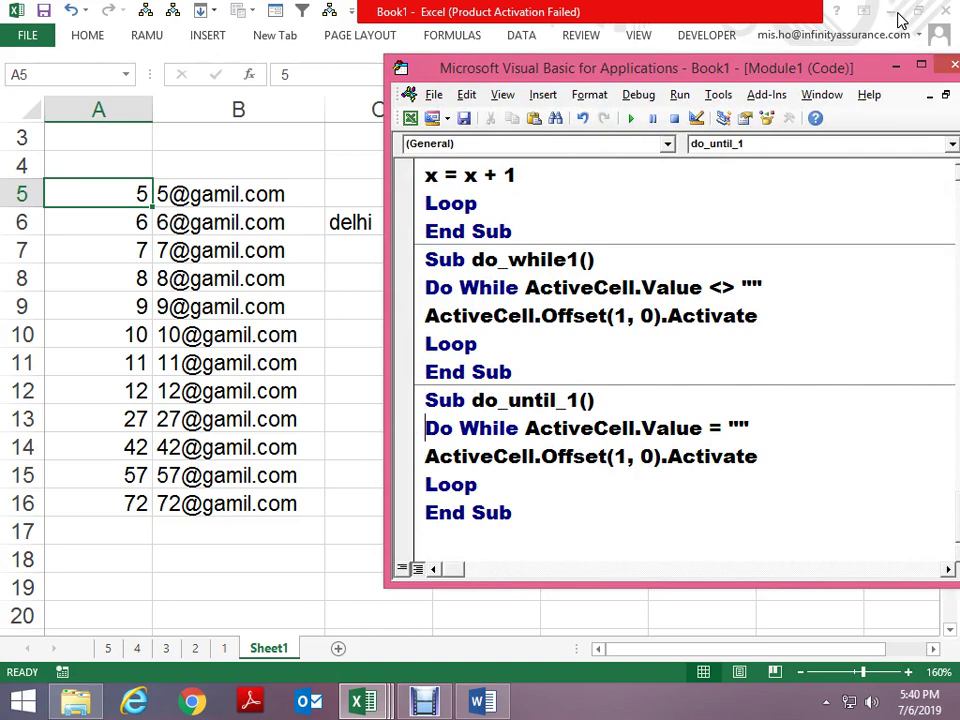
{"action": "key", "text": "Right"}
{"action": "key", "text": "Right"}
{"action": "key", "text": "Right"}
{"action": "key", "text": "Right"}
{"action": "key", "text": "Right"}
{"action": "key", "text": "Right"}
{"action": "key", "text": "Right"}
{"action": "key", "text": "Right"}
{"action": "key", "text": "Left"}
{"action": "key", "text": "Left"}
{"action": "key", "text": "Left"}
{"action": "key", "text": "Left"}
{"action": "key", "text": "Left"}
{"action": "key", "text": "Left"}
{"action": "key", "text": "Left"}
{"action": "key", "text": "Left"}
{"action": "key", "text": "Left"}
{"action": "key", "text": "Left"}
{"action": "key", "text": "Left"}
{"action": "key", "text": "BackSpace"}
{"action": "key", "text": "Delete"}
{"action": "key", "text": "Delete"}
{"action": "key", "text": "Delete"}
{"action": "key", "text": "Delete"}
{"action": "key", "text": "Delete"}
{"action": "type", "text": "u"}
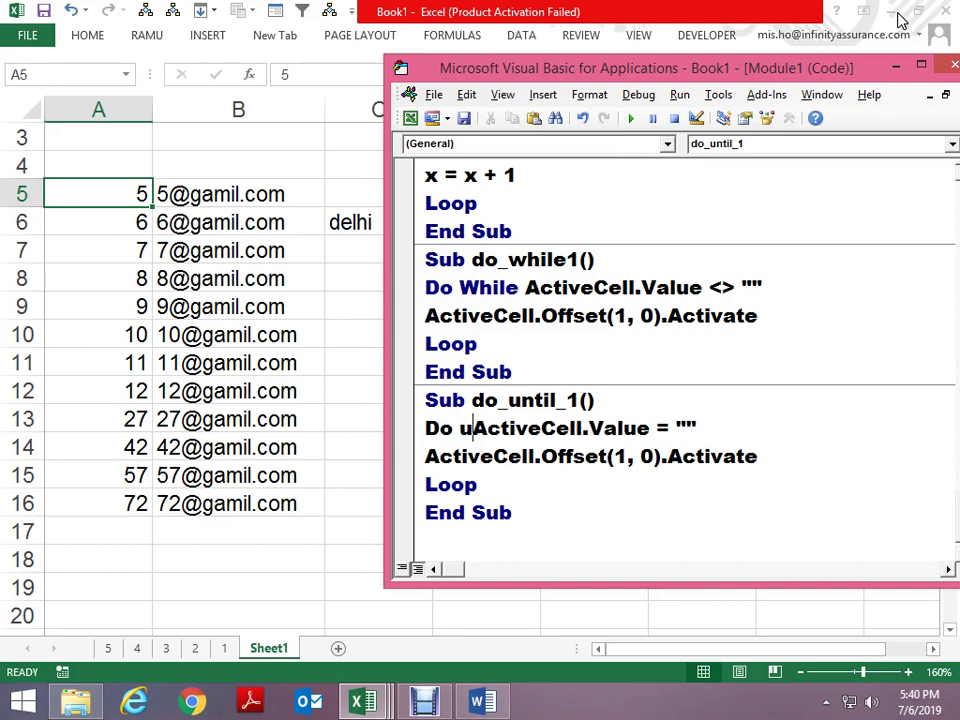
{"action": "type", "text": "ntil"}
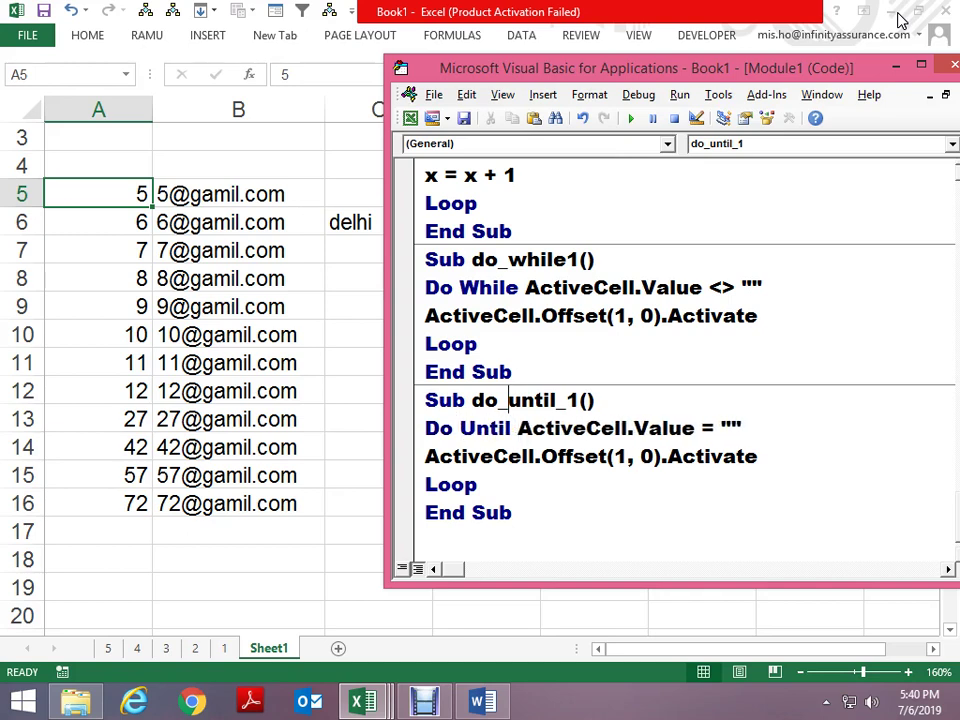
Step do_until_1 with F8 through each loop pass, from A5 down to blank cell A17
{"action": "key", "text": "F8"}
{"action": "key", "text": "F8"}
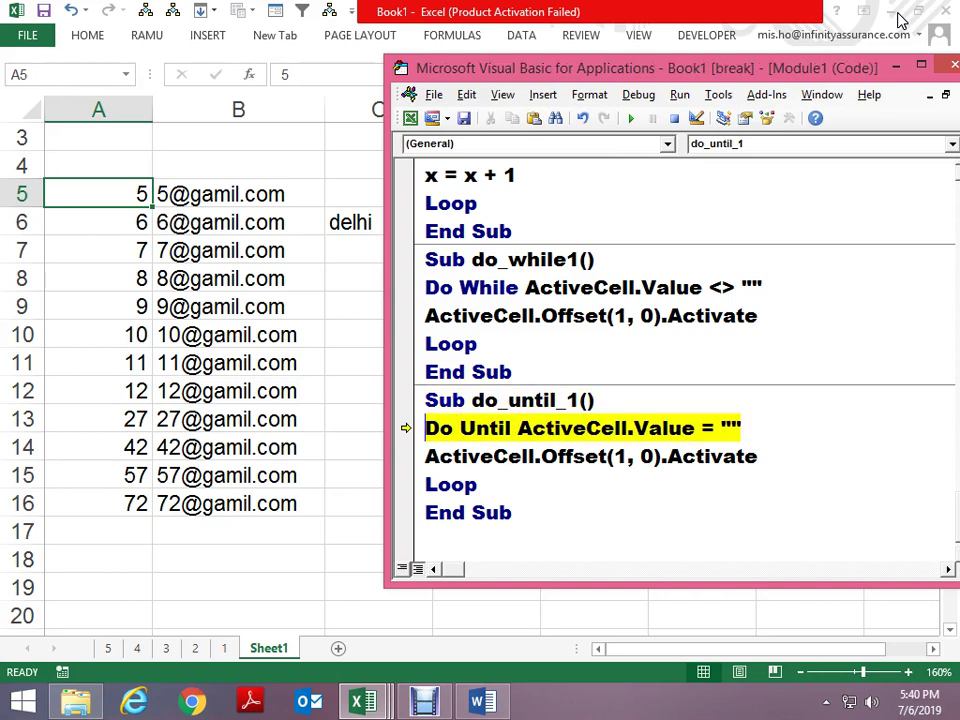
{"action": "key", "text": "F8"}
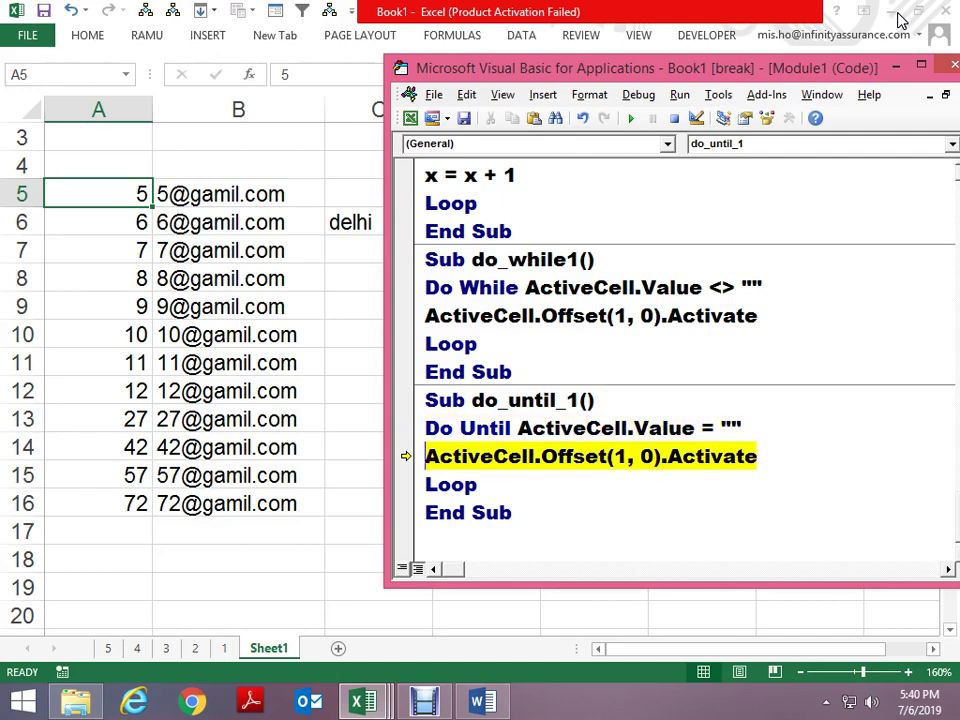
{"action": "key", "text": "F8"}
{"action": "key", "text": "F8"}
{"action": "key", "text": "F8"}
{"action": "key", "text": "F8"}
{"action": "key", "text": "F8"}
{"action": "key", "text": "F8"}
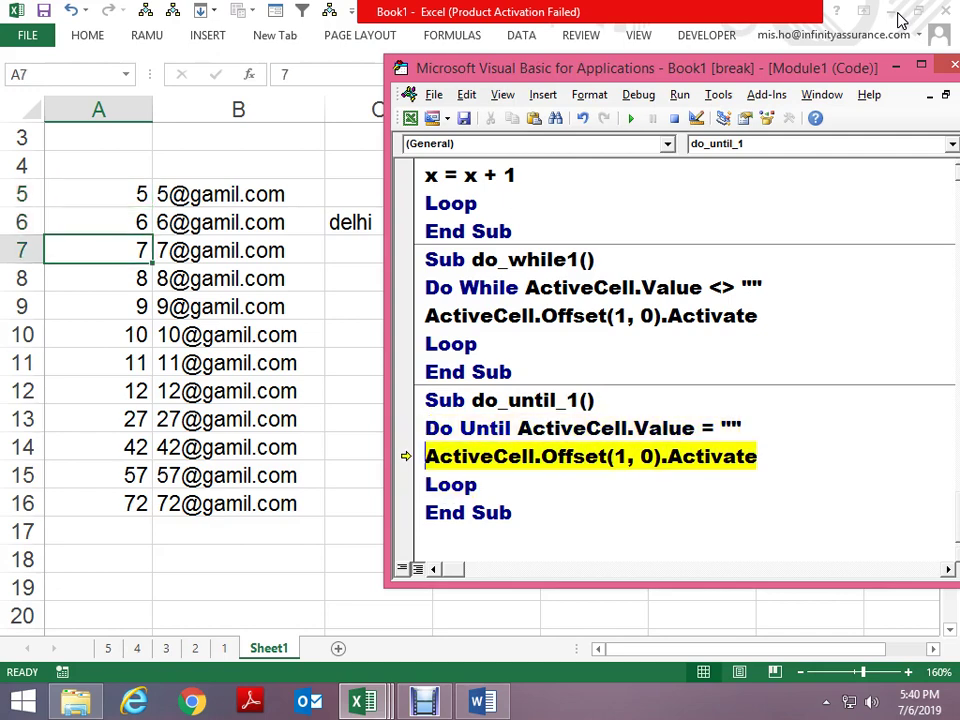
{"action": "key", "text": "F8"}
{"action": "key", "text": "F8"}
{"action": "key", "text": "F8"}
{"action": "key", "text": "F8"}
{"action": "key", "text": "F8"}
{"action": "key", "text": "F8"}
{"action": "key", "text": "F8"}
{"action": "key", "text": "F8"}
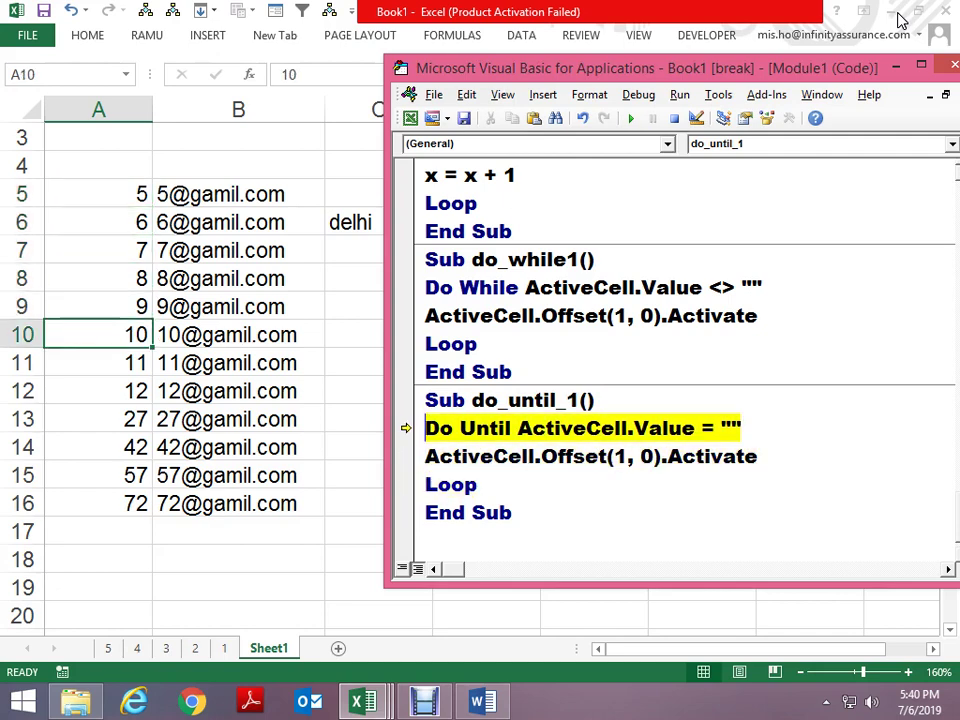
{"action": "key", "text": "F8"}
{"action": "key", "text": "F8"}
{"action": "key", "text": "F8"}
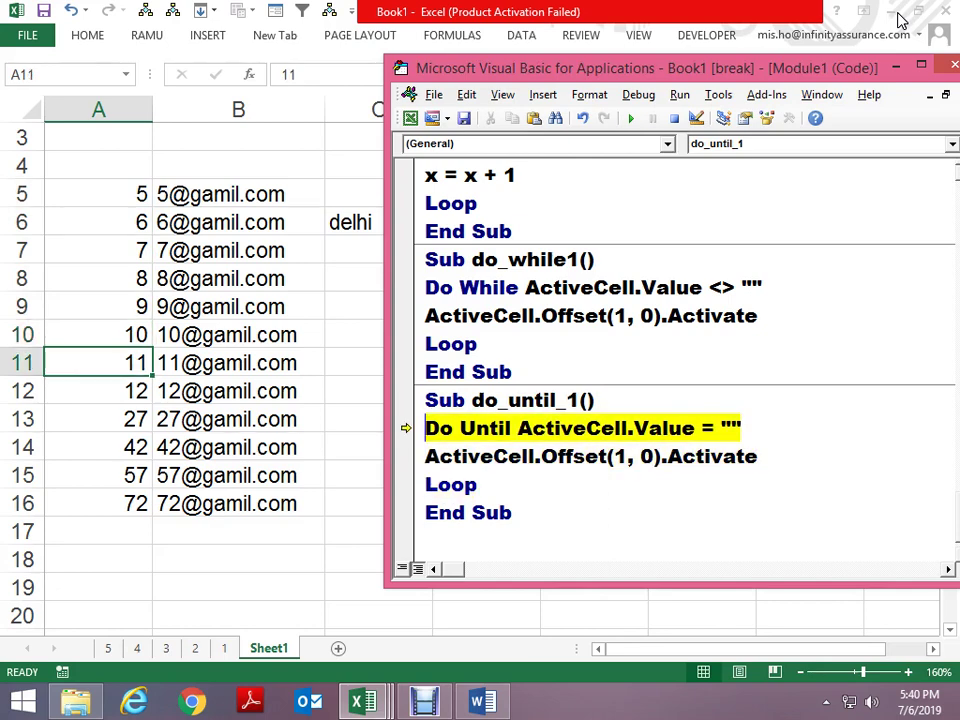
{"action": "key", "text": "F8"}
{"action": "key", "text": "F8"}
{"action": "key", "text": "F8"}
{"action": "key", "text": "F8"}
{"action": "key", "text": "F8"}
{"action": "key", "text": "F8"}
{"action": "key", "text": "F8"}
{"action": "key", "text": "F8"}
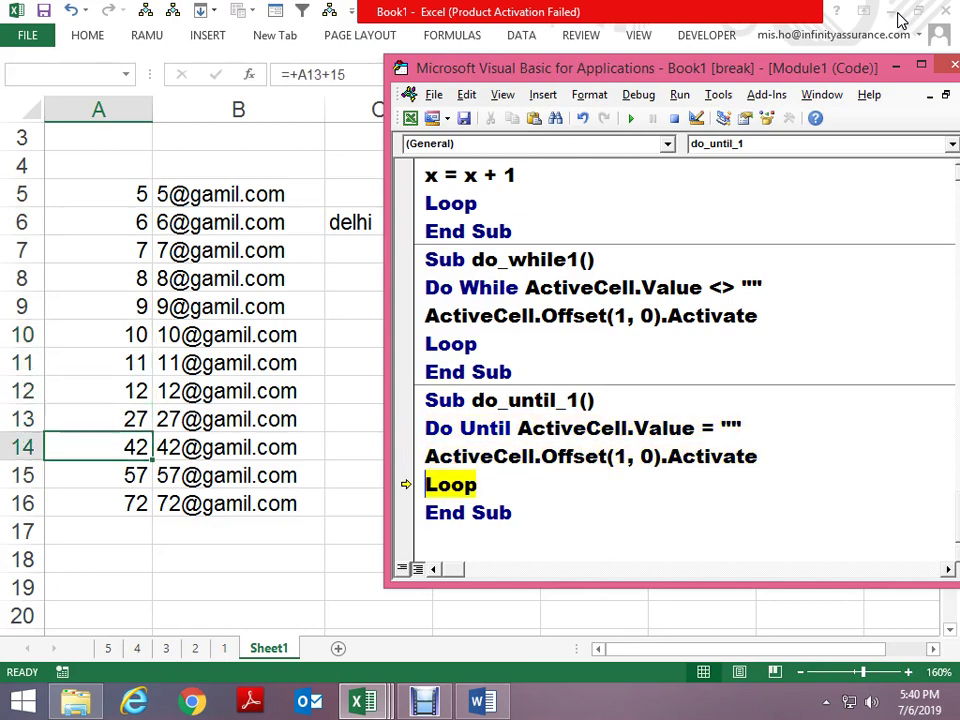
{"action": "key", "text": "F8"}
{"action": "key", "text": "F8"}
{"action": "key", "text": "F8"}
{"action": "key", "text": "F8"}
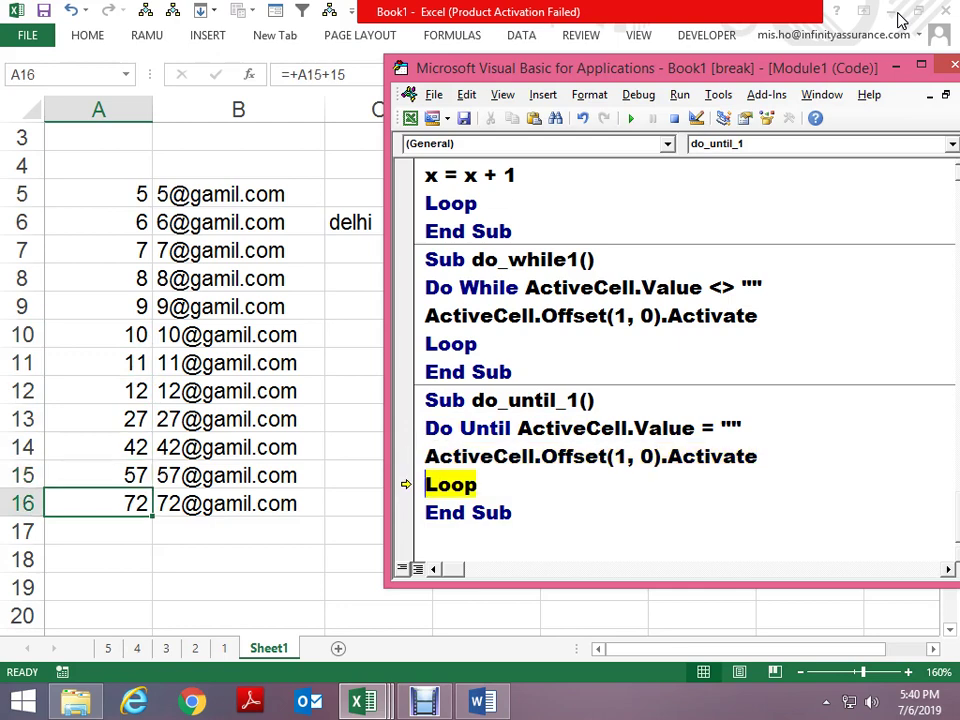
{"action": "key", "text": "F8"}
{"action": "key", "text": "F8"}
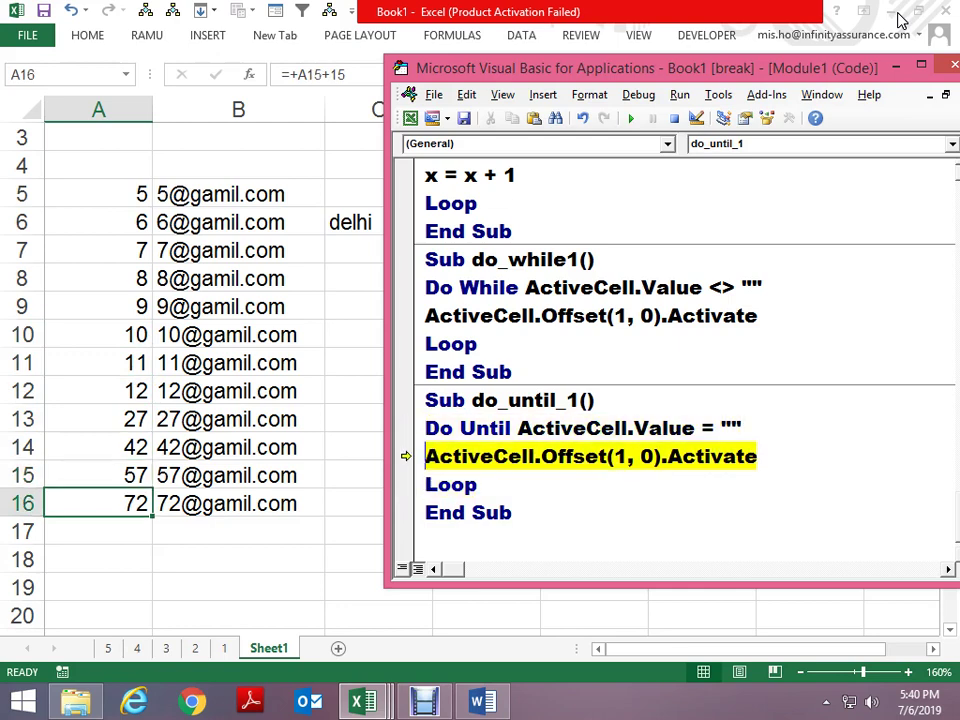
{"action": "key", "text": "F8"}
{"action": "key", "text": "F8"}
{"action": "key", "text": "F8"}
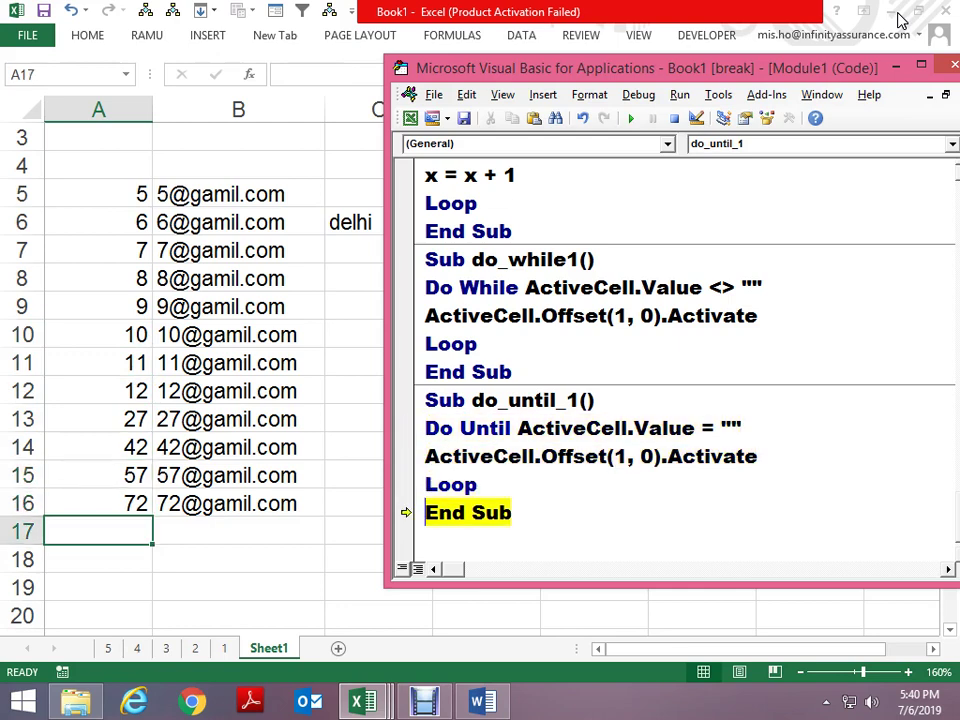
{"action": "key", "text": "F8"}
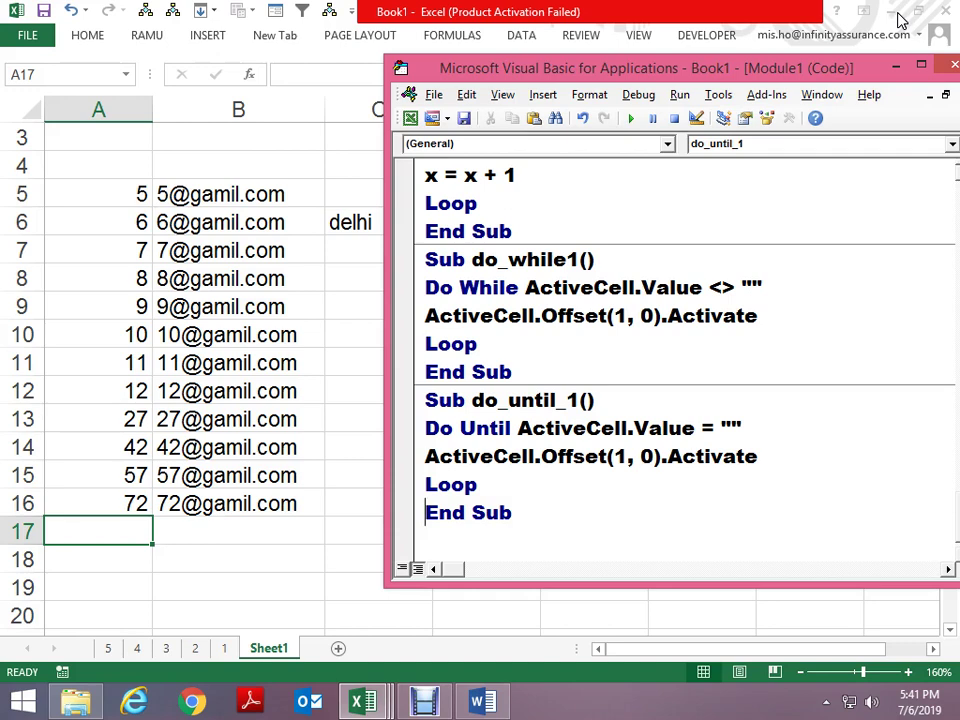
Switch to LOOP.docx in Word and scroll down to the Do...Until 'Alternate Syntax' section
{"action": "key", "text": "alt+Tab"}
{"action": "key", "text": "Tab"}
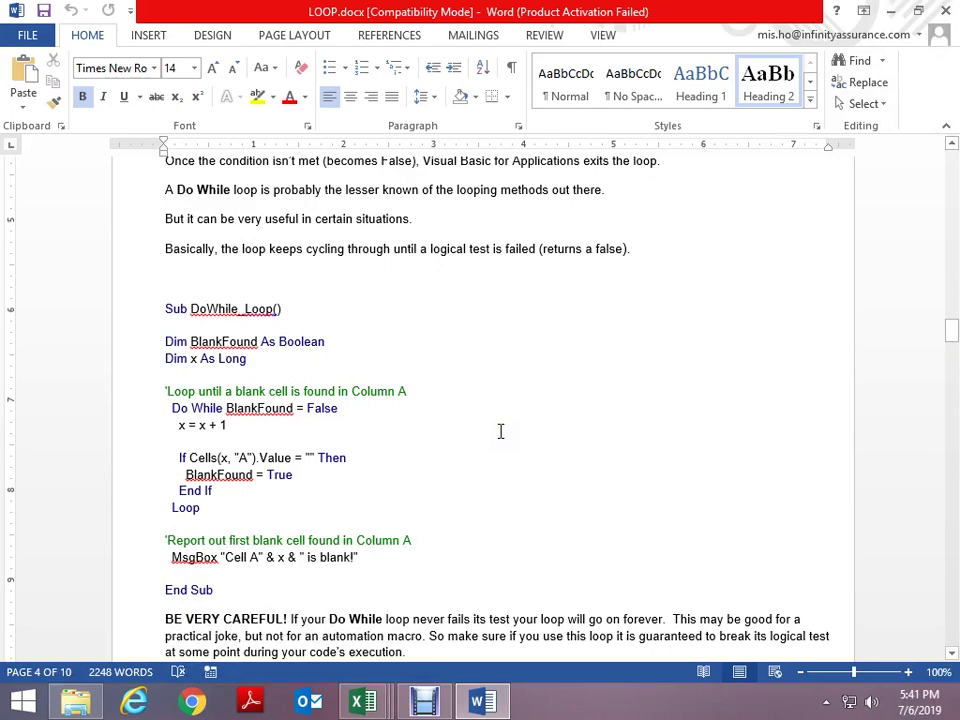
{"action": "scroll", "coordinate": [501, 431], "scroll_direction": "down", "scroll_amount": 3}
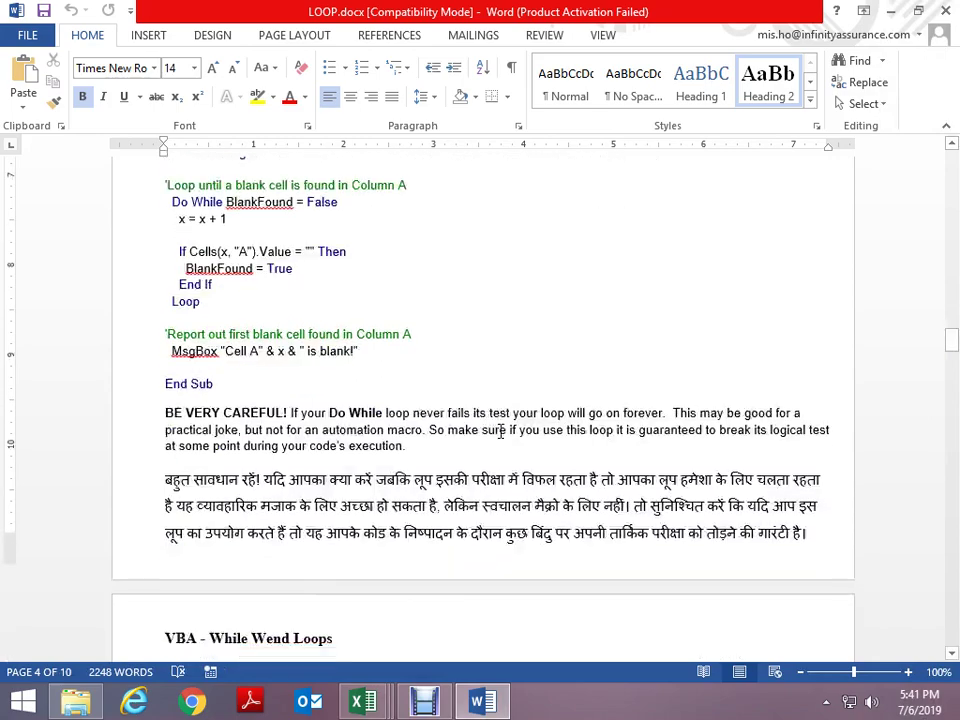
{"action": "scroll", "coordinate": [501, 431], "scroll_direction": "down", "scroll_amount": 4}
{"action": "scroll", "coordinate": [501, 431], "scroll_direction": "down", "scroll_amount": 3}
{"action": "scroll", "coordinate": [501, 431], "scroll_direction": "down", "scroll_amount": 2}
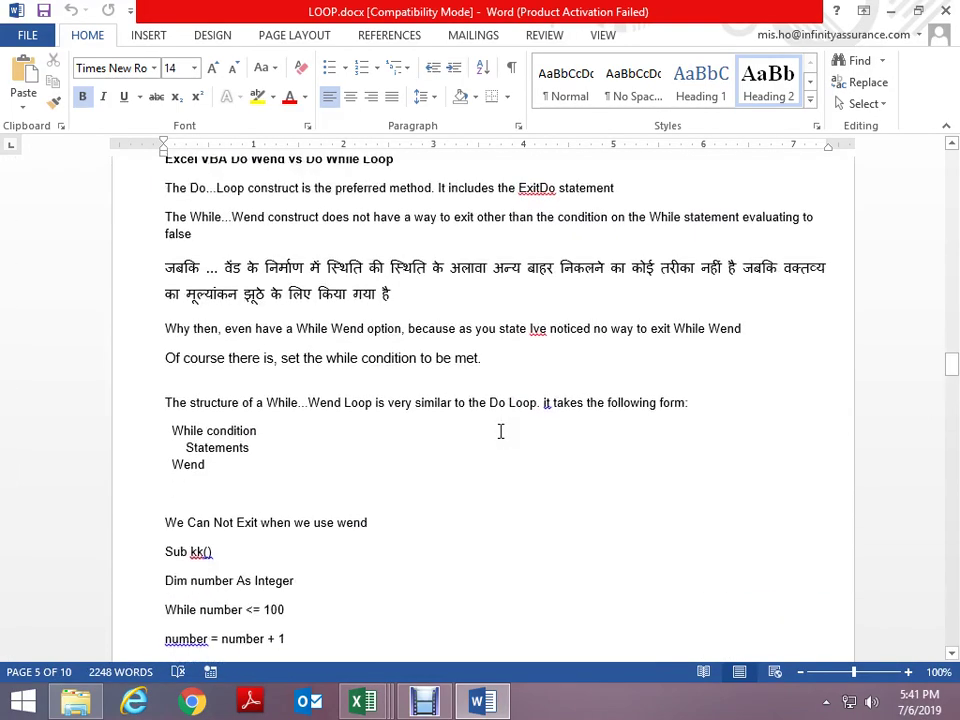
{"action": "scroll", "coordinate": [501, 431], "scroll_direction": "down", "scroll_amount": 3}
{"action": "scroll", "coordinate": [501, 431], "scroll_direction": "down", "scroll_amount": 2}
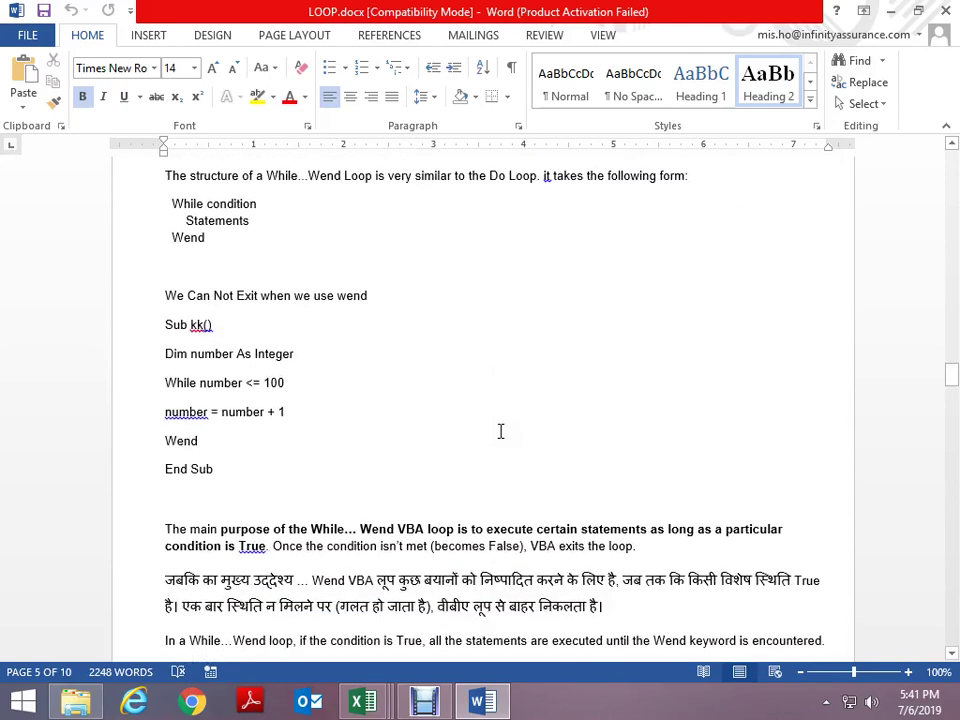
{"action": "scroll", "coordinate": [501, 431], "scroll_direction": "down", "scroll_amount": 6}
{"action": "scroll", "coordinate": [501, 431], "scroll_direction": "down", "scroll_amount": 7}
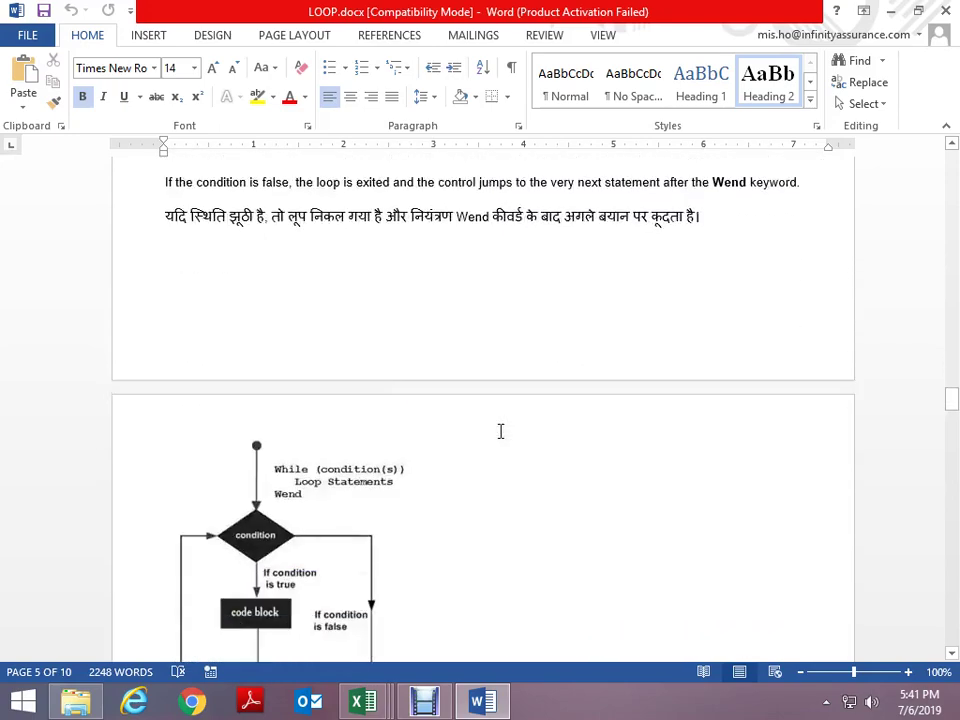
{"action": "scroll", "coordinate": [501, 431], "scroll_direction": "down", "scroll_amount": 9}
{"action": "scroll", "coordinate": [501, 431], "scroll_direction": "down", "scroll_amount": 5}
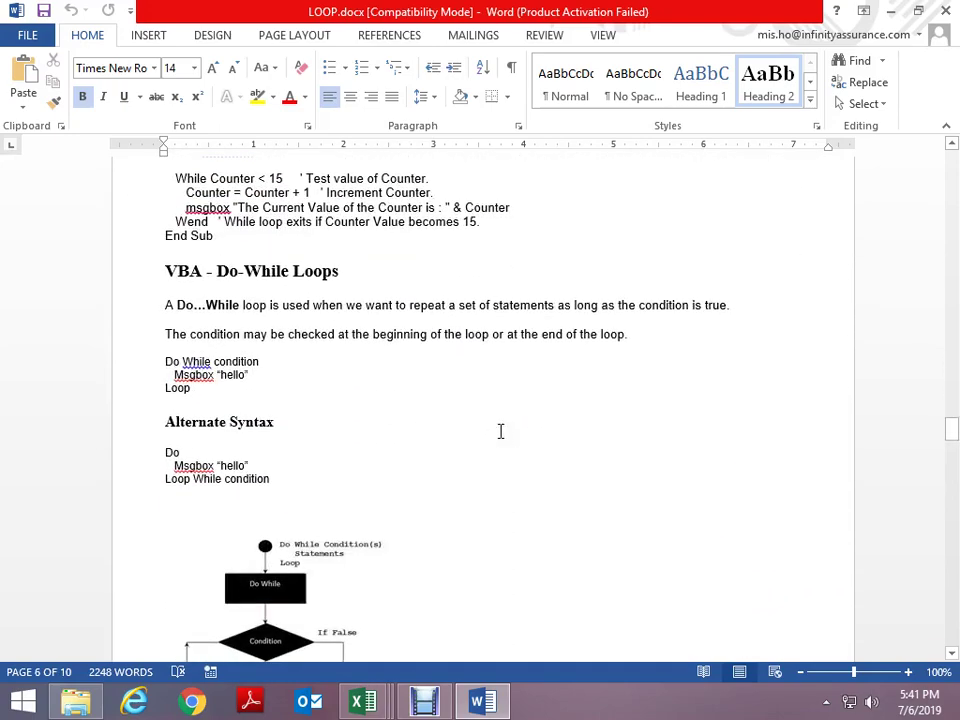
{"action": "scroll", "coordinate": [501, 431], "scroll_direction": "down", "scroll_amount": 1}
{"action": "scroll", "coordinate": [501, 431], "scroll_direction": "down", "scroll_amount": 5}
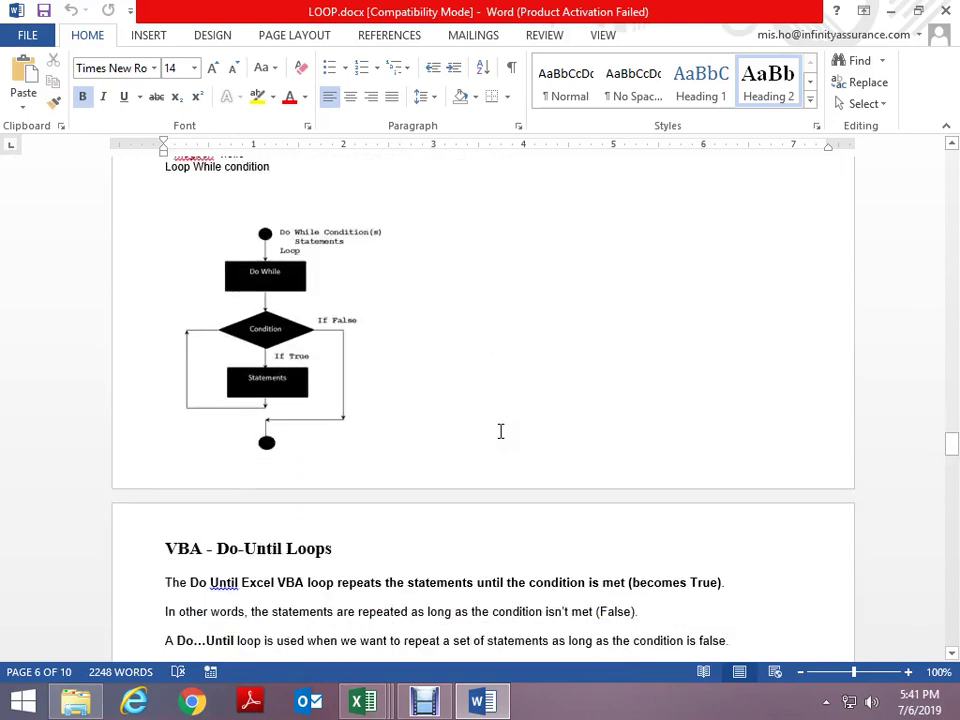
{"action": "scroll", "coordinate": [501, 431], "scroll_direction": "down", "scroll_amount": 4}
{"action": "scroll", "coordinate": [501, 431], "scroll_direction": "down", "scroll_amount": 1}
{"action": "scroll", "coordinate": [501, 431], "scroll_direction": "down", "scroll_amount": 1}
{"action": "scroll", "coordinate": [501, 431], "scroll_direction": "down", "scroll_amount": 3}
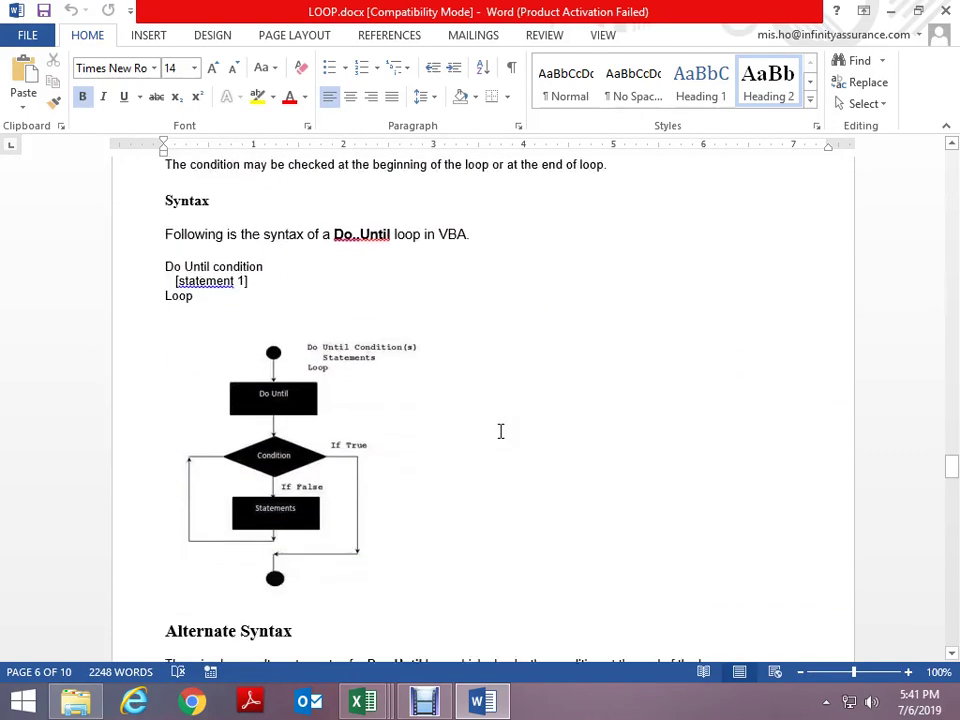
{"action": "scroll", "coordinate": [501, 431], "scroll_direction": "down", "scroll_amount": 5}
{"action": "scroll", "coordinate": [501, 431], "scroll_direction": "down", "scroll_amount": 2}
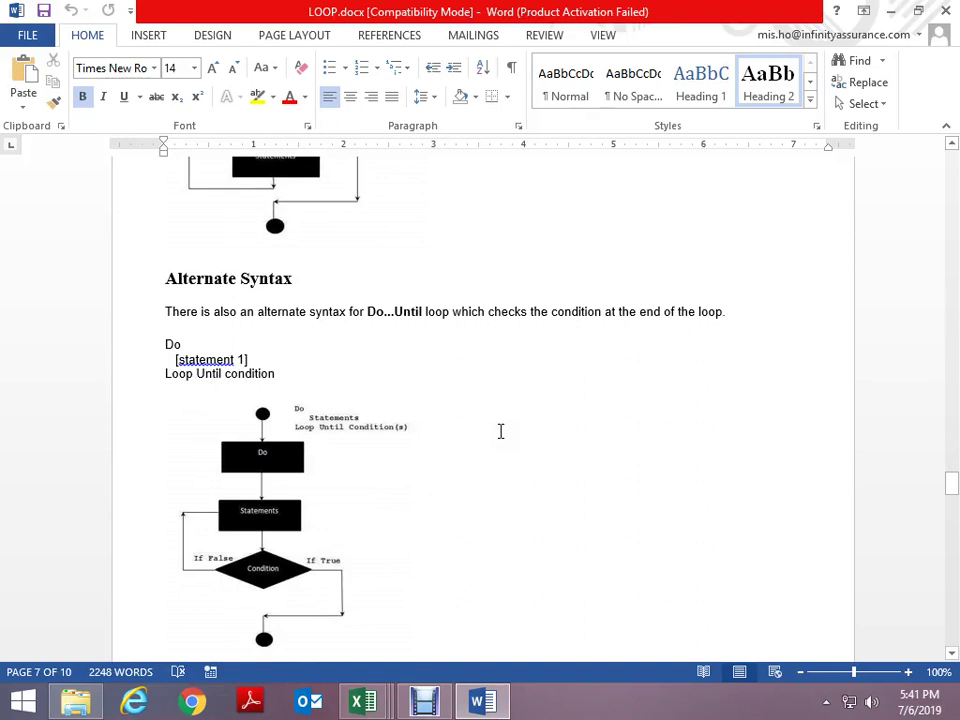
Duplicate the do_while procedure below the original and rename the copy do_while_
{"action": "key", "text": "alt+Tab"}
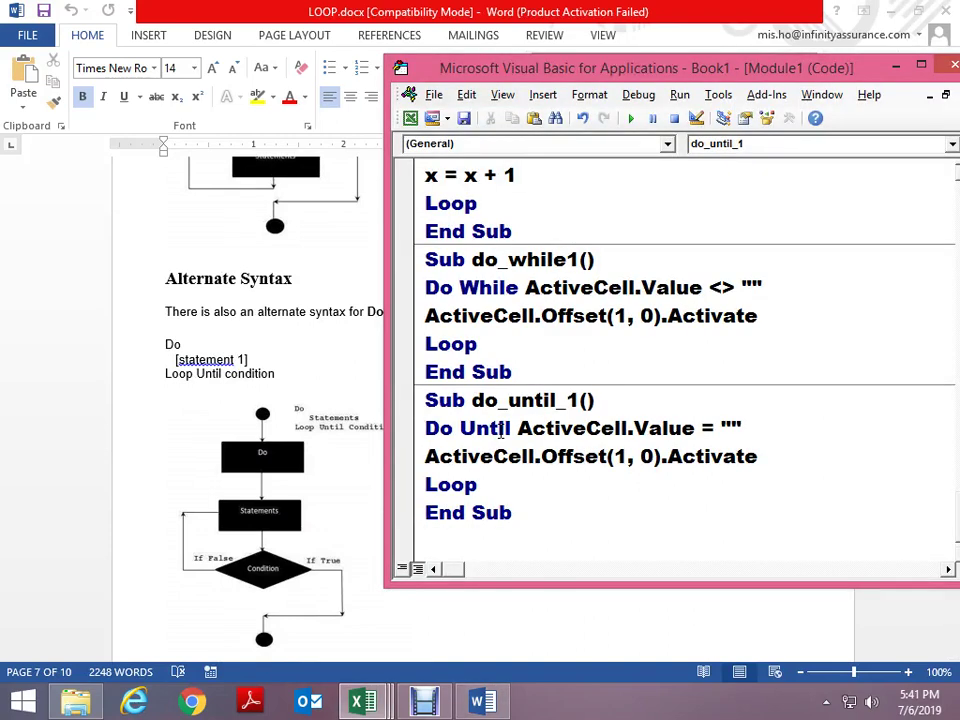
{"action": "key", "text": "Up"}
{"action": "key", "text": "Up"}
{"action": "key", "text": "Up"}
{"action": "key", "text": "Up"}
{"action": "key", "text": "Up"}
{"action": "key", "text": "Up"}
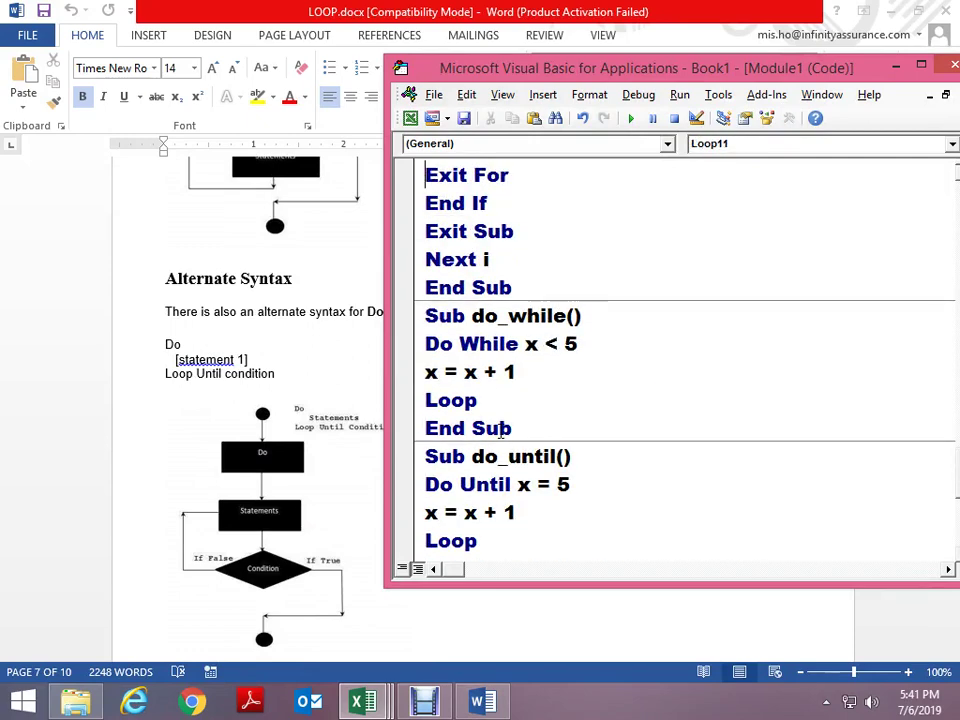
{"action": "key", "text": "Down"}
{"action": "key", "text": "Down"}
{"action": "key", "text": "Down"}
{"action": "key", "text": "Down"}
{"action": "key", "text": "Down"}
{"action": "key", "text": "shift+Down"}
{"action": "key", "text": "shift+Down"}
{"action": "key", "text": "shift+Down"}
{"action": "key", "text": "shift+Down"}
{"action": "key", "text": "shift+Down"}
{"action": "key", "text": "ctrl+c"}
{"action": "key", "text": "Return"}
{"action": "key", "text": "ctrl+v"}
{"action": "key", "text": "Up"}
{"action": "key", "text": "Up"}
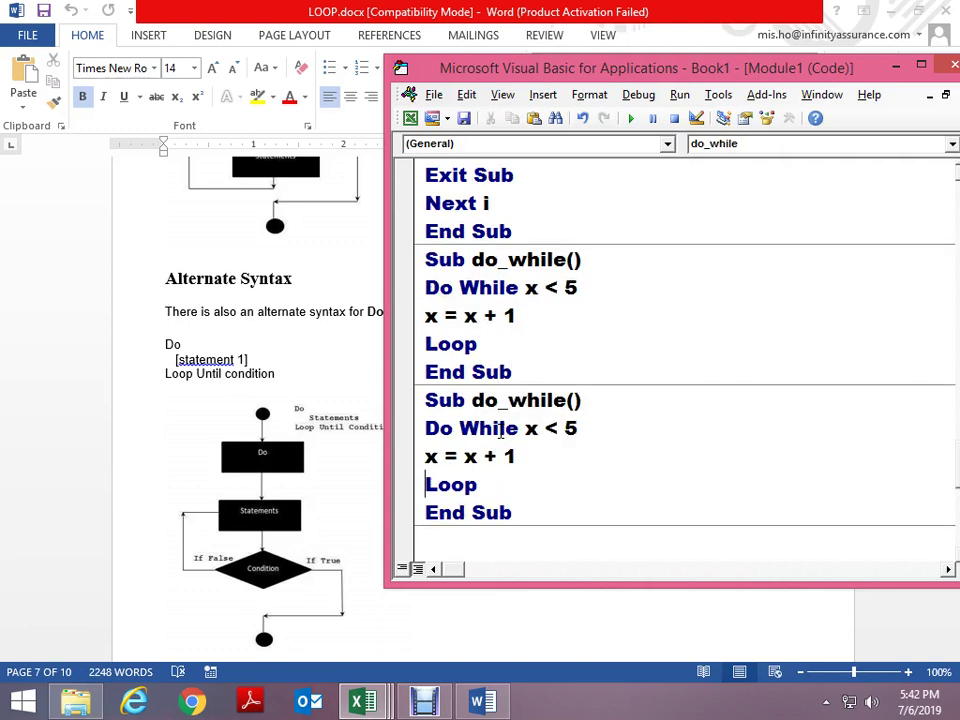
{"action": "key", "text": "Up"}
{"action": "key", "text": "Up"}
{"action": "key", "text": "Up"}
{"action": "key", "text": "End"}
{"action": "key", "text": "Left"}
{"action": "key", "text": "Left"}
{"action": "type", "text": "_"}
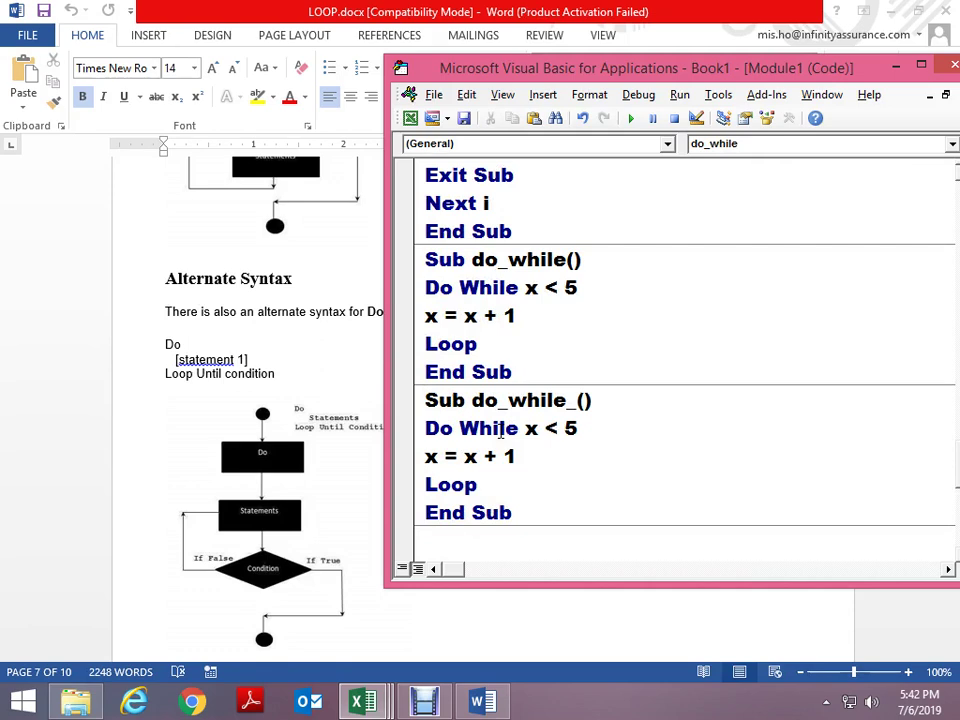
In do_while_, move the x < 5 test onto the end as 'Loop While x < 5'
{"action": "key", "text": "Down"}
{"action": "key", "text": "Home"}
{"action": "key", "text": "ctrl+Right"}
{"action": "key", "text": "Return"}
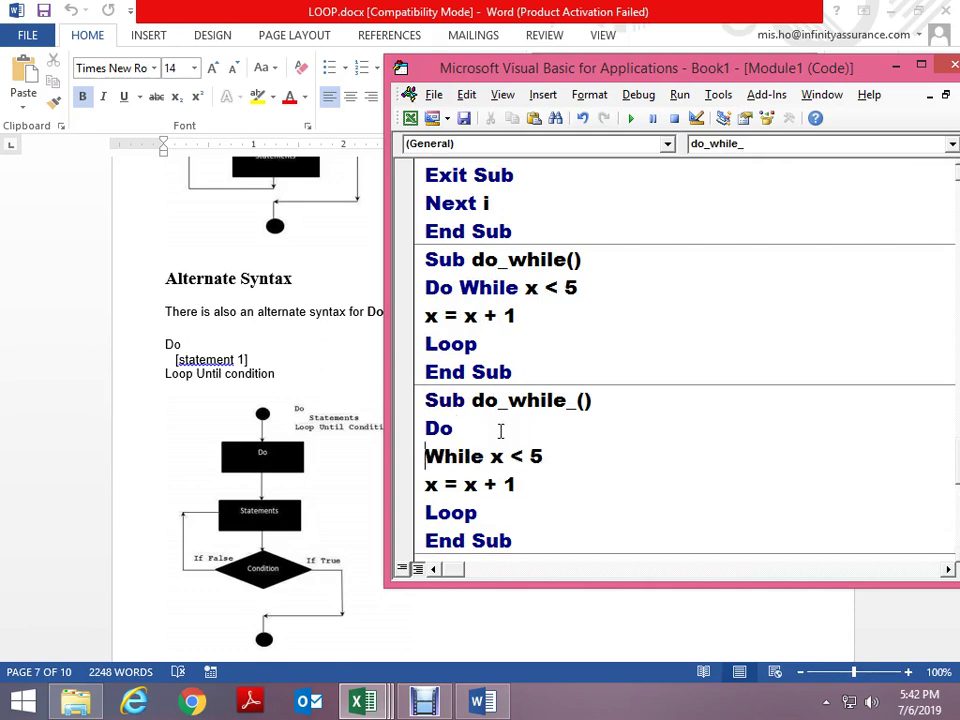
{"action": "key", "text": "Down"}
{"action": "key", "text": "Down"}
{"action": "key", "text": "Right"}
{"action": "key", "text": "End"}
{"action": "type", "text": "whil"}
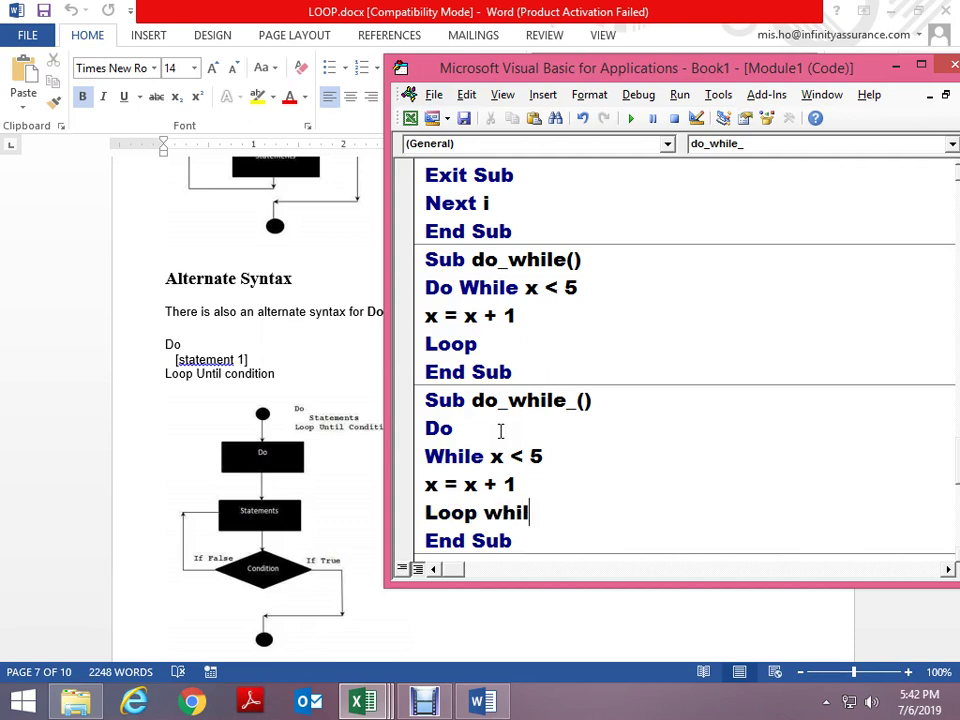
{"action": "type", "text": "e "}
{"action": "type", "text": "x <5"}
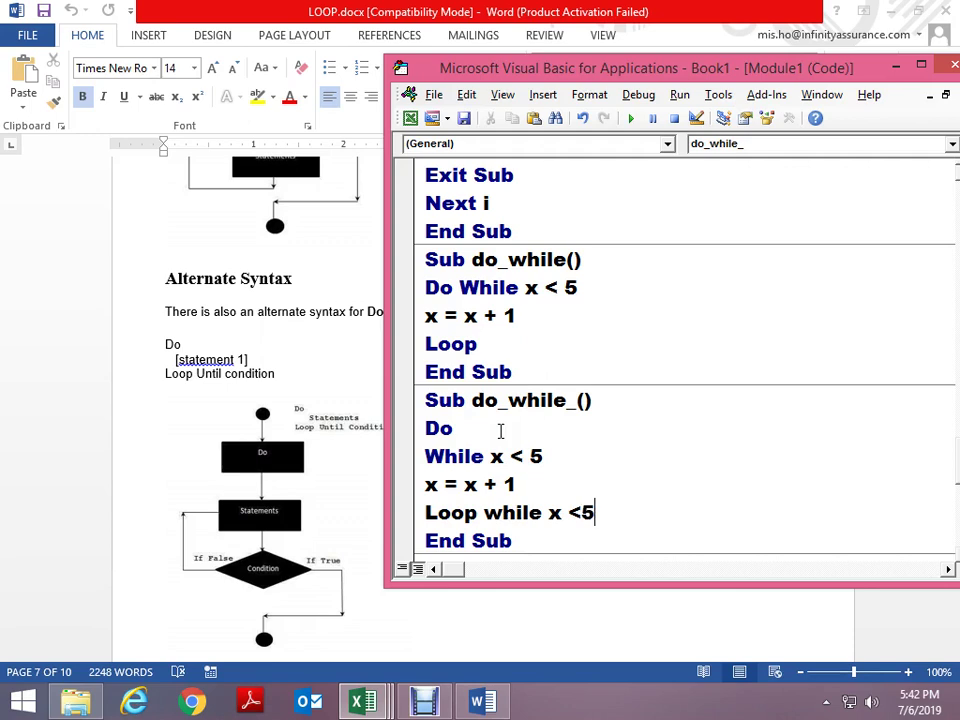
{"action": "key", "text": "Up"}
{"action": "key", "text": "Up"}
{"action": "key", "text": "Left"}
{"action": "key", "text": "Left"}
{"action": "key", "text": "Left"}
{"action": "key", "text": "Left"}
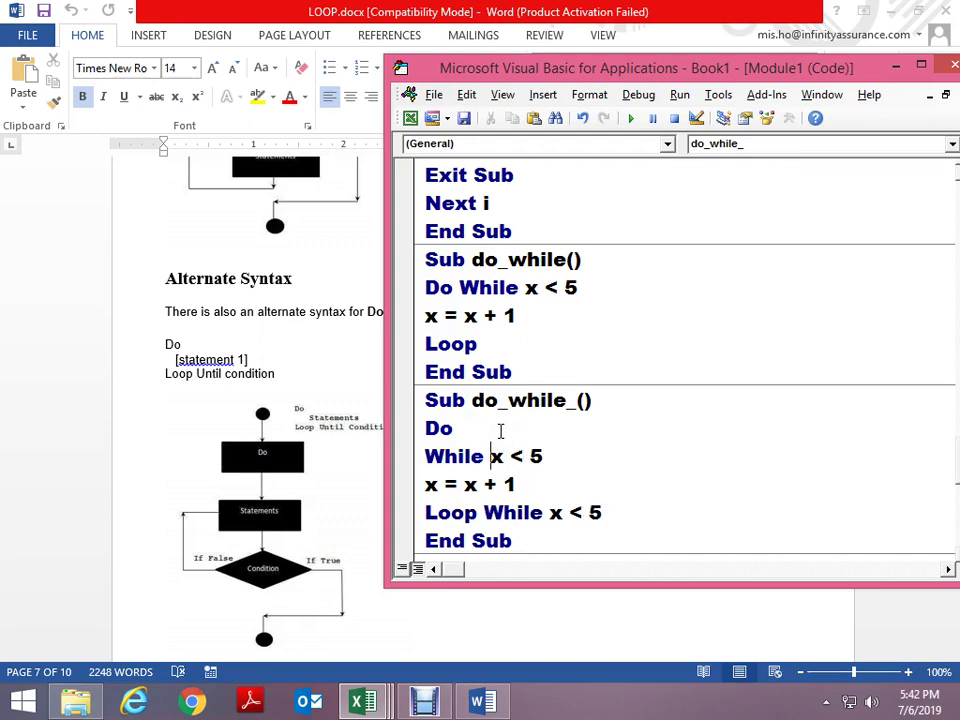
{"action": "key", "text": "Left"}
{"action": "key", "text": "Left"}
{"action": "key", "text": "Home"}
{"action": "key", "text": "shift+End"}
{"action": "key", "text": "Delete"}
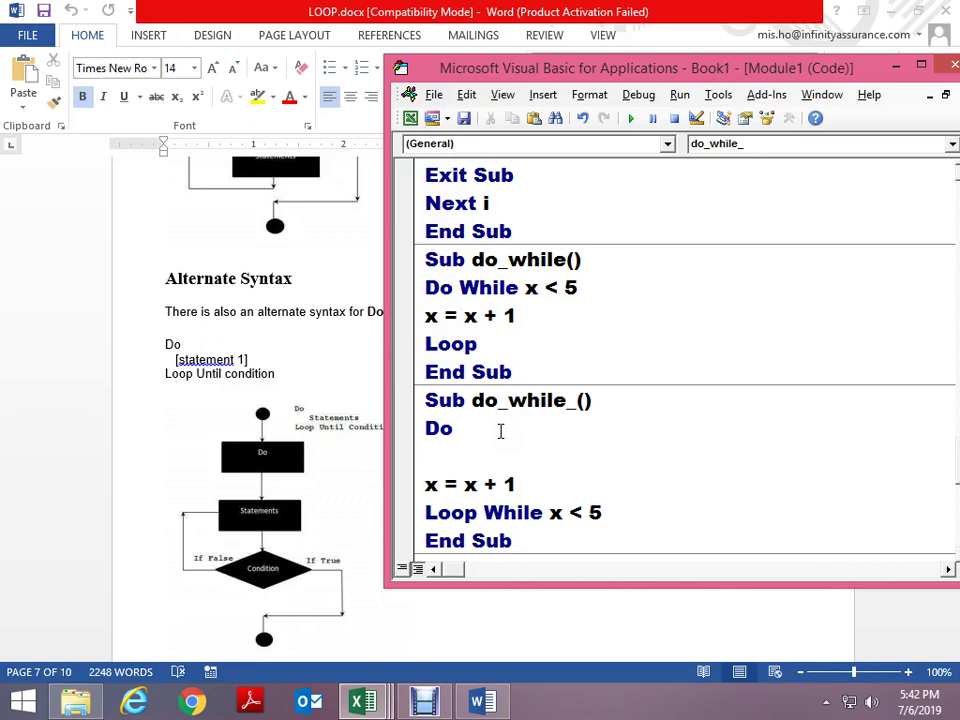
Step through do_while_ with F8 until it ends, then delete its empty line
{"action": "key", "text": "F8"}
{"action": "key", "text": "F8"}
{"action": "key", "text": "F8"}
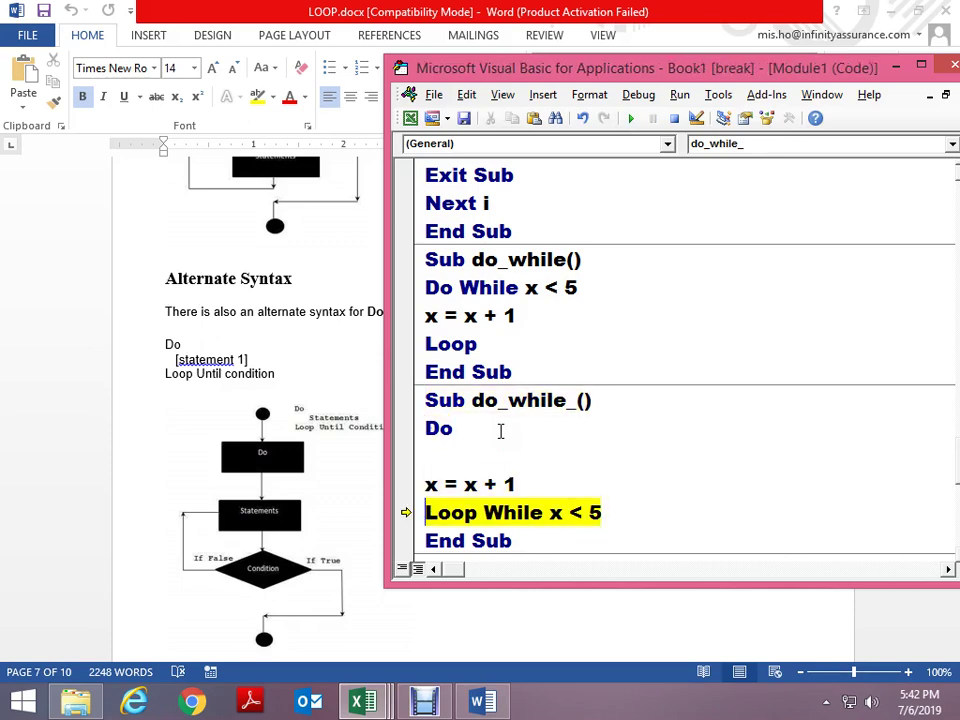
{"action": "key", "text": "F8"}
{"action": "key", "text": "F8"}
{"action": "key", "text": "F8"}
{"action": "key", "text": "F8"}
{"action": "key", "text": "F8"}
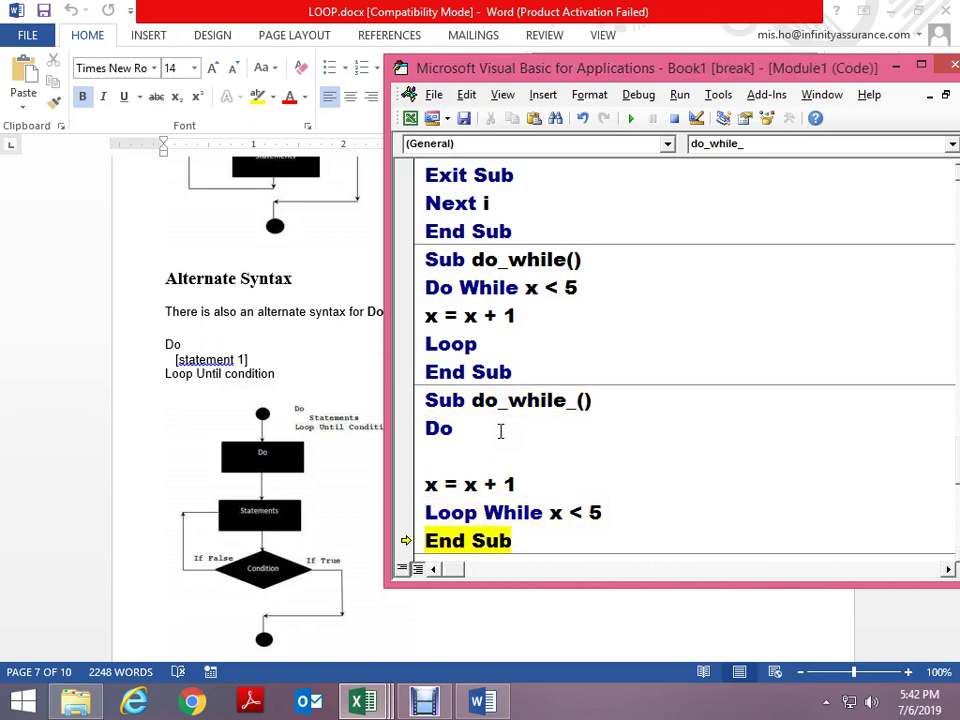
{"action": "key", "text": "F8"}
{"action": "key", "text": "Delete"}
{"action": "key", "text": "Up"}
{"action": "key", "text": "Up"}
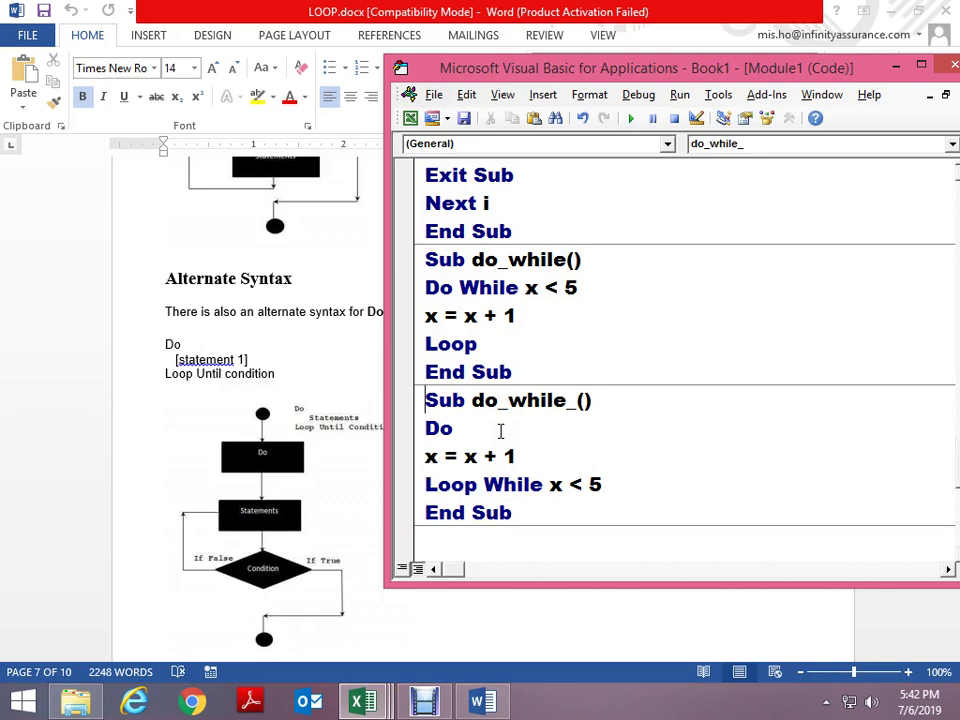
Select the original do_while loop through End Sub, then return to the Word tutorial
{"action": "key", "text": "Up"}
{"action": "key", "text": "Up"}
{"action": "key", "text": "Up"}
{"action": "key", "text": "Down"}
{"action": "key", "text": "Down"}
{"action": "key", "text": "Down"}
{"action": "key", "text": "Down"}
{"action": "key", "text": "Up"}
{"action": "key", "text": "Up"}
{"action": "key", "text": "Up"}
{"action": "key", "text": "Right"}
{"action": "key", "text": "Up"}
{"action": "key", "text": "Up"}
{"action": "key", "text": "Right"}
{"action": "key", "text": "Down"}
{"action": "key", "text": "shift+End"}
{"action": "key", "text": "End"}
{"action": "key", "text": "Down"}
{"action": "key", "text": "Home"}
{"action": "key", "text": "Up"}
{"action": "key", "text": "shift+Down"}
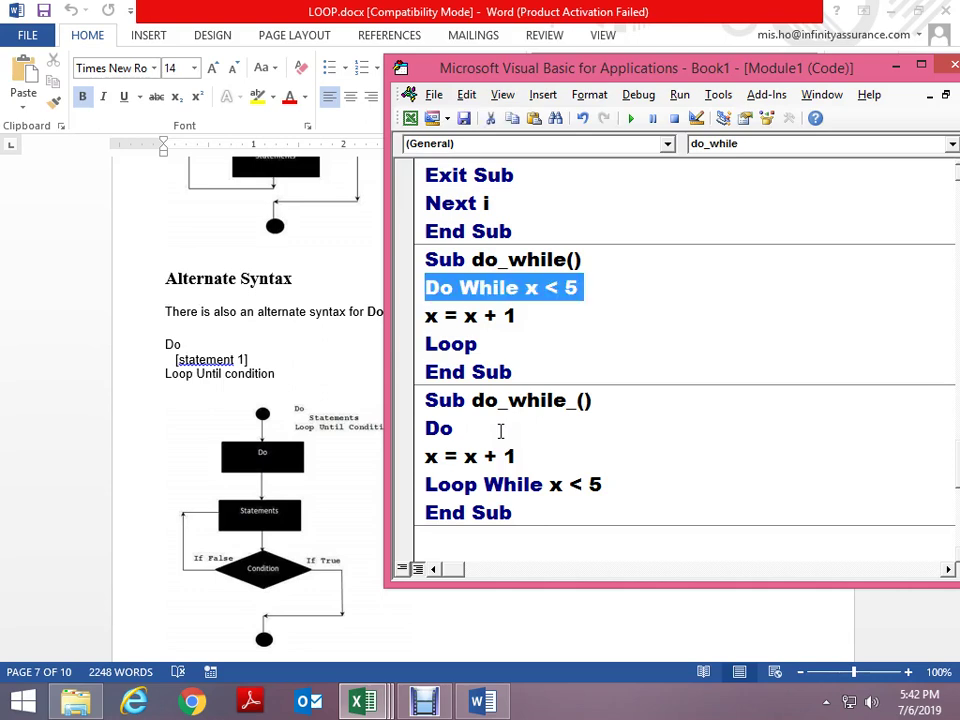
{"action": "key", "text": "shift+Down"}
{"action": "key", "text": "shift+Down"}
{"action": "key", "text": "shift+Down"}
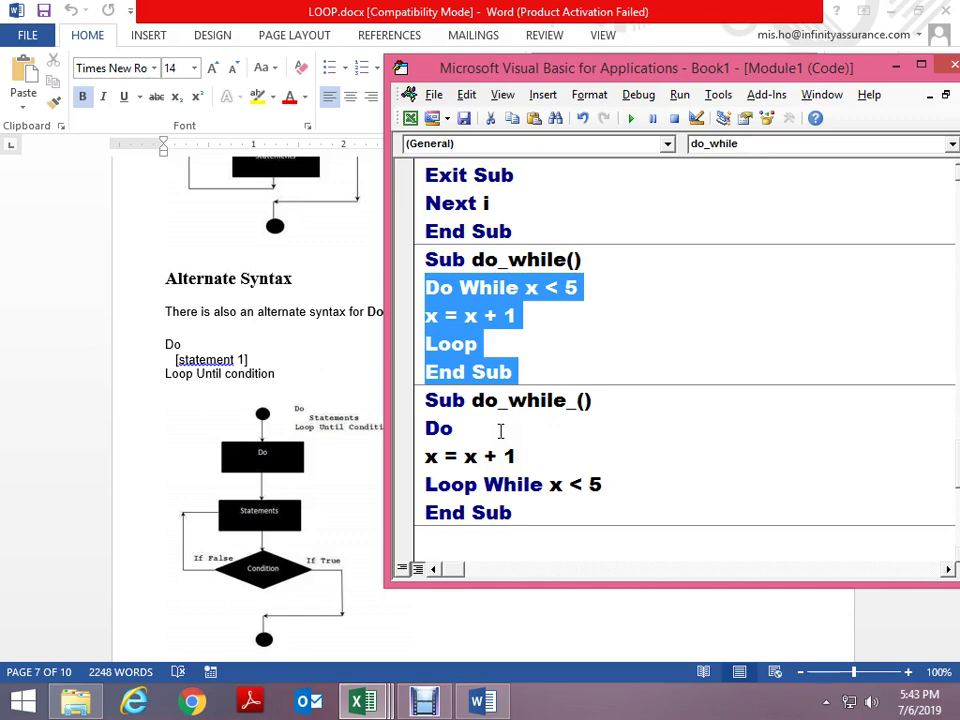
{"action": "key", "text": "alt+Tab"}
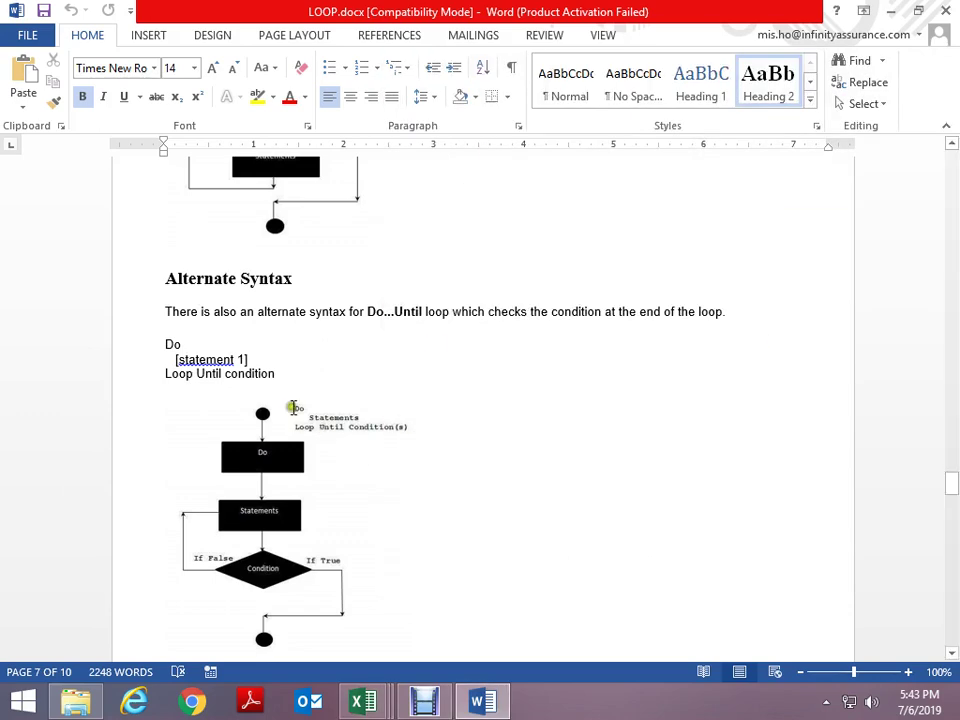
Scroll the Word tutorial back up to the Alternate Syntax example
{"action": "left_click", "coordinate": [281, 368]}
{"action": "scroll", "coordinate": [300, 366], "scroll_direction": "up", "scroll_amount": 3}
{"action": "scroll", "coordinate": [300, 366], "scroll_direction": "up", "scroll_amount": 5}
{"action": "scroll", "coordinate": [300, 368], "scroll_direction": "up", "scroll_amount": 3}
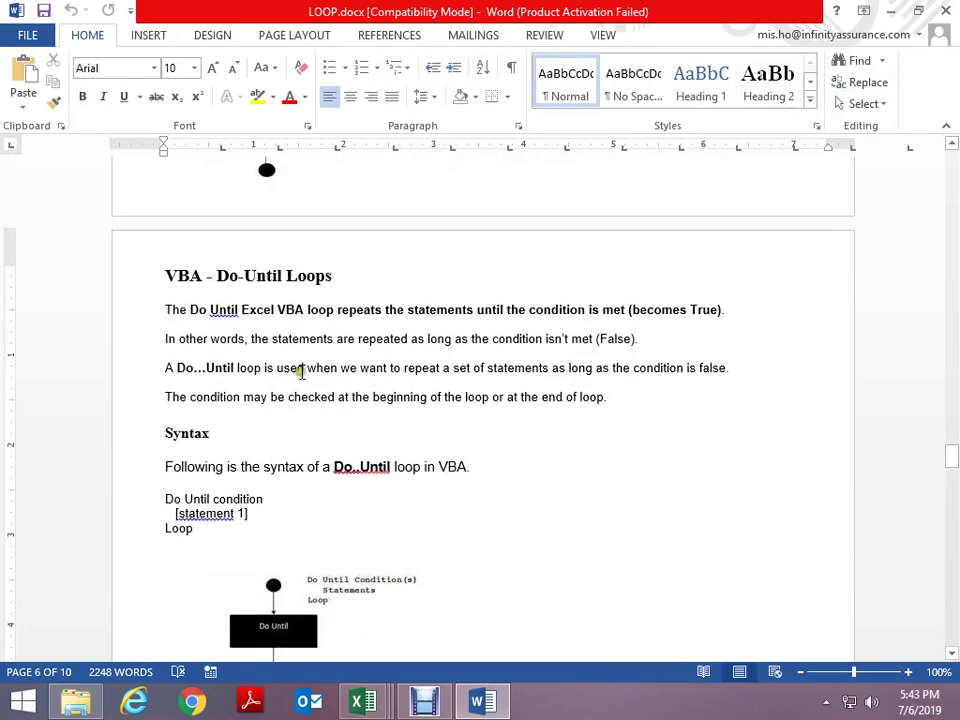
Cycle through the open windows to reach the This PC File Explorer window
{"action": "key", "text": "alt+Tab"}
{"action": "key", "text": "alt+Tab"}
{"action": "key", "text": "Tab"}
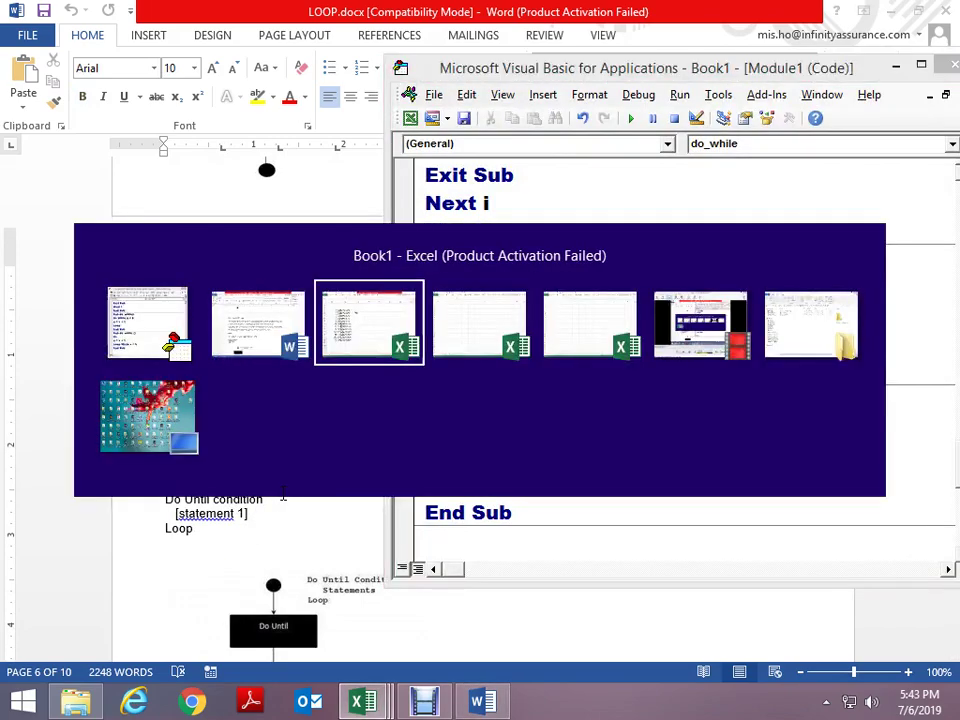
{"action": "key", "text": "alt+Tab"}
{"action": "key", "text": "Tab"}
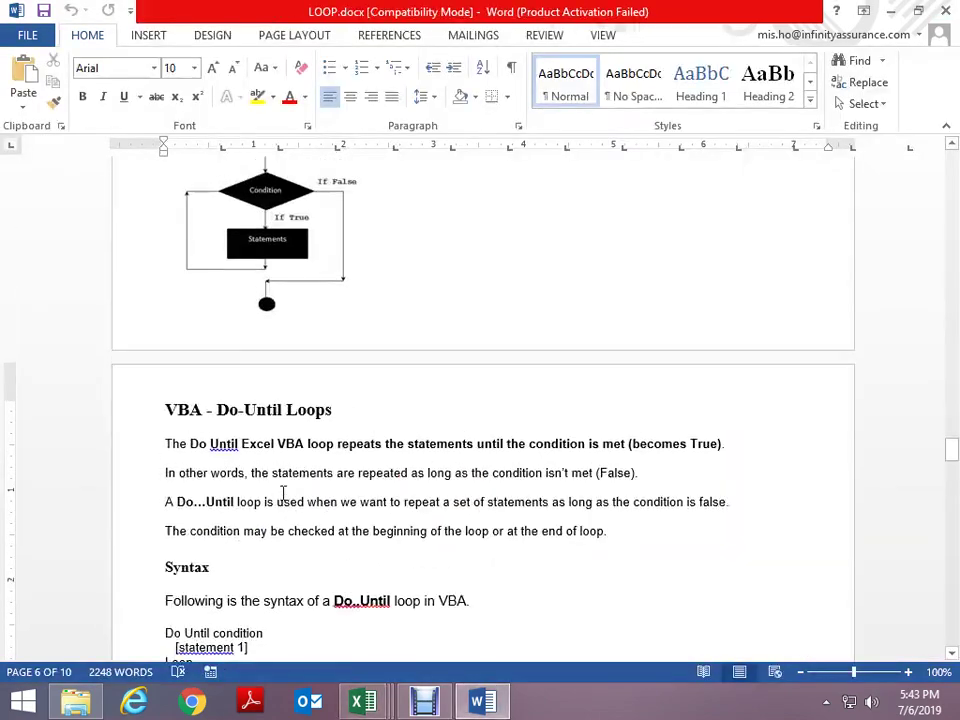
{"action": "scroll", "coordinate": [283, 492], "scroll_direction": "up", "scroll_amount": 3}
{"action": "key", "text": "alt+Tab"}
{"action": "key", "text": "Tab"}
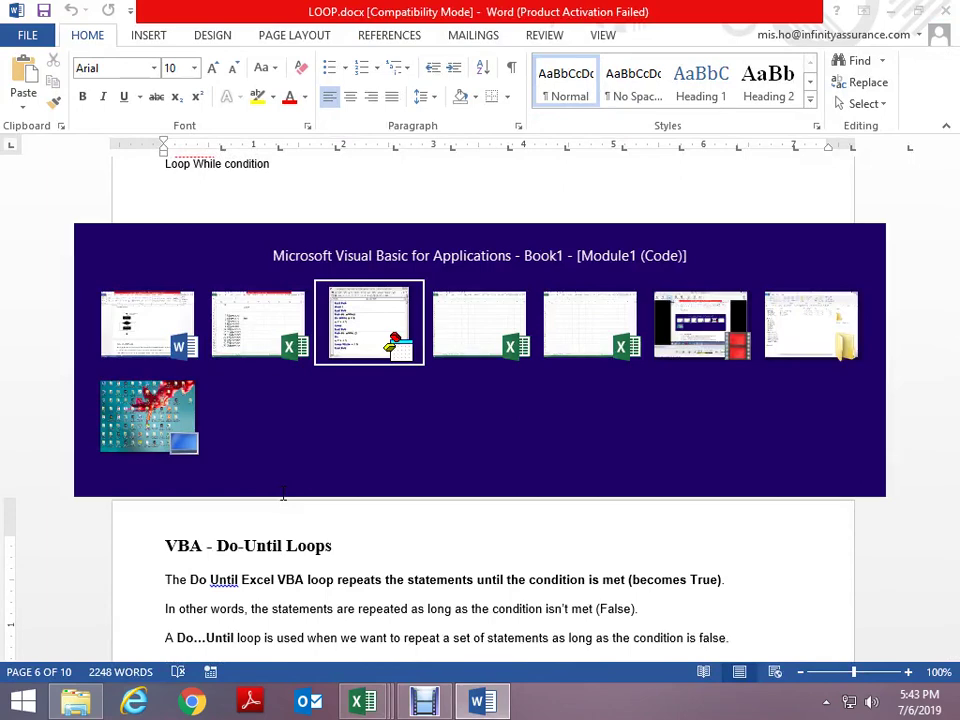
{"action": "key", "text": "alt+Tab"}
{"action": "key", "text": "alt+Tab"}
{"action": "key", "text": "alt+Tab"}
{"action": "key", "text": "Tab"}
{"action": "key", "text": "Tab"}
{"action": "key", "text": "Tab"}
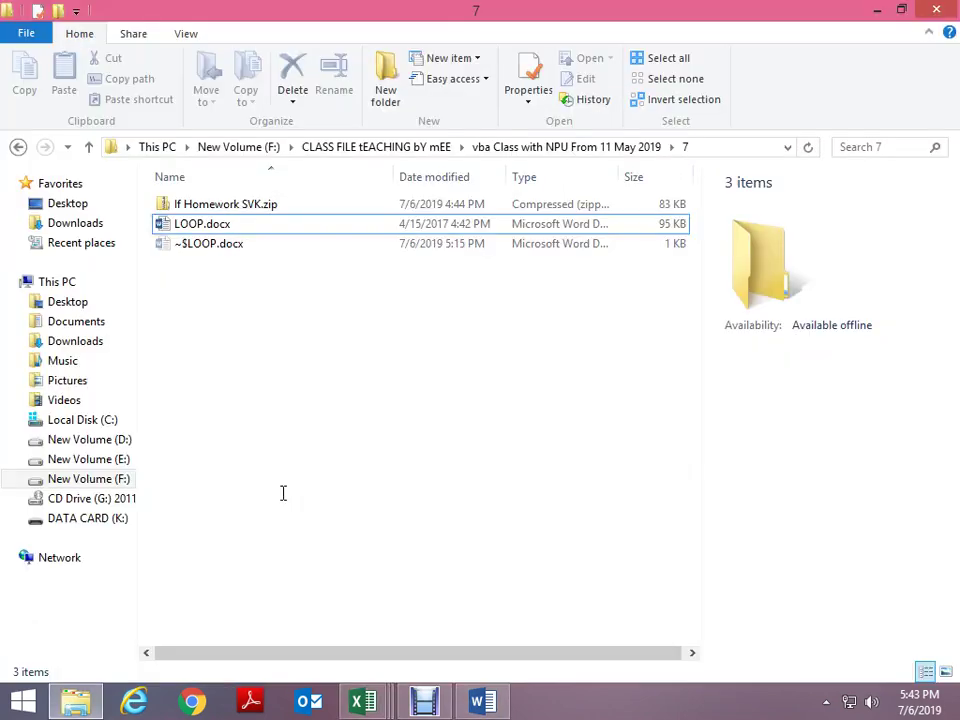
{"action": "key", "text": "alt+Tab"}
{"action": "key", "text": "Tab"}
{"action": "key", "text": "Tab"}
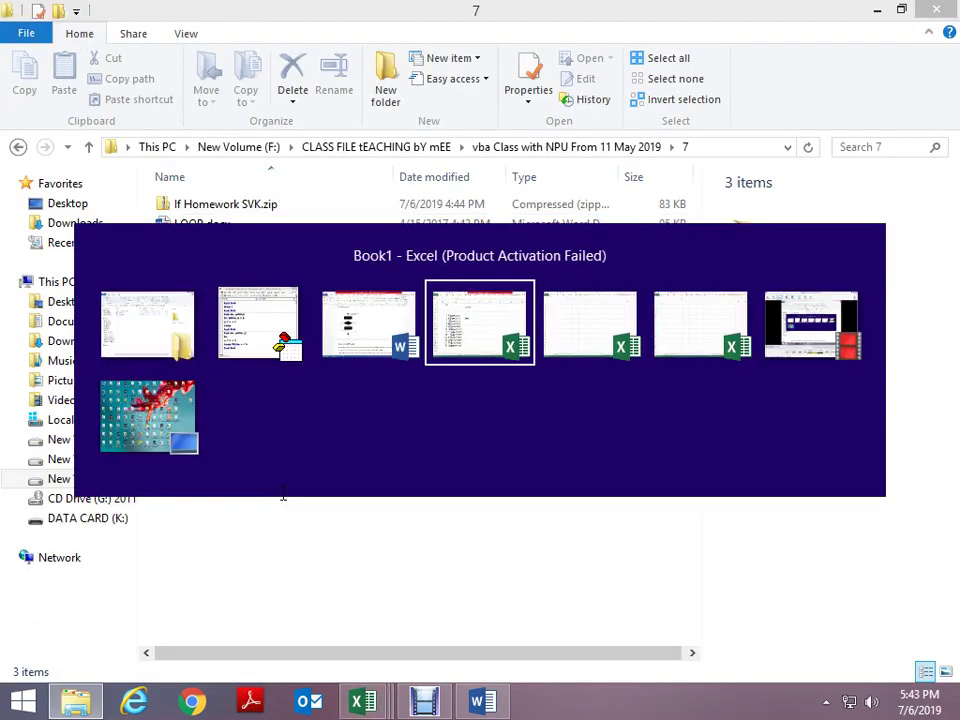
{"action": "key", "text": "Tab"}
{"action": "key", "text": "Tab"}
{"action": "key", "text": "Tab"}
{"action": "key", "text": "Tab"}
{"action": "key", "text": "Tab"}
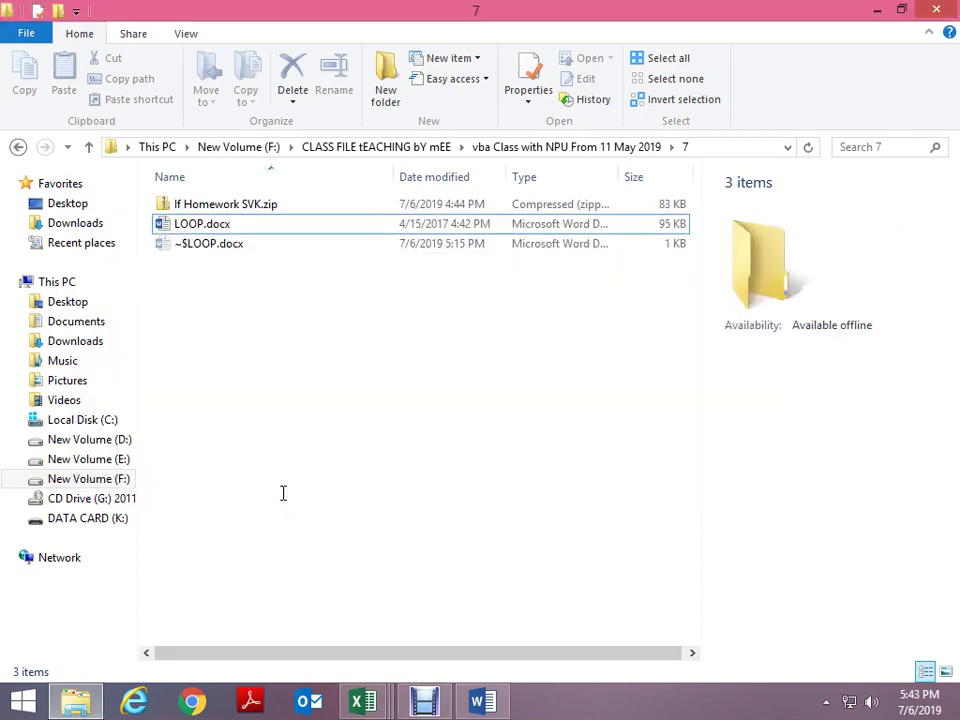
{"action": "key", "text": "alt+Tab"}
{"action": "key", "text": "Tab"}
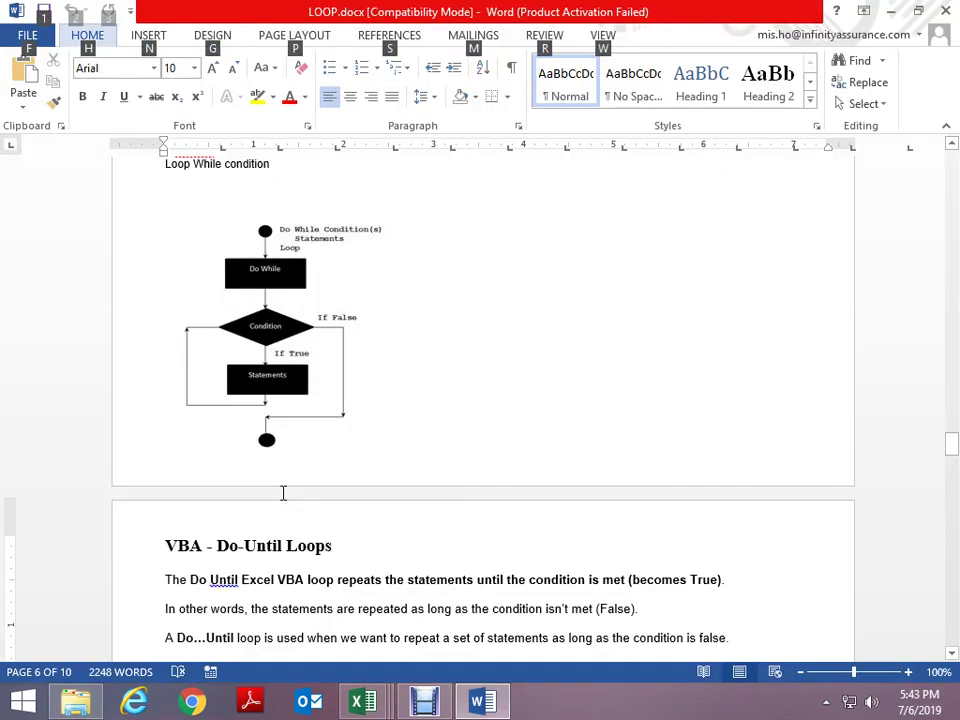
{"action": "key", "text": "alt+Tab"}
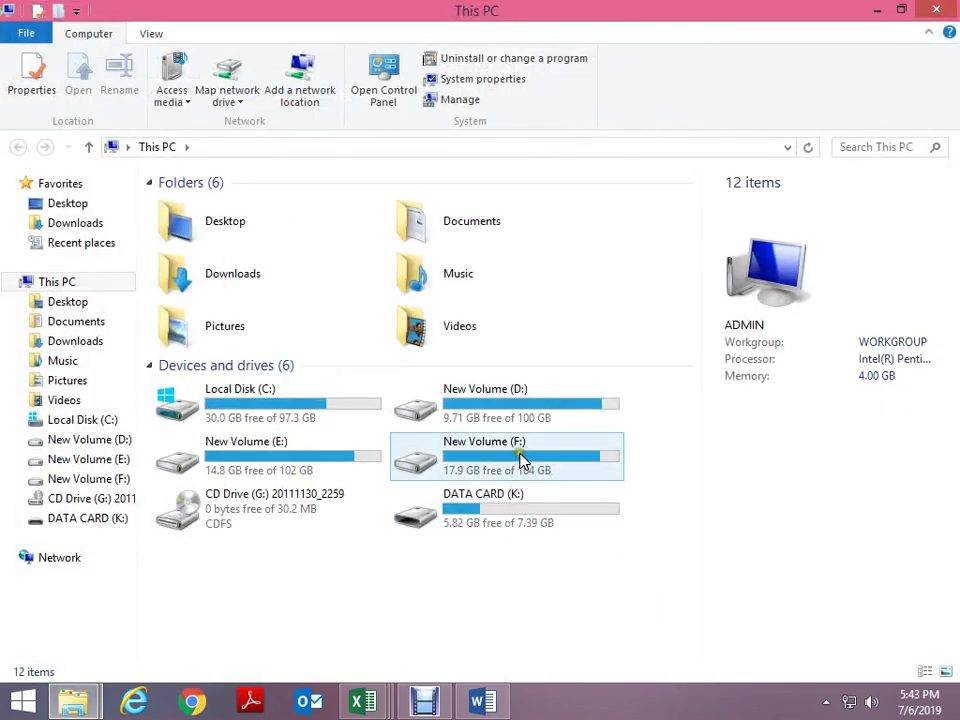
Find COLLECTION.pdf in F:\CLASS FILE tEACHING bY mEE by searching 'coll'
{"action": "double_click", "coordinate": [518, 466]}
{"action": "key", "text": "Down"}
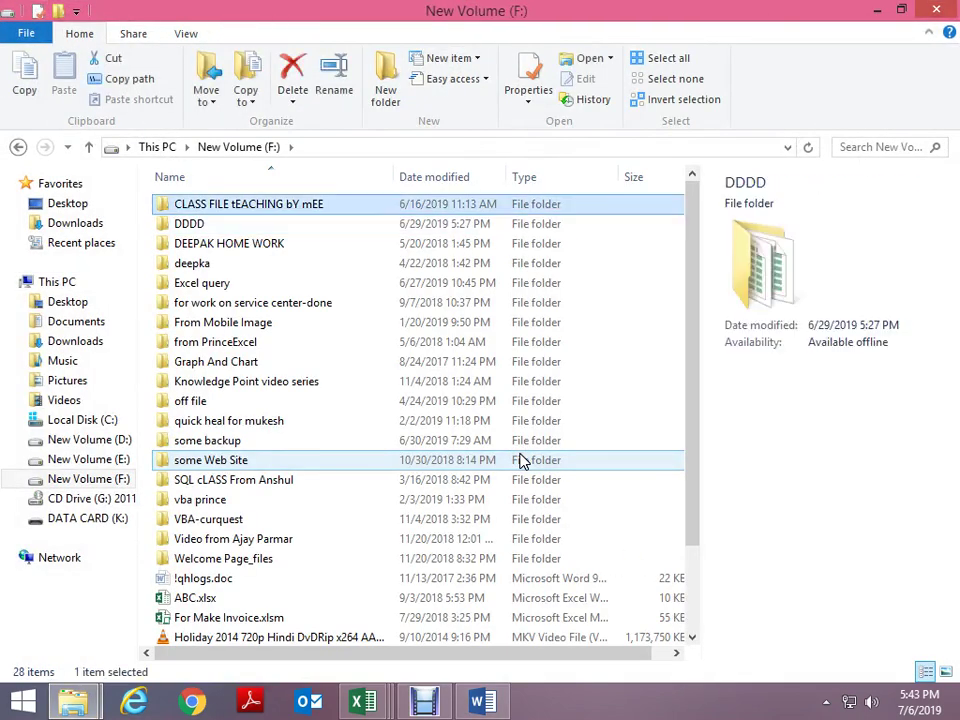
{"action": "key", "text": "Return"}
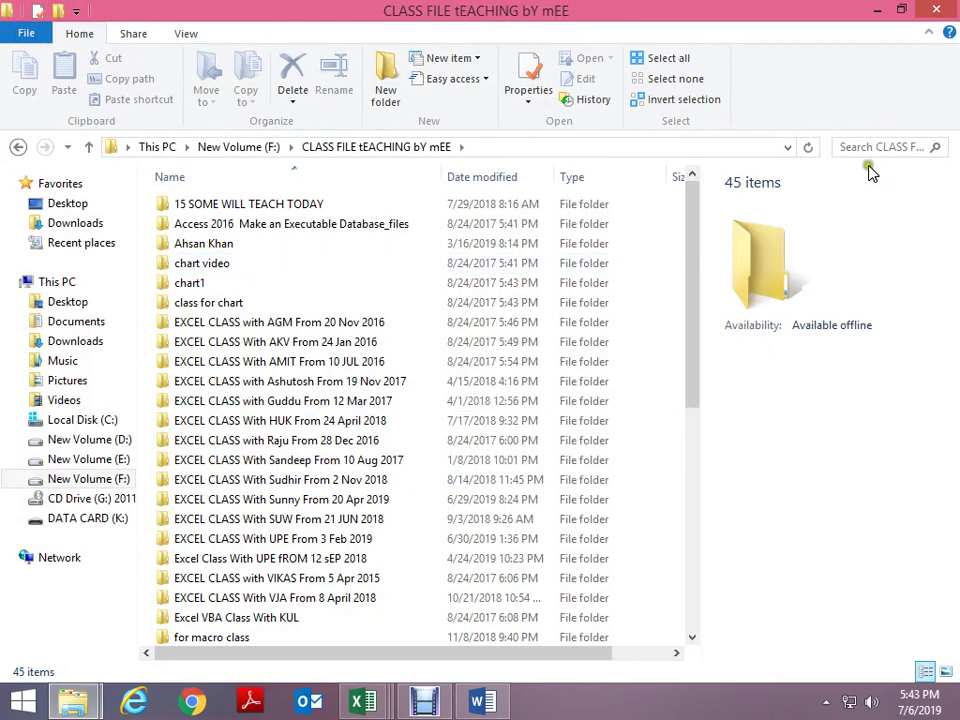
{"action": "left_click", "coordinate": [873, 148]}
{"action": "type", "text": "co"}
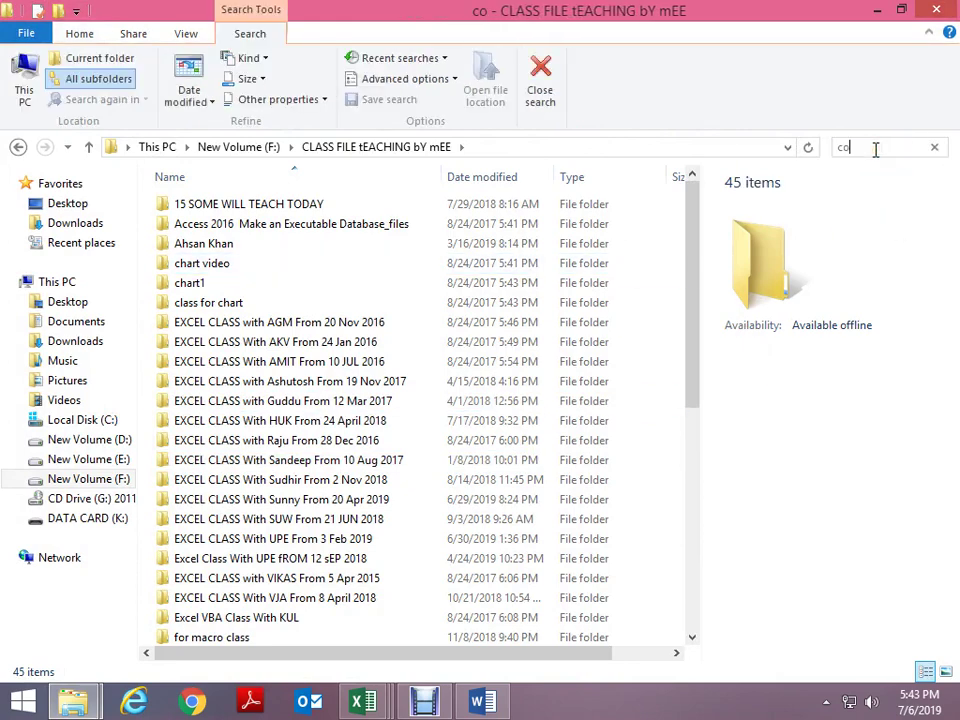
{"action": "type", "text": "ll"}
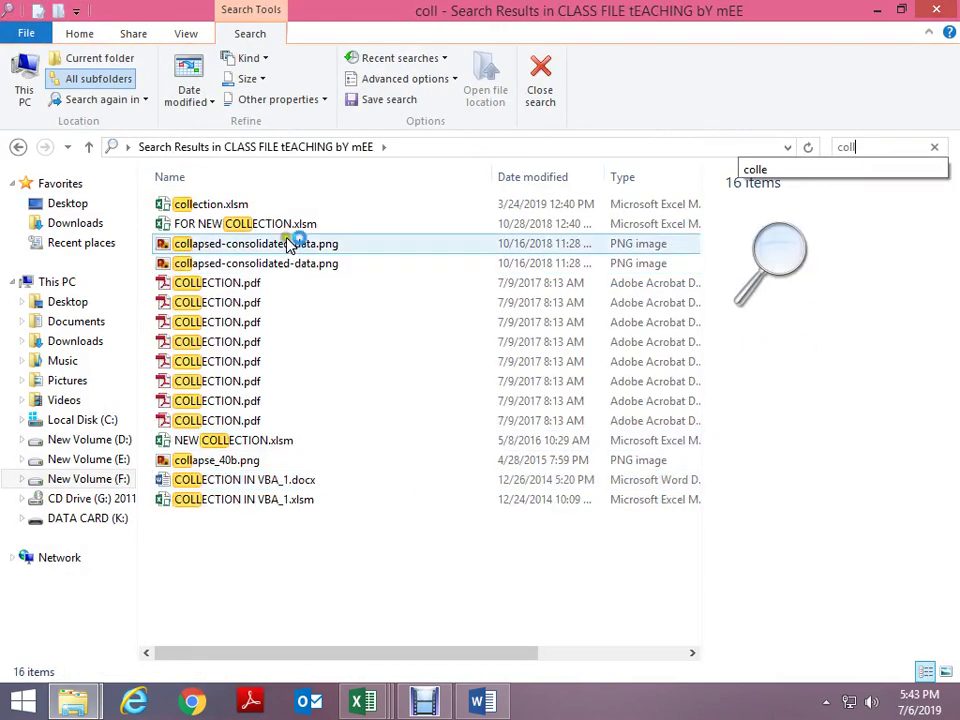
{"action": "left_click", "coordinate": [252, 286]}
Paste COLLECTION.pdf into folder 7
{"action": "key", "text": "alt+Tab"}
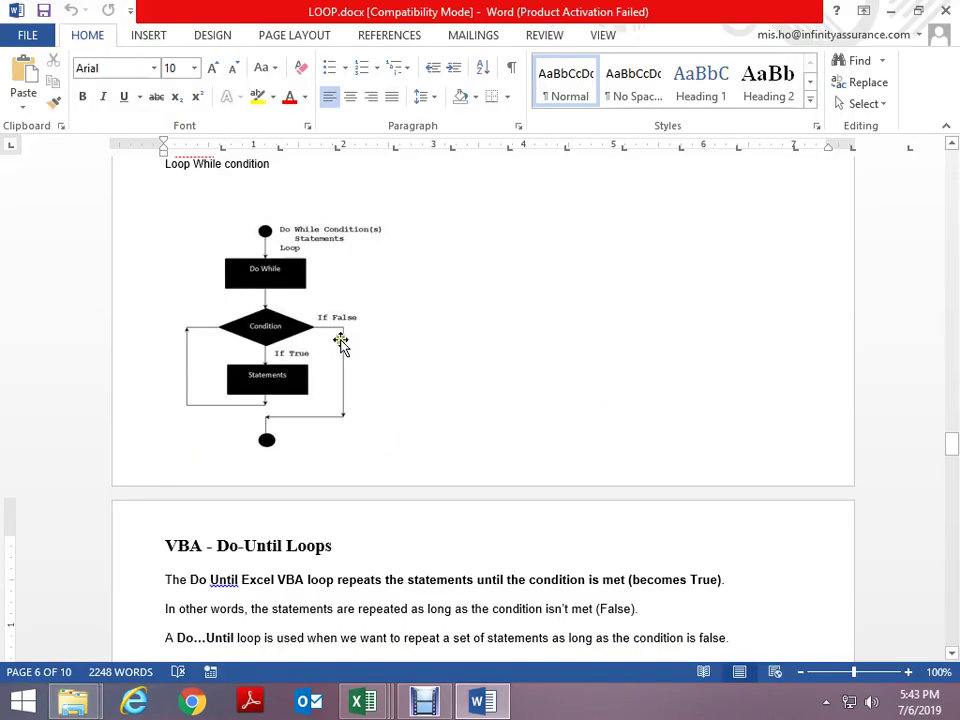
{"action": "key", "text": "alt+Tab"}
{"action": "key", "text": "alt+Tab"}
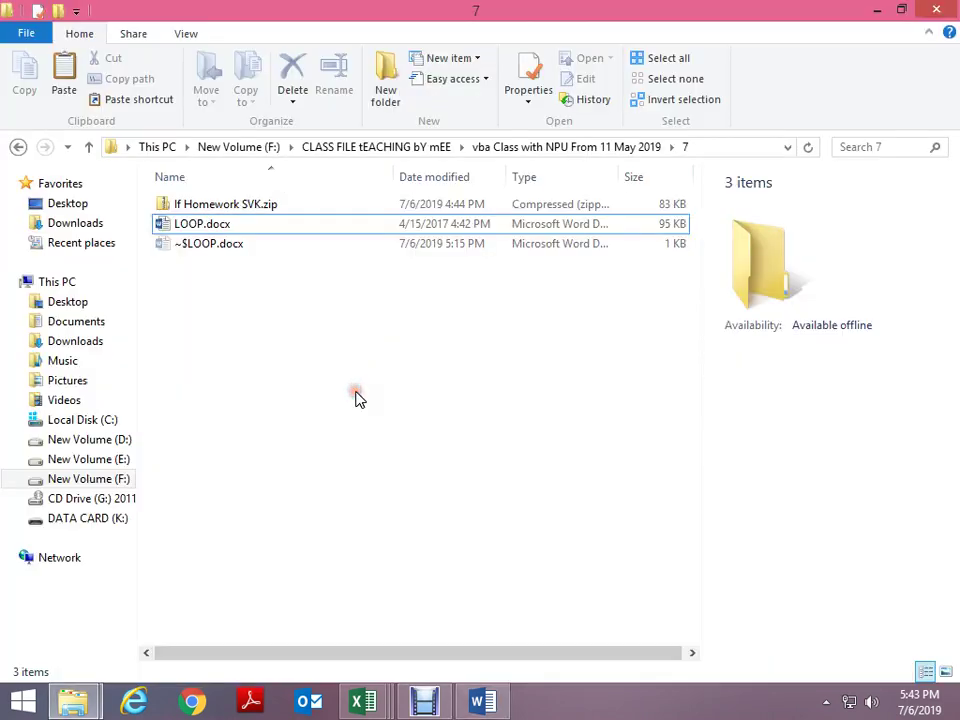
{"action": "key", "text": "ctrl+v"}
{"action": "key", "text": "alt+Tab"}
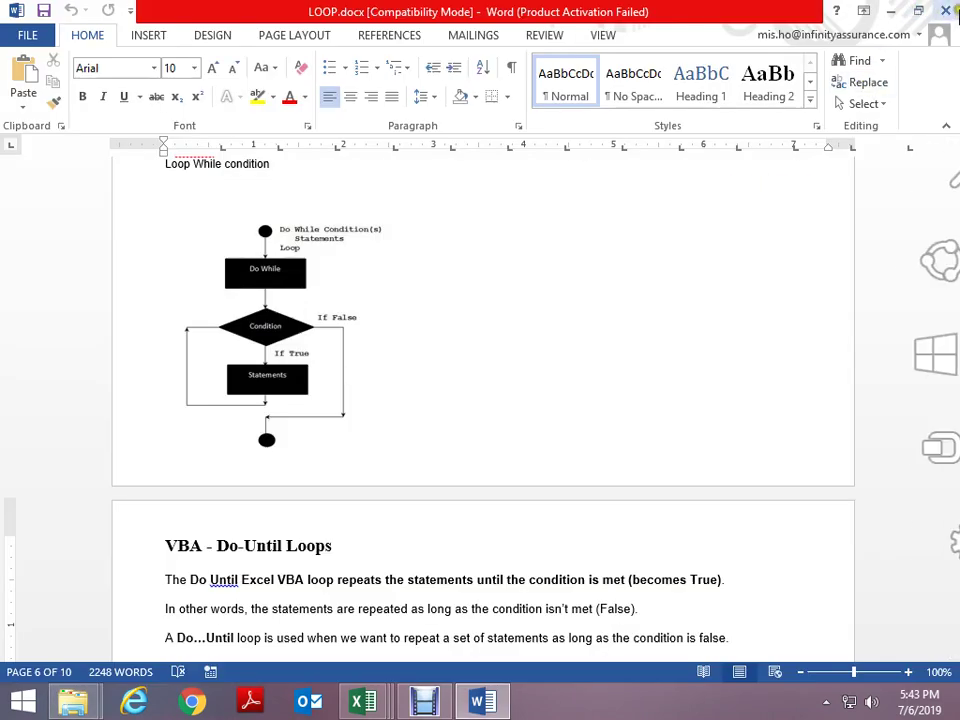
{"action": "key", "text": "alt+Tab"}
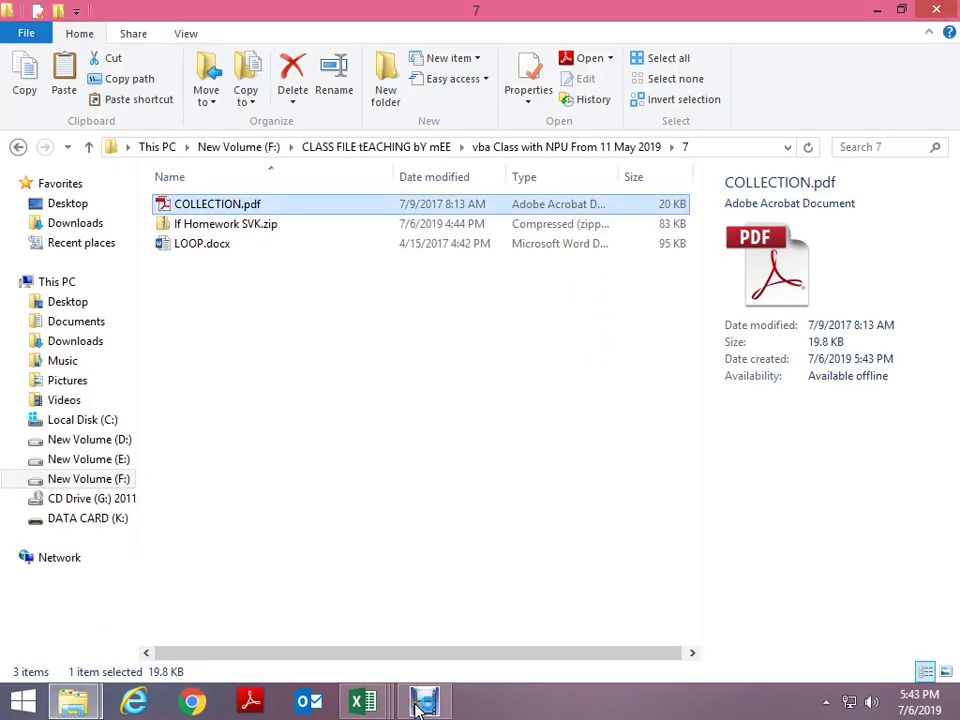
Start Save As for Book1 with the Excel Macro-Enabled Workbook file type
{"action": "left_click", "coordinate": [360, 703]}
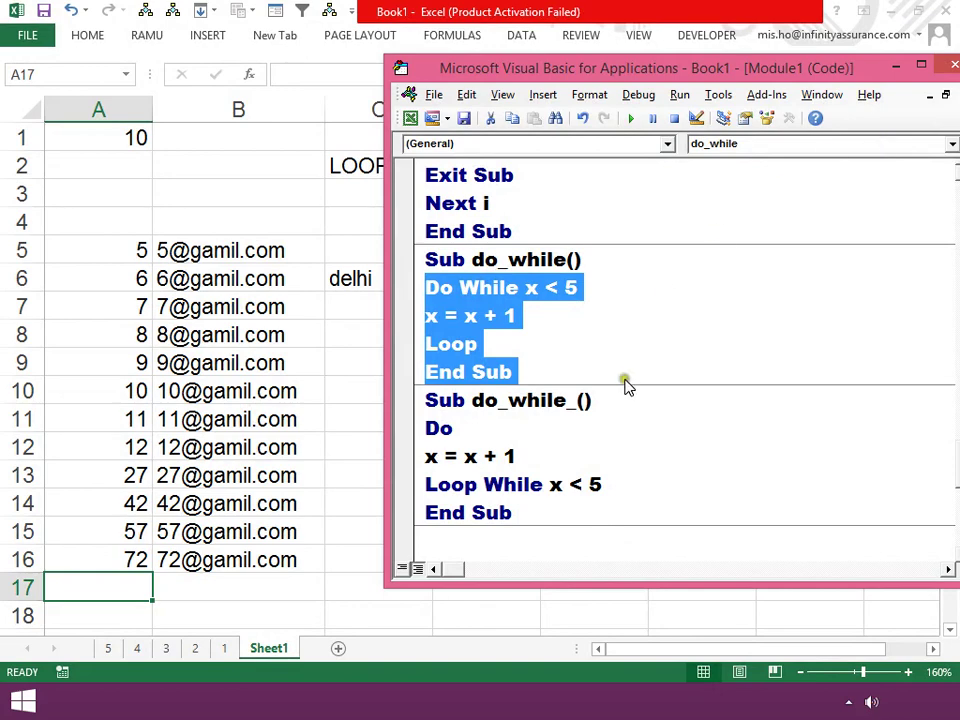
{"action": "left_click", "coordinate": [625, 383]}
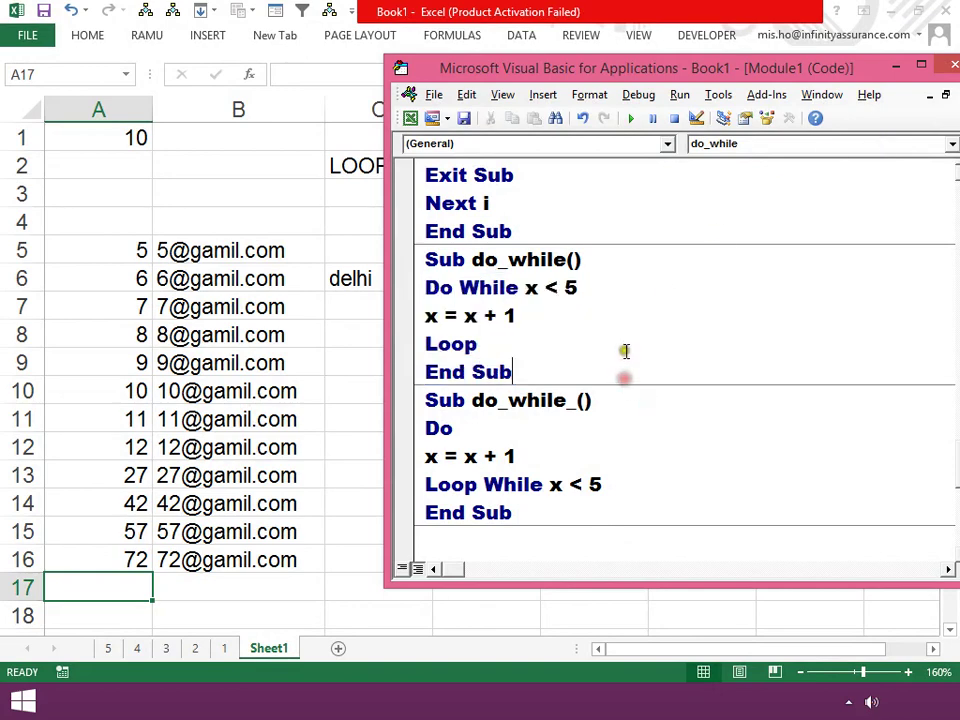
{"action": "left_click", "coordinate": [340, 224]}
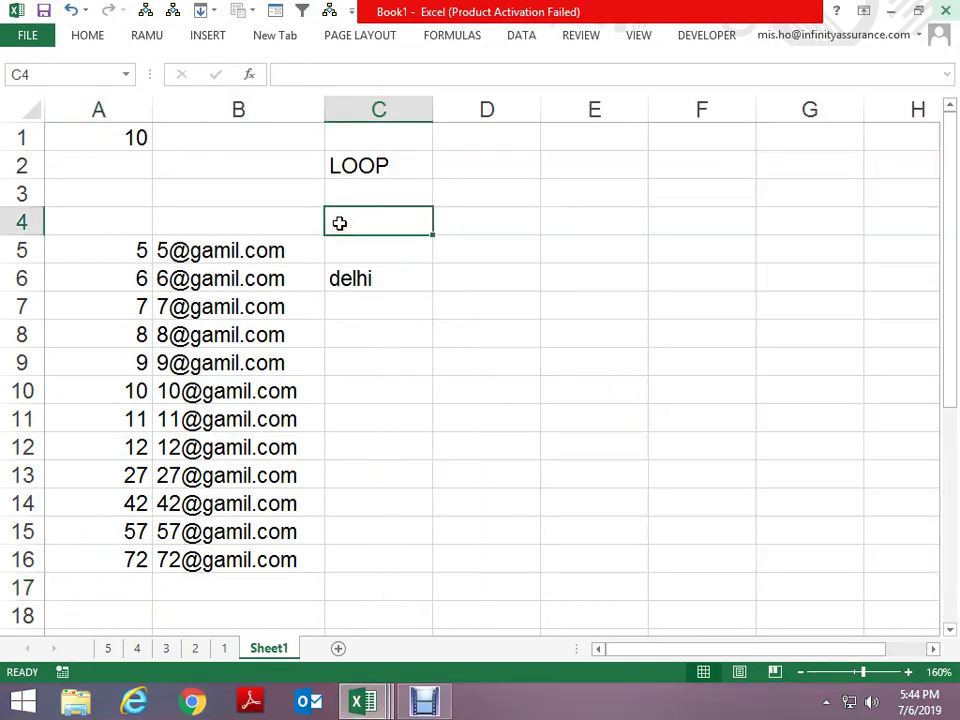
{"action": "key", "text": "F12"}
{"action": "key", "text": "Tab"}
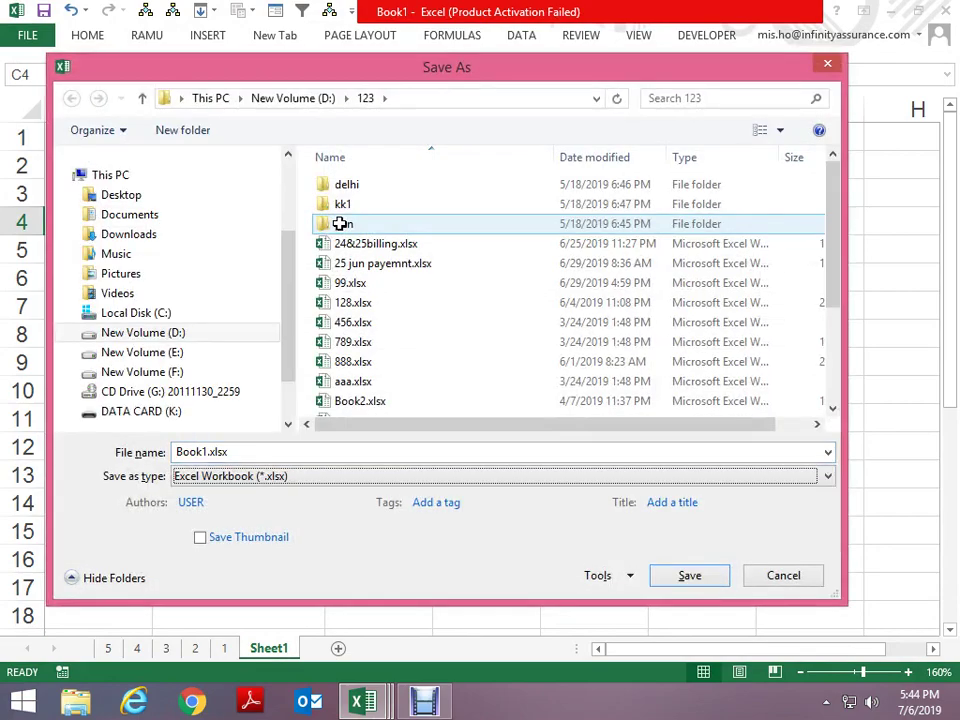
{"action": "key", "text": "alt+Down"}
{"action": "key", "text": "Down"}
{"action": "key", "text": "Return"}
Open This PC from the taskbar and go into New Volume (F:)
{"action": "key", "text": "alt+Tab"}
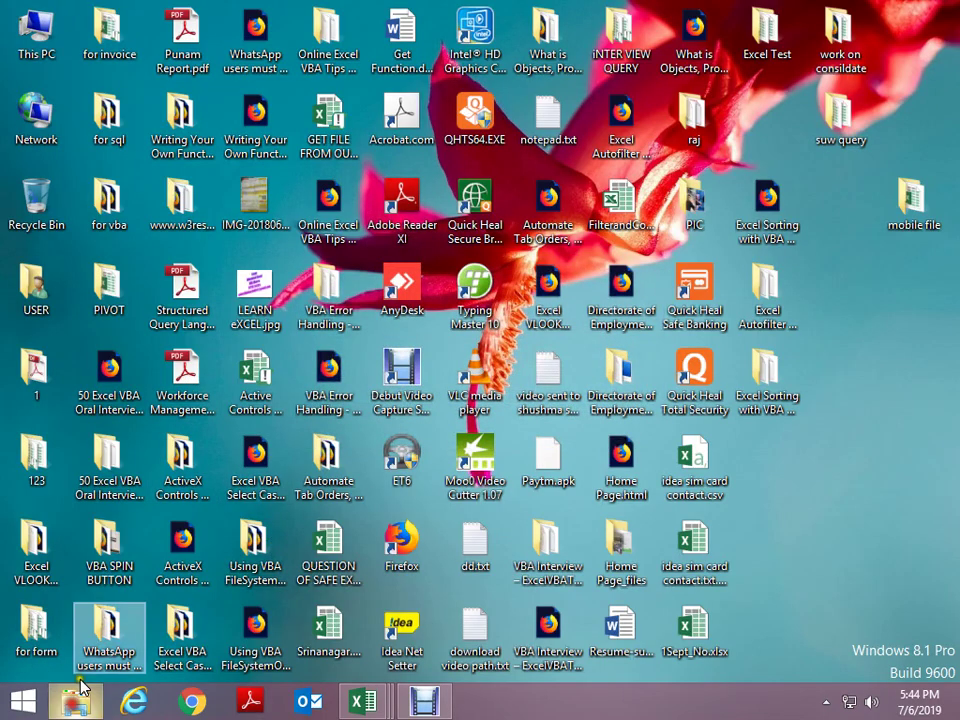
{"action": "left_click", "coordinate": [75, 700]}
{"action": "double_click", "coordinate": [537, 467]}
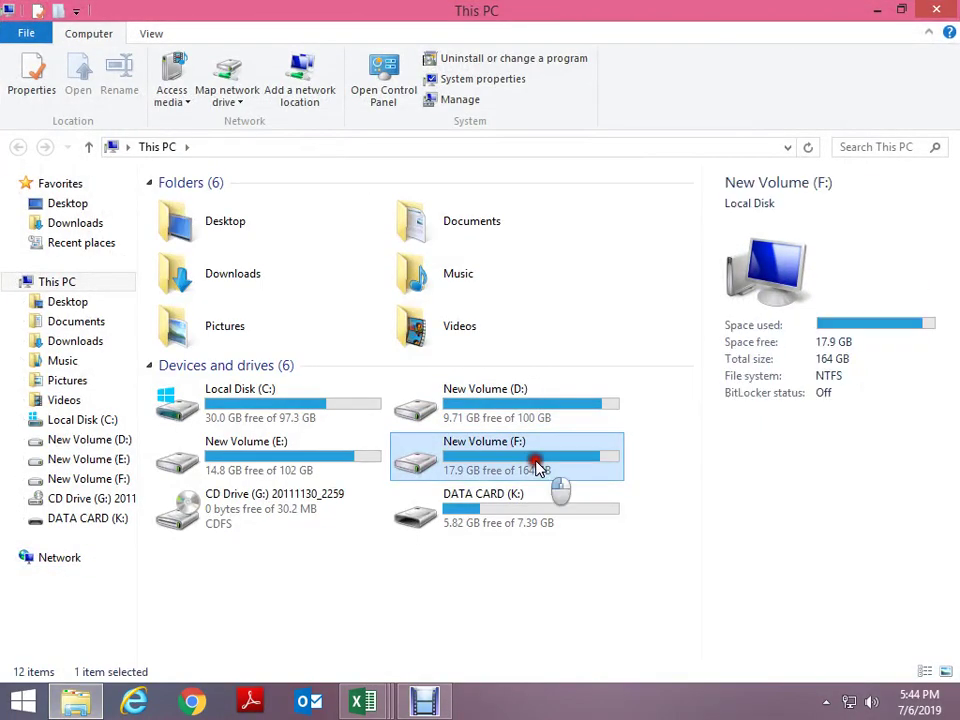
Point the Save As dialog at folder 7 using the path copied from File Explorer
{"action": "double_click", "coordinate": [305, 206]}
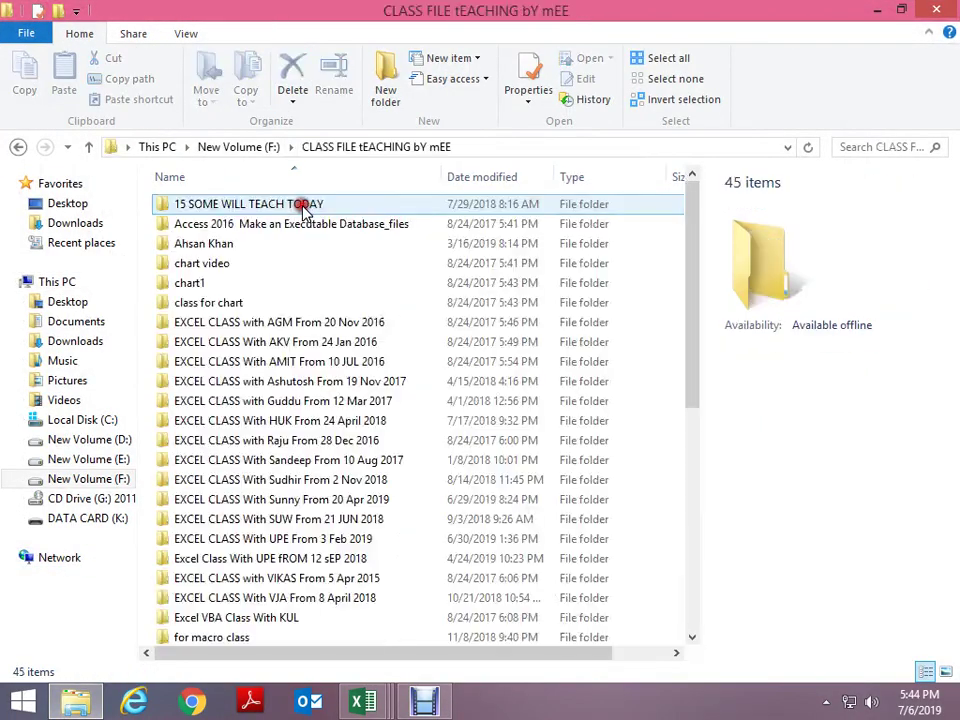
{"action": "left_click", "coordinate": [478, 178]}
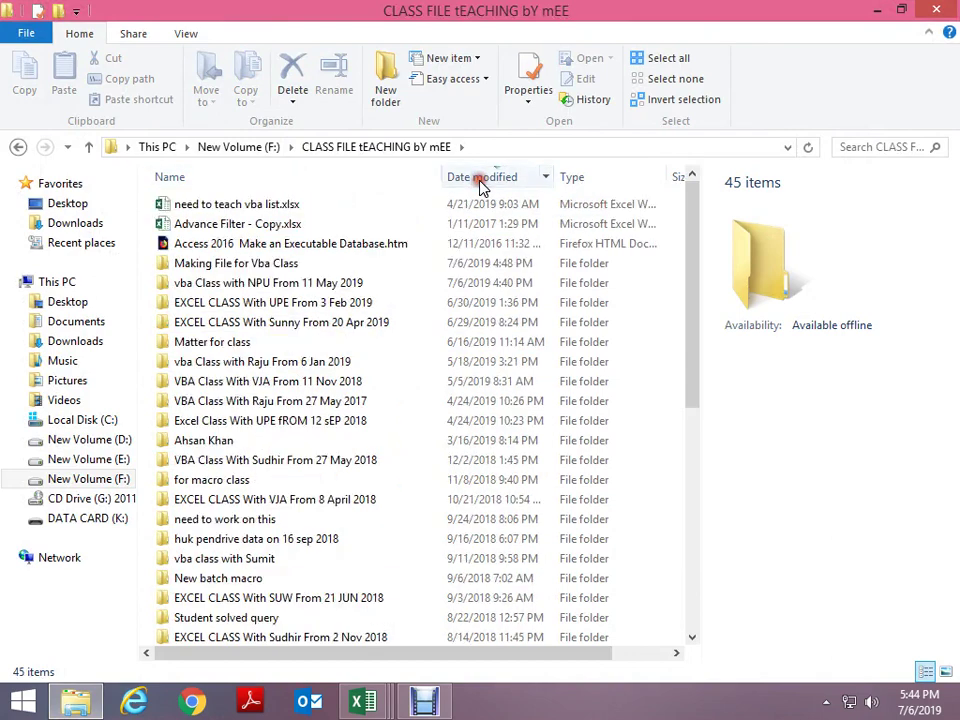
{"action": "double_click", "coordinate": [308, 284]}
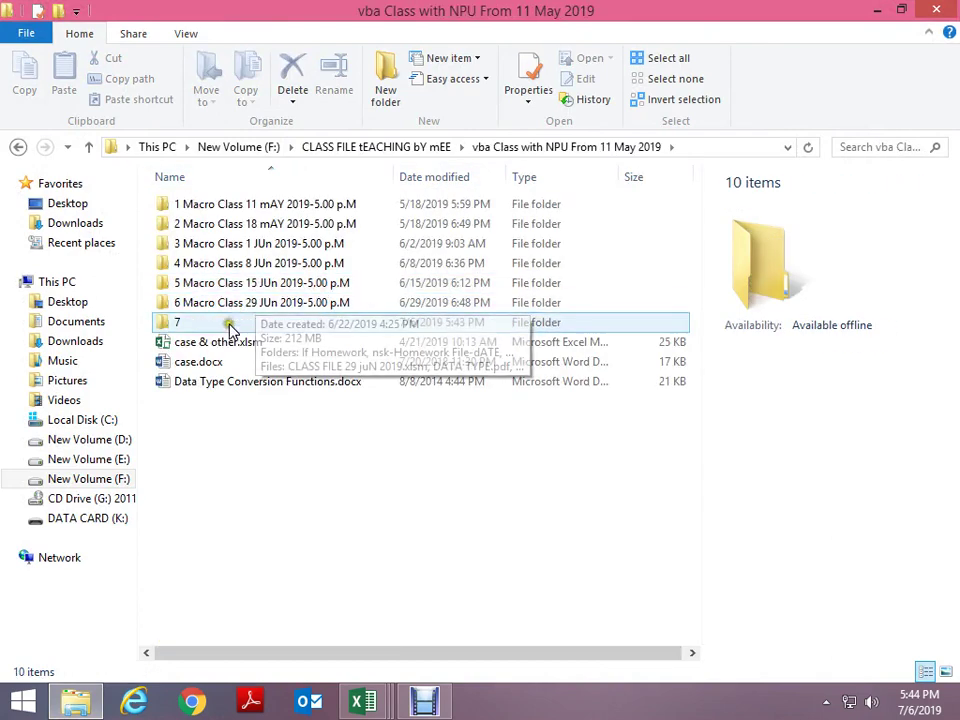
{"action": "double_click", "coordinate": [228, 326]}
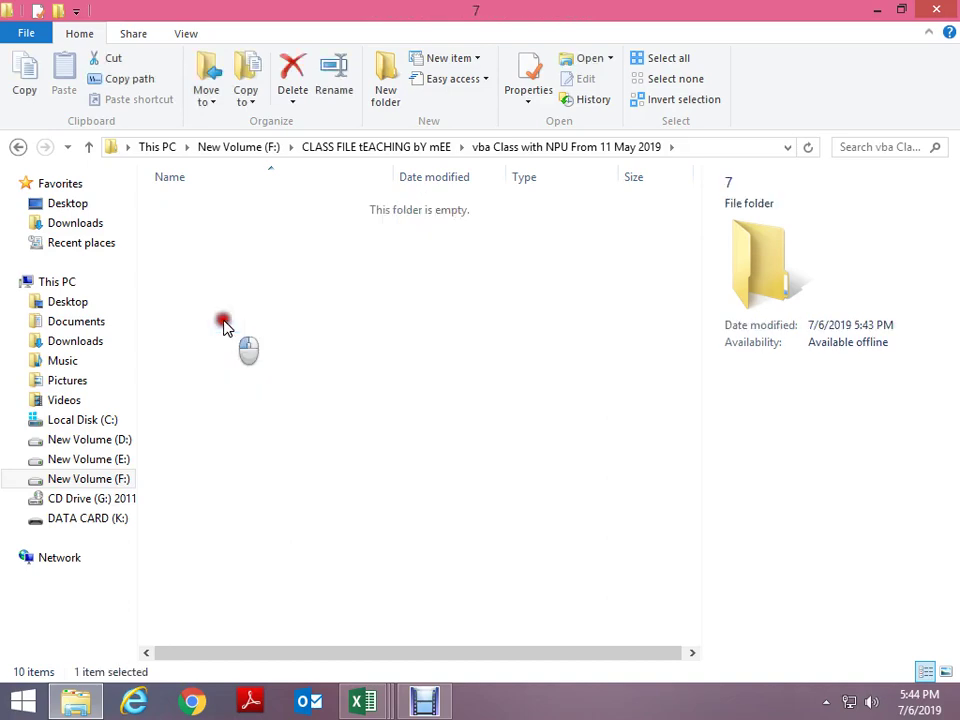
{"action": "left_click", "coordinate": [730, 152]}
{"action": "key", "text": "alt+Tab"}
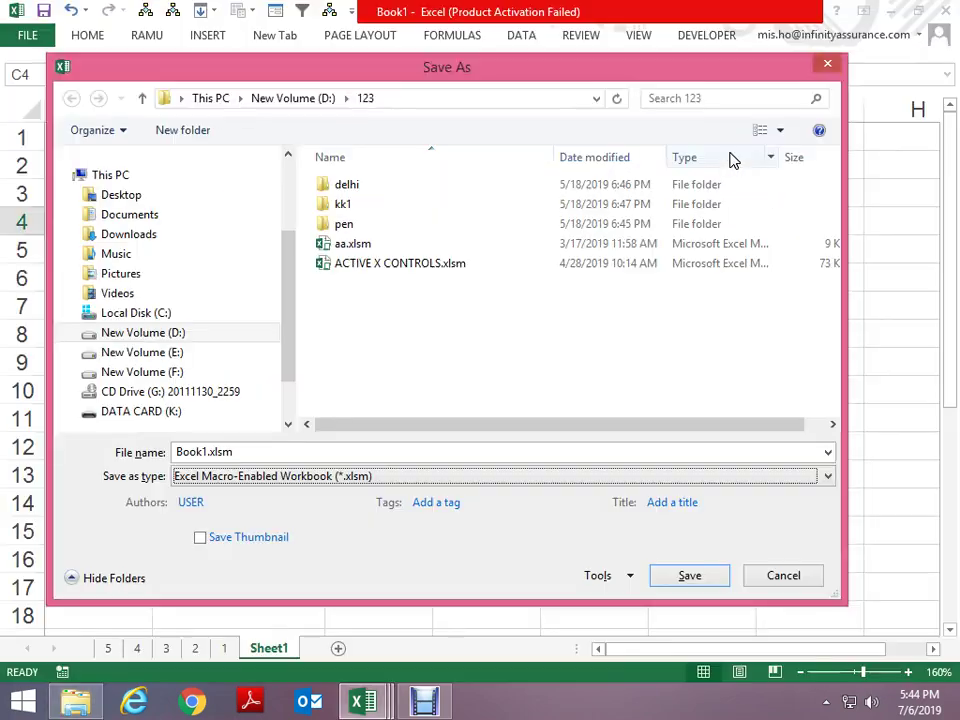
{"action": "key", "text": "shift+Tab"}
{"action": "type", "text": "F:\\CLASS FILE tEACHING bY mEE\\vba Class with NPU From 11 May 2019\\7"}
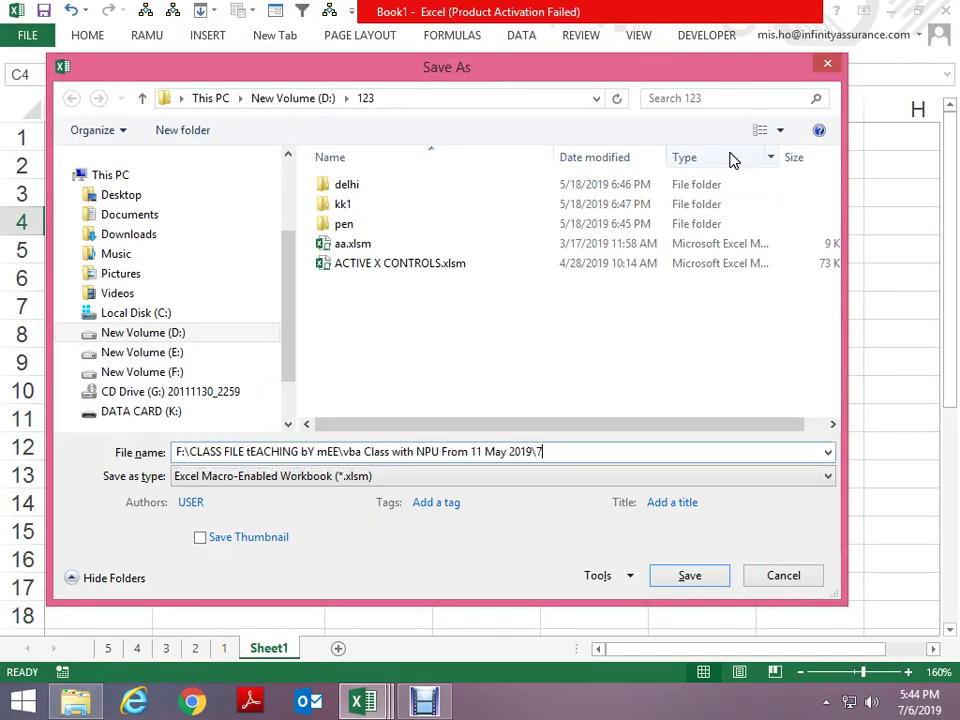
{"action": "key", "text": "Return"}
Save the workbook as 'LOOP CLASS 6 juL 2019'
{"action": "type", "text": "class"}
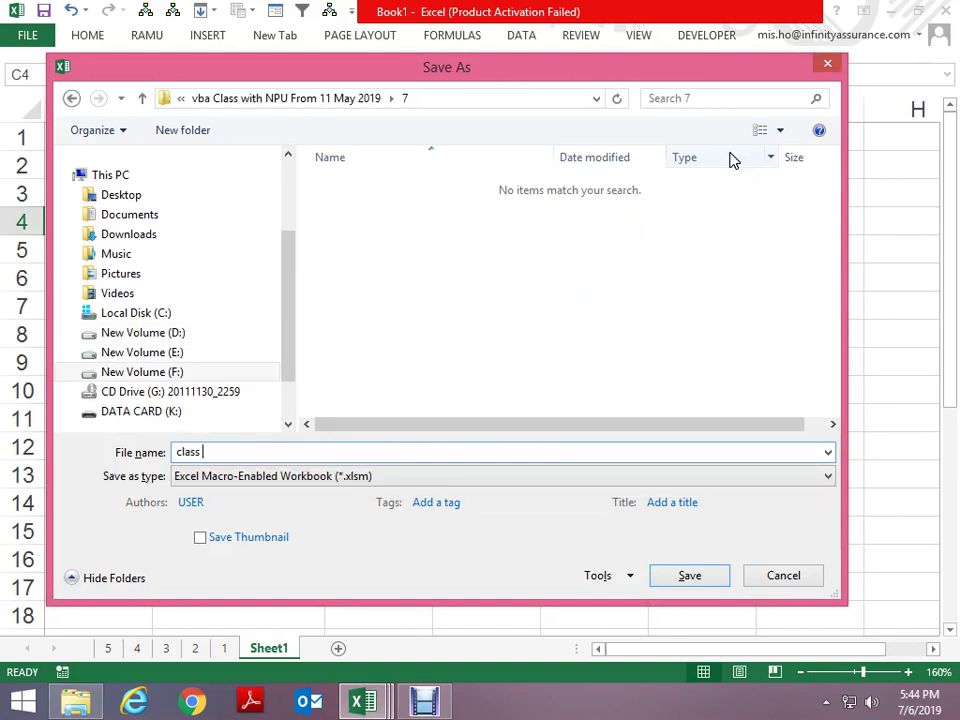
{"action": "key", "text": "BackSpace"}
{"action": "key", "text": "BackSpace"}
{"action": "key", "text": "BackSpace"}
{"action": "key", "text": "BackSpace"}
{"action": "key", "text": "BackSpace"}
{"action": "type", "text": "LOOP CLA"}
{"action": "type", "text": "SS "}
{"action": "type", "text": "6"}
{"action": "key", "text": "BackSpace"}
{"action": "type", "text": "7 "}
{"action": "type", "text": "ju"}
{"action": "key", "text": "BackSpace"}
{"action": "key", "text": "BackSpace"}
{"action": "key", "text": "BackSpace"}
{"action": "key", "text": "BackSpace"}
{"action": "key", "text": "BackSpace"}
{"action": "type", "text": "6 juL "}
{"action": "type", "text": "2019"}
{"action": "key", "text": "Return"}
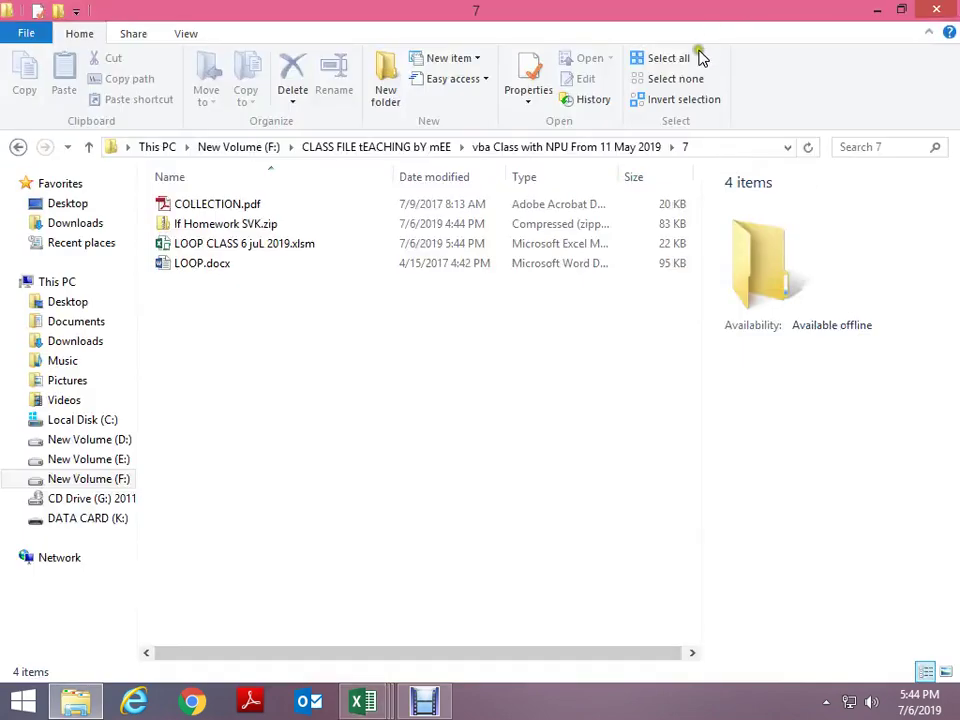
Open COLLECTION.pdf in Adobe Reader and scroll through the Sub pp() Collection macro
{"action": "double_click", "coordinate": [263, 204]}
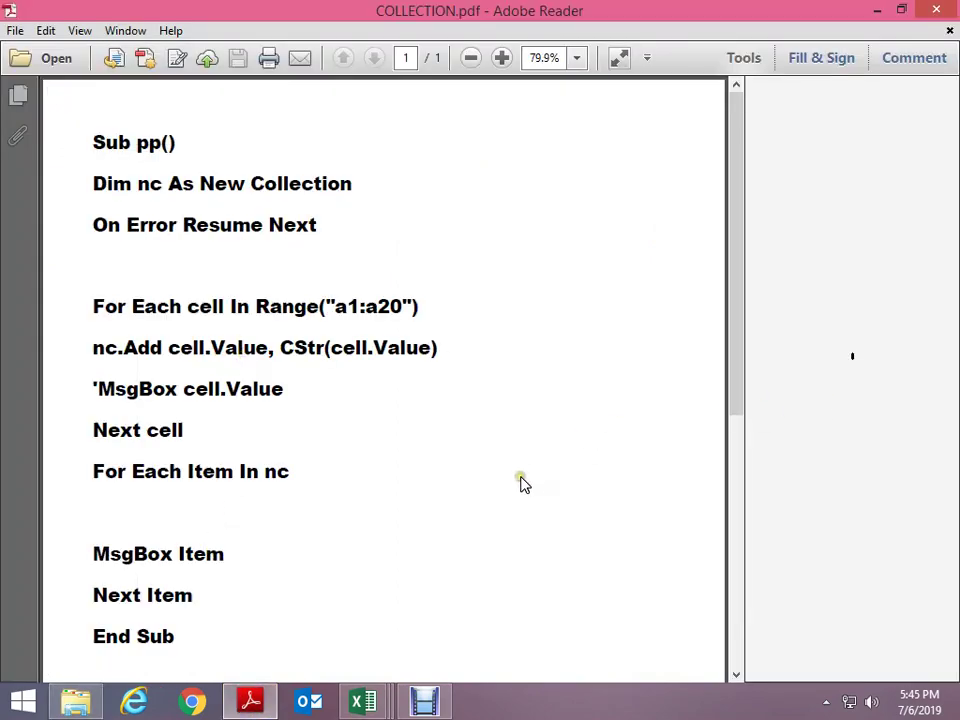
{"action": "scroll", "coordinate": [521, 475], "scroll_direction": "down", "scroll_amount": 5}
{"action": "scroll", "coordinate": [521, 452], "scroll_direction": "down", "scroll_amount": 2}
{"action": "scroll", "coordinate": [521, 446], "scroll_direction": "down", "scroll_amount": 2}
{"action": "scroll", "coordinate": [521, 440], "scroll_direction": "up", "scroll_amount": 5}
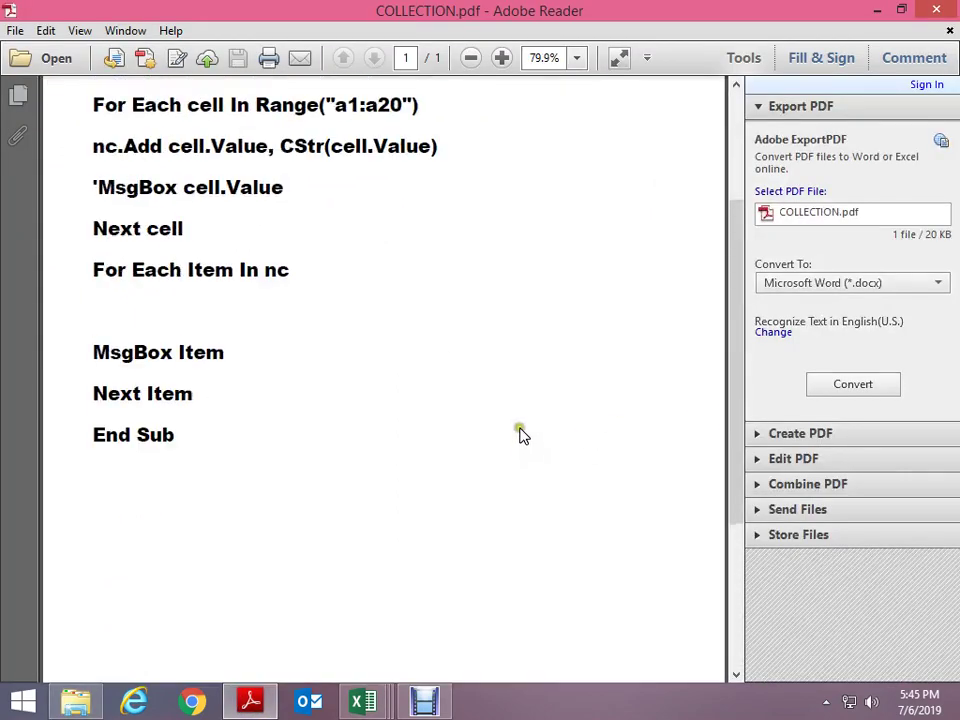
{"action": "scroll", "coordinate": [521, 435], "scroll_direction": "up", "scroll_amount": 4}
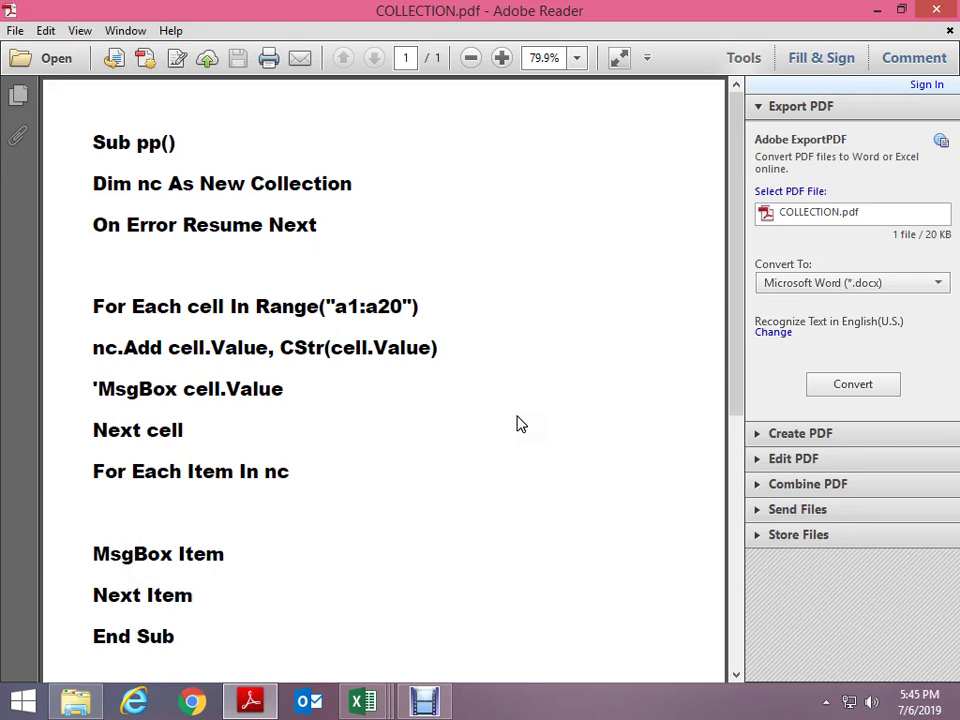
{"action": "left_click", "coordinate": [425, 700]}
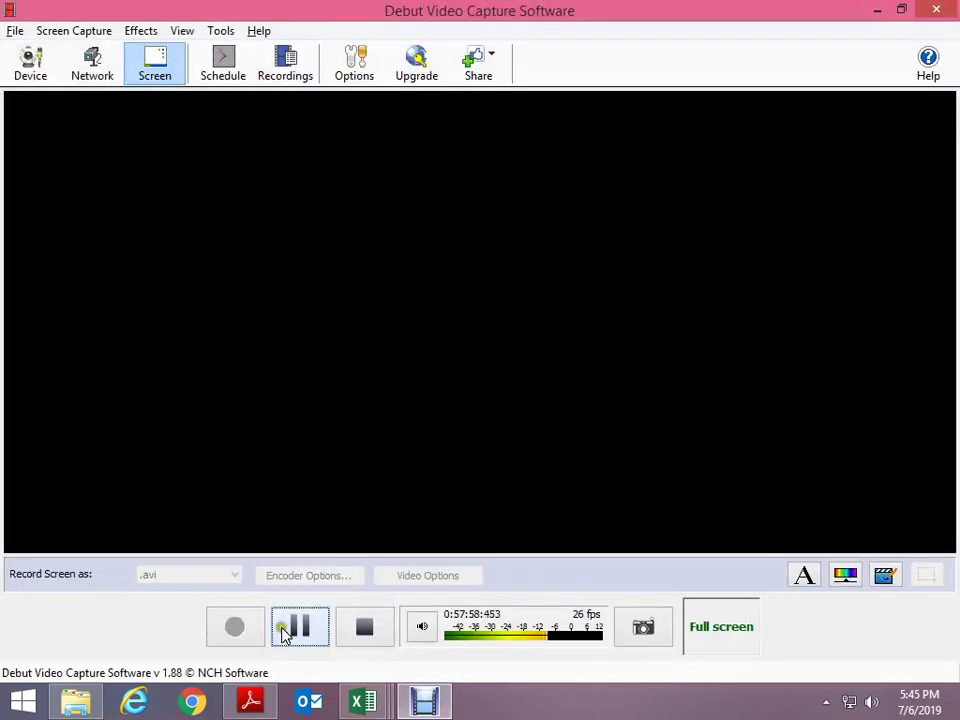
Pause and resume the Debut screen recording, then check the recorder window
{"action": "left_click", "coordinate": [283, 632]}
{"action": "left_click", "coordinate": [232, 636]}
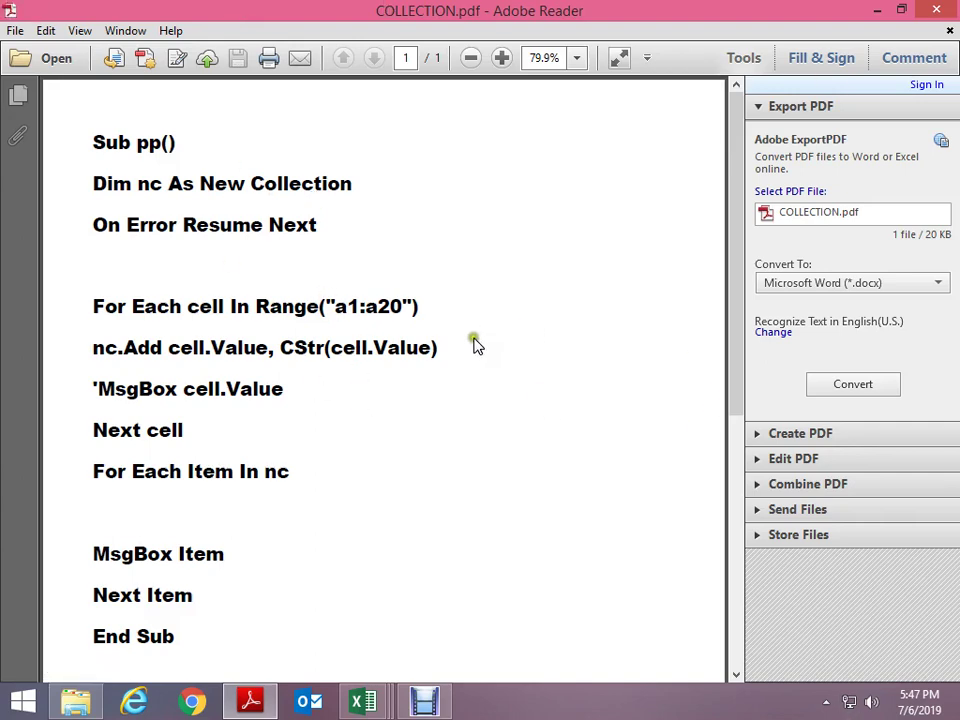
{"action": "left_click", "coordinate": [470, 705]}
Bring the LOOP CLASS workbook forward and select the column A numbers from A5 to A17
{"action": "mouse_move", "coordinate": [348, 705]}
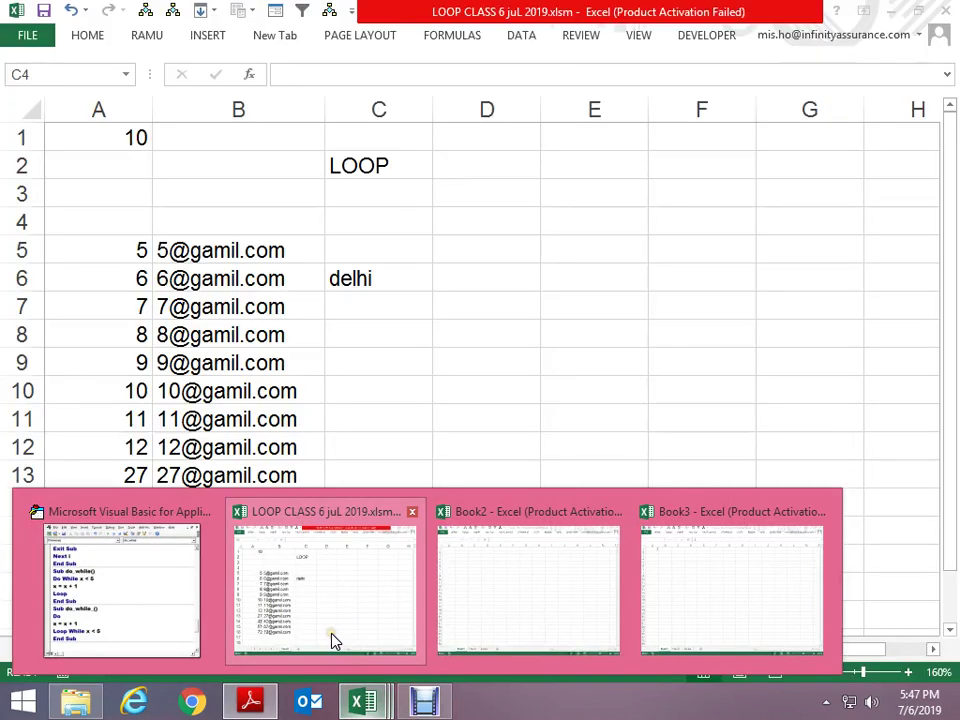
{"action": "left_click", "coordinate": [331, 633]}
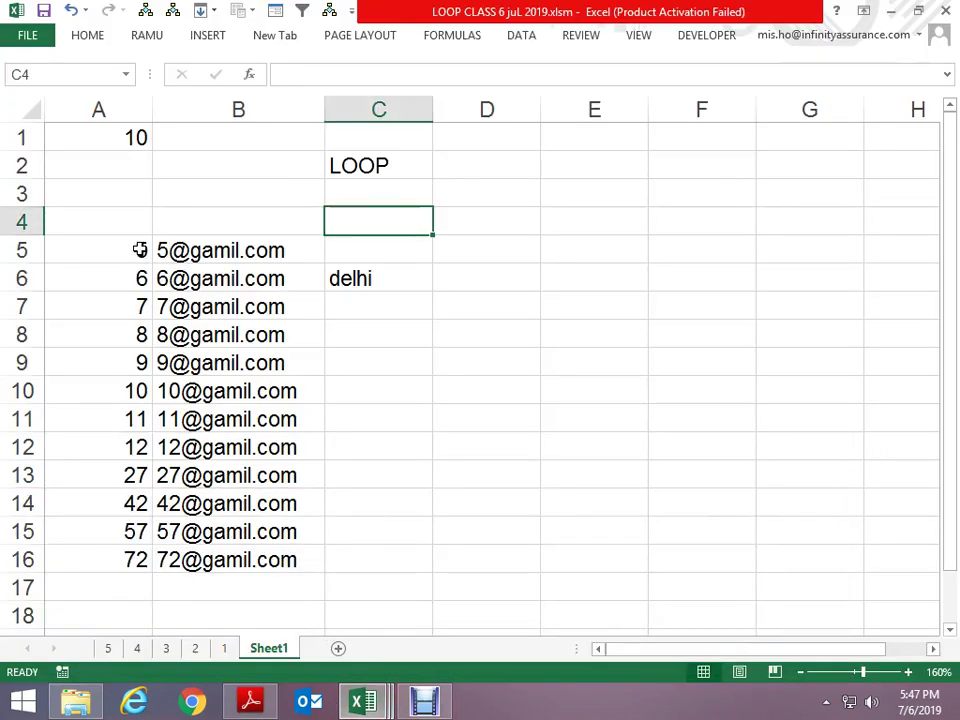
{"action": "mouse_move", "coordinate": [137, 248]}
{"action": "left_mouse_down"}
{"action": "mouse_move", "coordinate": [114, 580]}
{"action": "mouse_move", "coordinate": [141, 587]}
{"action": "left_mouse_up"}
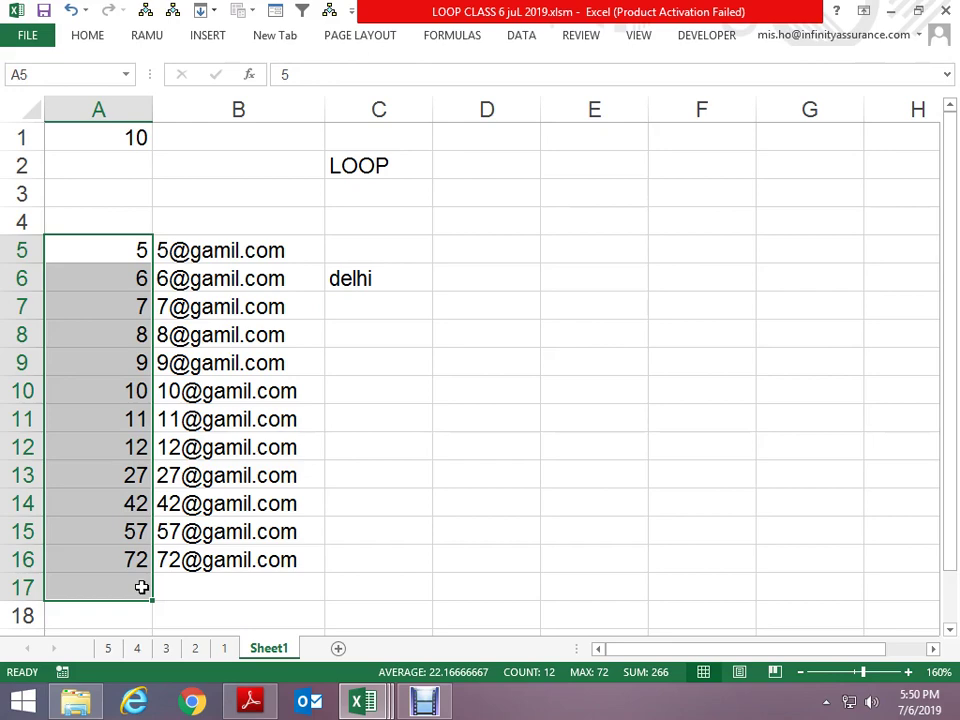
On sheet 1, enter RSH in A3 and fill the code sequence down to A60
{"action": "scroll", "coordinate": [235, 615], "scroll_direction": "down", "scroll_amount": 2}
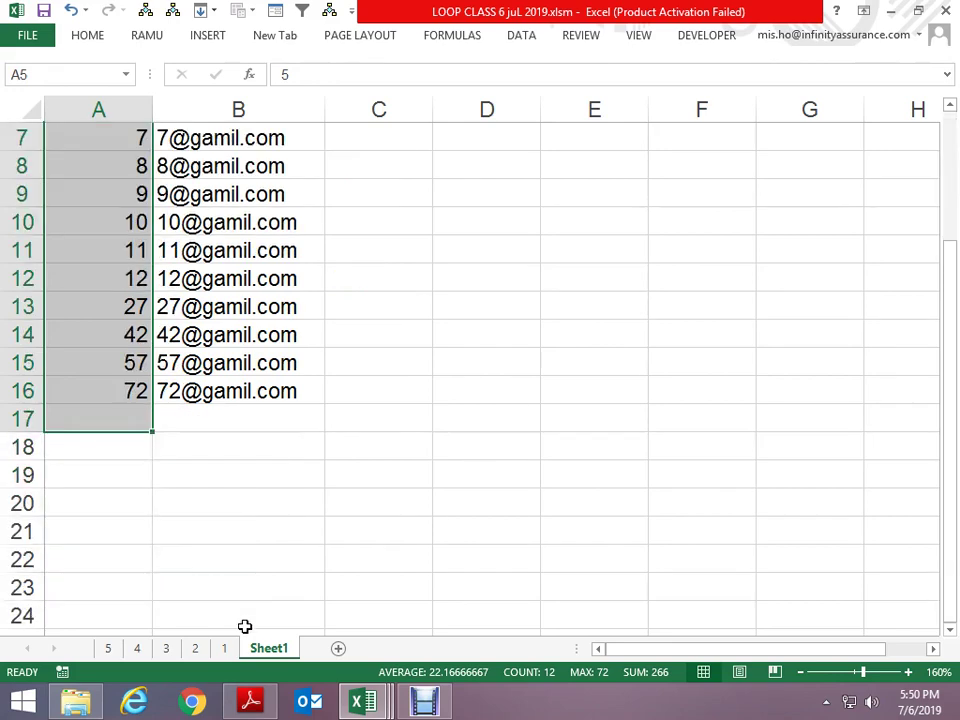
{"action": "left_click", "coordinate": [226, 648]}
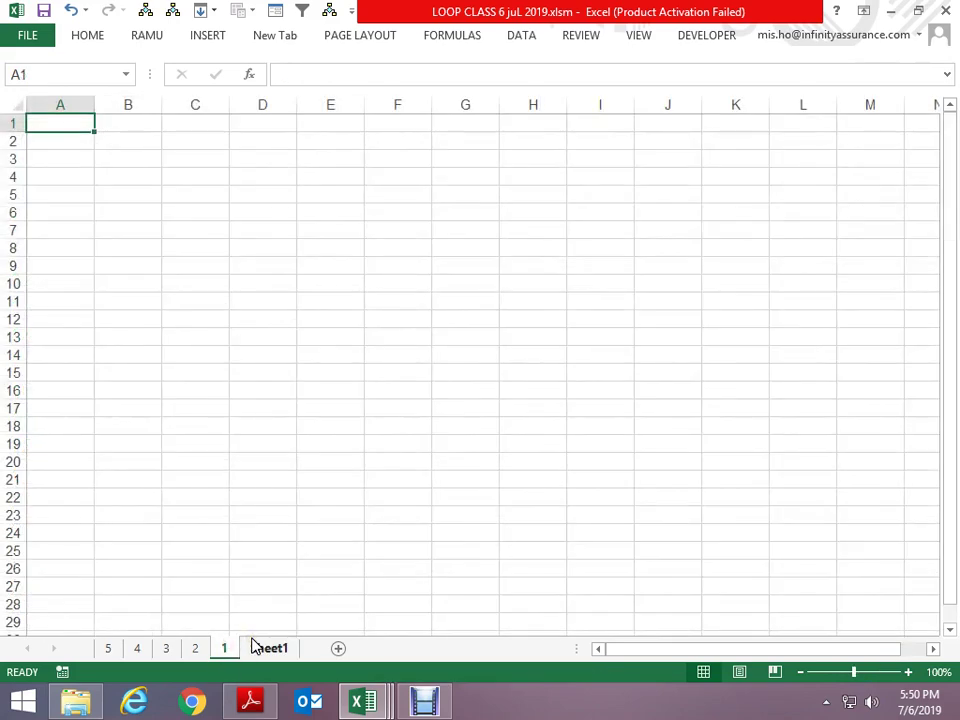
{"action": "scroll", "coordinate": [302, 658], "scroll_direction": "up", "scroll_amount": 4, "text": "ctrl"}
{"action": "key", "text": "Down"}
{"action": "key", "text": "Down"}
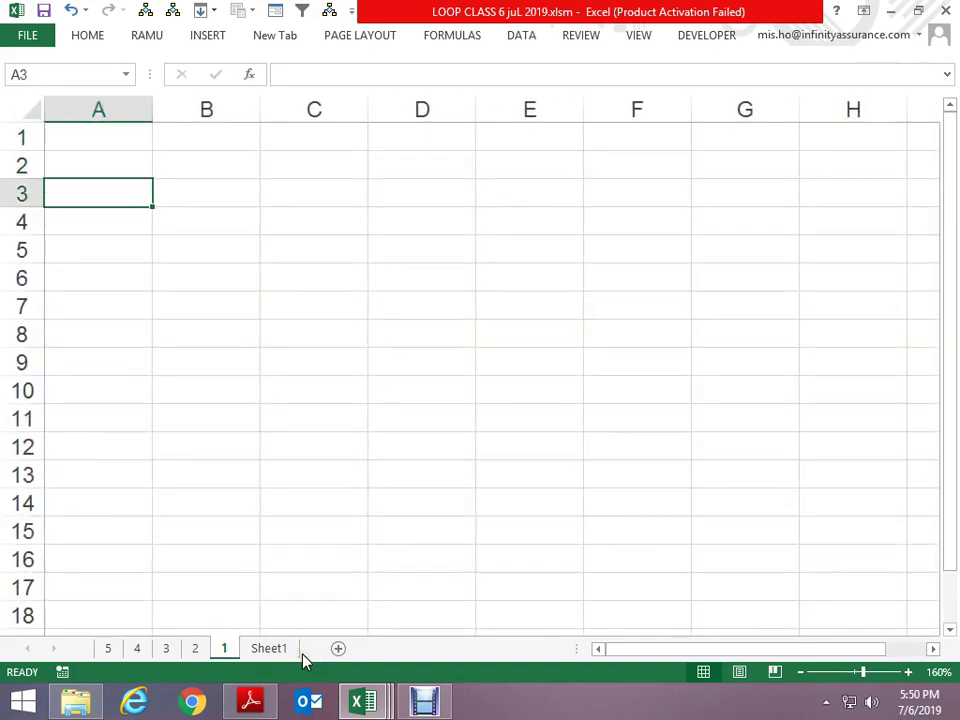
{"action": "type", "text": "JAN"}
{"action": "key", "text": "ctrl+Return"}
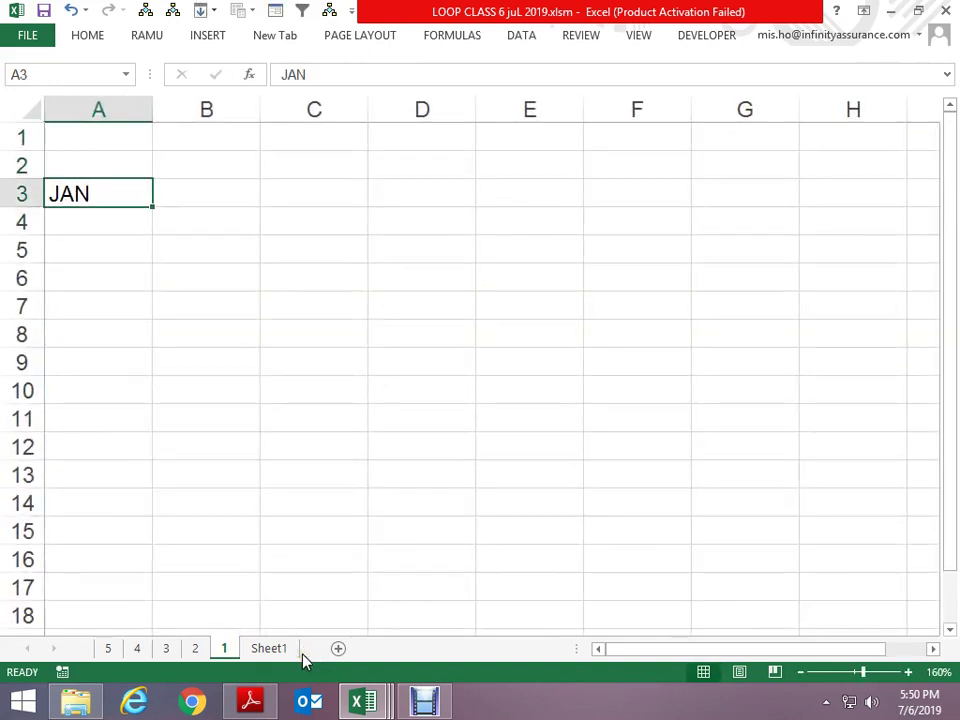
{"action": "type", "text": "RSH"}
{"action": "key", "text": "Return"}
{"action": "key", "text": "Up"}
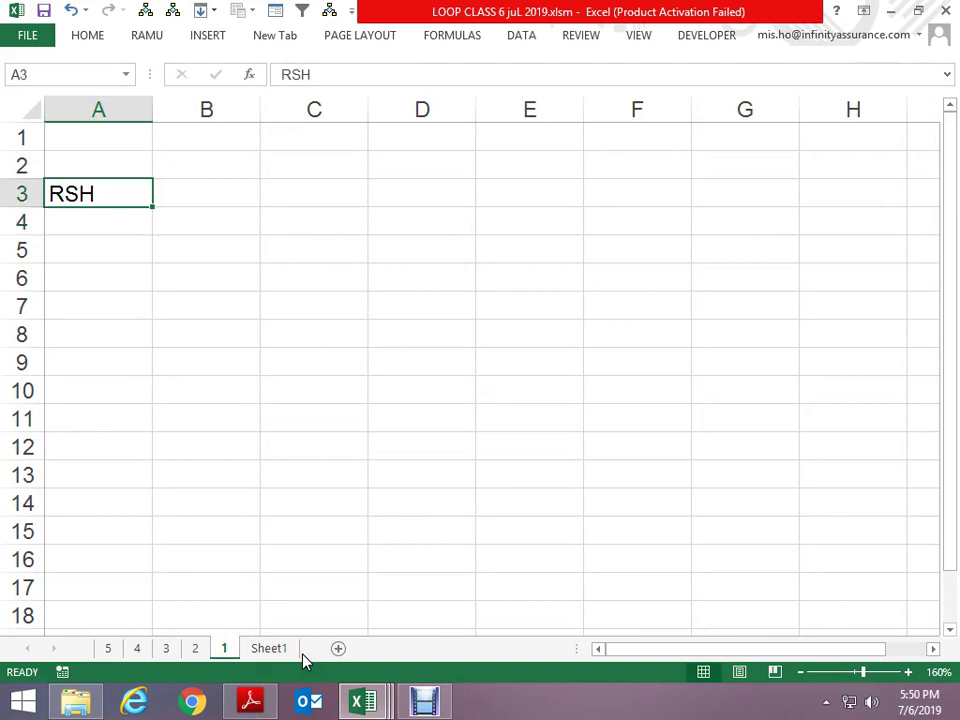
{"action": "mouse_move", "coordinate": [152, 205]}
{"action": "left_mouse_down"}
{"action": "mouse_move", "coordinate": [172, 701]}
{"action": "mouse_move", "coordinate": [195, 706]}
{"action": "left_mouse_up"}
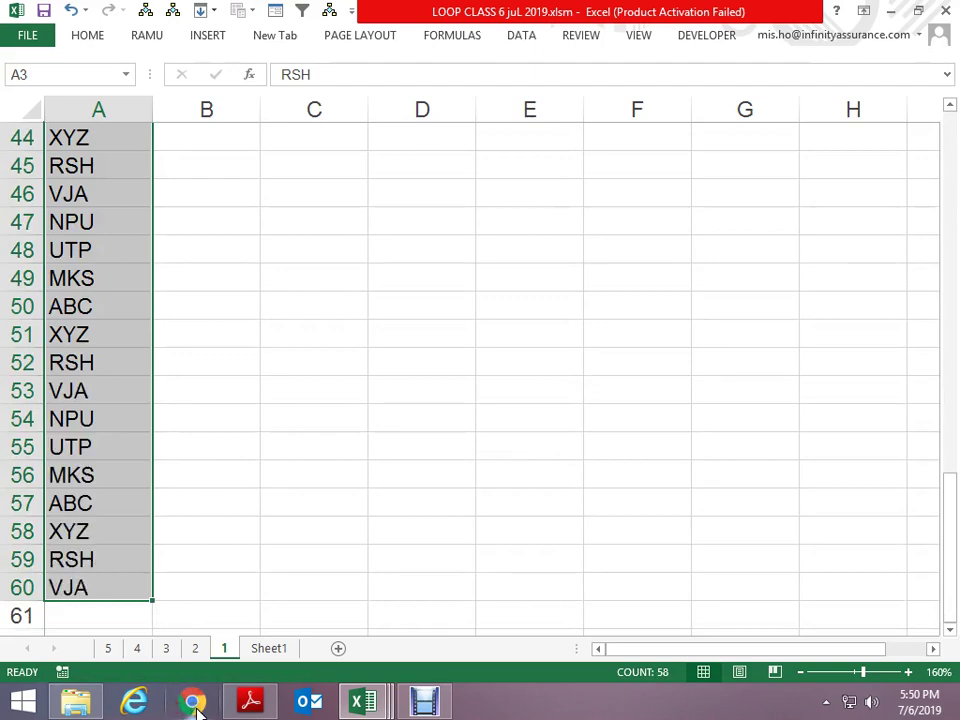
Copy the A3:A60 code list into column E starting at E1
{"action": "key", "text": "ctrl+Home"}
{"action": "key", "text": "Down"}
{"action": "key", "text": "Down"}
{"action": "key", "text": "ctrl+shift+Down"}
{"action": "key", "text": "ctrl+c"}
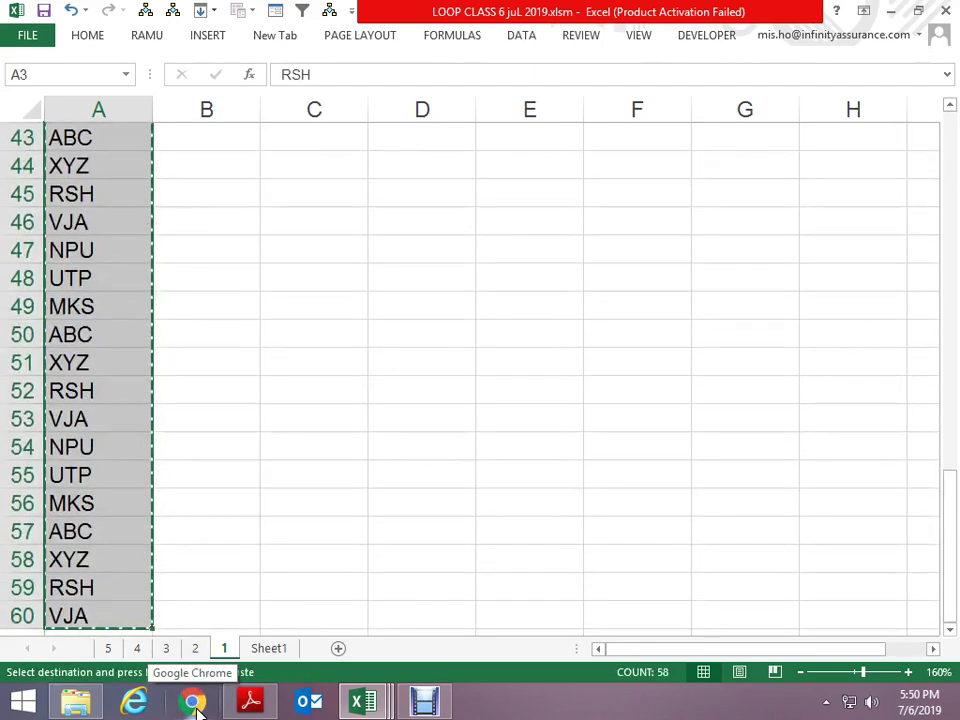
{"action": "key", "text": "Right"}
{"action": "key", "text": "Right"}
{"action": "key", "text": "Right"}
{"action": "key", "text": "Up"}
{"action": "key", "text": "Up"}
{"action": "key", "text": "ctrl+v"}
{"action": "key", "text": "Escape"}
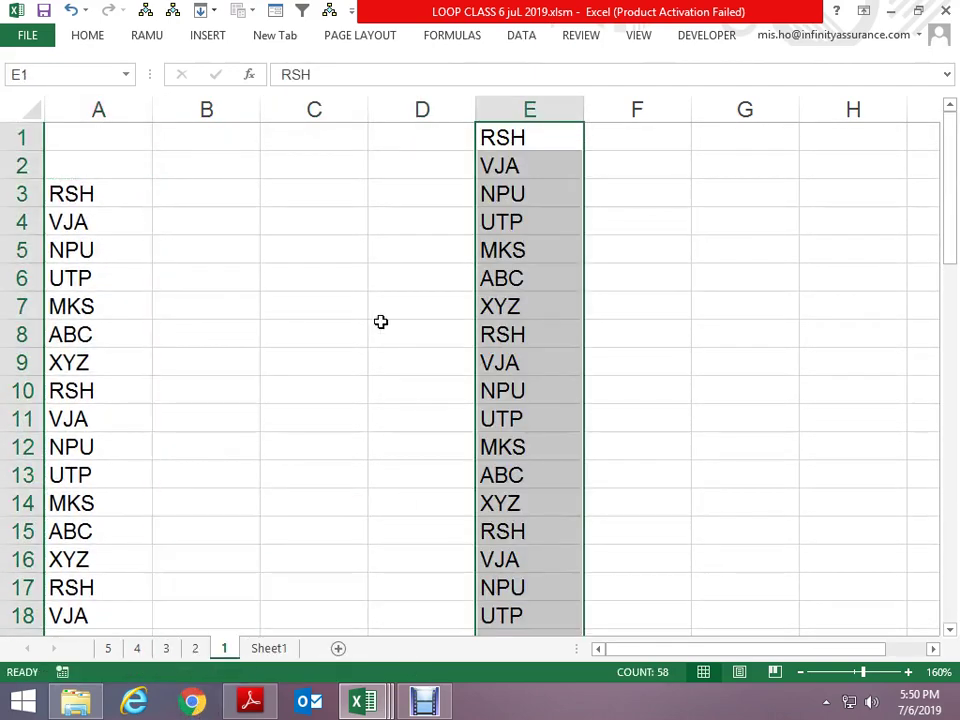
Remove duplicates from column E, leaving the seven unique codes
{"action": "left_click", "coordinate": [518, 36]}
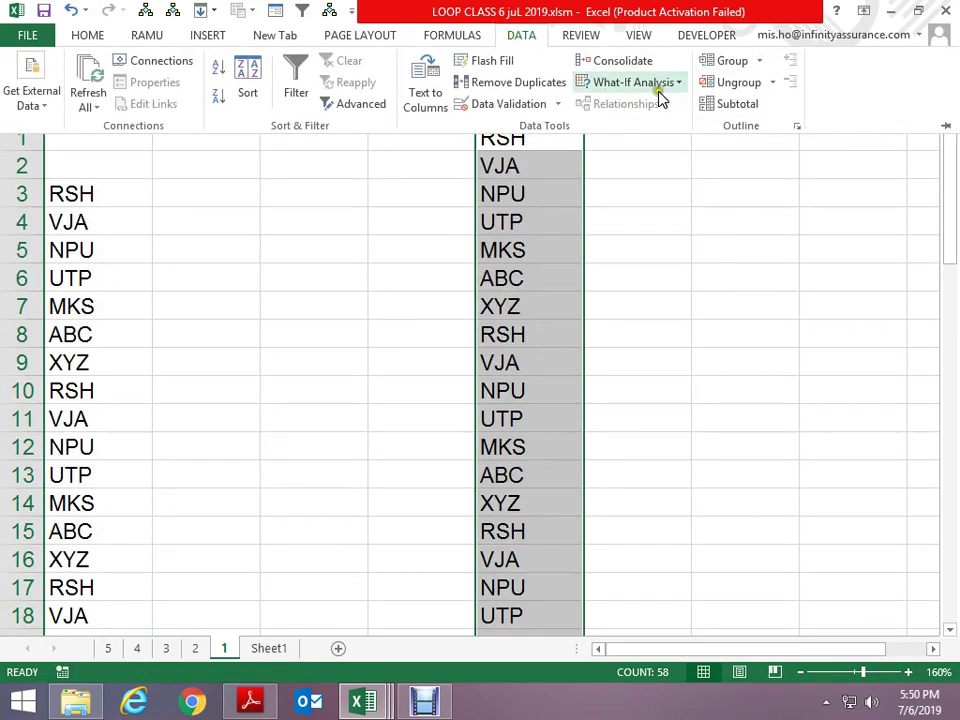
{"action": "left_click", "coordinate": [525, 84]}
{"action": "left_click", "coordinate": [337, 470]}
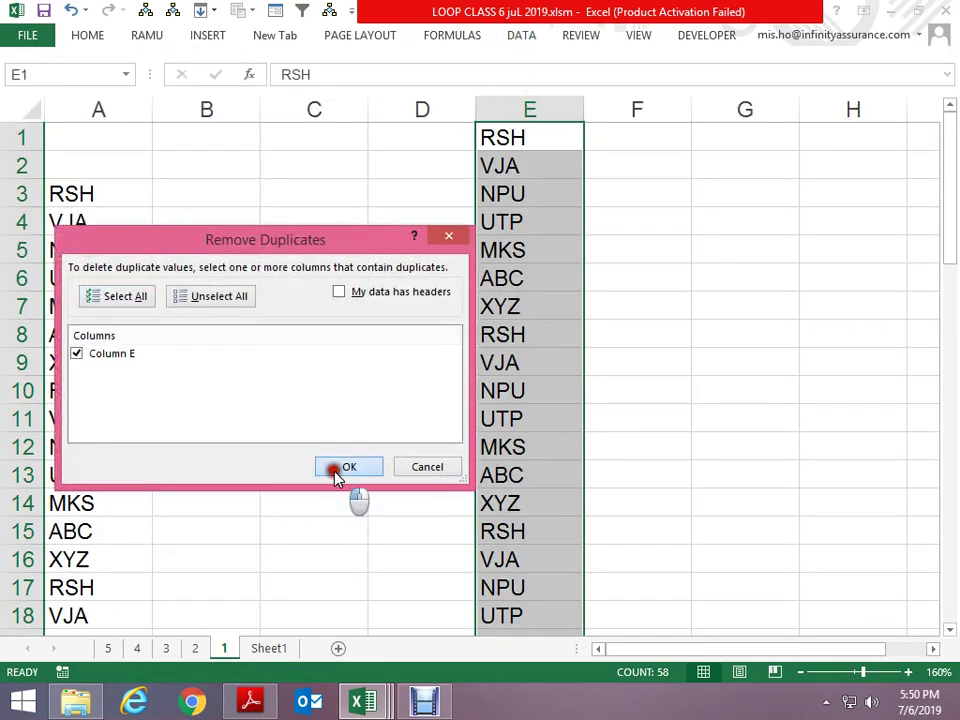
{"action": "left_click", "coordinate": [481, 398]}
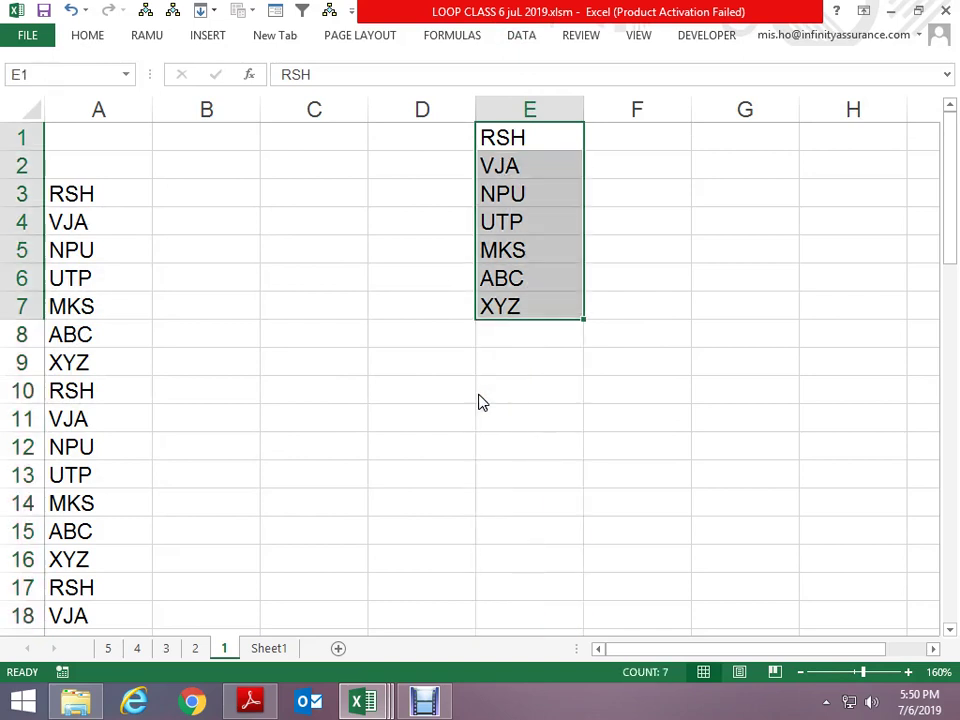
Delete the de-duplicated list in column E and reselect A3:A60
{"action": "key", "text": "Delete"}
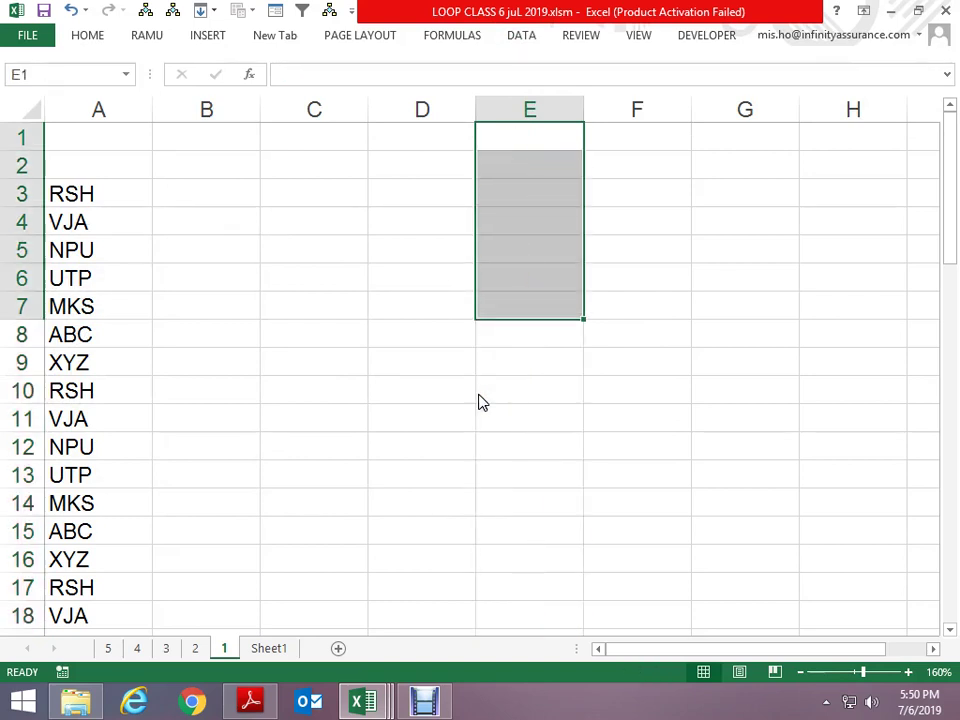
{"action": "key", "text": "ctrl+Home"}
{"action": "key", "text": "ctrl+Down"}
{"action": "key", "text": "ctrl+shift+Down"}
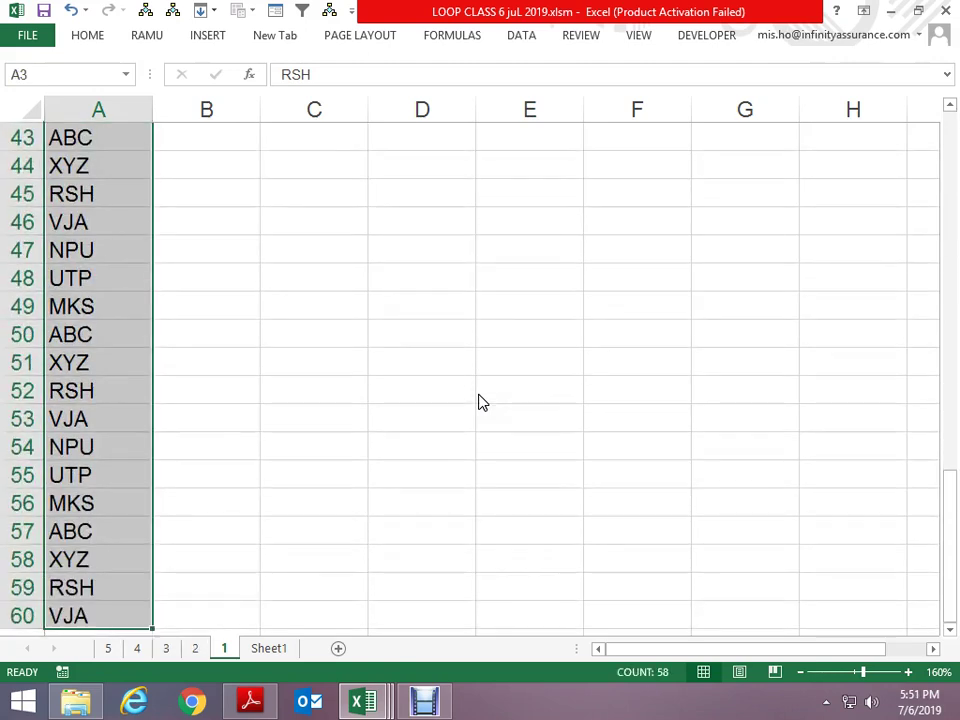
{"action": "key", "text": "alt+Tab"}
{"action": "key", "text": "alt+Tab"}
{"action": "key", "text": "alt+Tab"}
Start Sub COLLECTION1 with the declaration Dim LIST As New Collection
{"action": "key", "text": "Tab"}
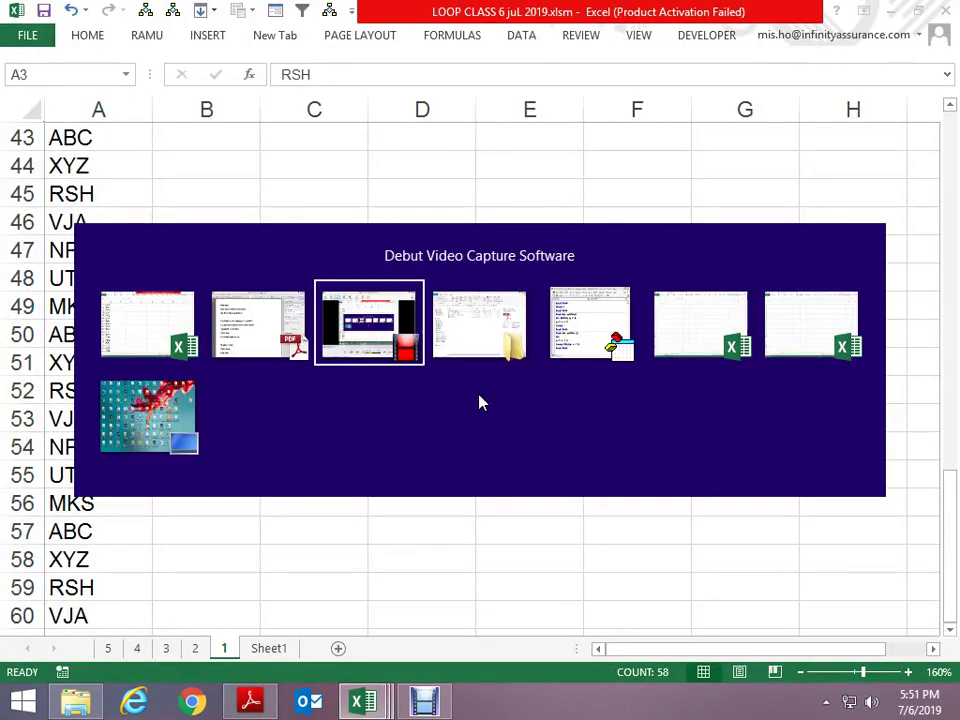
{"action": "key", "text": "Tab"}
{"action": "scroll", "coordinate": [478, 402], "scroll_direction": "down", "scroll_amount": 1}
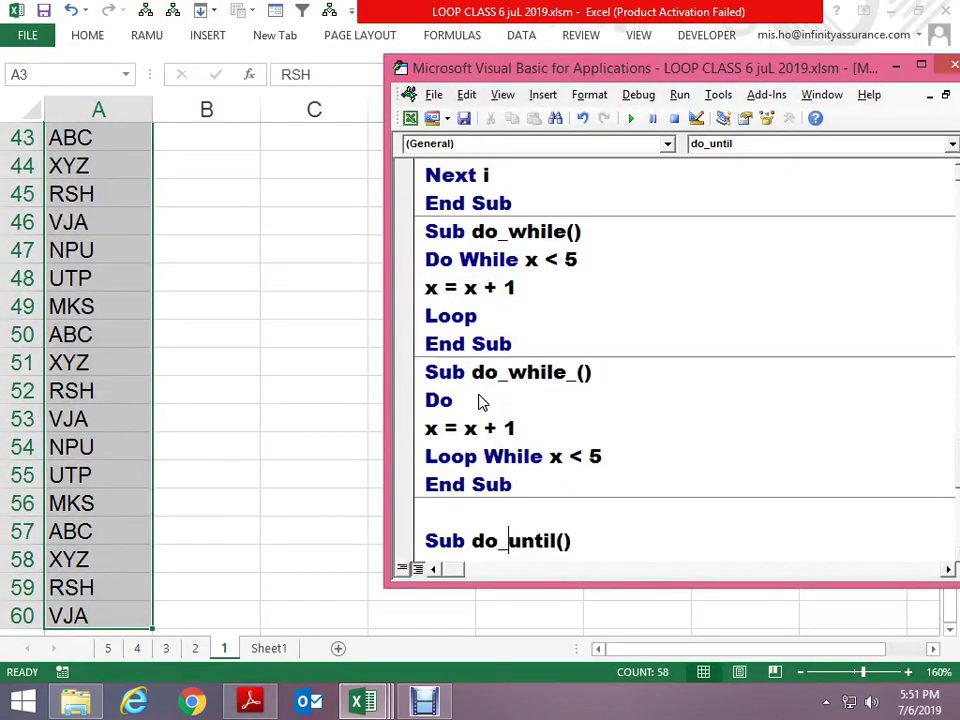
{"action": "scroll", "coordinate": [478, 402], "scroll_direction": "down", "scroll_amount": 1}
{"action": "scroll", "coordinate": [478, 402], "scroll_direction": "down", "scroll_amount": 1}
{"action": "scroll", "coordinate": [478, 402], "scroll_direction": "down", "scroll_amount": 3}
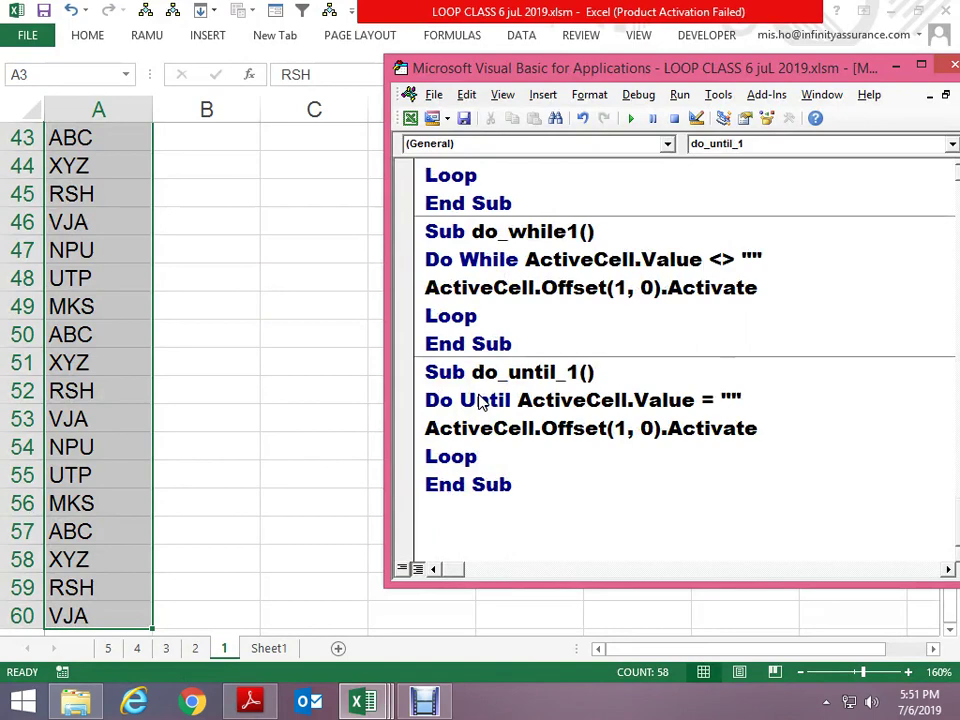
{"action": "key", "text": "Return"}
{"action": "type", "text": "SUB "}
{"action": "type", "text": "COLLECTION"}
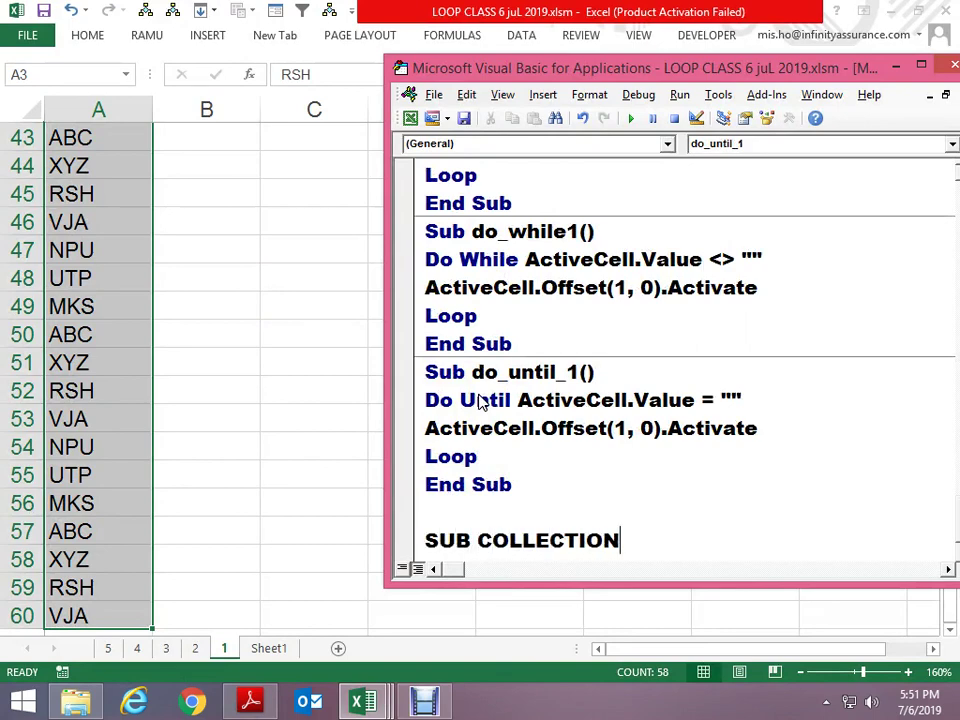
{"action": "type", "text": "1"}
{"action": "key", "text": "Return"}
{"action": "type", "text": "F"}
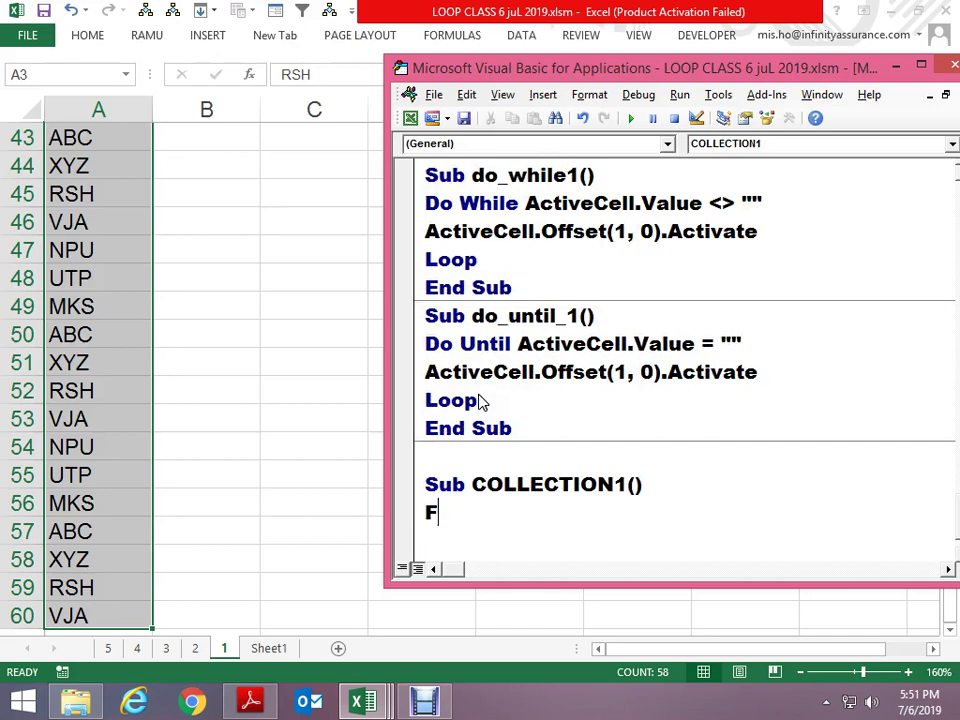
{"action": "key", "text": "BackSpace"}
{"action": "type", "text": "DI"}
{"action": "type", "text": "M LIST AST"}
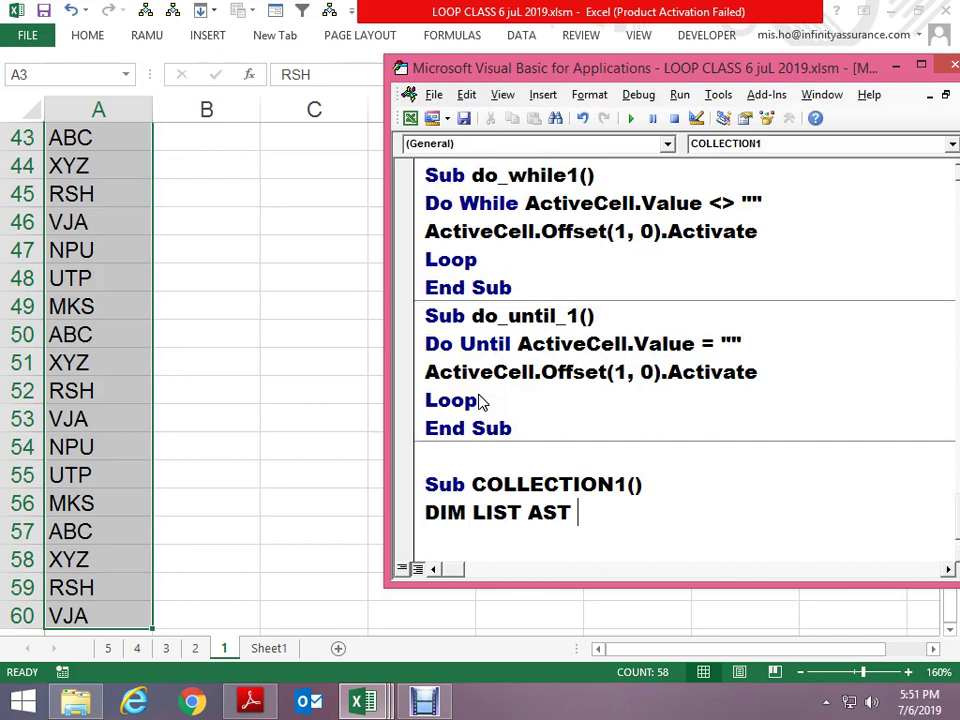
{"action": "key", "text": "BackSpace"}
{"action": "key", "text": "BackSpace"}
{"action": "type", "text": "NEW "}
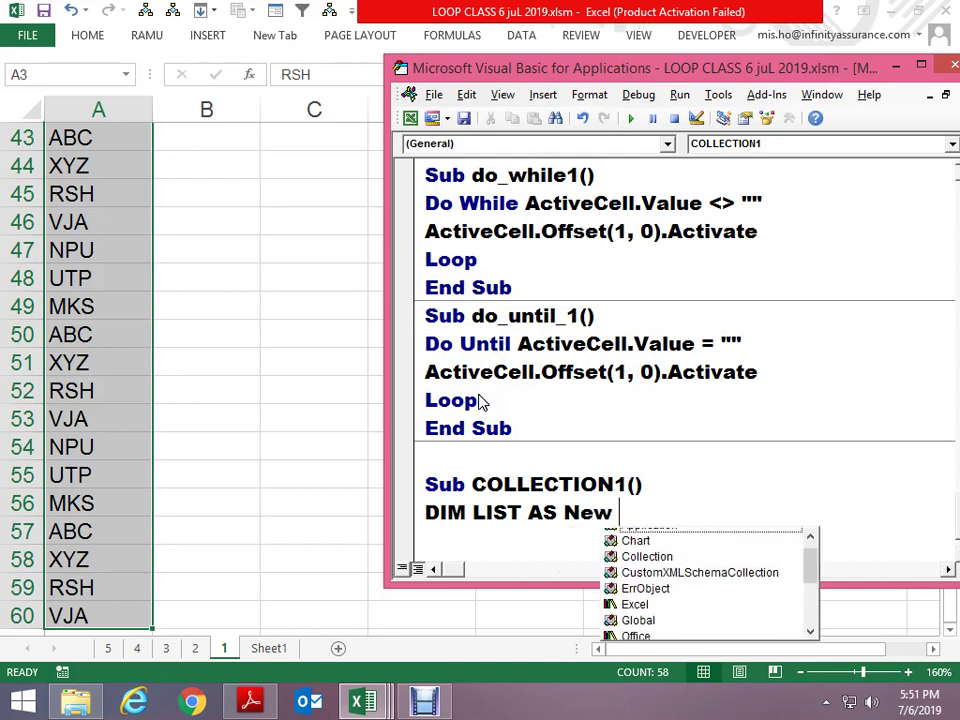
{"action": "type", "text": "CO"}
{"action": "key", "text": "Tab"}
{"action": "key", "text": "Return"}
{"action": "key", "text": "Return"}
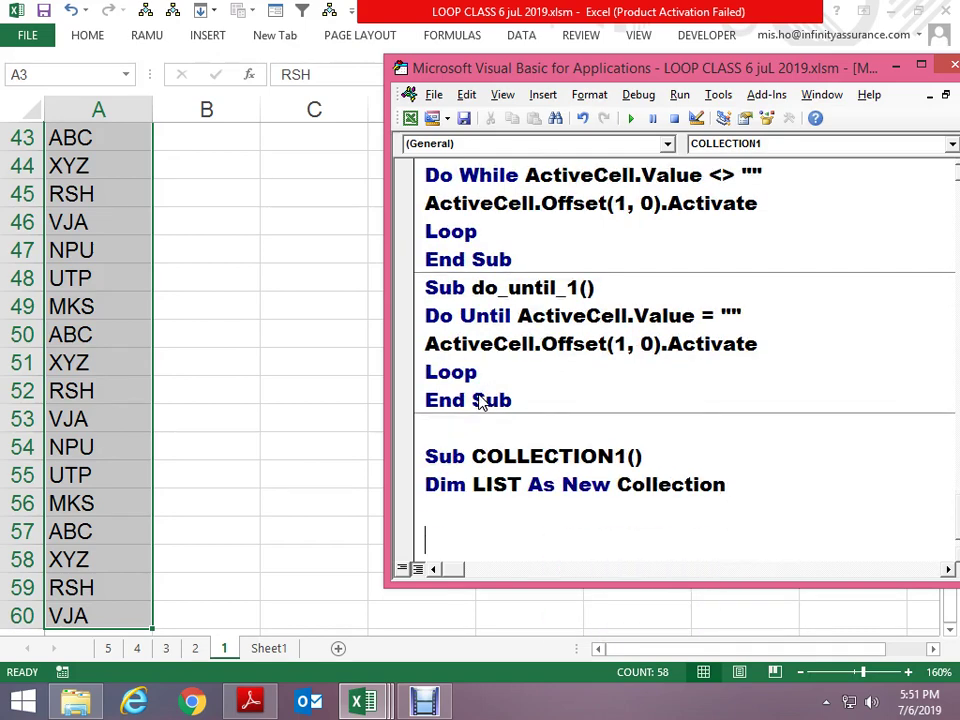
Add a For Each CELL In Selection … Next CELL loop to the macro
{"action": "scroll", "coordinate": [478, 400], "scroll_direction": "down", "scroll_amount": 1}
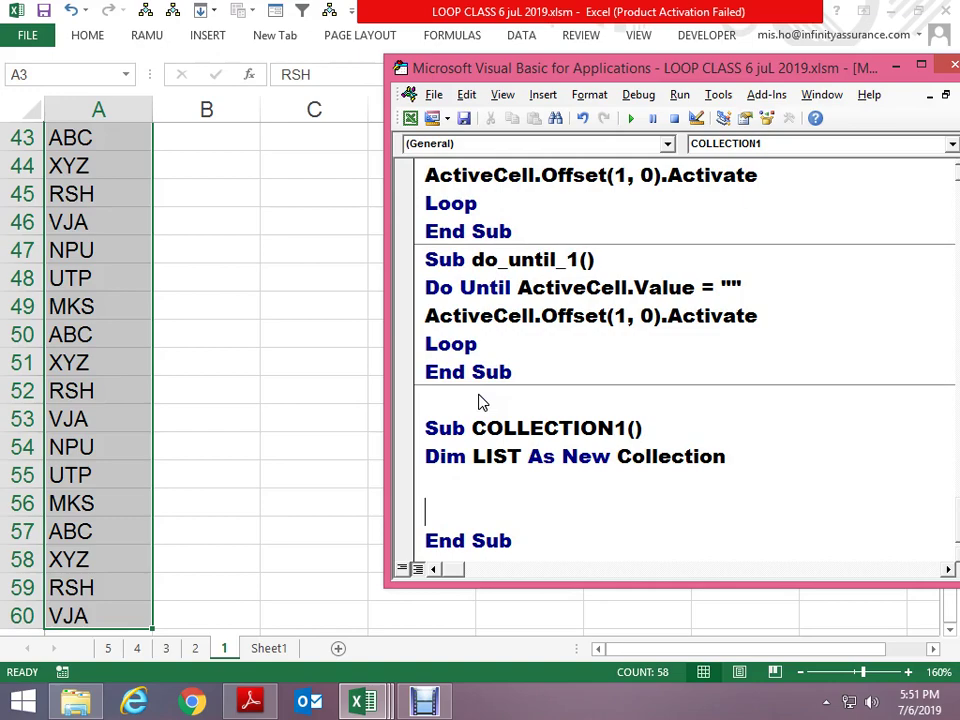
{"action": "key", "text": "alt+Tab"}
{"action": "key", "text": "alt+Tab"}
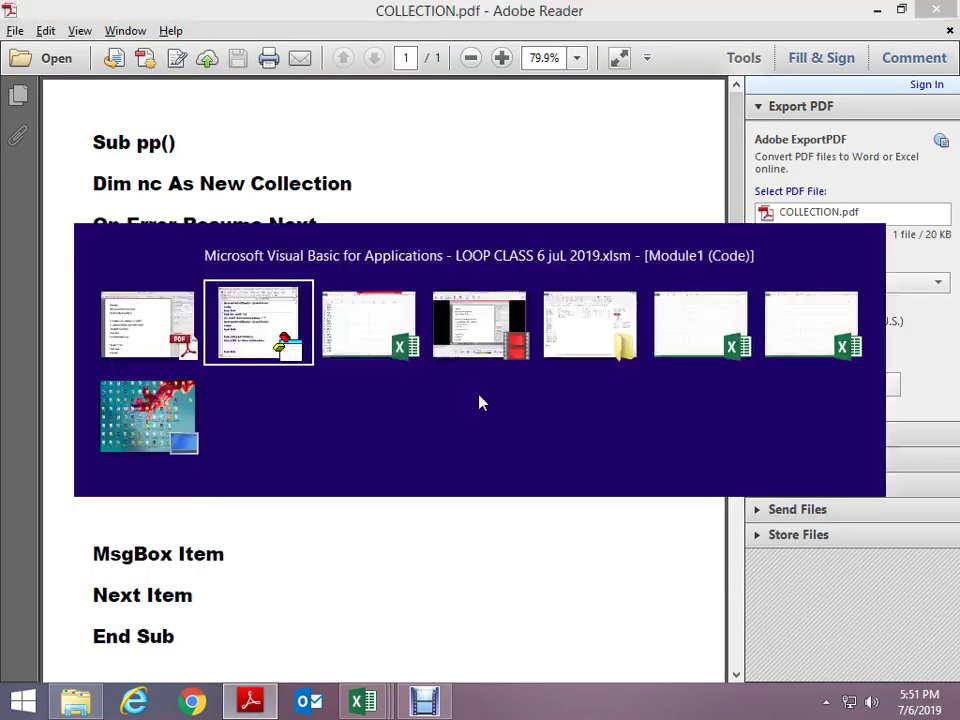
{"action": "key", "text": "alt+Tab"}
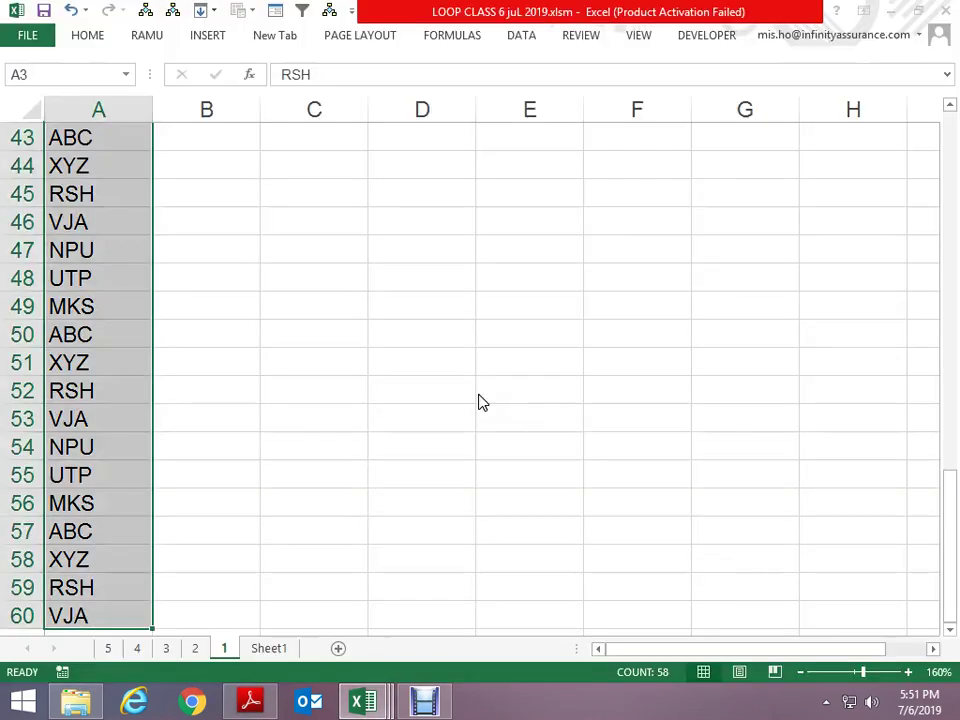
{"action": "key", "text": "alt+Tab"}
{"action": "key", "text": "alt+Tab"}
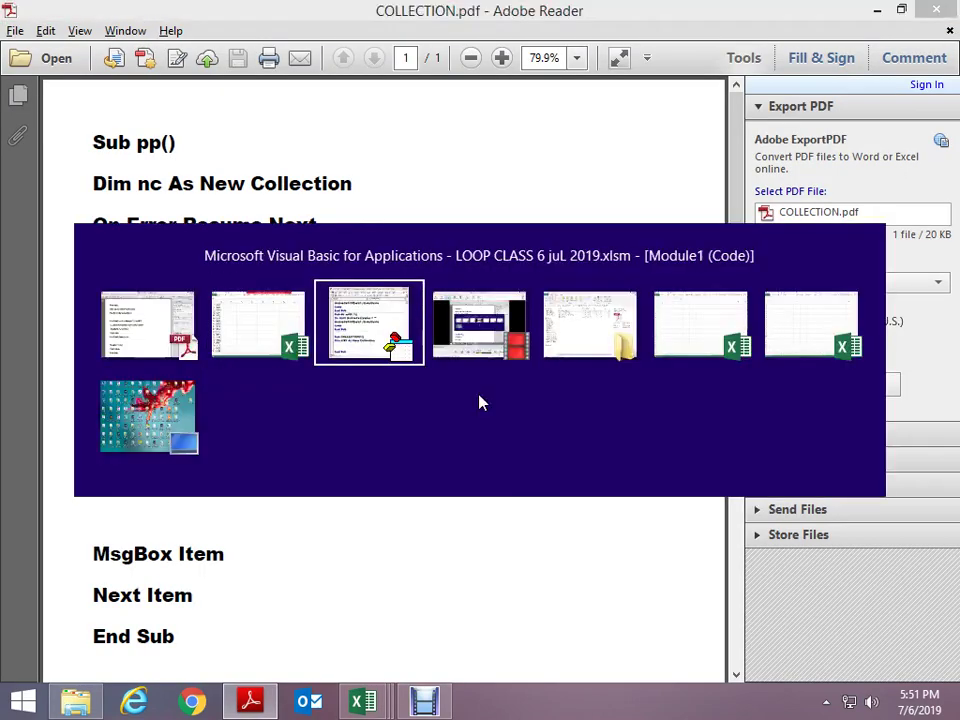
{"action": "type", "text": "FOR "}
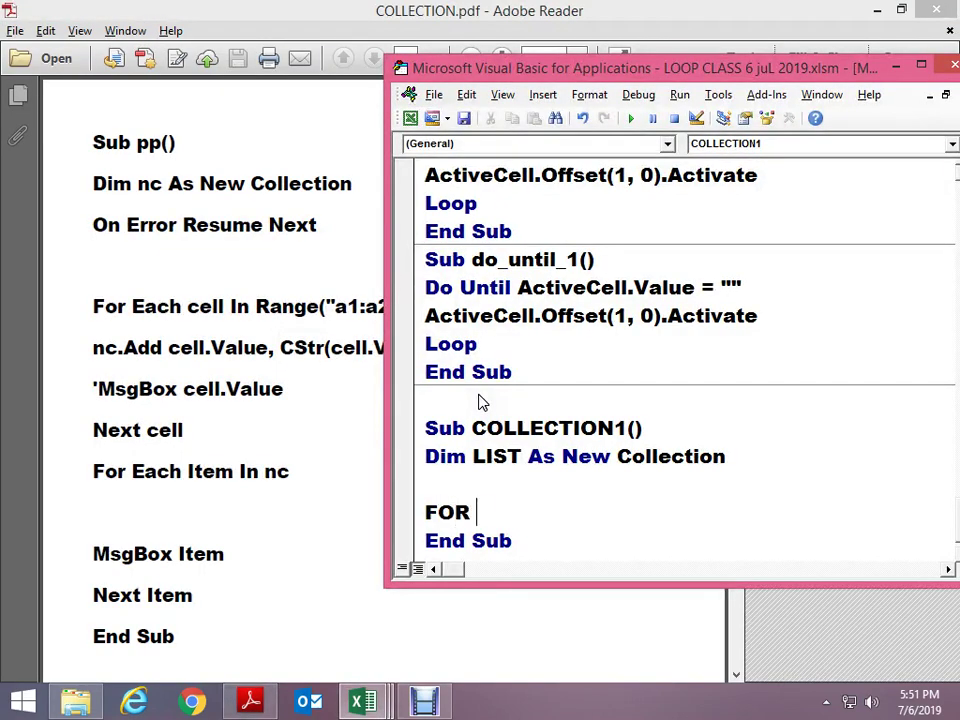
{"action": "type", "text": "EACH CELL IN RA"}
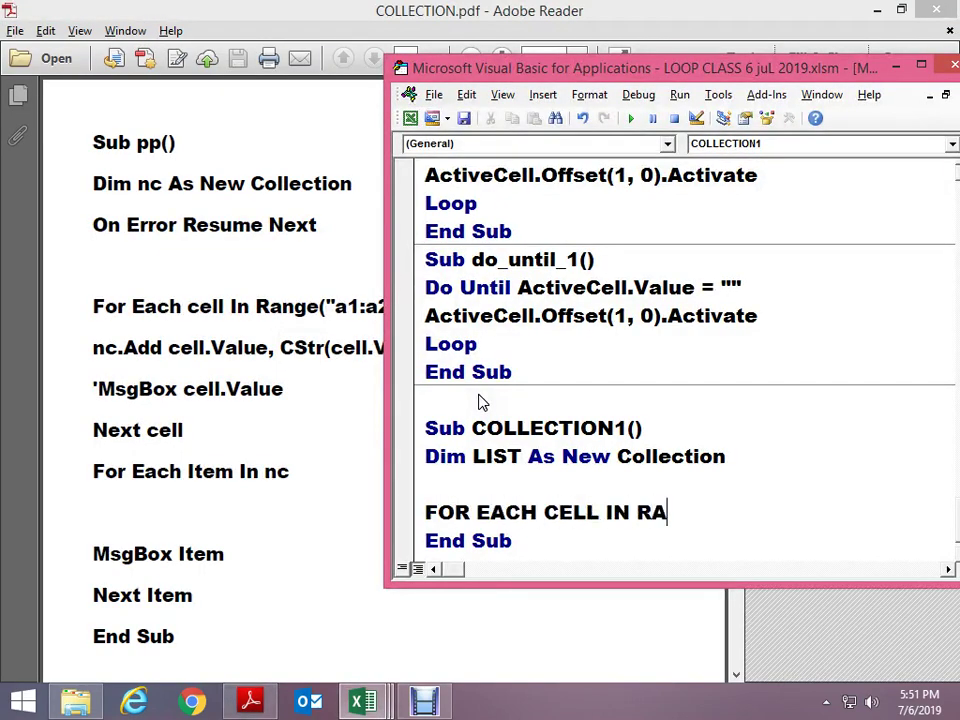
{"action": "type", "text": "NGE("}
{"action": "key", "text": "alt+Tab"}
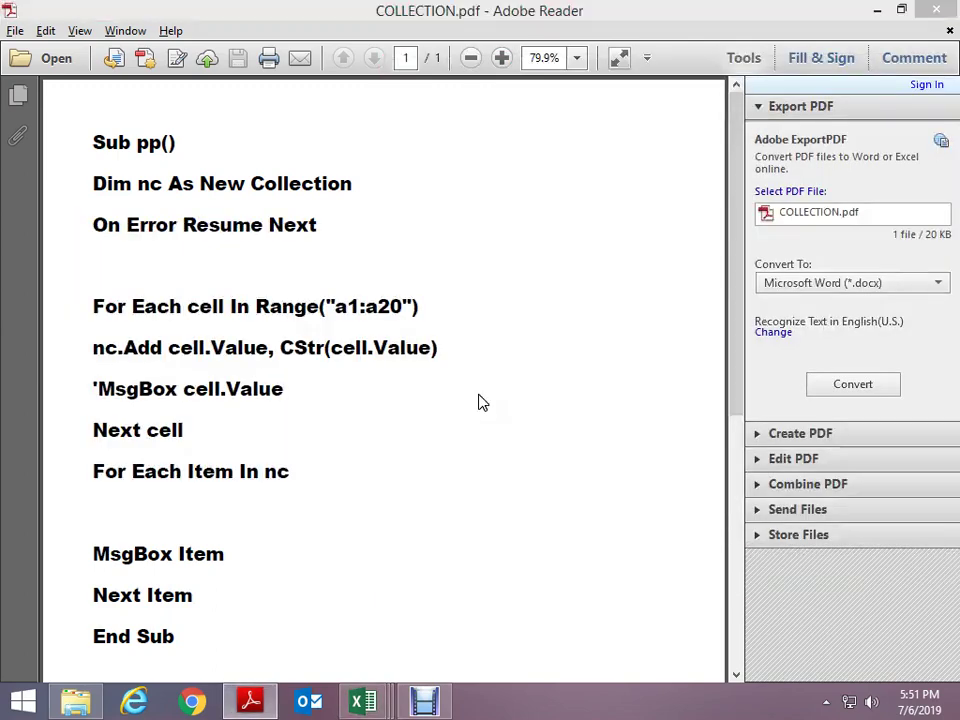
{"action": "key", "text": "alt+Tab"}
{"action": "key", "text": "BackSpace"}
{"action": "key", "text": "BackSpace"}
{"action": "key", "text": "BackSpace"}
{"action": "key", "text": "BackSpace"}
{"action": "key", "text": "BackSpace"}
{"action": "type", "text": "SE"}
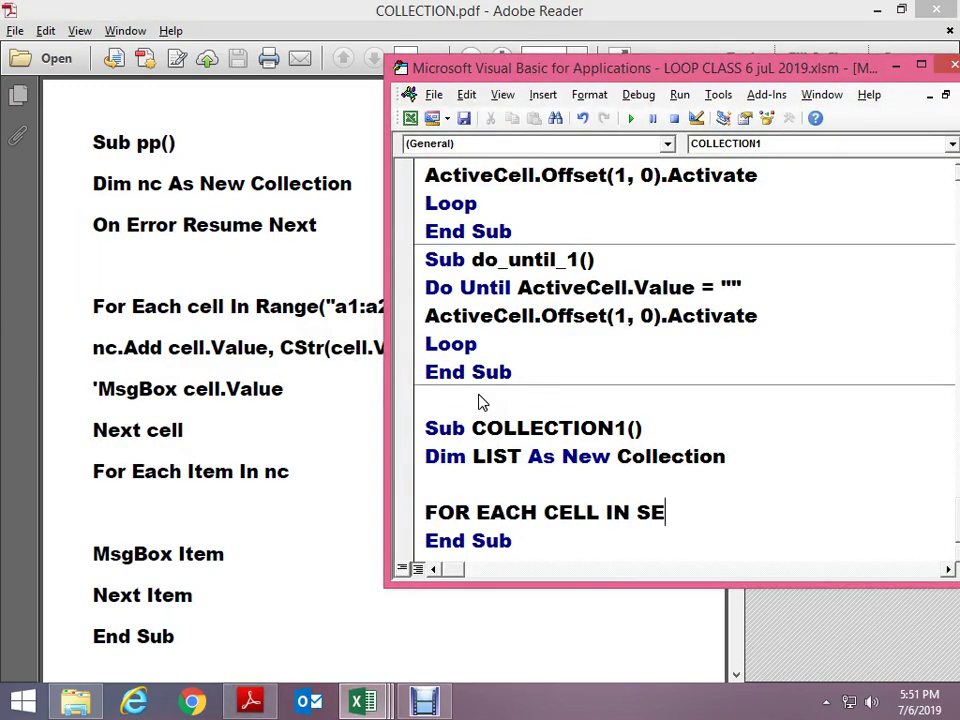
{"action": "type", "text": "LECTION"}
{"action": "key", "text": "Return"}
{"action": "type", "text": "NEX"}
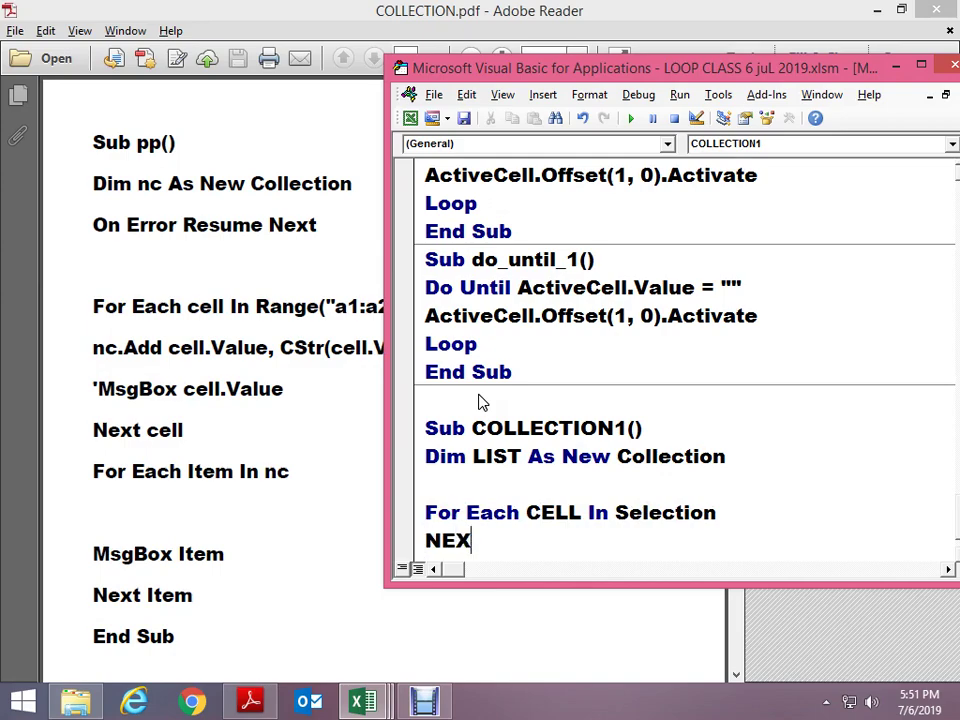
{"action": "type", "text": "T CELL"}
{"action": "key", "text": "Up"}
{"action": "key", "text": "End"}
{"action": "key", "text": "Return"}
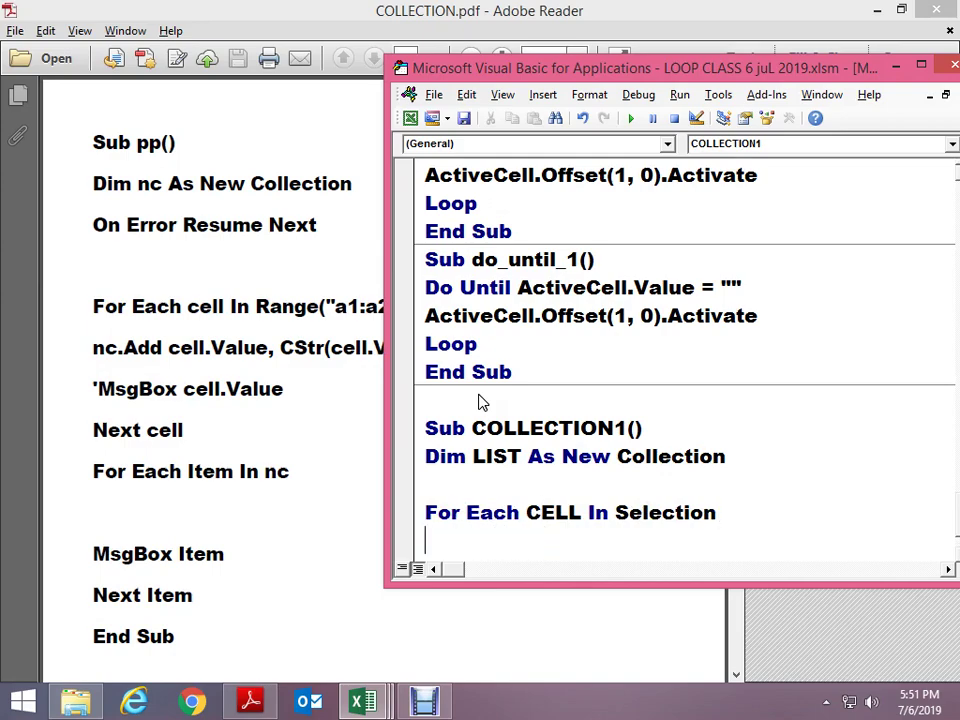
Reselect A3:A60 in the worksheet and compare the code with the PDF reference
{"action": "key", "text": "alt+Tab"}
{"action": "key", "text": "ctrl+Up"}
{"action": "key", "text": "Down"}
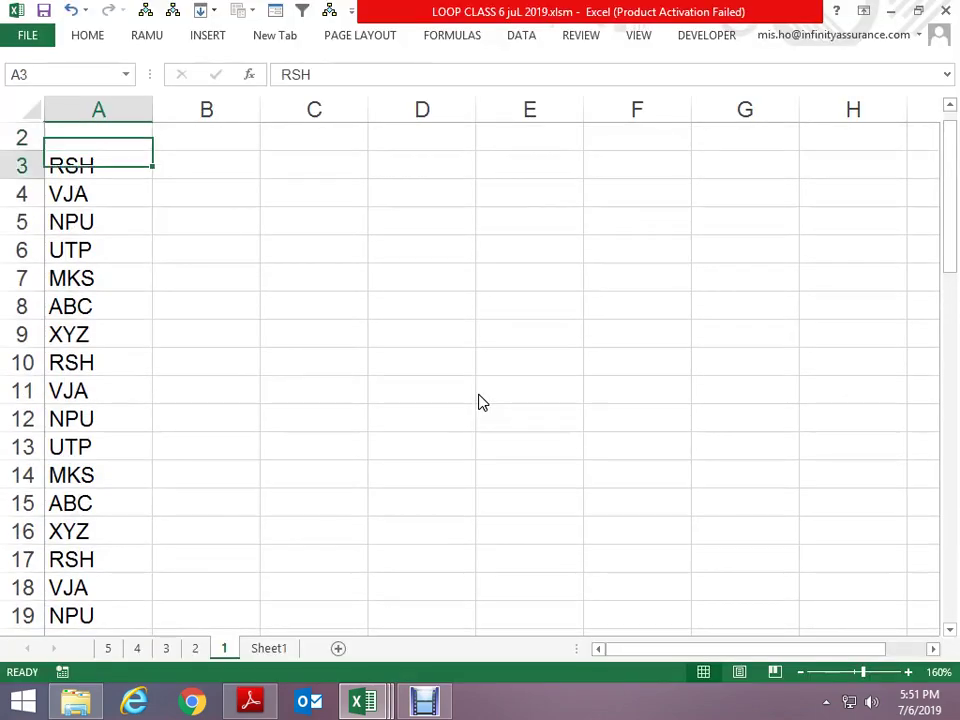
{"action": "key", "text": "ctrl+shift+Down"}
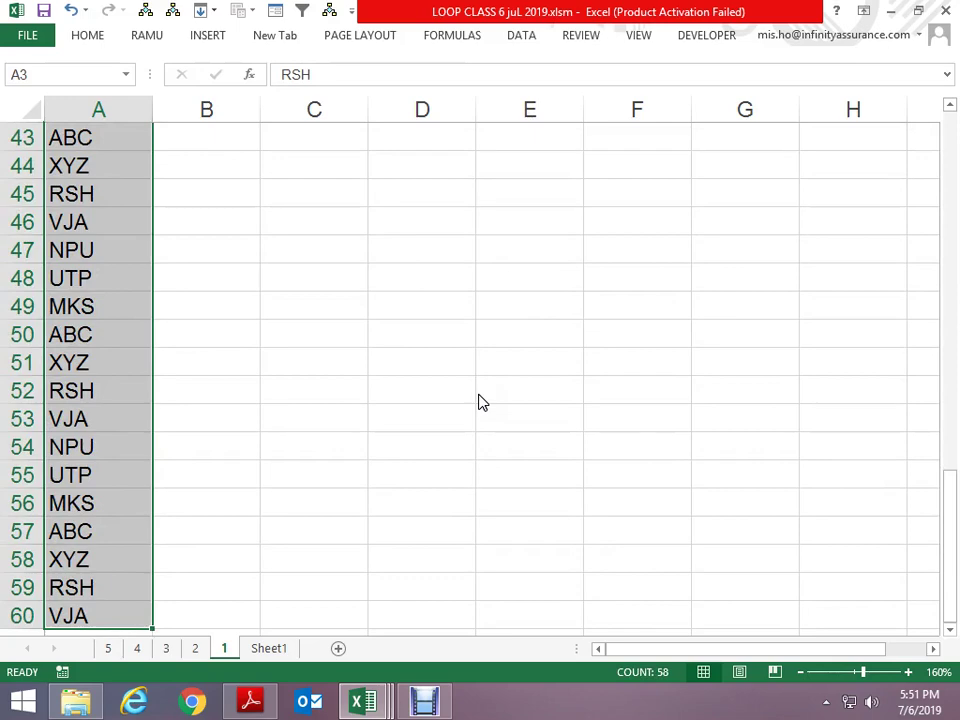
{"action": "key", "text": "alt+F11"}
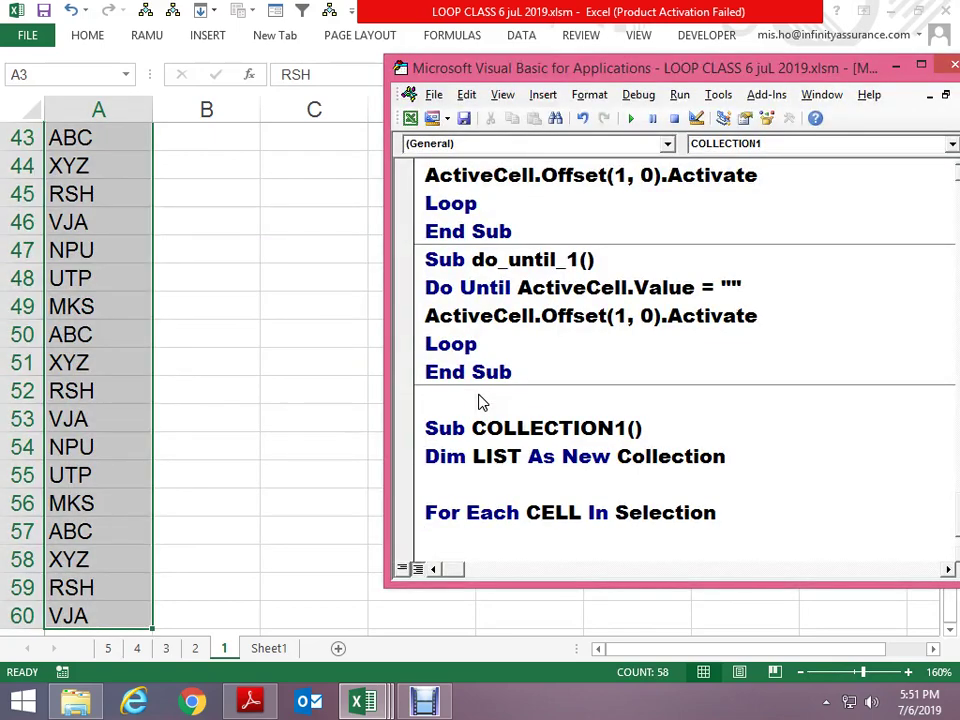
{"action": "key", "text": "alt+Tab"}
{"action": "key", "text": "ctrl+Up"}
{"action": "key", "text": "Down"}
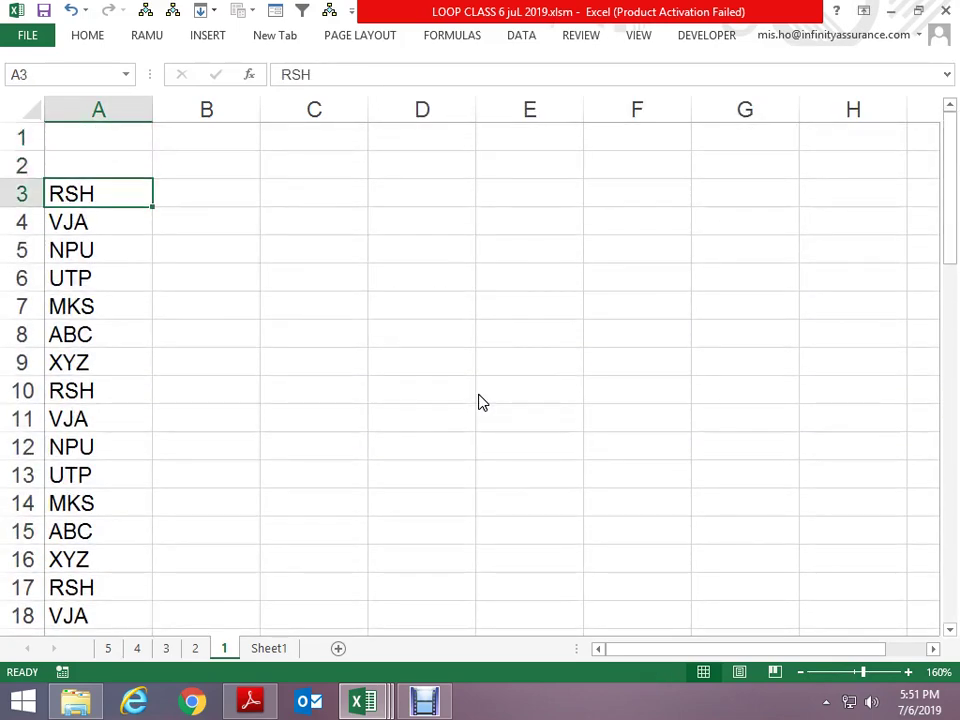
{"action": "key", "text": "ctrl+Down"}
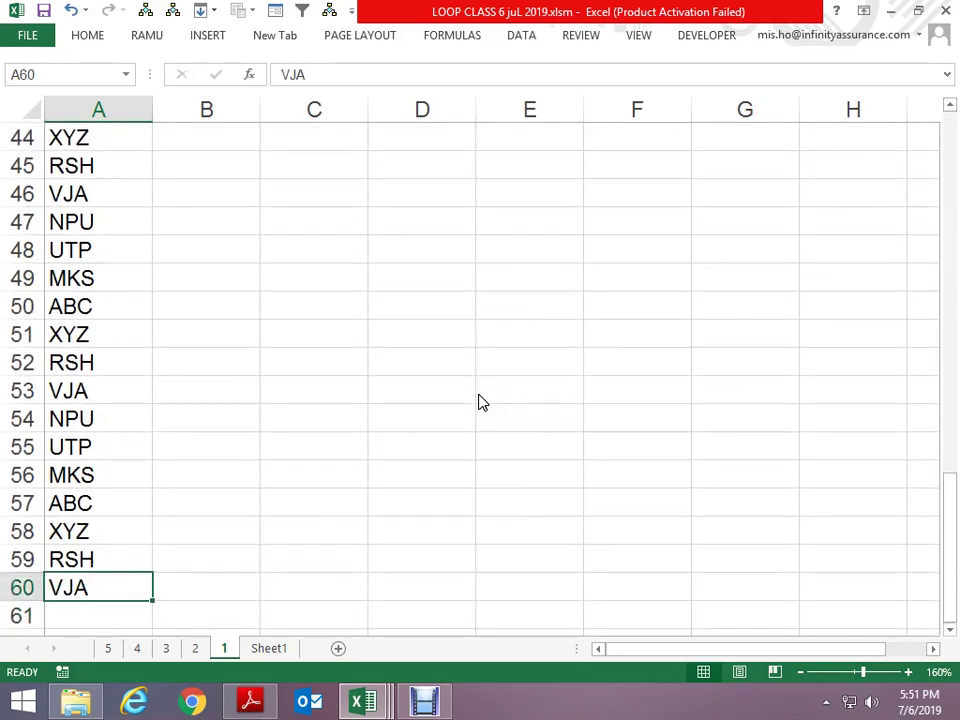
{"action": "key", "text": "alt+Tab"}
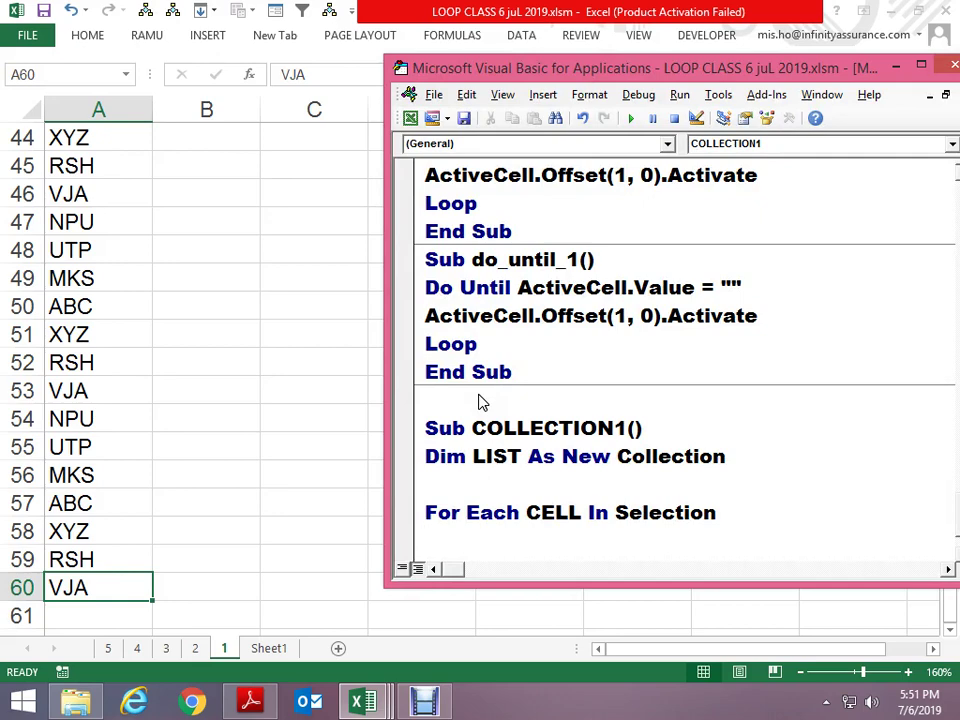
{"action": "scroll", "coordinate": [480, 400], "scroll_direction": "down", "scroll_amount": 1}
{"action": "key", "text": "alt+Tab"}
{"action": "key", "text": "alt+Tab"}
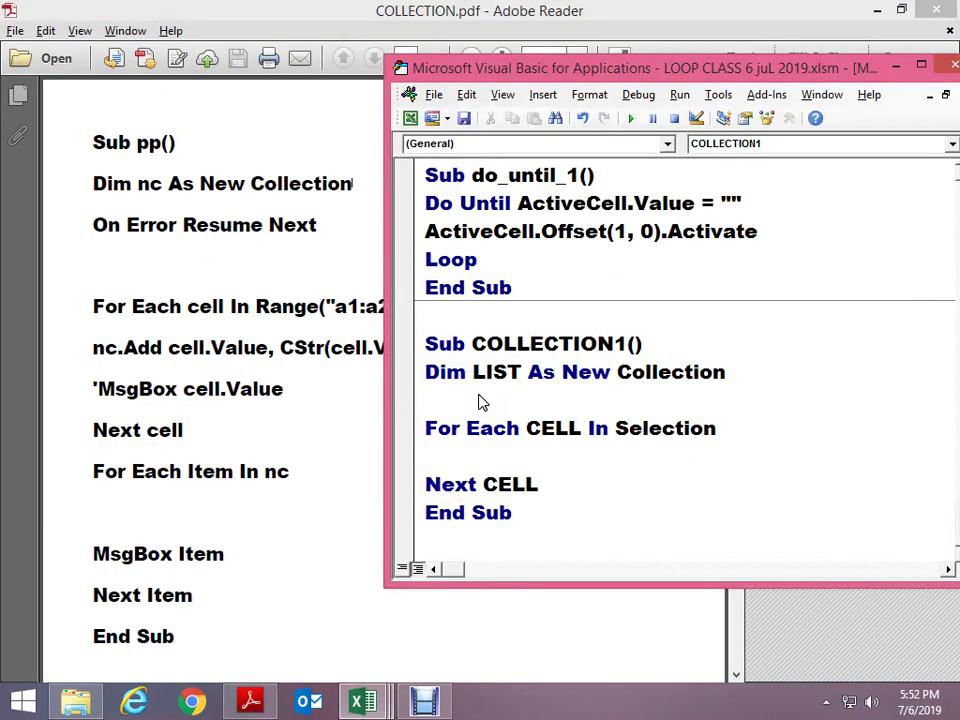
Rename the collection to LIST1, add LIST1.Add CELL.Value inside the loop, and start stepping
{"action": "key", "text": "Down"}
{"action": "left_click", "coordinate": [478, 401]}
{"action": "key", "text": "Up"}
{"action": "key", "text": "Right"}
{"action": "key", "text": "Right"}
{"action": "key", "text": "Right"}
{"action": "key", "text": "Right"}
{"action": "key", "text": "Right"}
{"action": "key", "text": "Right"}
{"action": "key", "text": "Right"}
{"action": "key", "text": "Right"}
{"action": "type", "text": "1"}
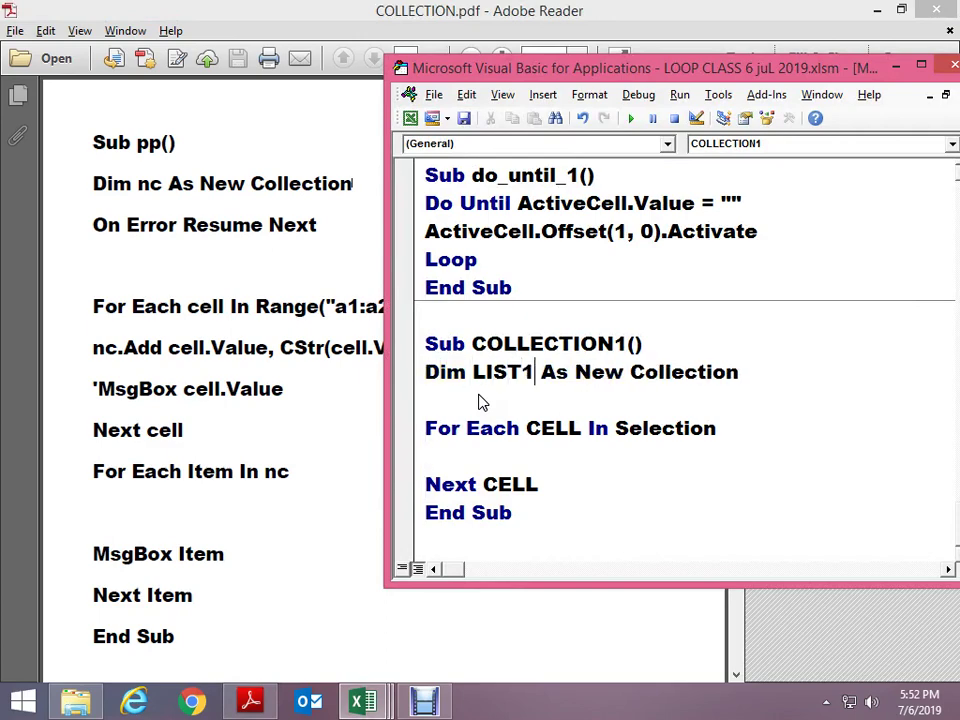
{"action": "key", "text": "Down"}
{"action": "key", "text": "Down"}
{"action": "key", "text": "Down"}
{"action": "key", "text": "Down"}
{"action": "key", "text": "End"}
{"action": "key", "text": "Return"}
{"action": "key", "text": "Up"}
{"action": "key", "text": "Up"}
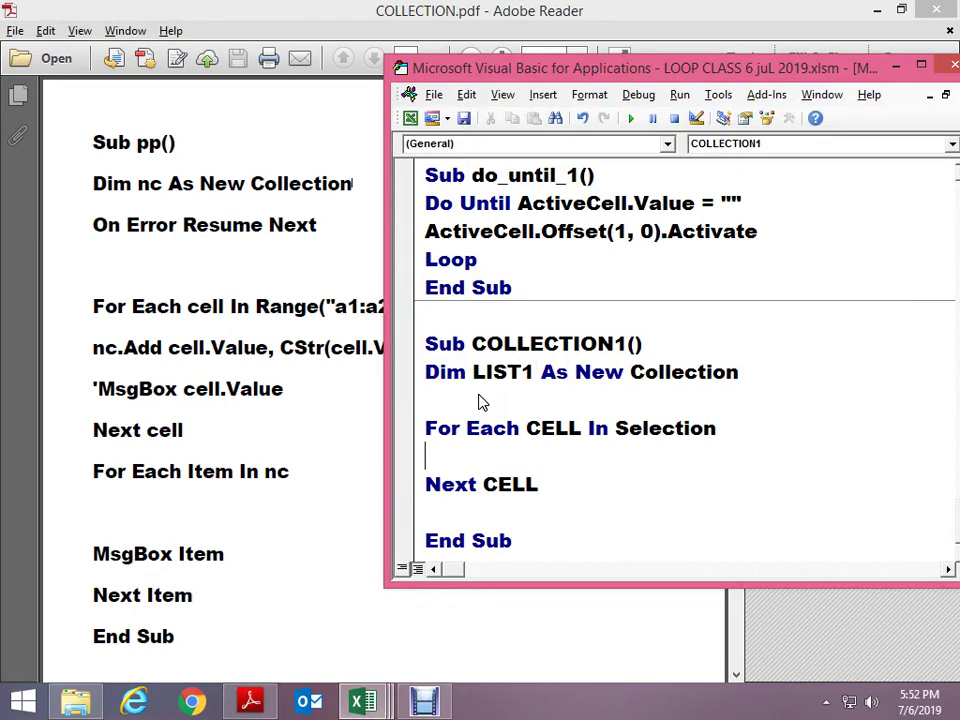
{"action": "type", "text": "LI"}
{"action": "type", "text": "ST1.AD"}
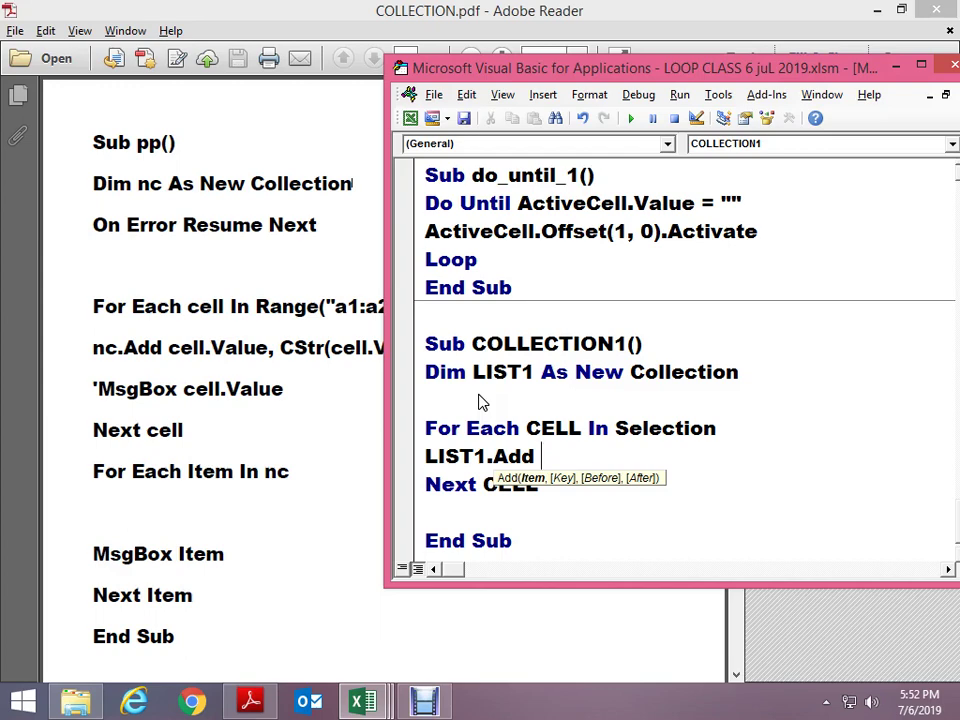
{"action": "type", "text": "CELL.VALU"}
{"action": "type", "text": "E"}
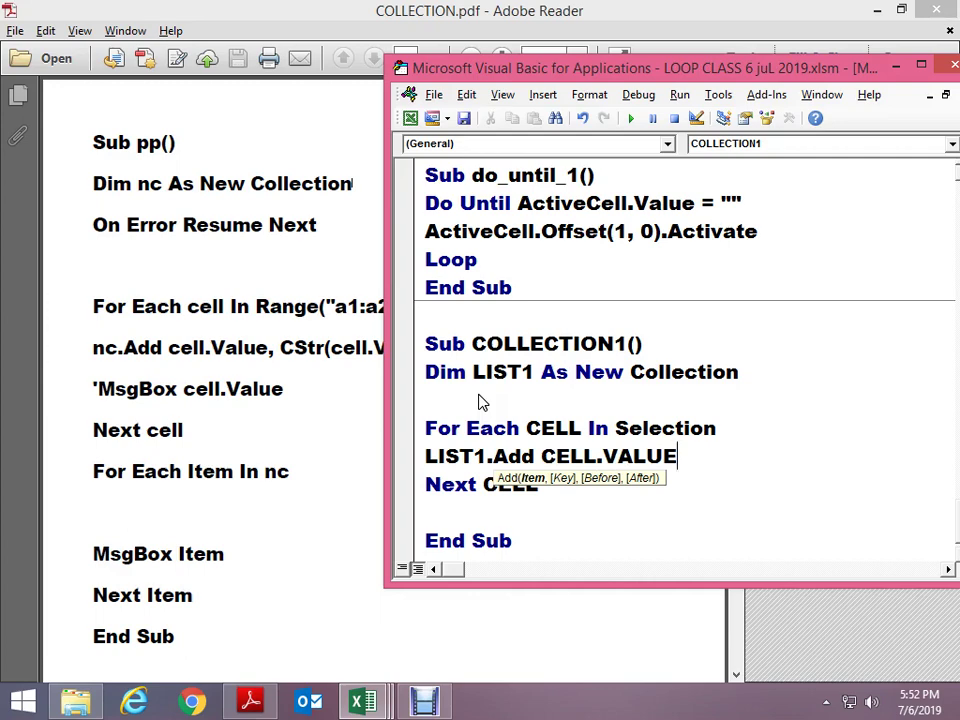
{"action": "key", "text": "Down"}
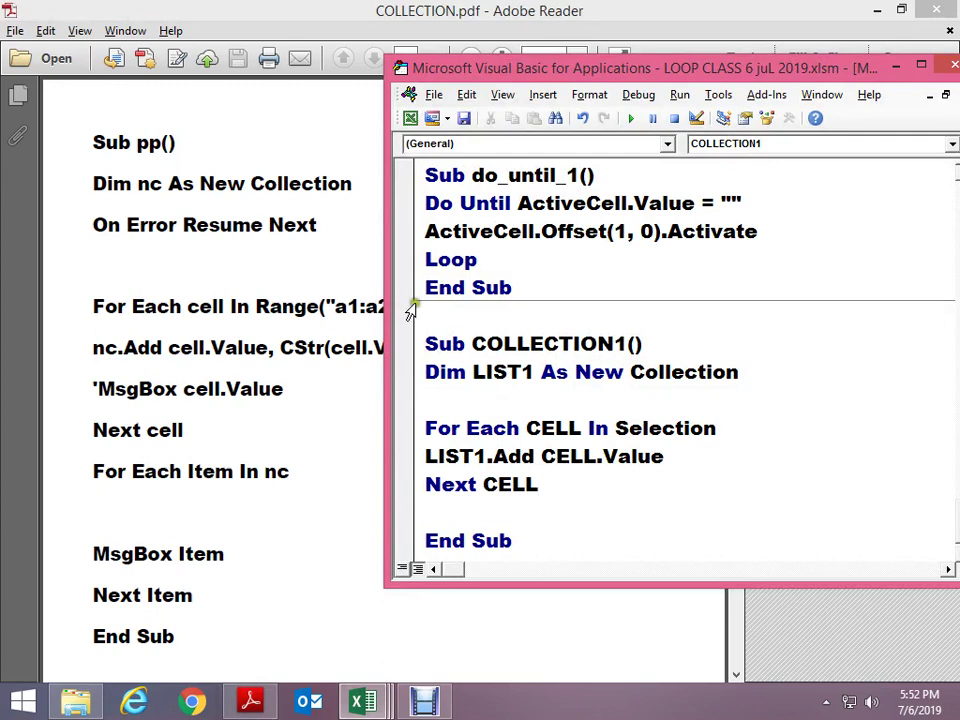
{"action": "key", "text": "F8"}
{"action": "key", "text": "F8"}
{"action": "key", "text": "F8"}
{"action": "key", "text": "F8"}
{"action": "key", "text": "F8"}
{"action": "key", "text": "F8"}
{"action": "key", "text": "F8"}
Maximize the code editor, reset the paused run, and show the Locals window
{"action": "left_click", "coordinate": [921, 66]}
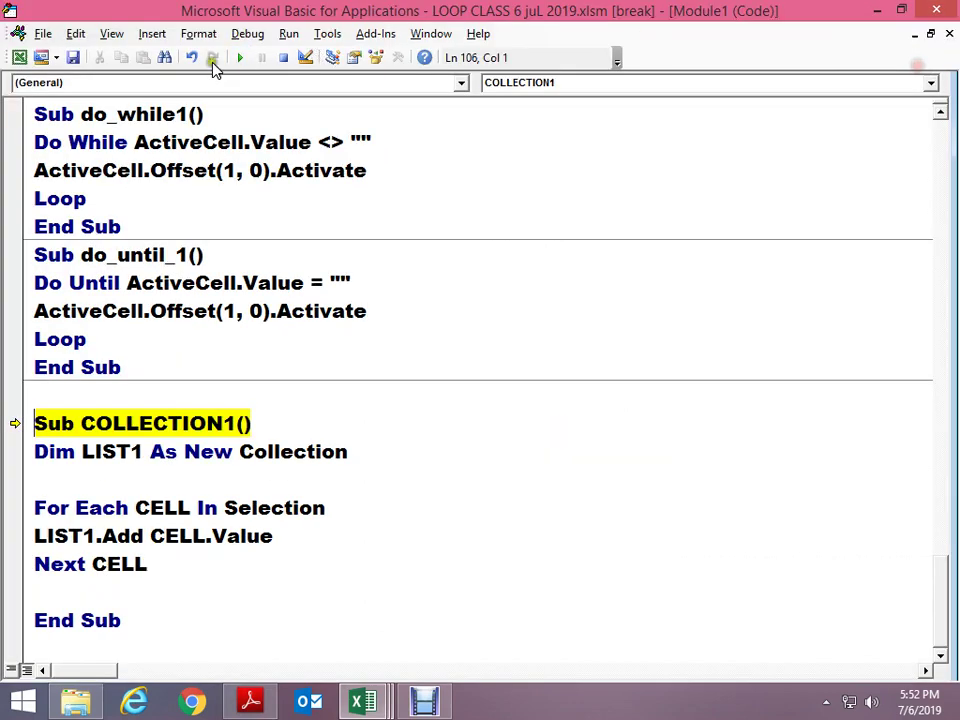
{"action": "left_click", "coordinate": [282, 60]}
{"action": "left_click", "coordinate": [152, 34]}
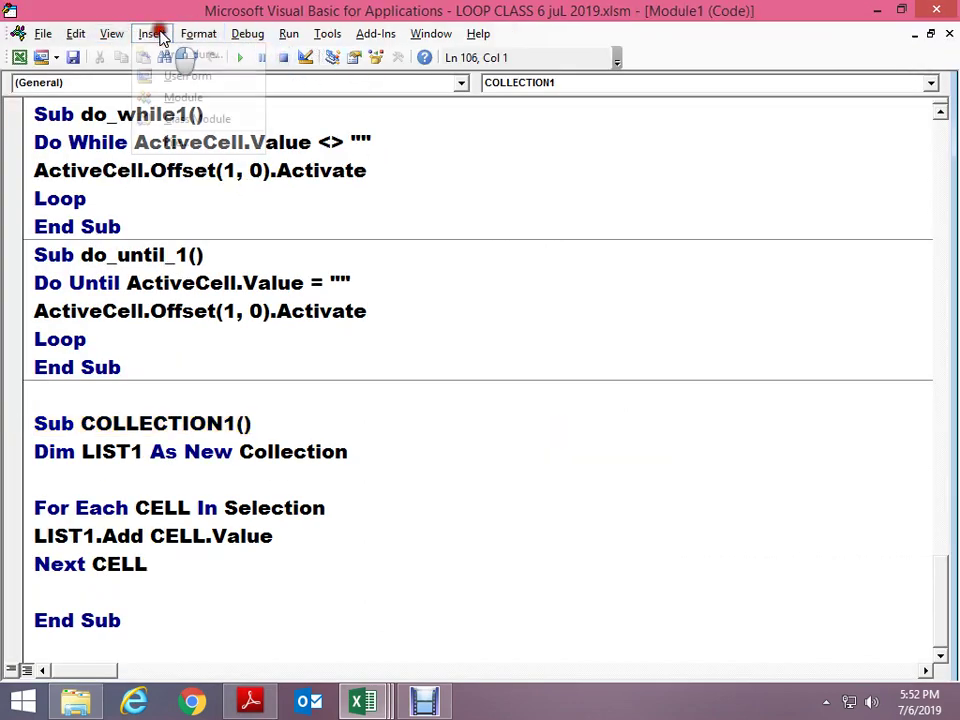
{"action": "mouse_move", "coordinate": [111, 34]}
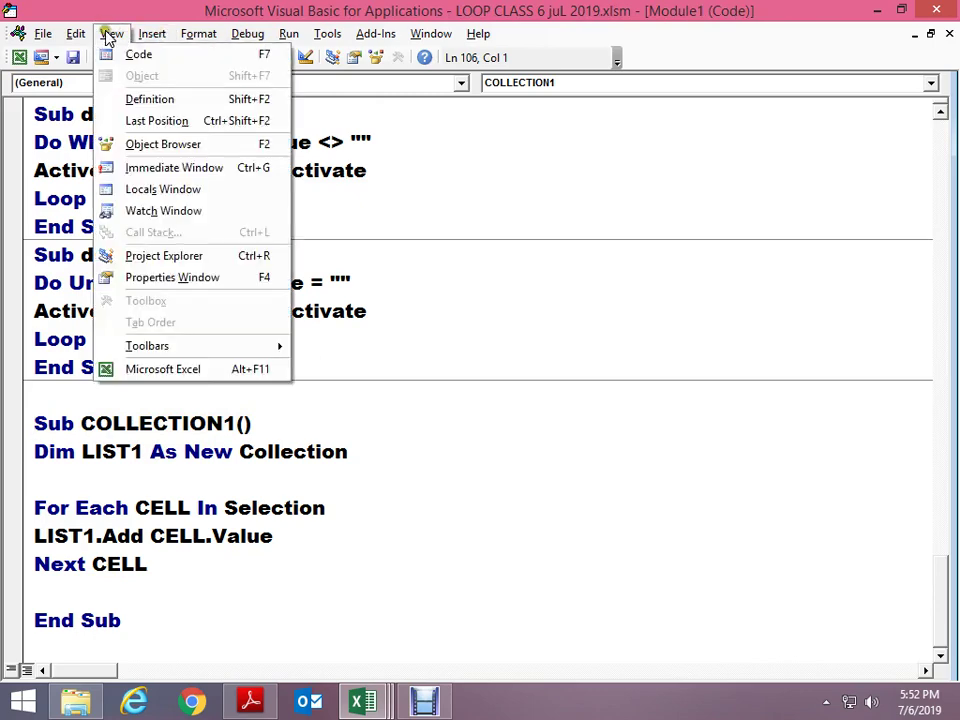
{"action": "left_click", "coordinate": [186, 189]}
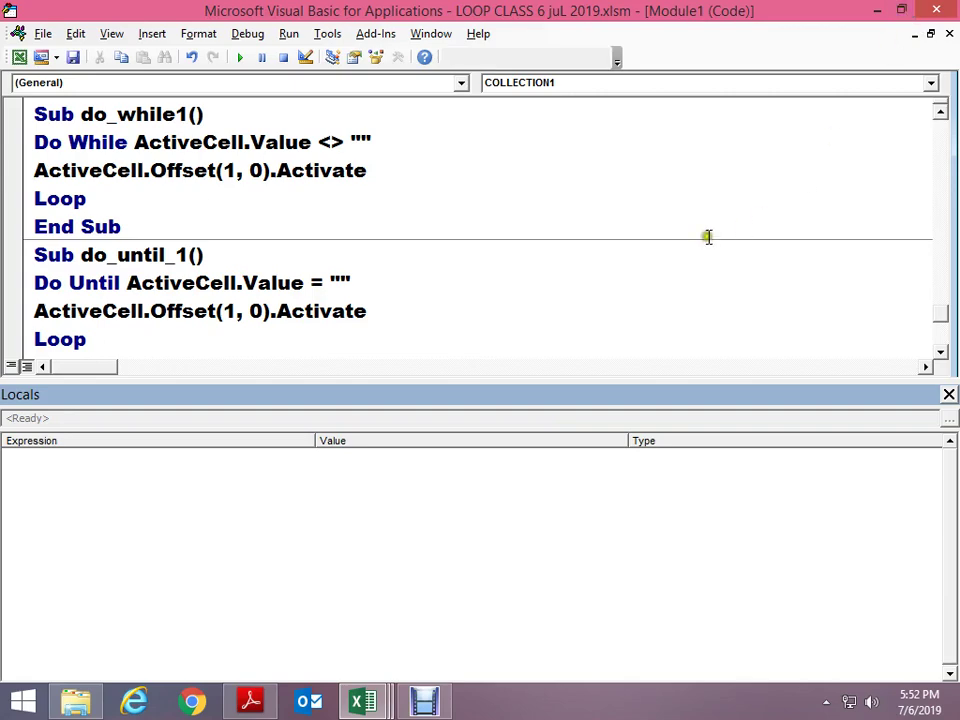
{"action": "scroll", "coordinate": [505, 262], "scroll_direction": "down", "scroll_amount": 2}
{"action": "scroll", "coordinate": [430, 300], "scroll_direction": "down", "scroll_amount": 2}
{"action": "left_click", "coordinate": [257, 254]}
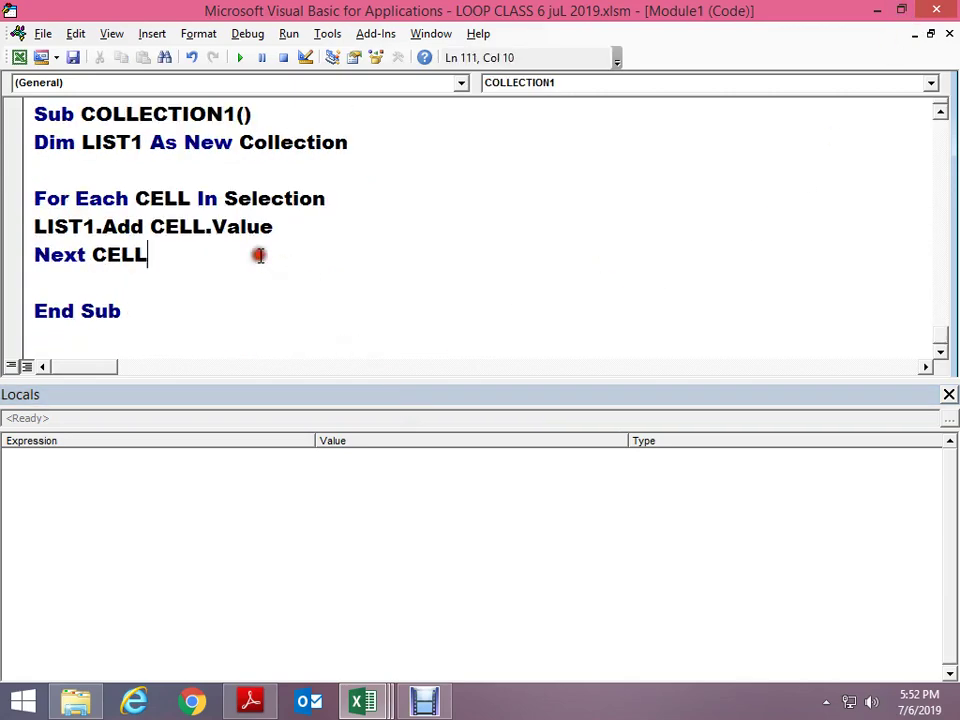
Step COLLECTION1 with F8, check the Excel selection, then reset and restart stepping
{"action": "key", "text": "F8"}
{"action": "key", "text": "F8"}
{"action": "key", "text": "F8"}
{"action": "key", "text": "F8"}
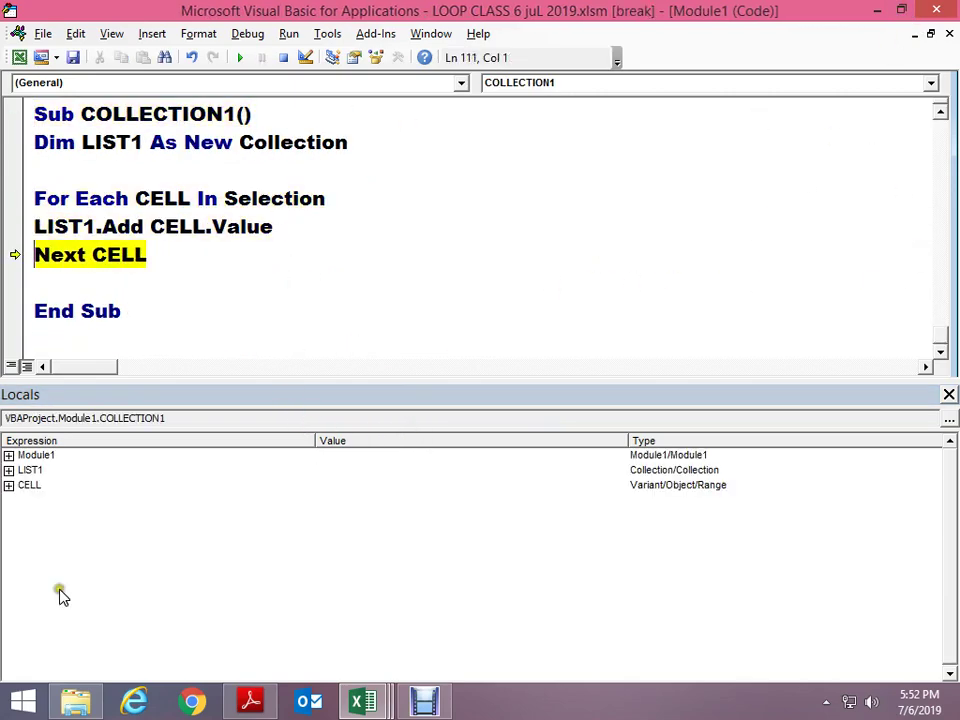
{"action": "key", "text": "F8"}
{"action": "key", "text": "F8"}
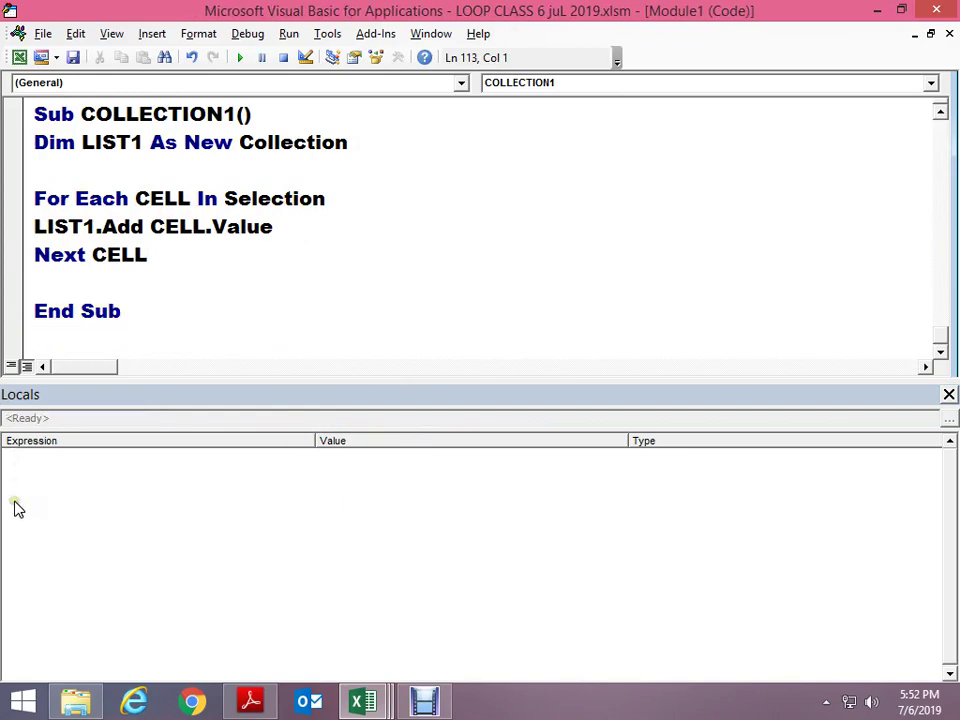
{"action": "key", "text": "F8"}
{"action": "key", "text": "F8"}
{"action": "key", "text": "F8"}
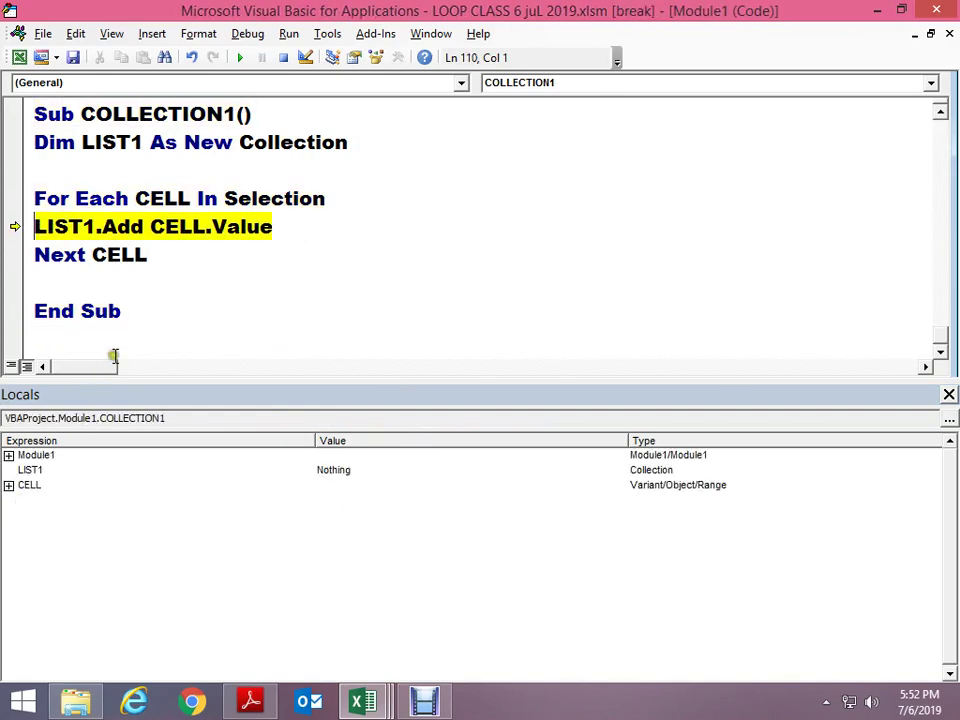
{"action": "key", "text": "F8"}
{"action": "key", "text": "alt+Tab"}
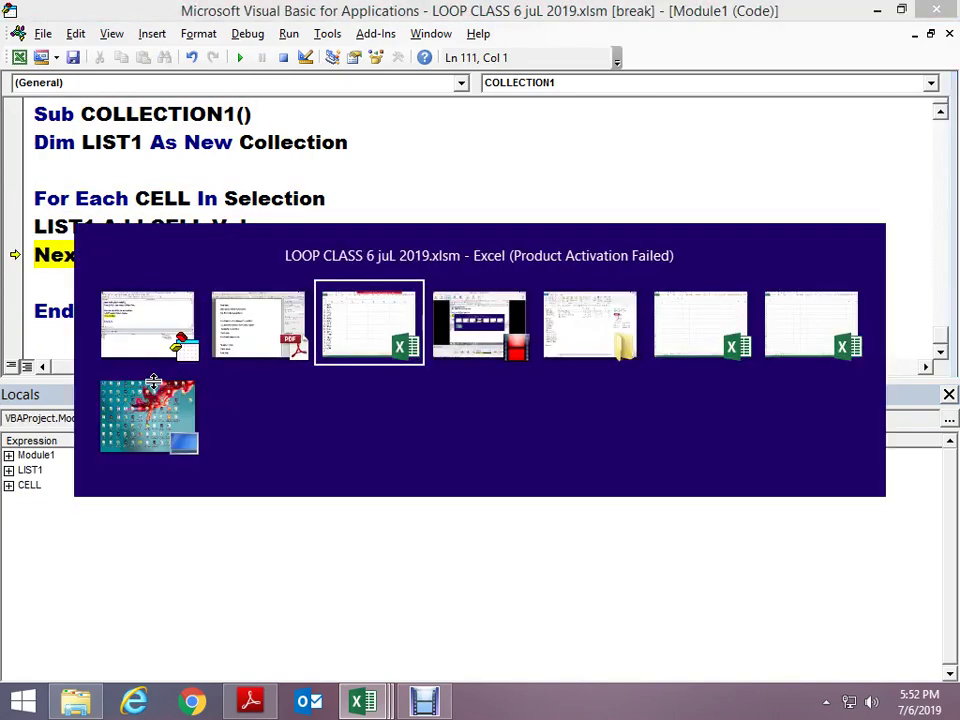
{"action": "key", "text": "alt+Tab"}
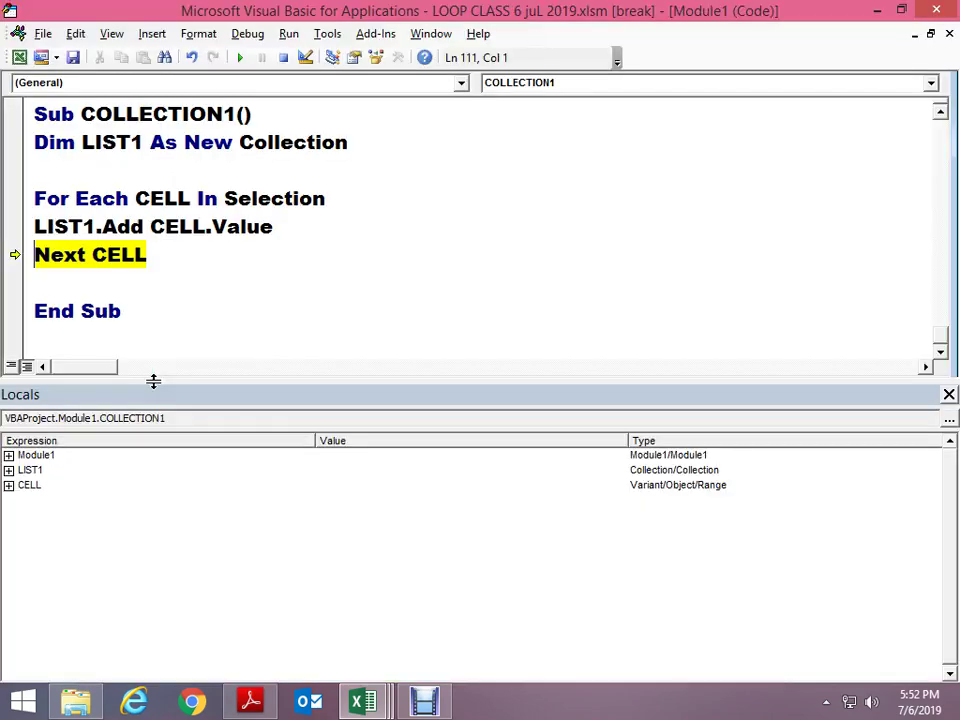
{"action": "left_click", "coordinate": [281, 57]}
{"action": "left_click", "coordinate": [193, 165]}
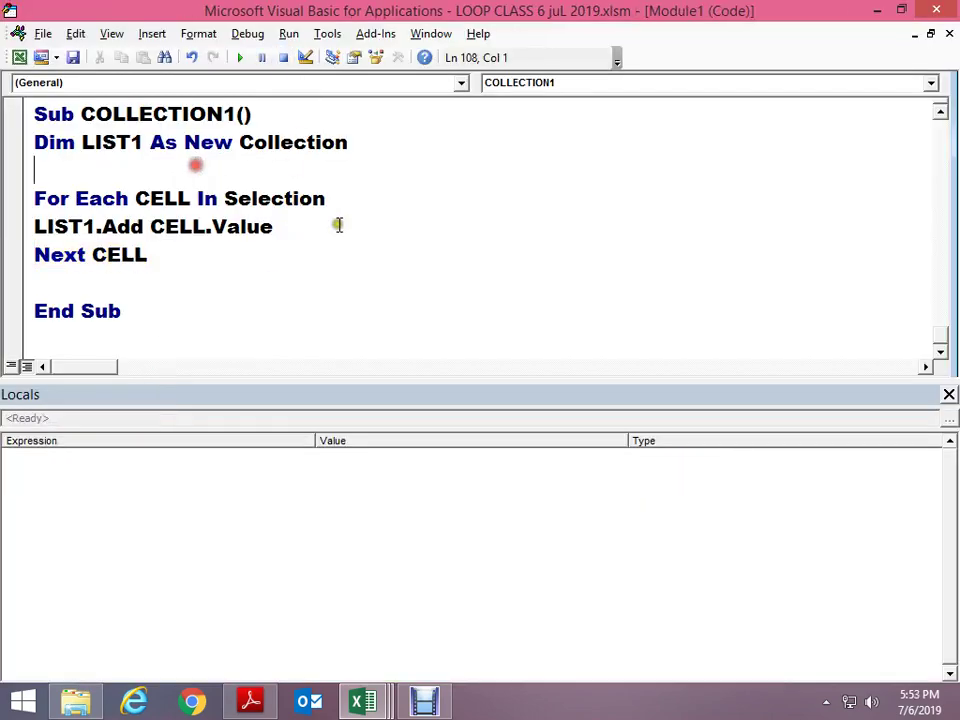
{"action": "key", "text": "F8"}
{"action": "key", "text": "F8"}
{"action": "key", "text": "F8"}
{"action": "key", "text": "F8"}
{"action": "key", "text": "F8"}
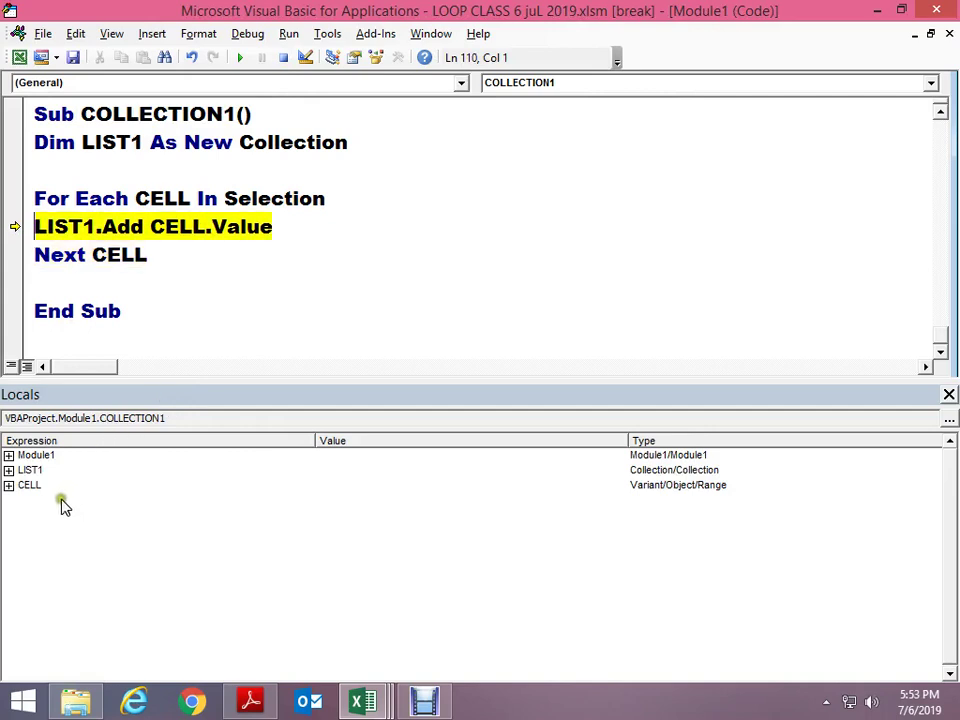
Expand LIST1 in Locals and step until it holds ten codes, then reset and close Locals
{"action": "left_click", "coordinate": [8, 470]}
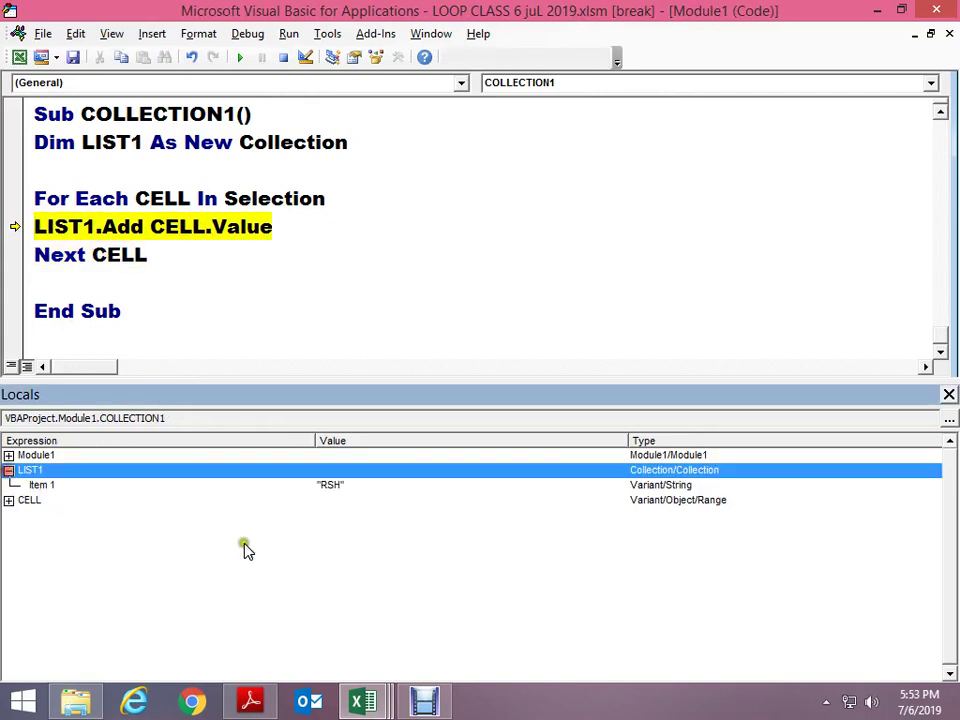
{"action": "key", "text": "F8"}
{"action": "key", "text": "F8"}
{"action": "key", "text": "F8"}
{"action": "key", "text": "F8"}
{"action": "key", "text": "F8"}
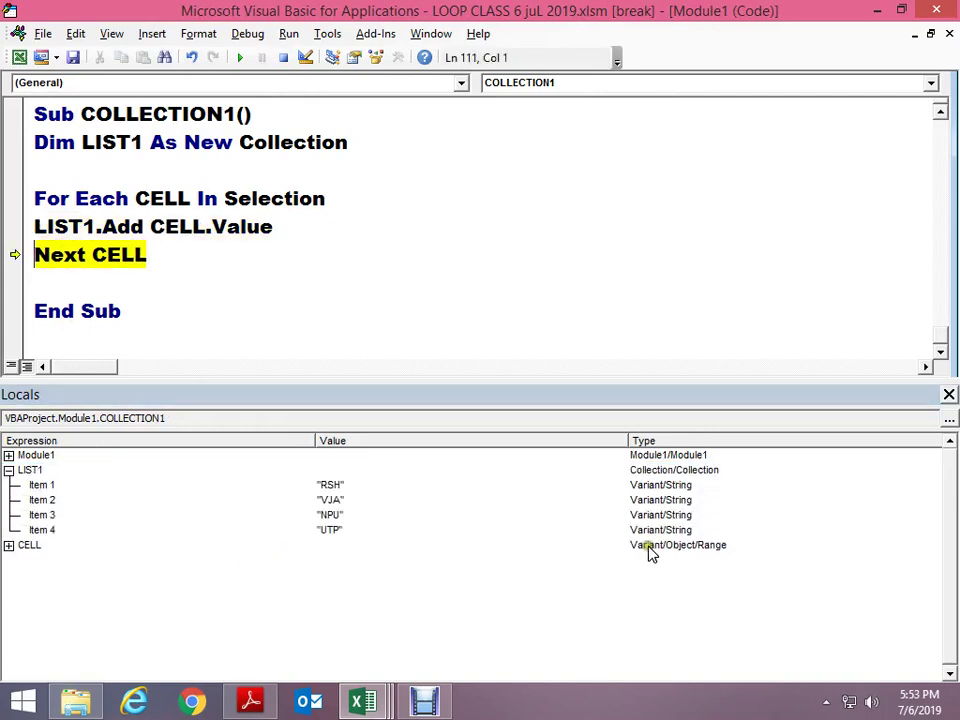
{"action": "key", "text": "F8"}
{"action": "key", "text": "F8"}
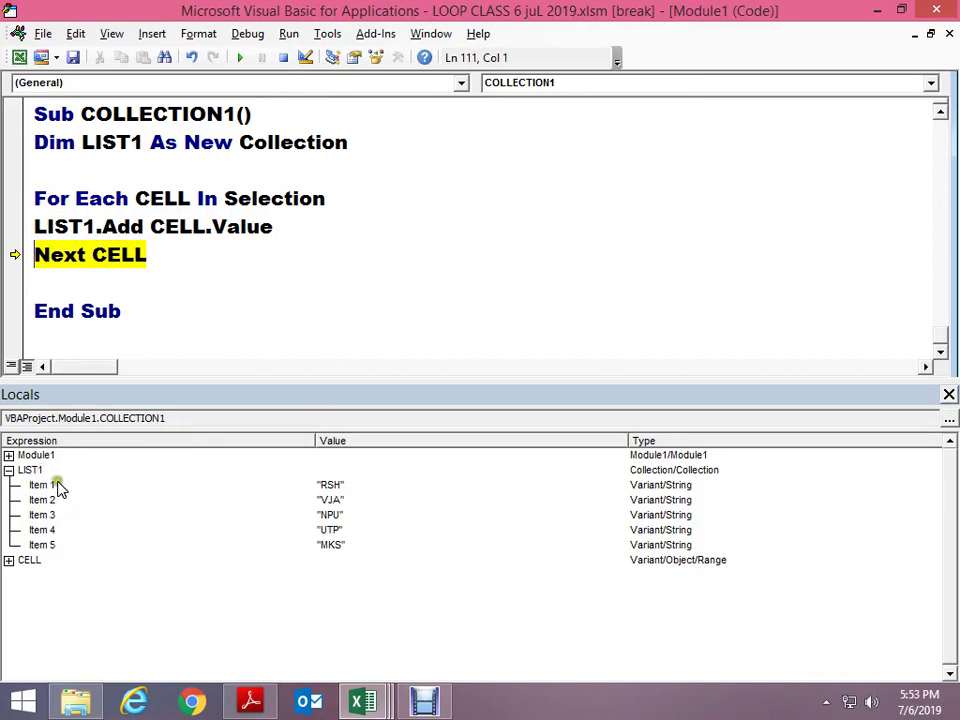
{"action": "key", "text": "F8"}
{"action": "key", "text": "F8"}
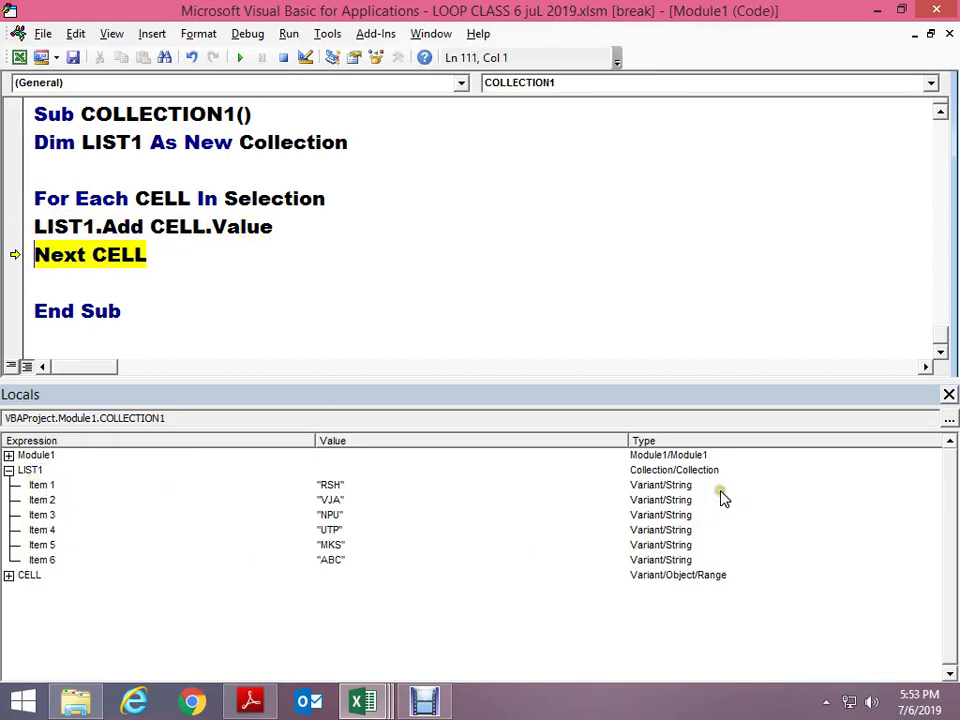
{"action": "key", "text": "F8"}
{"action": "key", "text": "F8"}
{"action": "key", "text": "F8"}
{"action": "key", "text": "F8"}
{"action": "key", "text": "F8"}
{"action": "key", "text": "F8"}
{"action": "key", "text": "F8"}
{"action": "key", "text": "F8"}
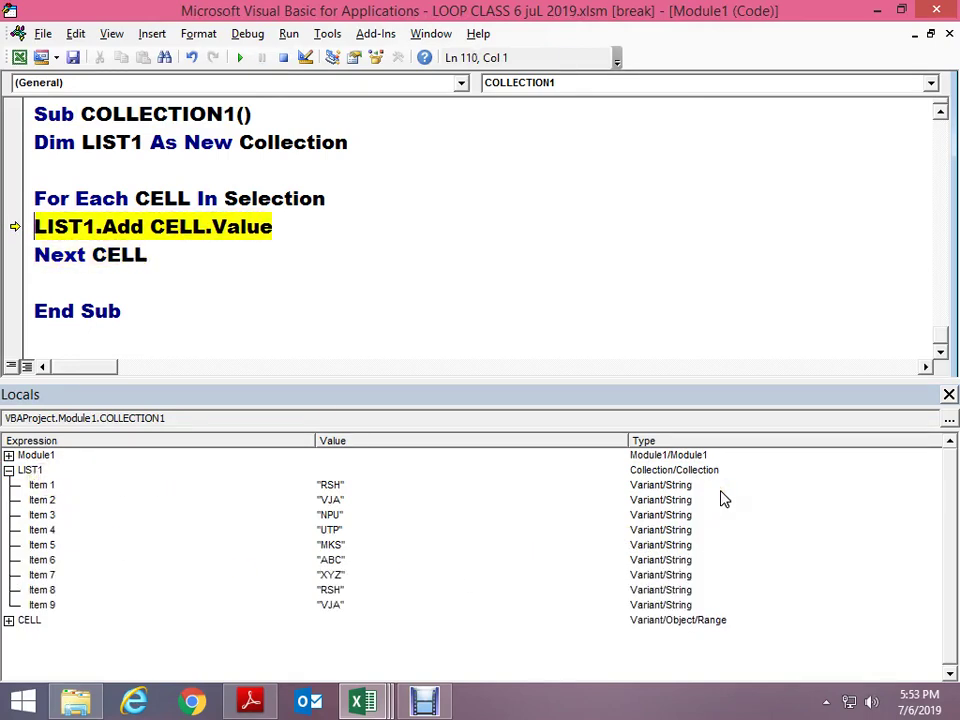
{"action": "key", "text": "F8"}
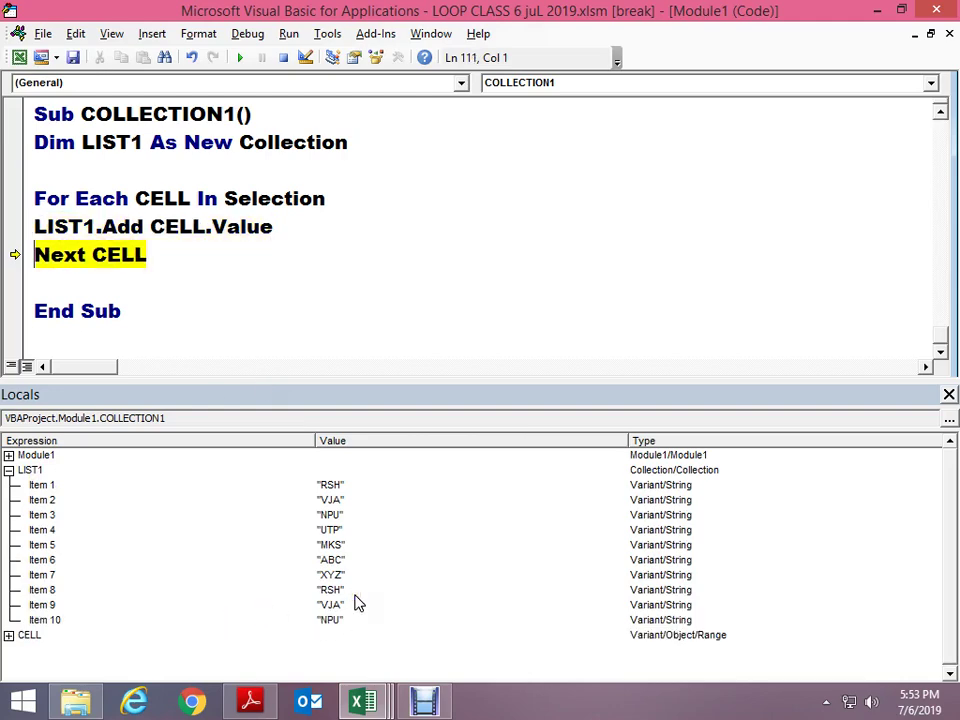
{"action": "key", "text": "F8"}
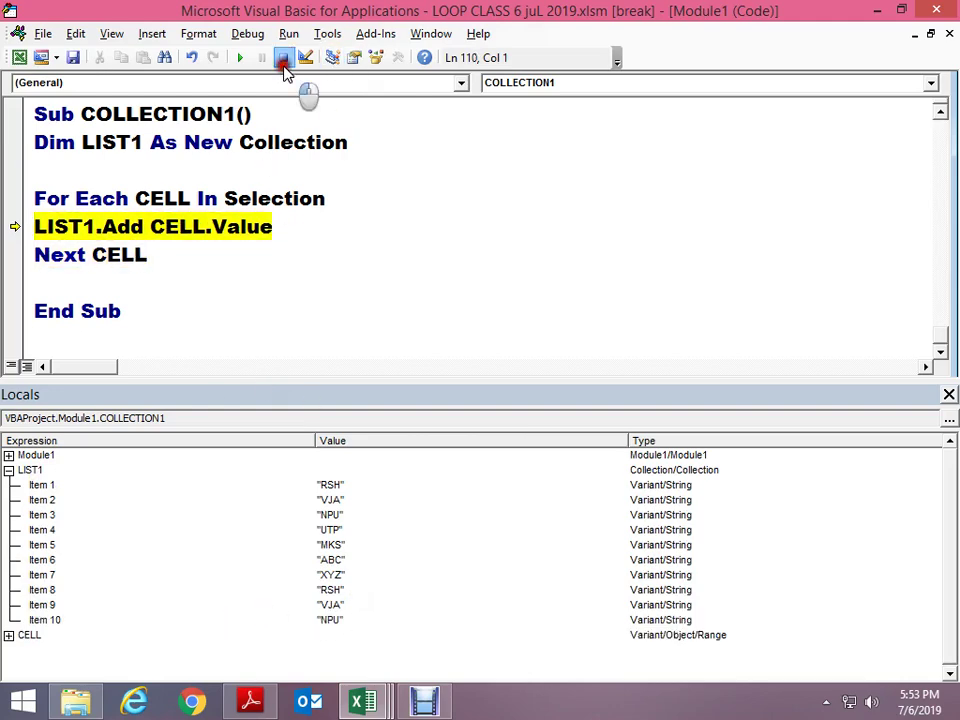
{"action": "left_click", "coordinate": [283, 57]}
{"action": "left_click", "coordinate": [949, 394]}
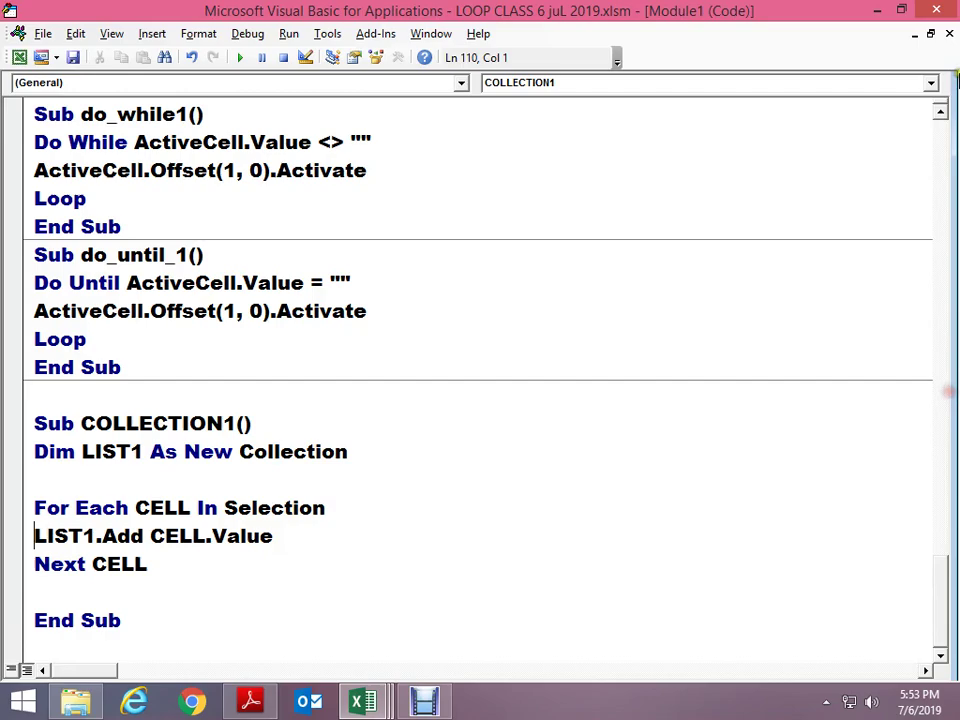
Check COLLECTION.pdf, then append , CStr(CELL.Value) as the key on the LIST1.Add line
{"action": "left_click", "coordinate": [936, 10]}
{"action": "key", "text": "alt+Tab"}
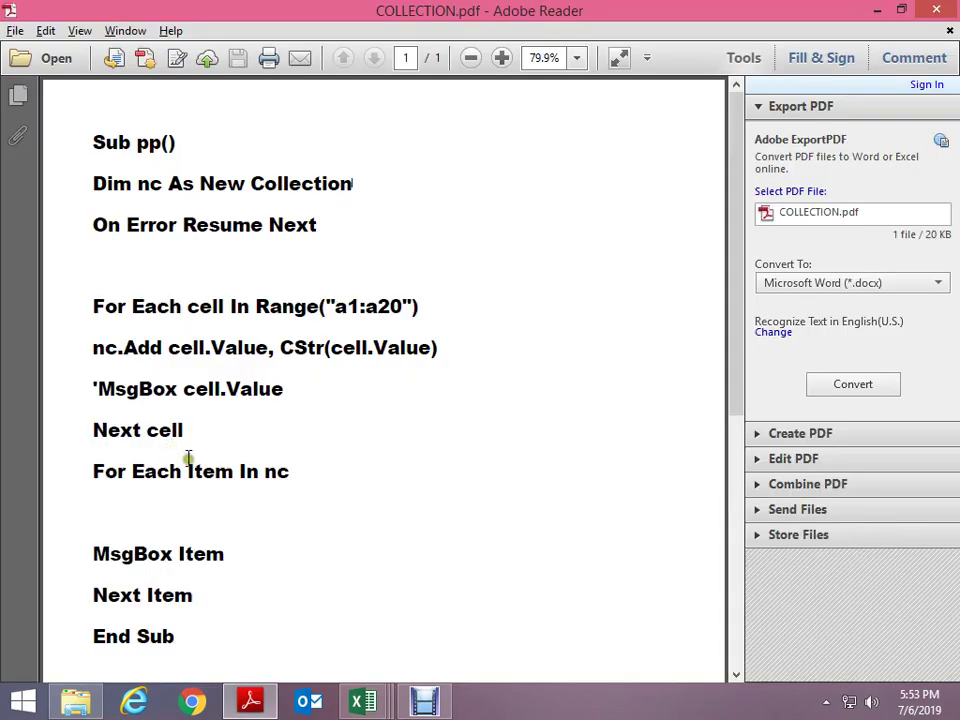
{"action": "key", "text": "alt+Tab"}
{"action": "key", "text": "alt+Tab"}
{"action": "key", "text": "alt+Tab"}
{"action": "key", "text": "alt+Tab"}
{"action": "scroll", "coordinate": [675, 513], "scroll_direction": "down", "scroll_amount": 2}
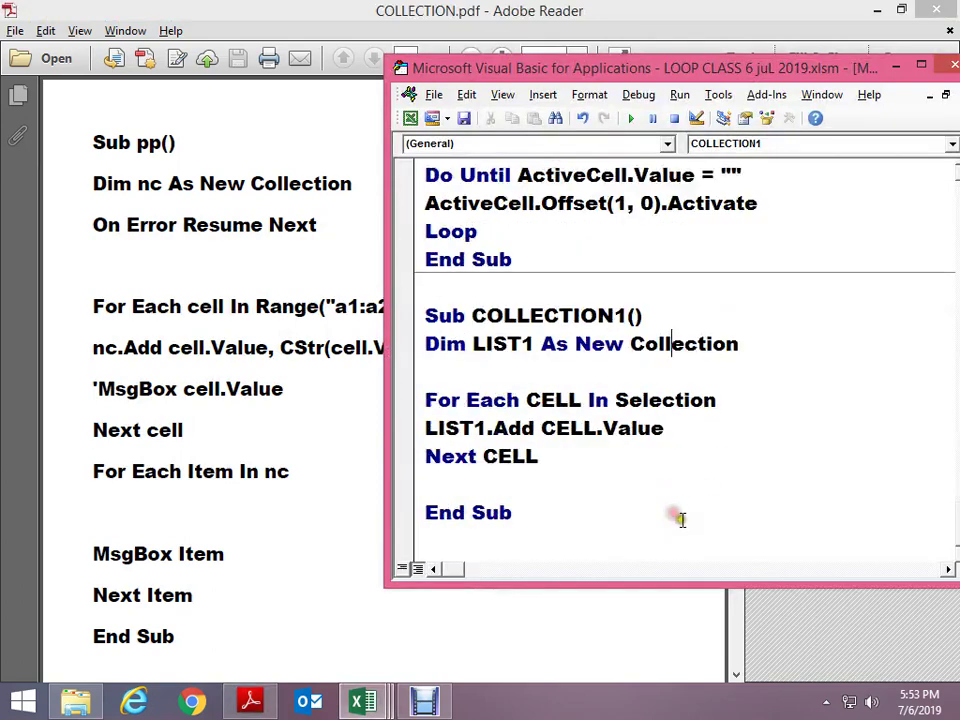
{"action": "type", "text": ","}
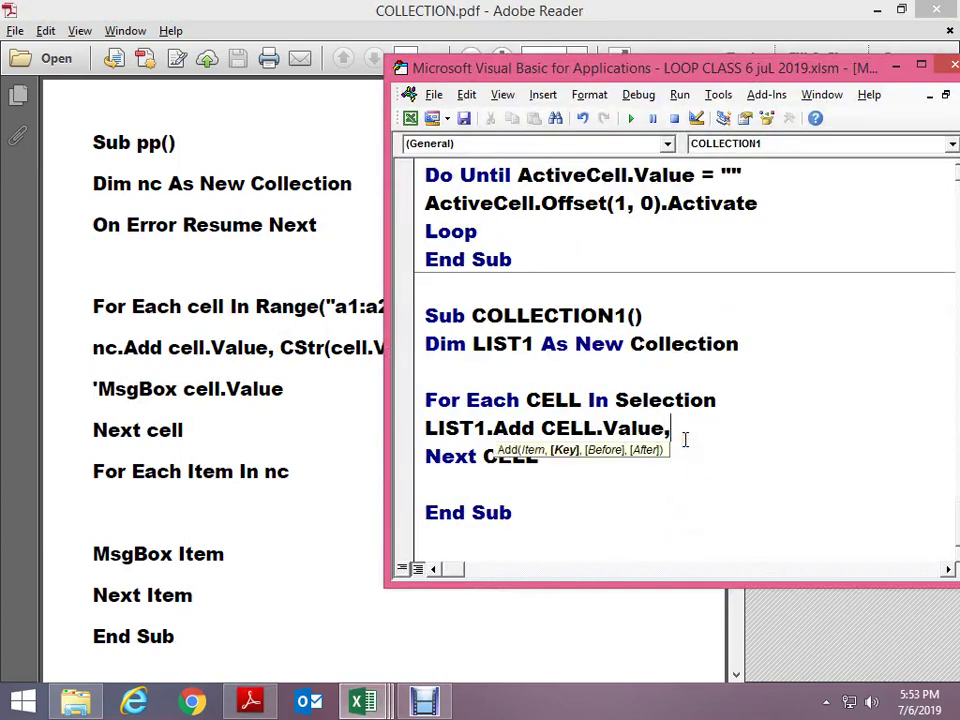
{"action": "type", "text": " CSTR("}
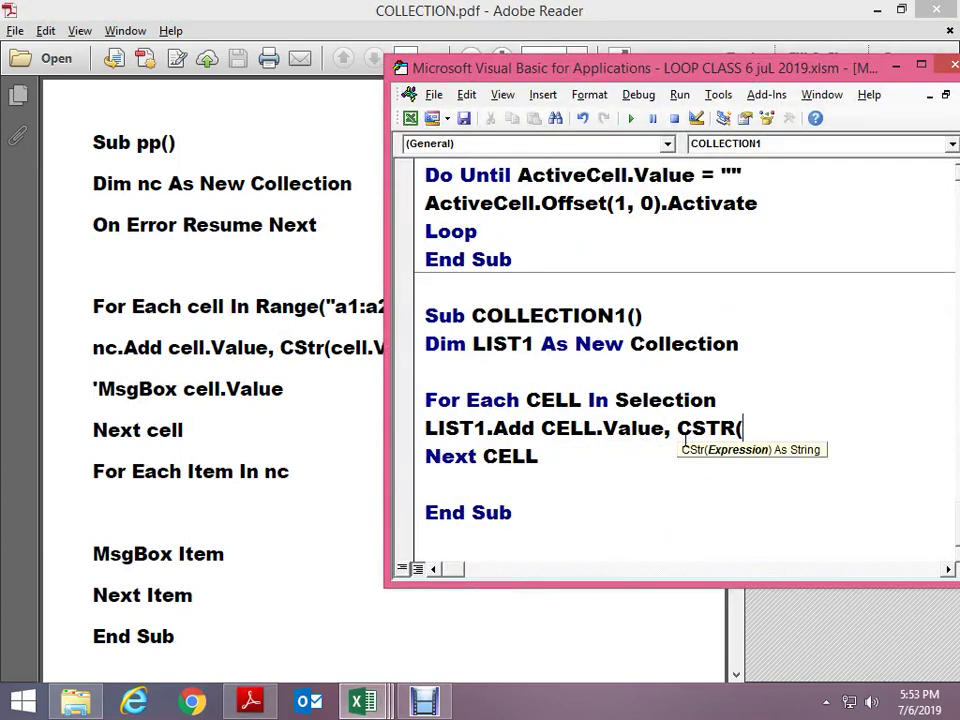
{"action": "type", "text": "CELL.VALUE"}
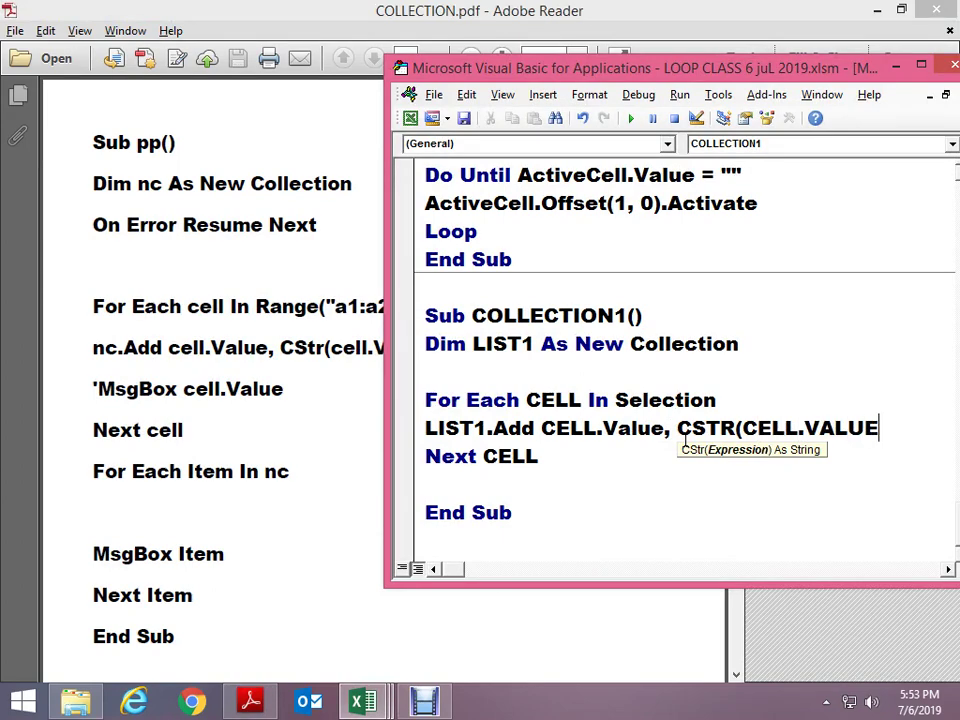
{"action": "type", "text": ")"}
{"action": "key", "text": "Down"}
{"action": "key", "text": "Up"}
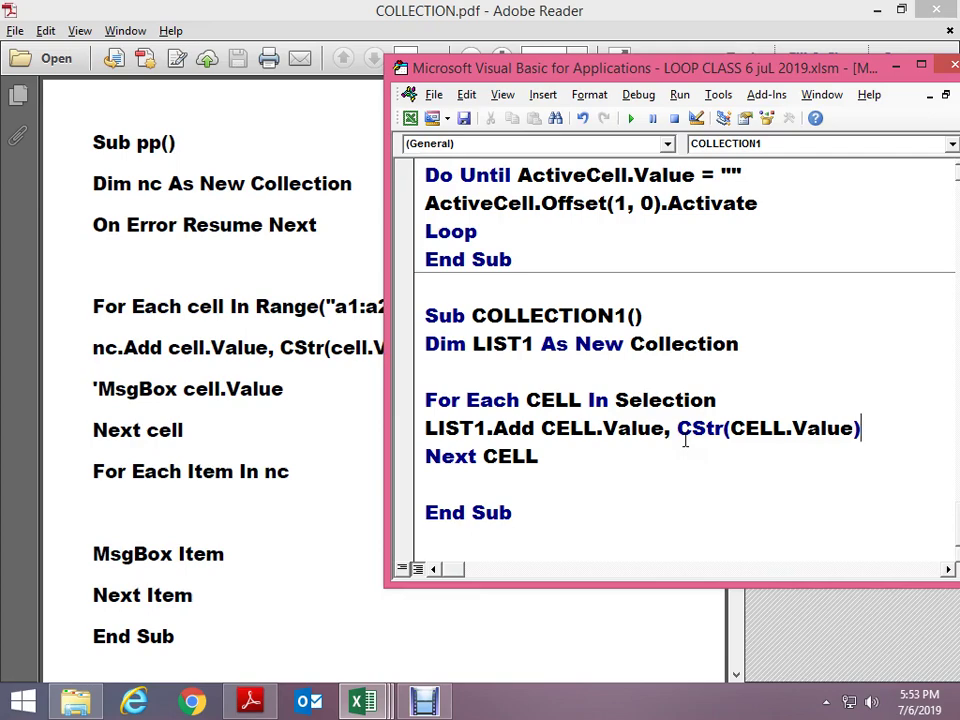
{"action": "key", "text": "alt+Tab"}
{"action": "key", "text": "alt+Tab"}
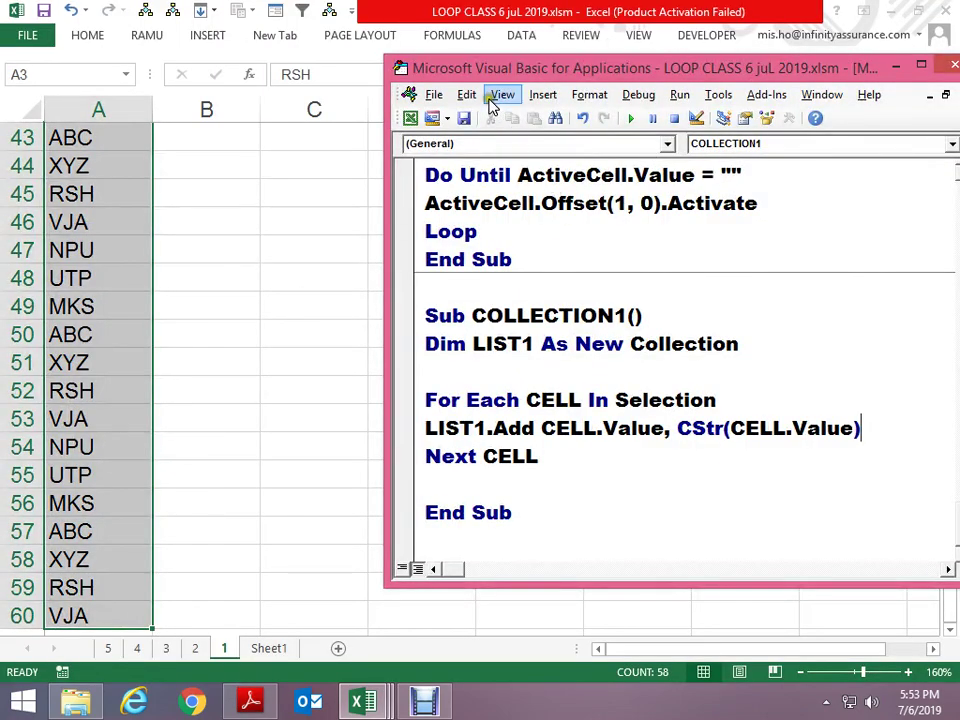
Maximize the code window, show the Immediate window and scroll down to COLLECTION1
{"action": "double_click", "coordinate": [440, 68]}
{"action": "left_click", "coordinate": [150, 33]}
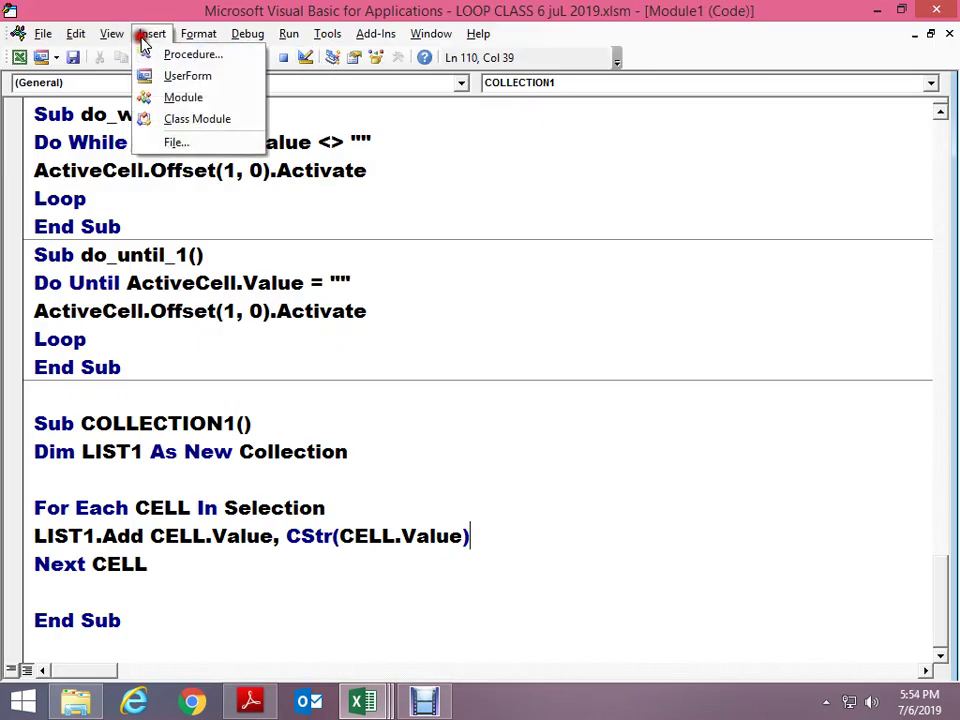
{"action": "left_click", "coordinate": [158, 172]}
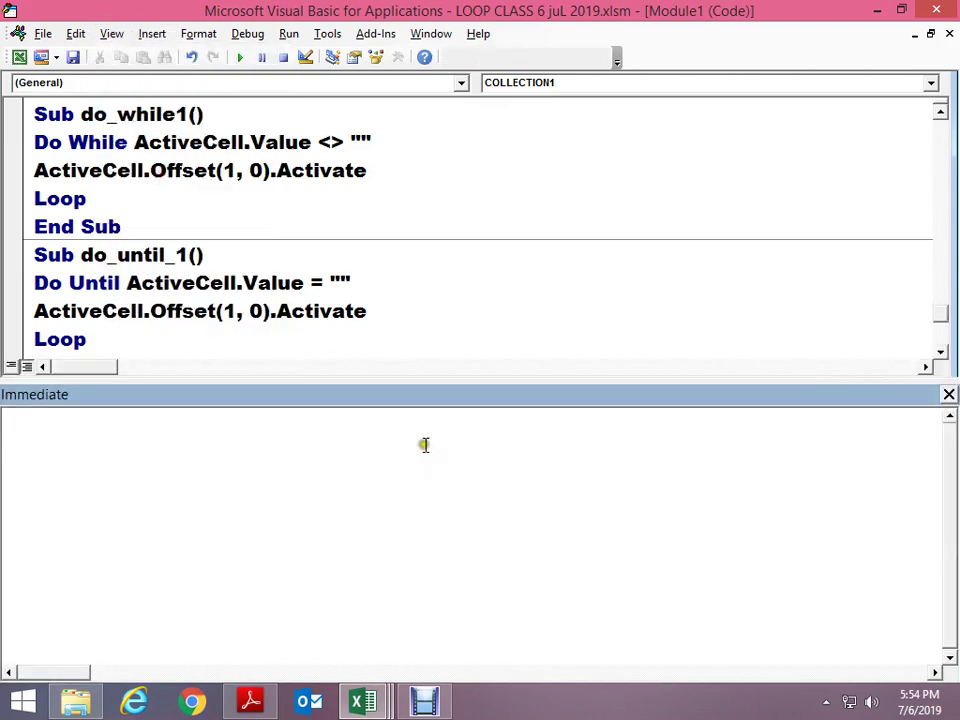
{"action": "left_click", "coordinate": [312, 282]}
{"action": "scroll", "coordinate": [316, 281], "scroll_direction": "down", "scroll_amount": 2}
{"action": "scroll", "coordinate": [316, 283], "scroll_direction": "down", "scroll_amount": 2}
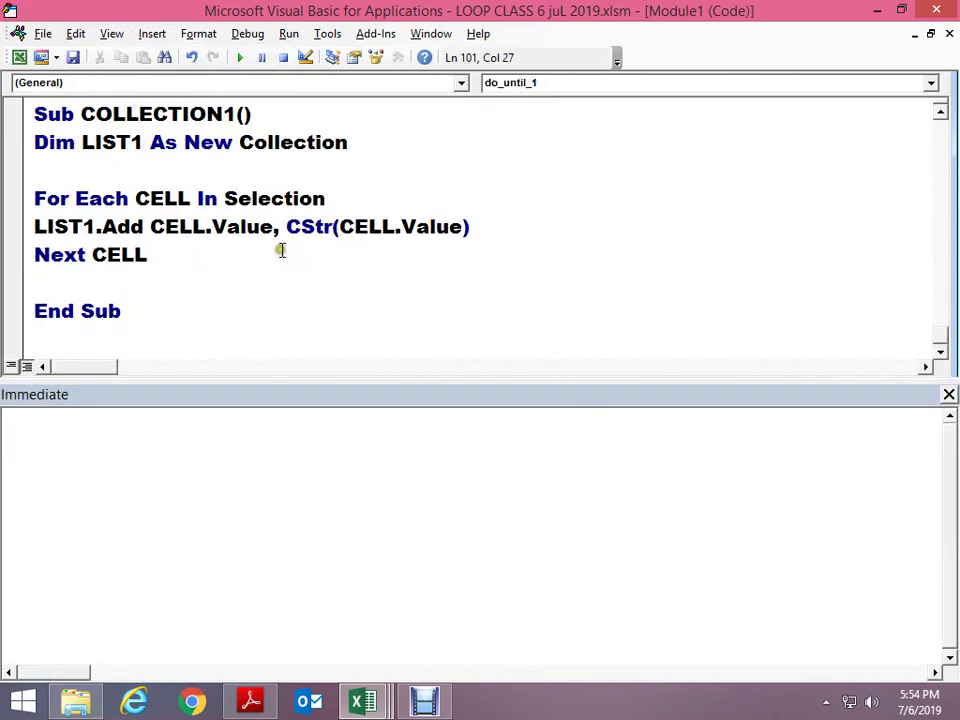
Step through COLLECTION1's loop line by line with F8
{"action": "left_click", "coordinate": [279, 251]}
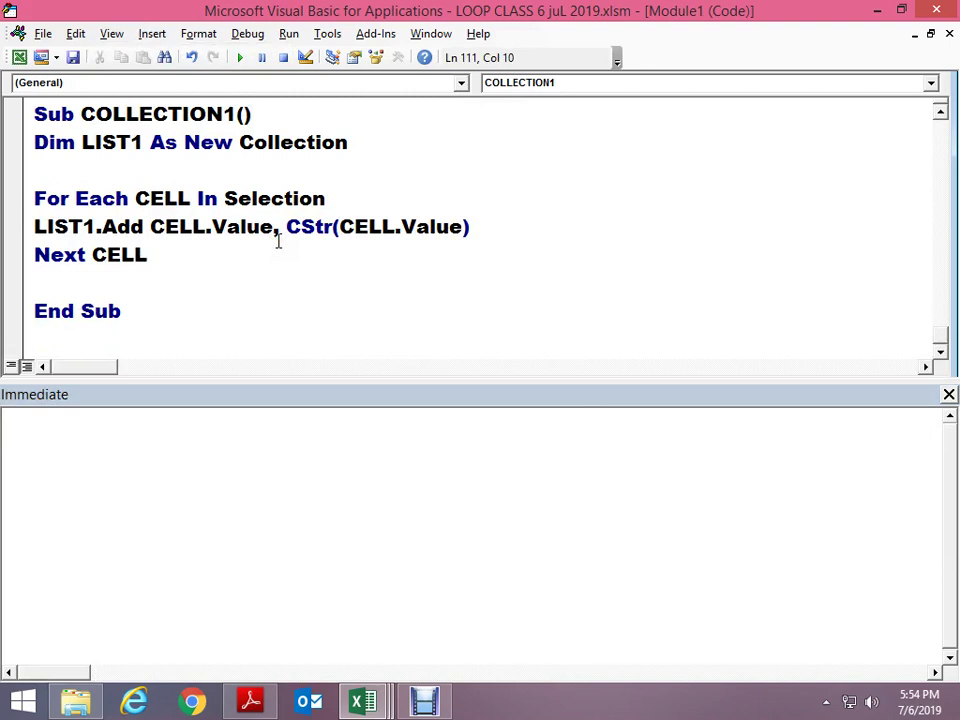
{"action": "left_click", "coordinate": [240, 198]}
{"action": "key", "text": "F8"}
{"action": "key", "text": "F8"}
{"action": "key", "text": "F8"}
{"action": "key", "text": "F8"}
{"action": "key", "text": "F8"}
{"action": "key", "text": "F8"}
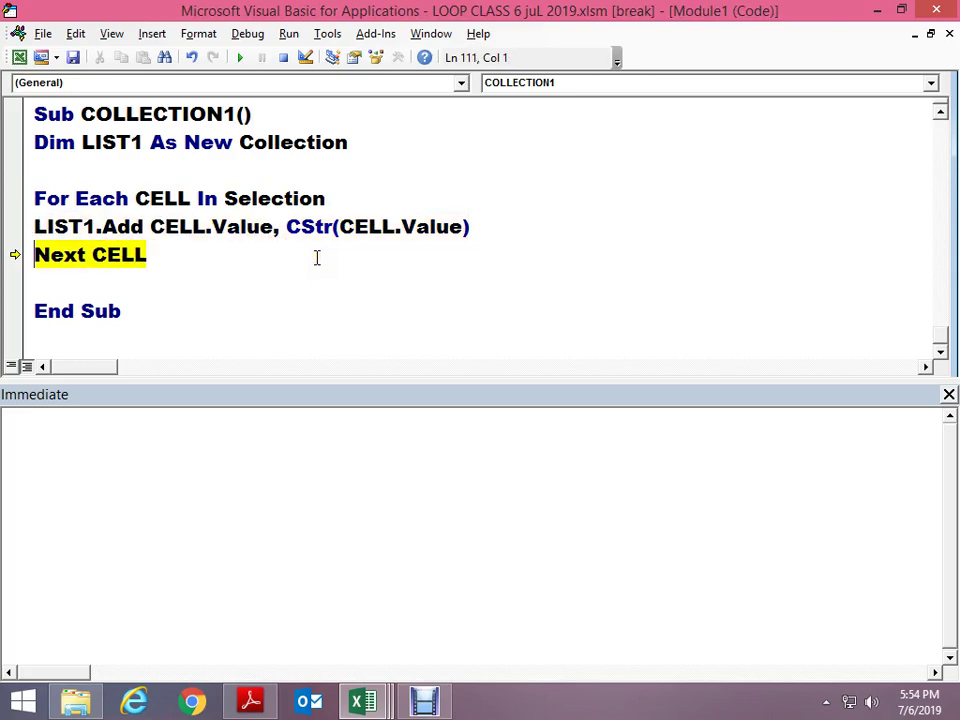
{"action": "key", "text": "alt+F11"}
{"action": "key", "text": "alt+F11"}
{"action": "key", "text": "F8"}
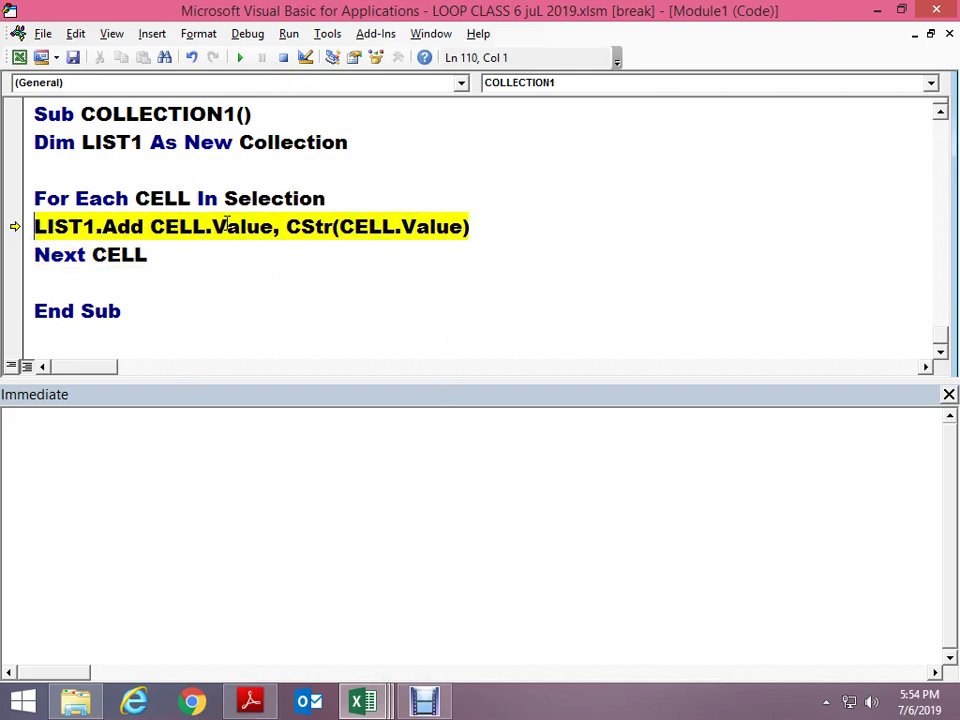
{"action": "key", "text": "F8"}
Swap the Immediate window for the Locals window and reset the paused macro
{"action": "left_click", "coordinate": [949, 396]}
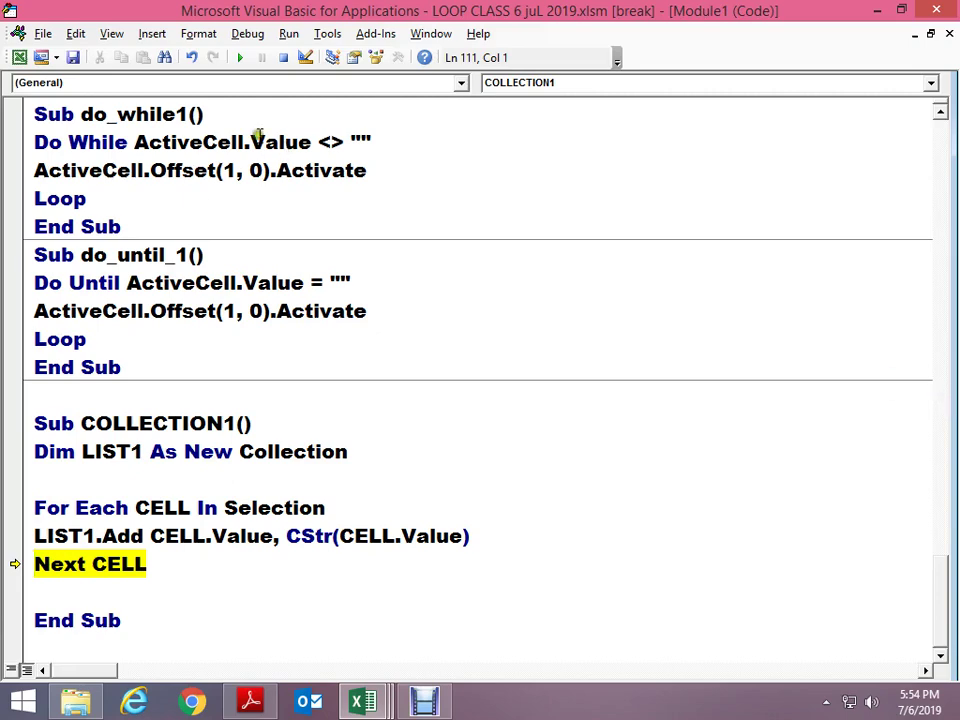
{"action": "left_click", "coordinate": [140, 36]}
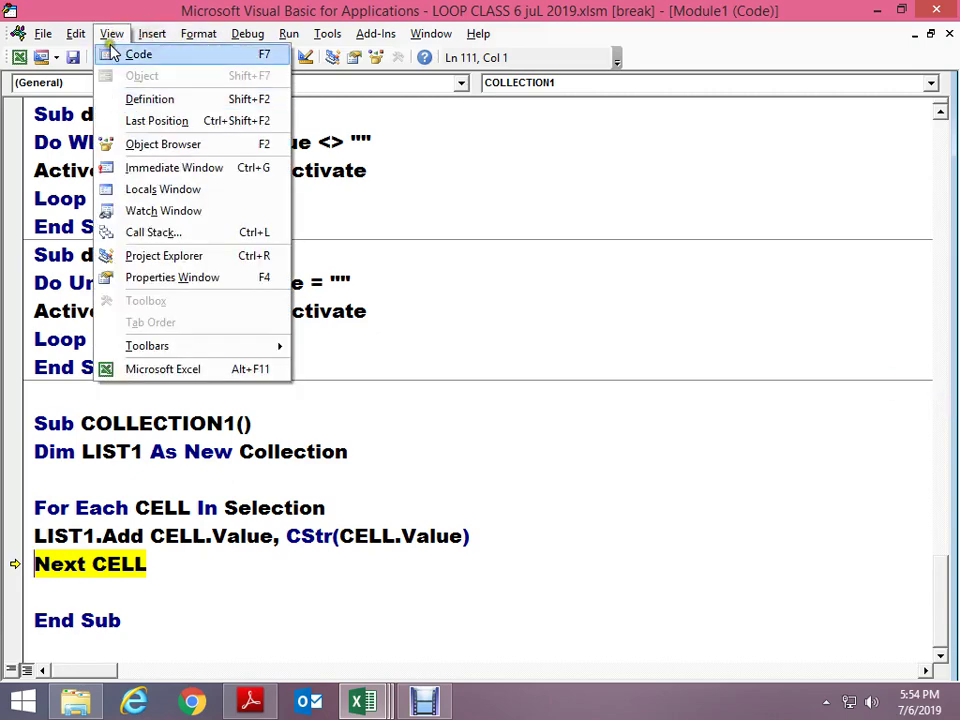
{"action": "left_click", "coordinate": [185, 190]}
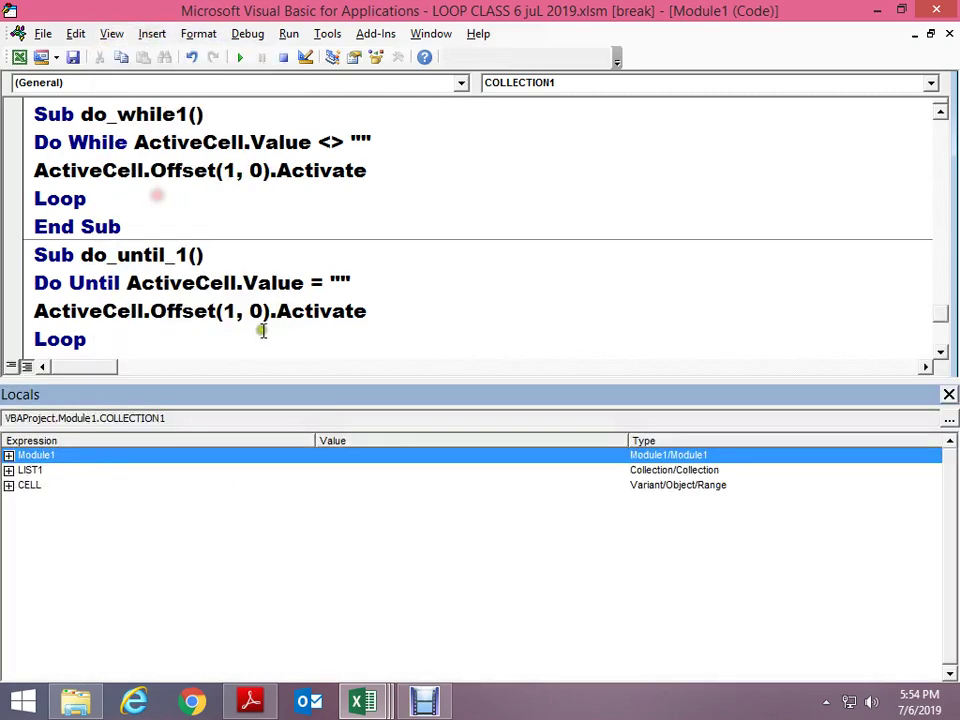
{"action": "left_click", "coordinate": [281, 62]}
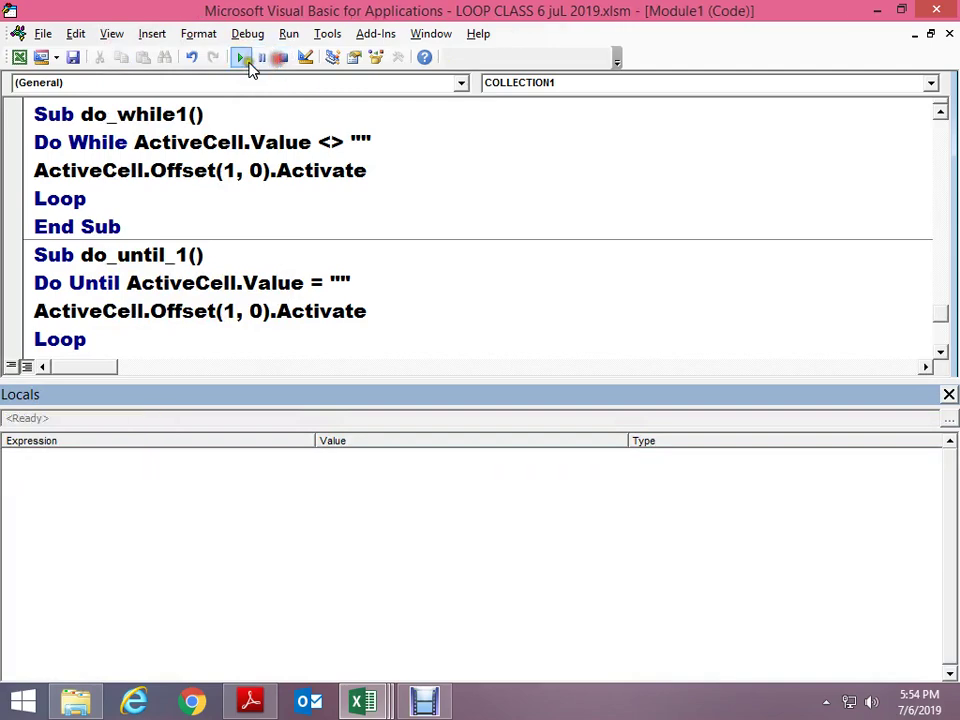
Start stepping the do_until_1 macro, then stop it
{"action": "left_click", "coordinate": [171, 312]}
{"action": "left_click", "coordinate": [218, 283]}
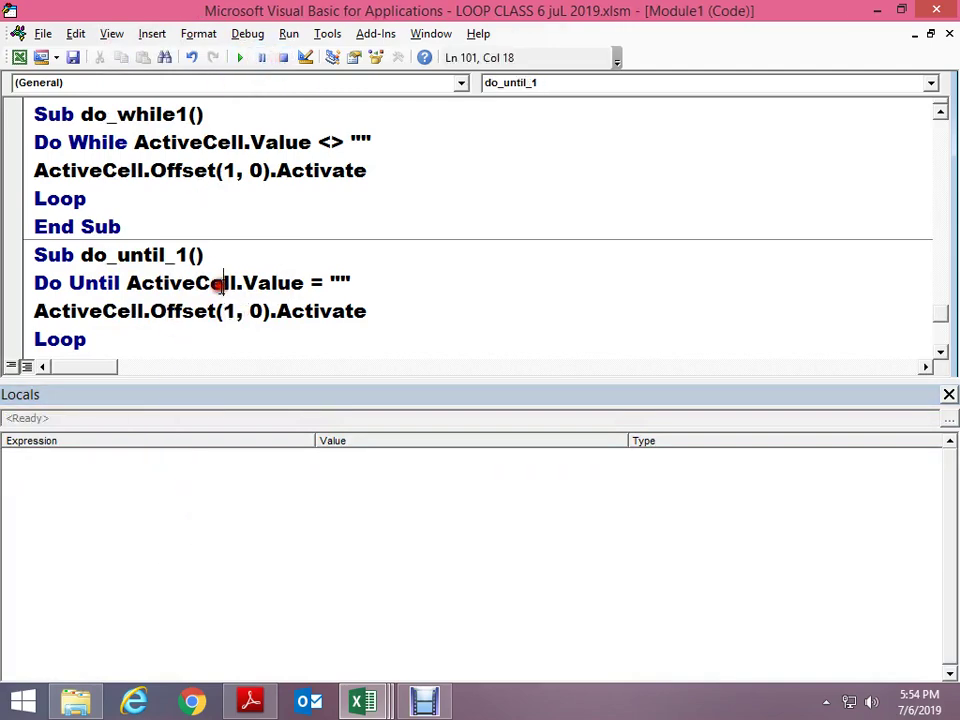
{"action": "key", "text": "F8"}
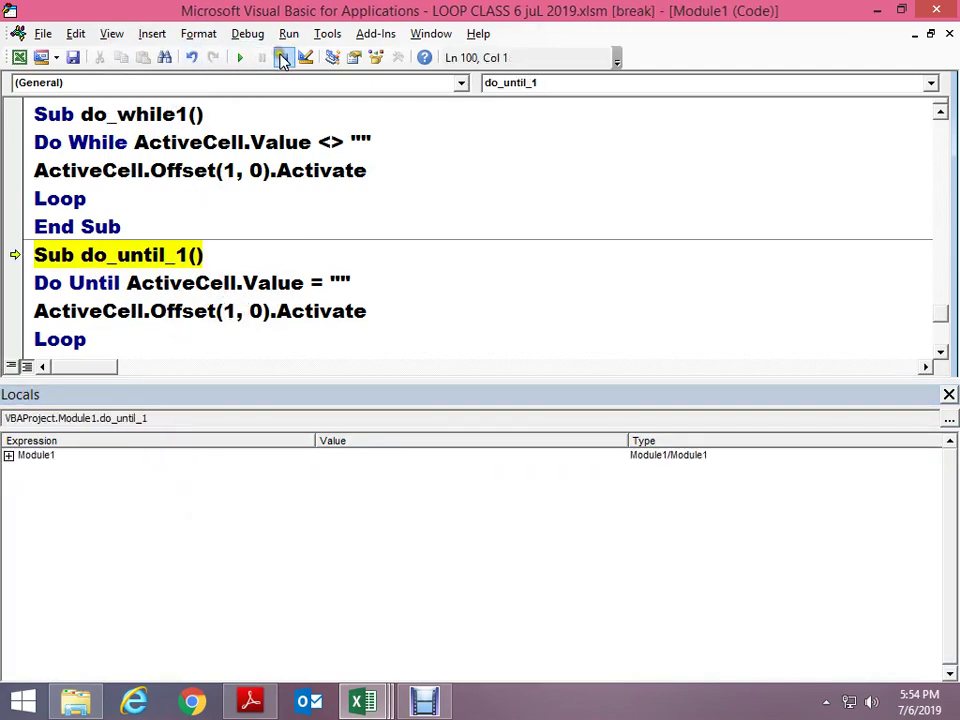
{"action": "left_click", "coordinate": [283, 58]}
Step COLLECTION1 with LIST1 expanded in Locals, then run on with F5 until error 457
{"action": "left_click", "coordinate": [187, 228]}
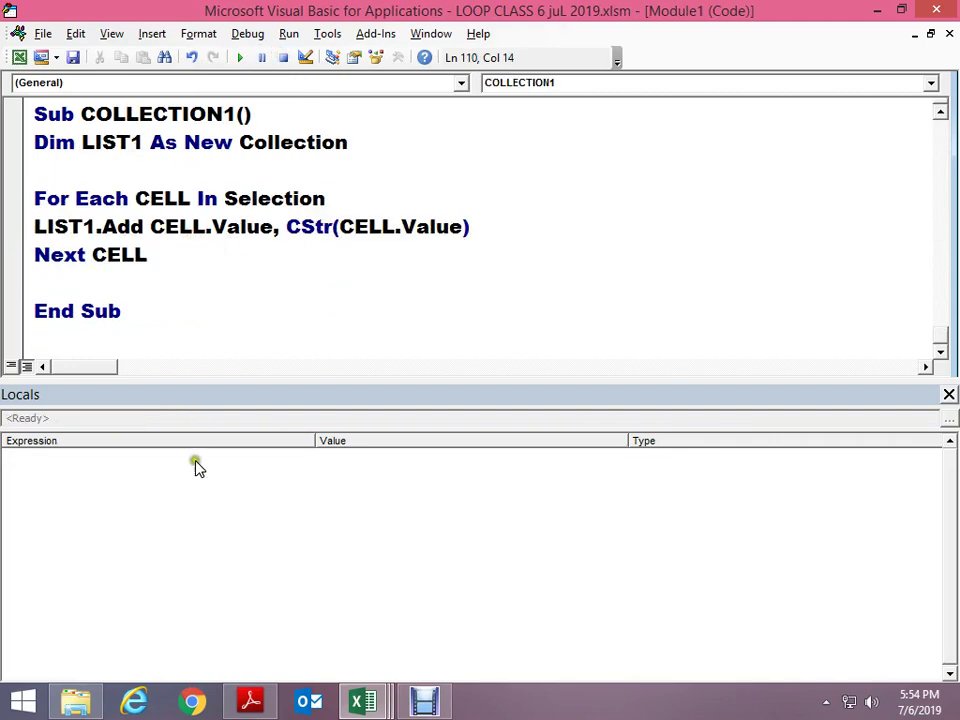
{"action": "key", "text": "F8"}
{"action": "key", "text": "F8"}
{"action": "key", "text": "F8"}
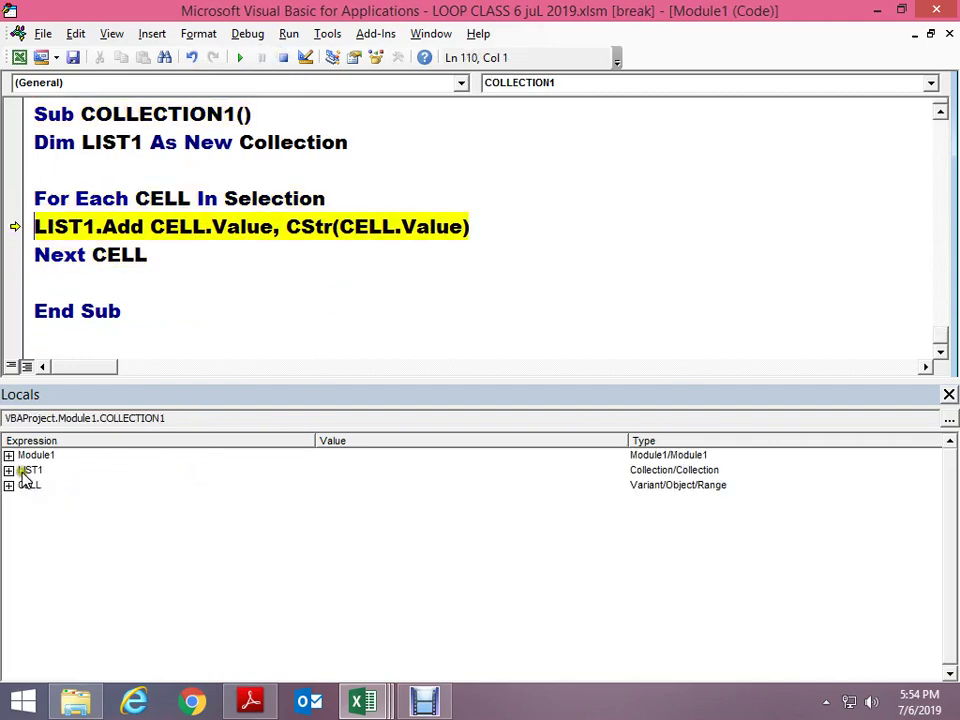
{"action": "left_click", "coordinate": [9, 470]}
{"action": "key", "text": "F8"}
{"action": "key", "text": "F8"}
{"action": "key", "text": "F8"}
{"action": "key", "text": "F8"}
{"action": "key", "text": "F8"}
{"action": "key", "text": "F8"}
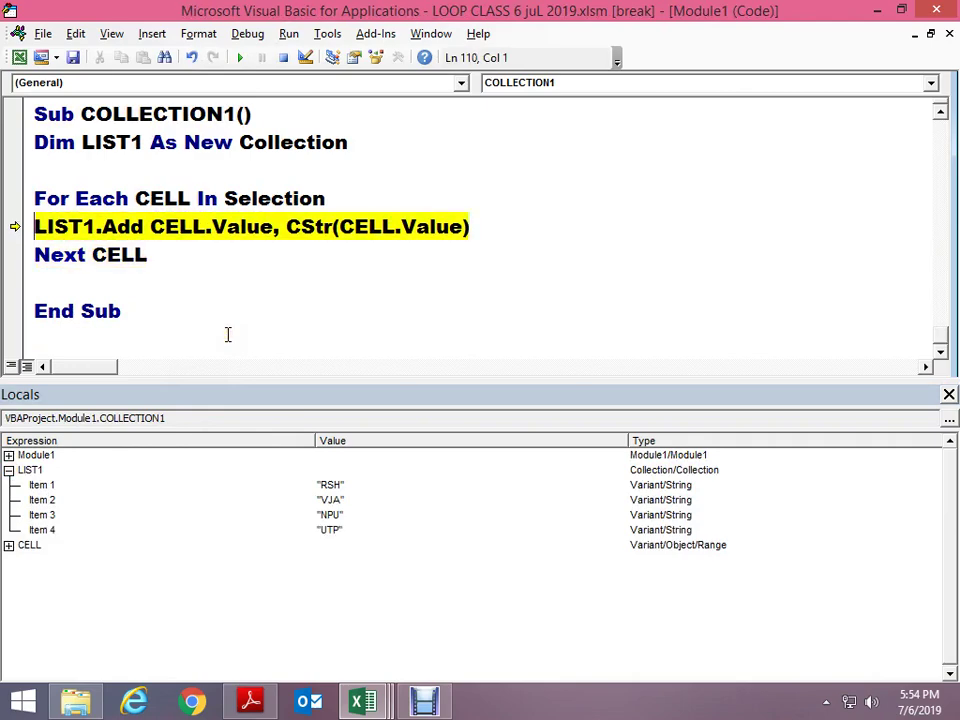
{"action": "key", "text": "F8"}
{"action": "key", "text": "F8"}
{"action": "key", "text": "F8"}
{"action": "key", "text": "F8"}
{"action": "key", "text": "F8"}
{"action": "key", "text": "F5"}
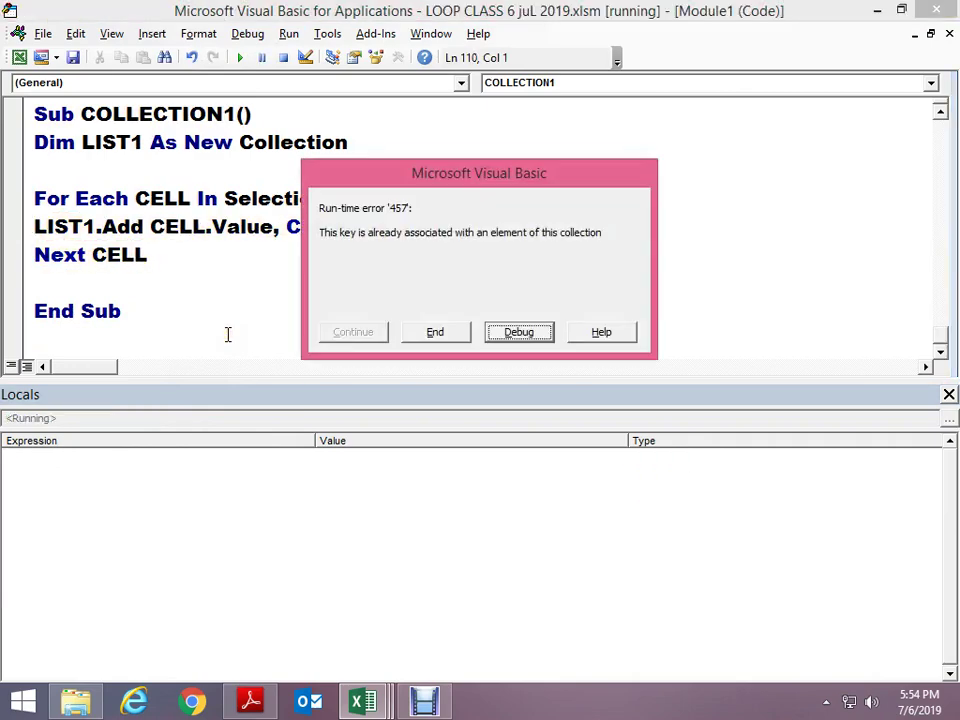
Go to the LIST1.Add line that raised the error and select it to the line end
{"action": "left_click", "coordinate": [517, 333]}
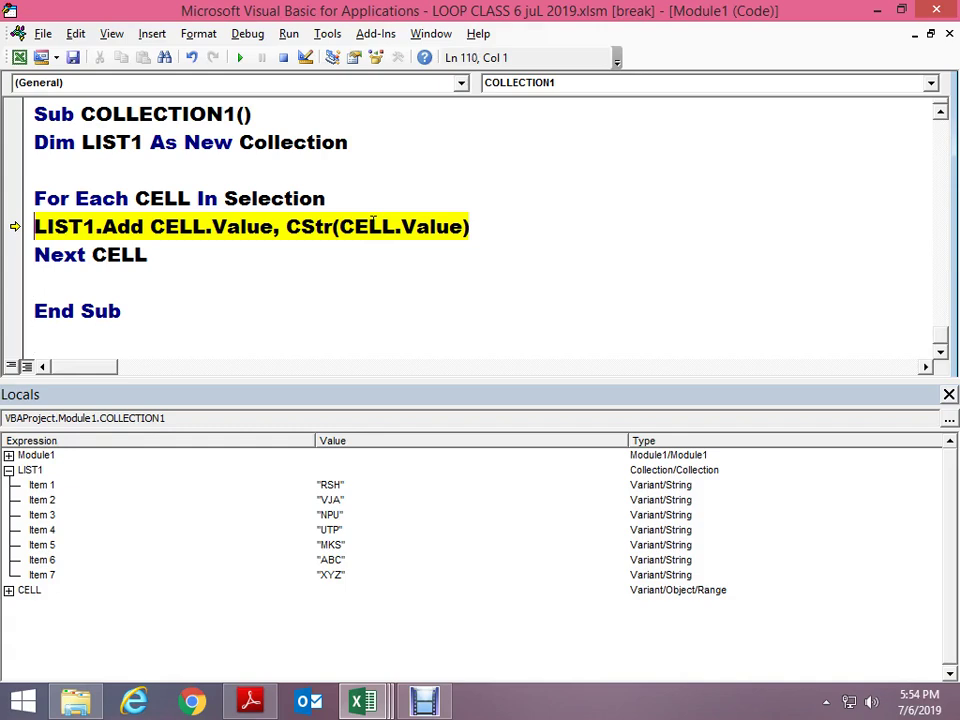
{"action": "key", "text": "shift+End"}
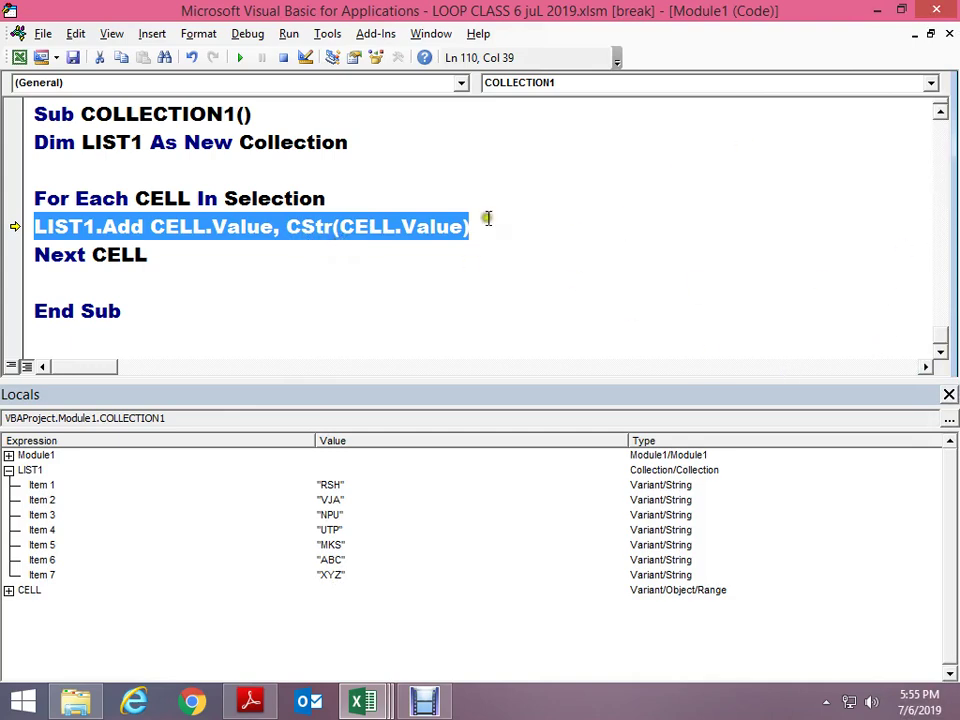
Comment out the key argument after CELL.Value on the LIST1.Add line with an apostrophe
{"action": "left_click", "coordinate": [426, 276]}
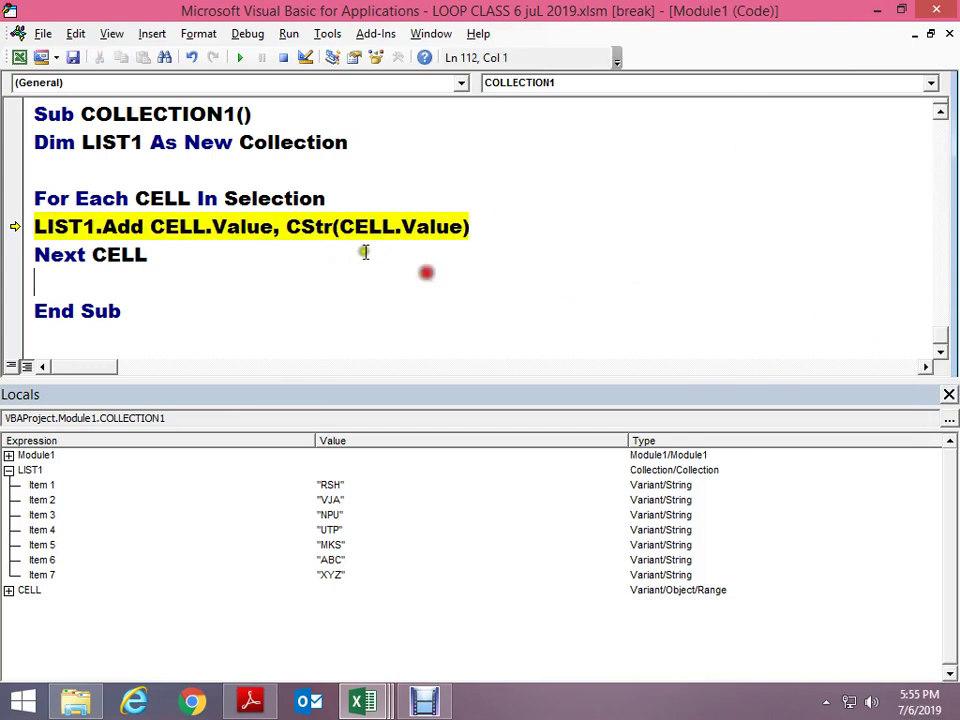
{"action": "left_click", "coordinate": [279, 228]}
{"action": "type", "text": "'"}
{"action": "key", "text": "Up"}
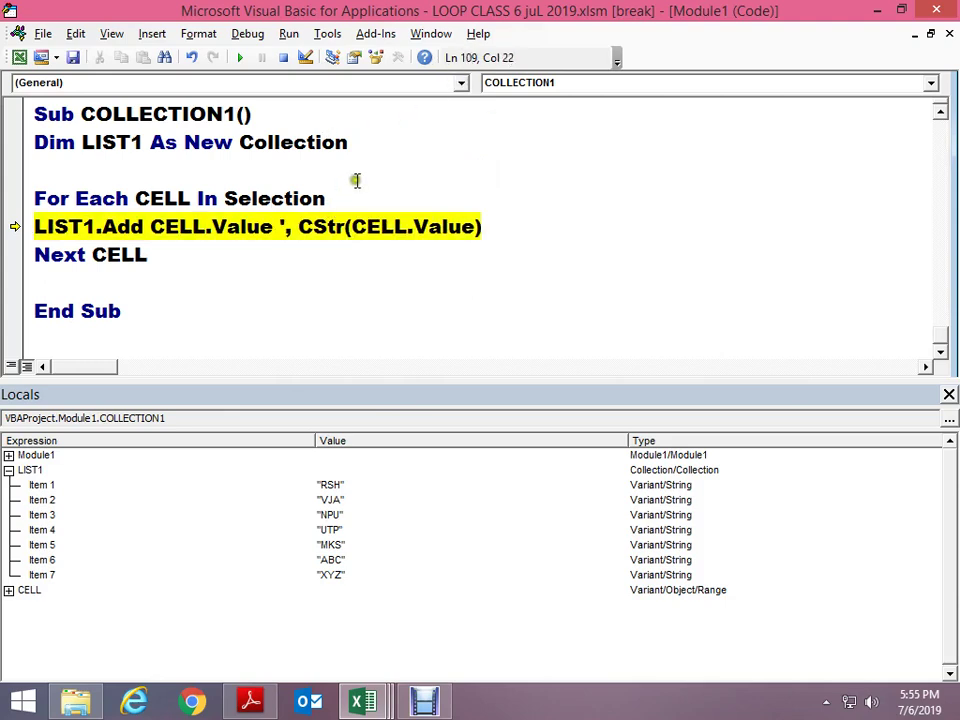
{"action": "key", "text": "Down"}
{"action": "key", "text": "Delete"}
{"action": "key", "text": "Delete"}
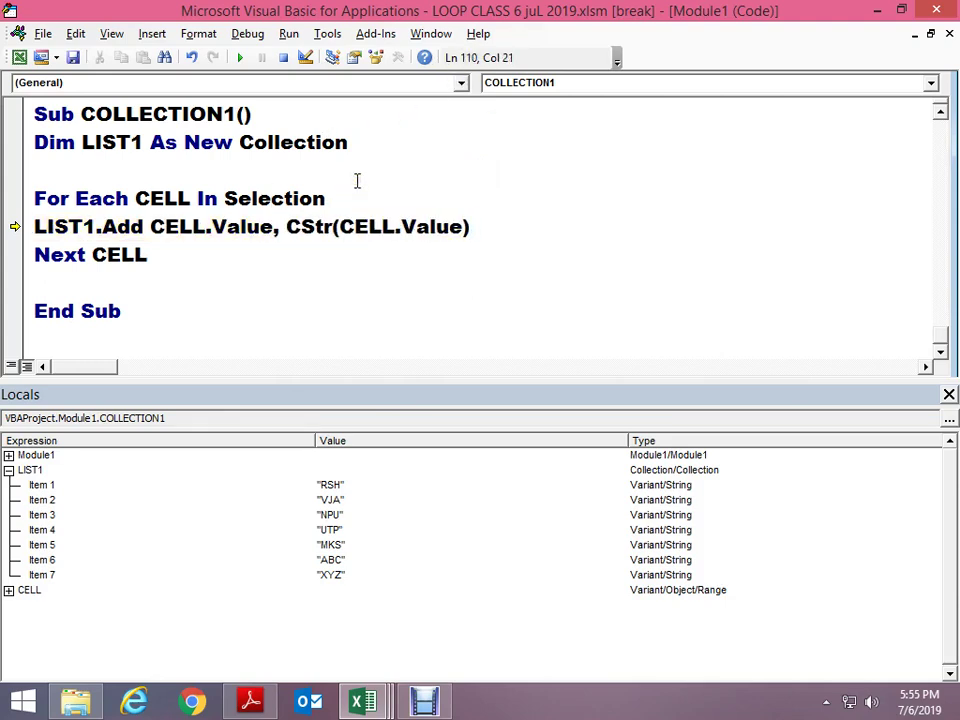
{"action": "type", "text": "'"}
{"action": "key", "text": "Up"}
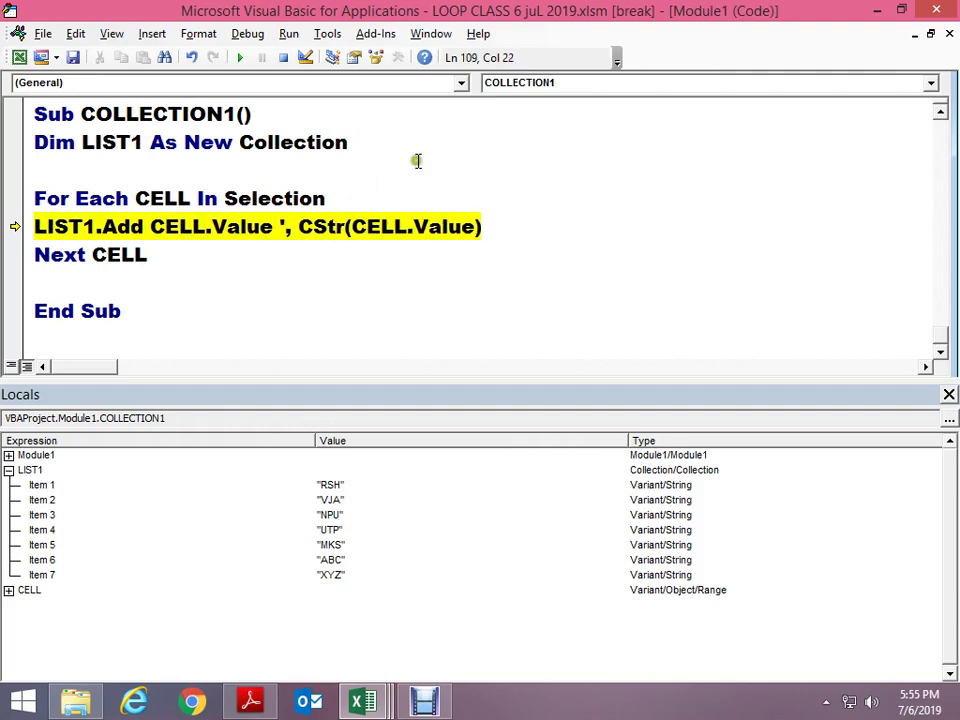
Reset and re-step COLLECTION1, watching LIST1 in Locals fill with duplicate codes
{"action": "left_click", "coordinate": [283, 57]}
{"action": "left_click", "coordinate": [251, 198]}
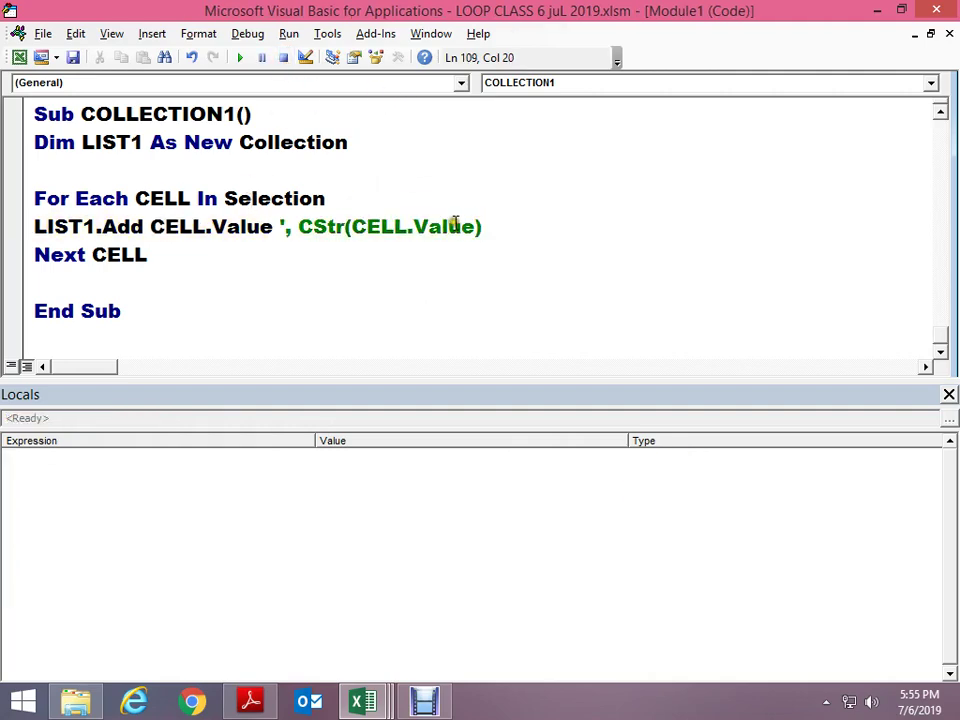
{"action": "key", "text": "F8"}
{"action": "key", "text": "F8"}
{"action": "key", "text": "F8"}
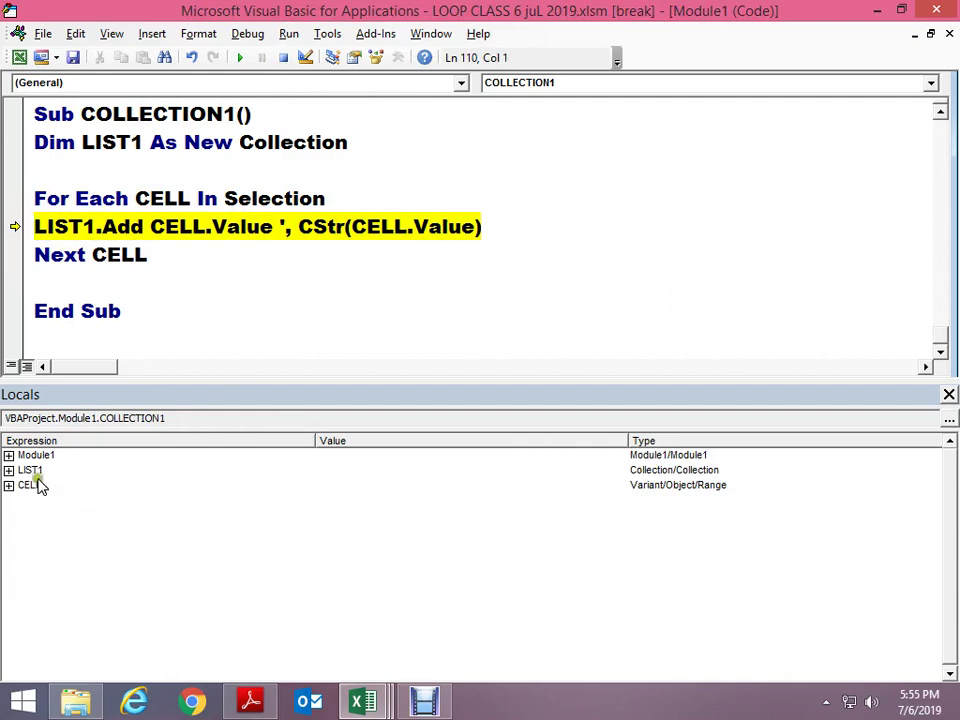
{"action": "left_click", "coordinate": [9, 470]}
{"action": "key", "text": "F8"}
{"action": "key", "text": "F8"}
{"action": "key", "text": "F8"}
{"action": "key", "text": "F8"}
{"action": "key", "text": "F8"}
{"action": "key", "text": "F8"}
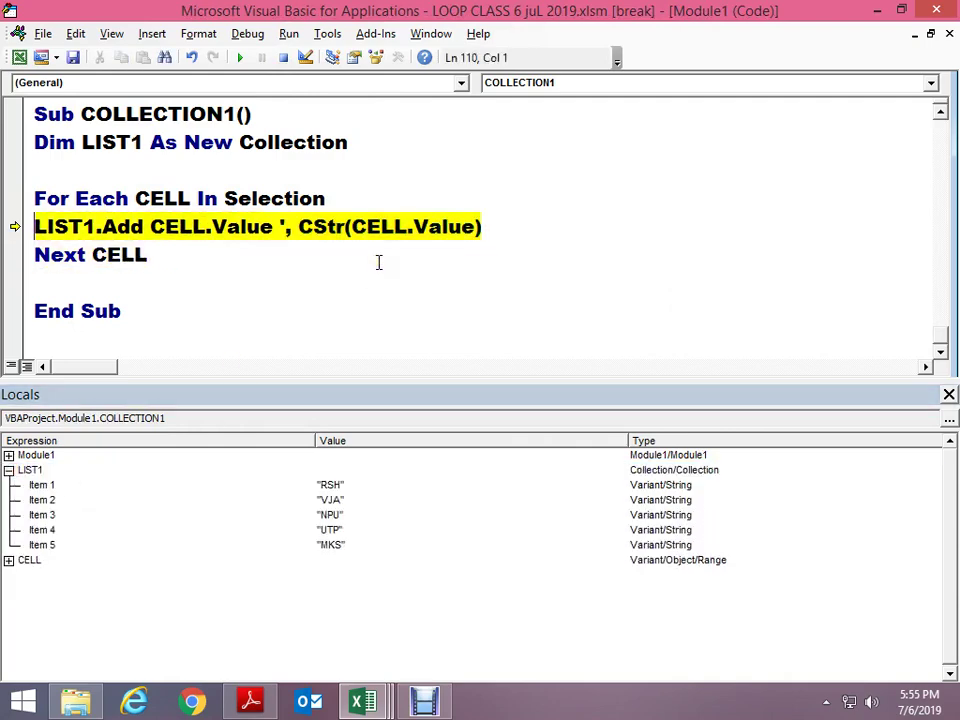
{"action": "key", "text": "F8"}
{"action": "key", "text": "F8"}
{"action": "key", "text": "F8"}
{"action": "key", "text": "F8"}
{"action": "key", "text": "F8"}
{"action": "key", "text": "F8"}
{"action": "key", "text": "F8"}
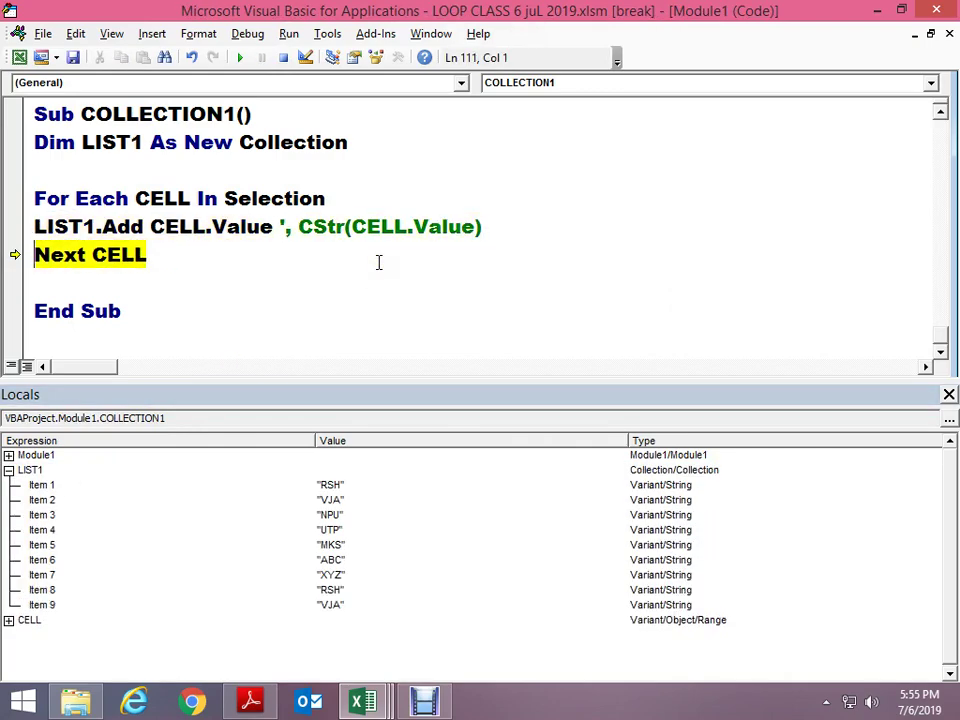
{"action": "key", "text": "F8"}
{"action": "key", "text": "F8"}
{"action": "key", "text": "F8"}
{"action": "key", "text": "F8"}
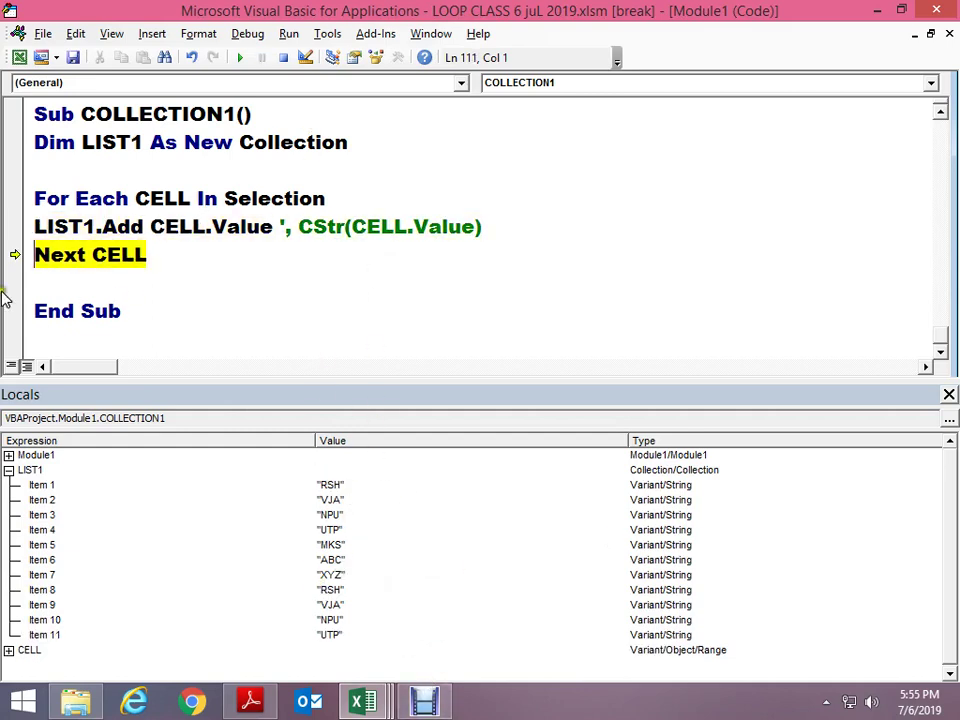
Stop the macro and remove the apostrophe to restore the key argument
{"action": "left_click", "coordinate": [283, 58]}
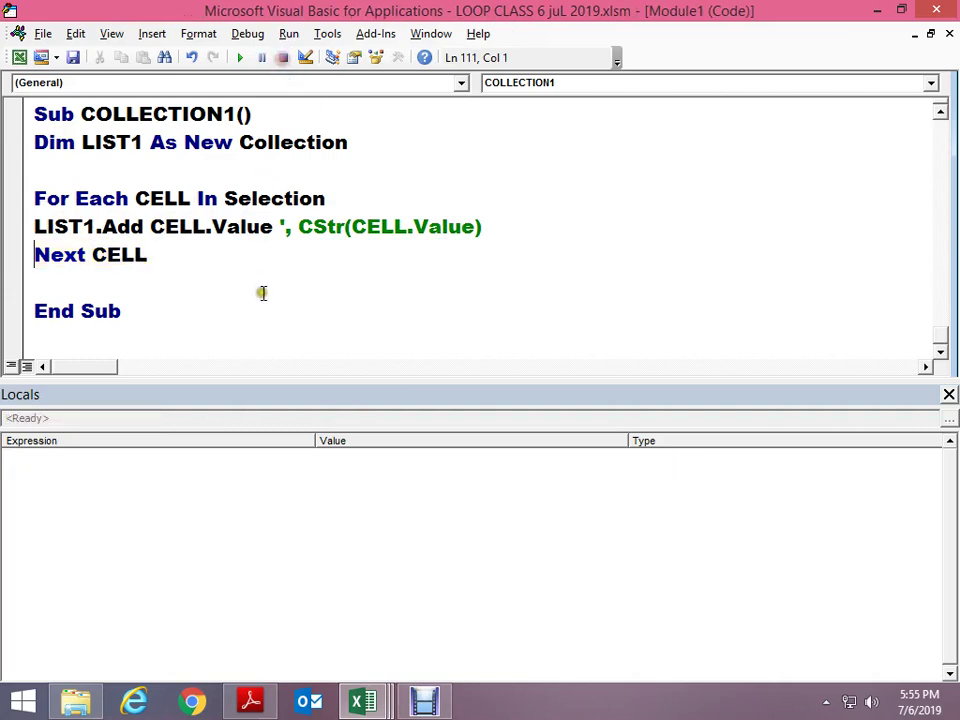
{"action": "left_click", "coordinate": [278, 227]}
{"action": "key", "text": "Up"}
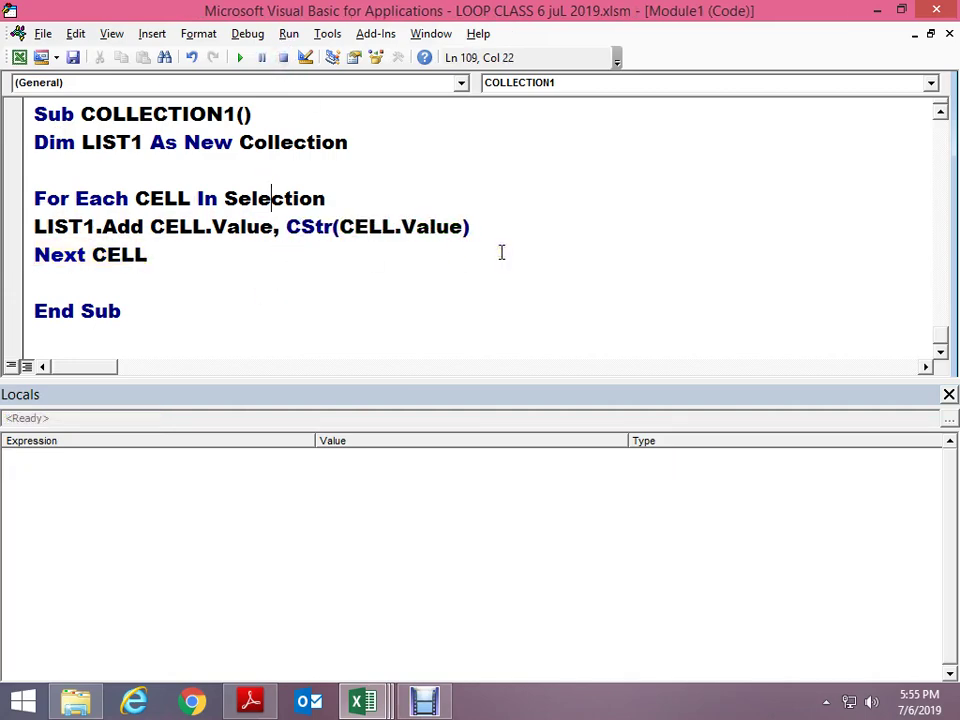
{"action": "key", "text": "alt+F11"}
Enter 1 in cell D5, check its value, then go back to the VBA editor
{"action": "key", "text": "Right"}
{"action": "key", "text": "Right"}
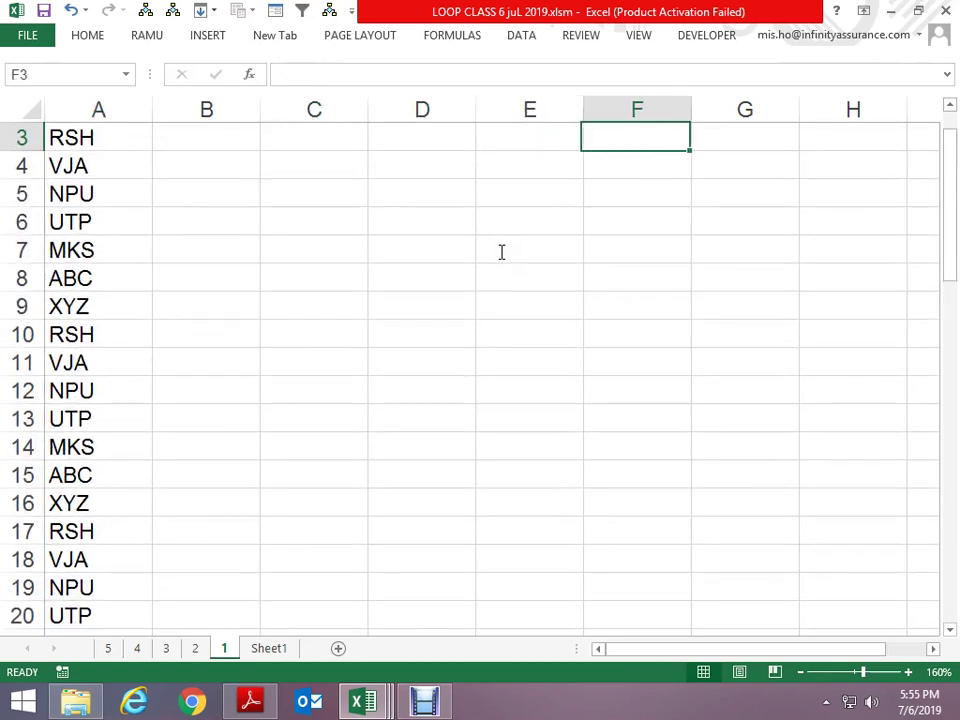
{"action": "key", "text": "Left"}
{"action": "key", "text": "Left"}
{"action": "key", "text": "Down"}
{"action": "key", "text": "Down"}
{"action": "type", "text": "1"}
{"action": "key", "text": "Return"}
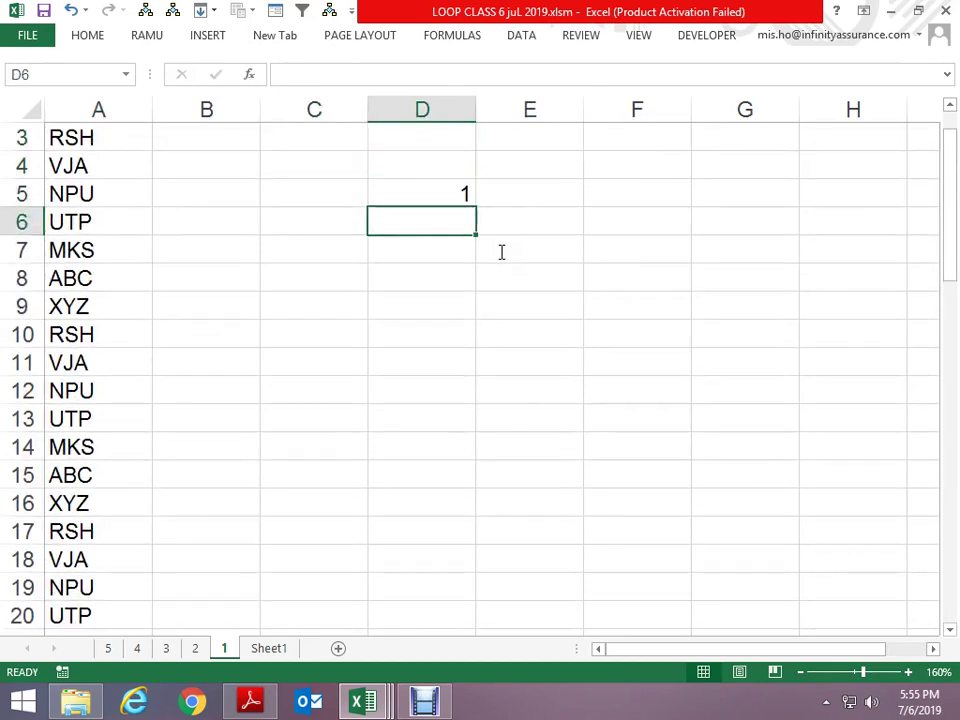
{"action": "key", "text": "Up"}
{"action": "key", "text": "Right"}
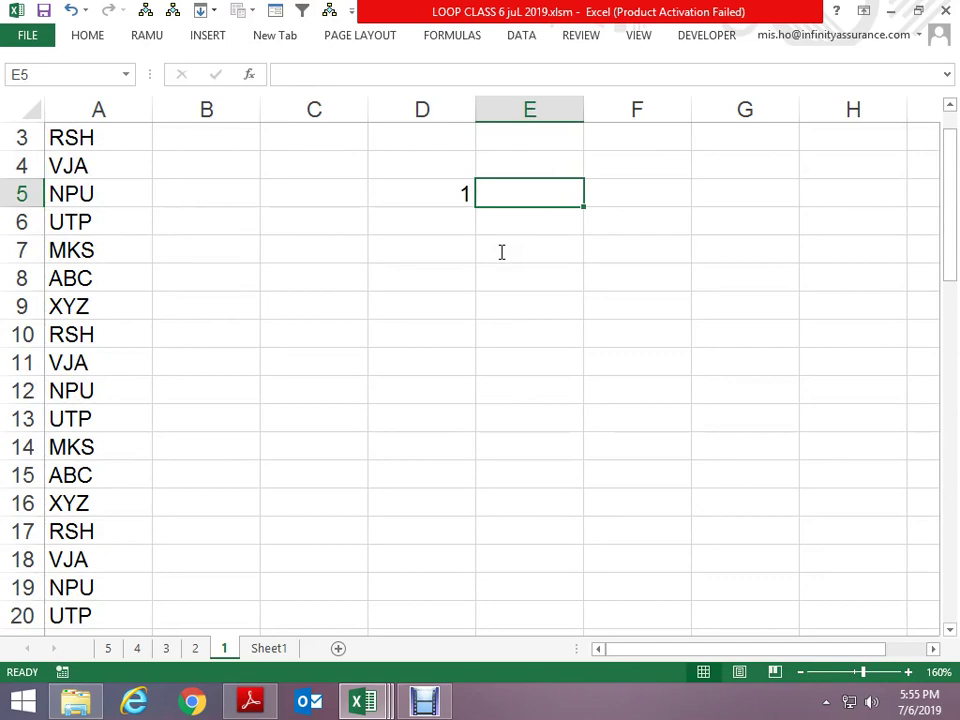
{"action": "key", "text": "Left"}
{"action": "key", "text": "F2"}
{"action": "key", "text": "Escape"}
{"action": "key", "text": "Down"}
{"action": "key", "text": "Down"}
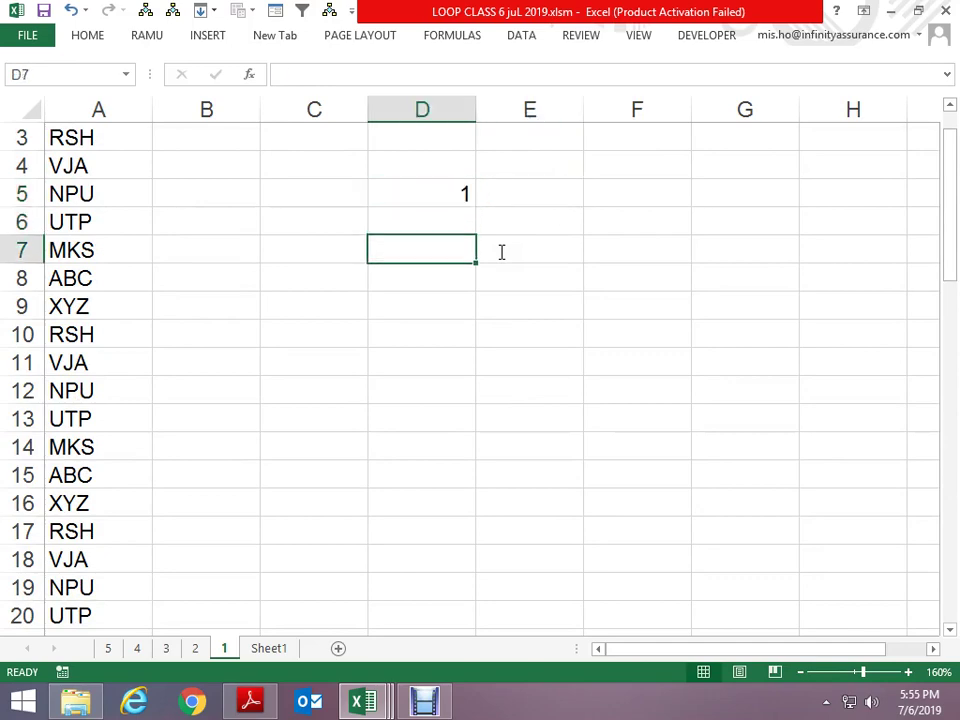
{"action": "key", "text": "alt+F11"}
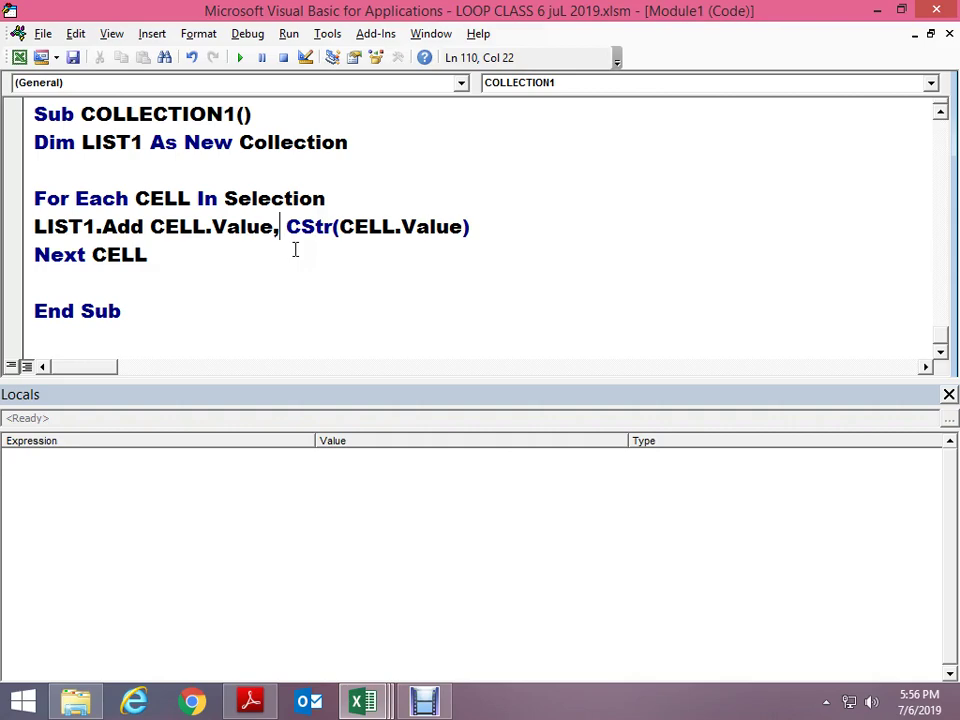
Type ON ERROR RESUME NEXT on the blank line below Dim in COLLECTION1
{"action": "left_click", "coordinate": [75, 165]}
{"action": "type", "text": "ON ERR"}
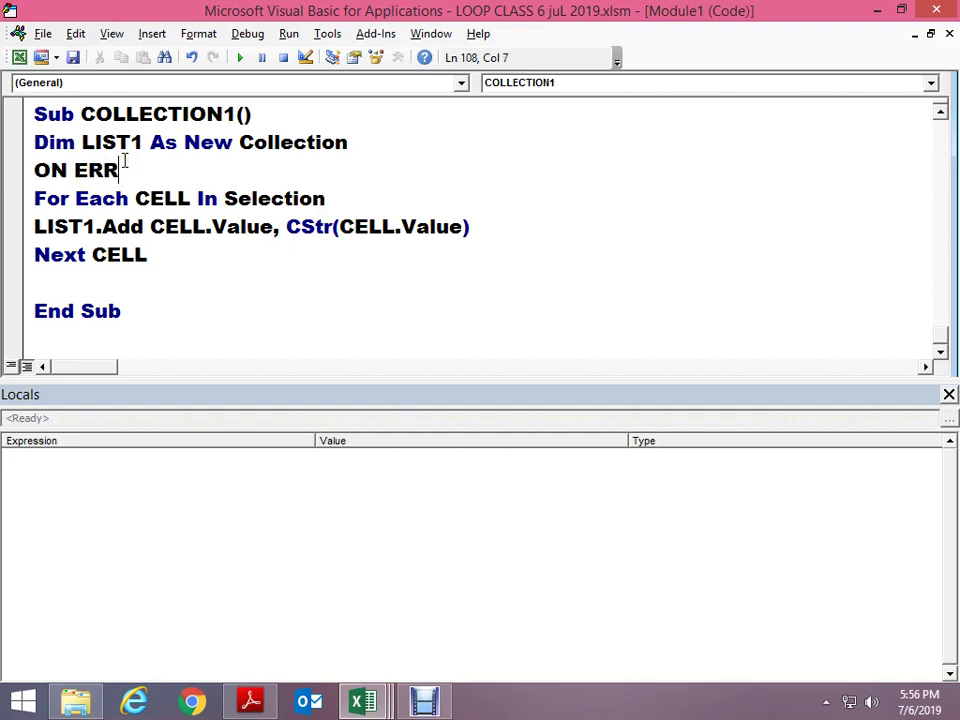
{"action": "type", "text": "OR RESUME"}
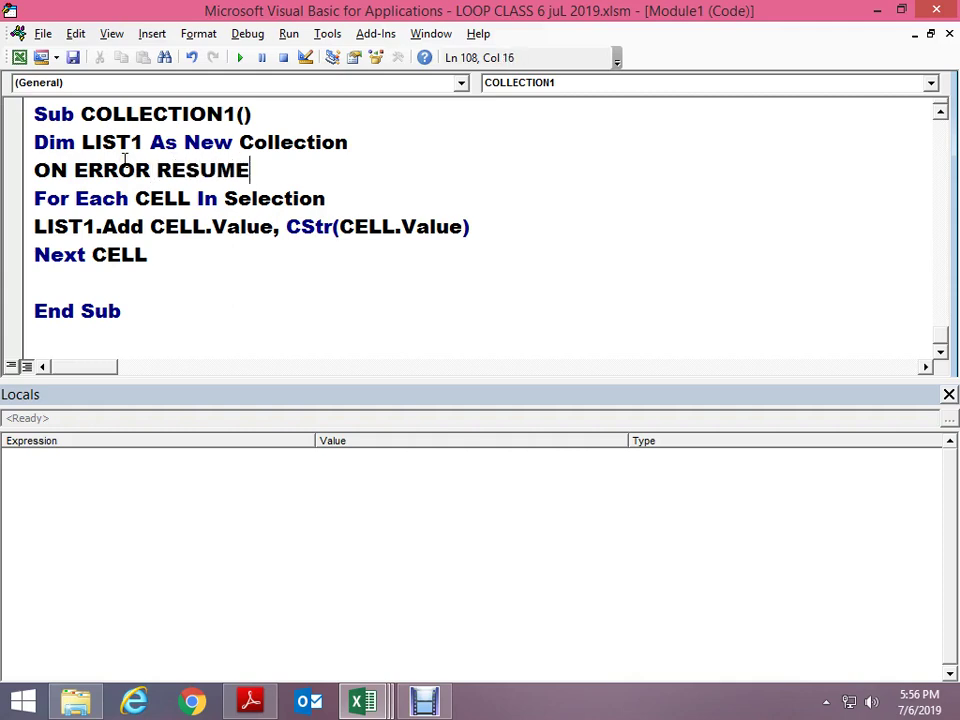
{"action": "type", "text": " NEXT"}
{"action": "key", "text": "Up"}
{"action": "key", "text": "Down"}
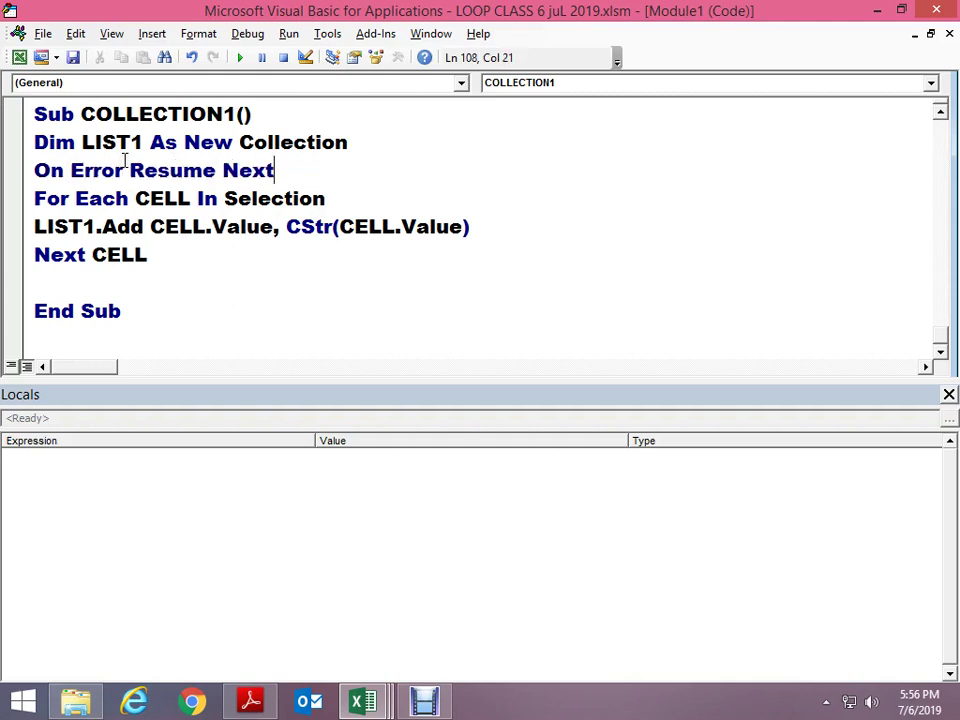
{"action": "key", "text": "shift+Home"}
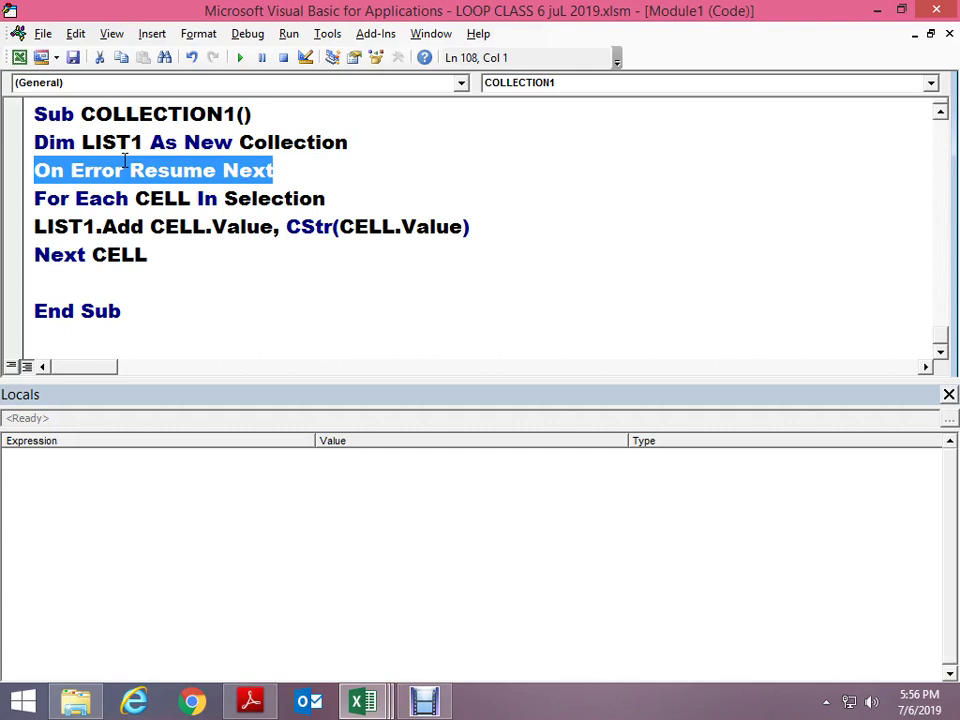
{"action": "key", "text": "Home"}
{"action": "key", "text": "shift+End"}
Close the Locals pane and place the caret after the On Error Resume Next line
{"action": "left_click", "coordinate": [949, 394]}
{"action": "left_click", "coordinate": [549, 339]}
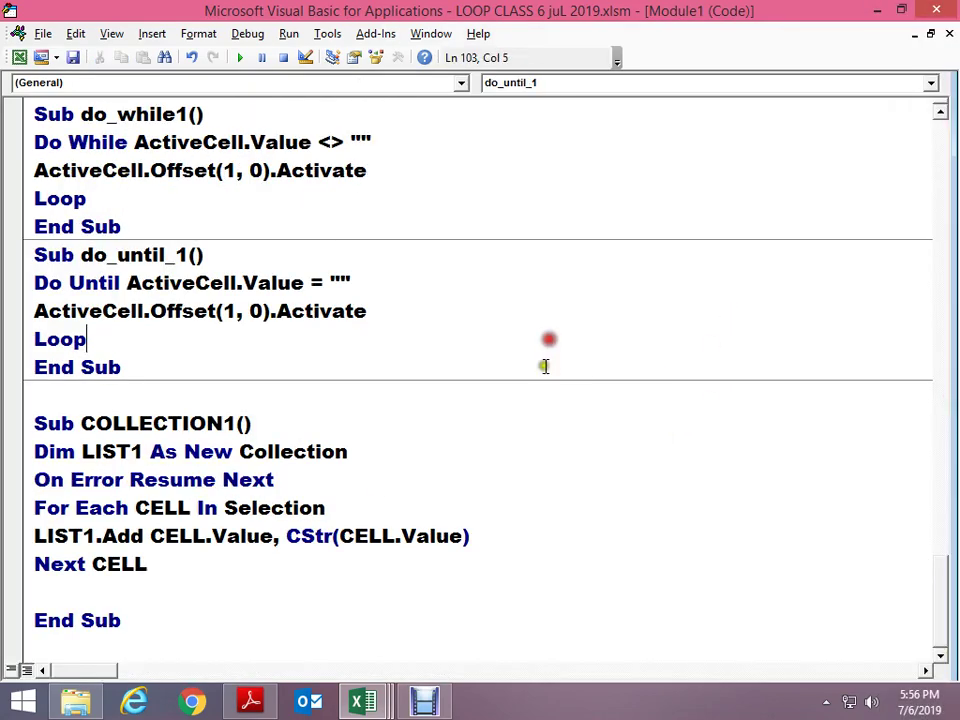
{"action": "left_click", "coordinate": [332, 472]}
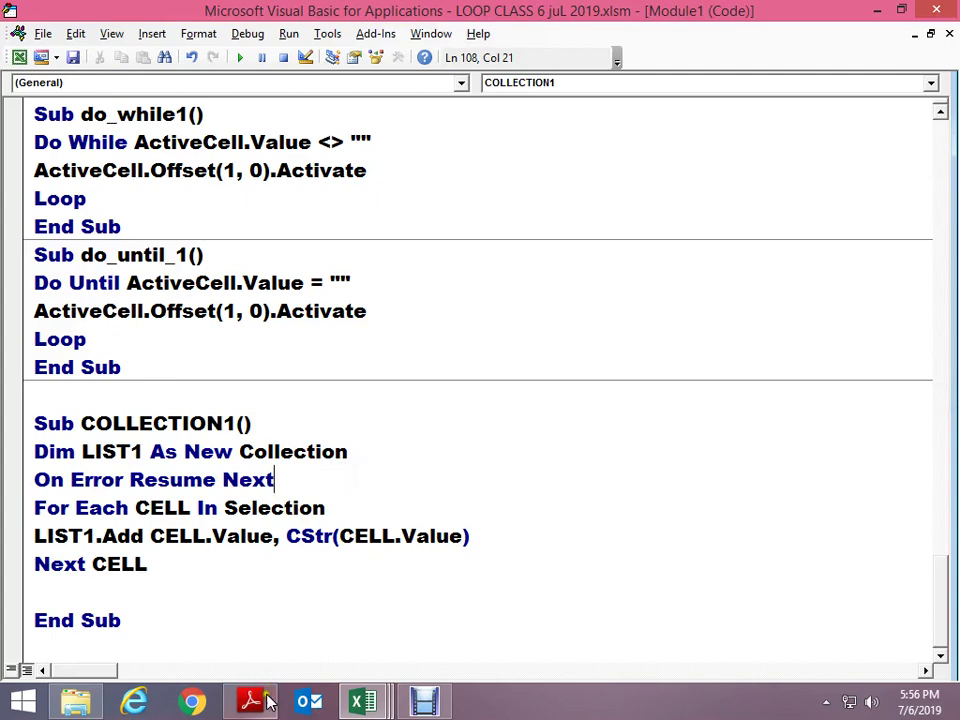
{"action": "left_click", "coordinate": [416, 702]}
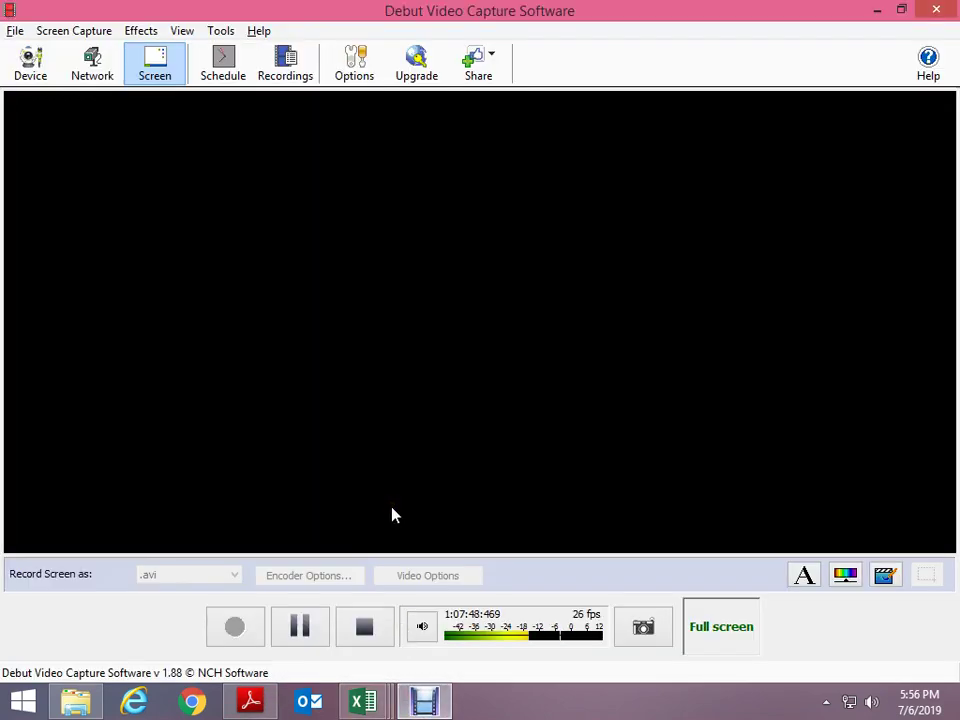
Alt+Tab from Debut Video Capture back to the VBA editor
{"action": "key", "text": "alt+Tab"}
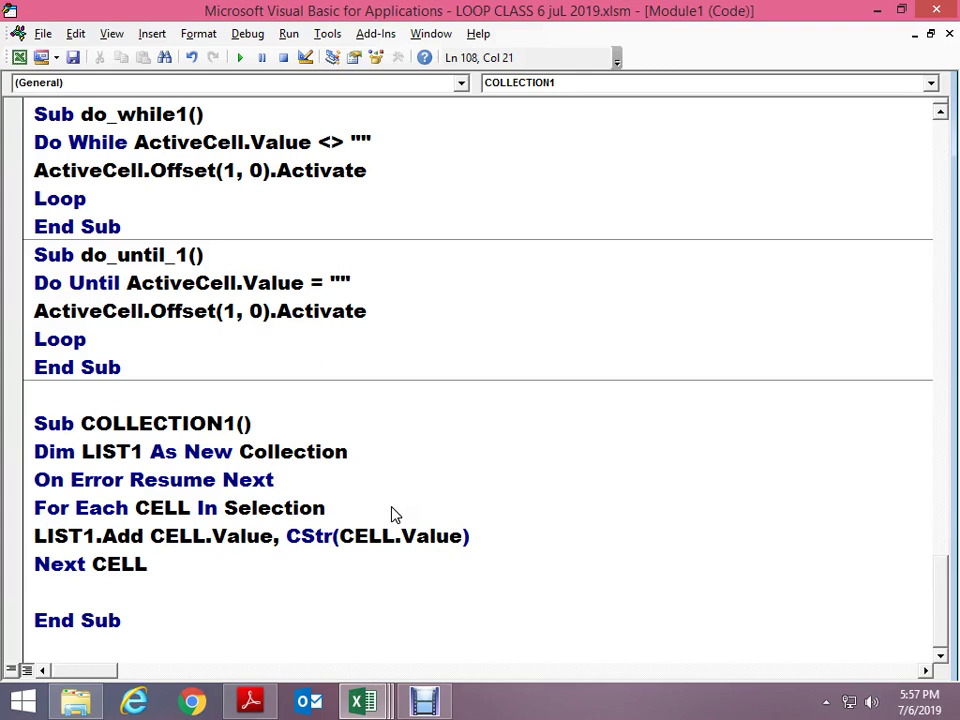
Show the Locals window again from the View menu
{"action": "left_click", "coordinate": [153, 34]}
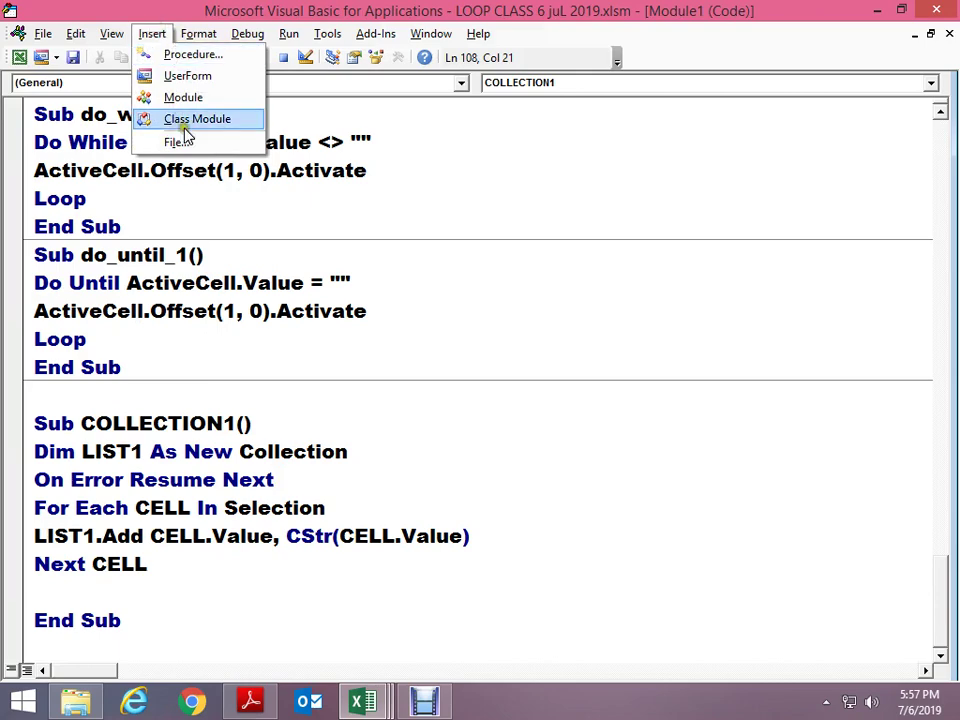
{"action": "mouse_move", "coordinate": [111, 34]}
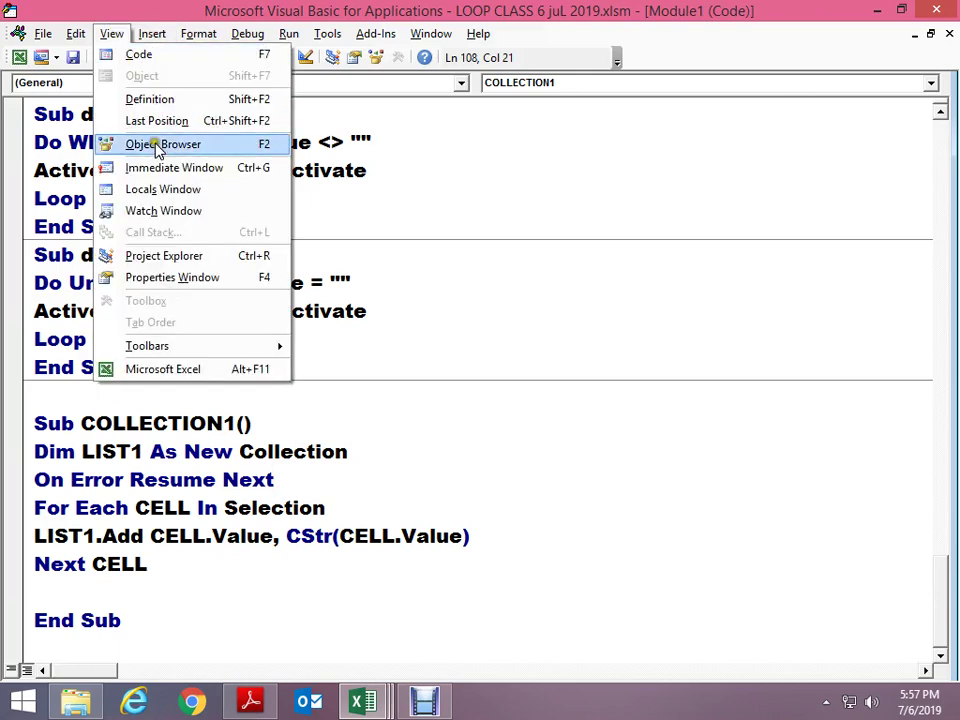
{"action": "left_click", "coordinate": [183, 190]}
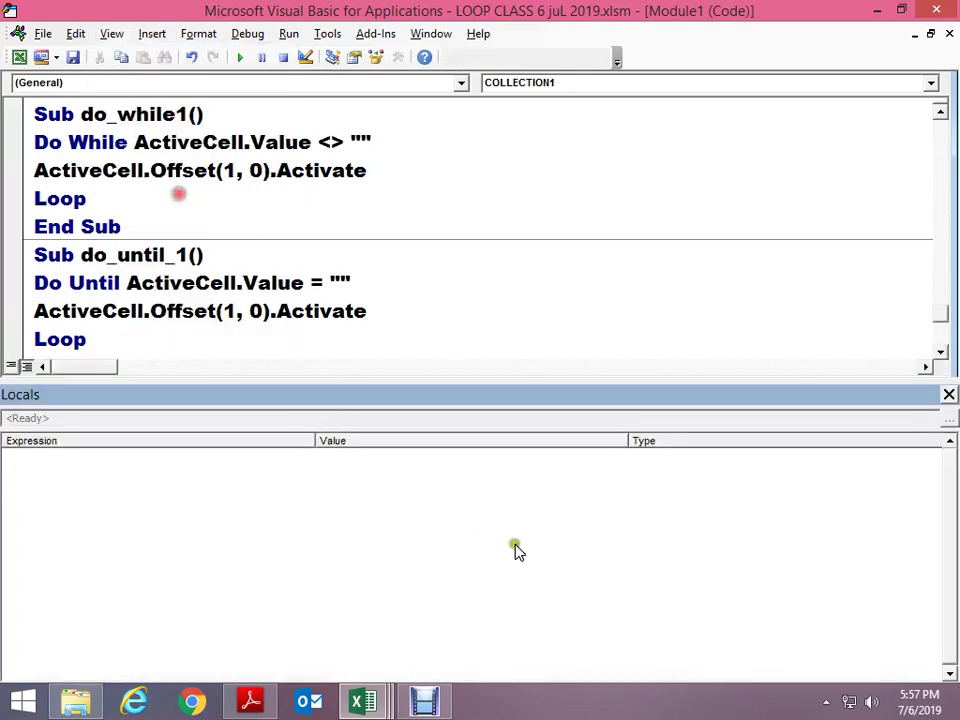
{"action": "left_click", "coordinate": [281, 242]}
{"action": "scroll", "coordinate": [281, 268], "scroll_direction": "down", "scroll_amount": 3}
{"action": "scroll", "coordinate": [266, 225], "scroll_direction": "down", "scroll_amount": 1}
{"action": "scroll", "coordinate": [262, 200], "scroll_direction": "up", "scroll_amount": 1}
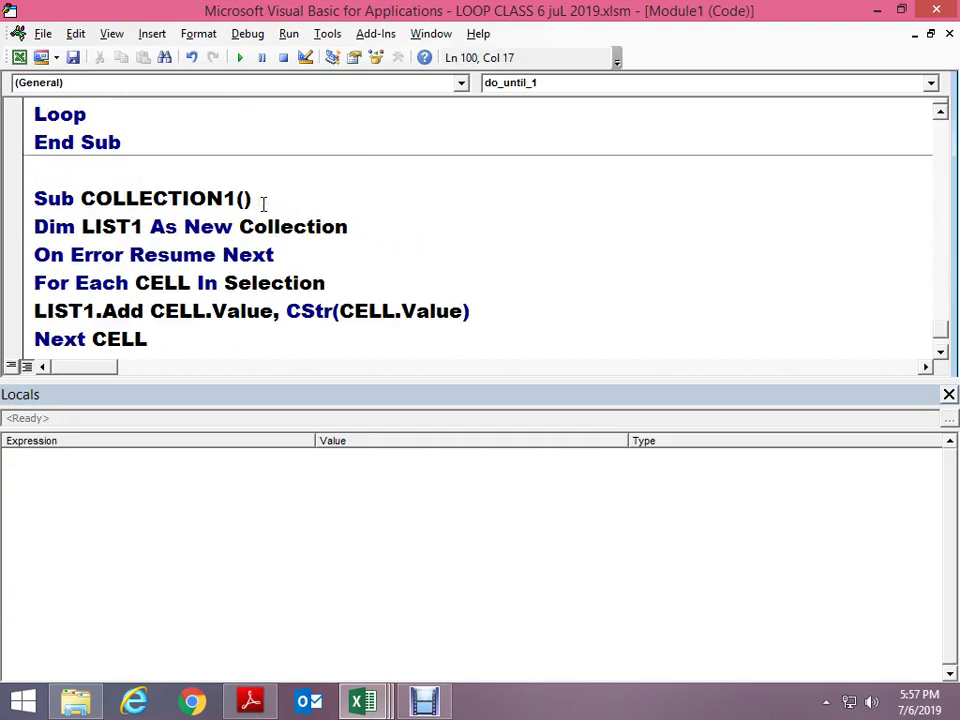
Step COLLECTION1 to End Sub with F8, seeing LIST1 hold a single empty item
{"action": "left_click", "coordinate": [261, 225]}
{"action": "key", "text": "F8"}
{"action": "key", "text": "F8"}
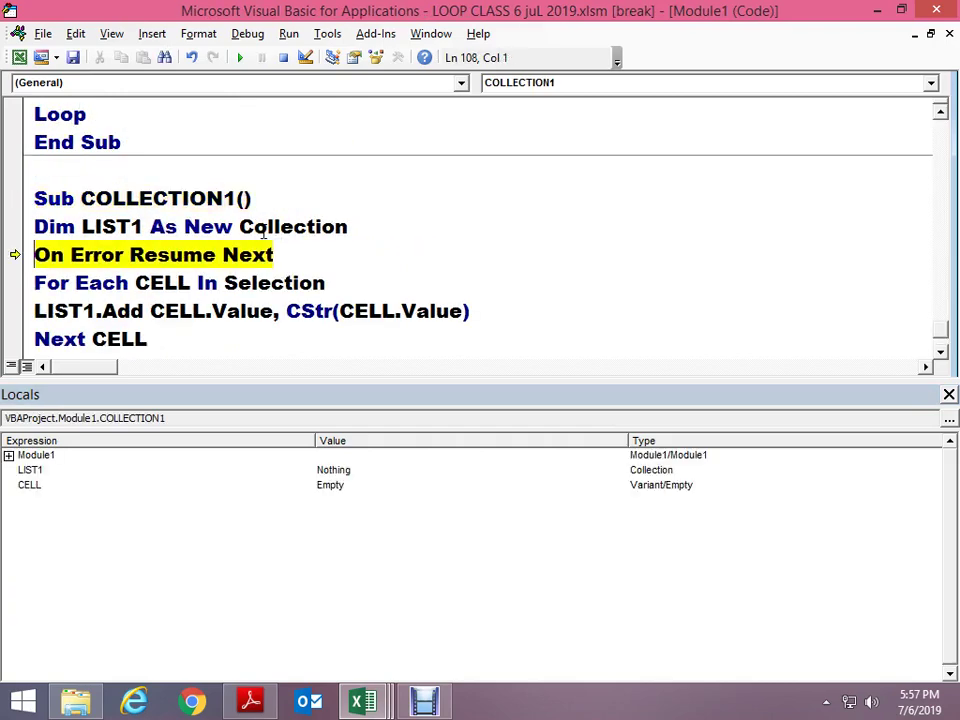
{"action": "key", "text": "F8"}
{"action": "key", "text": "F8"}
{"action": "key", "text": "F8"}
{"action": "key", "text": "F8"}
{"action": "left_click", "coordinate": [8, 470]}
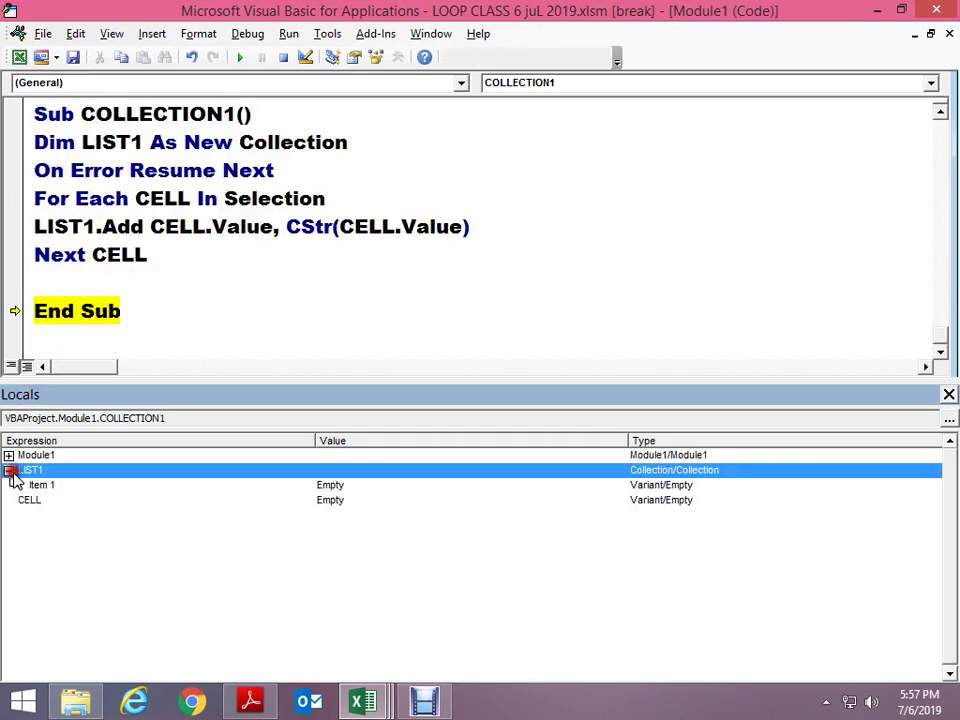
{"action": "key", "text": "F8"}
{"action": "left_click", "coordinate": [185, 227]}
{"action": "scroll", "coordinate": [249, 261], "scroll_direction": "up", "scroll_amount": 2}
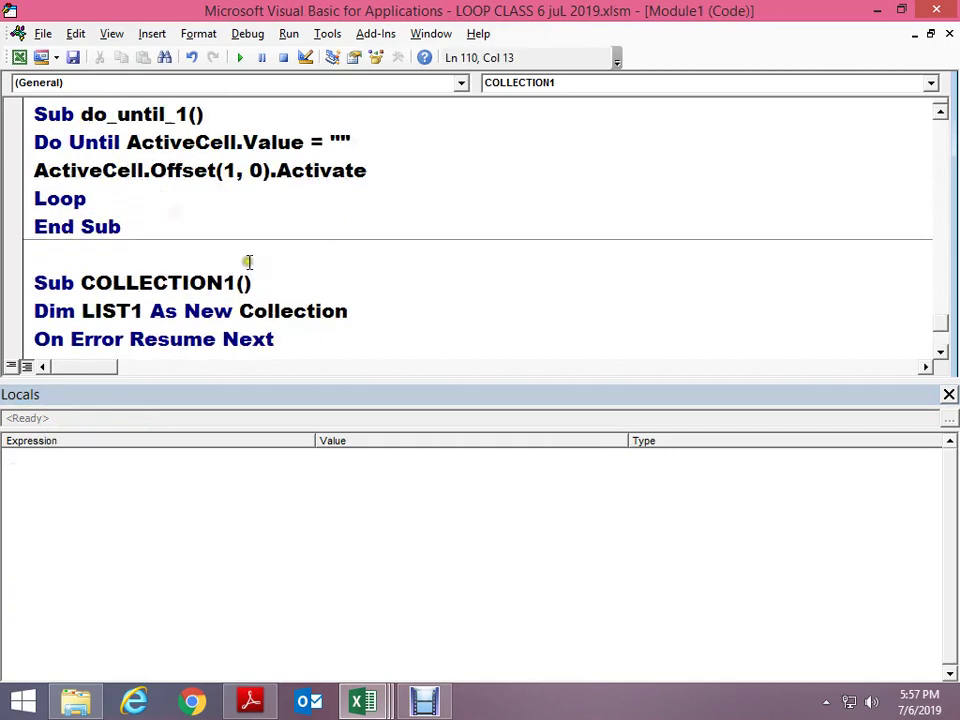
{"action": "key", "text": "alt+Tab"}
{"action": "key", "text": "alt+Tab"}
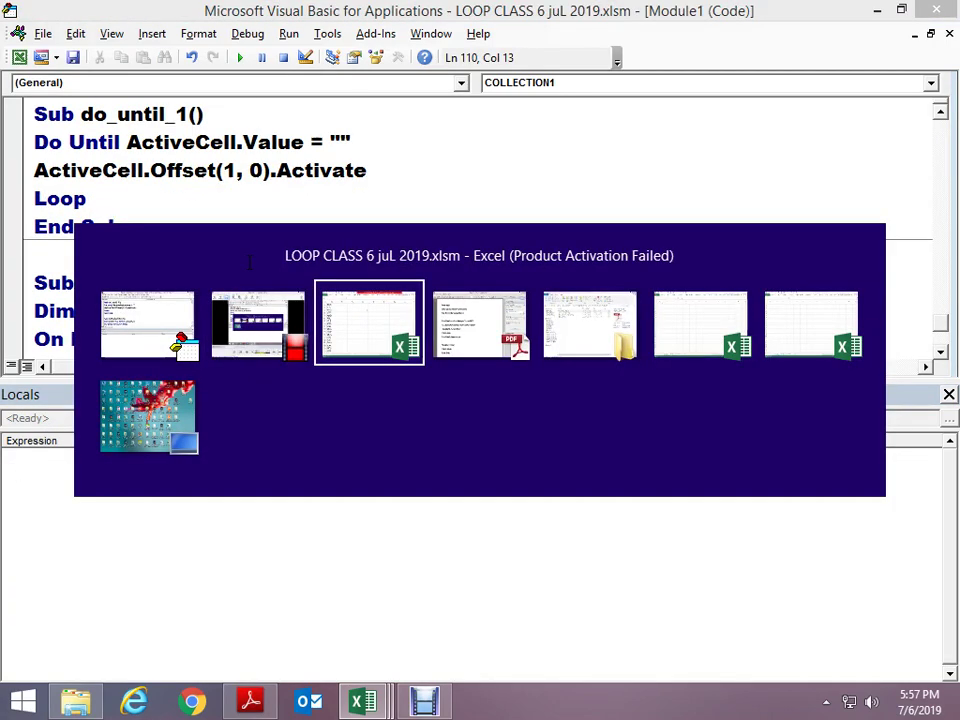
Select the codes in A3:A60 and return to COLLECTION1 in the editor
{"action": "key", "text": "ctrl+Home"}
{"action": "key", "text": "ctrl+shift+Down"}
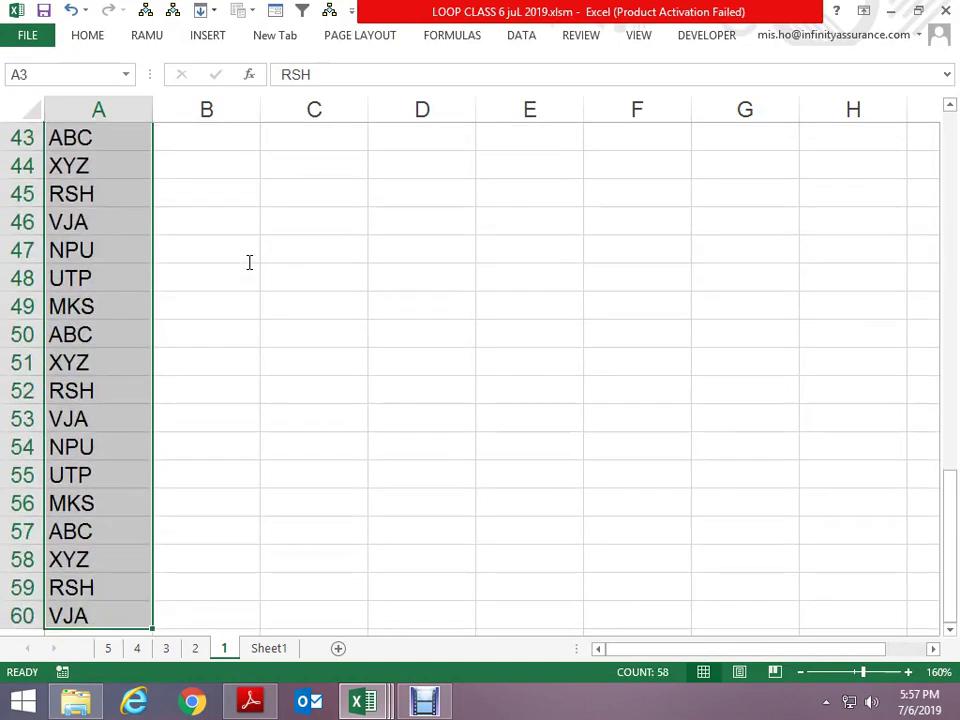
{"action": "key", "text": "alt+Tab"}
{"action": "key", "text": "alt+Tab"}
{"action": "key", "text": "alt+Tab"}
{"action": "left_click", "coordinate": [250, 279]}
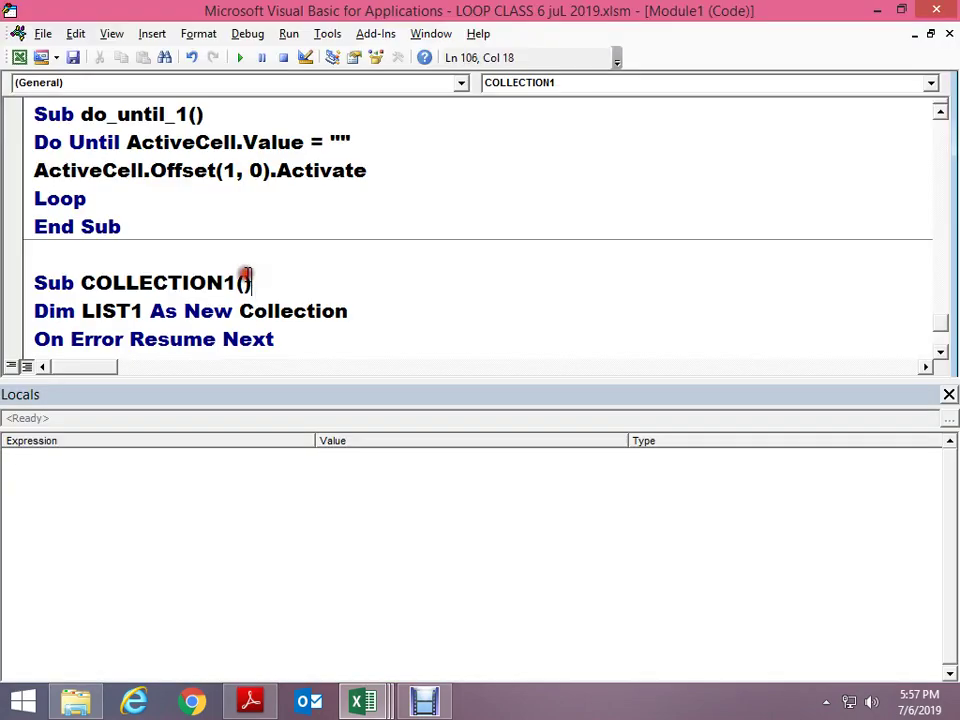
{"action": "scroll", "coordinate": [243, 295], "scroll_direction": "down", "scroll_amount": 2}
Step COLLECTION1 with F8 as LIST1 collects seven unique codes, then finish with F5
{"action": "key", "text": "F8"}
{"action": "key", "text": "F8"}
{"action": "key", "text": "F8"}
{"action": "key", "text": "F8"}
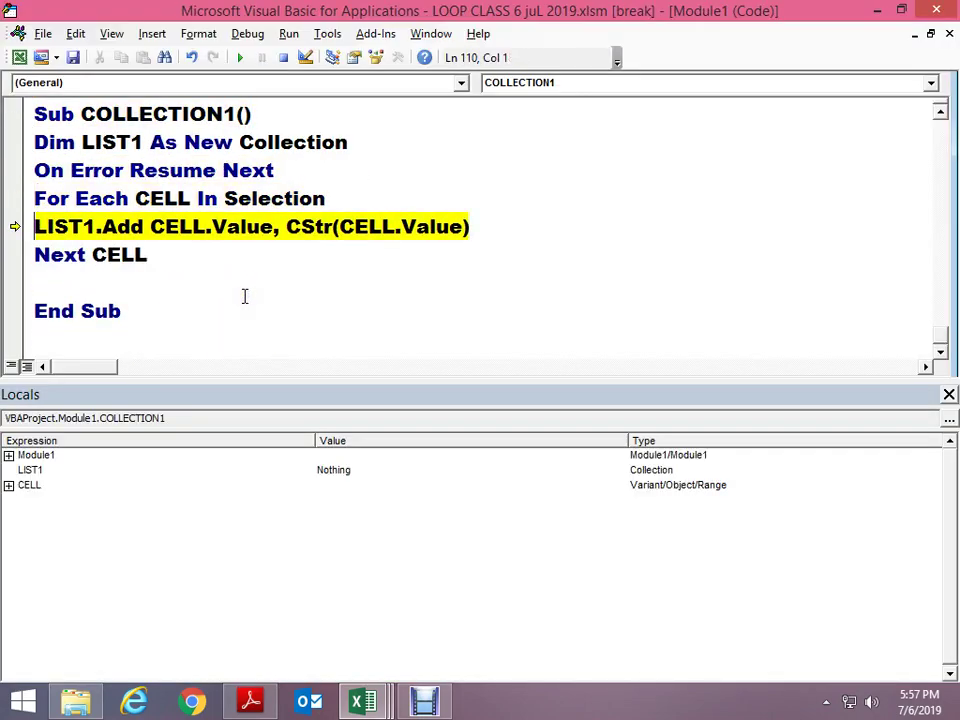
{"action": "key", "text": "F8"}
{"action": "key", "text": "F8"}
{"action": "key", "text": "F8"}
{"action": "key", "text": "F8"}
{"action": "key", "text": "F8"}
{"action": "left_click", "coordinate": [8, 470]}
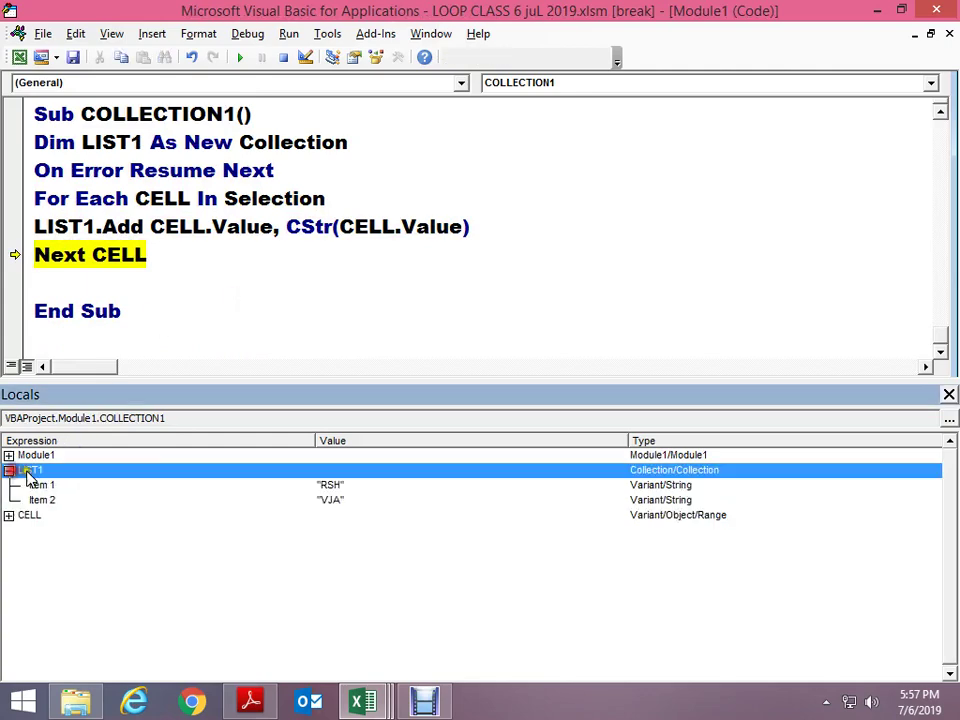
{"action": "key", "text": "F8"}
{"action": "key", "text": "F8"}
{"action": "key", "text": "F8"}
{"action": "key", "text": "F8"}
{"action": "key", "text": "F8"}
{"action": "key", "text": "F8"}
{"action": "key", "text": "F8"}
{"action": "key", "text": "F8"}
{"action": "key", "text": "F8"}
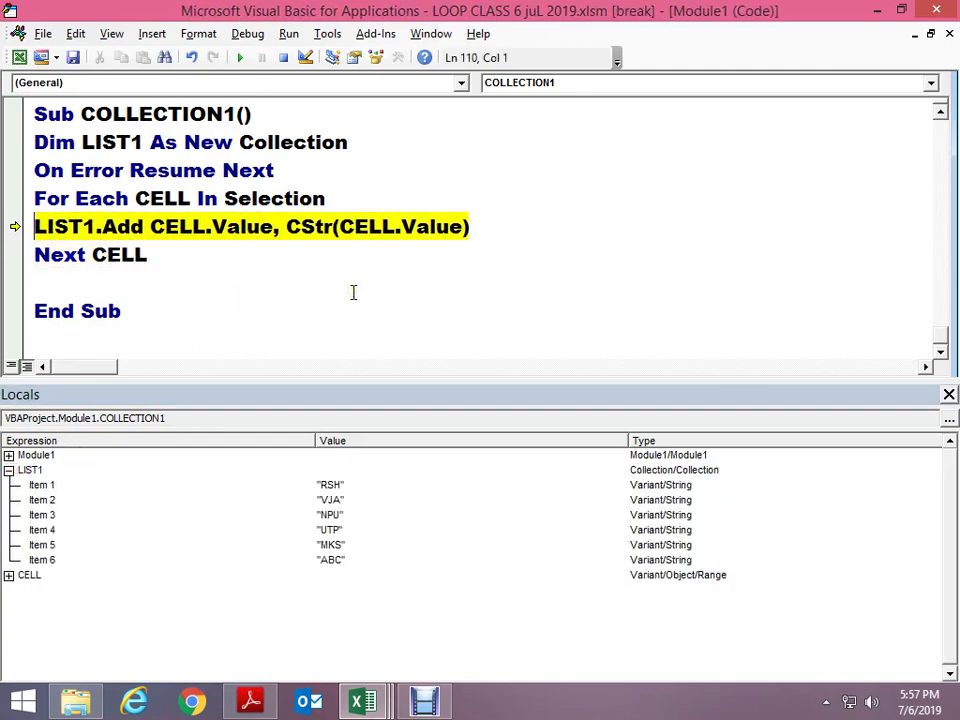
{"action": "key", "text": "F8"}
{"action": "key", "text": "F8"}
{"action": "key", "text": "F8"}
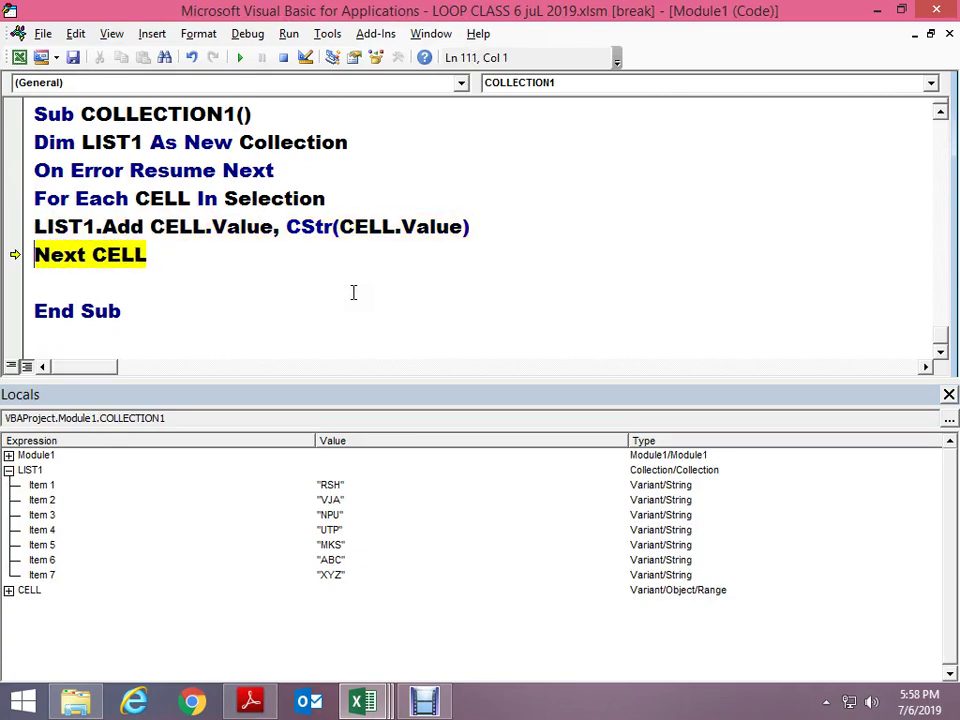
{"action": "key", "text": "F8"}
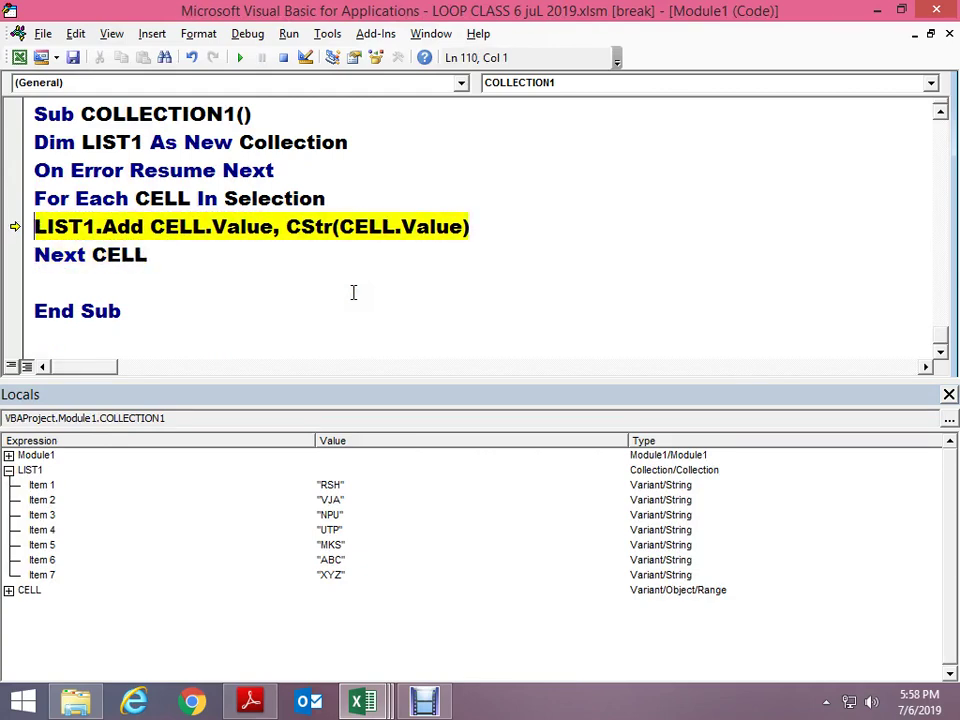
{"action": "key", "text": "F8"}
{"action": "key", "text": "F8"}
{"action": "key", "text": "F8"}
{"action": "key", "text": "F8"}
{"action": "key", "text": "F5"}
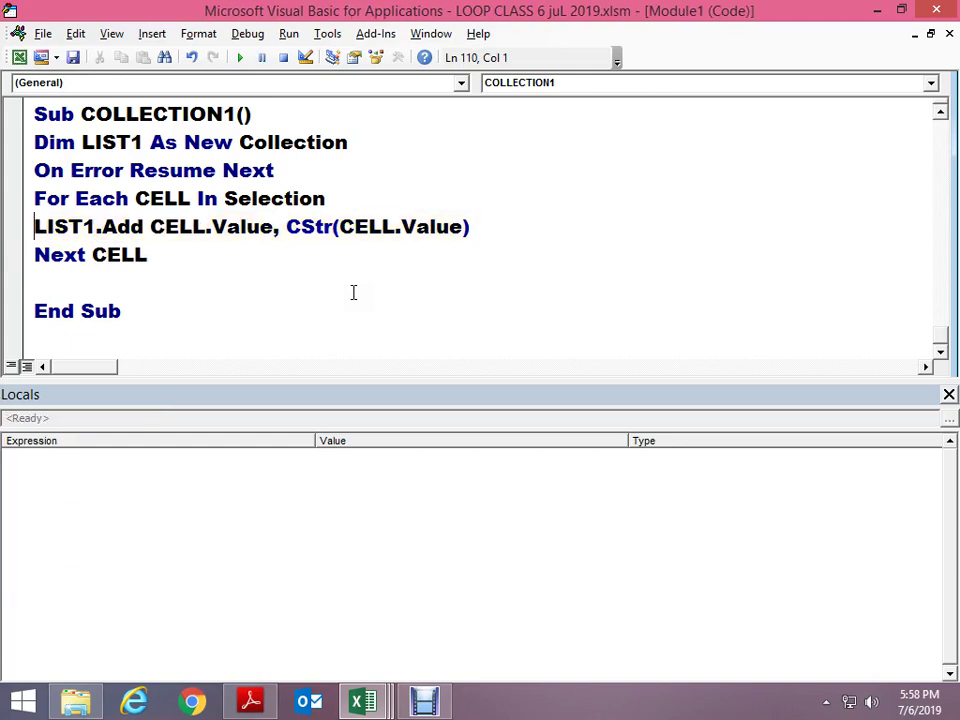
Type SVK into cell A61 below the list and switch back to the VBA editor
{"action": "mouse_move", "coordinate": [945, 36]}
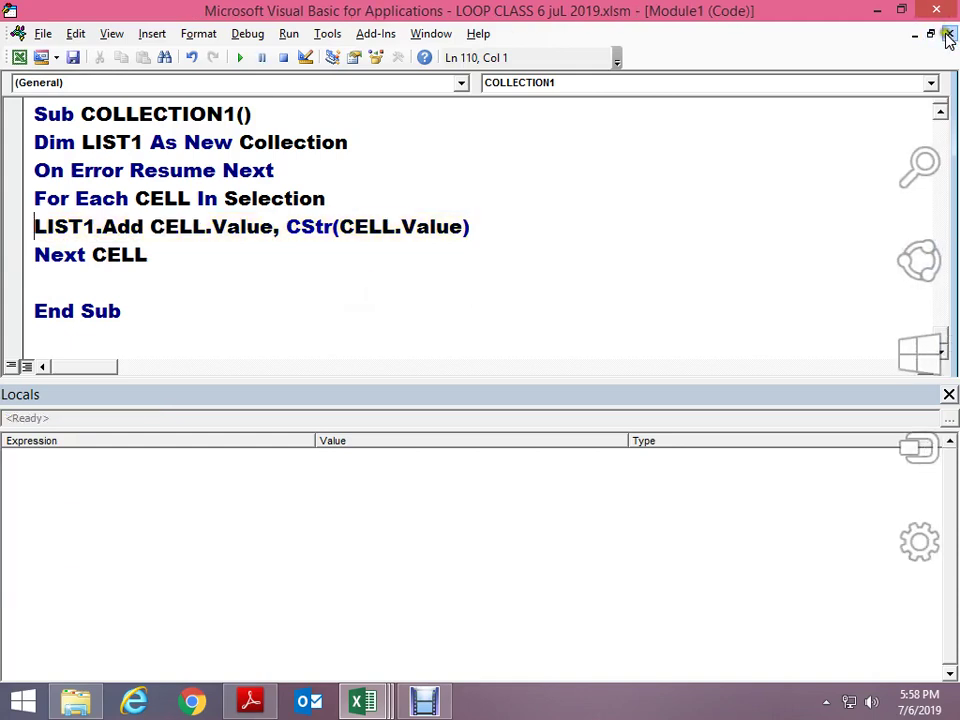
{"action": "key", "text": "alt+F11"}
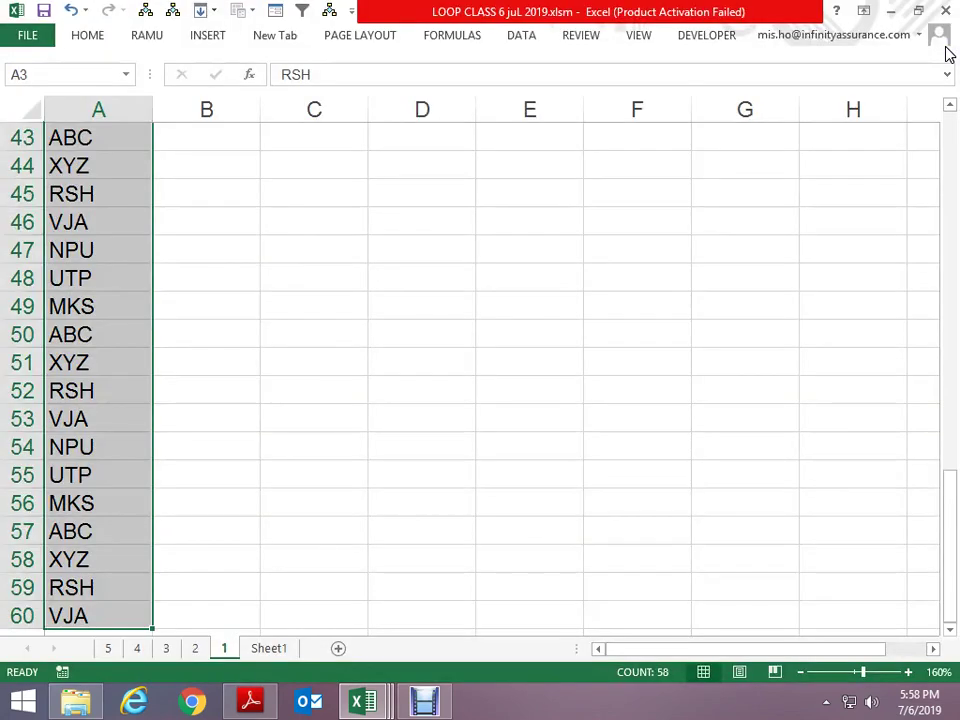
{"action": "key", "text": "ctrl+Home"}
{"action": "key", "text": "ctrl+Down"}
{"action": "key", "text": "Down"}
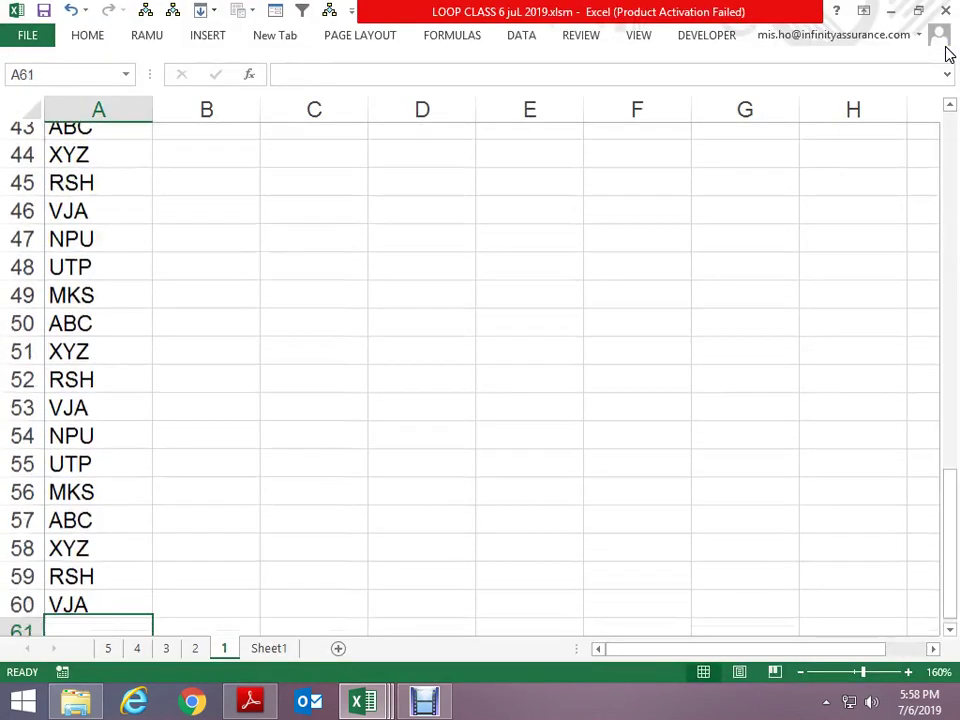
{"action": "type", "text": "SVK"}
{"action": "key", "text": "Return"}
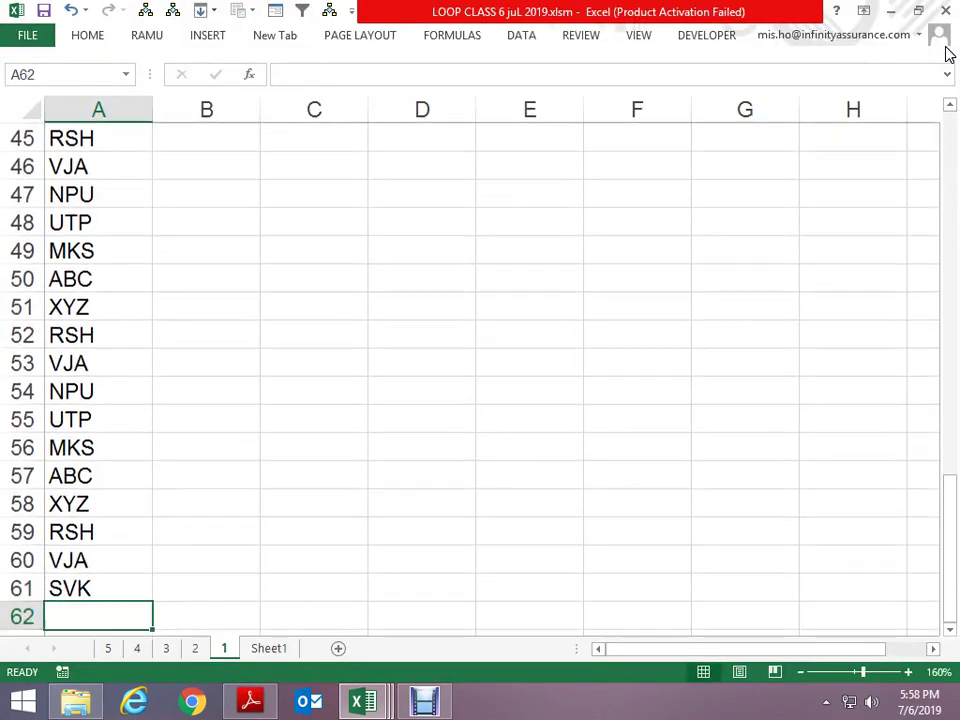
{"action": "key", "text": "alt+Tab"}
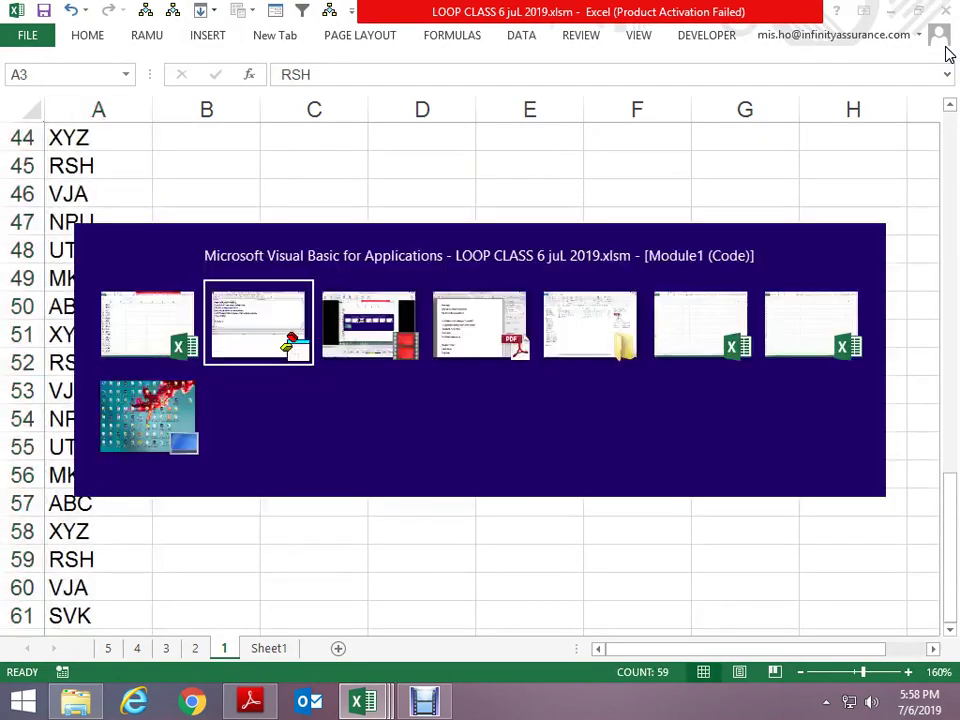
{"action": "key", "text": "alt+Tab"}
{"action": "key", "text": "alt+Tab"}
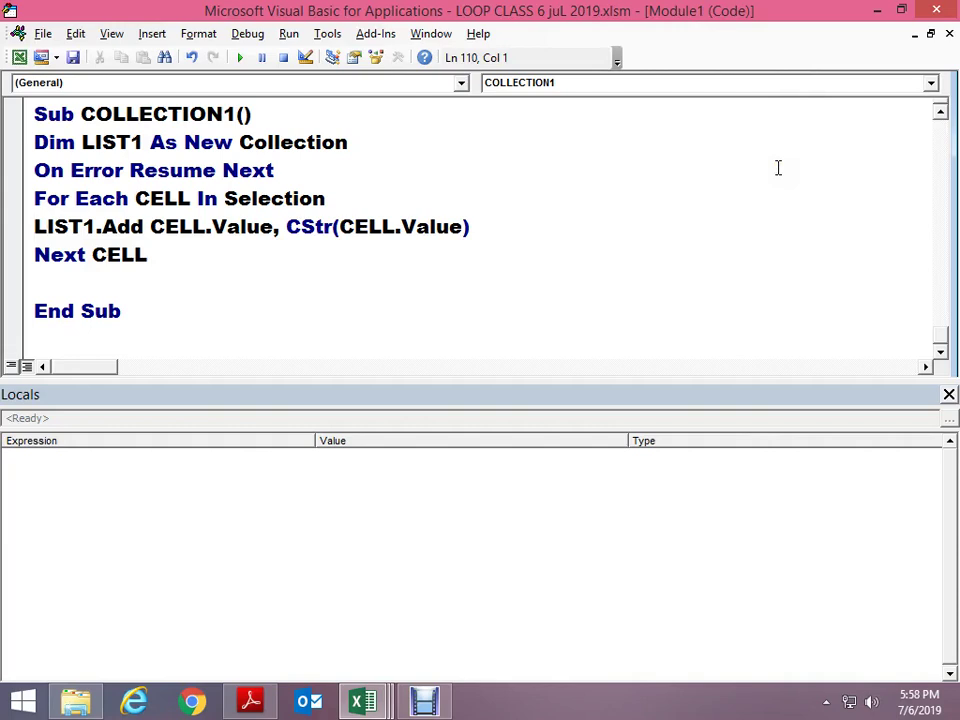
Step COLLECTION1 through its loop with F8 while LIST1 is expanded in Locals
{"action": "left_click", "coordinate": [299, 523]}
{"action": "left_click", "coordinate": [164, 198]}
{"action": "key", "text": "F8"}
{"action": "key", "text": "F8"}
{"action": "key", "text": "F8"}
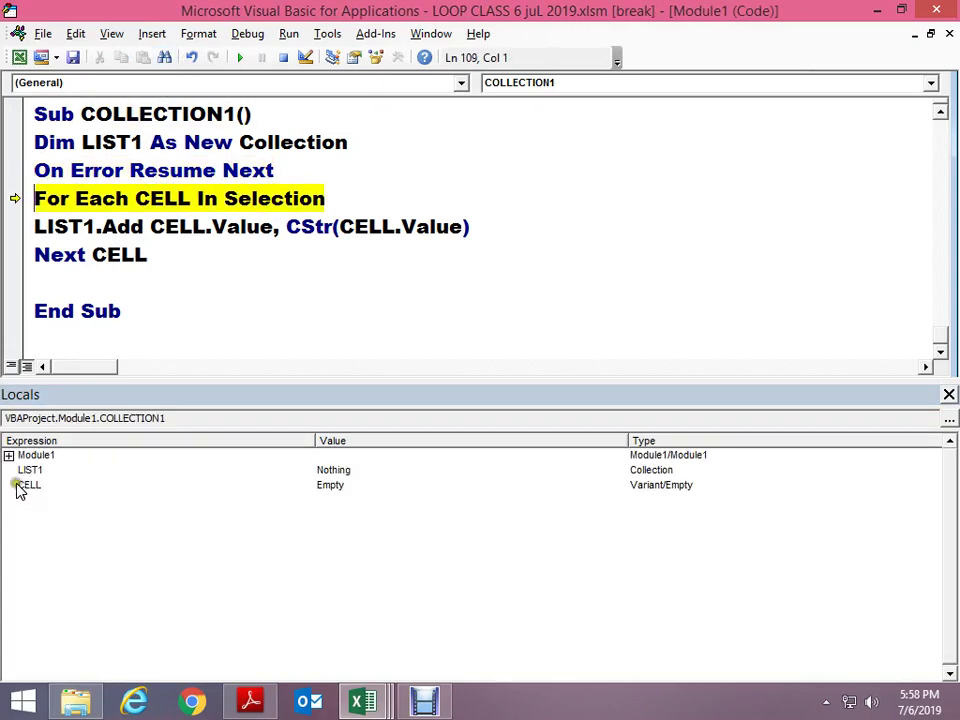
{"action": "key", "text": "F8"}
{"action": "key", "text": "F8"}
{"action": "left_click", "coordinate": [10, 470]}
{"action": "left_click", "coordinate": [8, 470]}
{"action": "key", "text": "F8"}
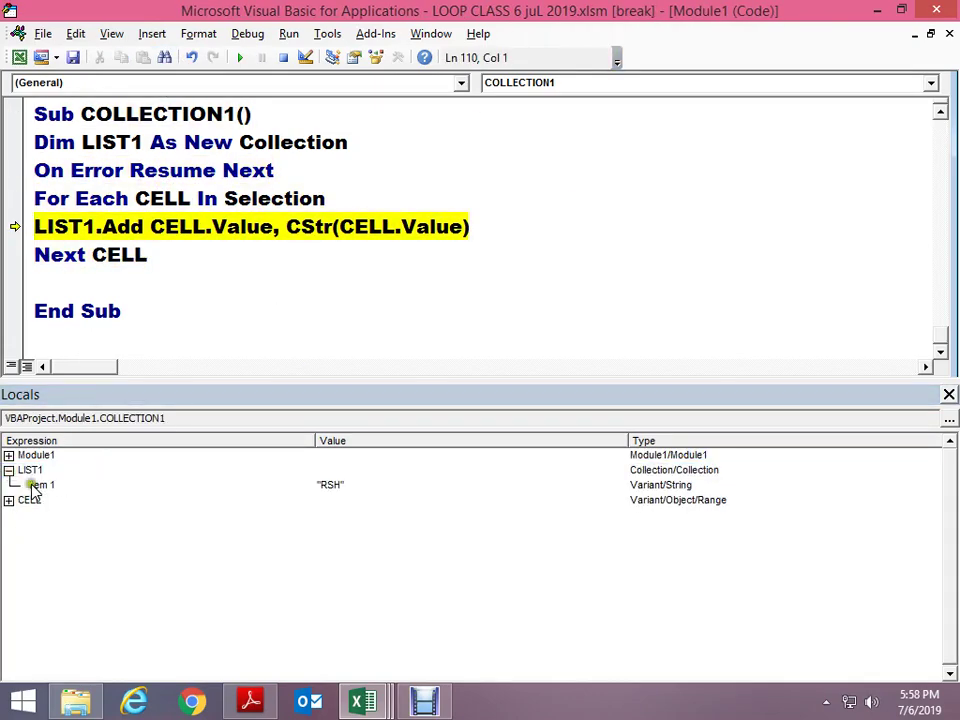
{"action": "key", "text": "F8"}
{"action": "key", "text": "F8"}
{"action": "key", "text": "F8"}
{"action": "key", "text": "F8"}
{"action": "key", "text": "F8"}
{"action": "key", "text": "F8"}
{"action": "key", "text": "F8"}
{"action": "key", "text": "F8"}
{"action": "key", "text": "F8"}
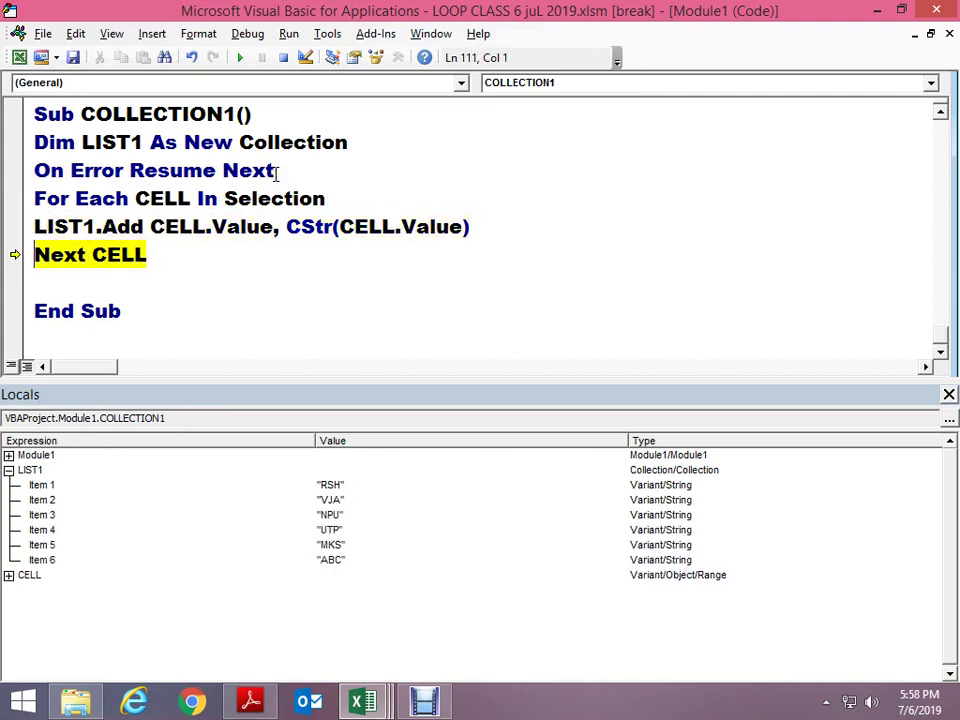
{"action": "key", "text": "F8"}
{"action": "key", "text": "F8"}
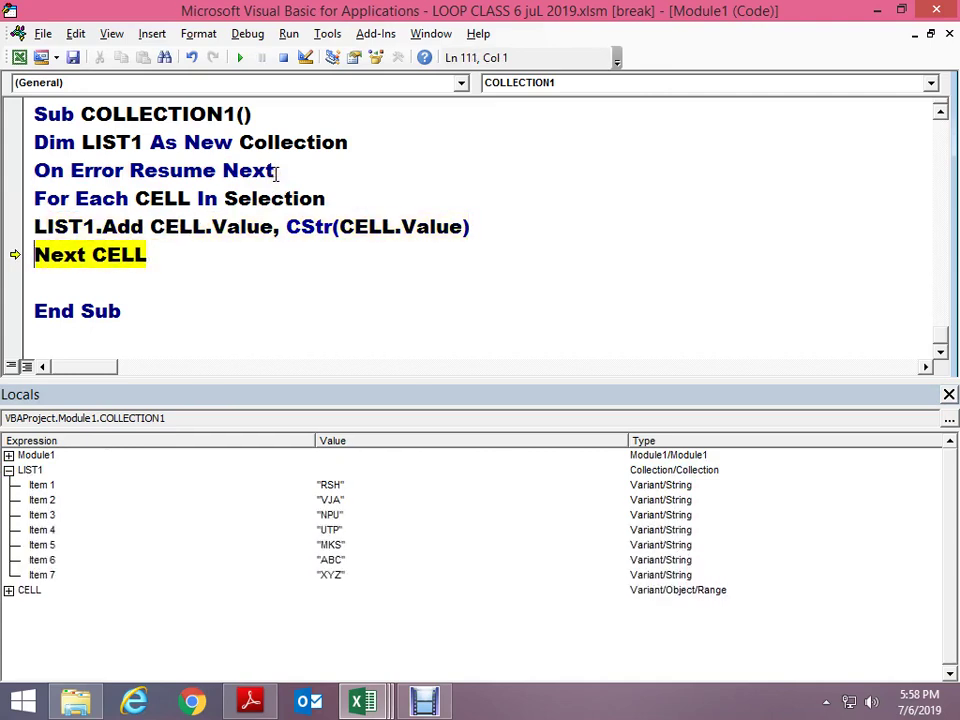
{"action": "key", "text": "F8"}
{"action": "key", "text": "F8"}
{"action": "key", "text": "F8"}
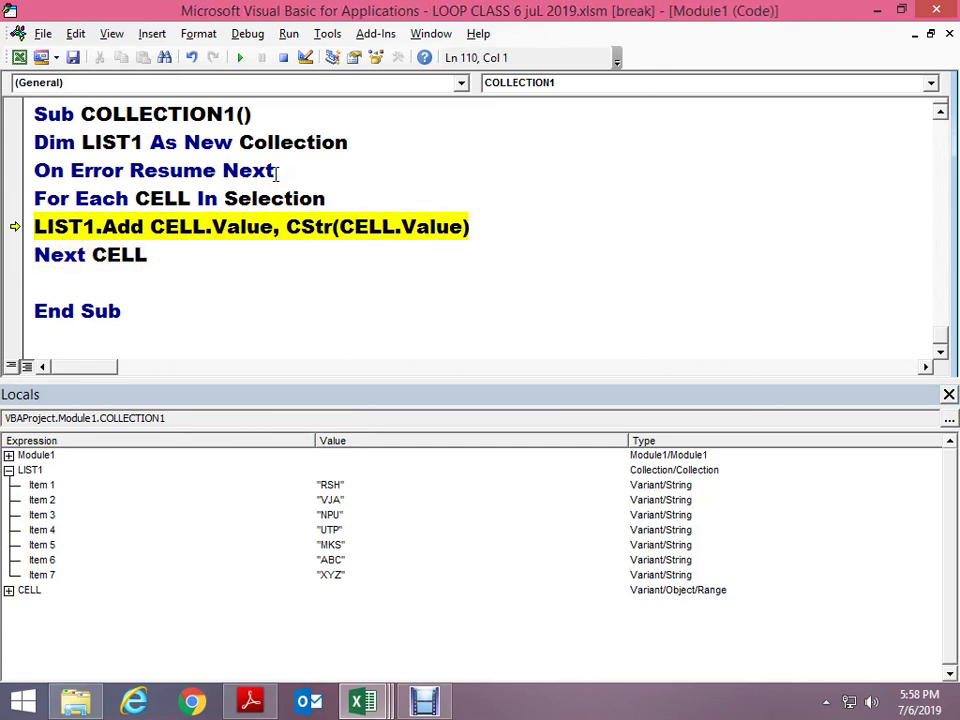
{"action": "key", "text": "F8"}
{"action": "key", "text": "F8"}
{"action": "key", "text": "F8"}
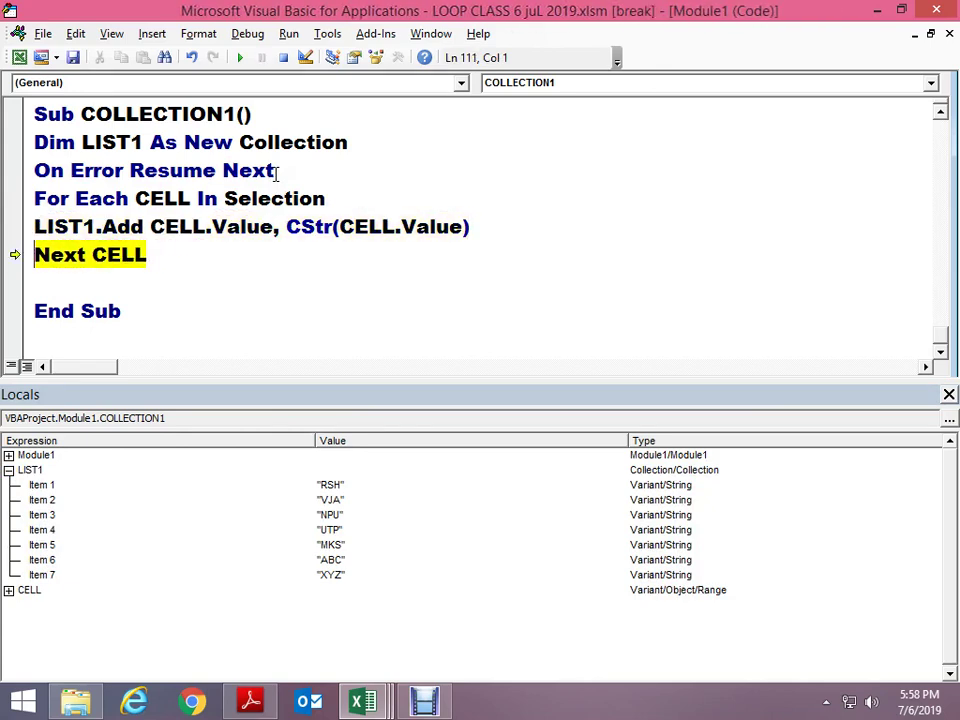
{"action": "key", "text": "F8"}
{"action": "key", "text": "F8"}
{"action": "key", "text": "F8"}
{"action": "key", "text": "F8"}
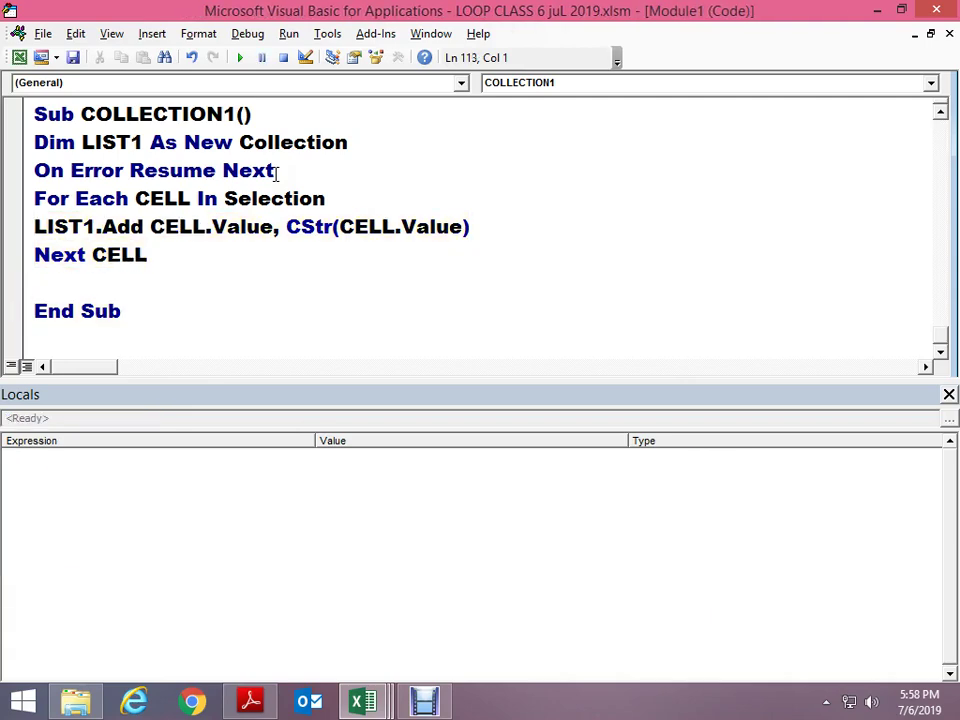
Restart COLLECTION1 and step more loop passes, LIST1 showing seven codes RSH to XYZ
{"action": "key", "text": "F8"}
{"action": "key", "text": "F8"}
{"action": "key", "text": "F8"}
{"action": "key", "text": "F8"}
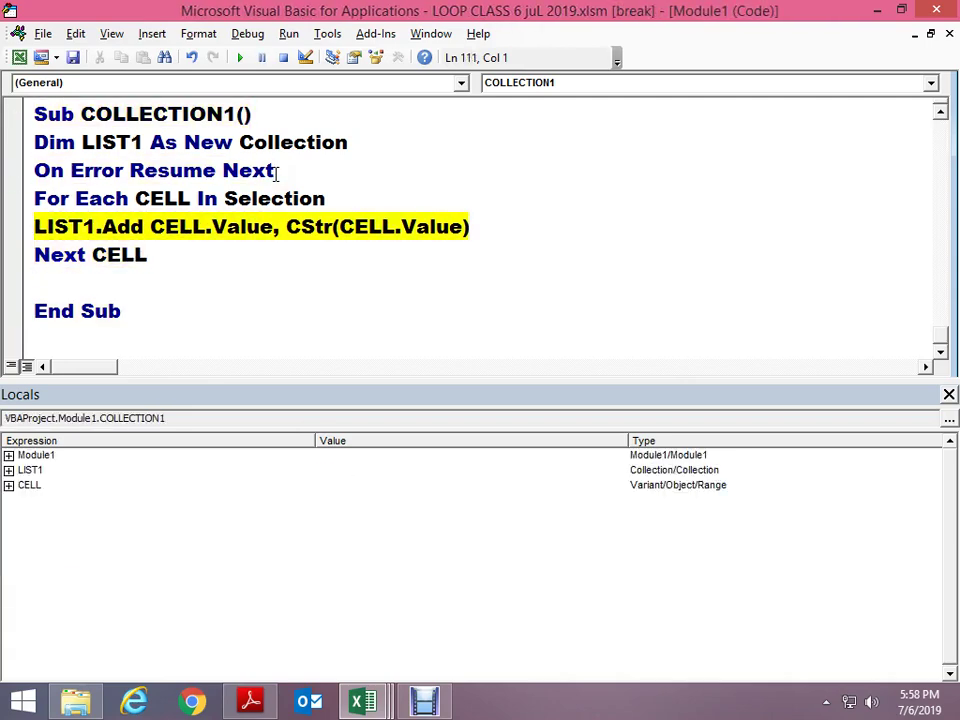
{"action": "left_click", "coordinate": [9, 470]}
{"action": "key", "text": "F8"}
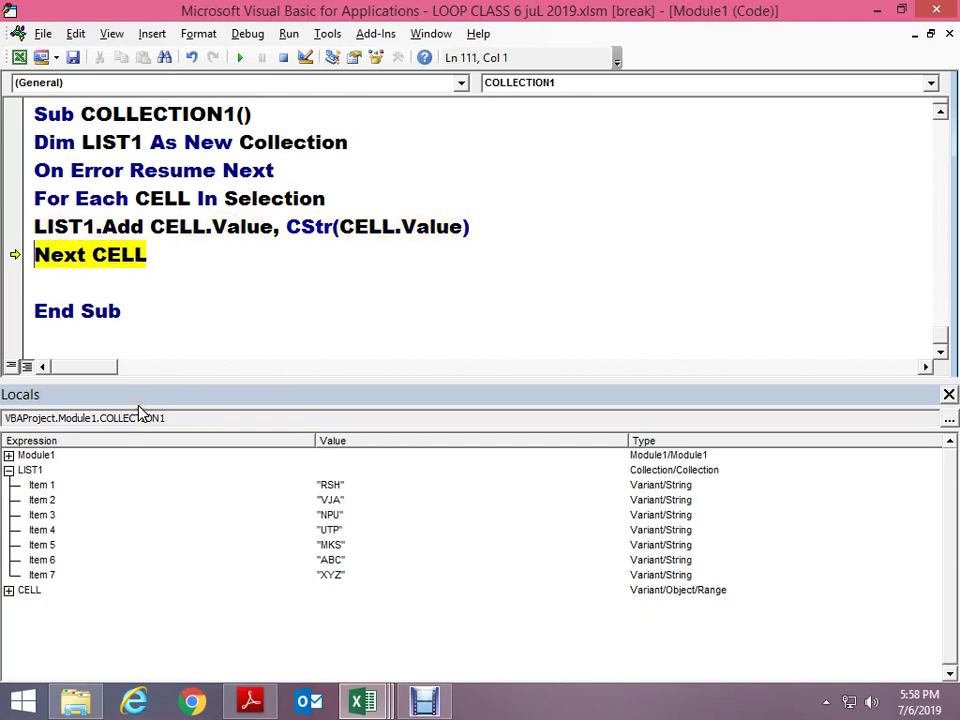
{"action": "key", "text": "F8"}
{"action": "key", "text": "F8"}
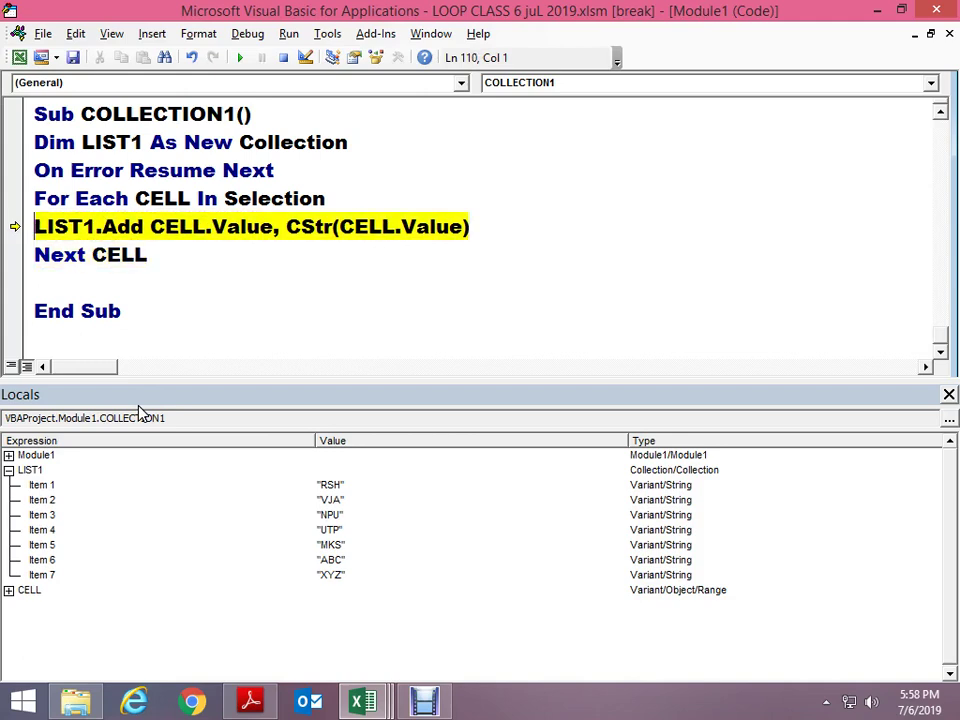
{"action": "key", "text": "F8"}
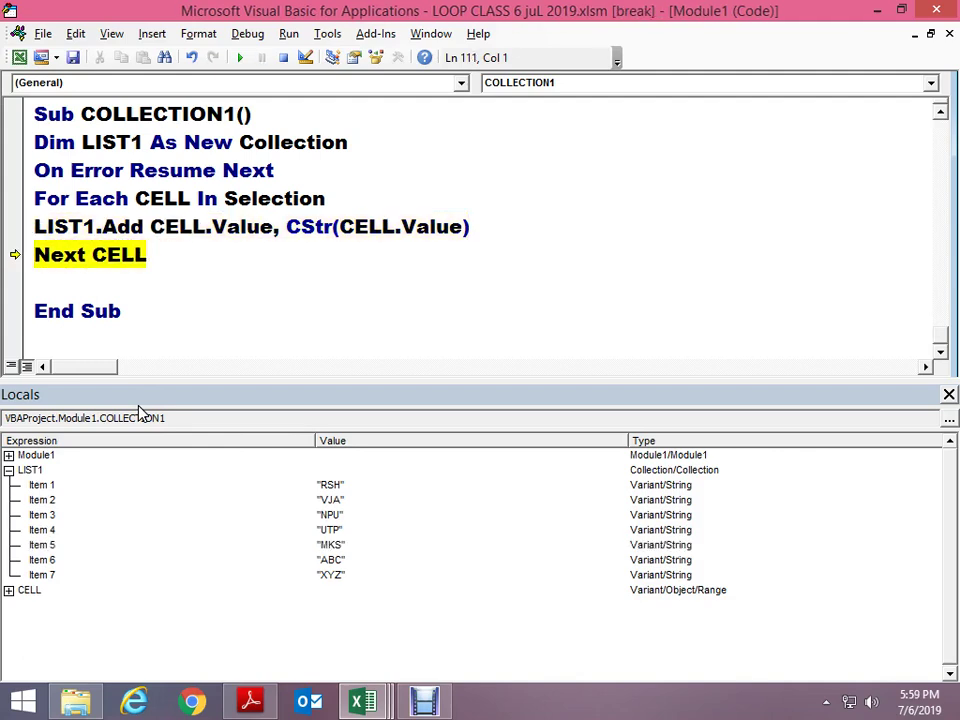
{"action": "key", "text": "F8"}
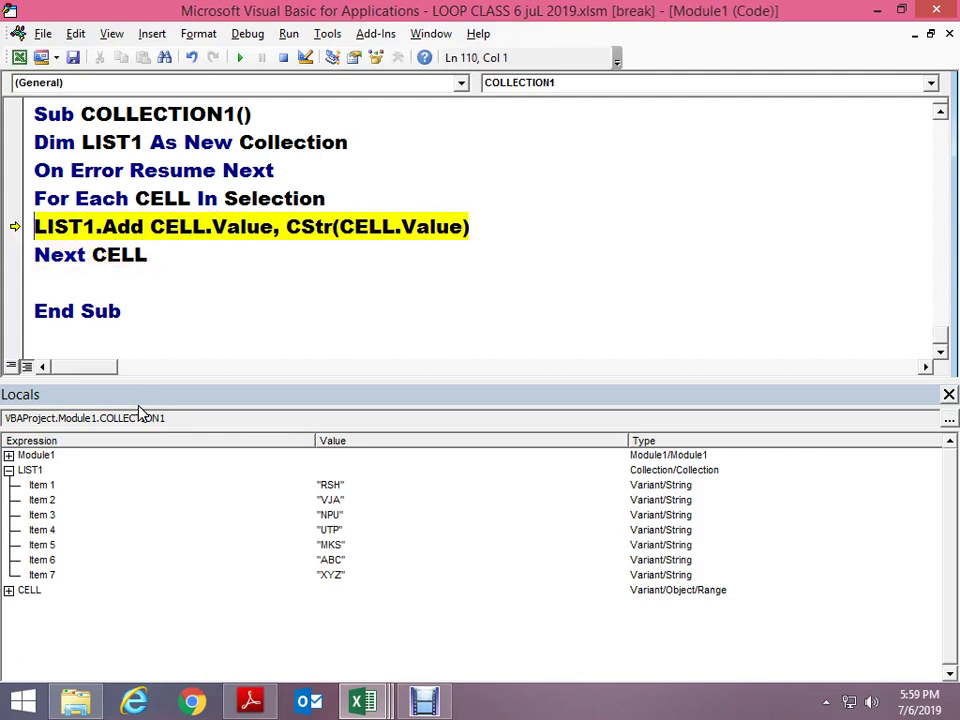
{"action": "key", "text": "F8"}
{"action": "key", "text": "F8"}
{"action": "key", "text": "F8"}
{"action": "key", "text": "F8"}
{"action": "key", "text": "F8"}
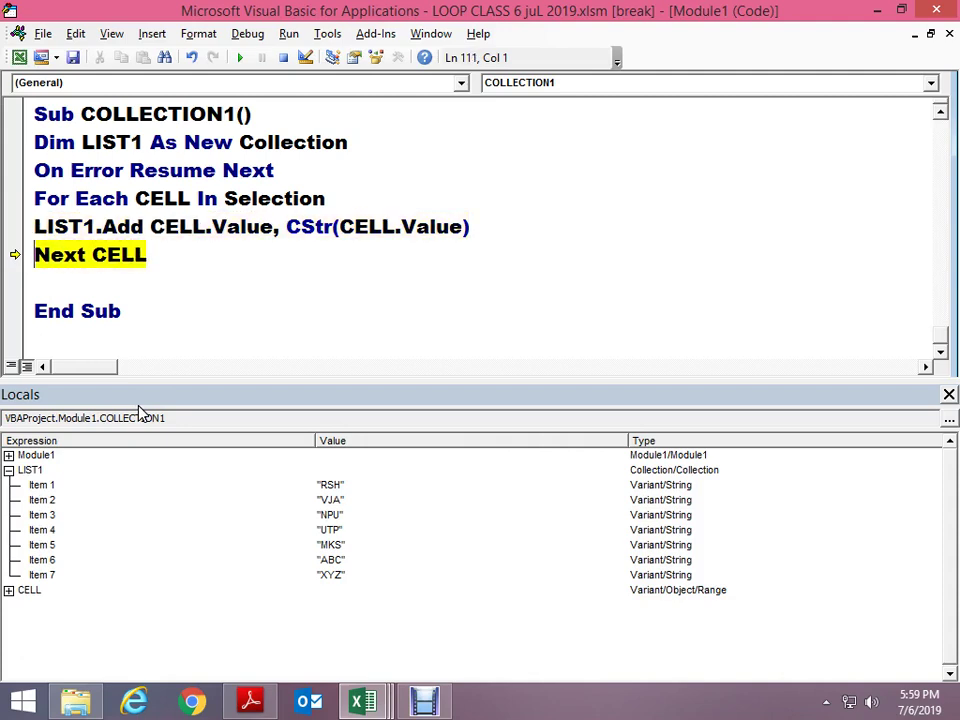
{"action": "key", "text": "F8"}
{"action": "key", "text": "F8"}
{"action": "key", "text": "F8"}
{"action": "key", "text": "F8"}
{"action": "key", "text": "F8"}
{"action": "key", "text": "F8"}
{"action": "key", "text": "F8"}
{"action": "key", "text": "F8"}
{"action": "key", "text": "F8"}
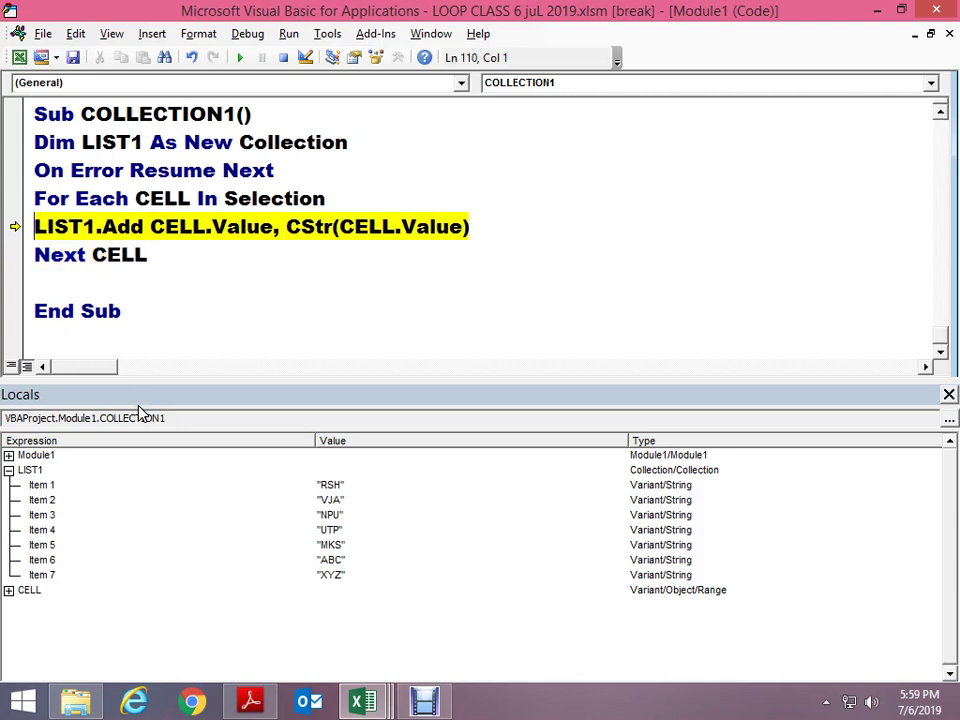
{"action": "key", "text": "F8"}
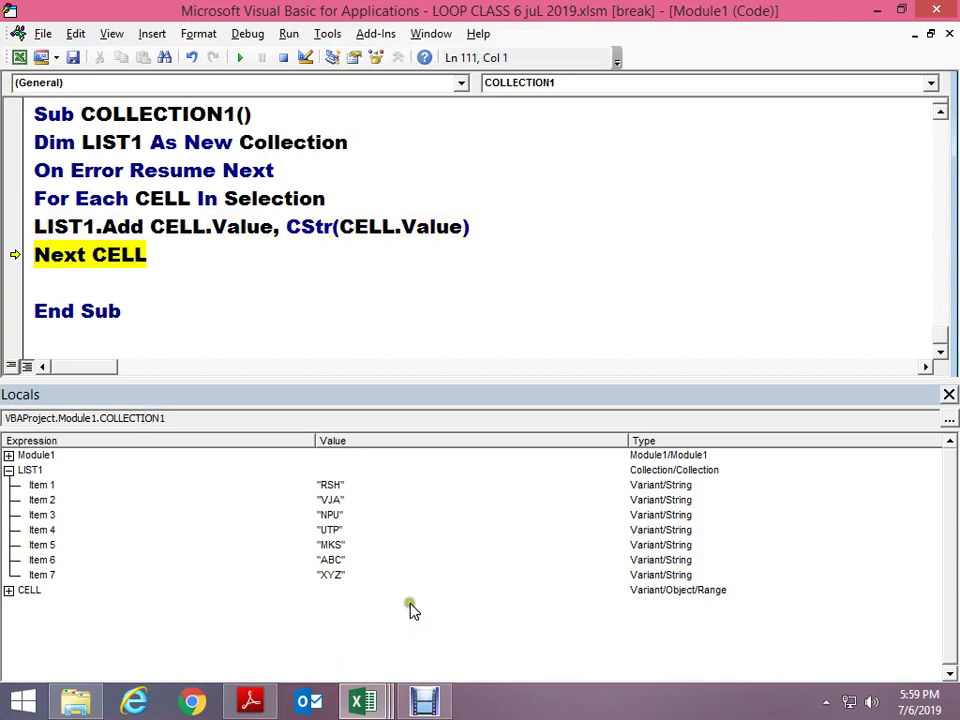
Expand CELL in the Locals window and browse its properties, such as Formula "ABC"
{"action": "left_click", "coordinate": [8, 590]}
{"action": "scroll", "coordinate": [517, 455], "scroll_direction": "down", "scroll_amount": 4}
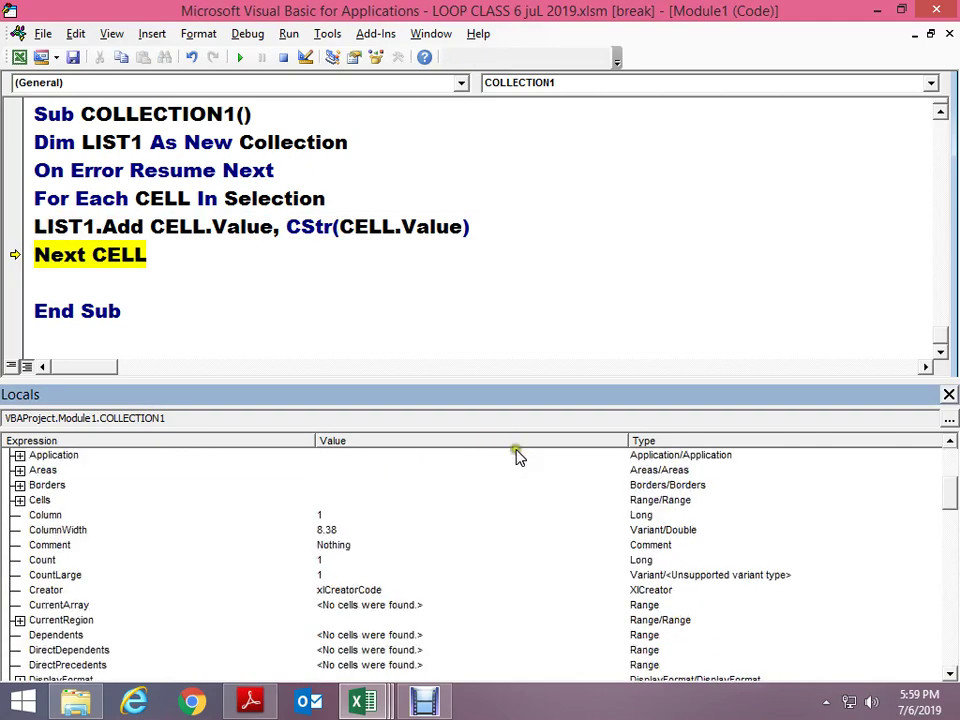
{"action": "scroll", "coordinate": [606, 561], "scroll_direction": "down", "scroll_amount": 3}
{"action": "scroll", "coordinate": [606, 566], "scroll_direction": "down", "scroll_amount": 5}
{"action": "scroll", "coordinate": [606, 566], "scroll_direction": "down", "scroll_amount": 5}
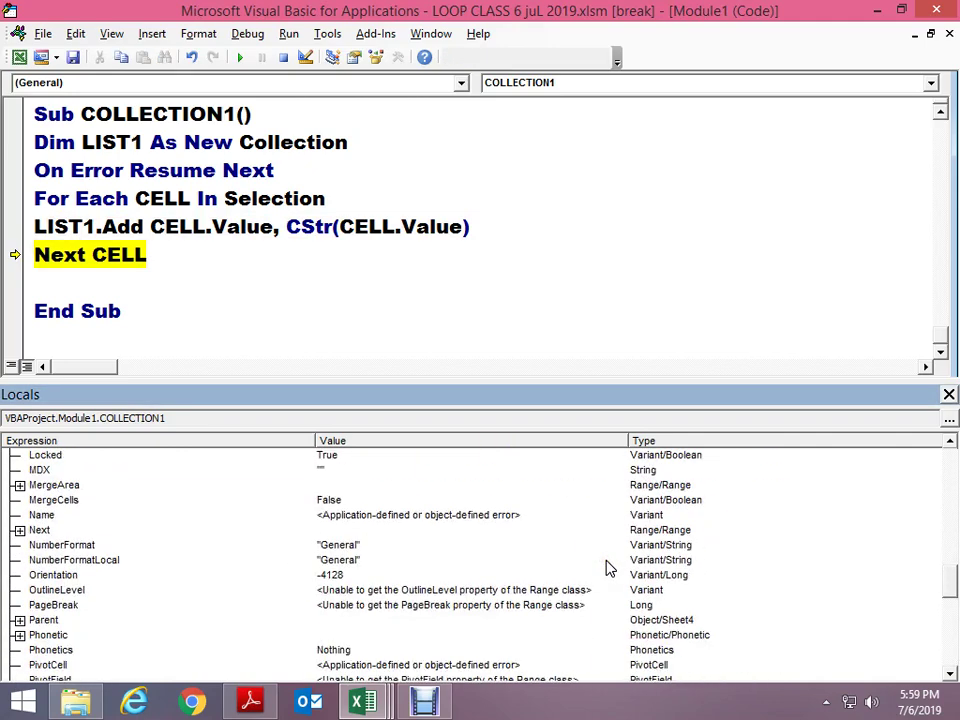
{"action": "scroll", "coordinate": [609, 568], "scroll_direction": "down", "scroll_amount": 5}
{"action": "scroll", "coordinate": [609, 568], "scroll_direction": "down", "scroll_amount": 5}
{"action": "scroll", "coordinate": [606, 566], "scroll_direction": "up", "scroll_amount": 1}
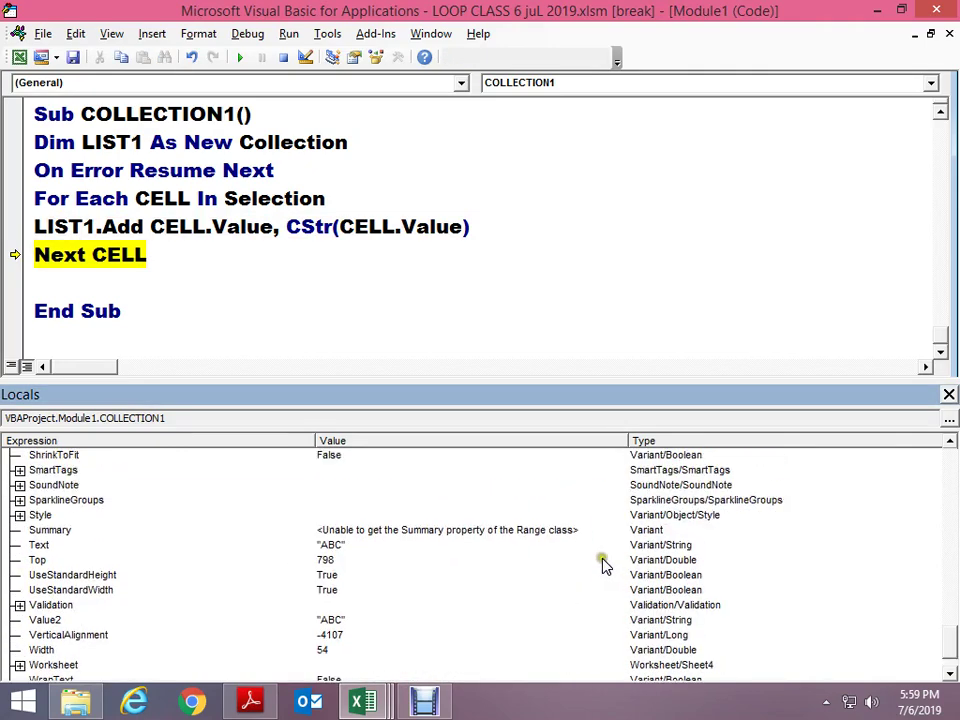
{"action": "scroll", "coordinate": [603, 566], "scroll_direction": "up", "scroll_amount": 3}
{"action": "scroll", "coordinate": [603, 566], "scroll_direction": "up", "scroll_amount": 2}
{"action": "scroll", "coordinate": [602, 566], "scroll_direction": "up", "scroll_amount": 6}
{"action": "scroll", "coordinate": [603, 566], "scroll_direction": "up", "scroll_amount": 5}
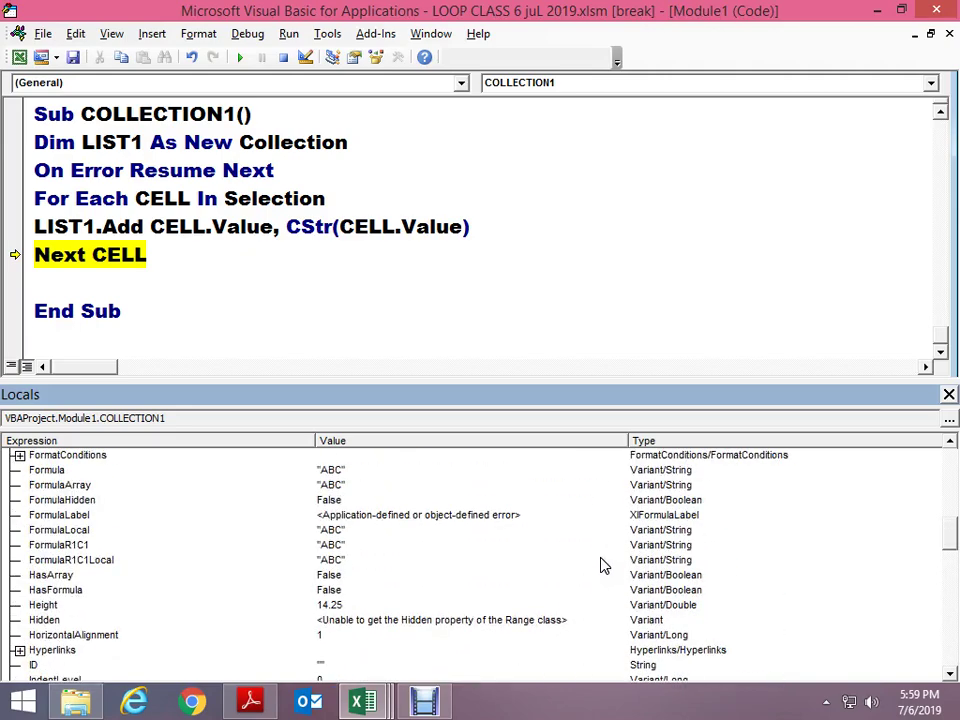
{"action": "scroll", "coordinate": [603, 566], "scroll_direction": "up", "scroll_amount": 4}
{"action": "scroll", "coordinate": [603, 566], "scroll_direction": "up", "scroll_amount": 3}
{"action": "scroll", "coordinate": [603, 566], "scroll_direction": "up", "scroll_amount": 3}
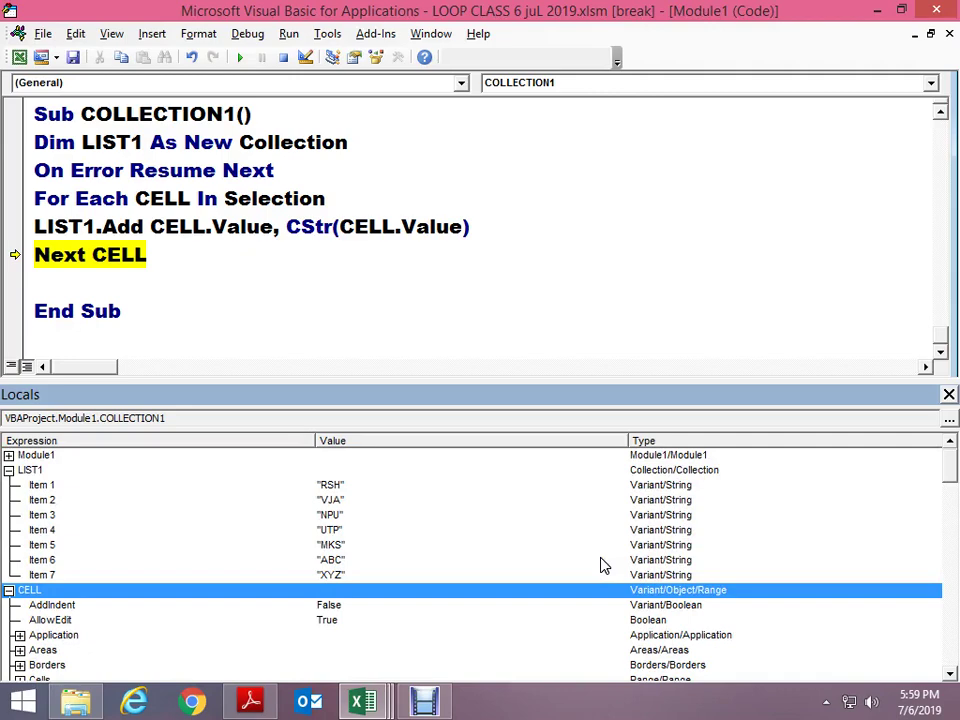
{"action": "scroll", "coordinate": [603, 566], "scroll_direction": "down", "scroll_amount": 3}
{"action": "scroll", "coordinate": [603, 566], "scroll_direction": "down", "scroll_amount": 3}
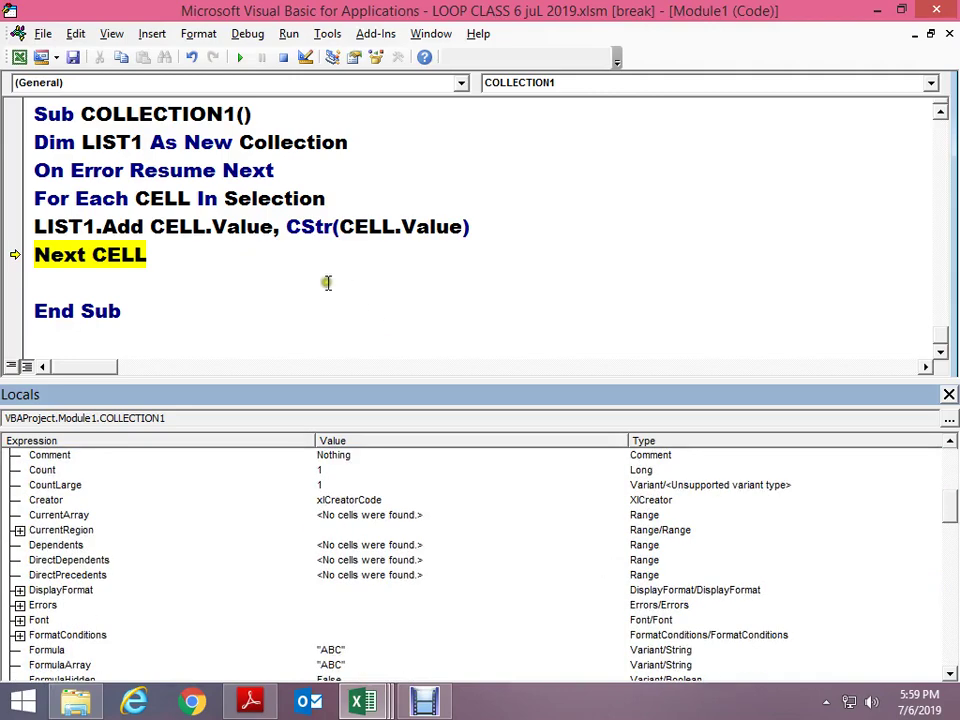
Step to the next iteration and add a 'MsgBox CELL.Address' line below LIST1.Add
{"action": "key", "text": "F8"}
{"action": "left_click", "coordinate": [489, 239]}
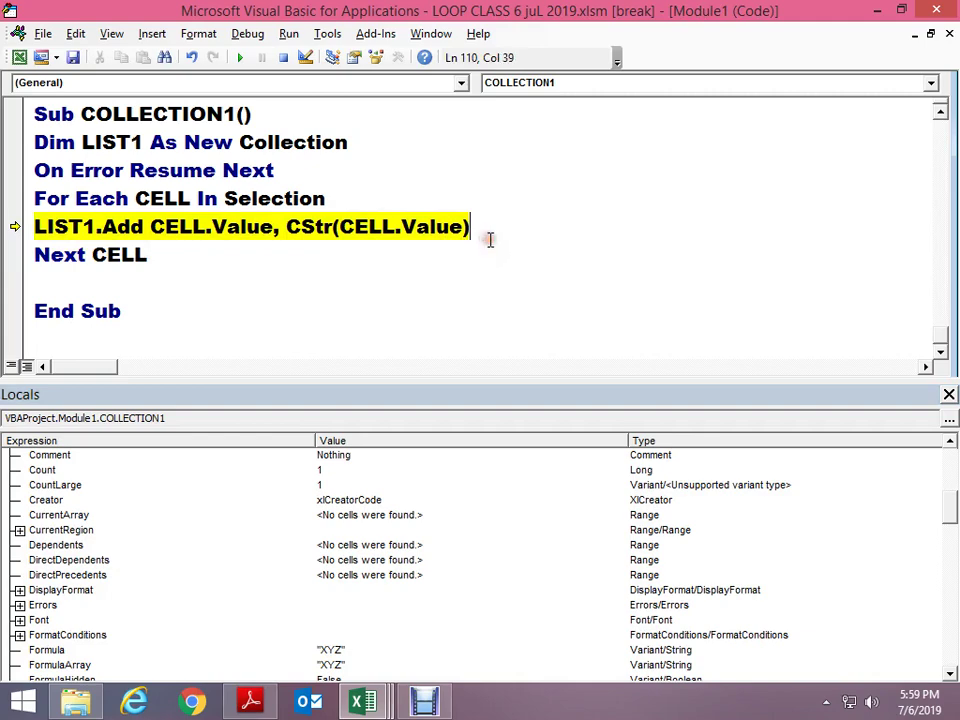
{"action": "key", "text": "Return"}
{"action": "type", "text": "JS"}
{"action": "key", "text": "BackSpace"}
{"action": "key", "text": "BackSpace"}
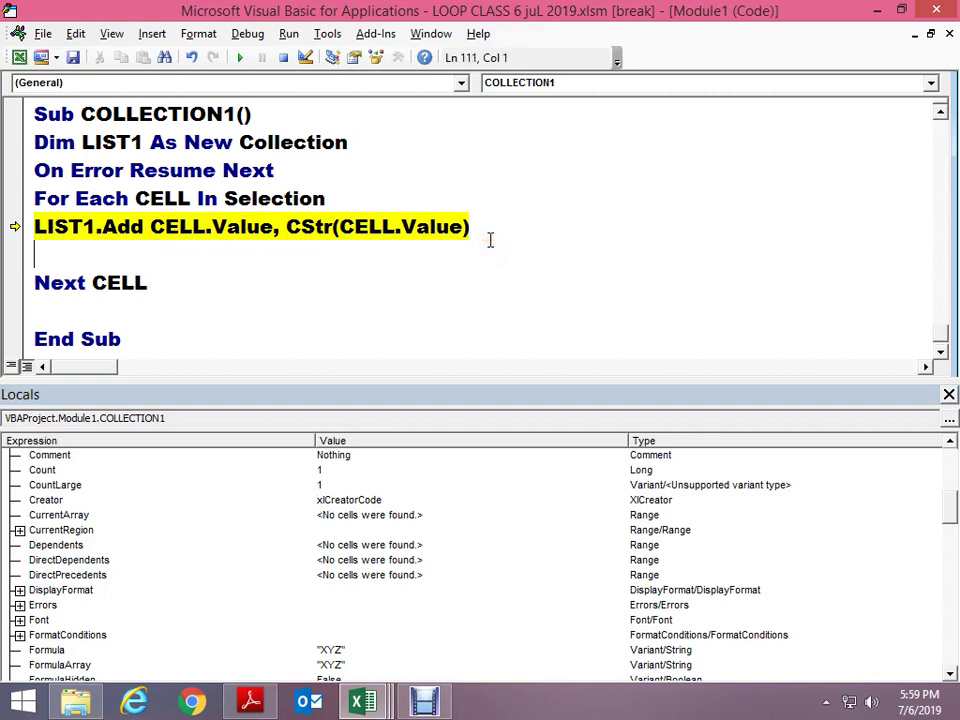
{"action": "type", "text": "NSGVI"}
{"action": "key", "text": "BackSpace"}
{"action": "key", "text": "BackSpace"}
{"action": "key", "text": "BackSpace"}
{"action": "key", "text": "BackSpace"}
{"action": "key", "text": "BackSpace"}
{"action": "type", "text": "MSGB"}
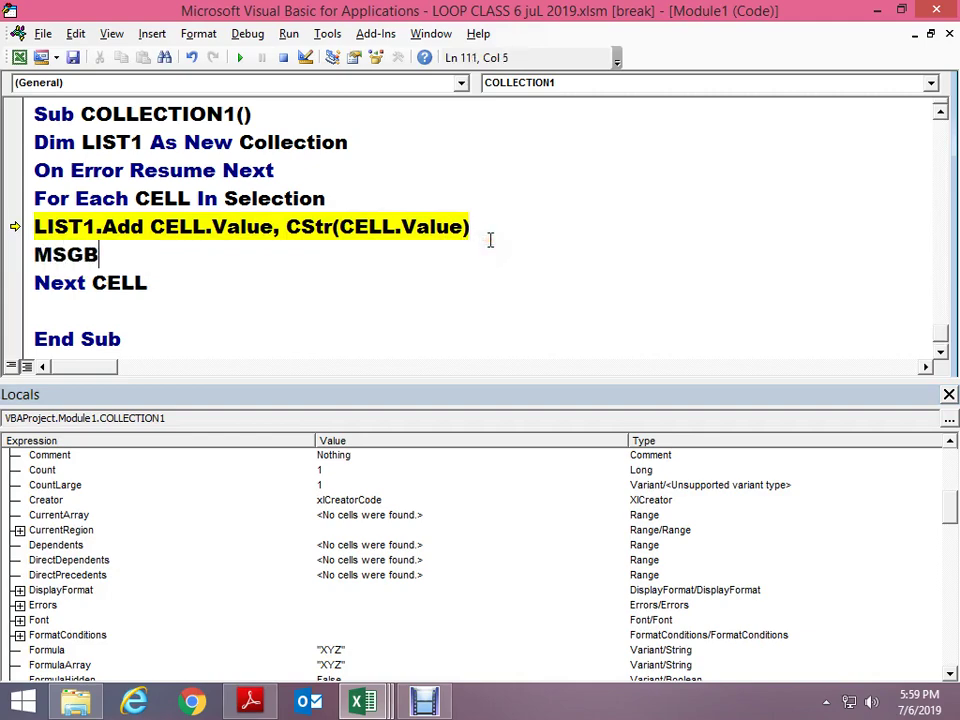
{"action": "type", "text": "OX CELL.ADDRE"}
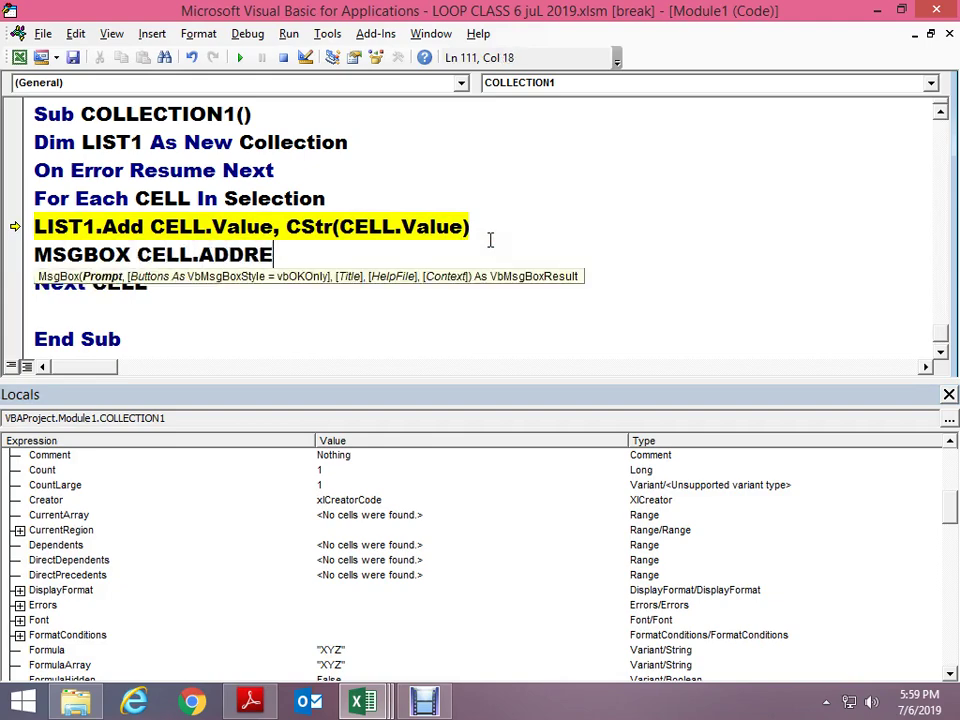
{"action": "type", "text": "SS"}
{"action": "key", "text": "Down"}
{"action": "key", "text": "Up"}
Step through the MsgBox line to show $A$58, dismiss it, and return to the code
{"action": "key", "text": "F8"}
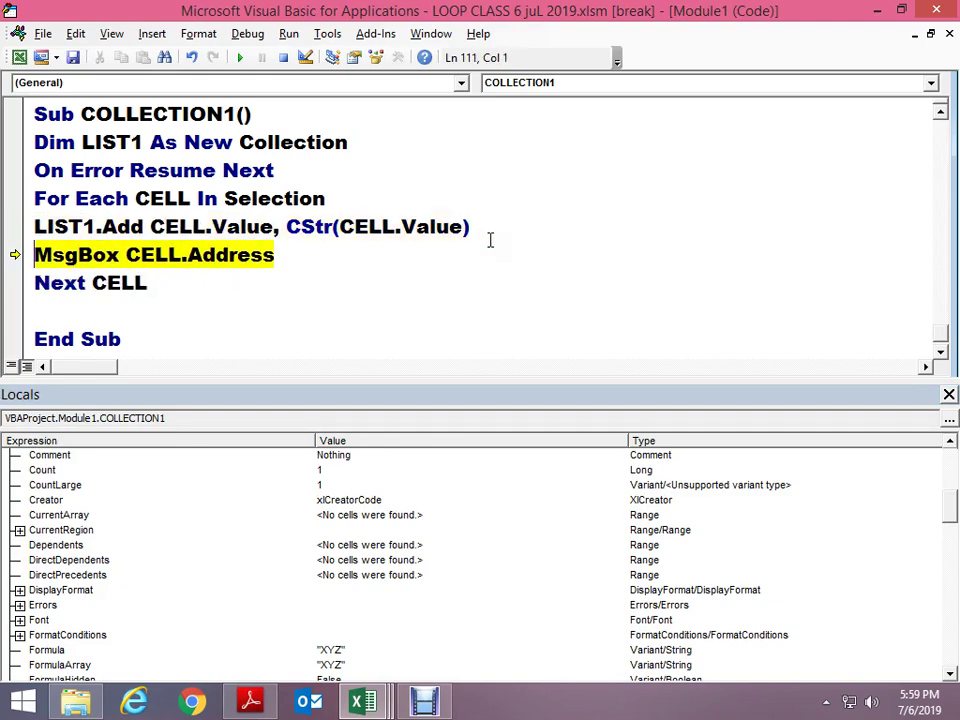
{"action": "key", "text": "F8"}
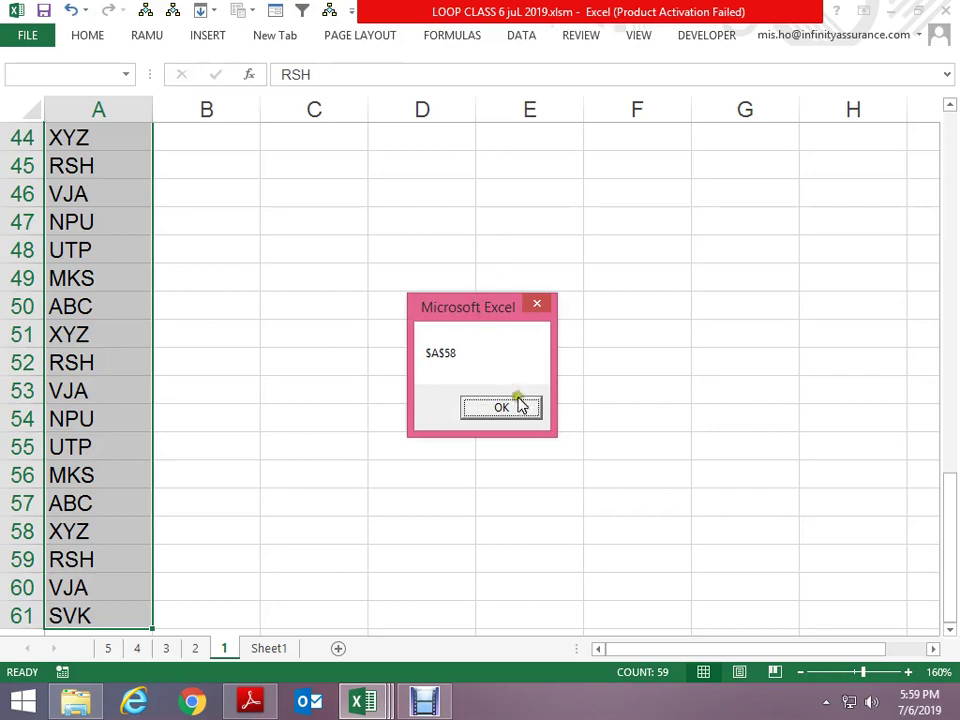
{"action": "left_click", "coordinate": [518, 410]}
{"action": "scroll", "coordinate": [51, 538], "scroll_direction": "down", "scroll_amount": 3}
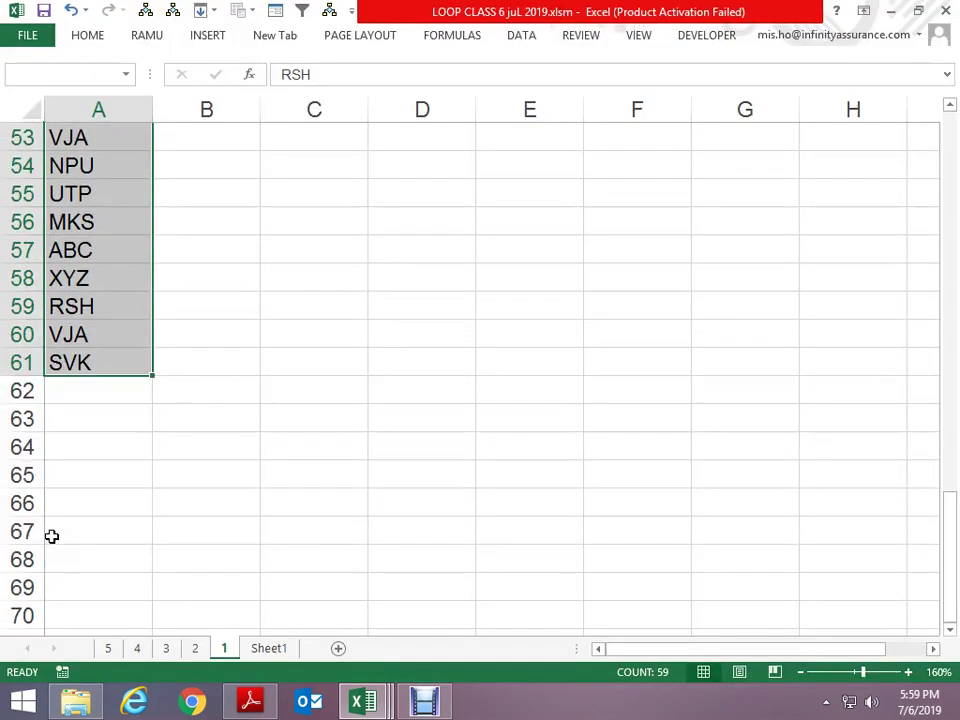
{"action": "key", "text": "alt+F11"}
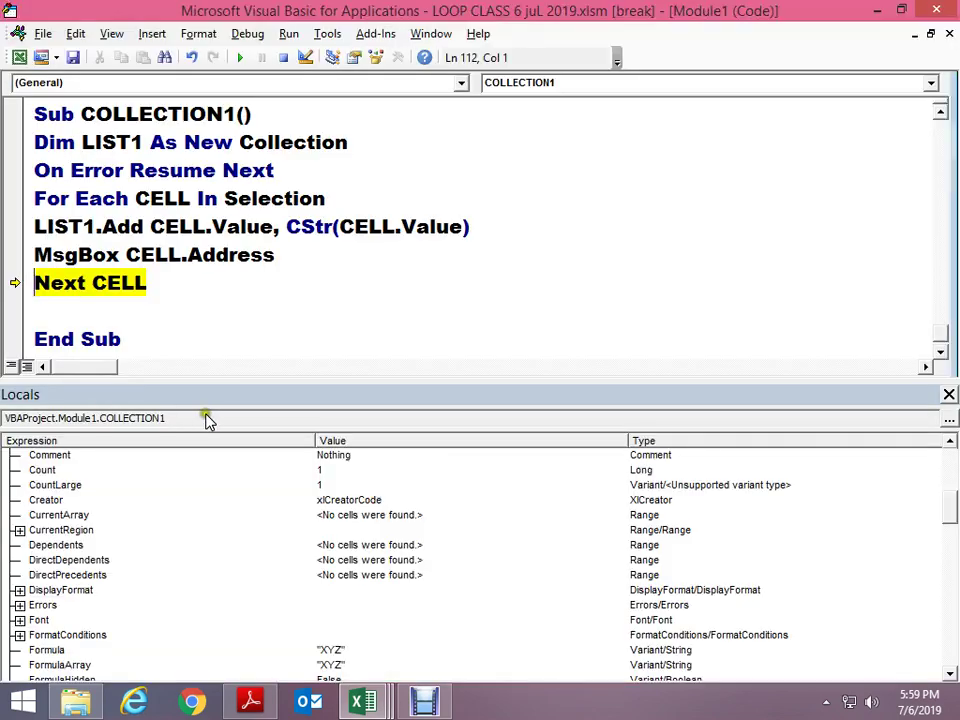
Comment out the MsgBox CELL.Address line and collapse CELL in Locals
{"action": "type", "text": "'"}
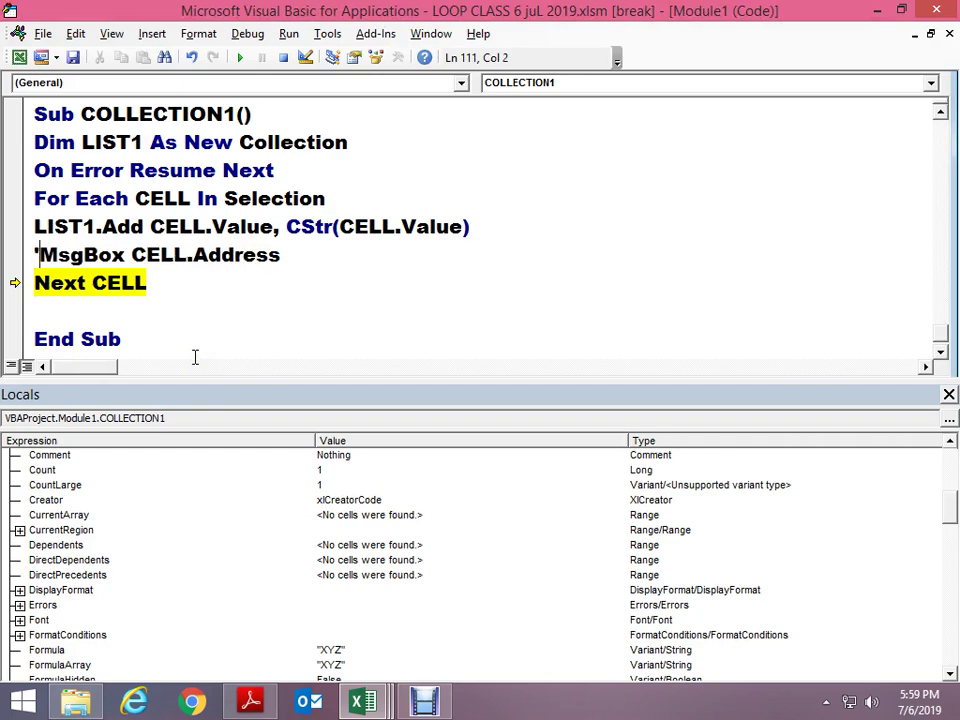
{"action": "scroll", "coordinate": [45, 545], "scroll_direction": "up", "scroll_amount": 5}
{"action": "scroll", "coordinate": [169, 538], "scroll_direction": "down", "scroll_amount": 3}
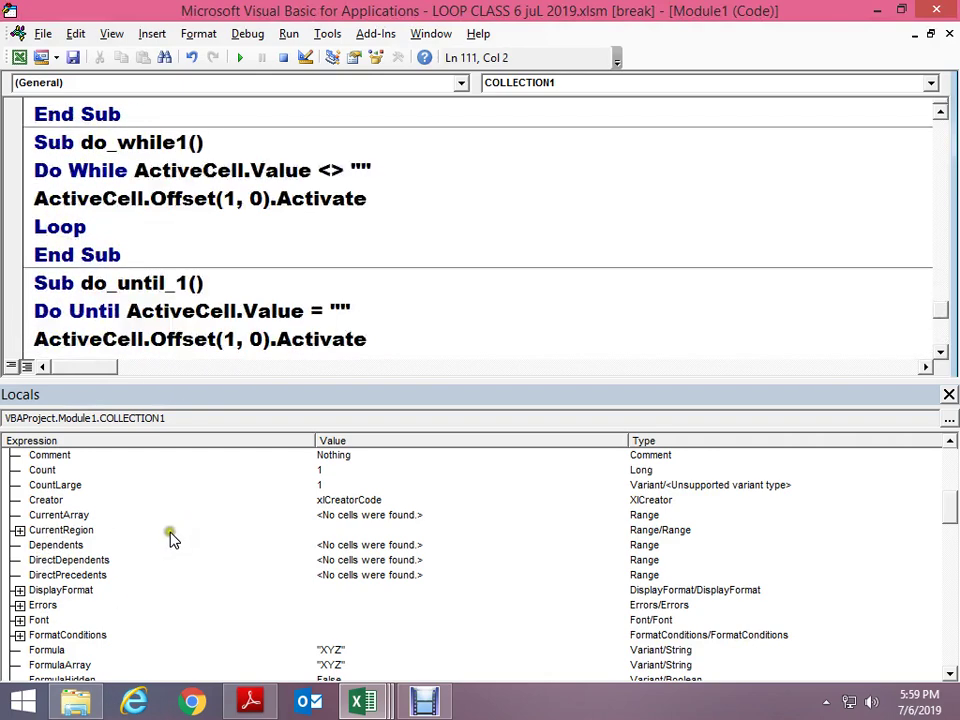
{"action": "scroll", "coordinate": [190, 242], "scroll_direction": "down", "scroll_amount": 2}
{"action": "scroll", "coordinate": [950, 540], "scroll_direction": "up", "scroll_amount": 1}
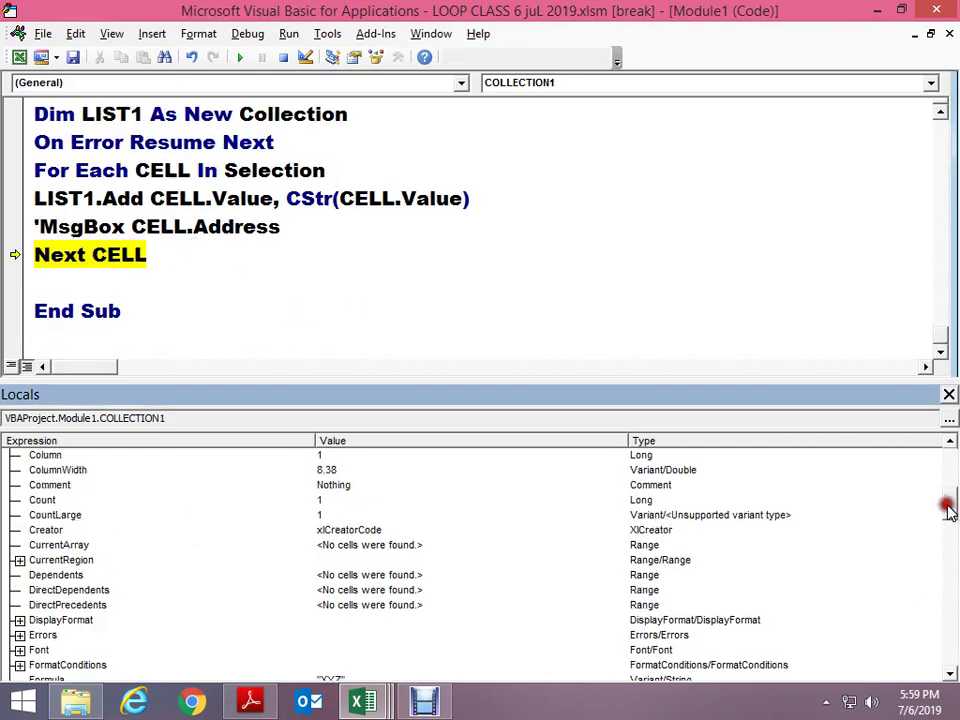
{"action": "scroll", "coordinate": [951, 470], "scroll_direction": "up", "scroll_amount": 6}
{"action": "left_click", "coordinate": [8, 590]}
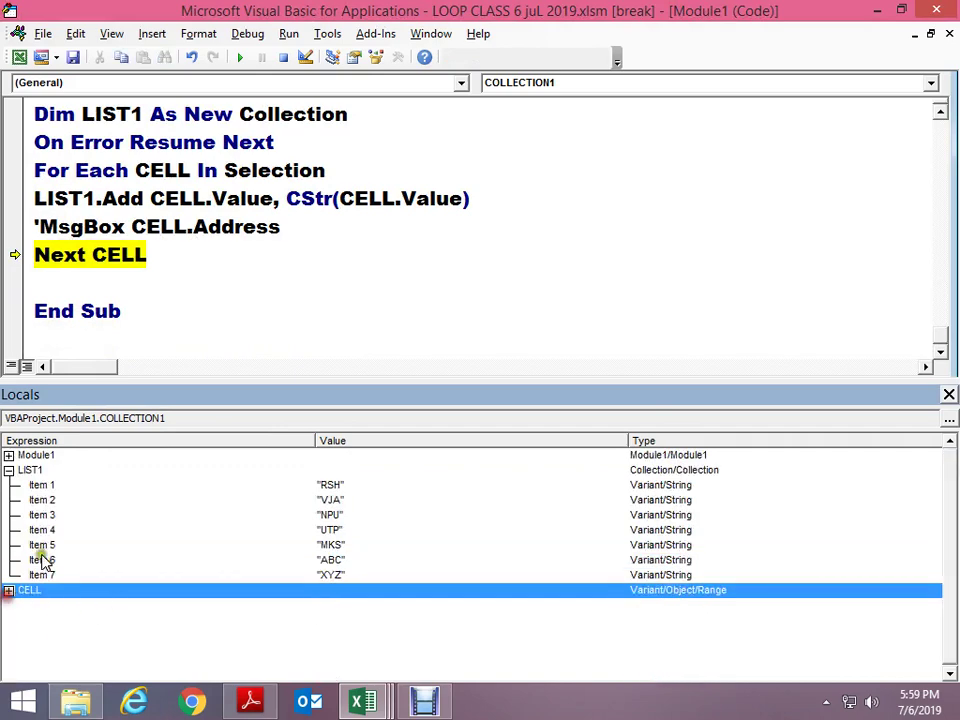
Step through the remaining iterations to End Sub, adding SVK as the eighth unique item
{"action": "key", "text": "F8"}
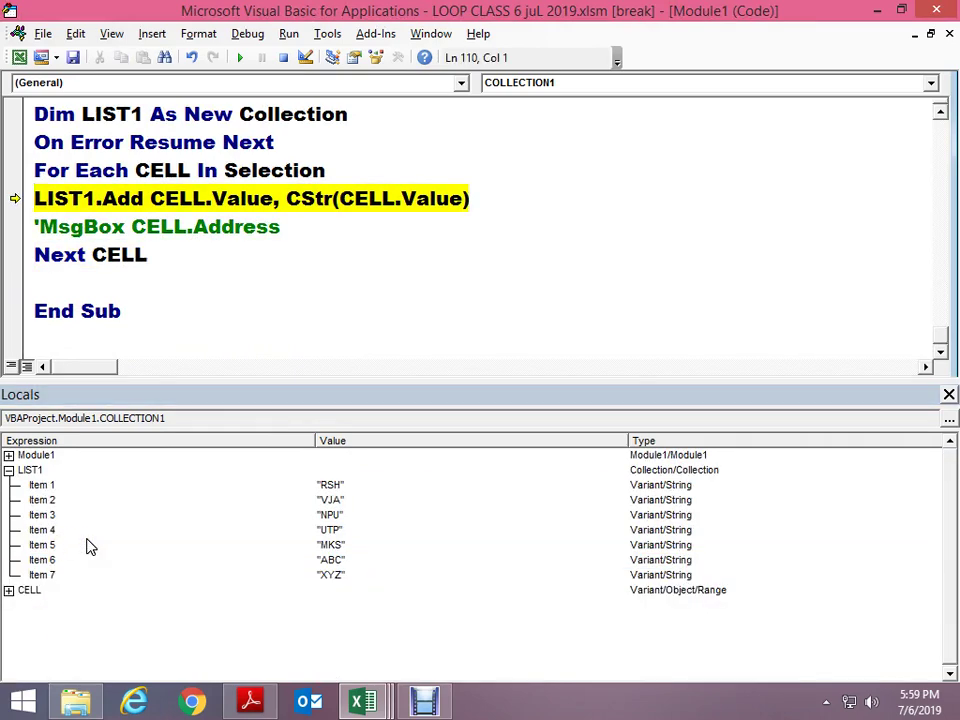
{"action": "key", "text": "F8"}
{"action": "key", "text": "F8"}
{"action": "key", "text": "F8"}
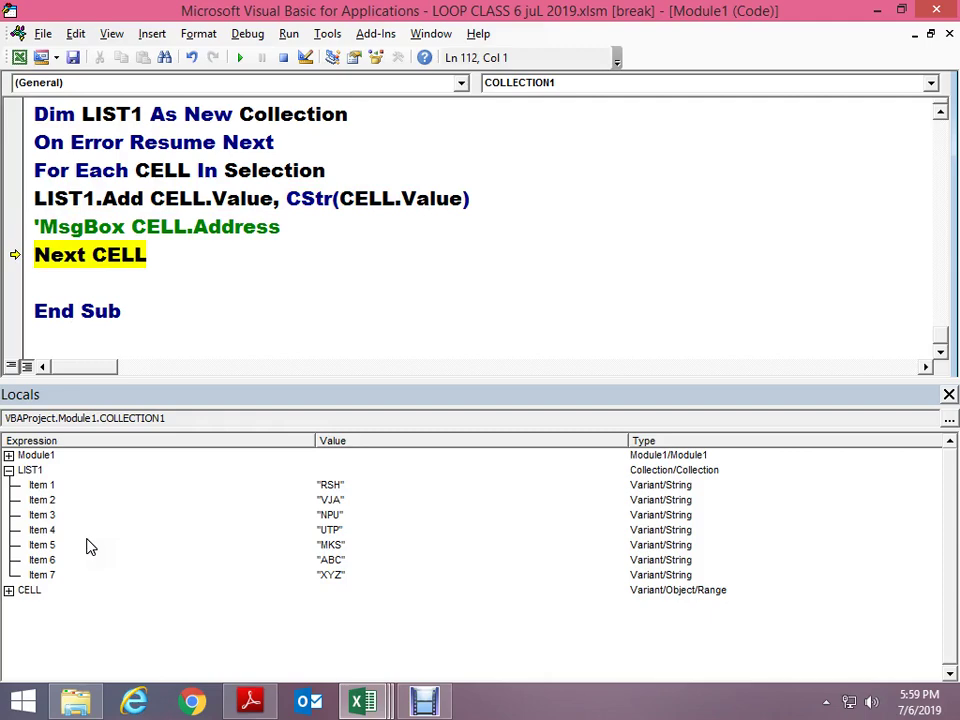
{"action": "key", "text": "F8"}
{"action": "key", "text": "F8"}
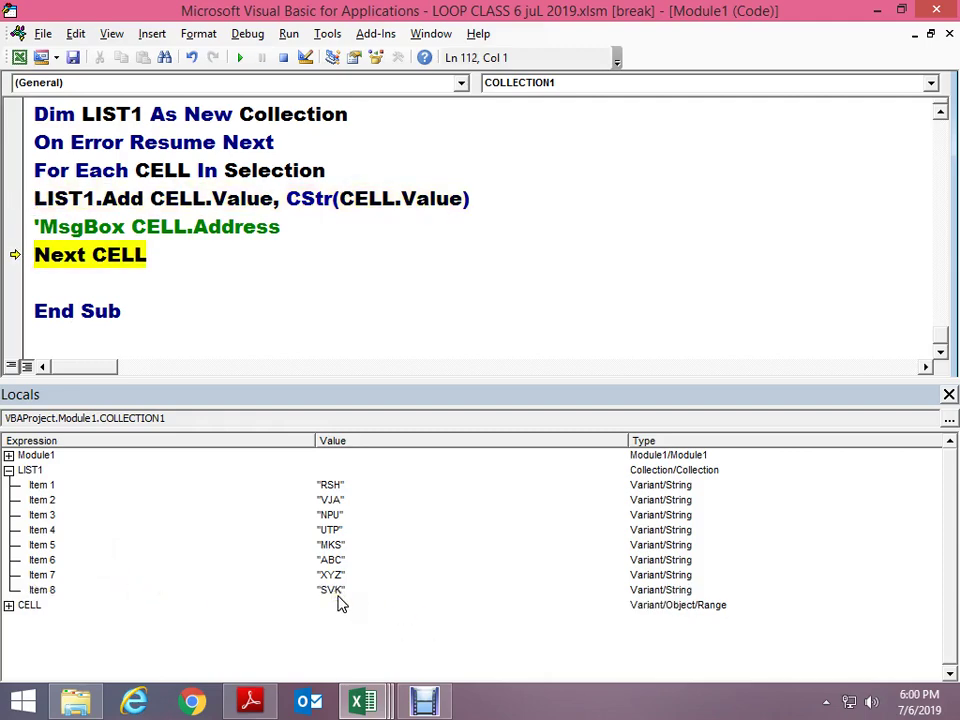
{"action": "key", "text": "F8"}
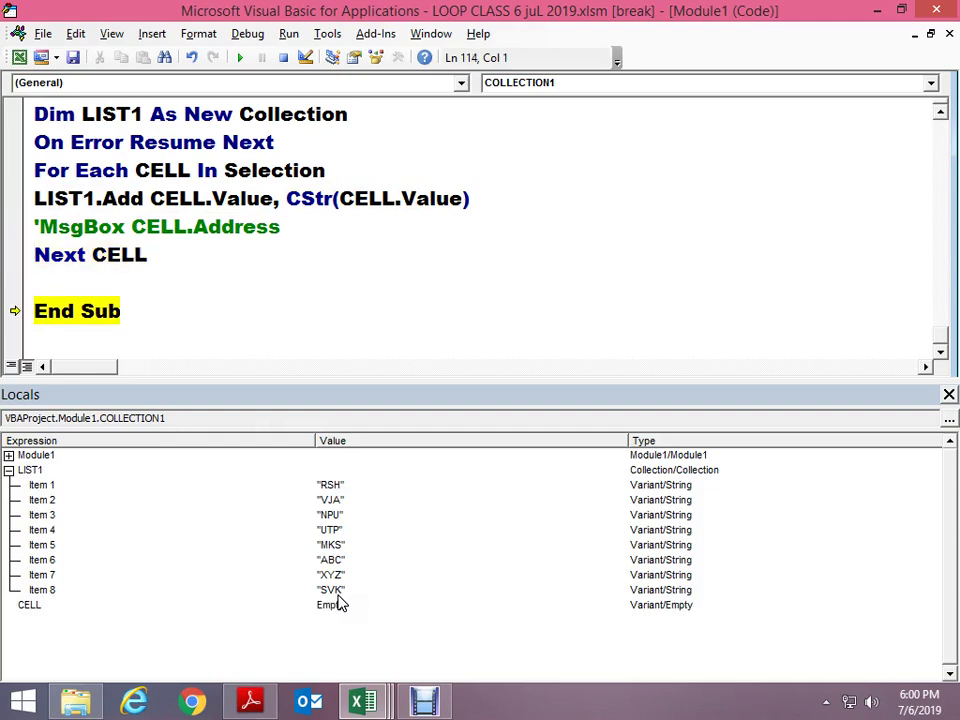
{"action": "key", "text": "F8"}
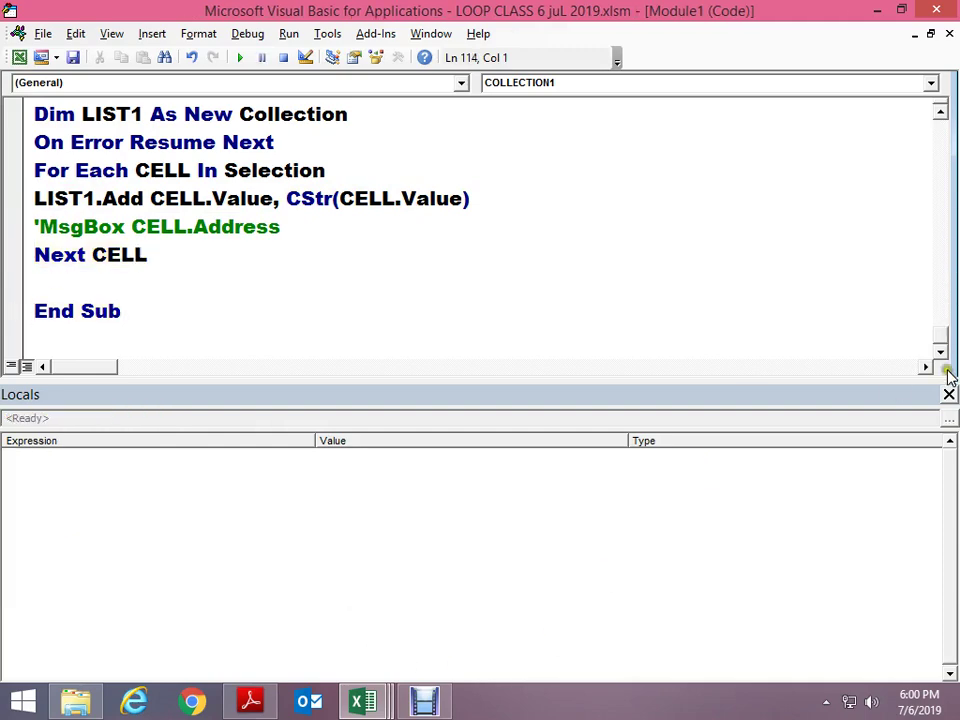
Close the Locals window and select LIST1 on the Dim line of COLLECTION1
{"action": "left_click", "coordinate": [949, 396]}
{"action": "left_click", "coordinate": [272, 478]}
{"action": "left_click", "coordinate": [122, 600]}
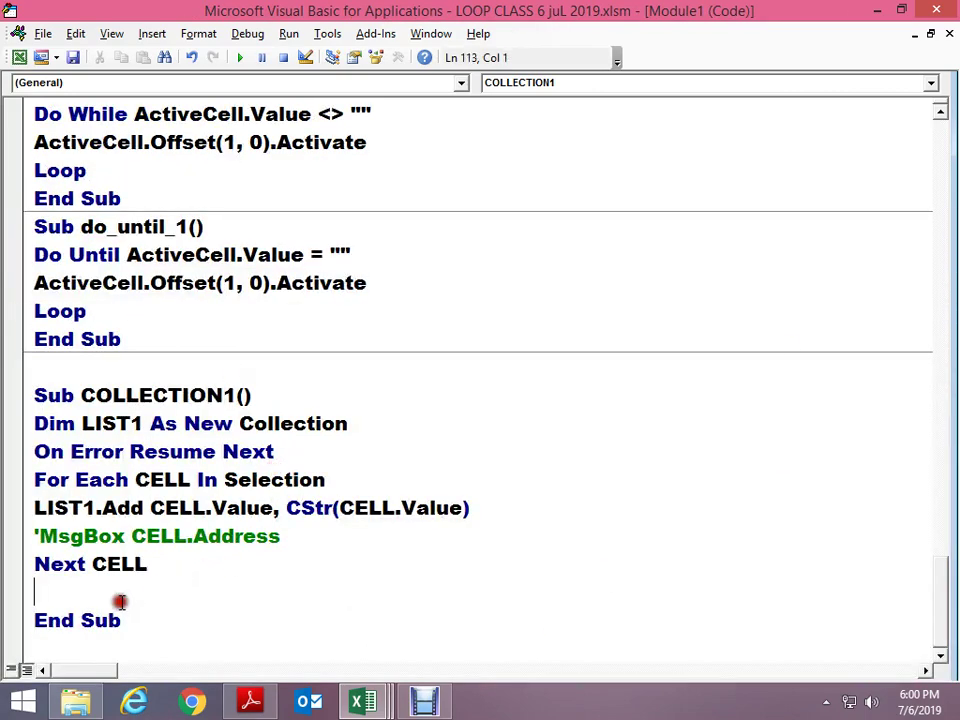
{"action": "left_click_drag", "start_coordinate": [82, 423], "coordinate": [140, 425]}
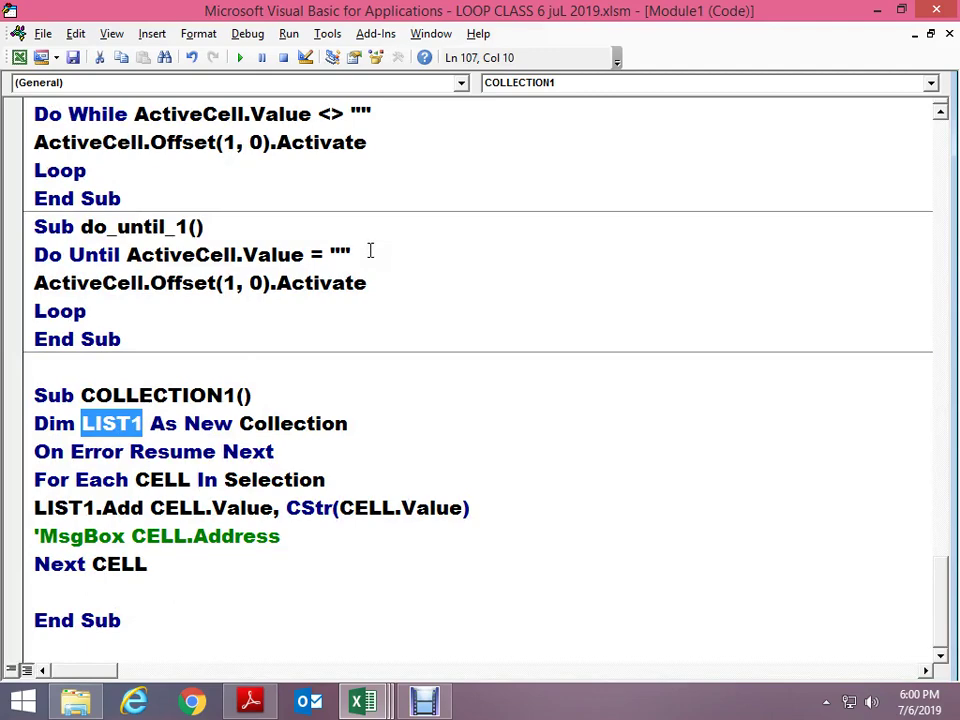
Highlight LIST1.Add and CELL.Value in the Add statement, then insert a blank line above End Sub
{"action": "left_click", "coordinate": [35, 508]}
{"action": "left_click_drag", "start_coordinate": [35, 508], "coordinate": [180, 515]}
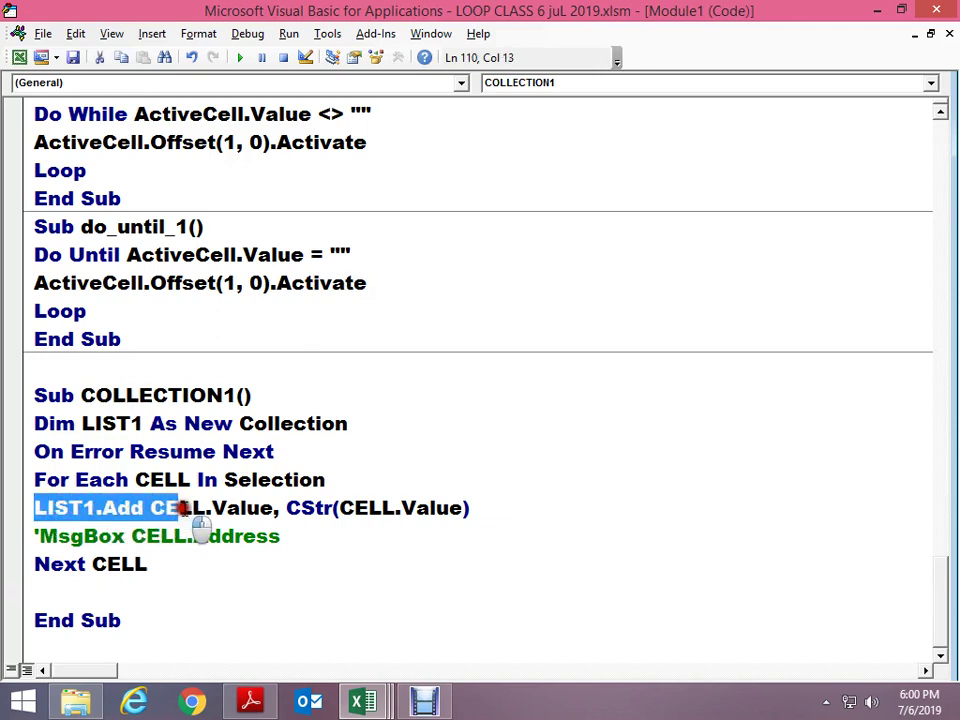
{"action": "left_click", "coordinate": [165, 508]}
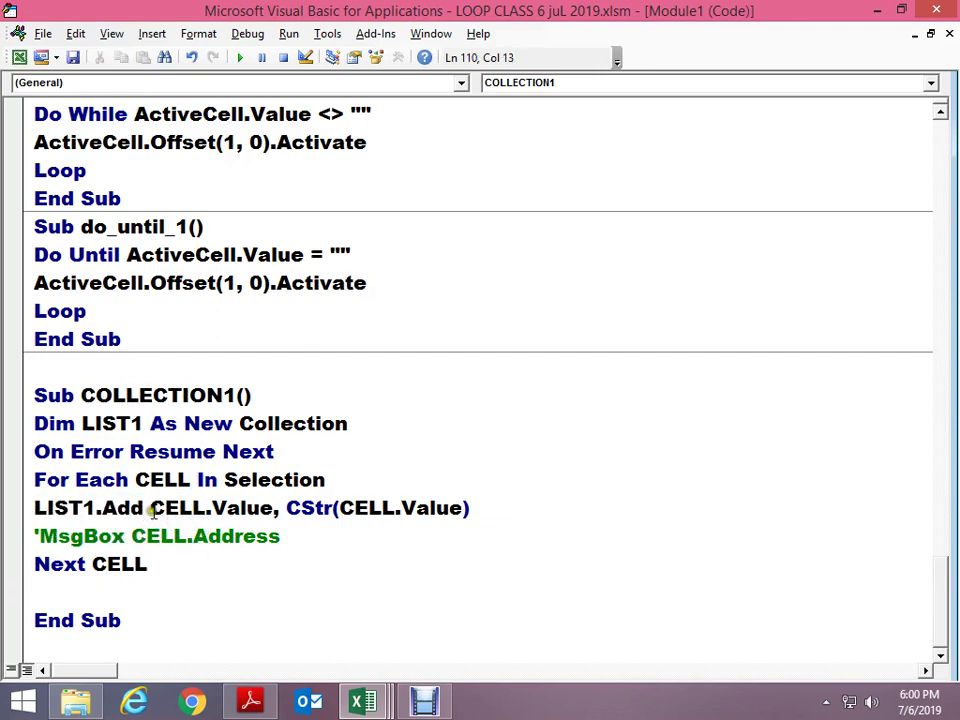
{"action": "left_click_drag", "start_coordinate": [150, 508], "coordinate": [469, 508]}
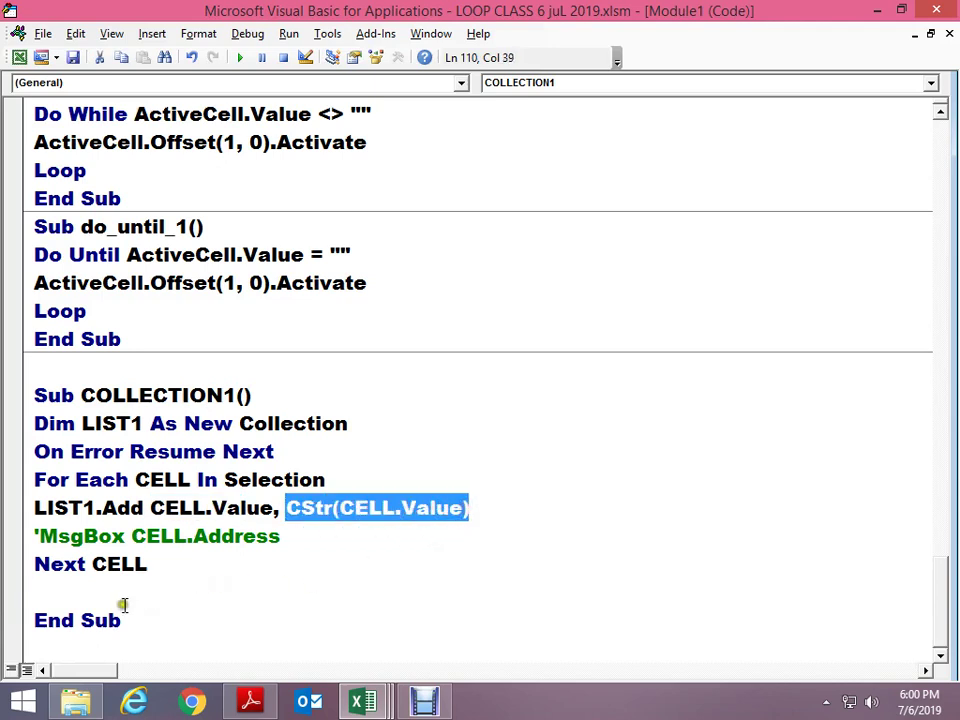
{"action": "left_click", "coordinate": [116, 598]}
{"action": "key", "text": "Return"}
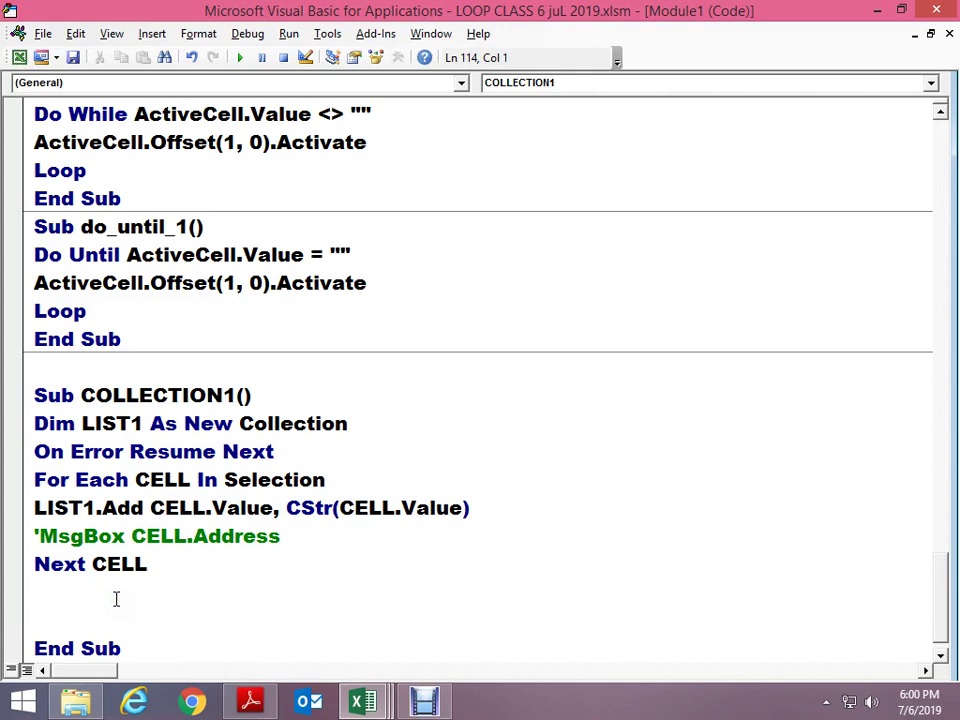
Write the second loop header For Each Item In LIST1 below Next CELL
{"action": "key", "text": "Return"}
{"action": "key", "text": "Down"}
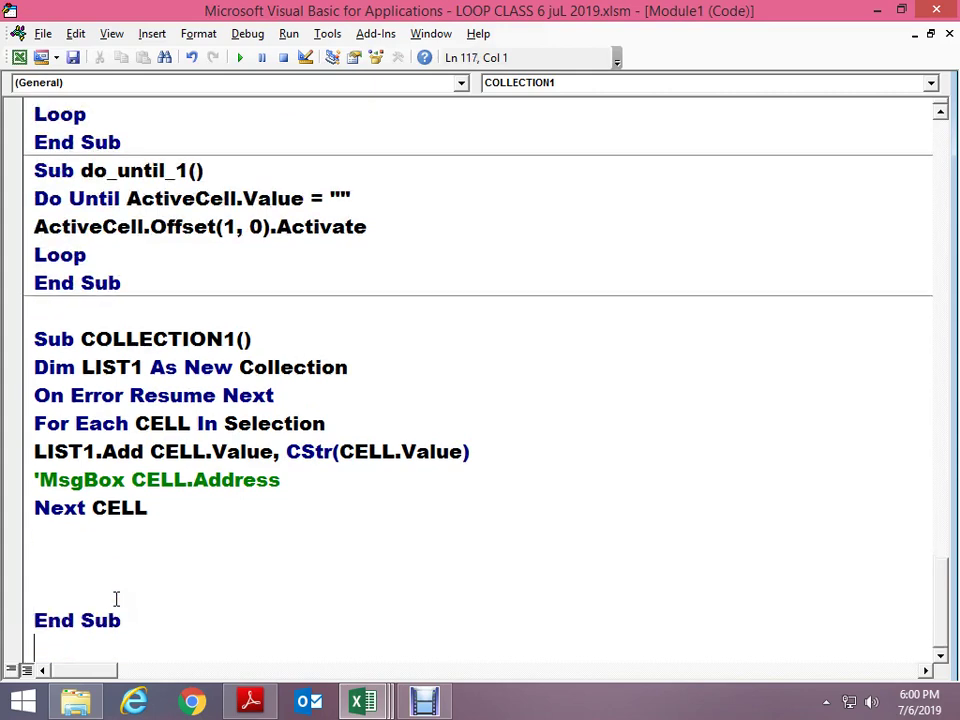
{"action": "key", "text": "Up"}
{"action": "key", "text": "Up"}
{"action": "type", "text": "FP"}
{"action": "key", "text": "BackSpace"}
{"action": "type", "text": "O"}
{"action": "type", "text": "R EACH"}
{"action": "key", "text": "BackSpace"}
{"action": "key", "text": "BackSpace"}
{"action": "type", "text": "C"}
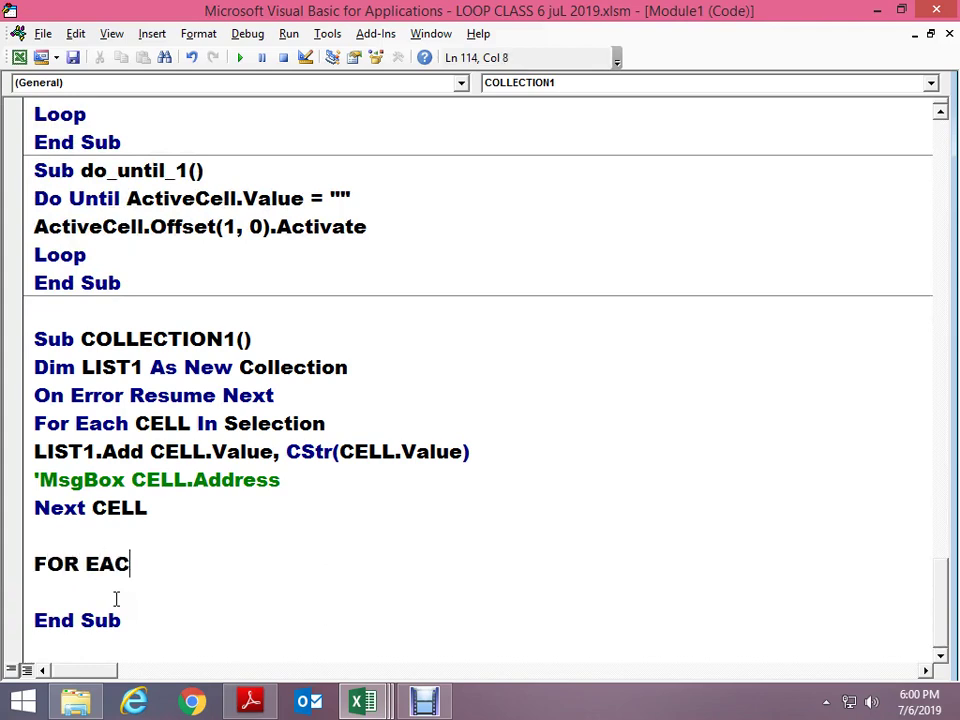
{"action": "type", "text": "H ITEM IN L"}
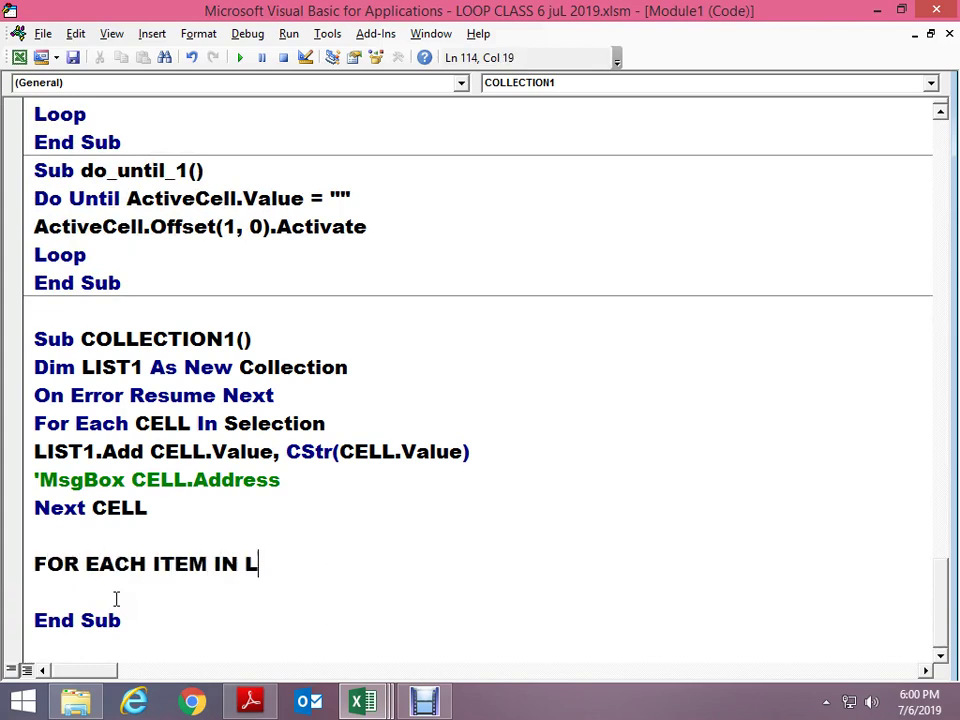
{"action": "type", "text": "IST1"}
{"action": "key", "text": "Return"}
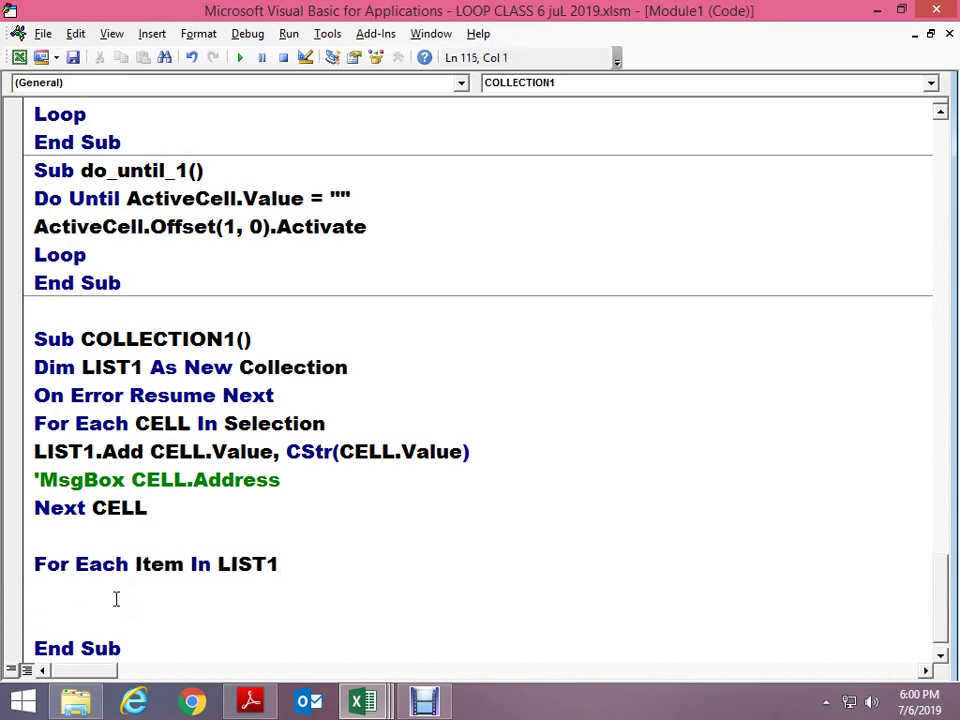
Close the loop with Next Item and put MsgBox Item inside it
{"action": "key", "text": "Up"}
{"action": "key", "text": "Right"}
{"action": "key", "text": "Right"}
{"action": "key", "text": "Right"}
{"action": "key", "text": "Right"}
{"action": "key", "text": "Right"}
{"action": "key", "text": "Right"}
{"action": "key", "text": "Right"}
{"action": "key", "text": "Left"}
{"action": "key", "text": "Left"}
{"action": "key", "text": "shift+Right"}
{"action": "key", "text": "shift+Right"}
{"action": "key", "text": "shift+Right"}
{"action": "key", "text": "shift+Right"}
{"action": "key", "text": "Down"}
{"action": "key", "text": "Down"}
{"action": "type", "text": "NEX"}
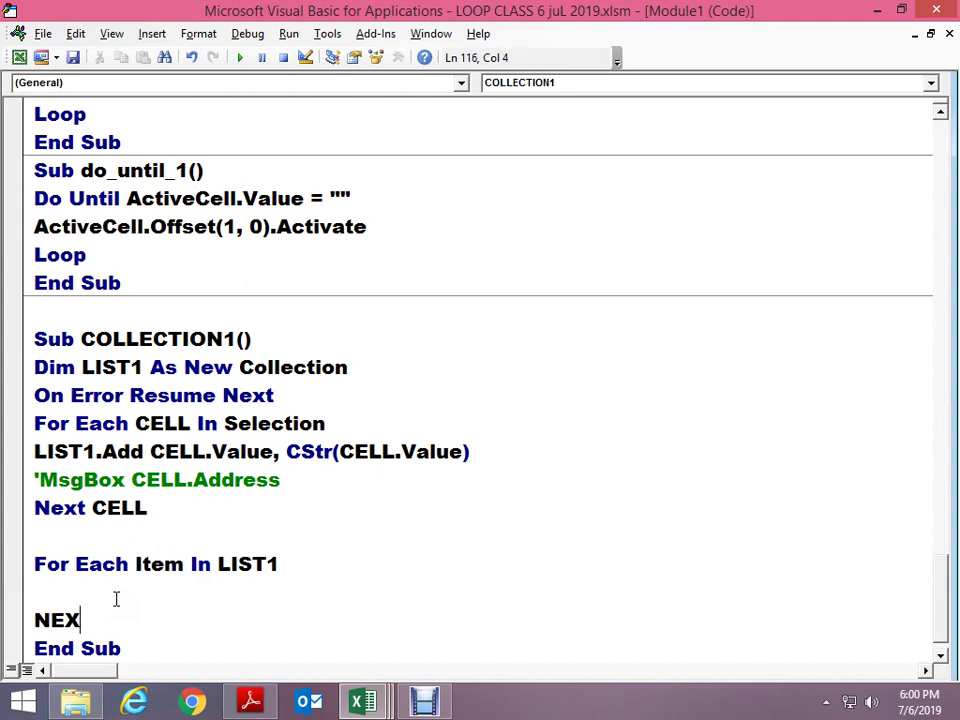
{"action": "type", "text": "T ITEM"}
{"action": "key", "text": "Up"}
{"action": "type", "text": "MSGBO"}
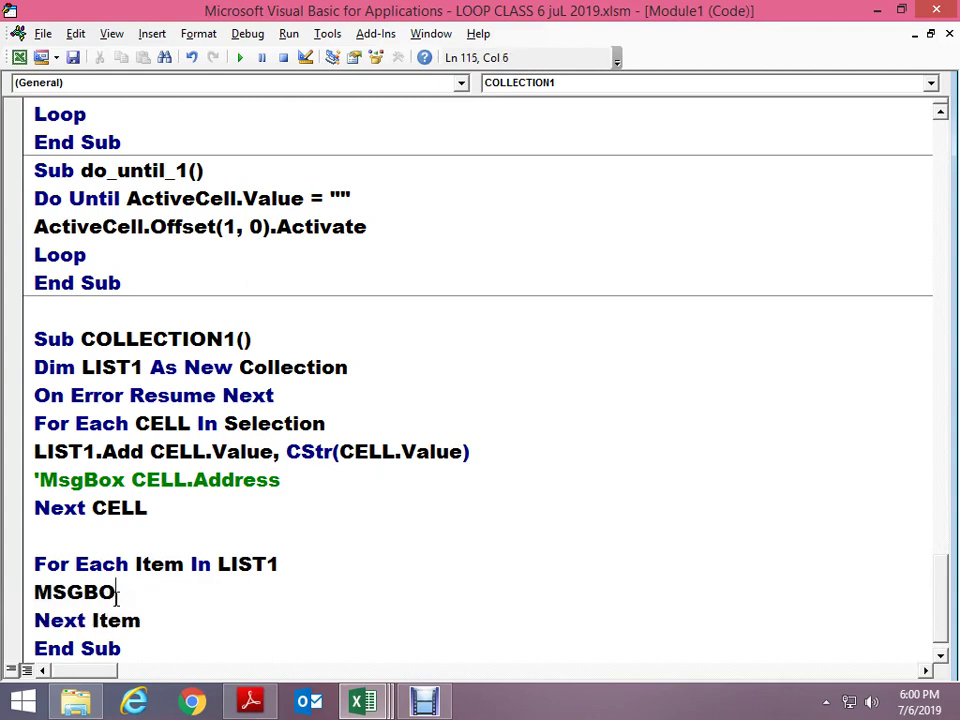
{"action": "type", "text": "X ITEM"}
{"action": "key", "text": "Up"}
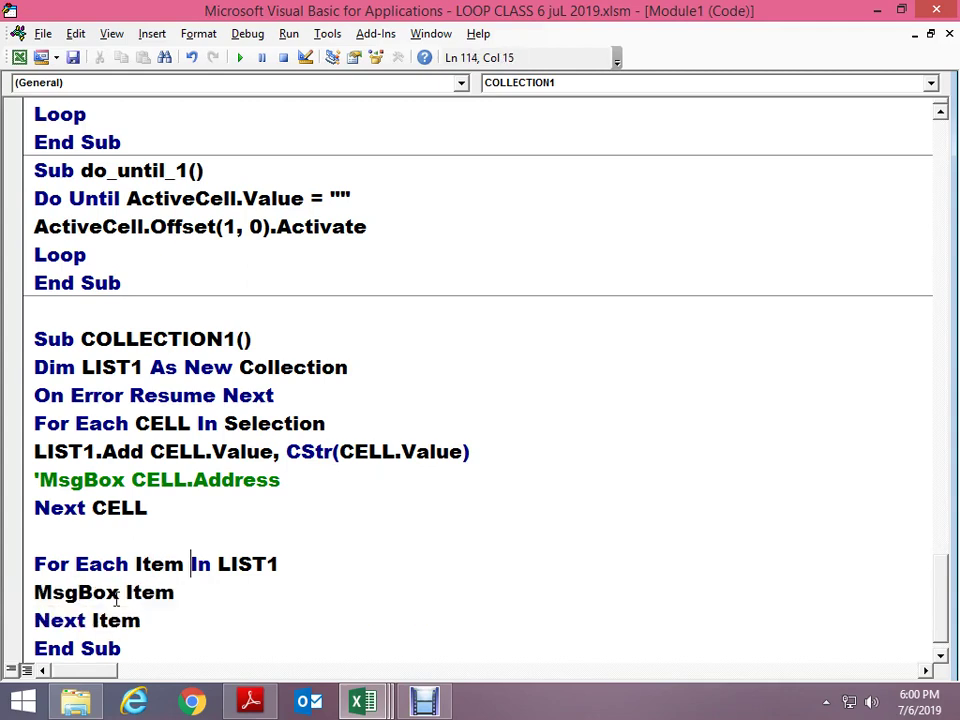
Step through COLLECTION1 with F8 and F5, dismissing the RSH and VJA message boxes
{"action": "key", "text": "F8"}
{"action": "key", "text": "F8"}
{"action": "key", "text": "F8"}
{"action": "key", "text": "F8"}
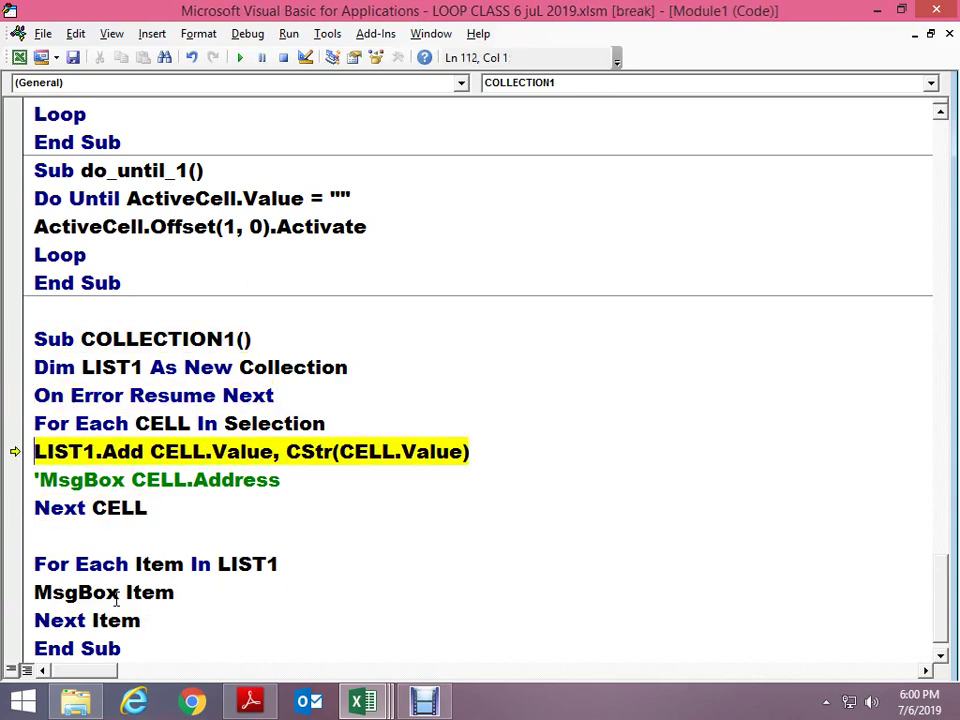
{"action": "key", "text": "F8"}
{"action": "key", "text": "F8"}
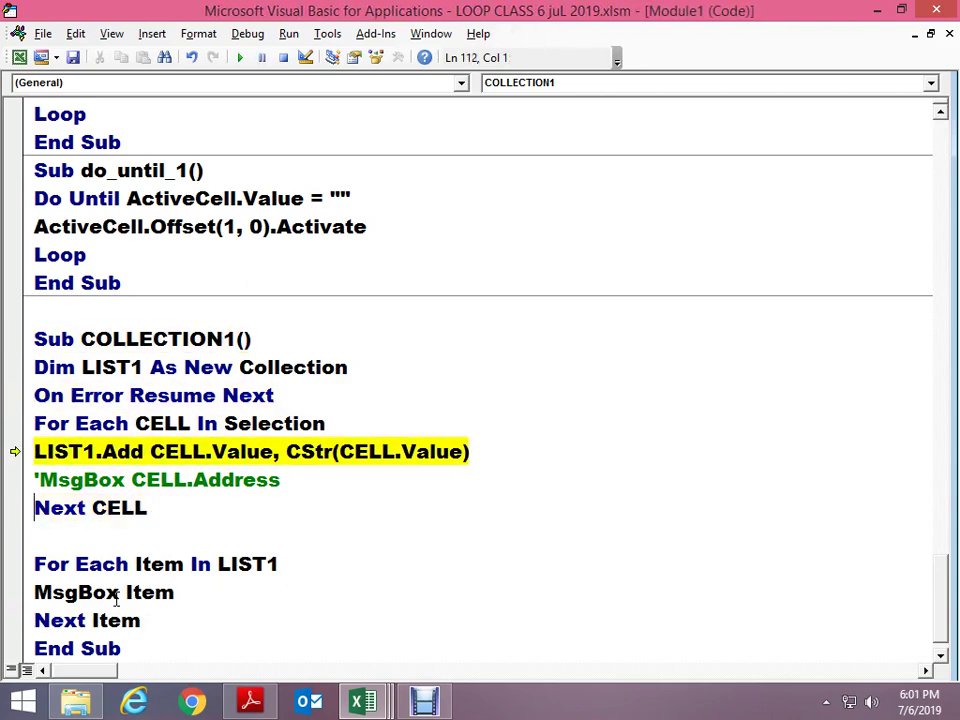
{"action": "key", "text": "F8"}
{"action": "key", "text": "F5"}
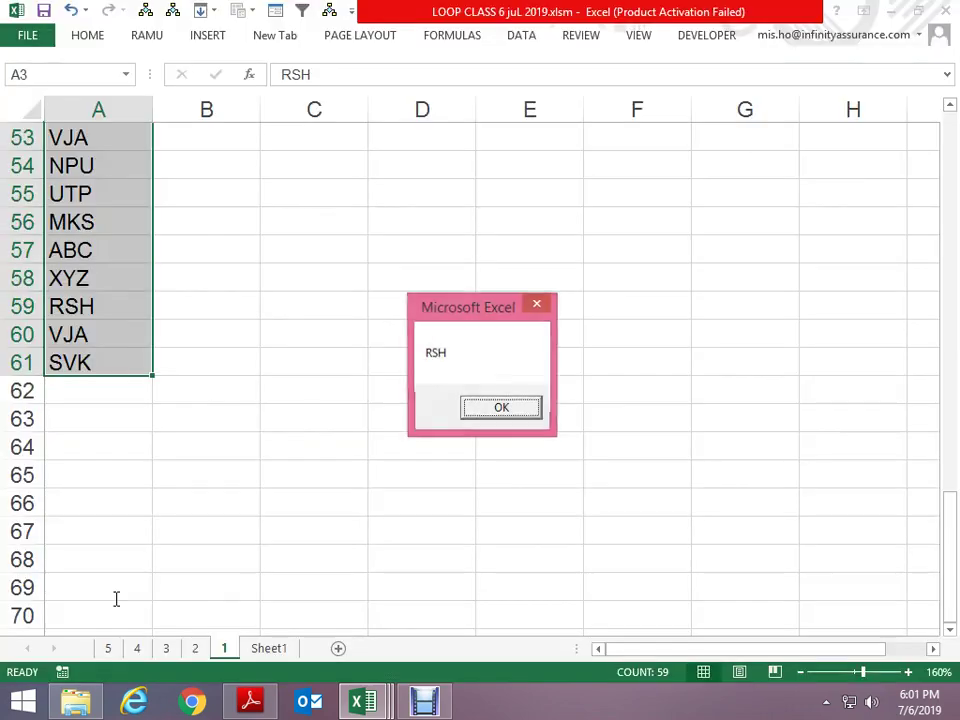
{"action": "key", "text": "Return"}
{"action": "key", "text": "F8"}
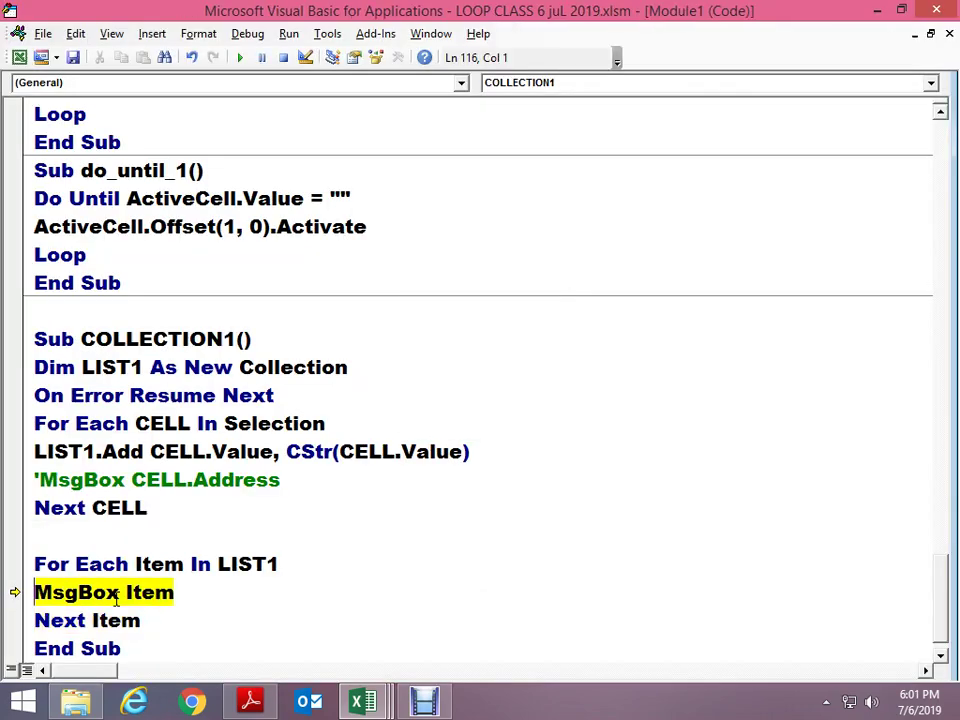
{"action": "key", "text": "F8"}
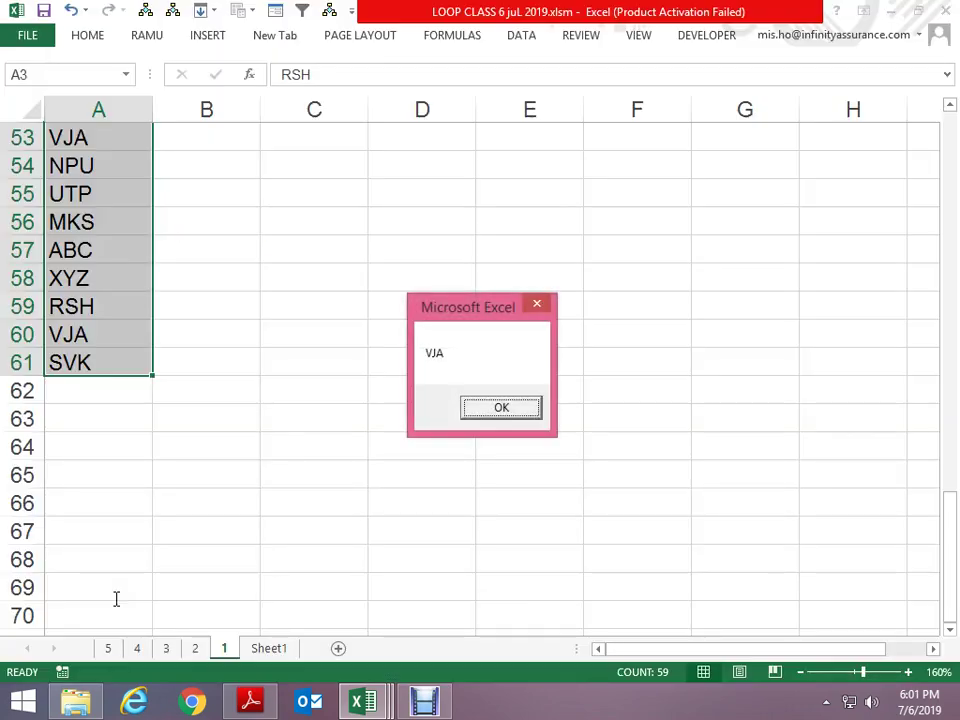
{"action": "key", "text": "Return"}
{"action": "key", "text": "Return"}
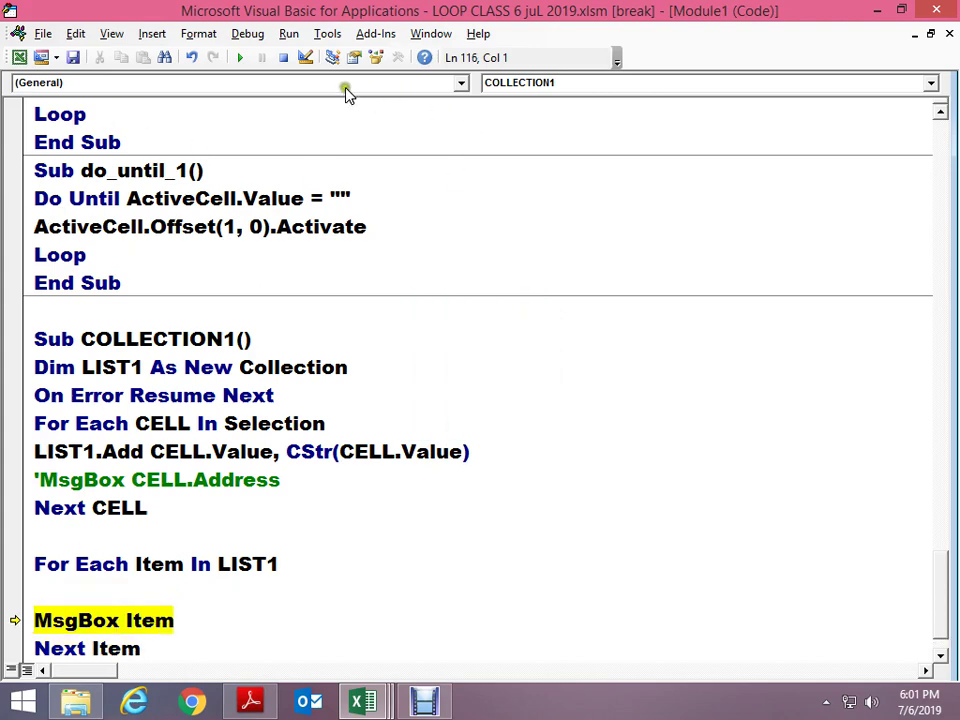
Stop the macro and replace the MsgBox Item line with Worksheets.Add
{"action": "left_click", "coordinate": [283, 58]}
{"action": "scroll", "coordinate": [229, 386], "scroll_direction": "down", "scroll_amount": 1}
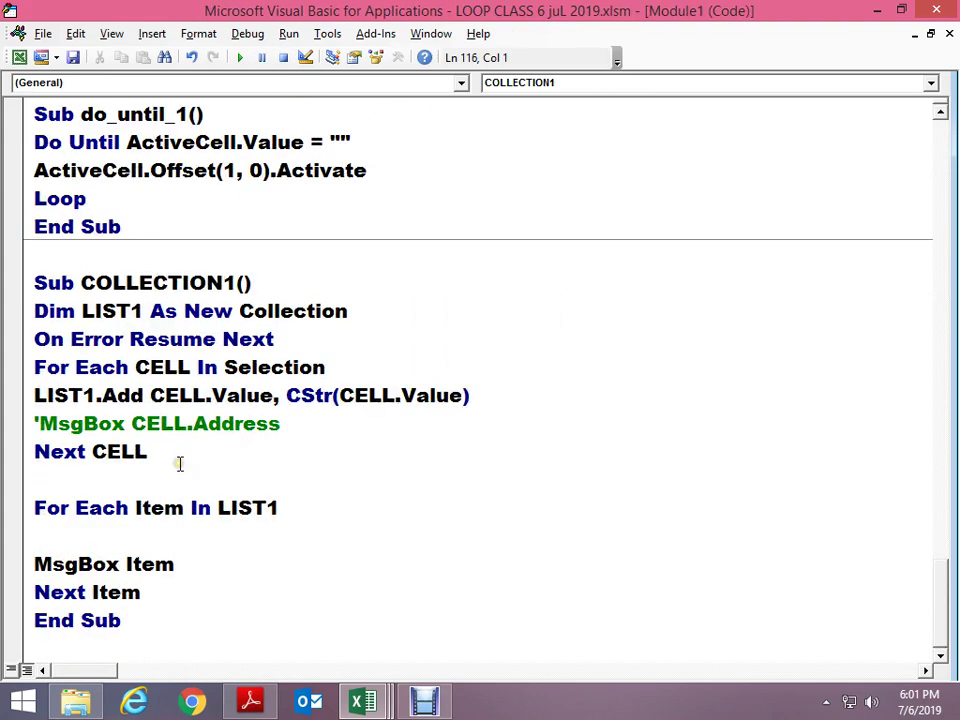
{"action": "key", "text": "shift+End"}
{"action": "key", "text": "Delete"}
{"action": "key", "text": "Up"}
{"action": "type", "text": "WP"}
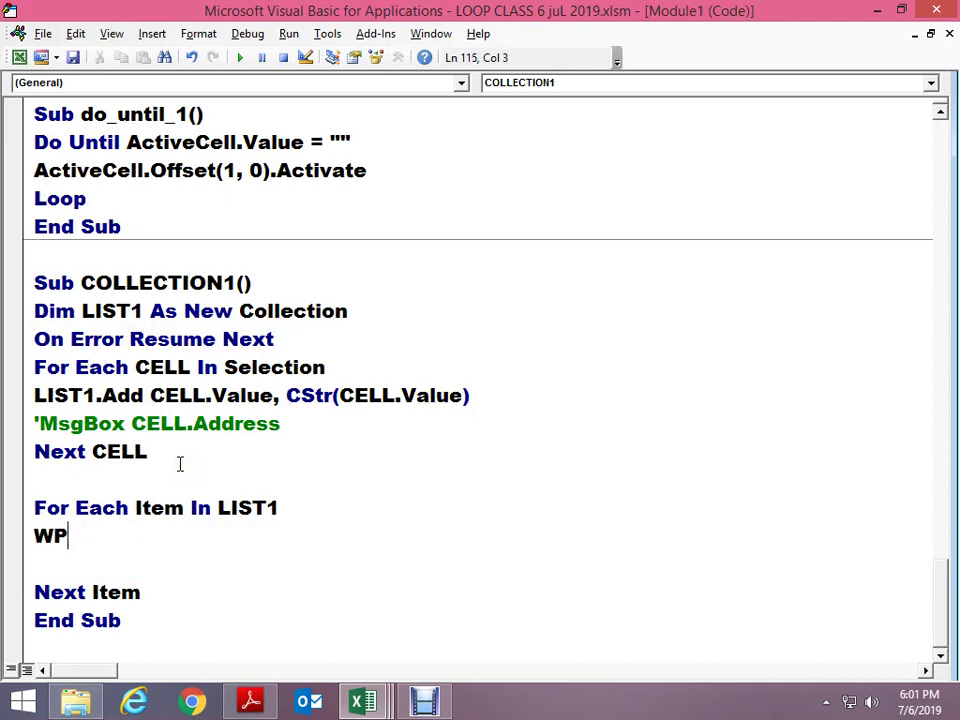
{"action": "key", "text": "BackSpace"}
{"action": "type", "text": "ORKBS"}
{"action": "key", "text": "BackSpace"}
{"action": "key", "text": "BackSpace"}
{"action": "type", "text": "SH"}
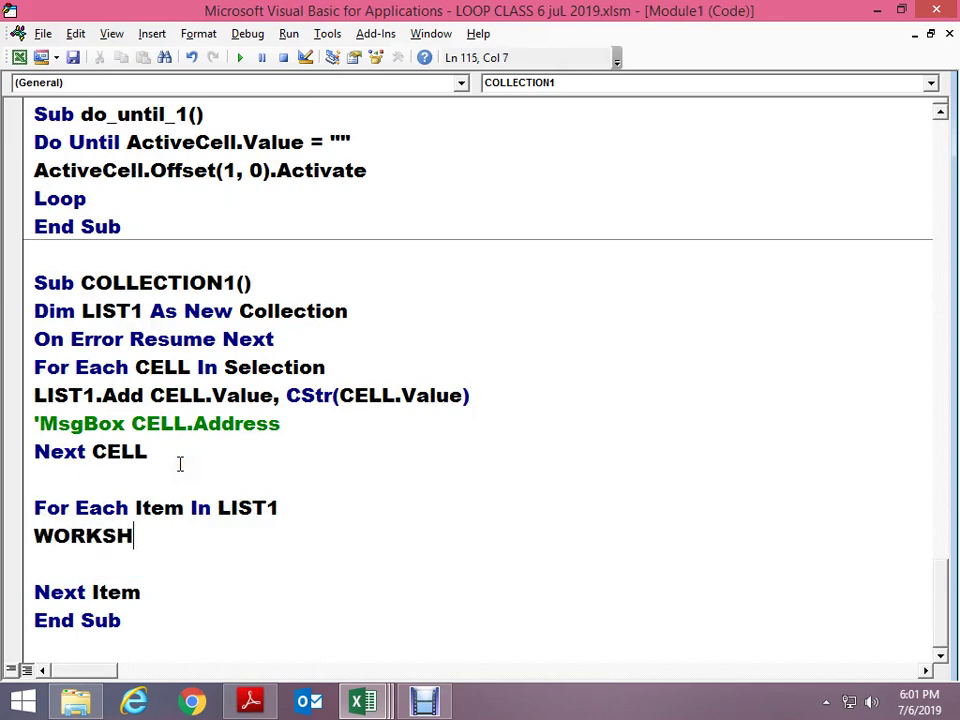
{"action": "type", "text": "EETS.A"}
{"action": "key", "text": "Return"}
Add ActiveSheet.Name = Item on the next line, correcting the ITME typo
{"action": "type", "text": "AC"}
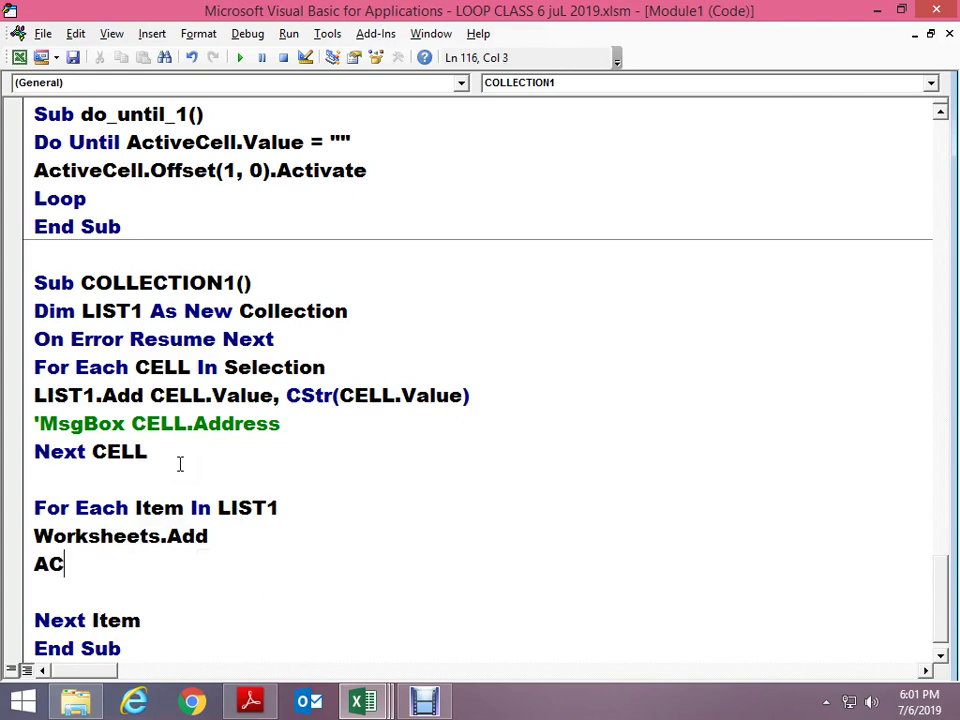
{"action": "type", "text": "TIVEW"}
{"action": "key", "text": "BackSpace"}
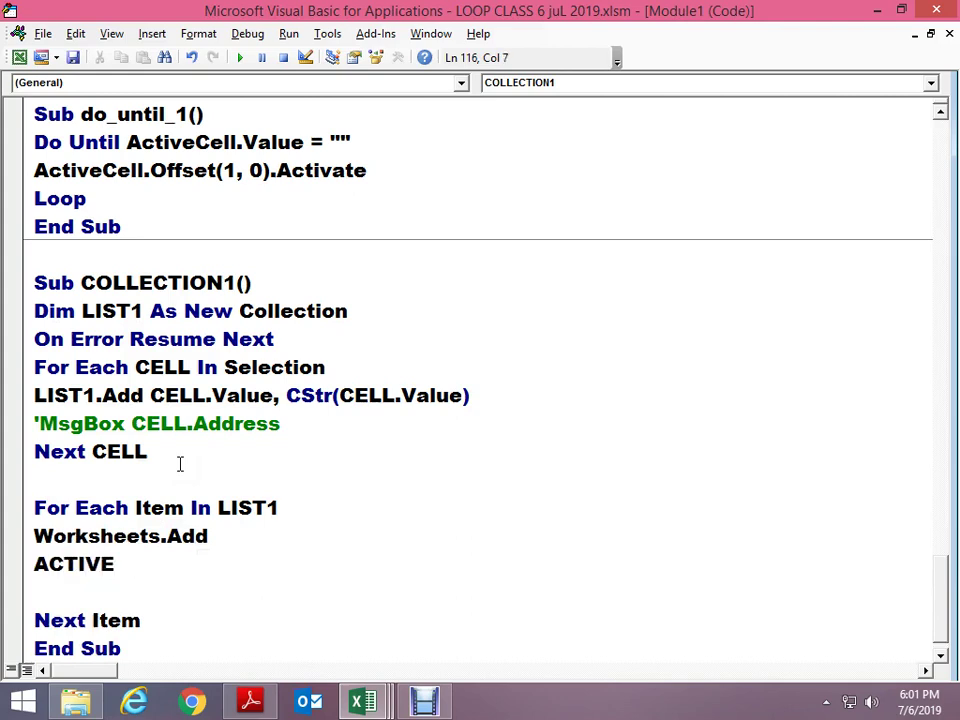
{"action": "type", "text": "SHEET.AN"}
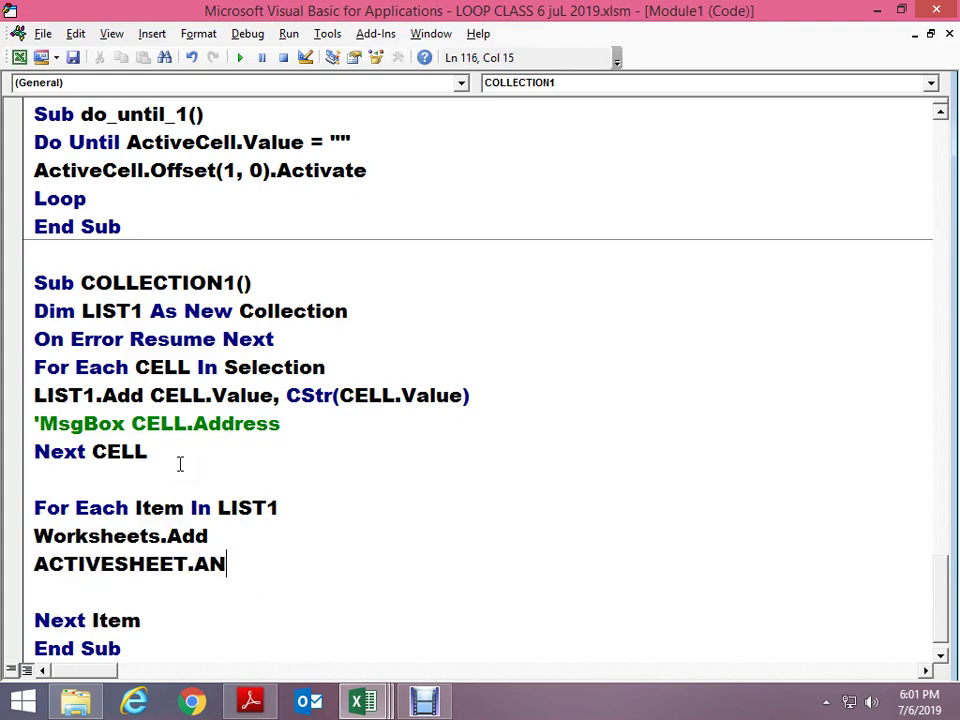
{"action": "key", "text": "BackSpace"}
{"action": "key", "text": "BackSpace"}
{"action": "type", "text": "NAME=I"}
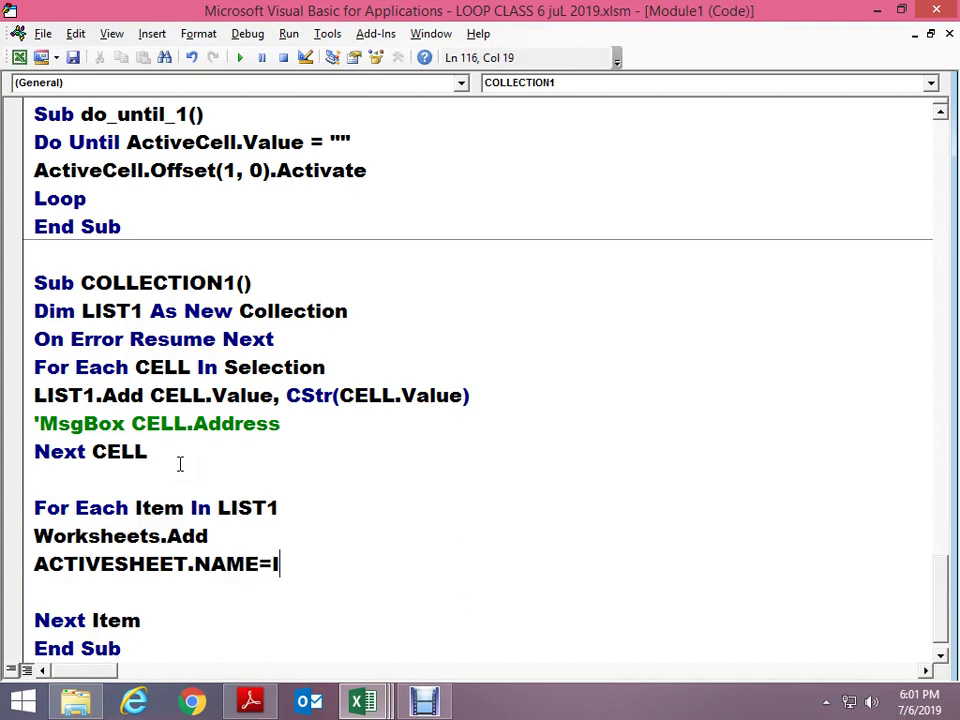
{"action": "type", "text": "TME"}
{"action": "key", "text": "Up"}
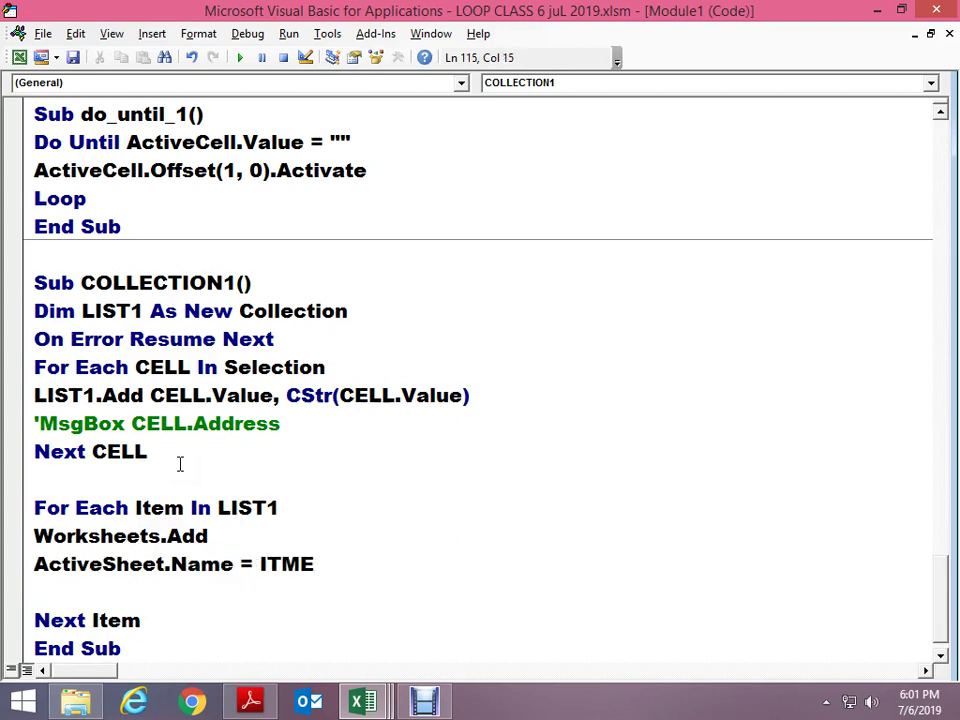
{"action": "key", "text": "Down"}
{"action": "key", "text": "Down"}
{"action": "key", "text": "Left"}
{"action": "key", "text": "Left"}
{"action": "key", "text": "Delete"}
{"action": "key", "text": "Left"}
{"action": "type", "text": "E"}
{"action": "key", "text": "Up"}
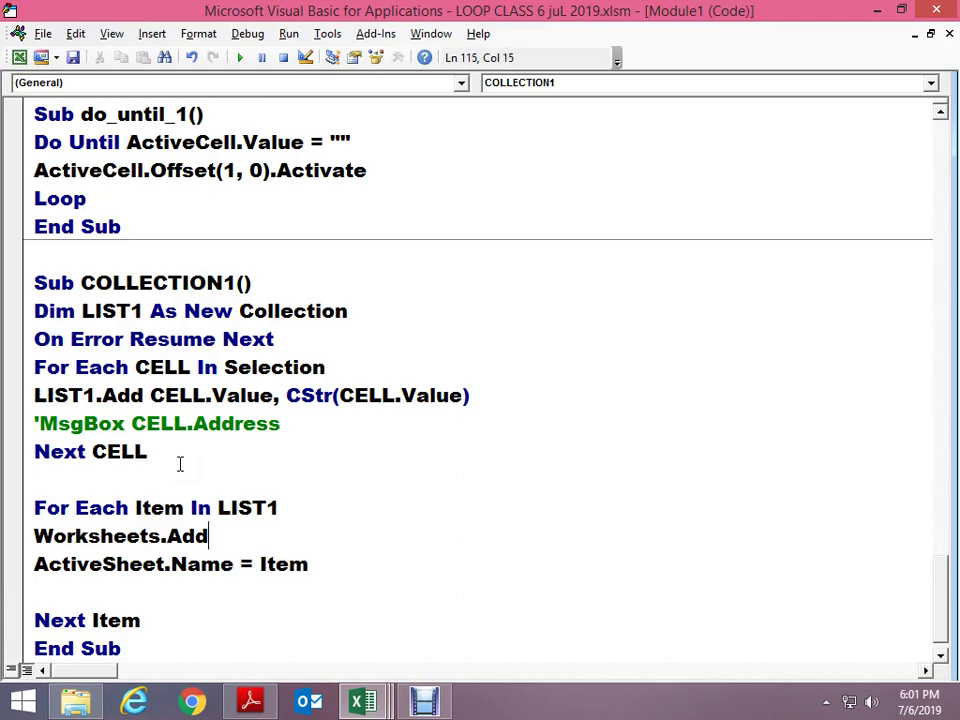
{"action": "key", "text": "alt+F11"}
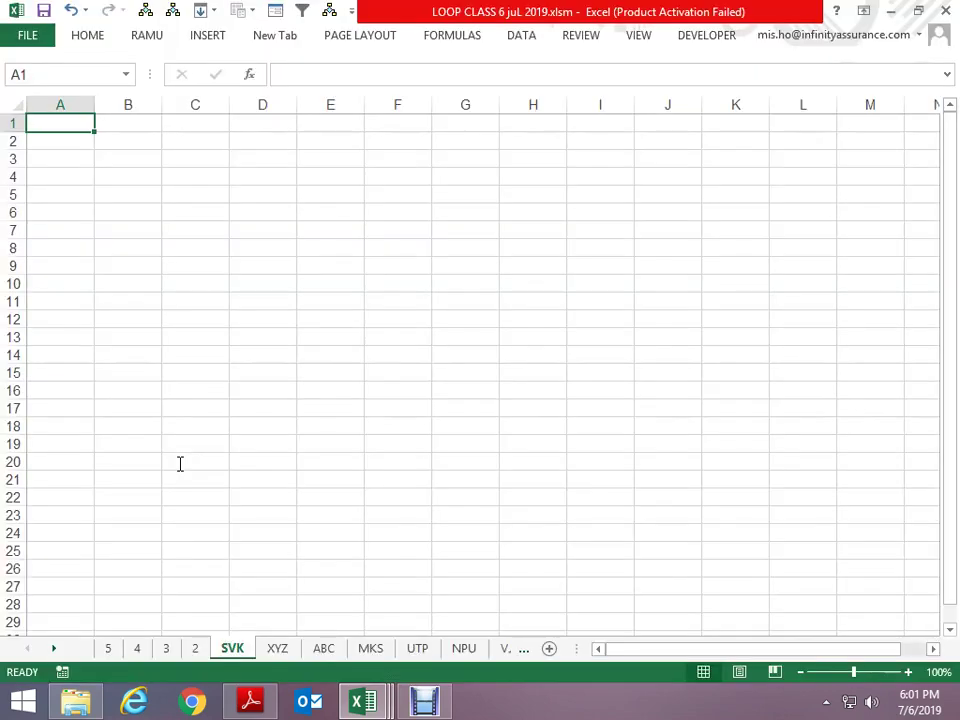
{"action": "key", "text": "ctrl+Page_Down"}
{"action": "key", "text": "ctrl+Page_Down"}
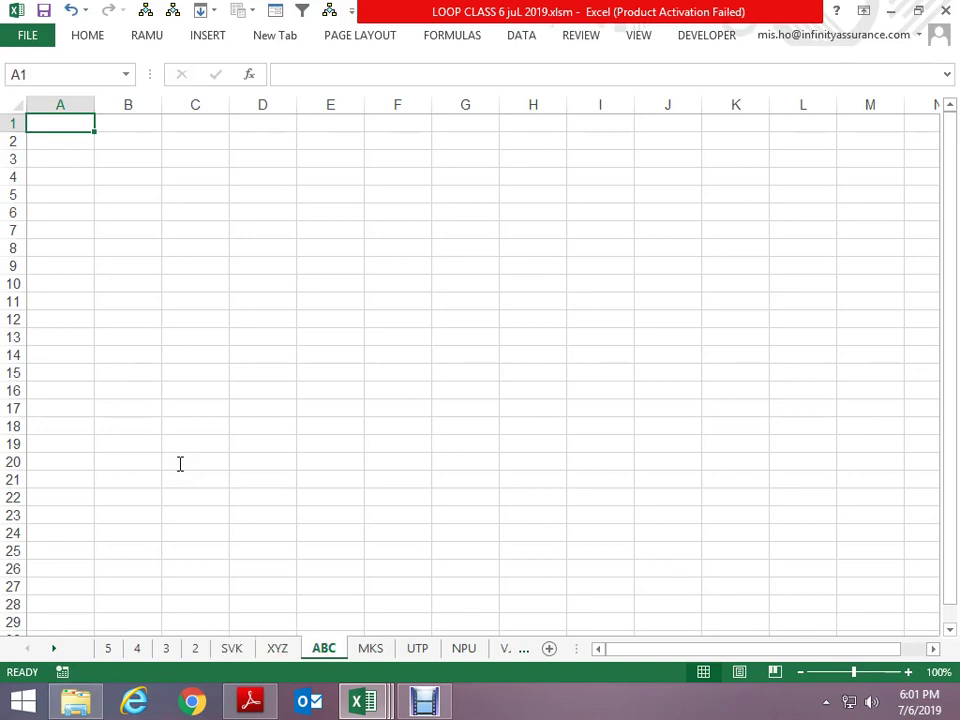
{"action": "key", "text": "ctrl+Page_Down"}
{"action": "key", "text": "ctrl+Page_Down"}
{"action": "key", "text": "ctrl+Page_Down"}
{"action": "key", "text": "ctrl+Page_Down"}
{"action": "key", "text": "ctrl+Page_Down"}
{"action": "key", "text": "ctrl+Page_Down"}
{"action": "key", "text": "ctrl+Page_Down"}
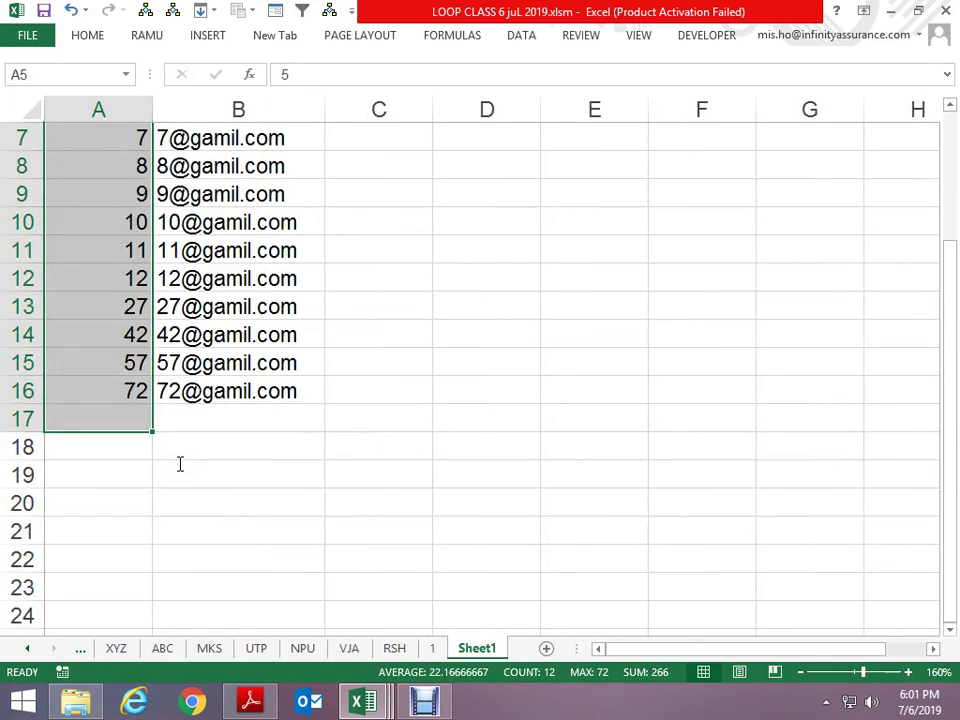
{"action": "key", "text": "ctrl+Page_Up"}
{"action": "key", "text": "ctrl+Page_Up"}
{"action": "key", "text": "ctrl+Page_Up"}
{"action": "key", "text": "ctrl+Page_Up"}
{"action": "key", "text": "ctrl+Page_Up"}
{"action": "key", "text": "ctrl+Page_Up"}
{"action": "key", "text": "ctrl+Page_Up"}
{"action": "key", "text": "ctrl+Page_Up"}
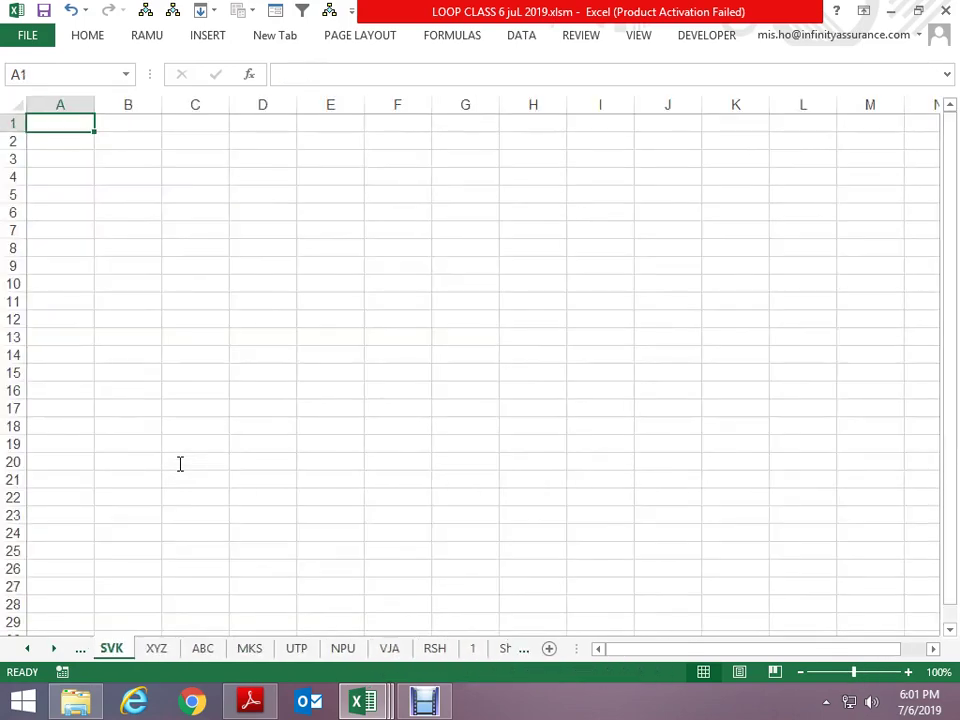
{"action": "key", "text": "ctrl+Page_Up"}
{"action": "key", "text": "ctrl+Page_Up"}
{"action": "key", "text": "ctrl+Page_Up"}
{"action": "key", "text": "ctrl+Page_Up"}
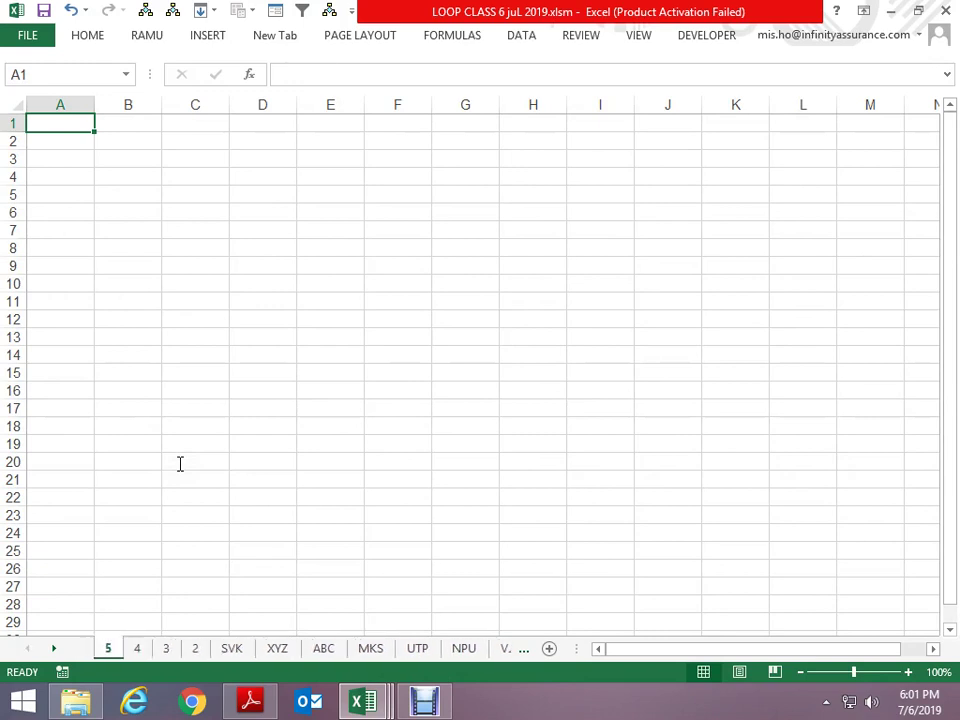
{"action": "key", "text": "ctrl+Page_Down"}
{"action": "key", "text": "ctrl+Page_Down"}
{"action": "key", "text": "ctrl+Page_Down"}
{"action": "key", "text": "ctrl+Page_Down"}
{"action": "key", "text": "ctrl+Page_Down"}
{"action": "key", "text": "ctrl+Page_Down"}
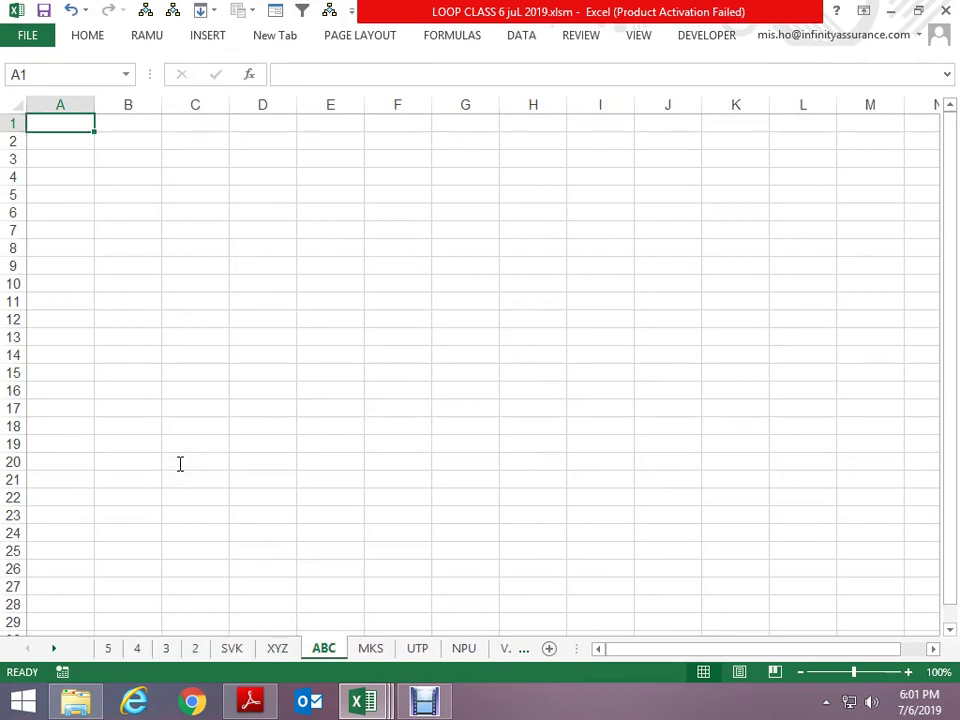
{"action": "key", "text": "ctrl+Page_Up"}
{"action": "key", "text": "ctrl+Page_Up"}
{"action": "key", "text": "ctrl+Page_Up"}
{"action": "key", "text": "ctrl+Page_Up"}
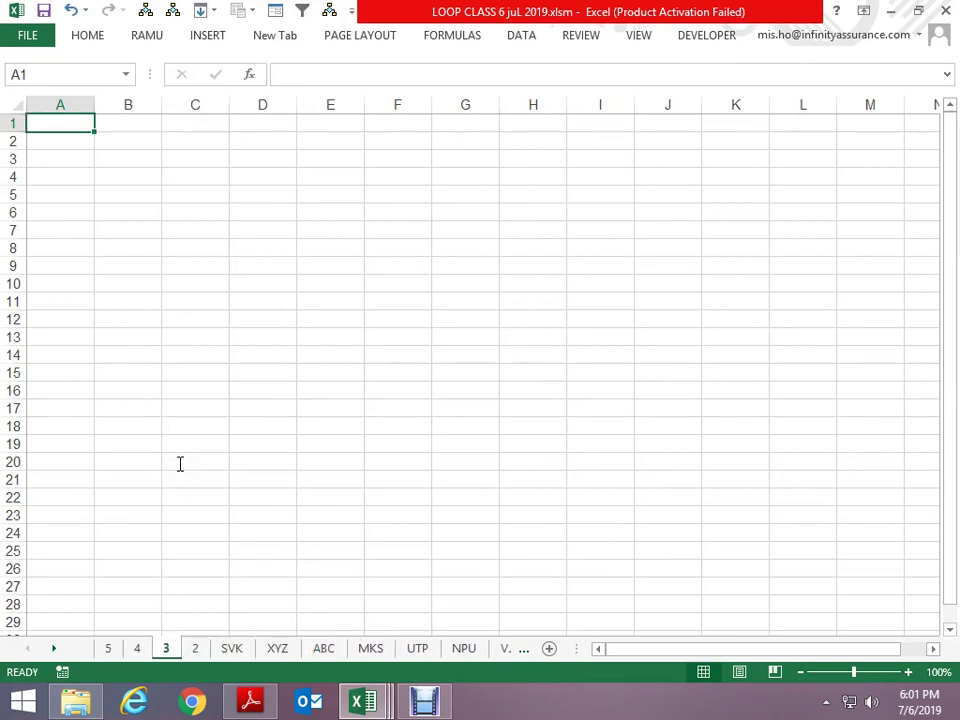
{"action": "key", "text": "ctrl+Page_Down"}
{"action": "key", "text": "ctrl+Page_Down"}
{"action": "key", "text": "ctrl+Page_Down"}
{"action": "key", "text": "ctrl+Page_Down"}
{"action": "key", "text": "ctrl+Page_Down"}
{"action": "key", "text": "ctrl+Page_Down"}
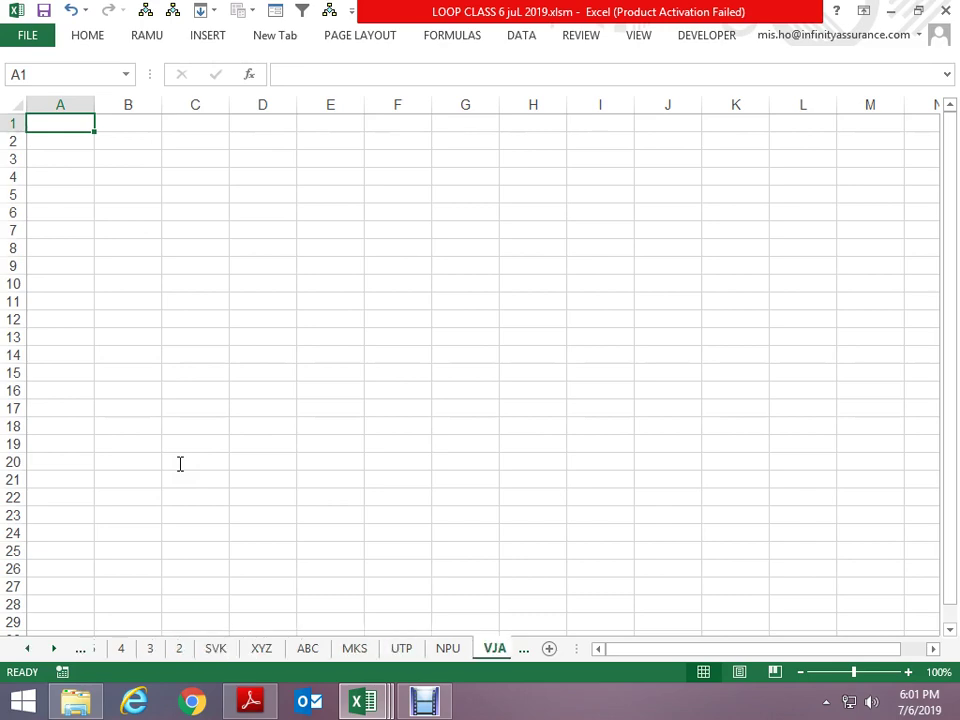
{"action": "key", "text": "ctrl+Page_Down"}
{"action": "key", "text": "ctrl+Page_Down"}
{"action": "key", "text": "alt+F11"}
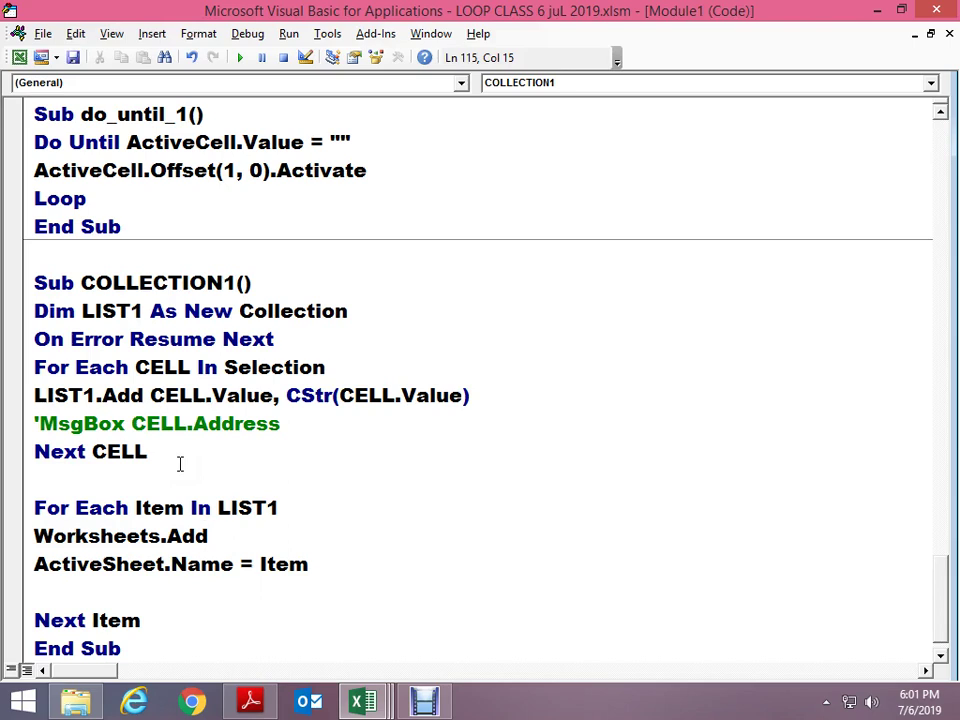
Insert two blank lines above LIST1.Add in the first loop
{"action": "key", "text": "Up"}
{"action": "key", "text": "Up"}
{"action": "key", "text": "Up"}
{"action": "key", "text": "Up"}
{"action": "key", "text": "Up"}
{"action": "key", "text": "Home"}
{"action": "key", "text": "shift+End"}
{"action": "key", "text": "Up"}
{"action": "key", "text": "Return"}
{"action": "key", "text": "Down"}
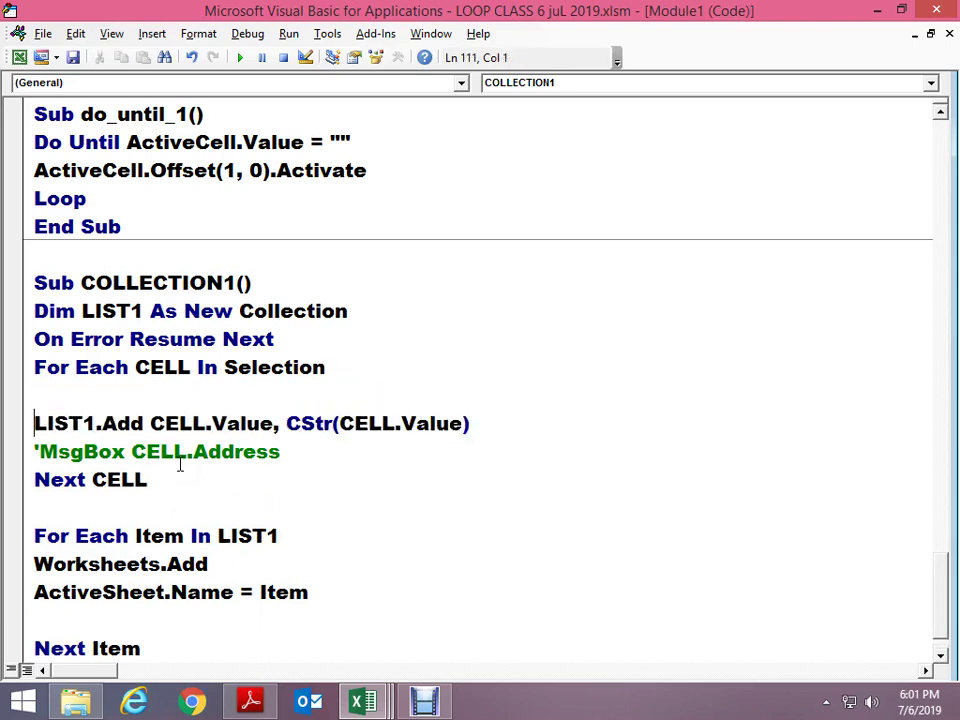
{"action": "key", "text": "Return"}
{"action": "key", "text": "Up"}
{"action": "key", "text": "Up"}
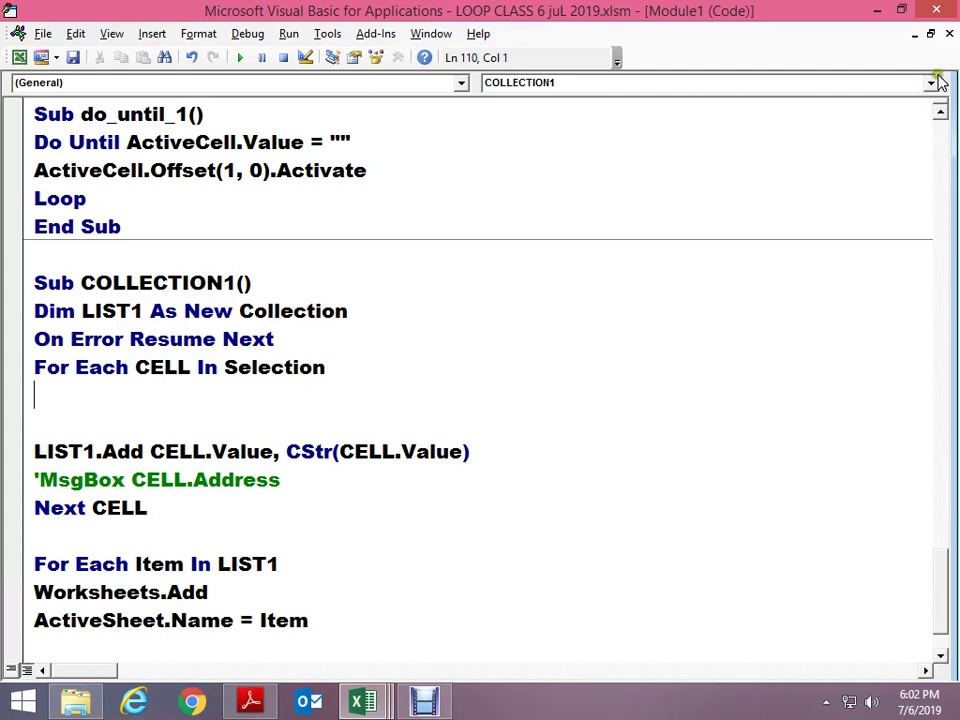
Close the VBA editor and save and close the LOOP CLASS workbook
{"action": "left_click", "coordinate": [938, 10]}
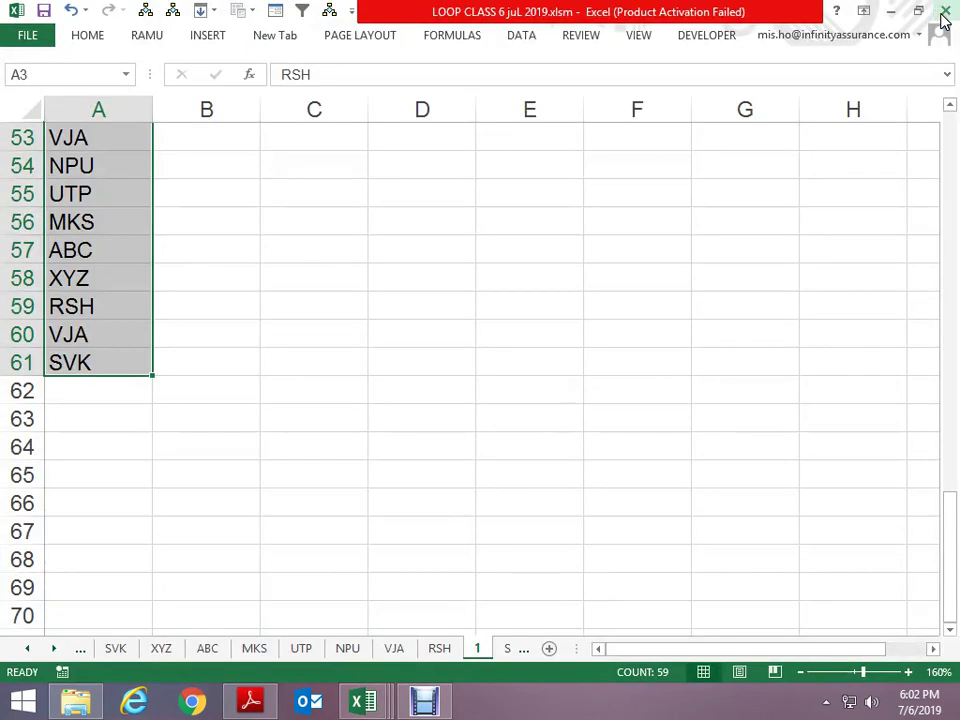
{"action": "left_click", "coordinate": [944, 12]}
{"action": "left_click", "coordinate": [394, 378]}
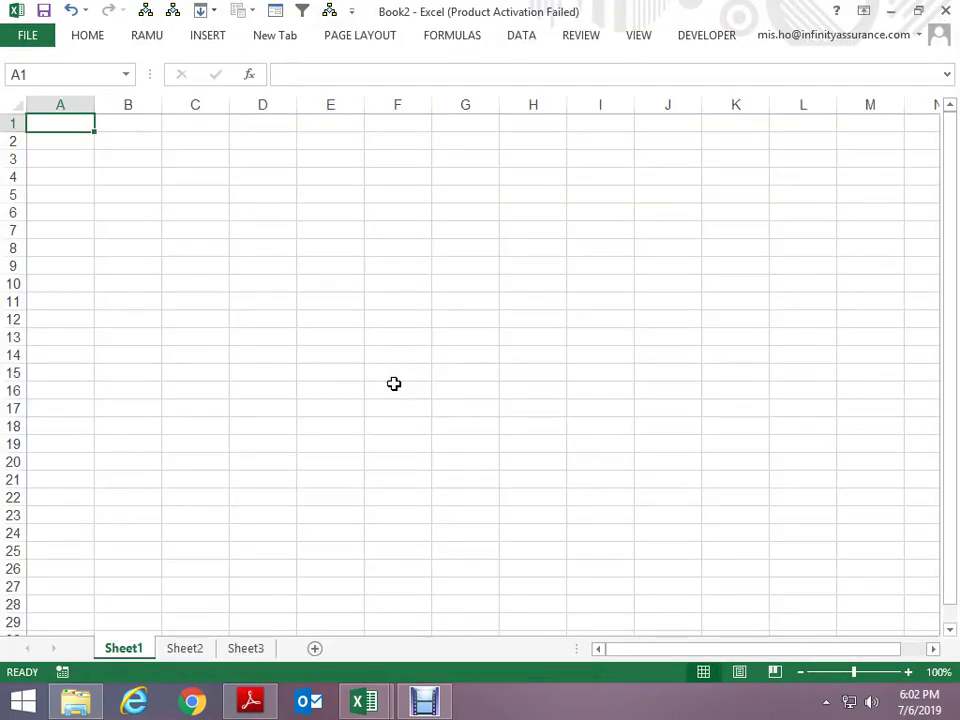